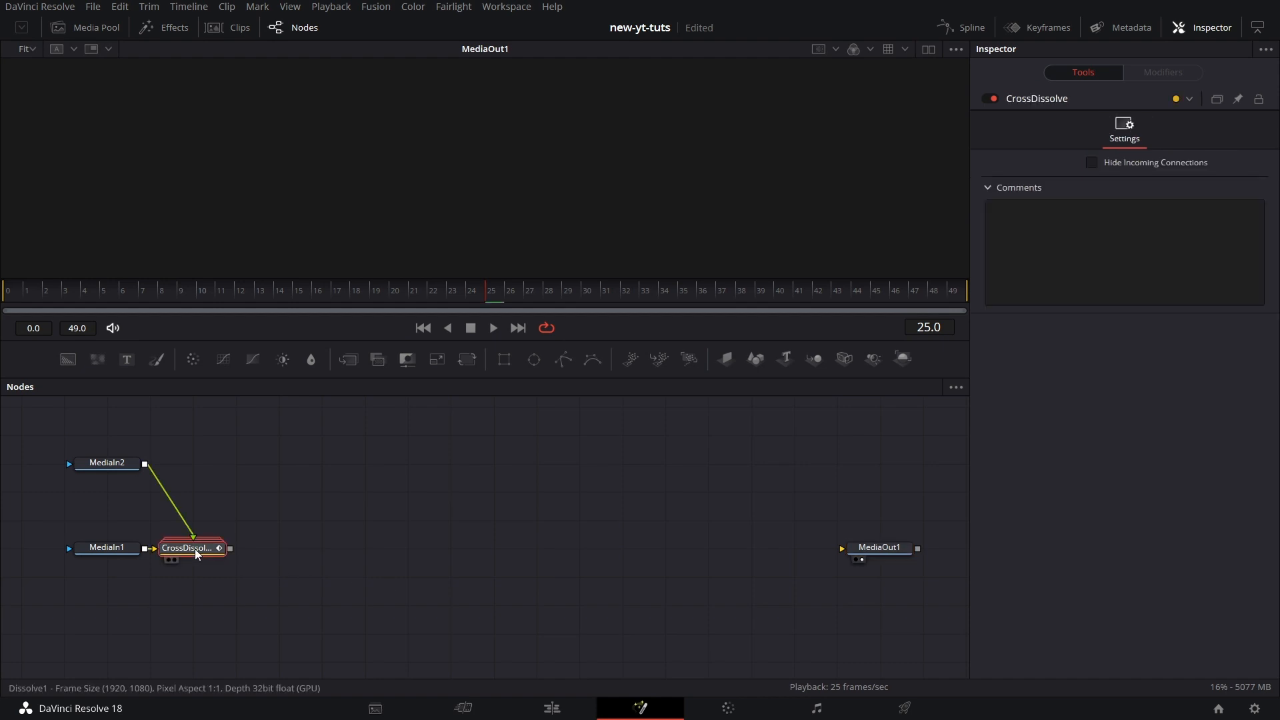
Delete the CrossDissolve node and move MediaIn2 below MediaIn1.
{"action": "key", "text": "Delete"}
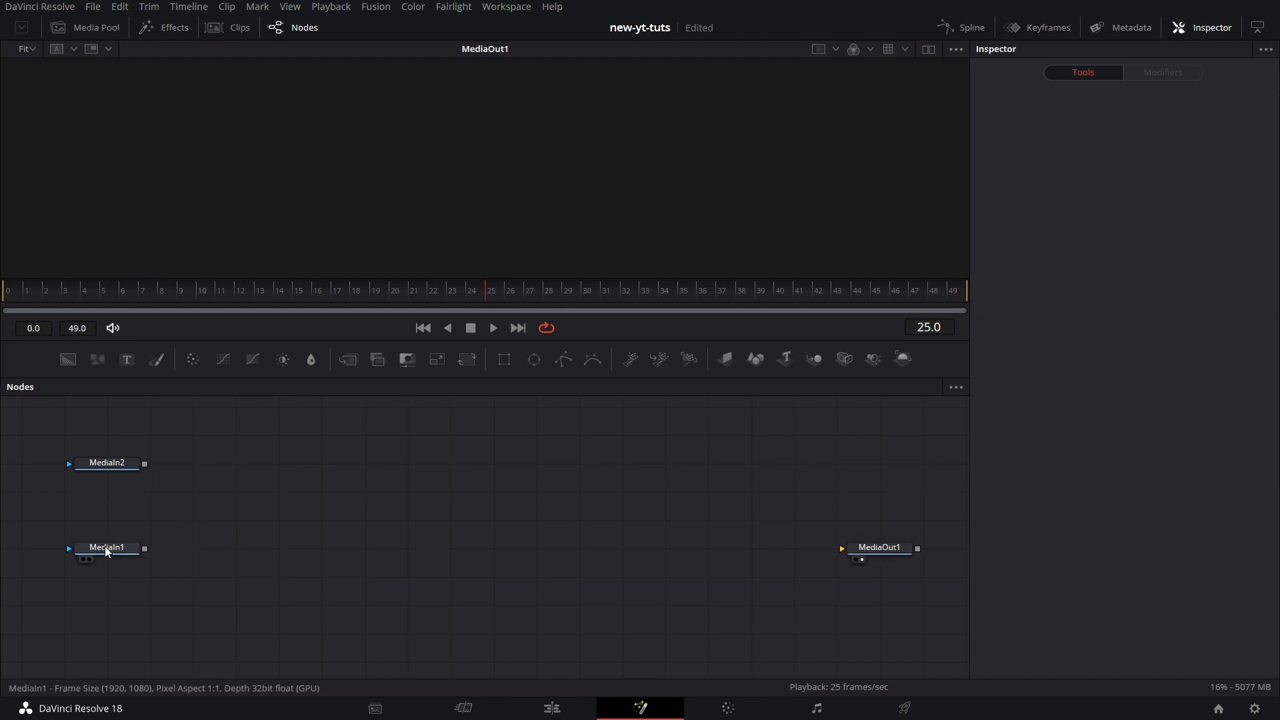
{"action": "left_click", "coordinate": [114, 520]}
{"action": "left_click_drag", "start_coordinate": [112, 462], "coordinate": [105, 642]}
{"action": "left_click", "coordinate": [105, 642]}
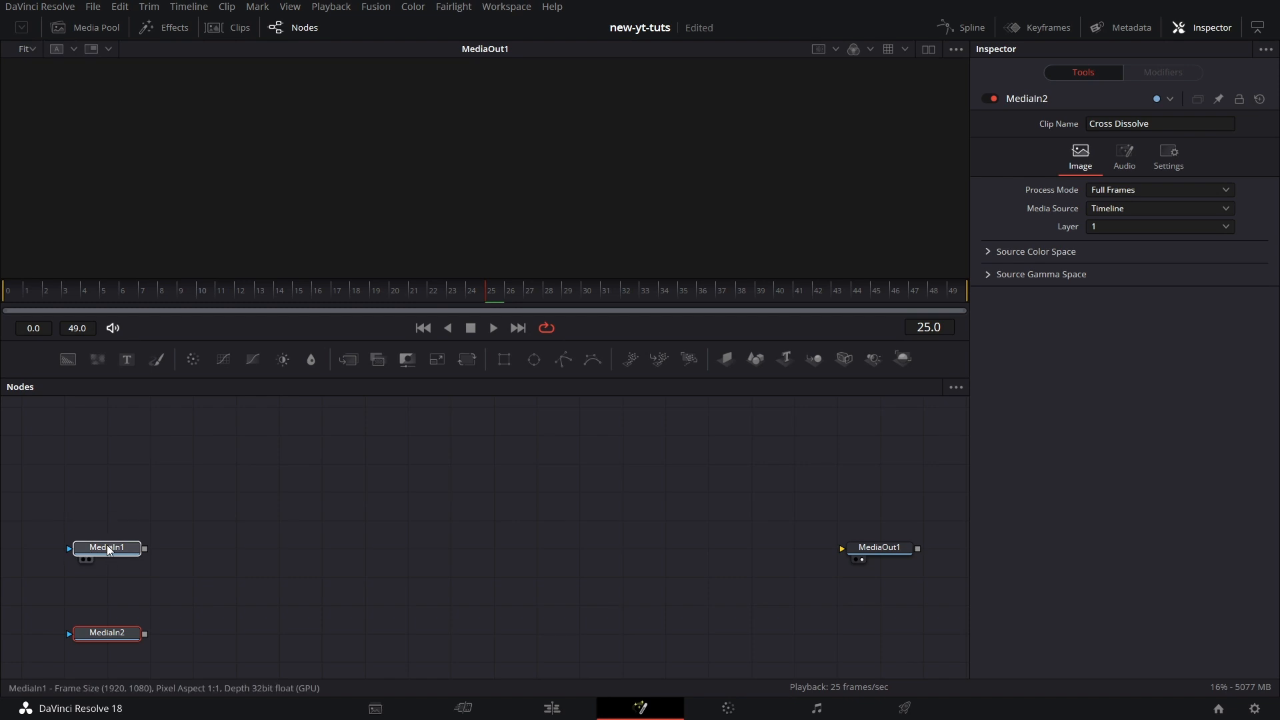
Add an unconnected Merge node beside MediaIn1 and an Ellipse mask node above the Merge.
{"action": "left_click_drag", "start_coordinate": [109, 549], "coordinate": [302, 481]}
{"action": "left_click_drag", "start_coordinate": [240, 550], "coordinate": [262, 548]}
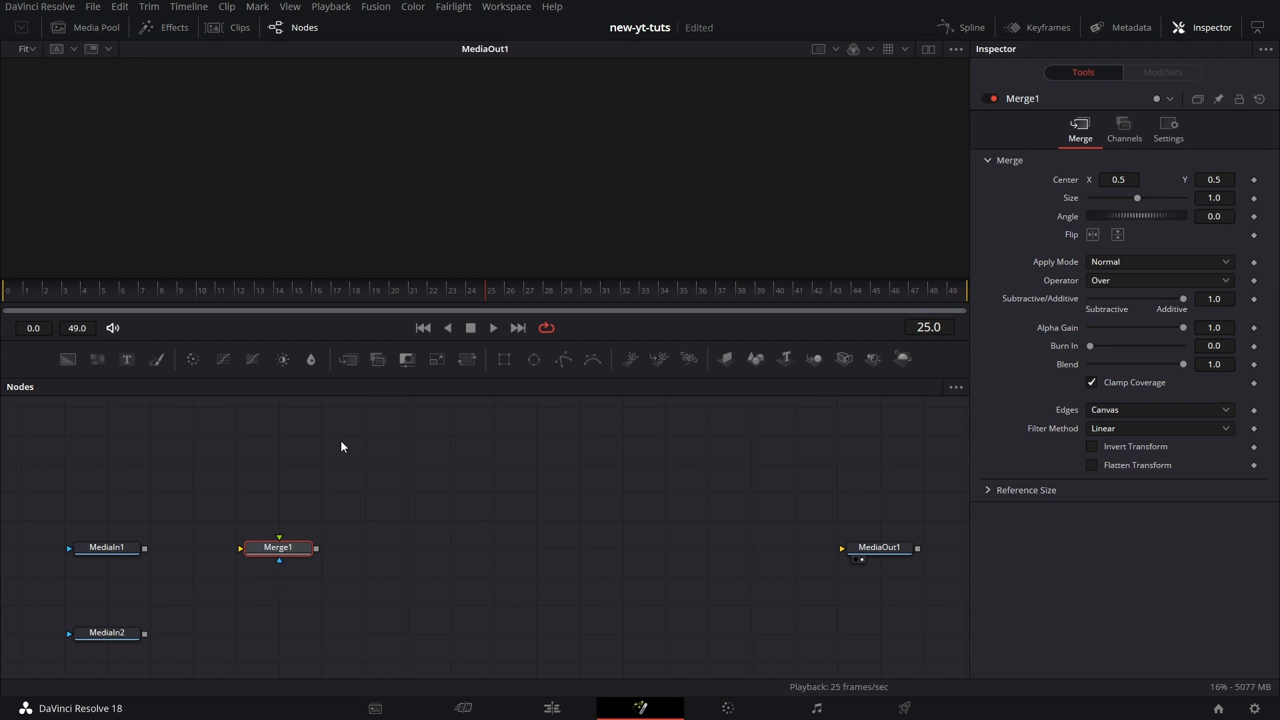
{"action": "left_click_drag", "start_coordinate": [534, 359], "coordinate": [282, 456]}
Add a Displace node between Ellipse1 and Merge1 and connect the ellipse's output to it.
{"action": "key", "text": "shift+space"}
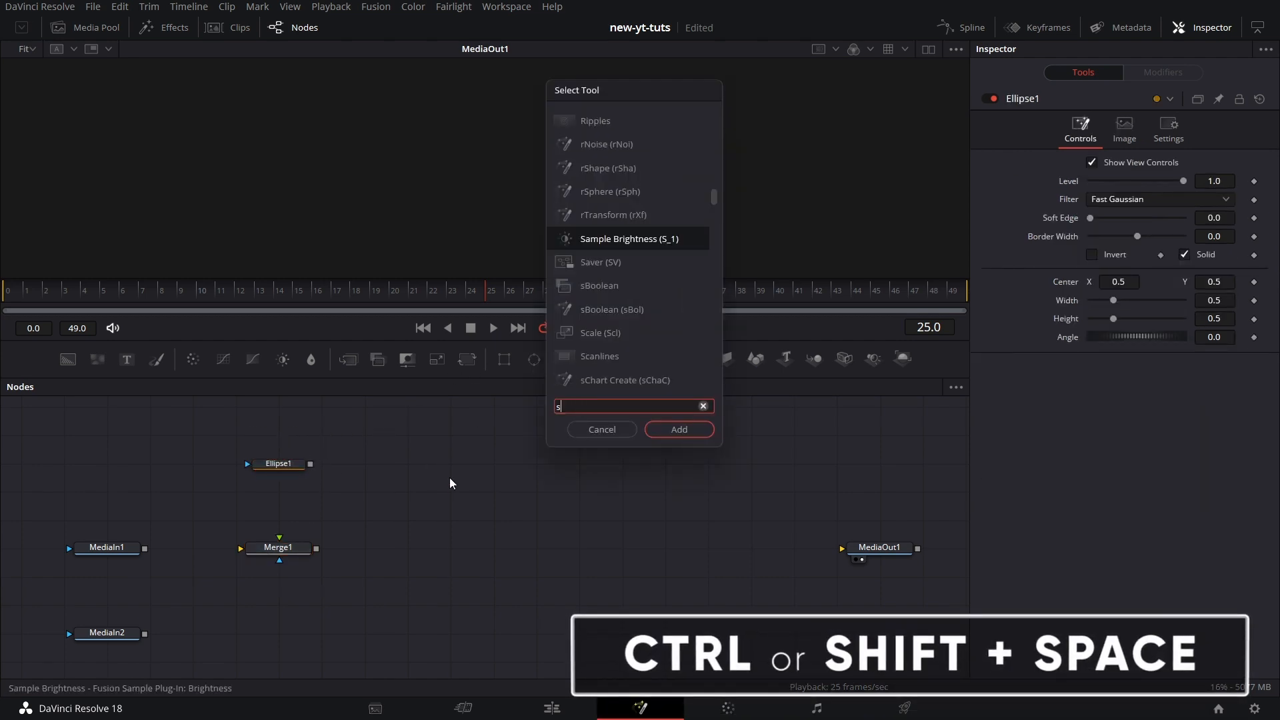
{"action": "type", "text": "displace"}
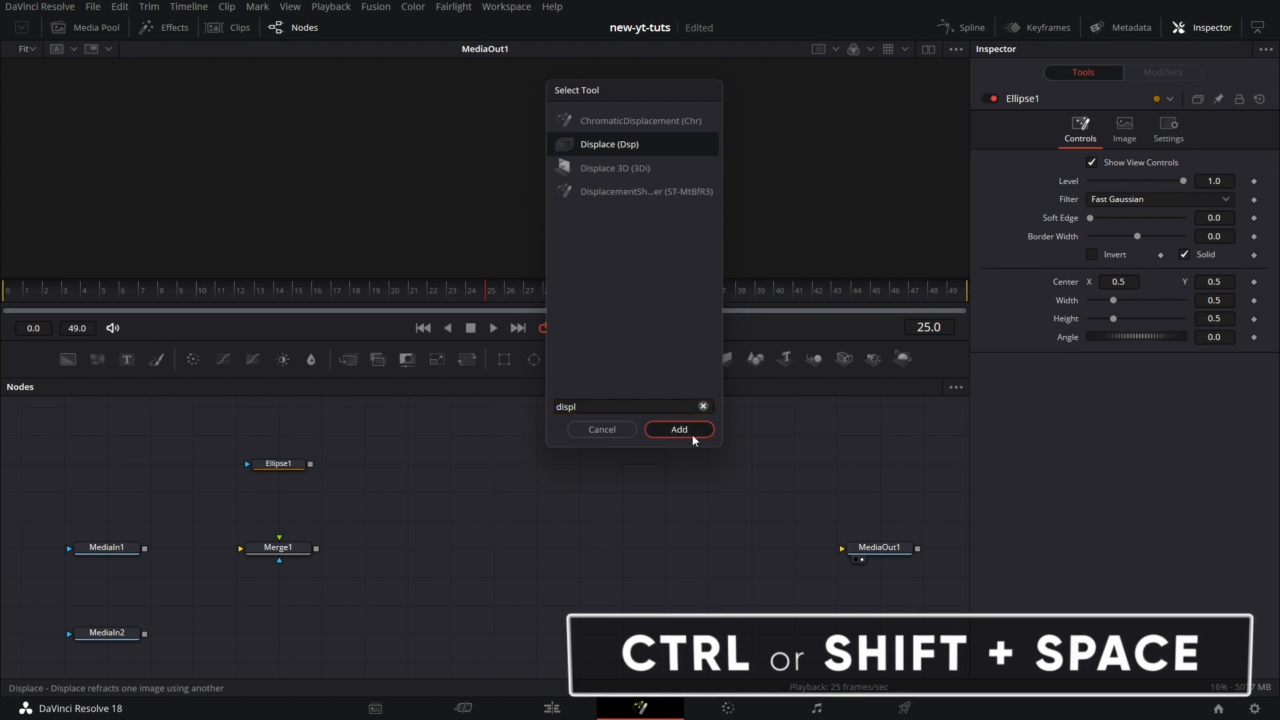
{"action": "left_click", "coordinate": [686, 431]}
{"action": "left_click_drag", "start_coordinate": [310, 463], "coordinate": [306, 495]}
Add a Fast Noise node, view it, and set its Color 1 alpha to 1.0 and its contrast to about 1.83.
{"action": "left_click_drag", "start_coordinate": [97, 360], "coordinate": [406, 491]}
{"action": "key", "text": "1"}
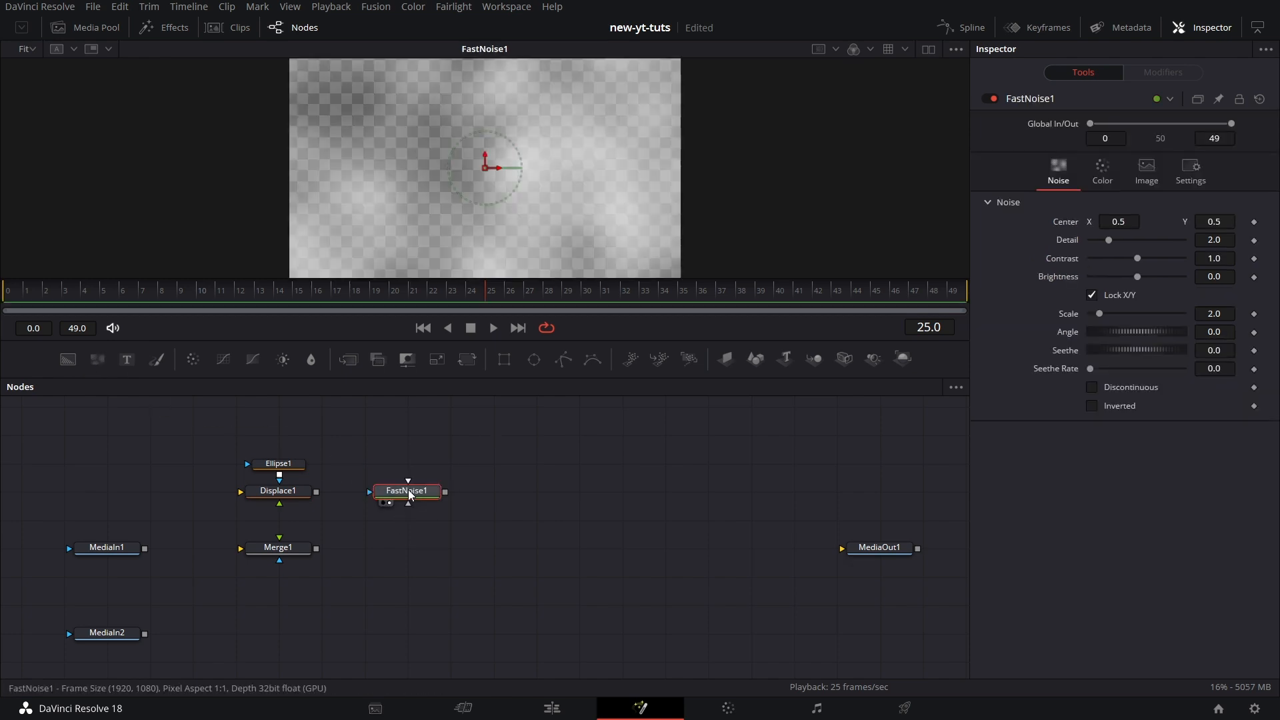
{"action": "left_click", "coordinate": [1102, 170]}
{"action": "left_click_drag", "start_coordinate": [1091, 322], "coordinate": [1185, 322]}
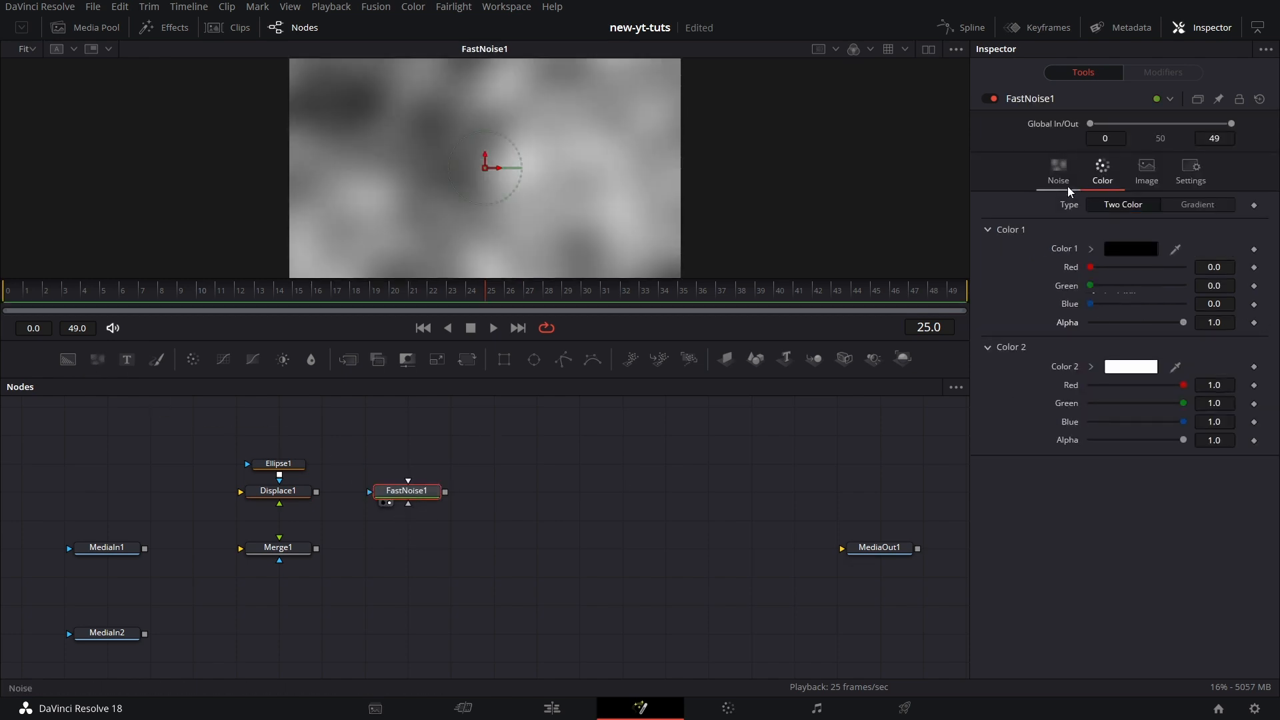
{"action": "left_click", "coordinate": [1064, 180]}
{"action": "left_click_drag", "start_coordinate": [1132, 257], "coordinate": [1146, 257]}
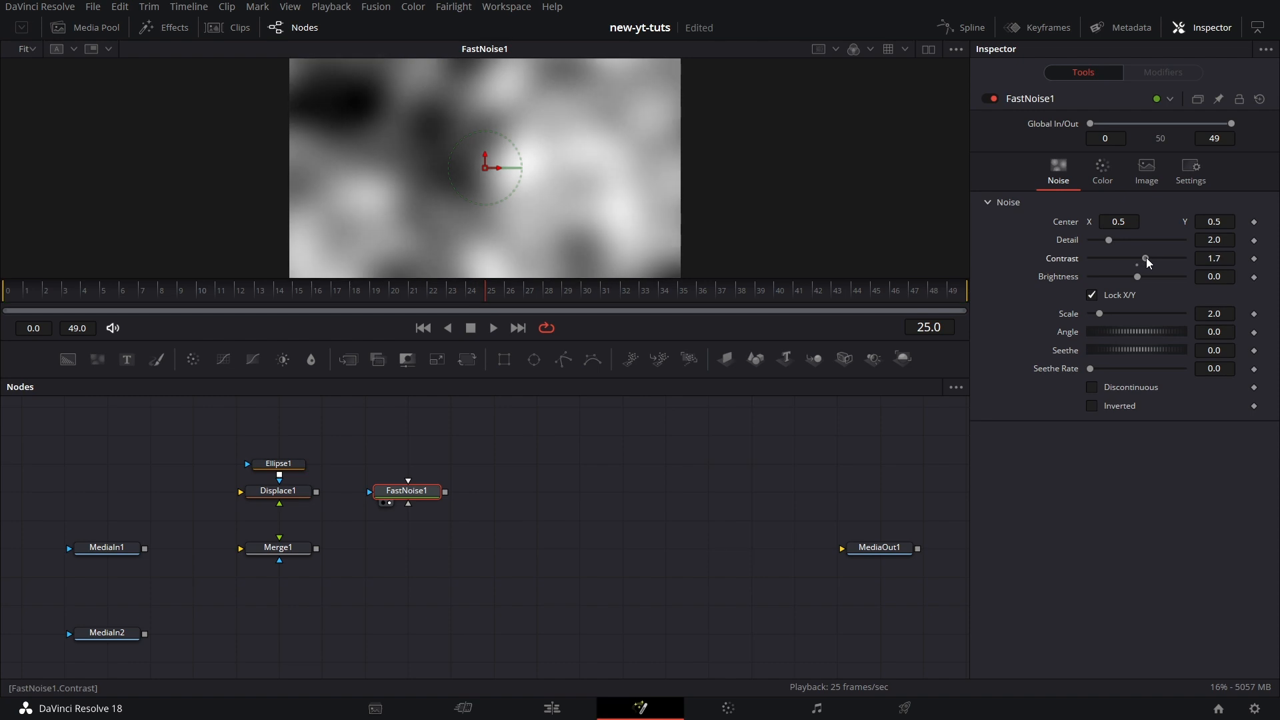
Switch the noise colour to a Radial gradient and place the gradient's start point at about the image centre.
{"action": "left_click", "coordinate": [1110, 182]}
{"action": "left_click", "coordinate": [1204, 207]}
{"action": "left_click", "coordinate": [1181, 248]}
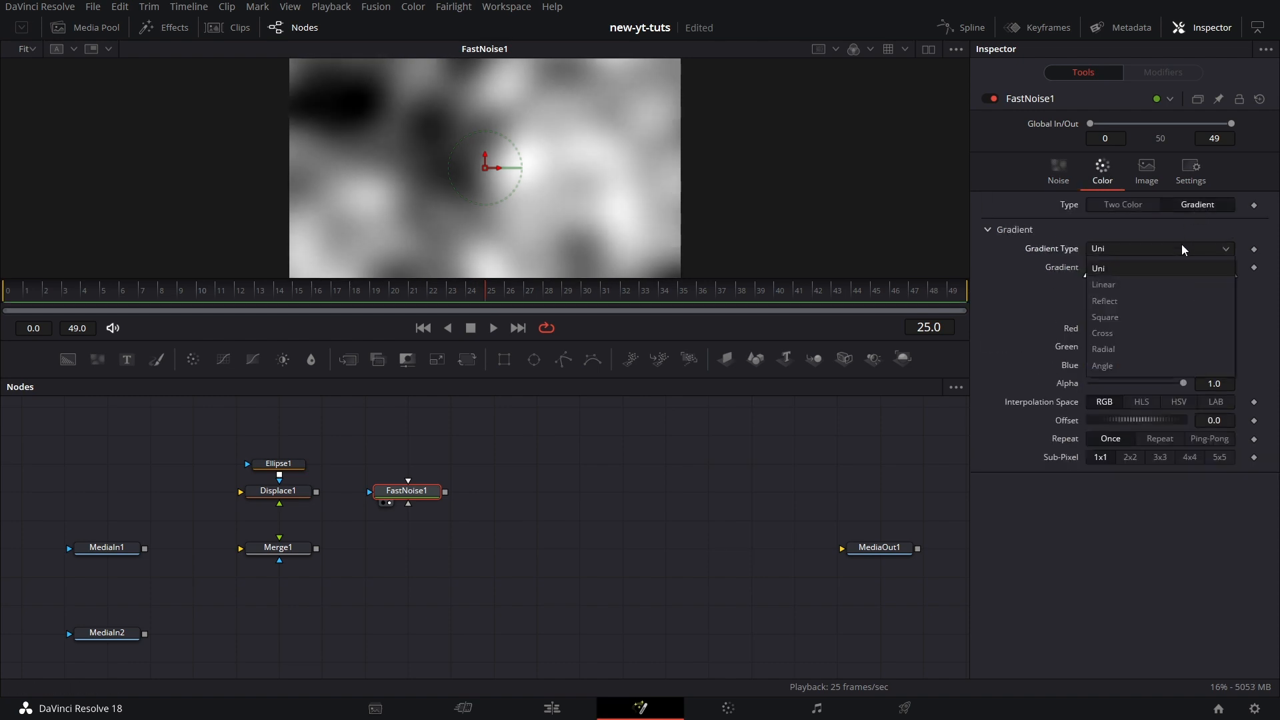
{"action": "left_click", "coordinate": [1128, 345]}
{"action": "left_click_drag", "start_coordinate": [289, 168], "coordinate": [487, 167]}
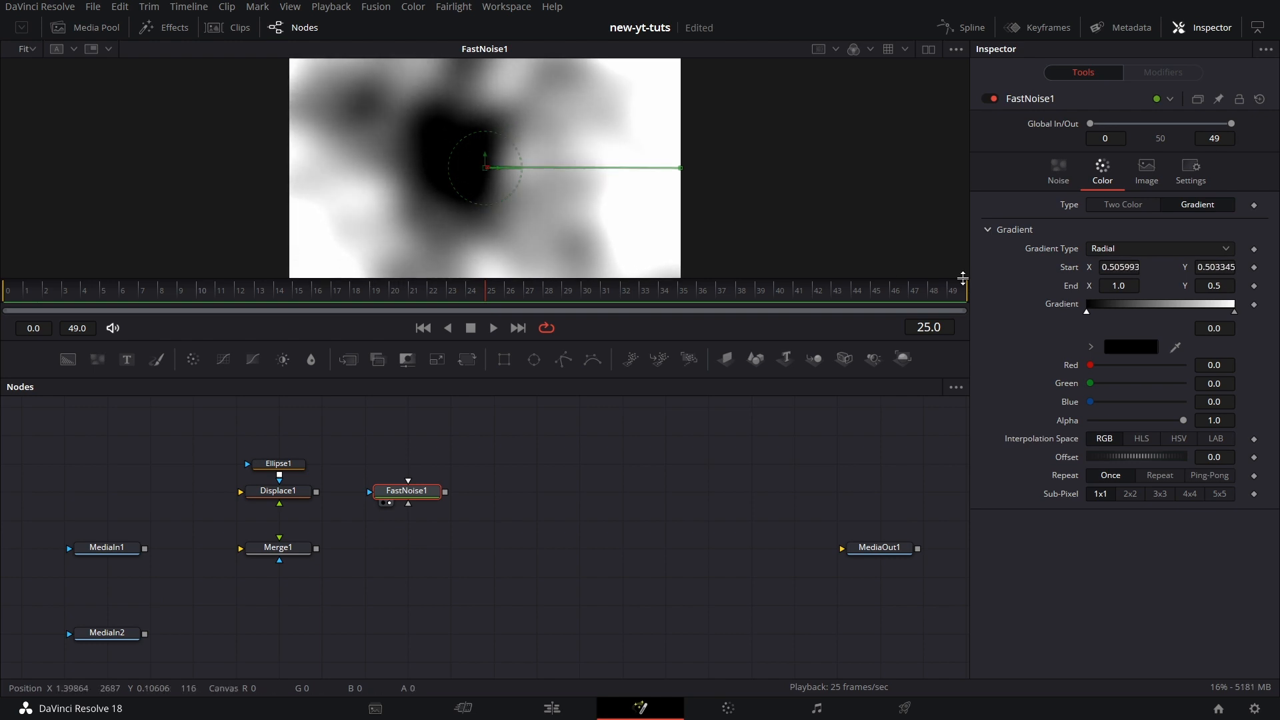
Set the noise detail to about 3.54 and scale to about 3.15, and shift the gradient's black stop to about 0.14.
{"action": "left_click", "coordinate": [1056, 172]}
{"action": "left_click_drag", "start_coordinate": [1115, 241], "coordinate": [1126, 242]}
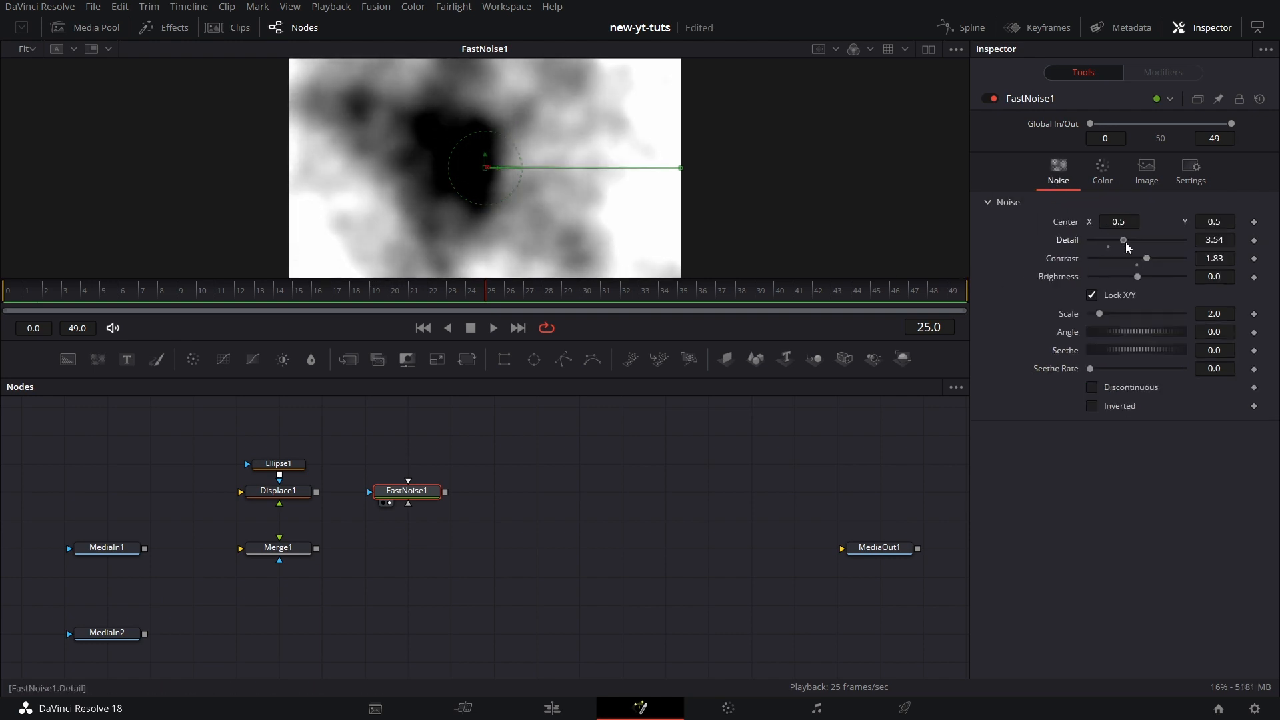
{"action": "left_click_drag", "start_coordinate": [1102, 314], "coordinate": [1105, 314]}
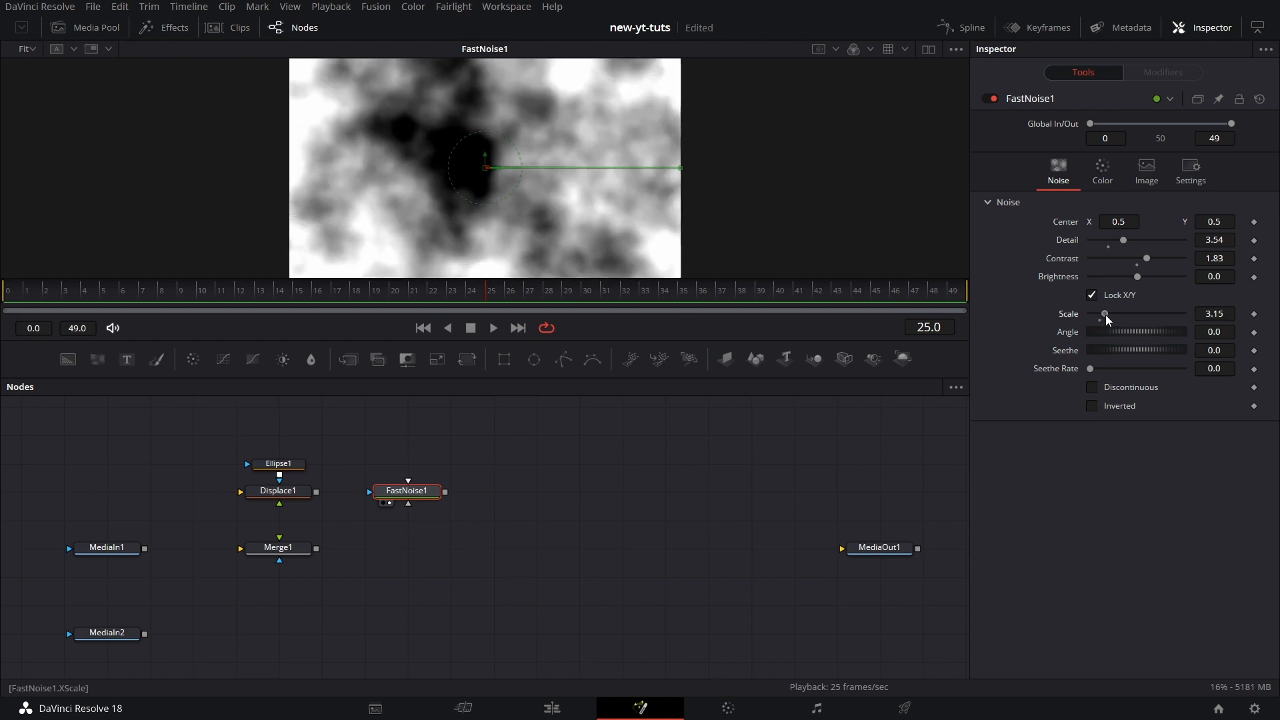
{"action": "left_click", "coordinate": [1102, 172]}
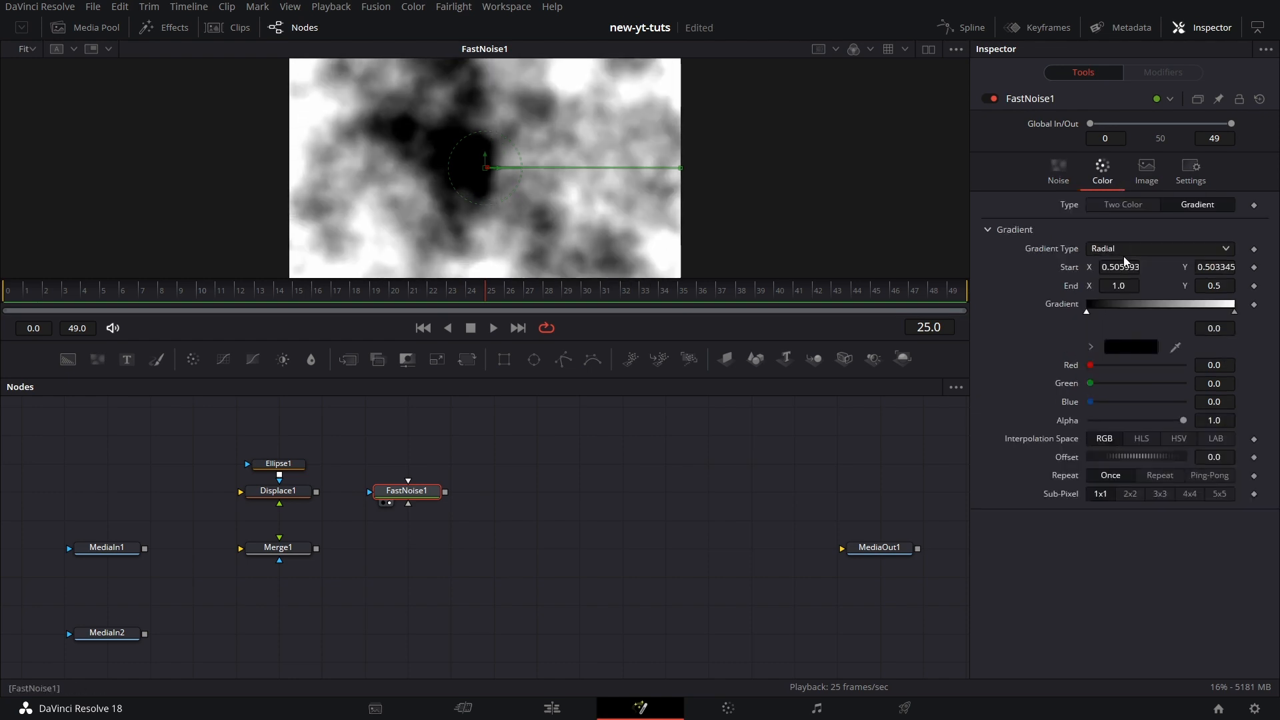
{"action": "left_click_drag", "start_coordinate": [1086, 313], "coordinate": [1105, 316]}
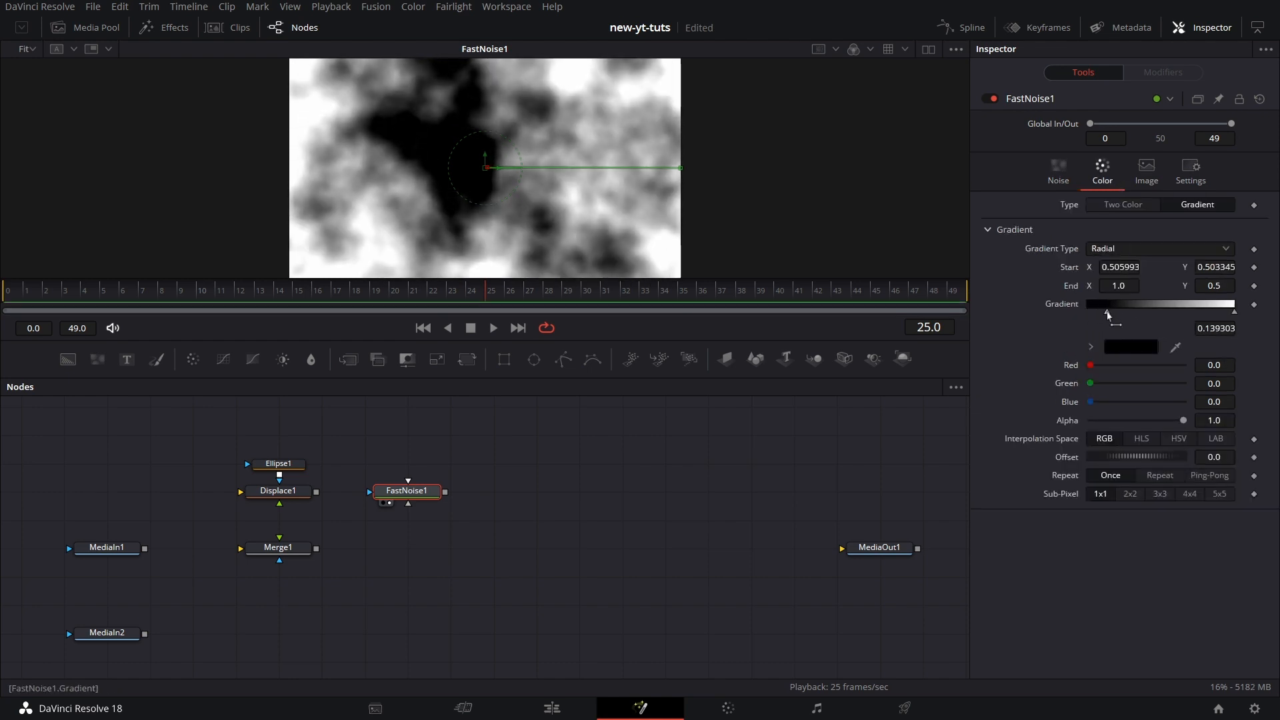
Connect FastNoise1 to Displace1's foreground input and Ellipse1 to its background input, with Displace1 shown in the viewer.
{"action": "left_click_drag", "start_coordinate": [316, 491], "coordinate": [242, 492]}
{"action": "left_click", "coordinate": [254, 503]}
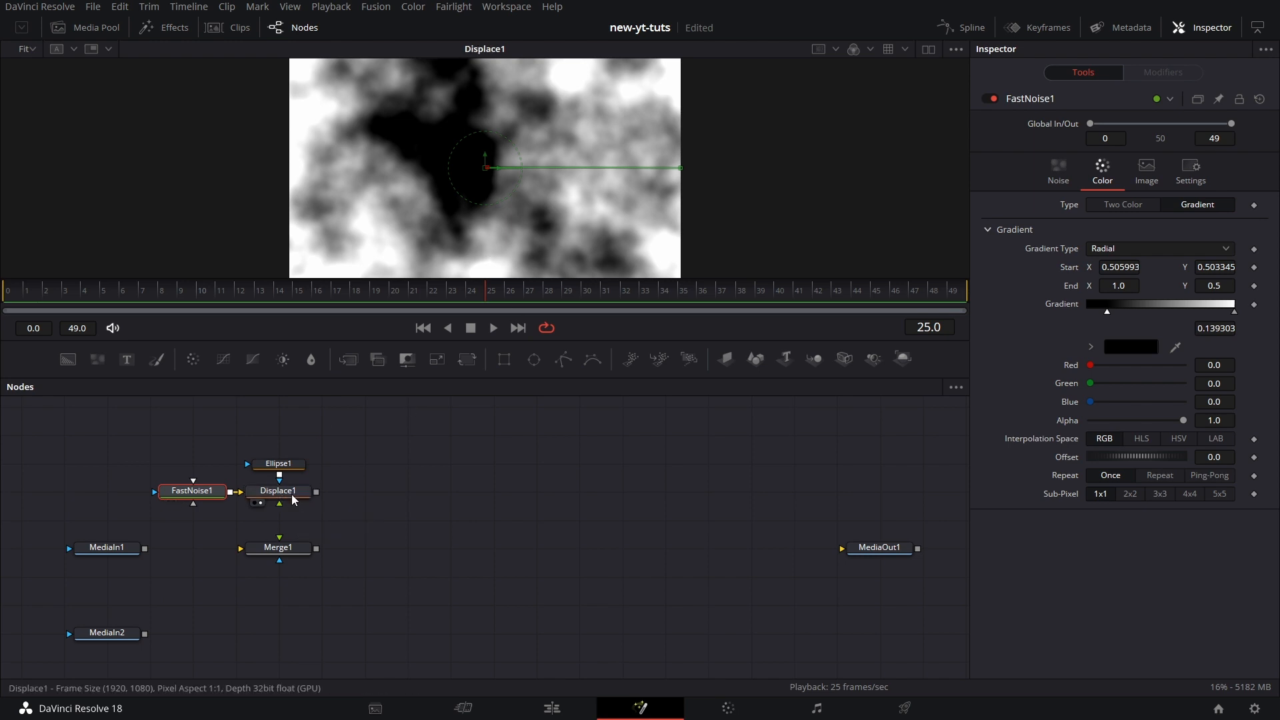
{"action": "left_click_drag", "start_coordinate": [286, 465], "coordinate": [400, 244]}
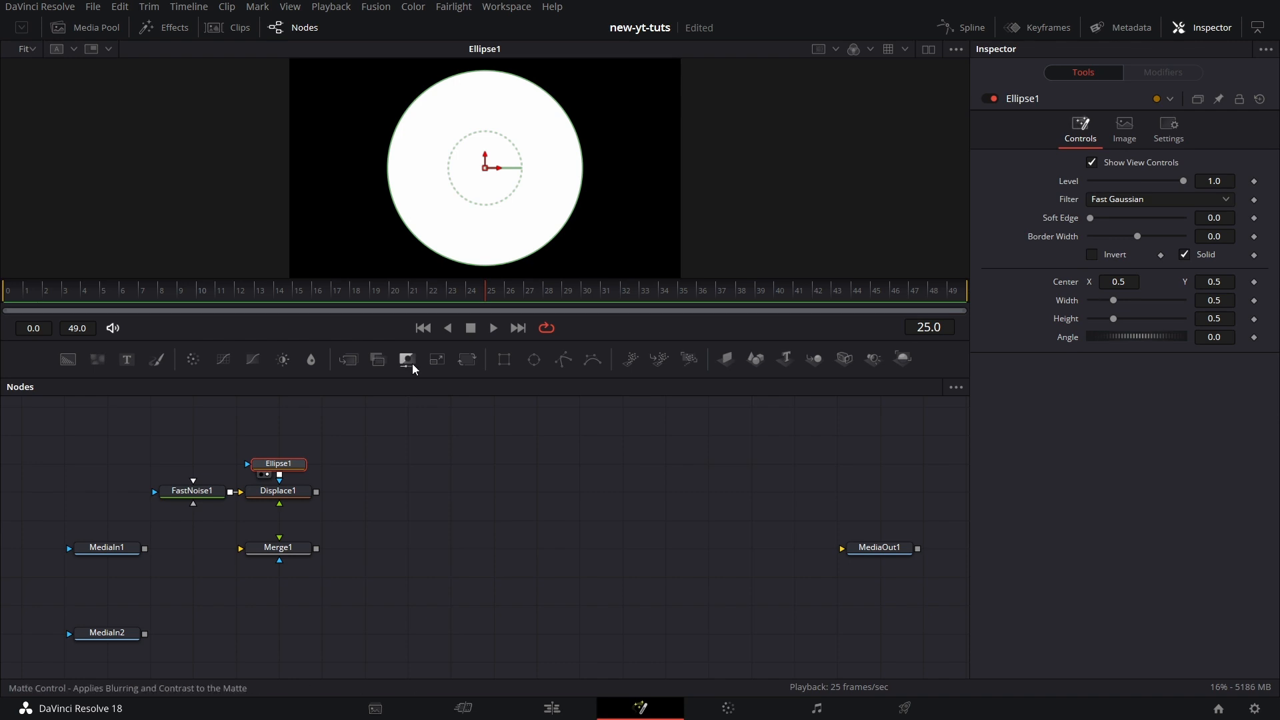
{"action": "left_click_drag", "start_coordinate": [288, 463], "coordinate": [489, 177]}
{"action": "left_click", "coordinate": [280, 472]}
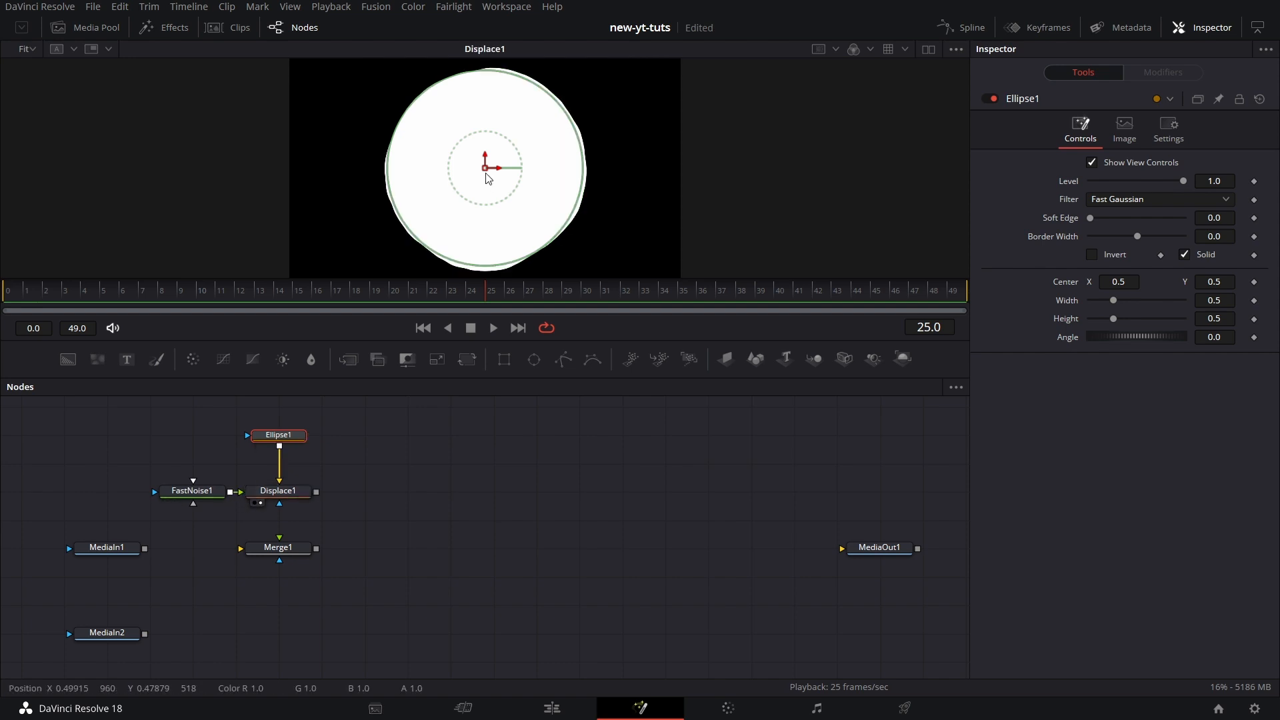
{"action": "left_click_drag", "start_coordinate": [279, 435], "coordinate": [279, 463]}
Link the ellipse's height to its width with the expression Width*.65.
{"action": "left_click_drag", "start_coordinate": [488, 269], "coordinate": [490, 224]}
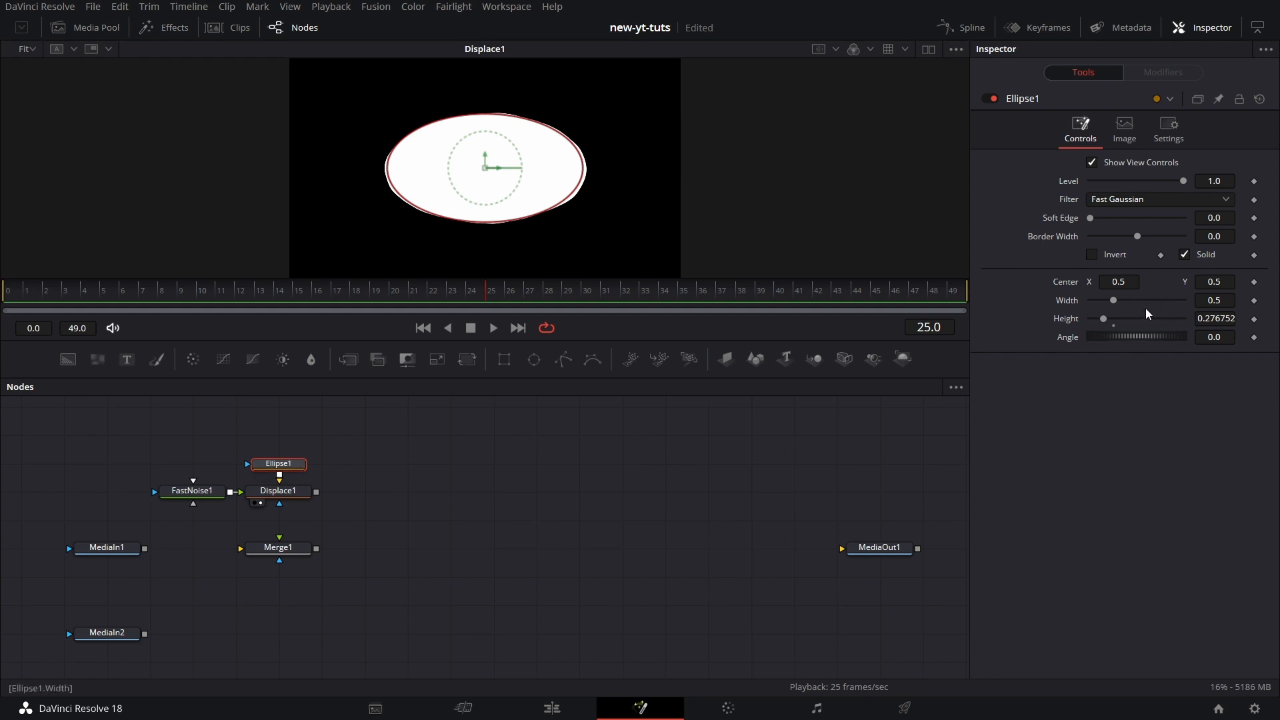
{"action": "right_click", "coordinate": [1070, 327]}
{"action": "left_click", "coordinate": [1106, 356]}
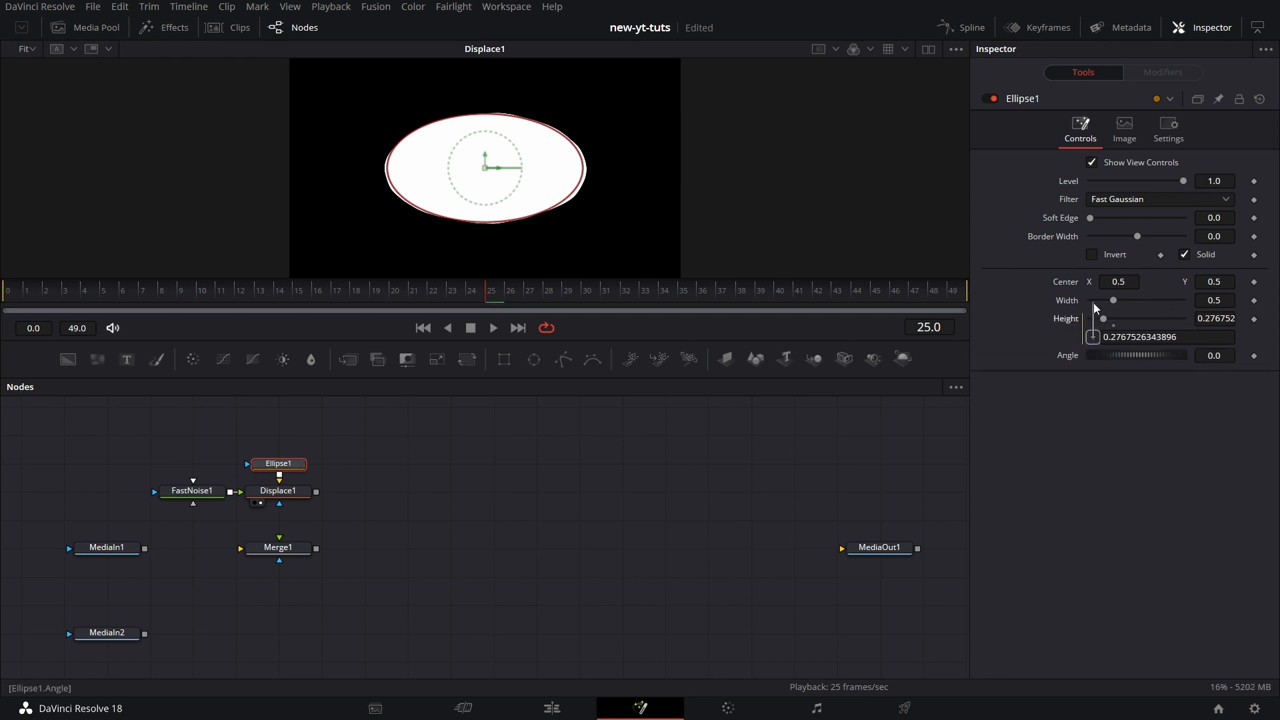
{"action": "left_click_drag", "start_coordinate": [1093, 338], "coordinate": [1073, 305]}
{"action": "left_click", "coordinate": [1140, 337]}
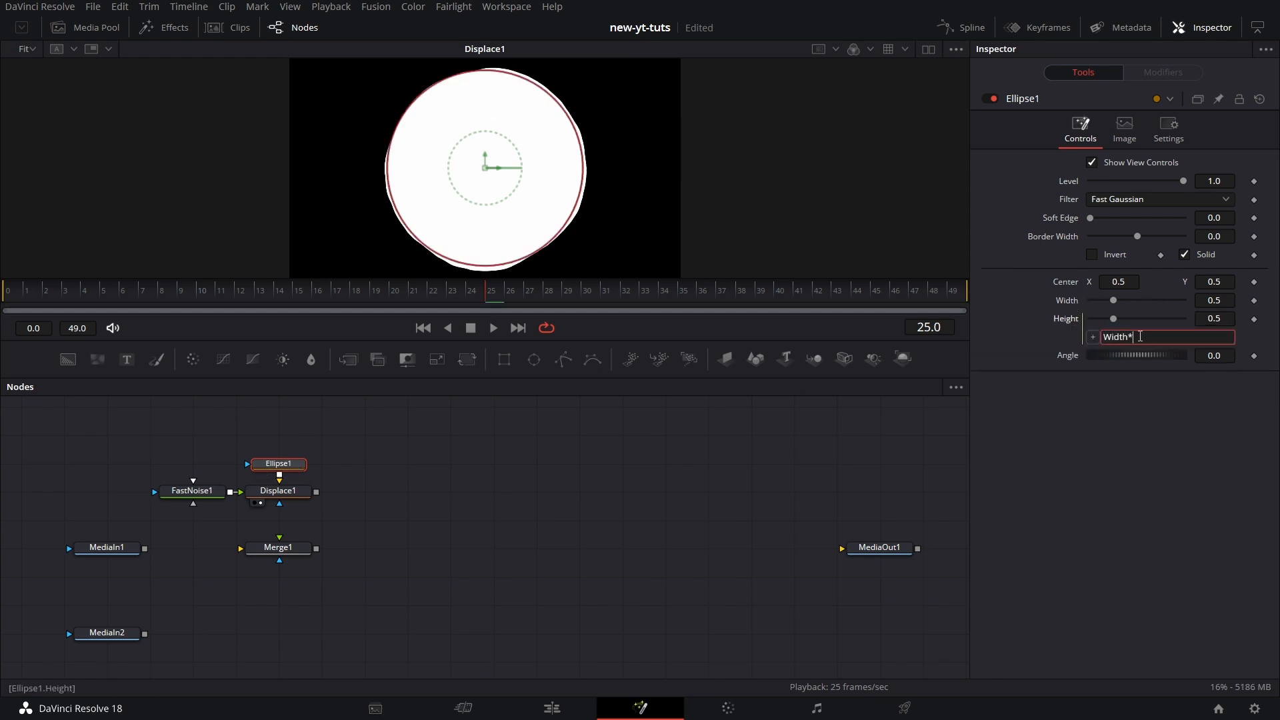
{"action": "type", "text": "*.6"}
{"action": "key", "text": "Return"}
Set Displace1's refraction strength to 0.6.
{"action": "left_click", "coordinate": [278, 491]}
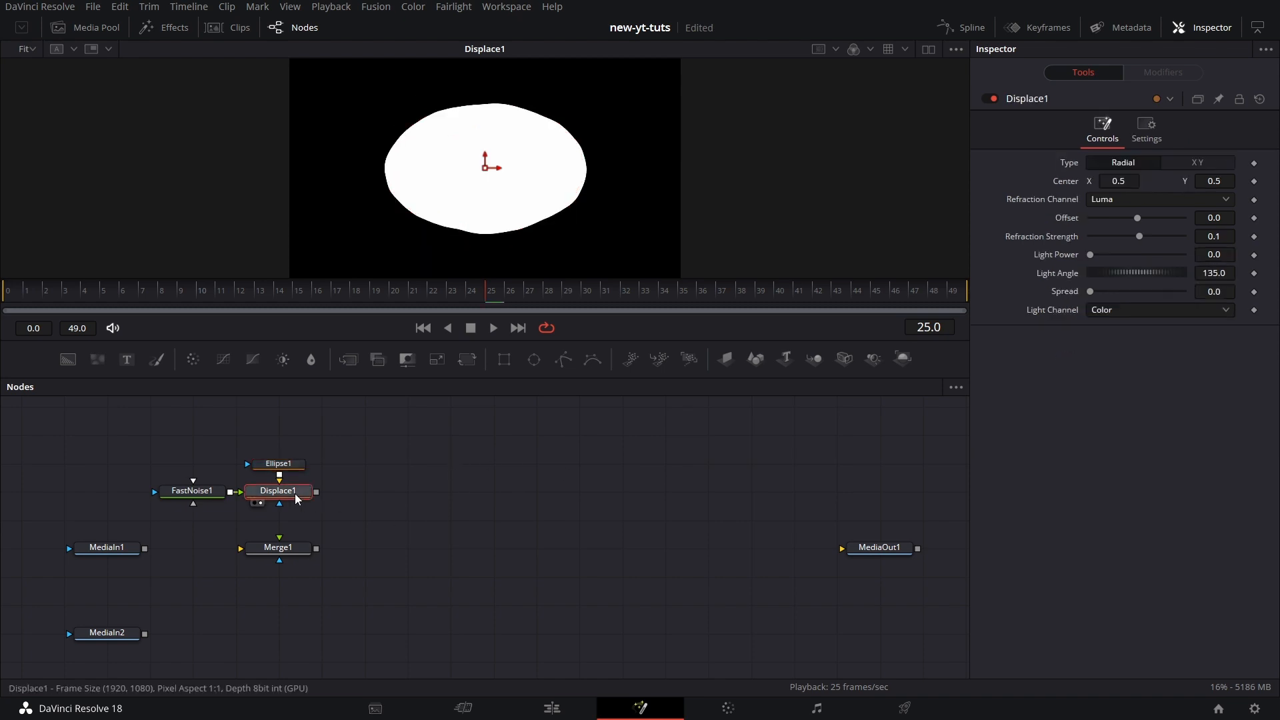
{"action": "left_click_drag", "start_coordinate": [1139, 236], "coordinate": [1152, 240]}
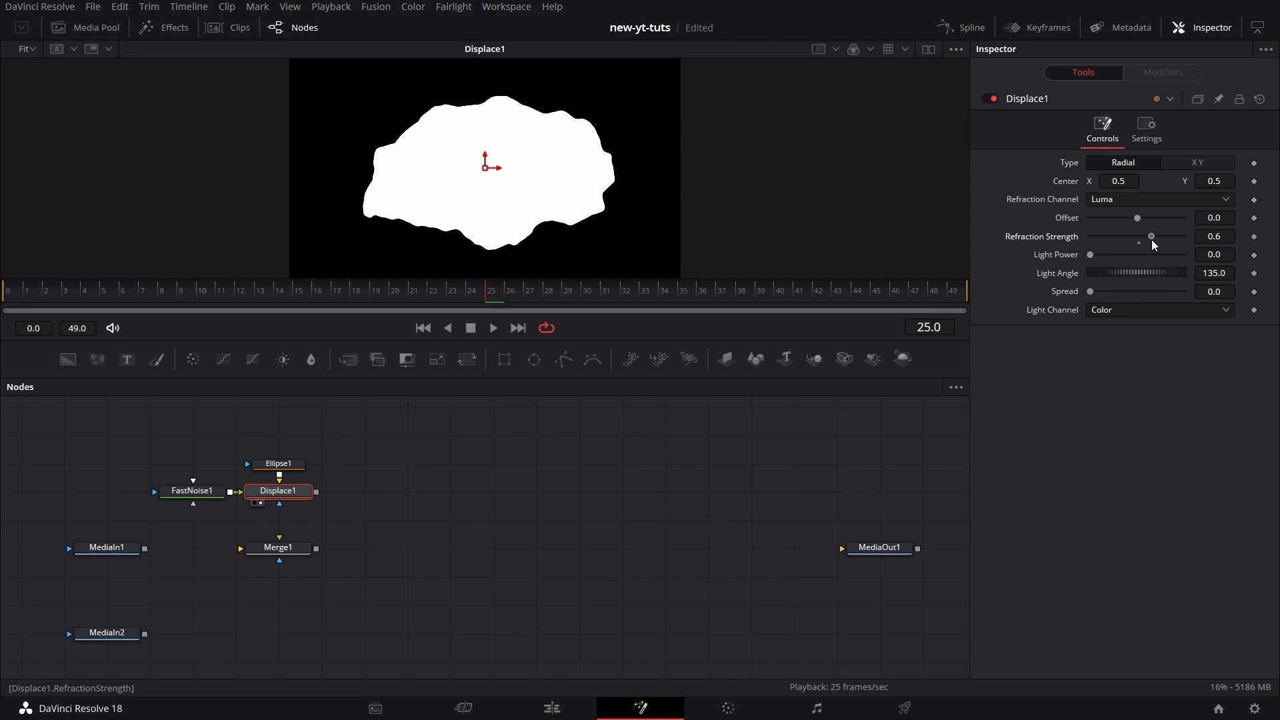
Insert a Transform node between Displace1 and Merge1 and set its size to 1.5.
{"action": "left_click", "coordinate": [298, 549]}
{"action": "left_click_drag", "start_coordinate": [313, 512], "coordinate": [279, 539]}
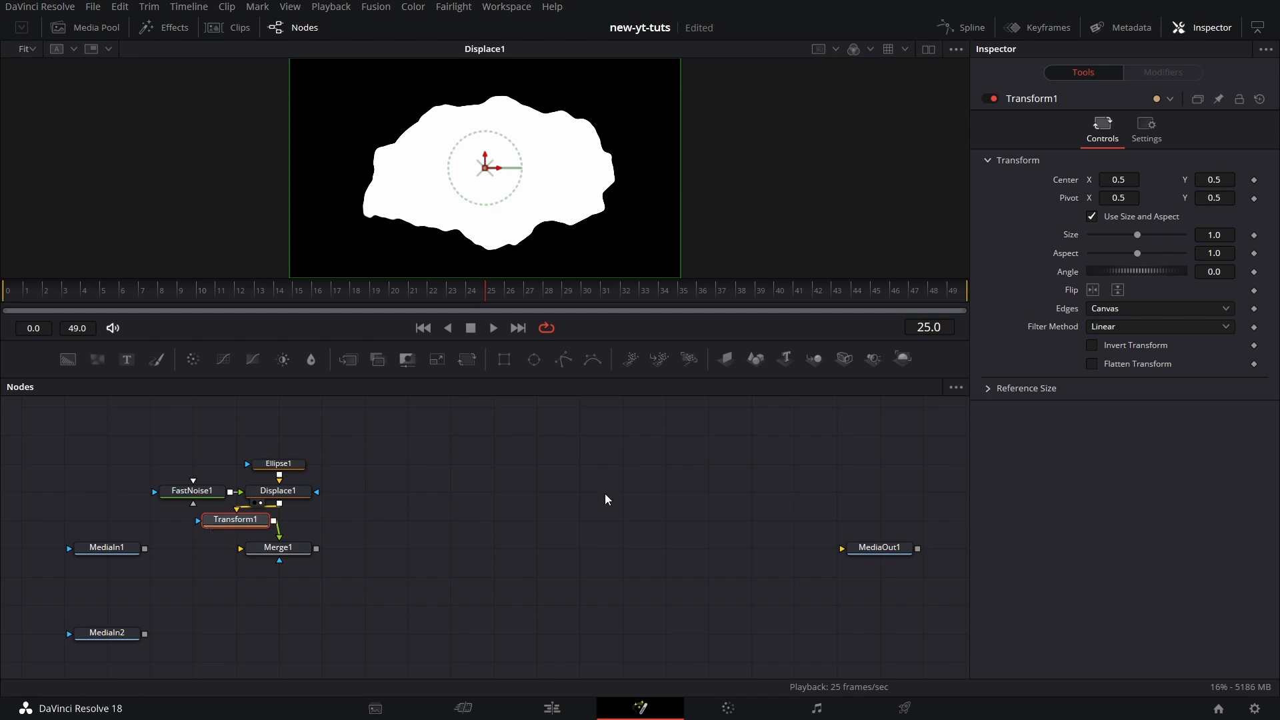
{"action": "type", "text": "5"}
{"action": "left_click", "coordinate": [1088, 590]}
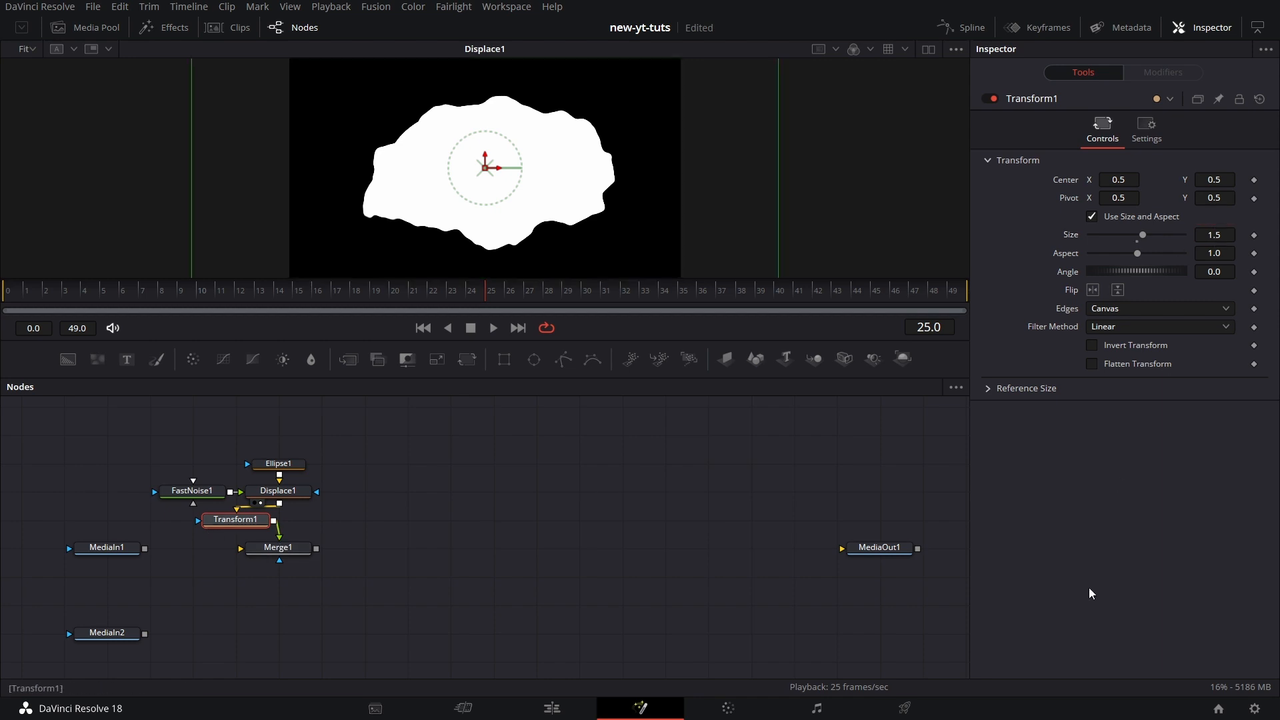
Feed Displace1 into Merge1's background and Transform1 into its foreground, set the merge operator to Held Out, and view Merge1.
{"action": "left_click_drag", "start_coordinate": [279, 504], "coordinate": [248, 549]}
{"action": "left_click", "coordinate": [256, 548]}
{"action": "left_click", "coordinate": [1143, 280]}
{"action": "left_click", "coordinate": [1143, 333]}
{"action": "left_click", "coordinate": [253, 559]}
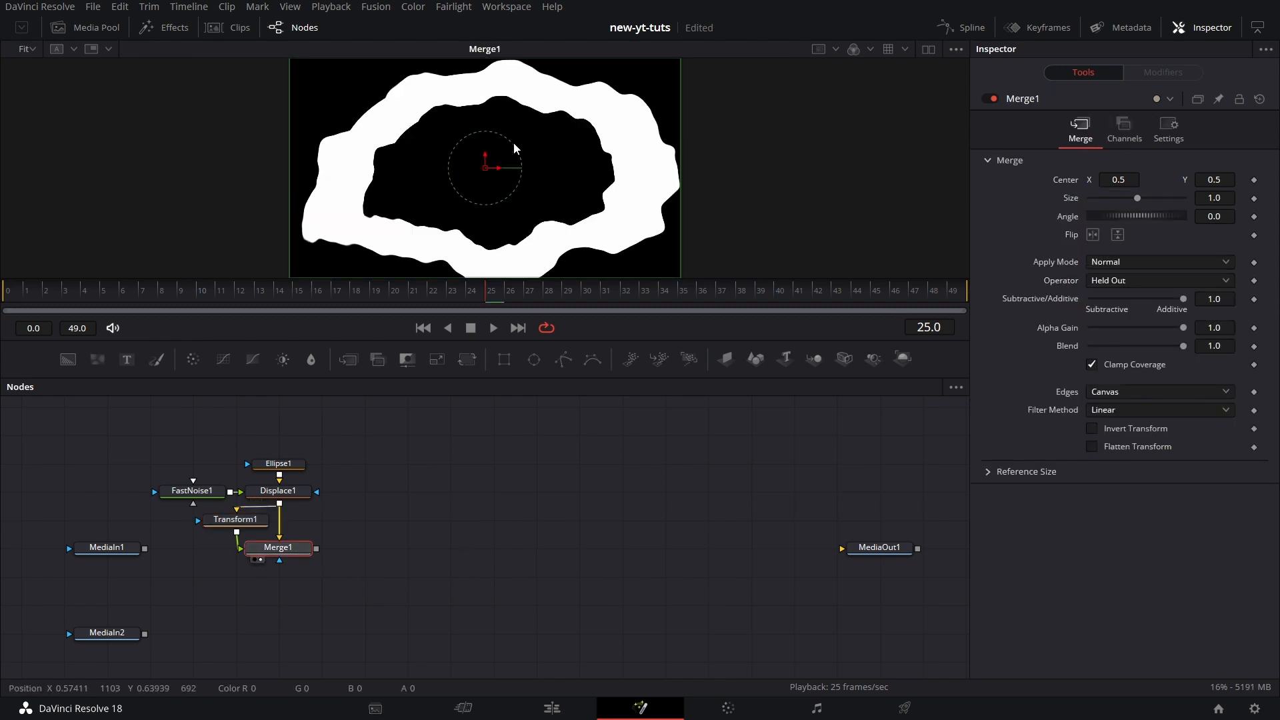
Apply an Anim Curves modifier to the ellipse's width.
{"action": "left_click", "coordinate": [277, 463]}
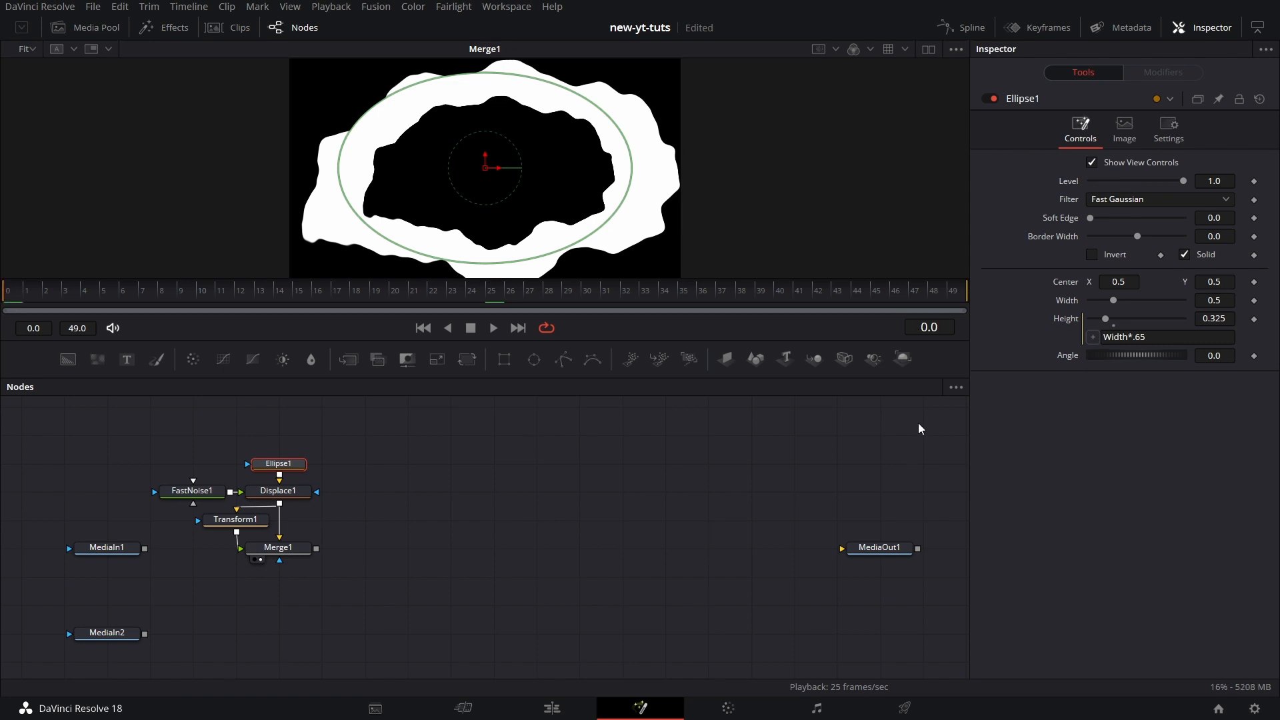
{"action": "right_click", "coordinate": [1074, 307]}
{"action": "mouse_move", "coordinate": [1134, 364]}
{"action": "left_click", "coordinate": [980, 364]}
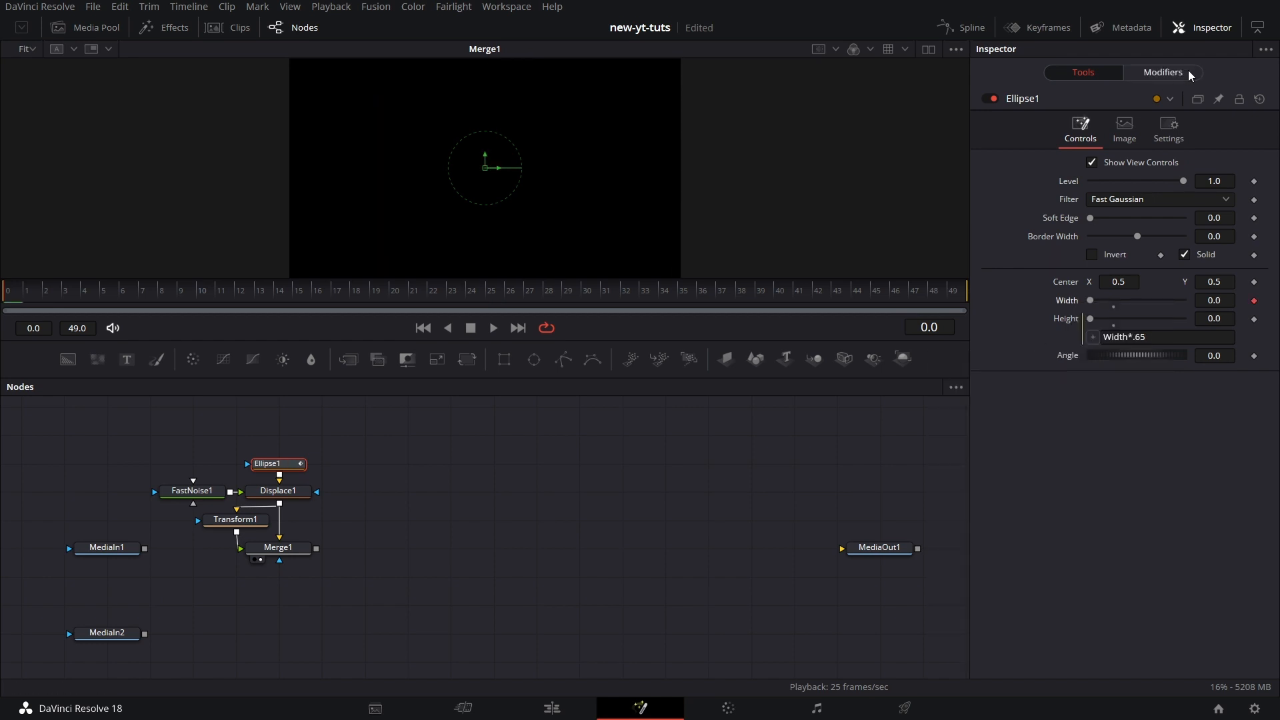
Set the width animation's scale to 1.165 and its curve to Easing with Sine for both in and out.
{"action": "left_click", "coordinate": [1191, 74]}
{"action": "left_click", "coordinate": [1228, 260]}
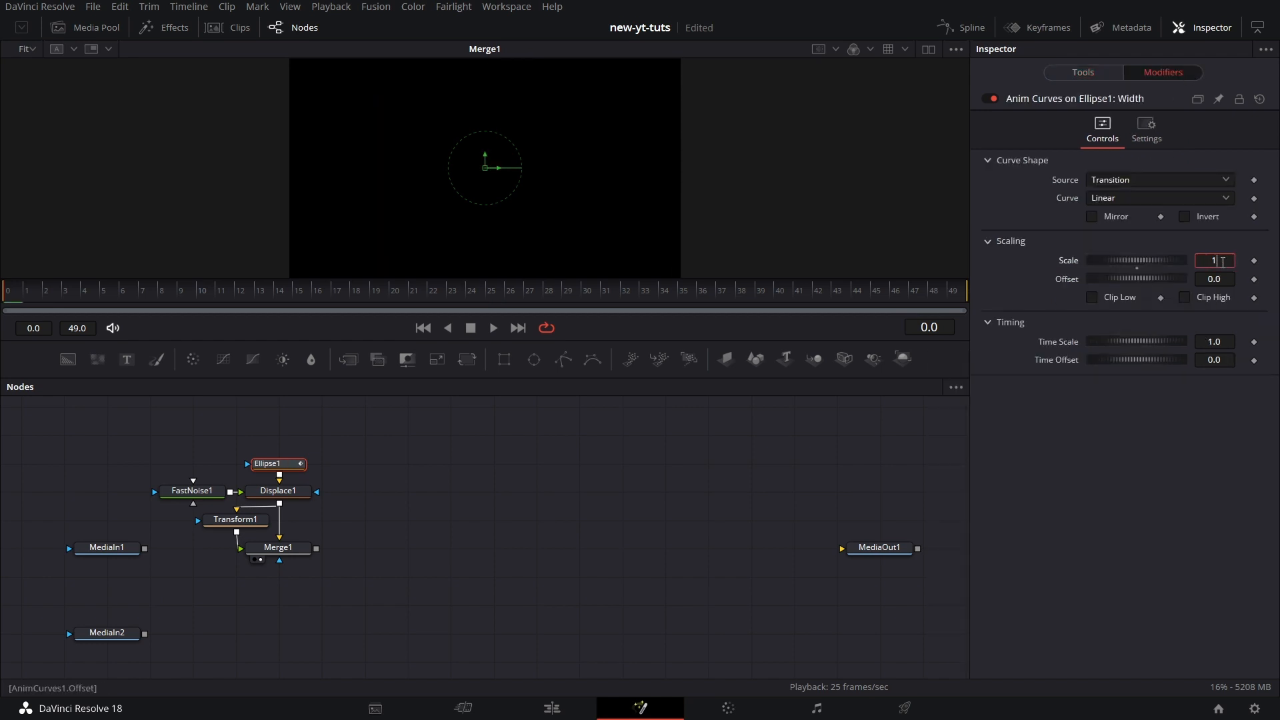
{"action": "left_click", "coordinate": [1158, 198]}
{"action": "left_click", "coordinate": [1131, 233]}
{"action": "left_click", "coordinate": [1119, 218]}
{"action": "left_click", "coordinate": [1117, 252]}
{"action": "left_click", "coordinate": [1203, 222]}
{"action": "left_click", "coordinate": [1206, 247]}
Set the width animation's time scale to 5.0 and play back the growing ring.
{"action": "left_click", "coordinate": [1224, 361]}
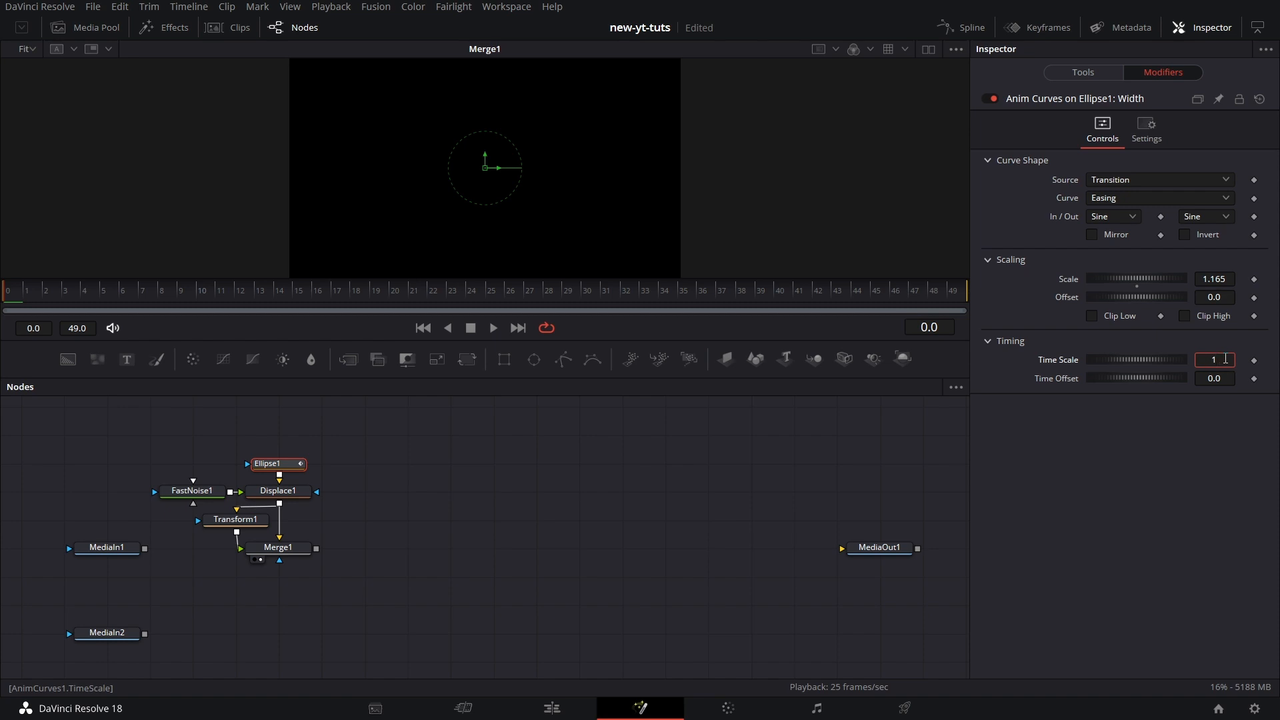
{"action": "key", "text": "Return"}
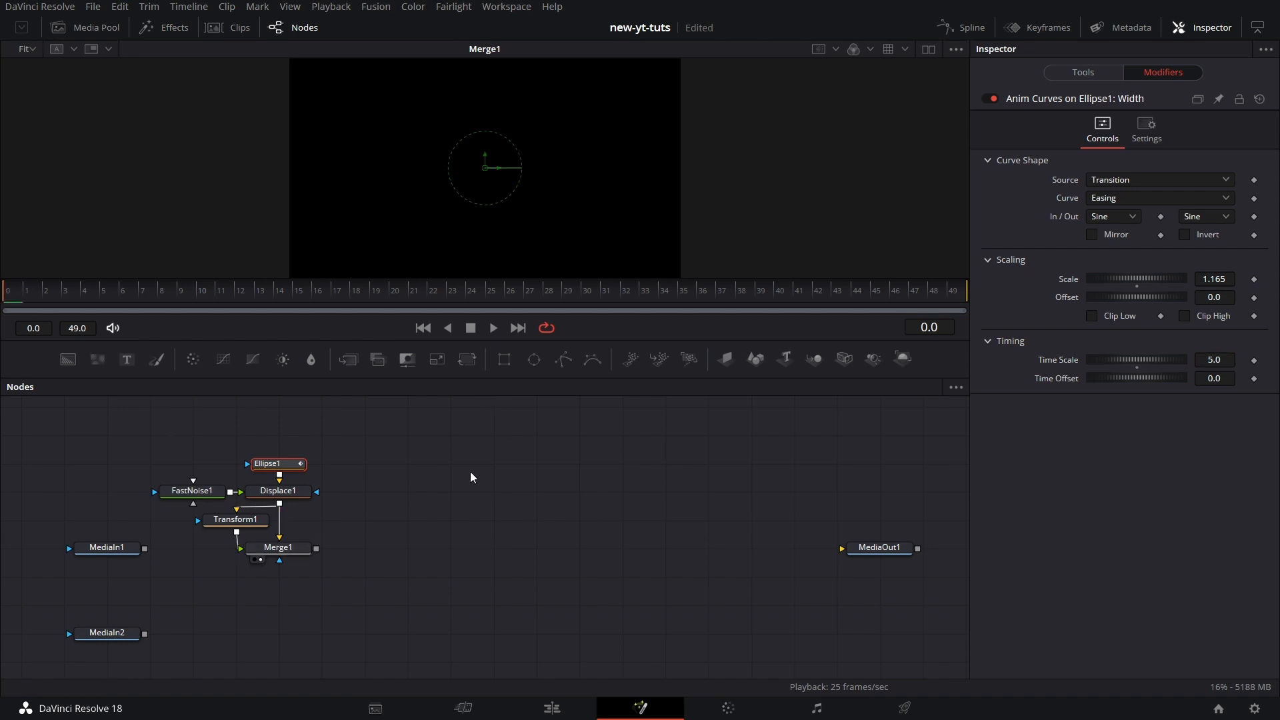
{"action": "left_click", "coordinate": [463, 492]}
{"action": "key", "text": "space"}
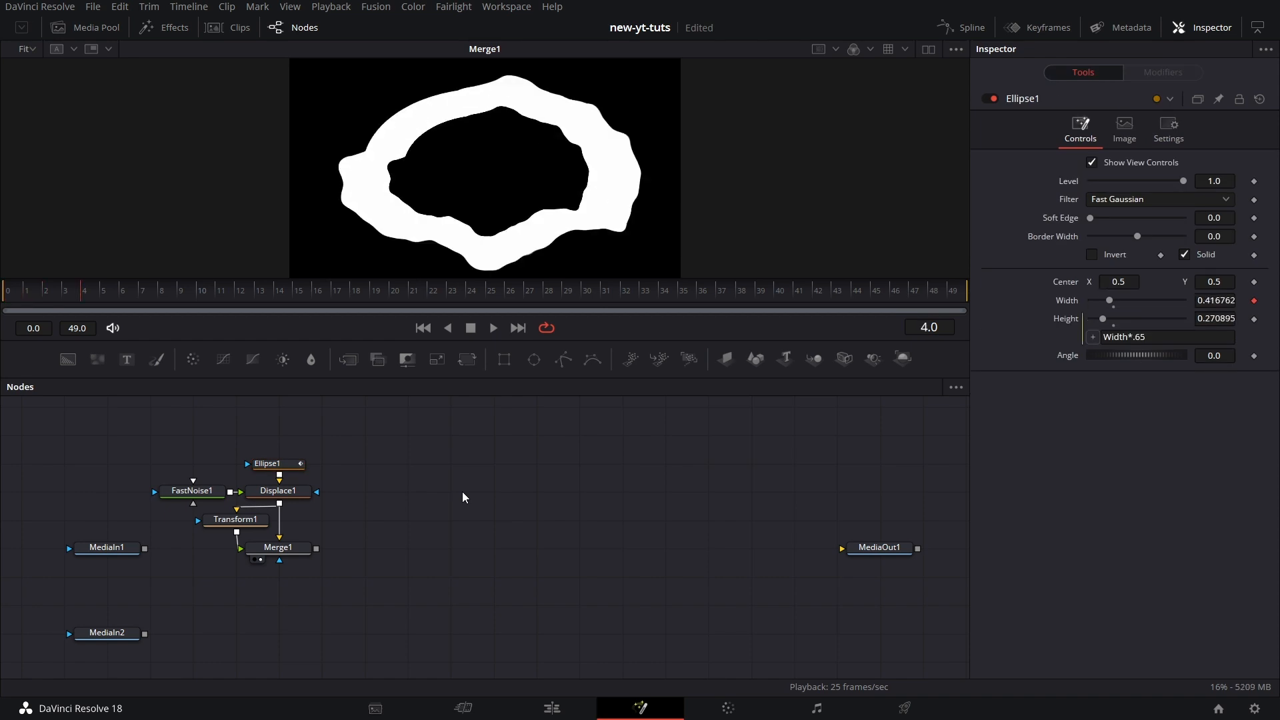
Rearrange the nodes so Merge1 sits beside Transform1, with the ellipse, noise and displace nodes raised to leave a gap.
{"action": "left_click_drag", "start_coordinate": [419, 522], "coordinate": [479, 520]}
{"action": "left_click_drag", "start_coordinate": [352, 549], "coordinate": [382, 520]}
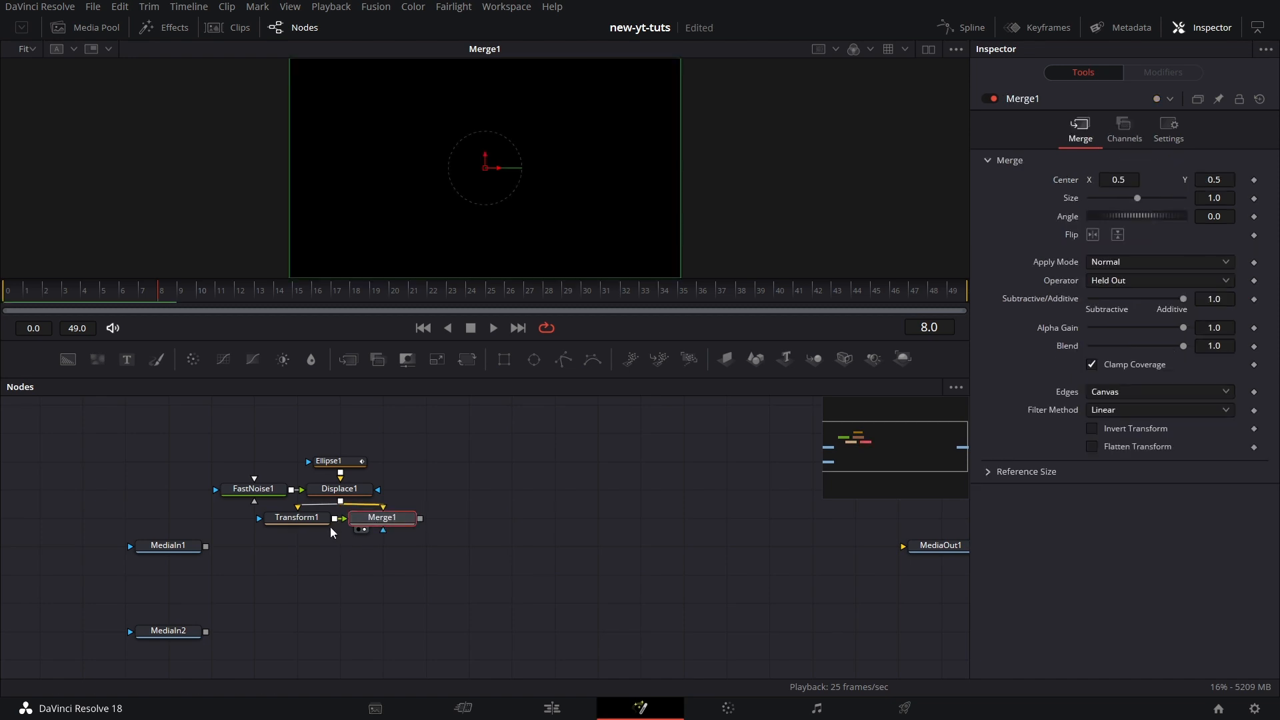
{"action": "left_click_drag", "start_coordinate": [238, 436], "coordinate": [351, 477]}
{"action": "left_click_drag", "start_coordinate": [351, 477], "coordinate": [354, 451]}
Insert a Mosaic Blur node after Displace1, feeding both Transform1 and Merge1.
{"action": "left_click", "coordinate": [358, 450]}
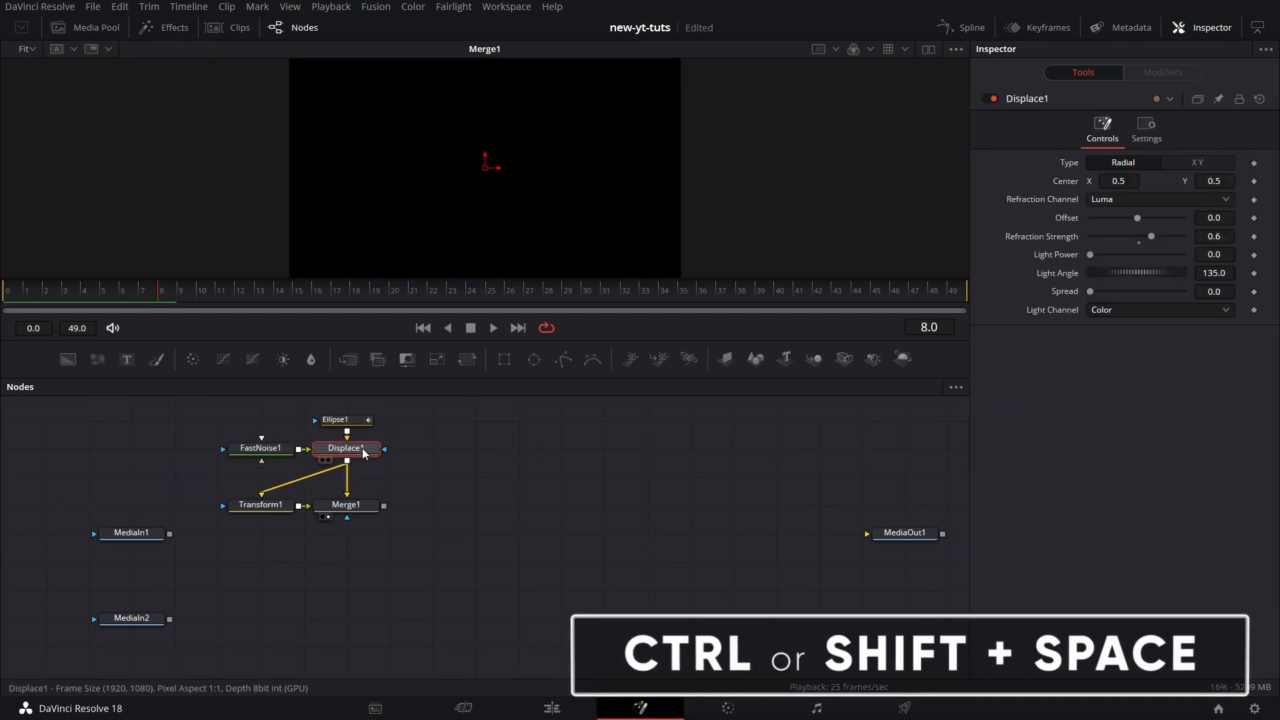
{"action": "key", "text": "shift+space"}
{"action": "type", "text": "mosai"}
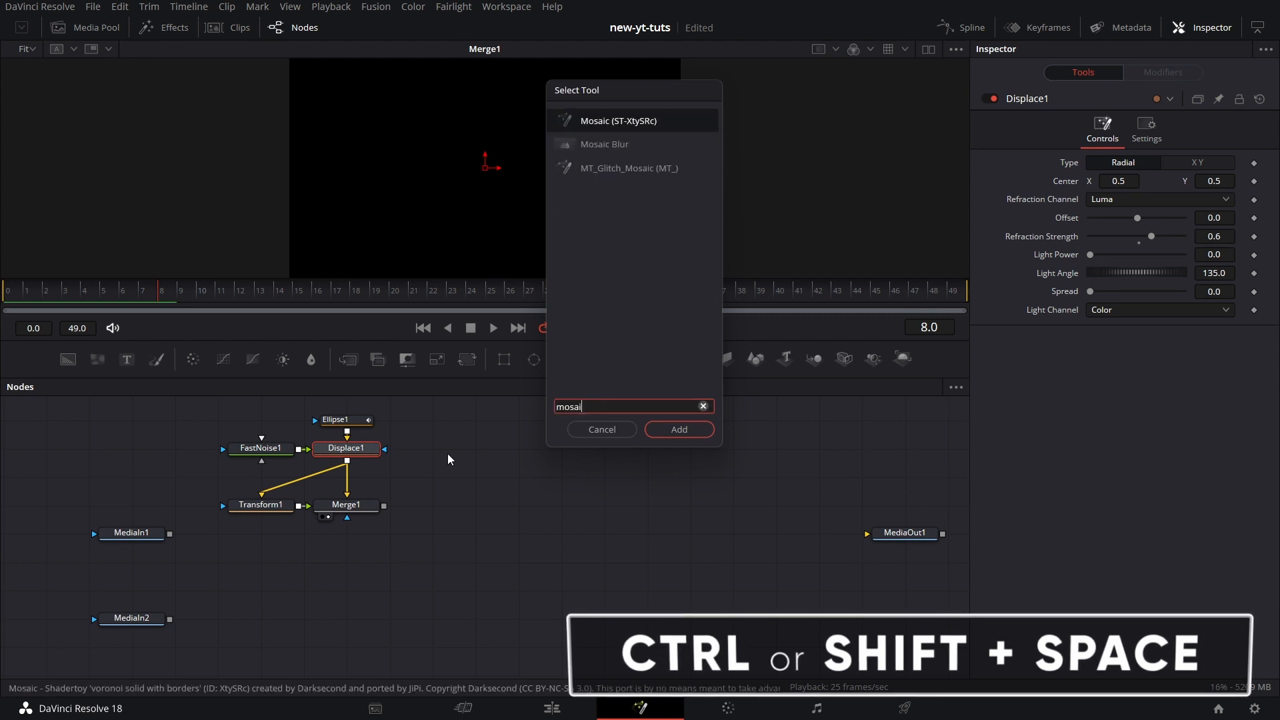
{"action": "type", "text": "c blur"}
{"action": "left_click", "coordinate": [678, 430]}
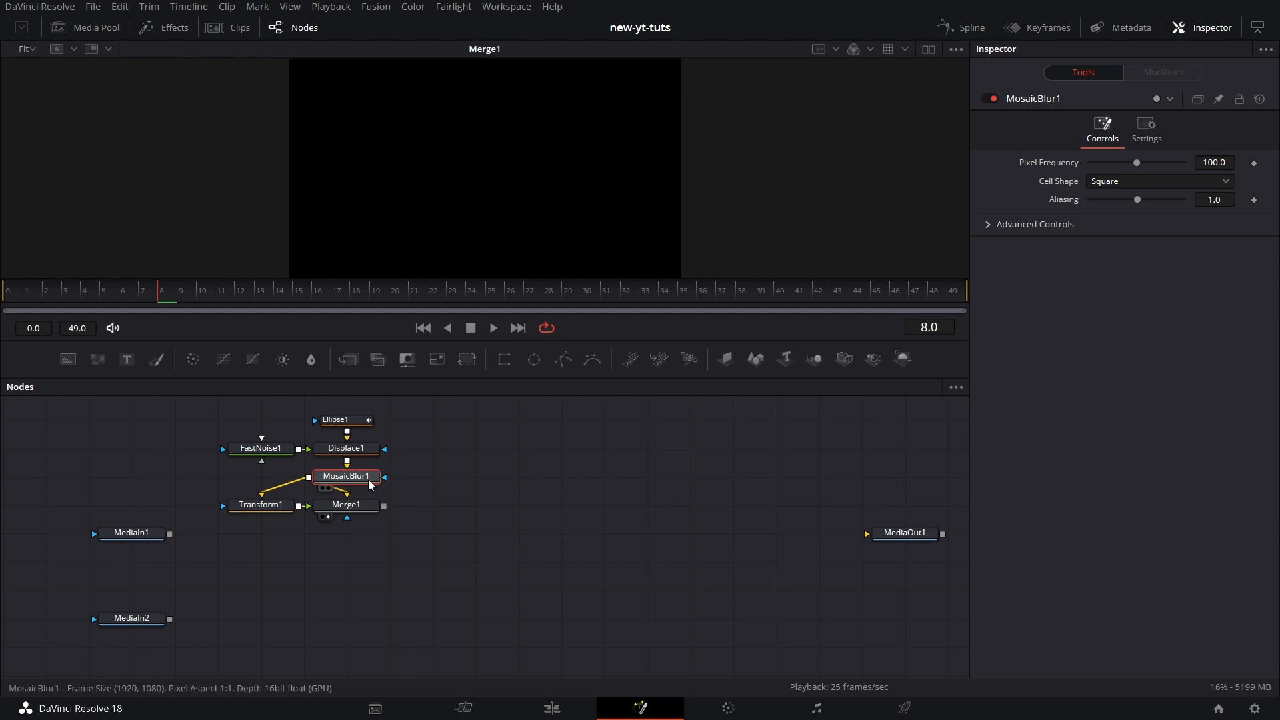
Set the Mosaic Blur's pixel frequency to 7.5 and its cell shape to Triangle, and play back the ring.
{"action": "left_click", "coordinate": [1227, 158]}
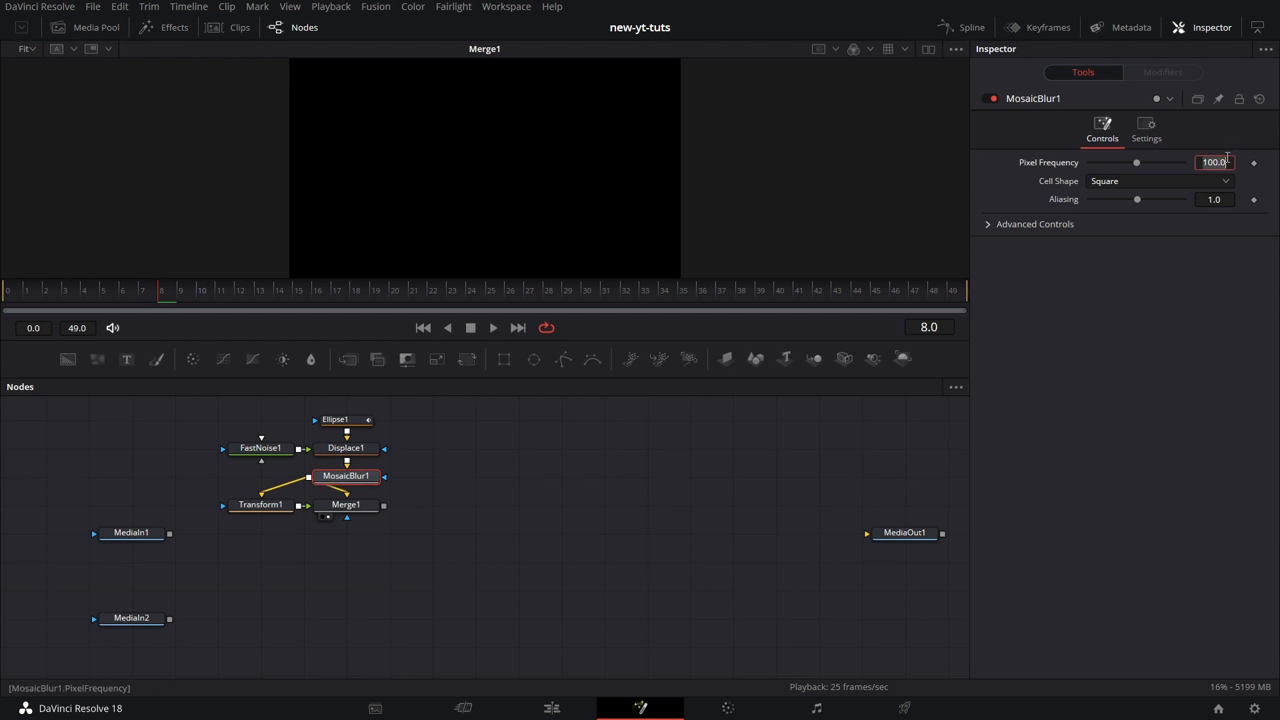
{"action": "type", "text": "7.5"}
{"action": "key", "text": "Return"}
{"action": "left_click", "coordinate": [1145, 180]}
{"action": "left_click", "coordinate": [1133, 234]}
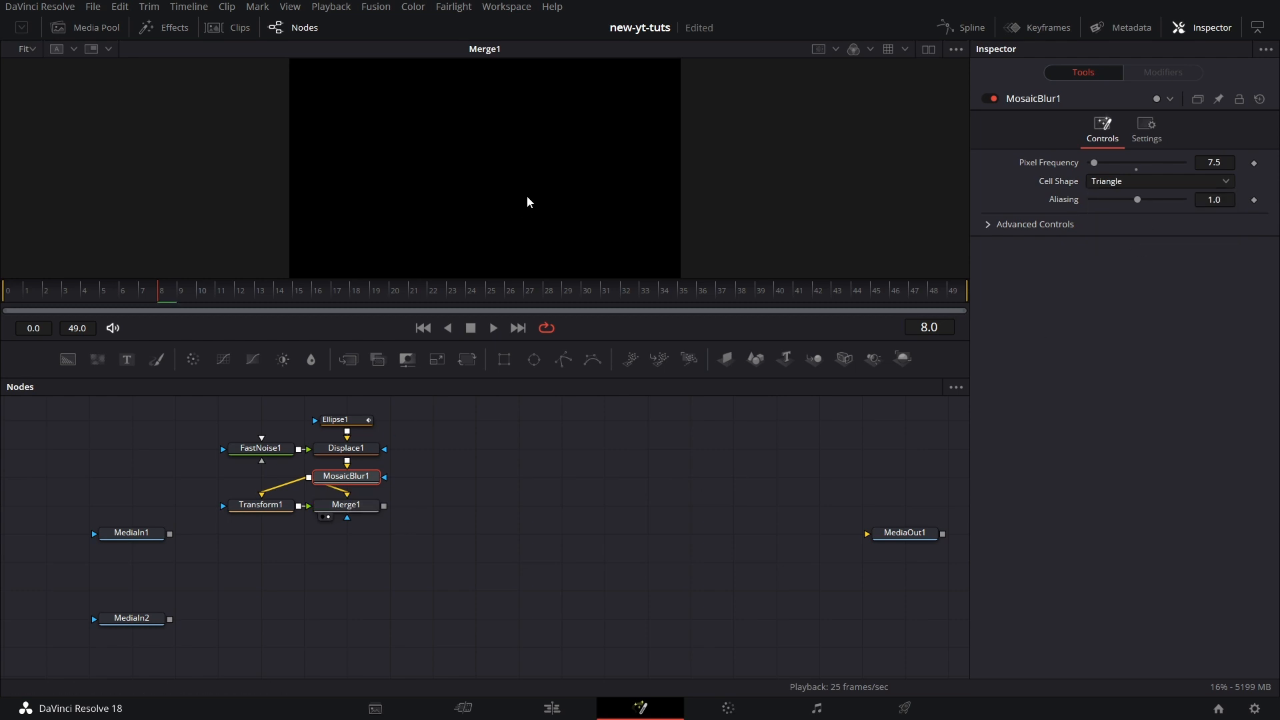
{"action": "left_click", "coordinate": [8, 292]}
{"action": "left_click", "coordinate": [496, 515]}
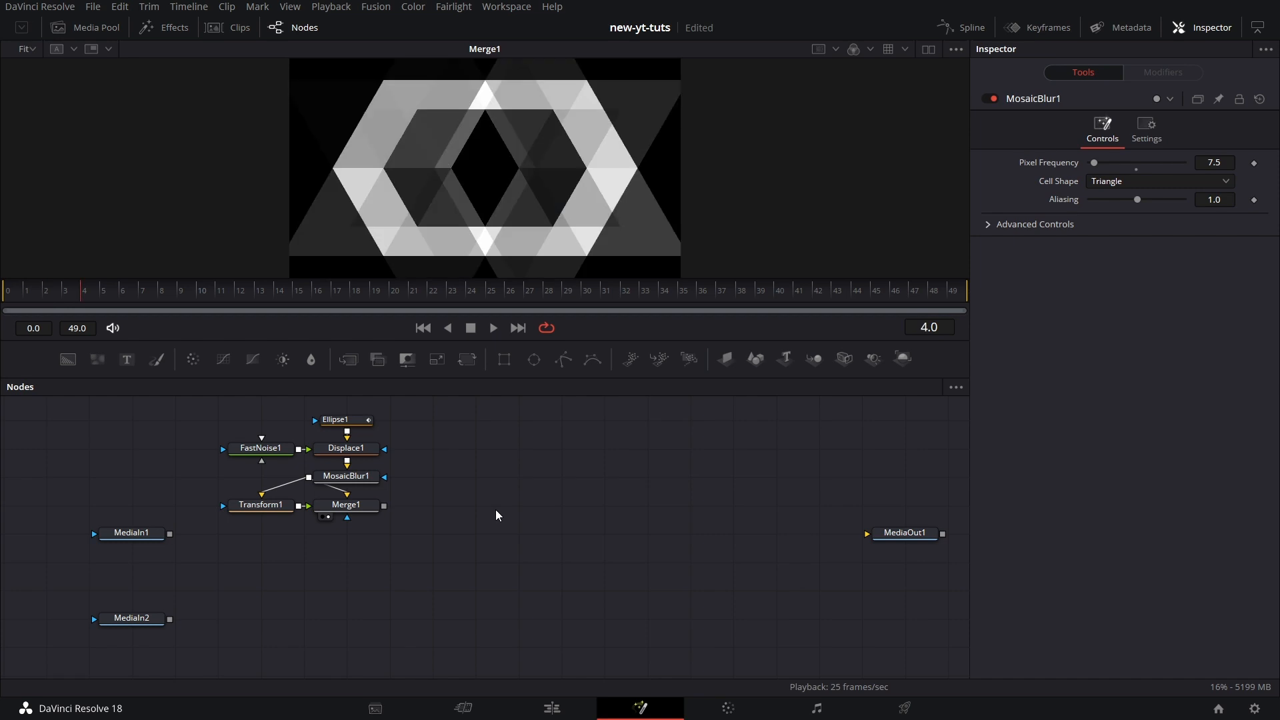
Set MosaicBlur1's aliasing to 0.1 and play back the animation from the first frame.
{"action": "left_click", "coordinate": [337, 478]}
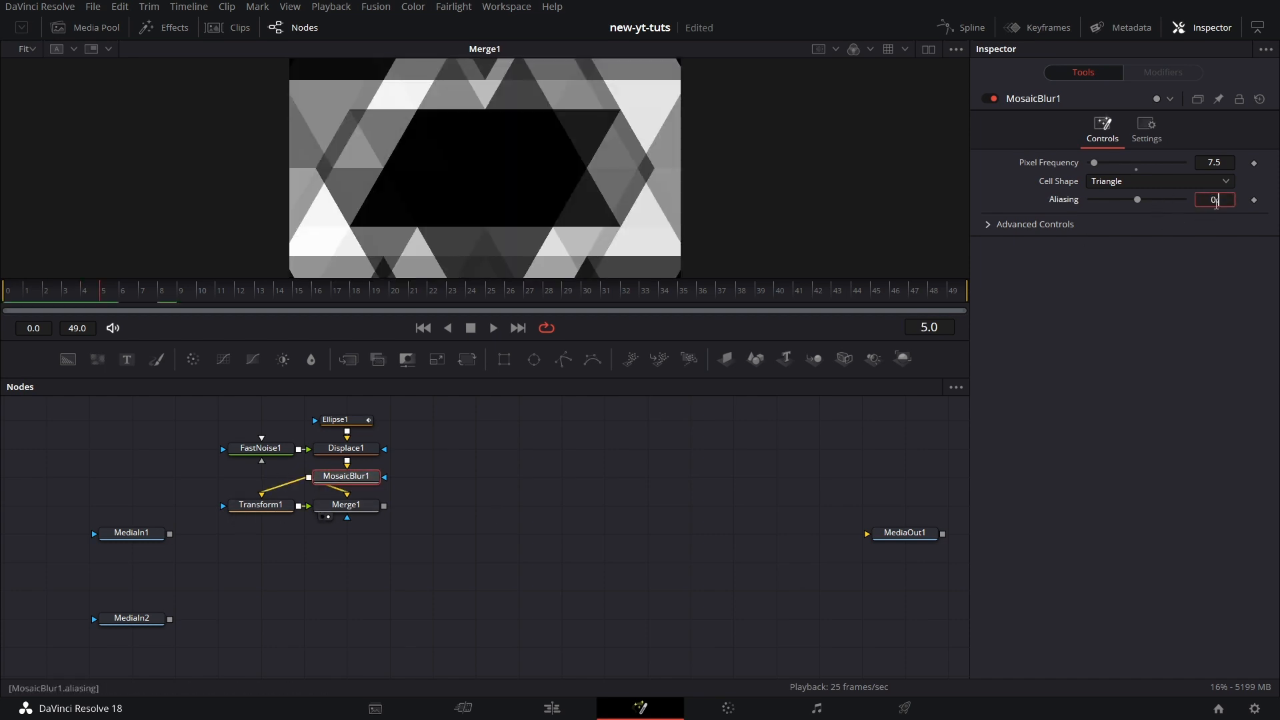
{"action": "key", "text": "Return"}
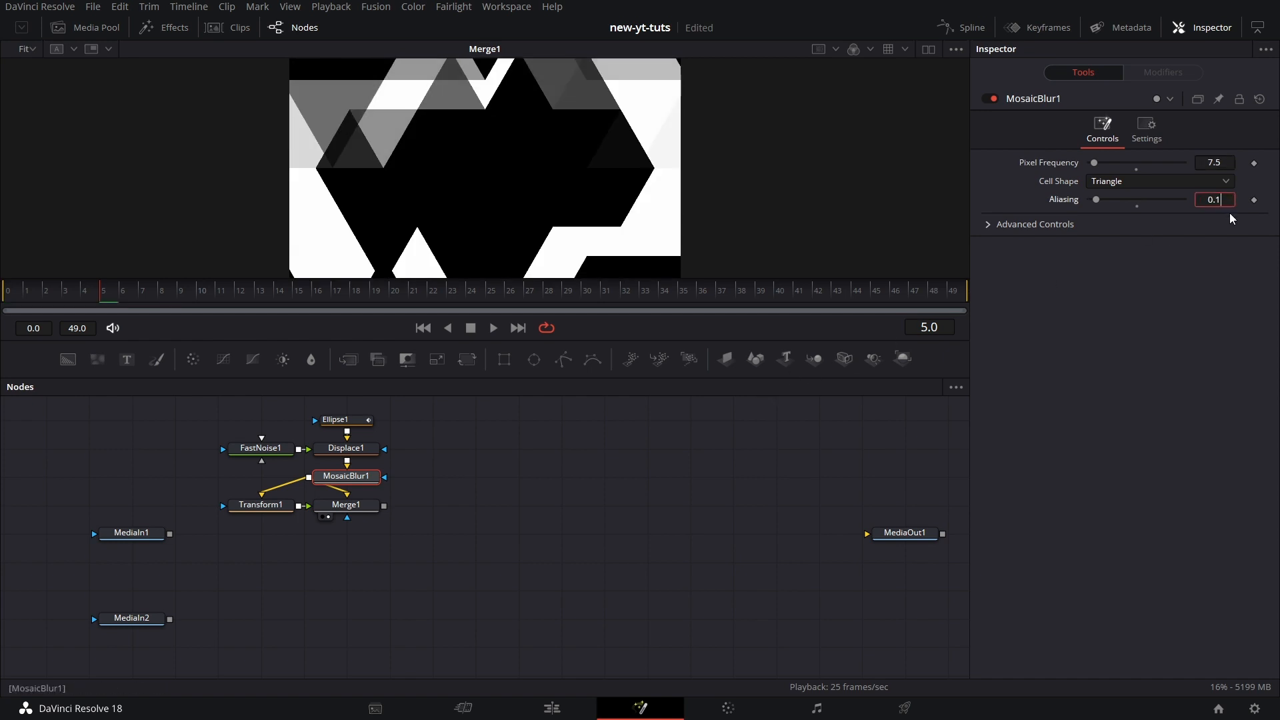
{"action": "key", "text": "Tab"}
{"action": "left_click", "coordinate": [11, 297]}
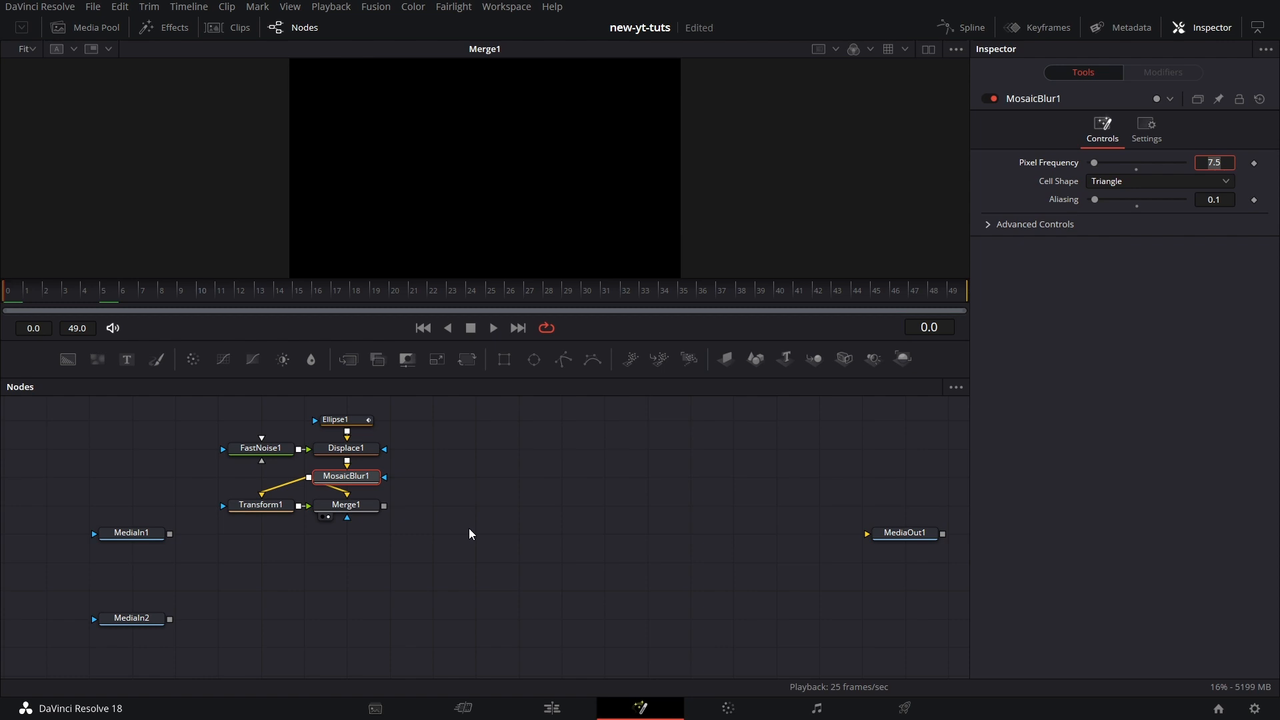
{"action": "key", "text": "space"}
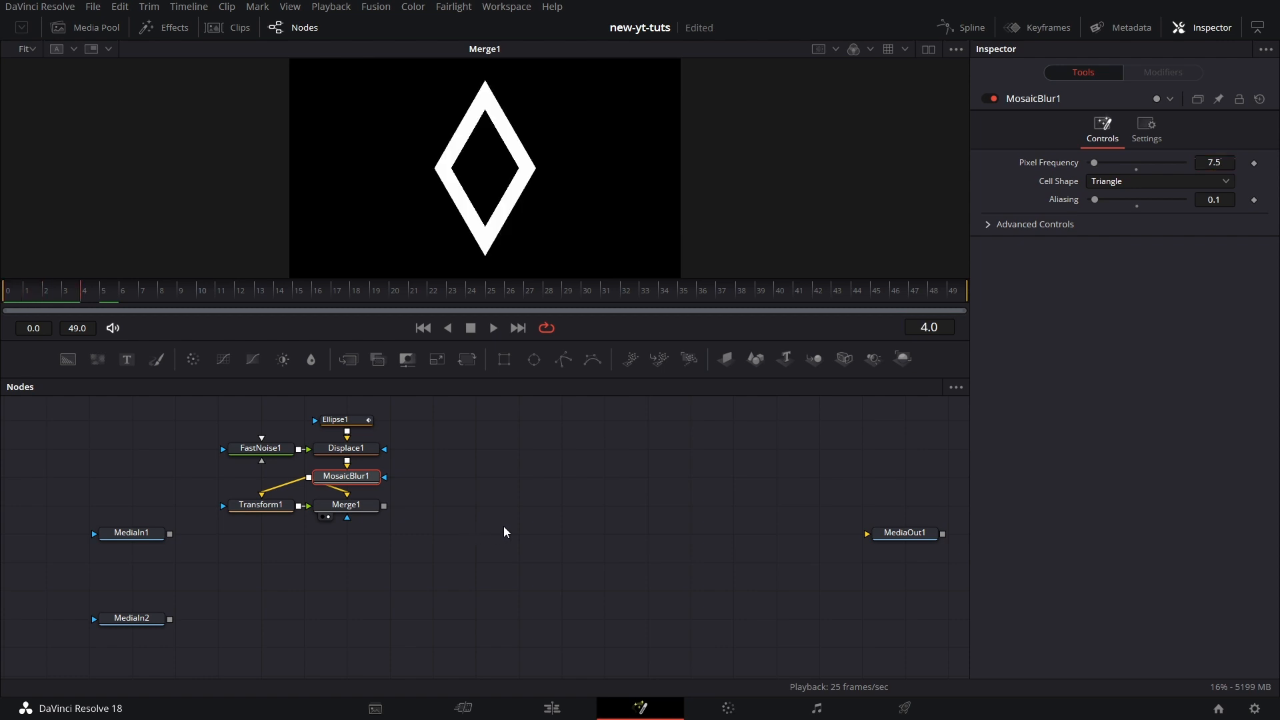
{"action": "key", "text": "space"}
Add a Merge node after Merge1, using Merge1 as its effect mask and MediaIn1 as its foreground.
{"action": "left_click_drag", "start_coordinate": [420, 531], "coordinate": [411, 514]}
{"action": "left_click", "coordinate": [394, 517]}
{"action": "left_click_drag", "start_coordinate": [348, 359], "coordinate": [477, 525]}
{"action": "left_click_drag", "start_coordinate": [375, 493], "coordinate": [468, 529]}
{"action": "mouse_move", "coordinate": [475, 522]}
{"action": "mouse_move", "coordinate": [138, 517]}
{"action": "left_click_drag", "start_coordinate": [188, 533], "coordinate": [465, 532]}
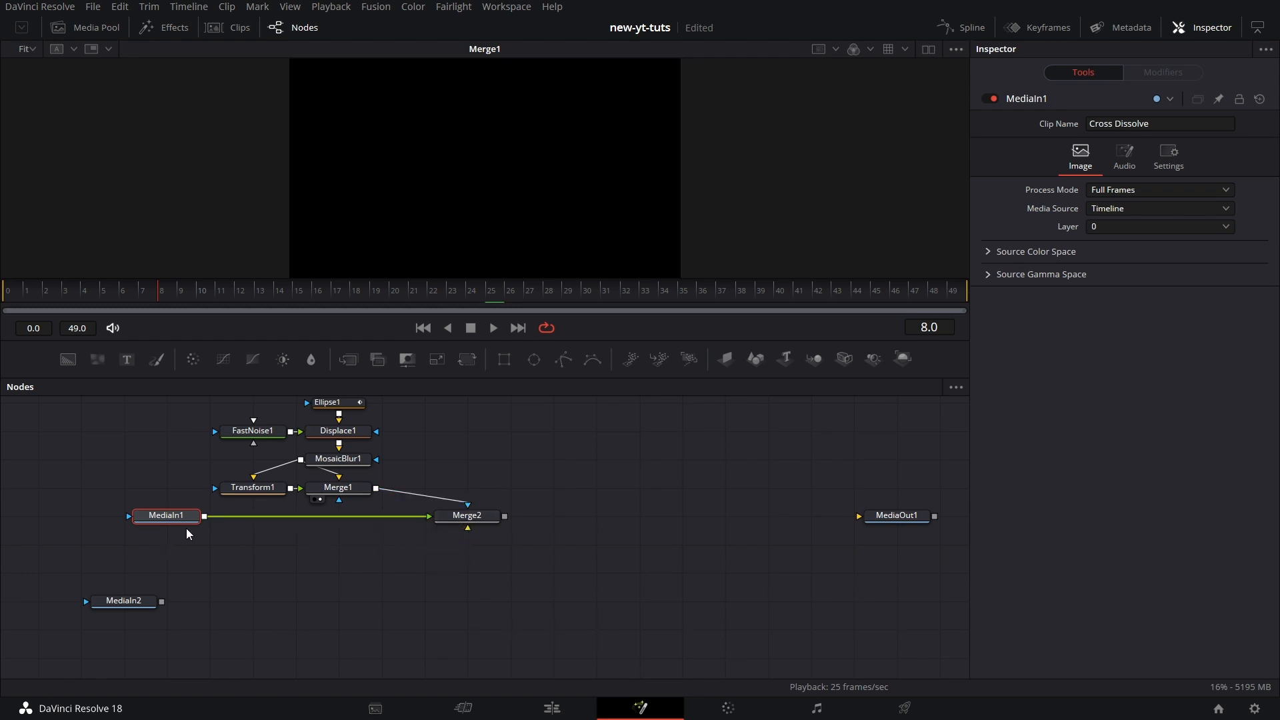
Connect a new Background node with alpha 0.0 as Merge2's background, and view Merge2.
{"action": "left_click_drag", "start_coordinate": [69, 361], "coordinate": [352, 554]}
{"action": "left_click_drag", "start_coordinate": [453, 550], "coordinate": [467, 528]}
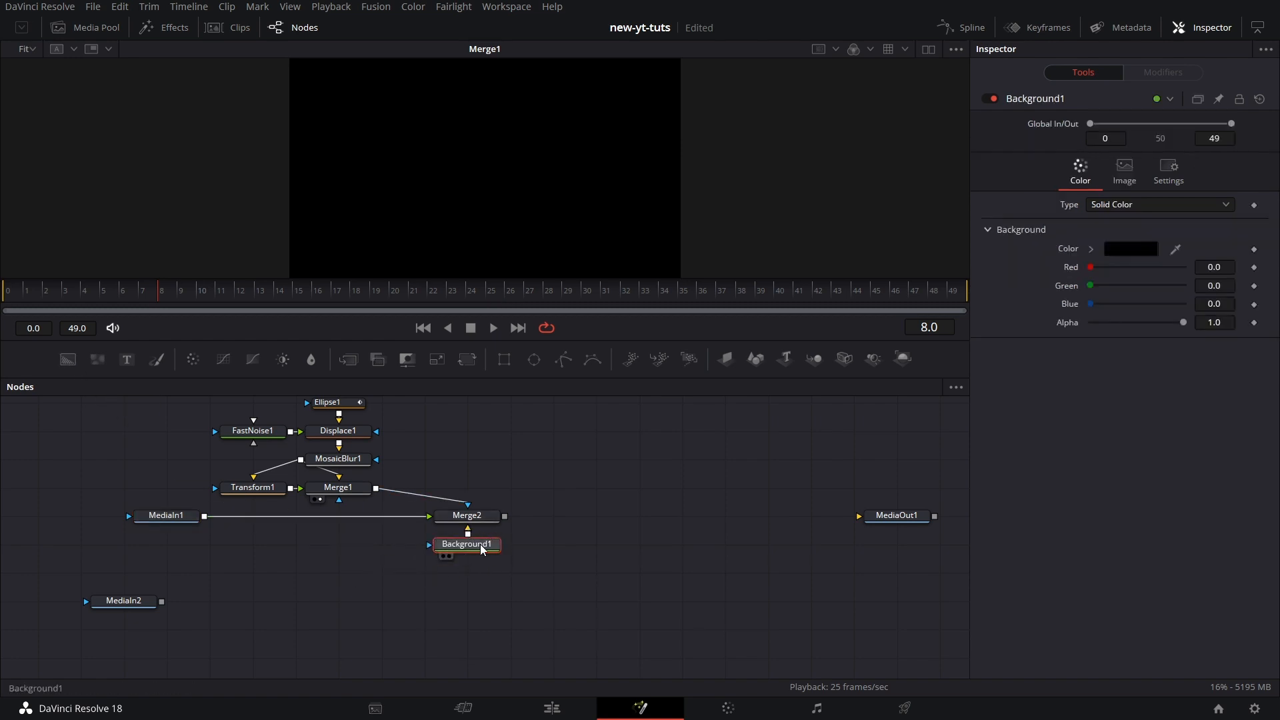
{"action": "left_click_drag", "start_coordinate": [1184, 322], "coordinate": [1088, 323]}
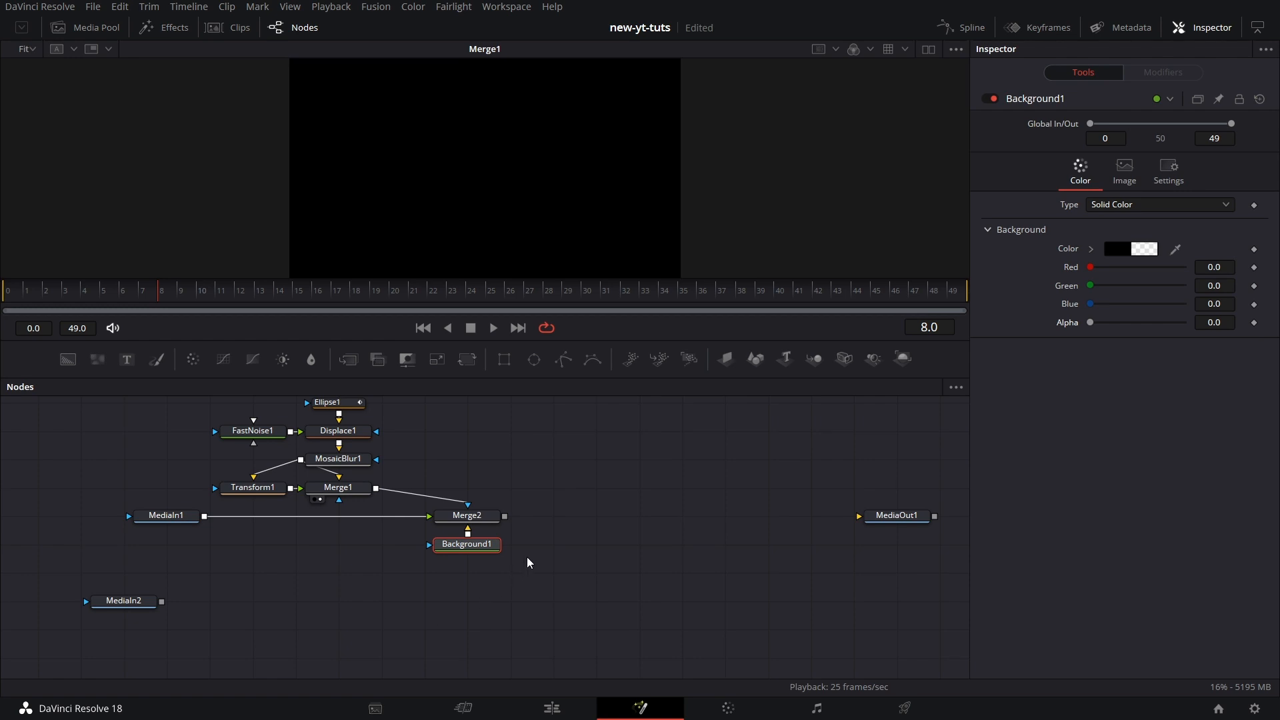
{"action": "left_click_drag", "start_coordinate": [486, 521], "coordinate": [503, 214]}
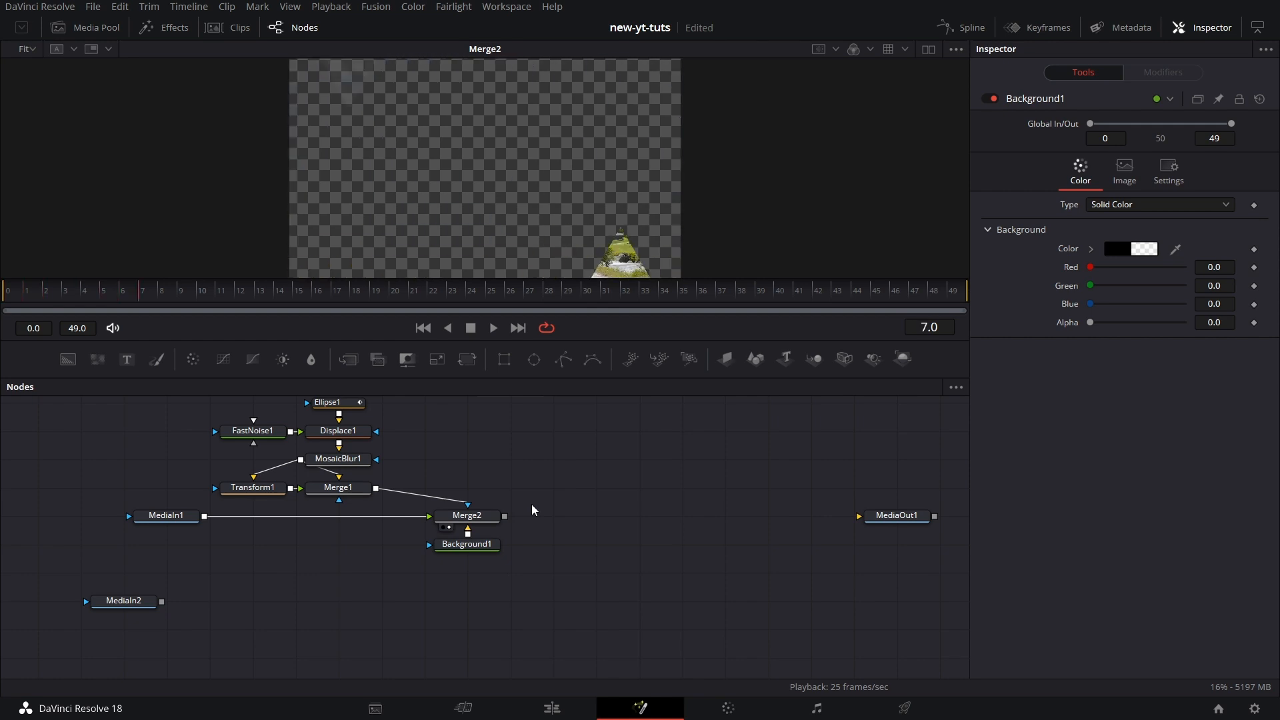
Add a Merge3 node below Merge2 with MediaIn1 as foreground, Background1 as background and MosaicBlur1 as effect mask.
{"action": "left_click_drag", "start_coordinate": [348, 360], "coordinate": [437, 489]}
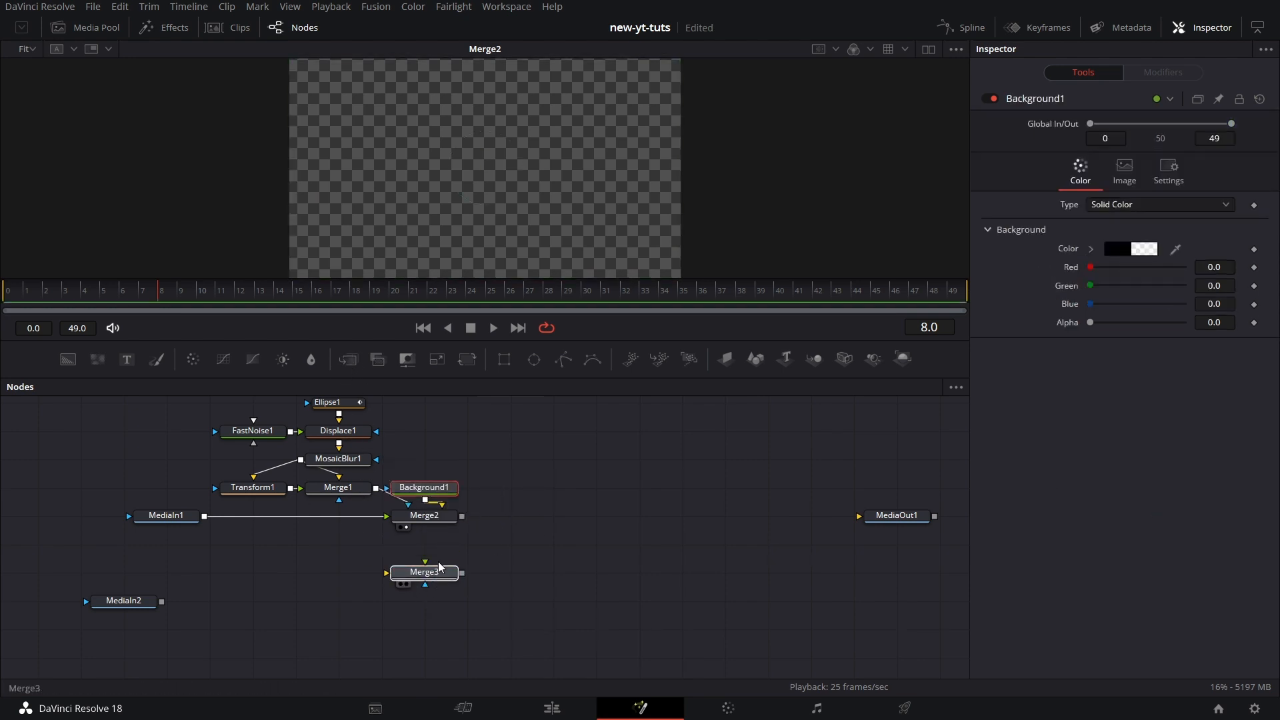
{"action": "left_click", "coordinate": [440, 568]}
{"action": "left_click_drag", "start_coordinate": [202, 517], "coordinate": [427, 568]}
{"action": "left_click", "coordinate": [432, 543]}
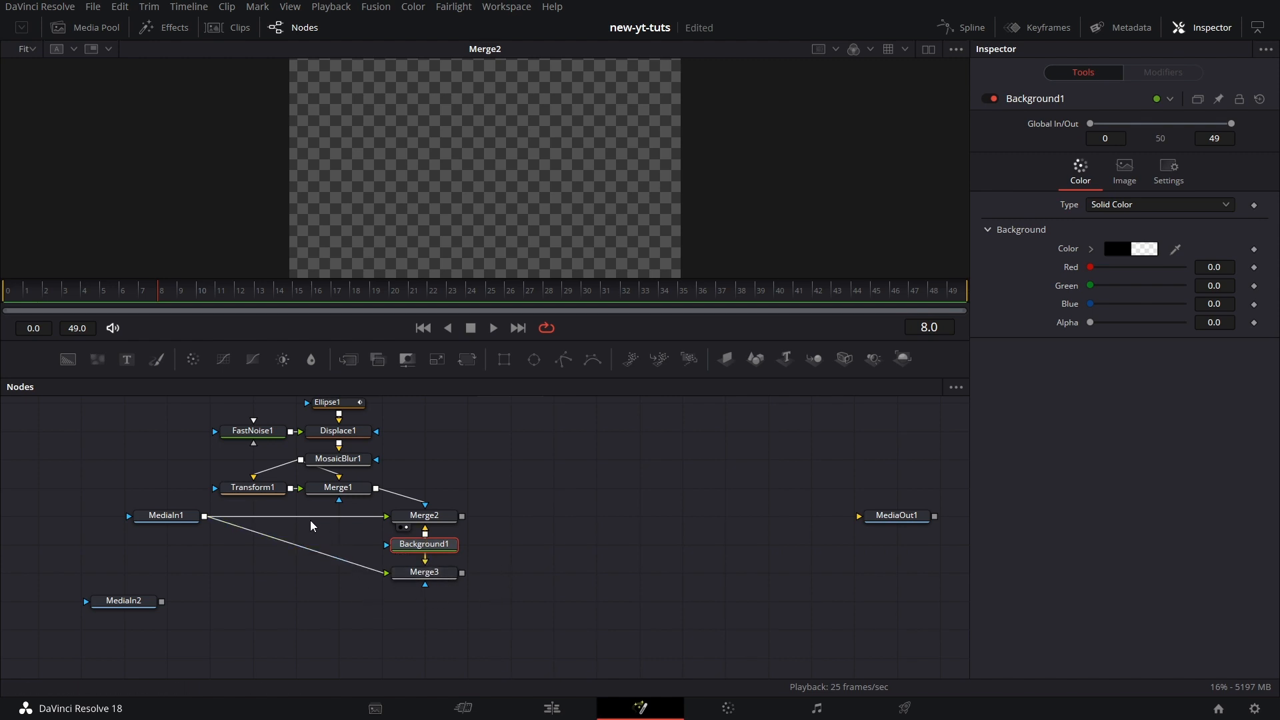
{"action": "left_click_drag", "start_coordinate": [299, 470], "coordinate": [428, 591]}
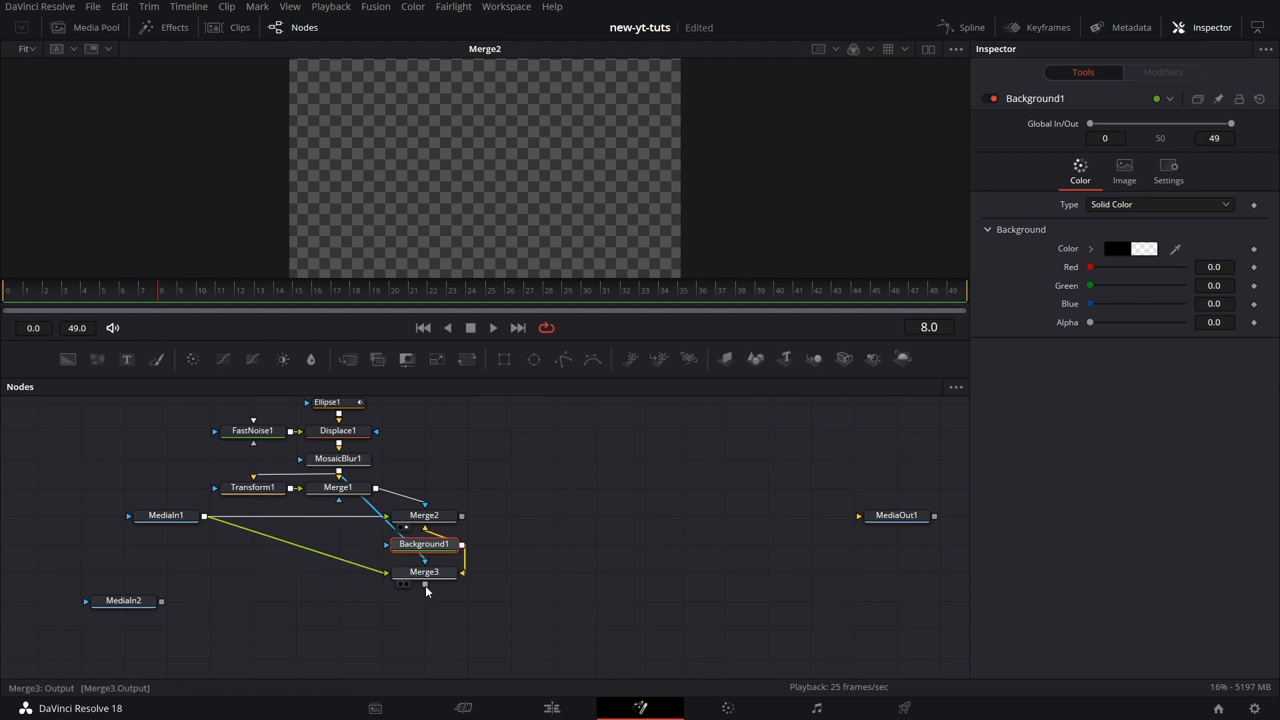
{"action": "left_click_drag", "start_coordinate": [426, 520], "coordinate": [469, 521]}
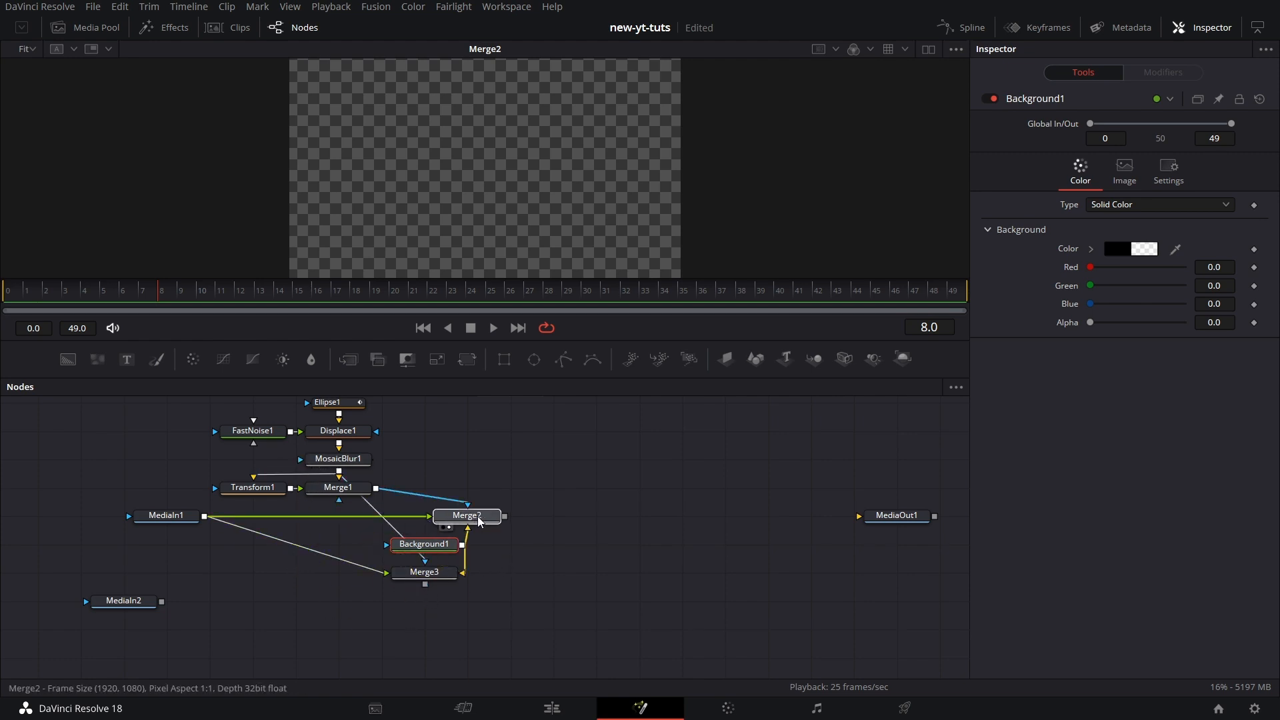
{"action": "left_click", "coordinate": [480, 521]}
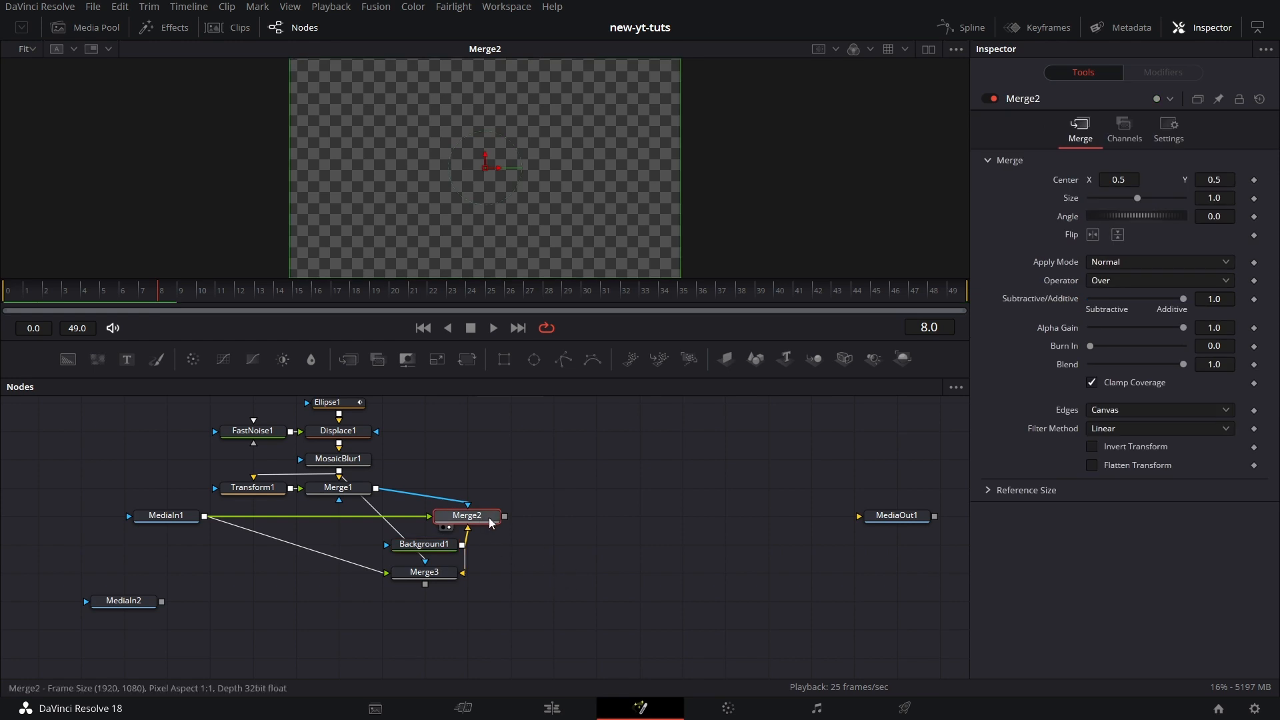
Add a pEmitter node beside Merge3 and set its particle style to Bitmap.
{"action": "left_click_drag", "start_coordinate": [630, 359], "coordinate": [526, 561]}
{"action": "left_click_drag", "start_coordinate": [420, 545], "coordinate": [334, 544]}
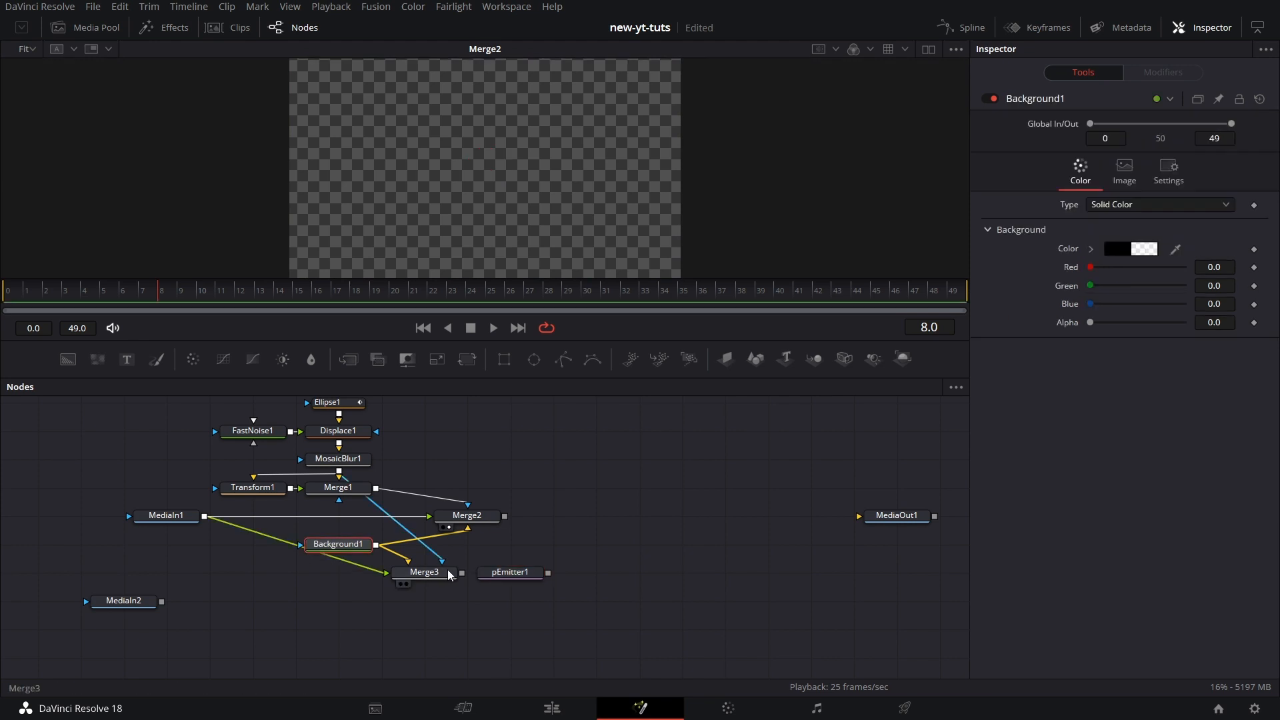
{"action": "left_click", "coordinate": [510, 572]}
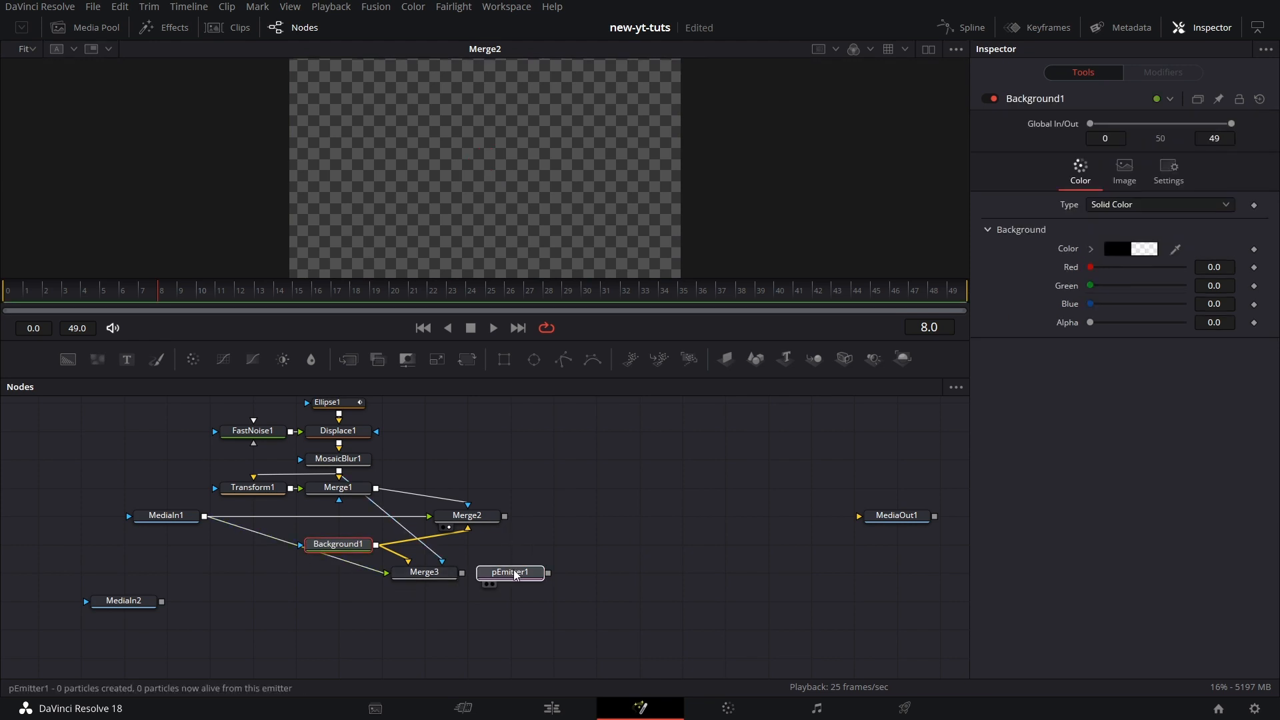
{"action": "left_click", "coordinate": [1130, 133]}
{"action": "left_click", "coordinate": [1107, 182]}
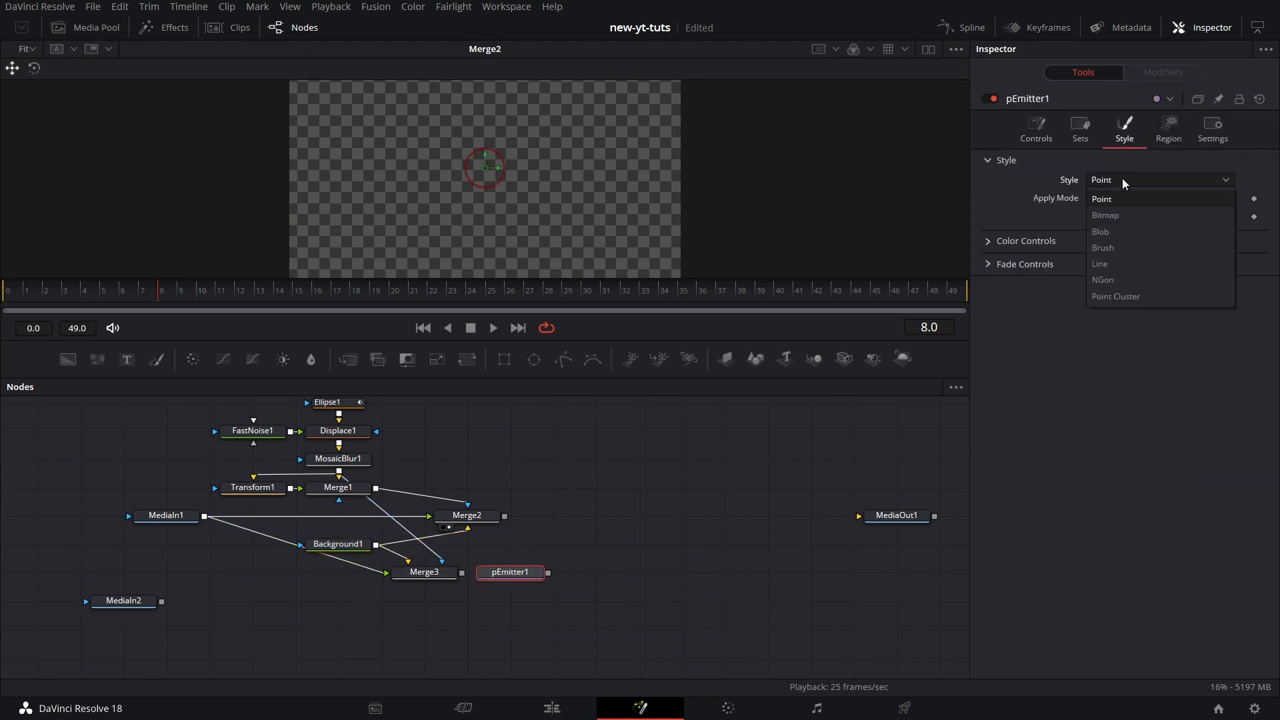
{"action": "left_click", "coordinate": [1106, 215]}
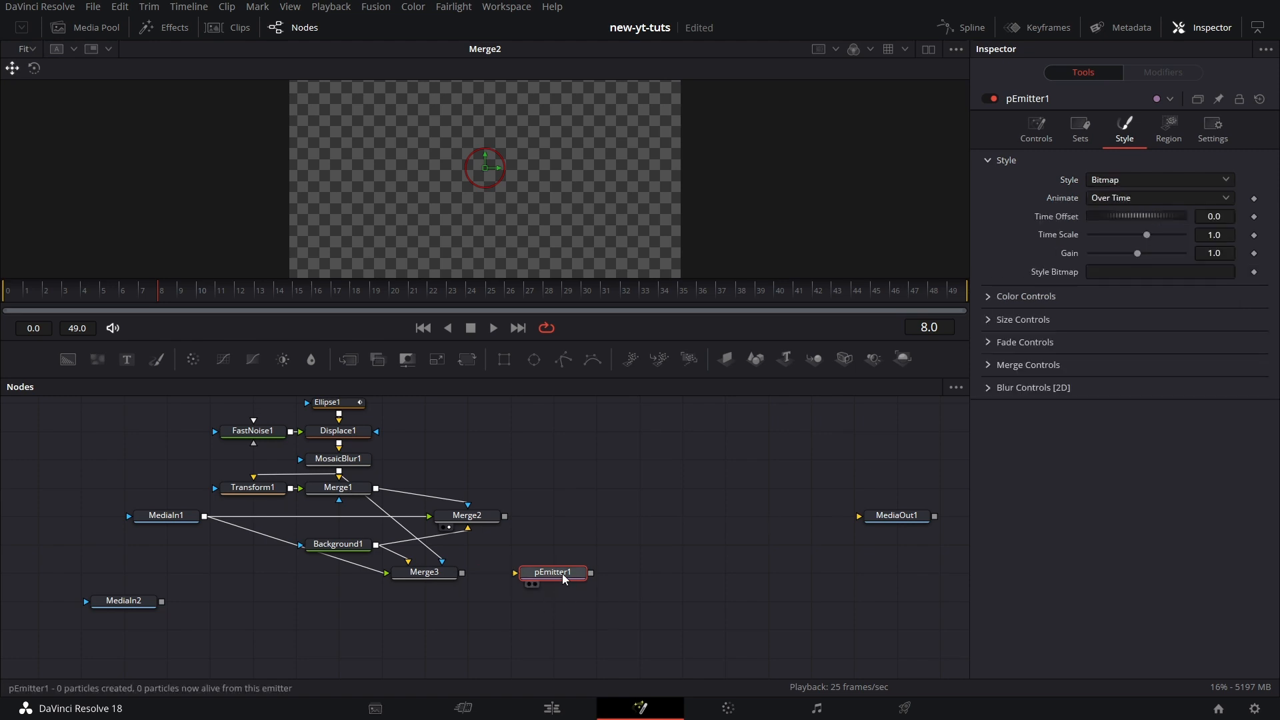
Add a second Background node beneath Merge3 and turn off its Auto Resolution.
{"action": "left_click_drag", "start_coordinate": [67, 363], "coordinate": [309, 601]}
{"action": "left_click_drag", "start_coordinate": [382, 627], "coordinate": [438, 608]}
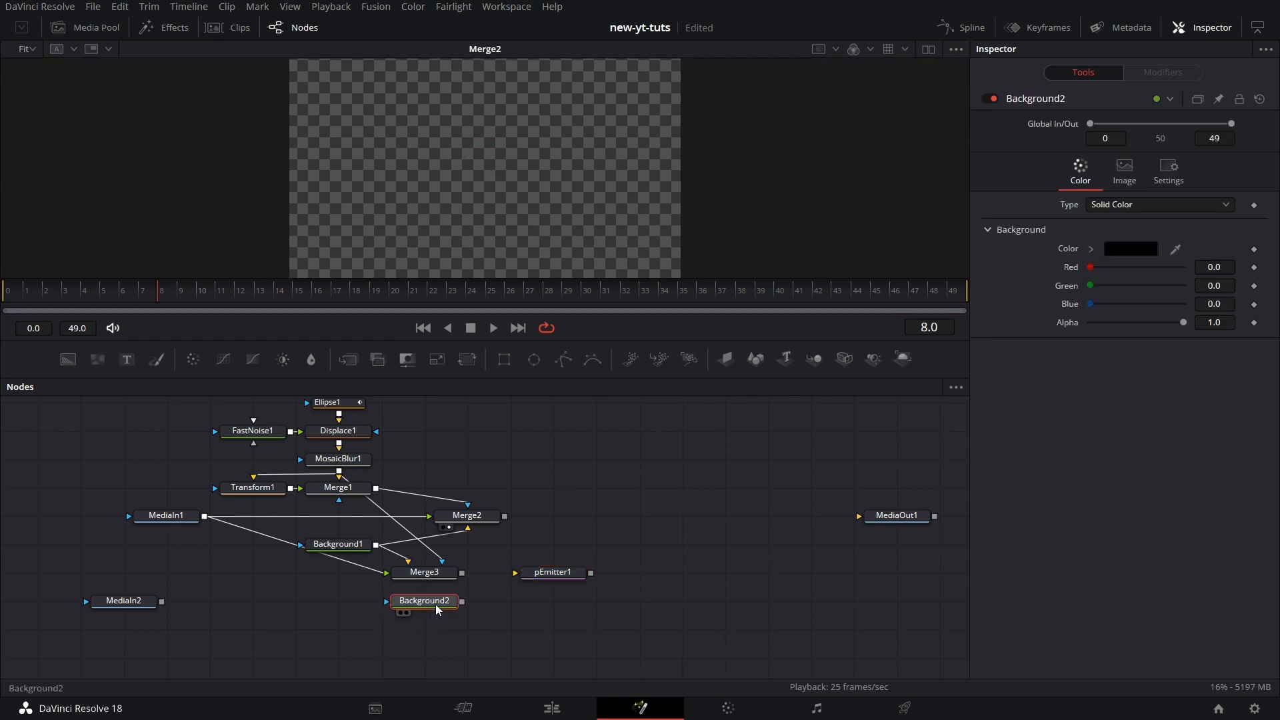
{"action": "left_click", "coordinate": [1134, 177]}
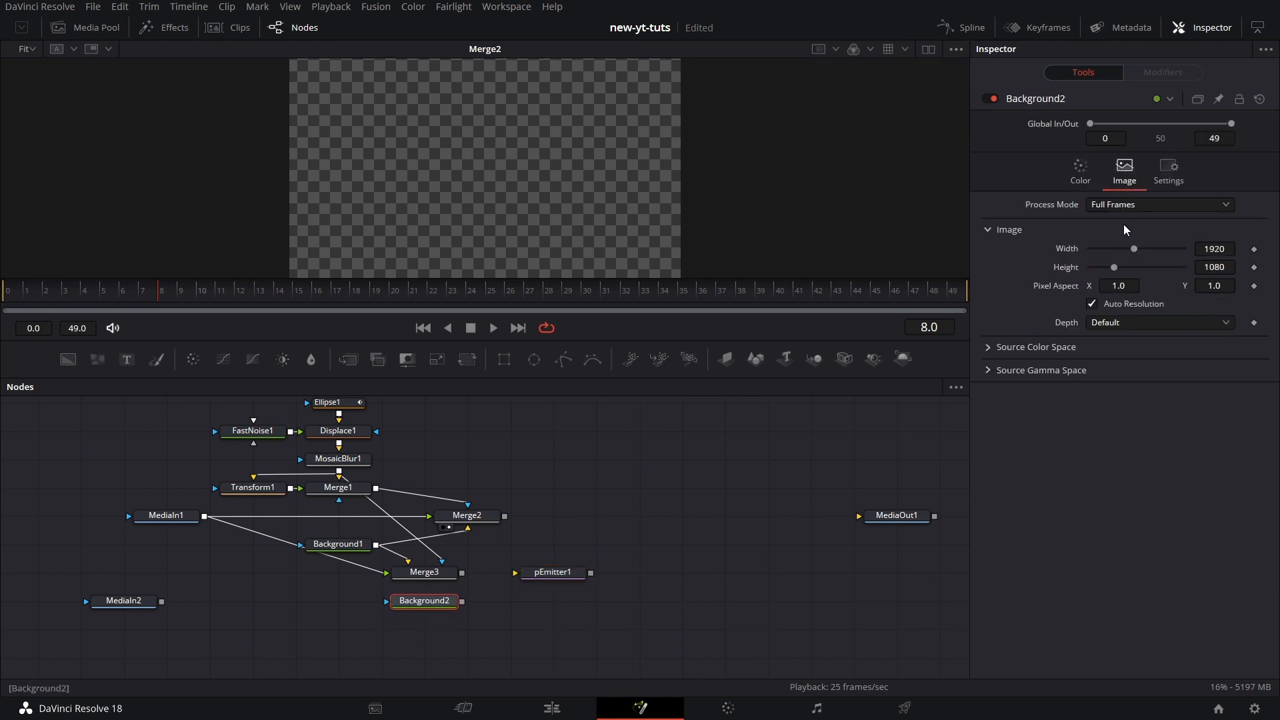
{"action": "left_click", "coordinate": [1091, 304]}
Set Background2's height to 1080/4 and its width to 270, and show the node in the viewer.
{"action": "left_click", "coordinate": [1226, 268]}
{"action": "type", "text": "/5"}
{"action": "key", "text": "Tab"}
{"action": "left_click", "coordinate": [1228, 266]}
{"action": "type", "text": "1080/4"}
{"action": "key", "text": "Return"}
{"action": "left_click", "coordinate": [1231, 249]}
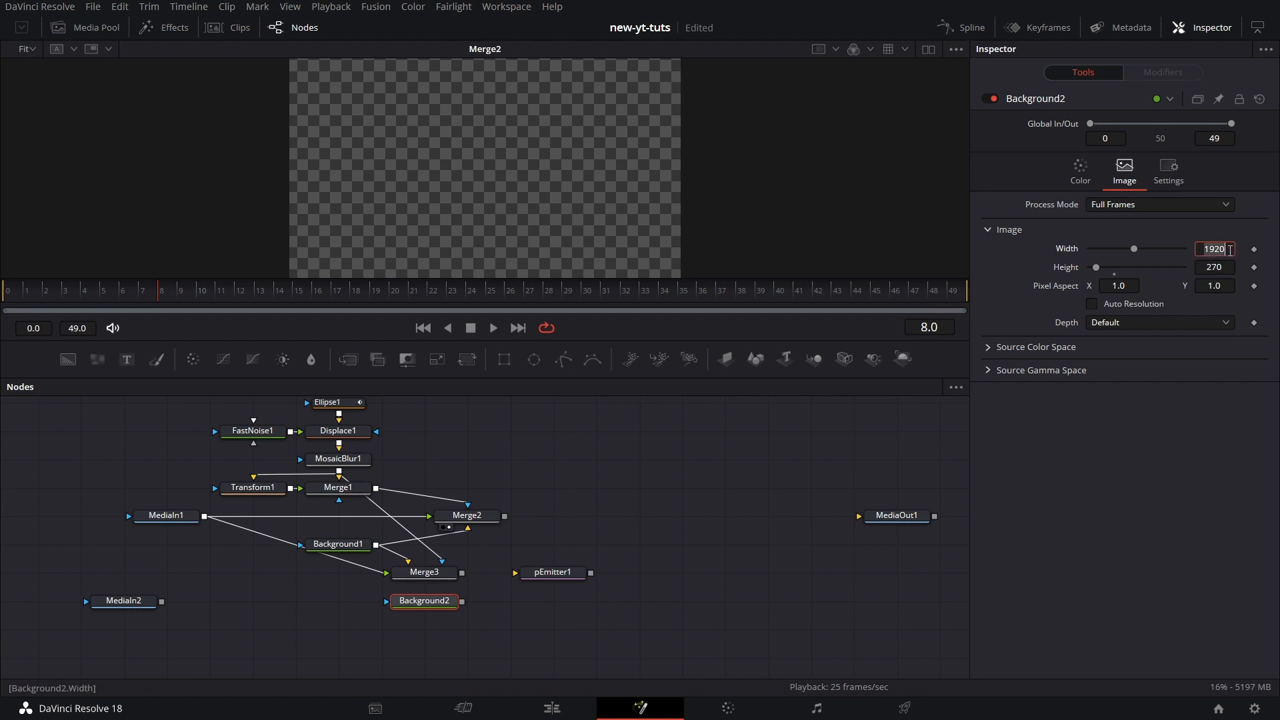
{"action": "type", "text": "270"}
{"action": "key", "text": "Return"}
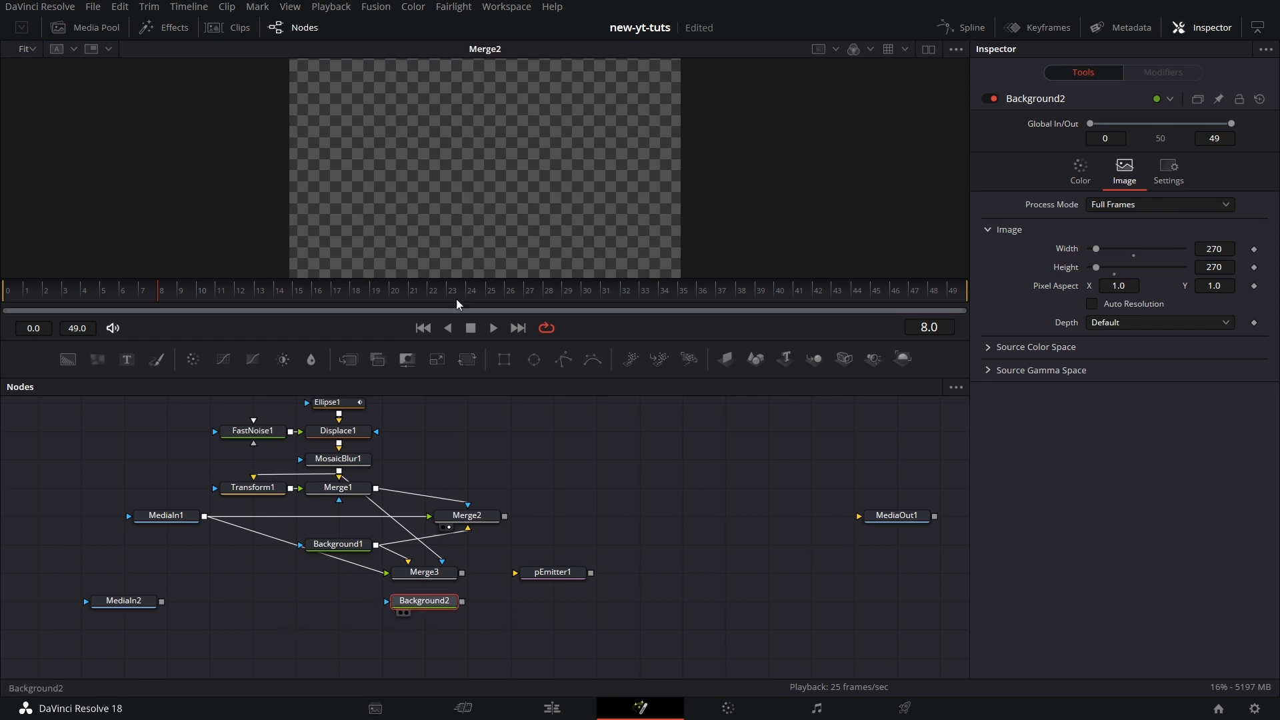
{"action": "key", "text": "1"}
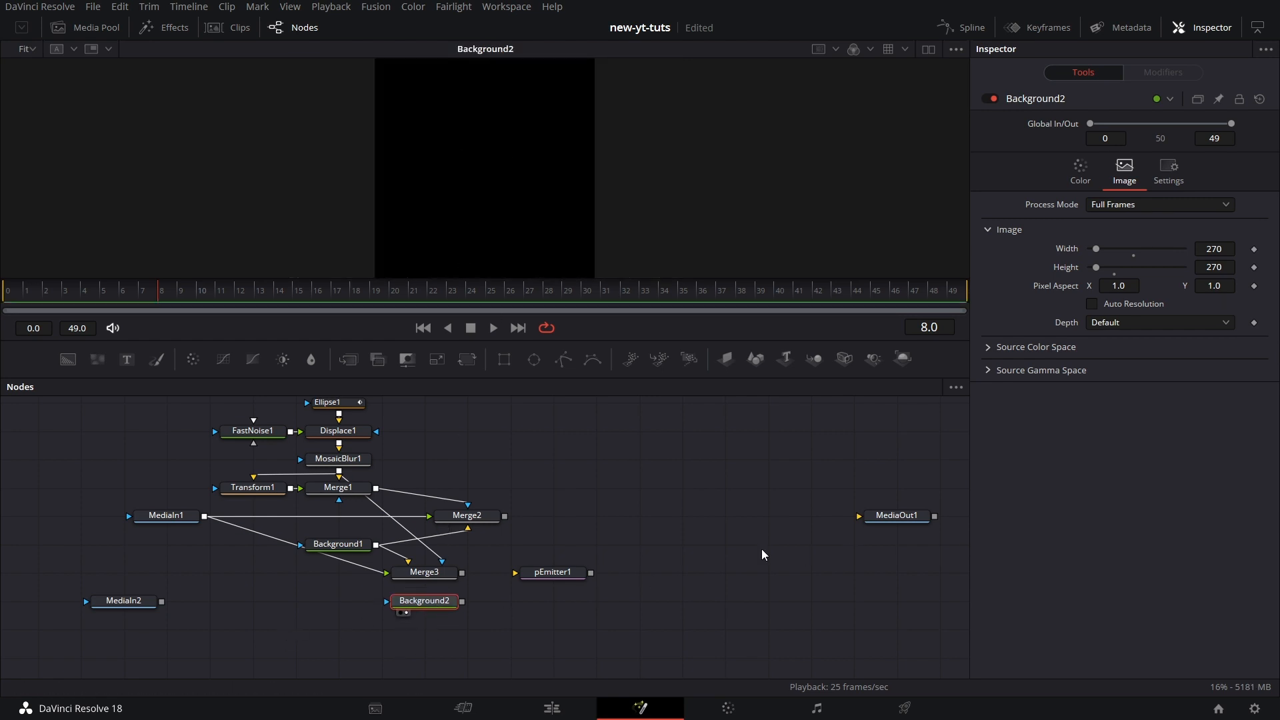
Change Background2's solid color to white (#ffffff).
{"action": "left_click", "coordinate": [1081, 173]}
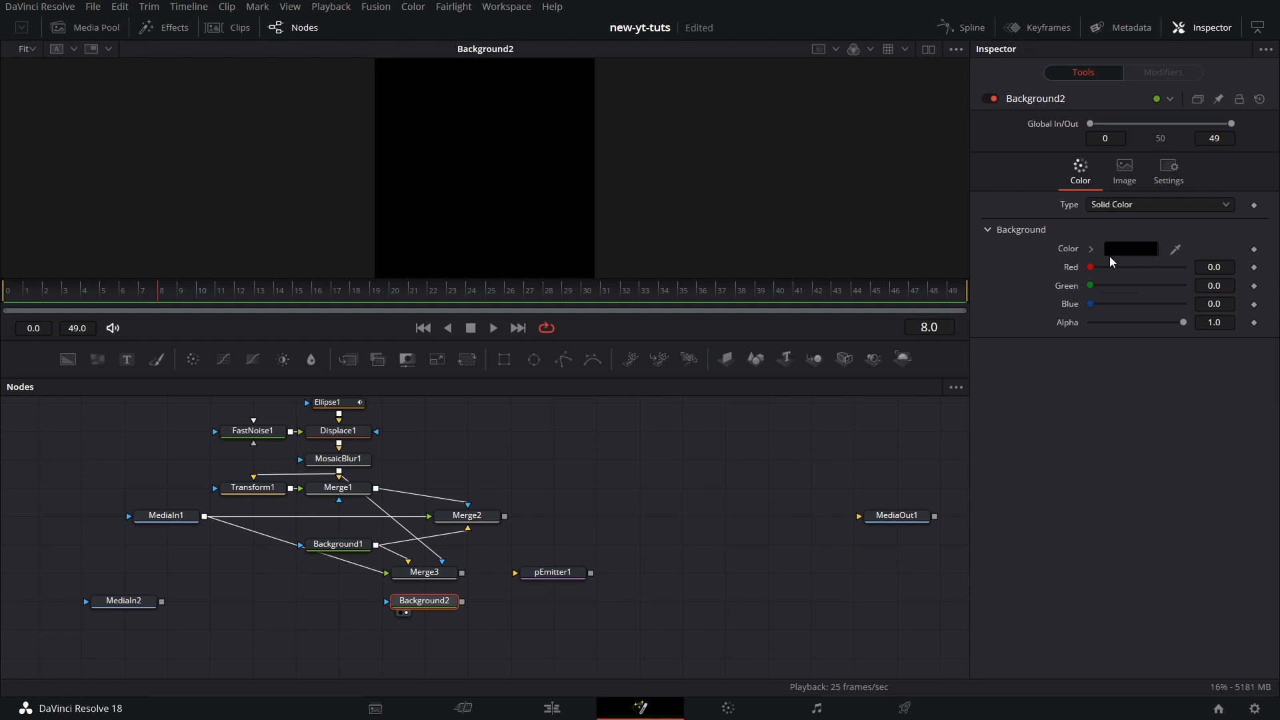
{"action": "left_click", "coordinate": [1111, 252]}
{"action": "left_click", "coordinate": [500, 418]}
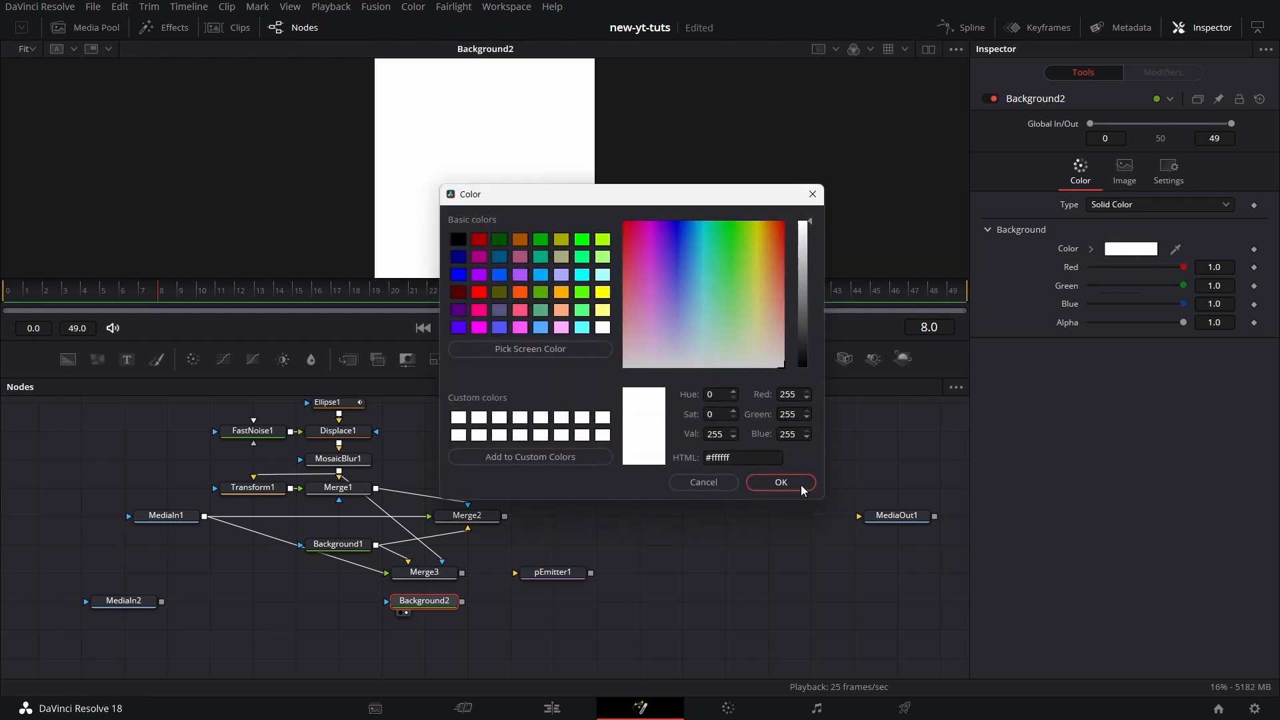
{"action": "left_click", "coordinate": [793, 484]}
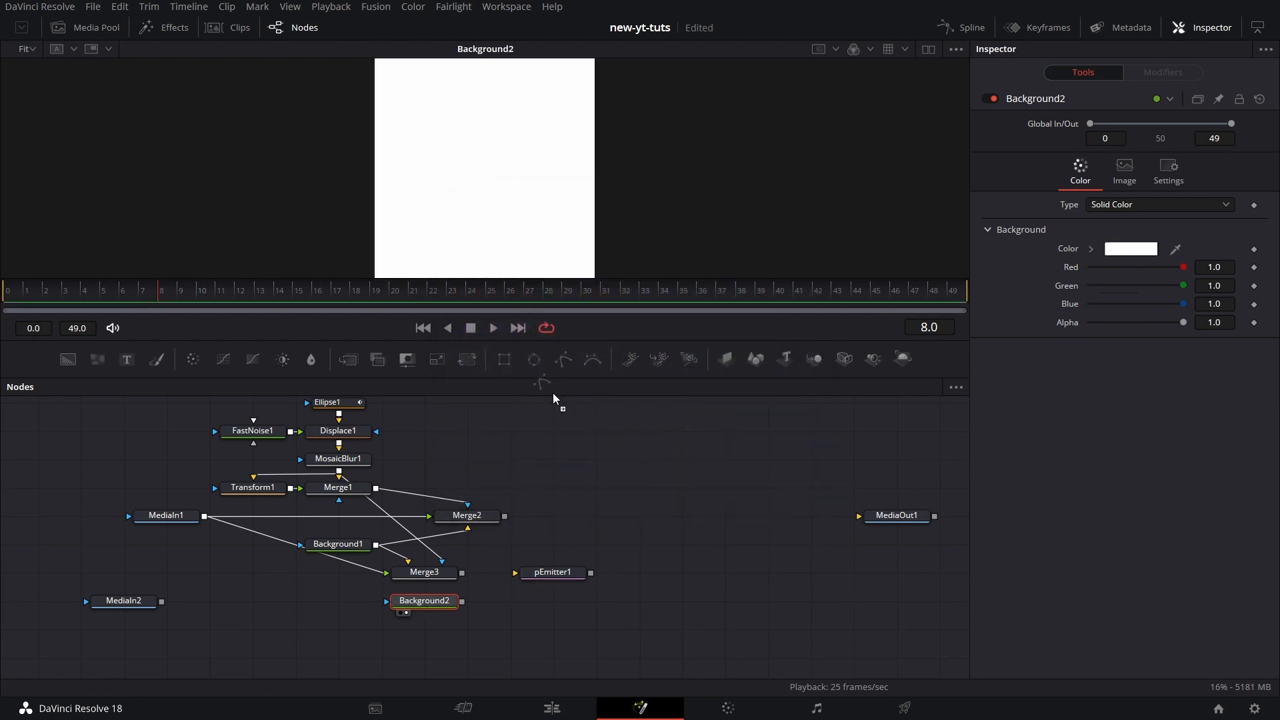
Mask Background2 with a Polygon node, drawing a closed, irregular four-cornered shape that nearly fills the square.
{"action": "left_click_drag", "start_coordinate": [333, 608], "coordinate": [393, 608]}
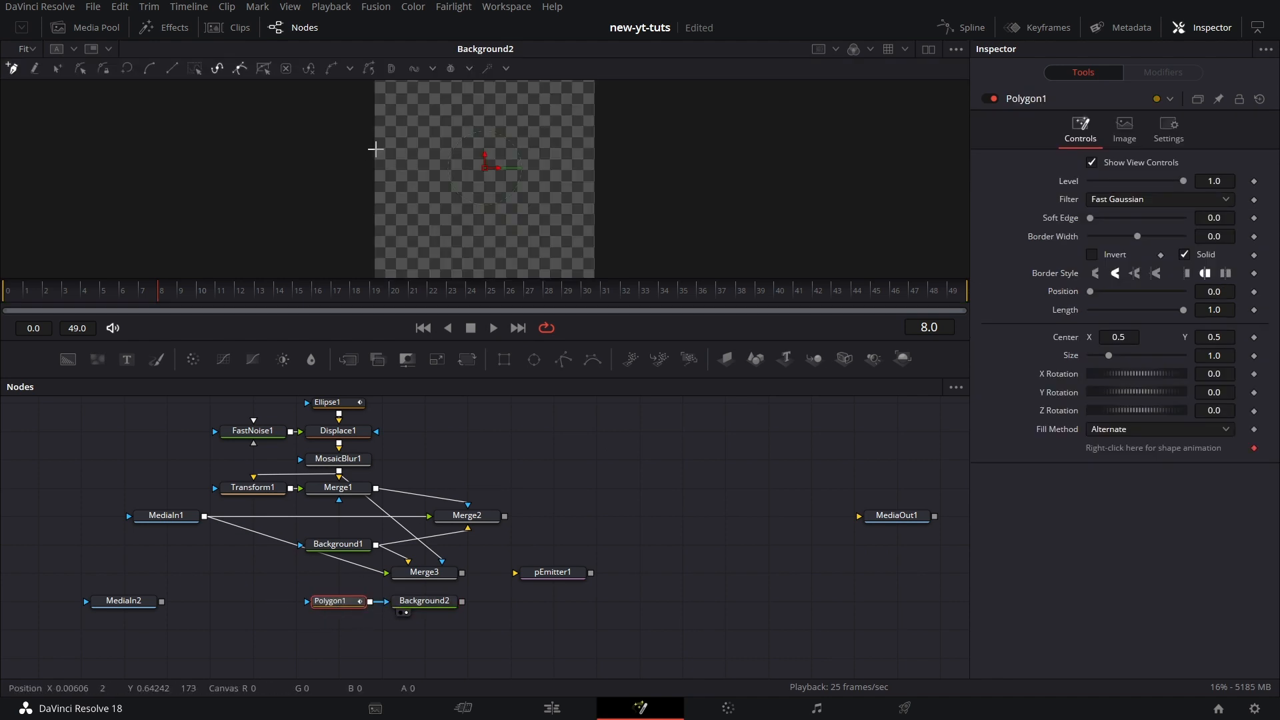
{"action": "left_click", "coordinate": [376, 136]}
{"action": "left_click", "coordinate": [595, 92]}
{"action": "left_click", "coordinate": [547, 274]}
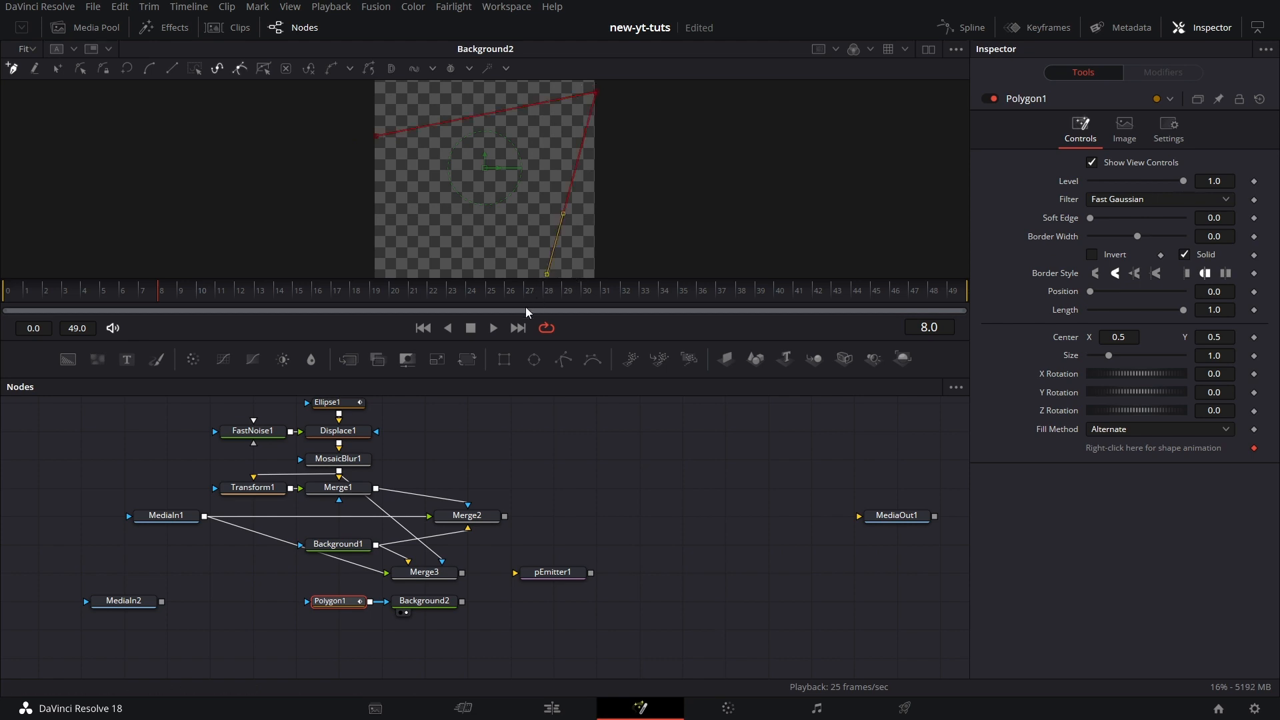
{"action": "left_click", "coordinate": [373, 235]}
{"action": "left_click", "coordinate": [376, 137]}
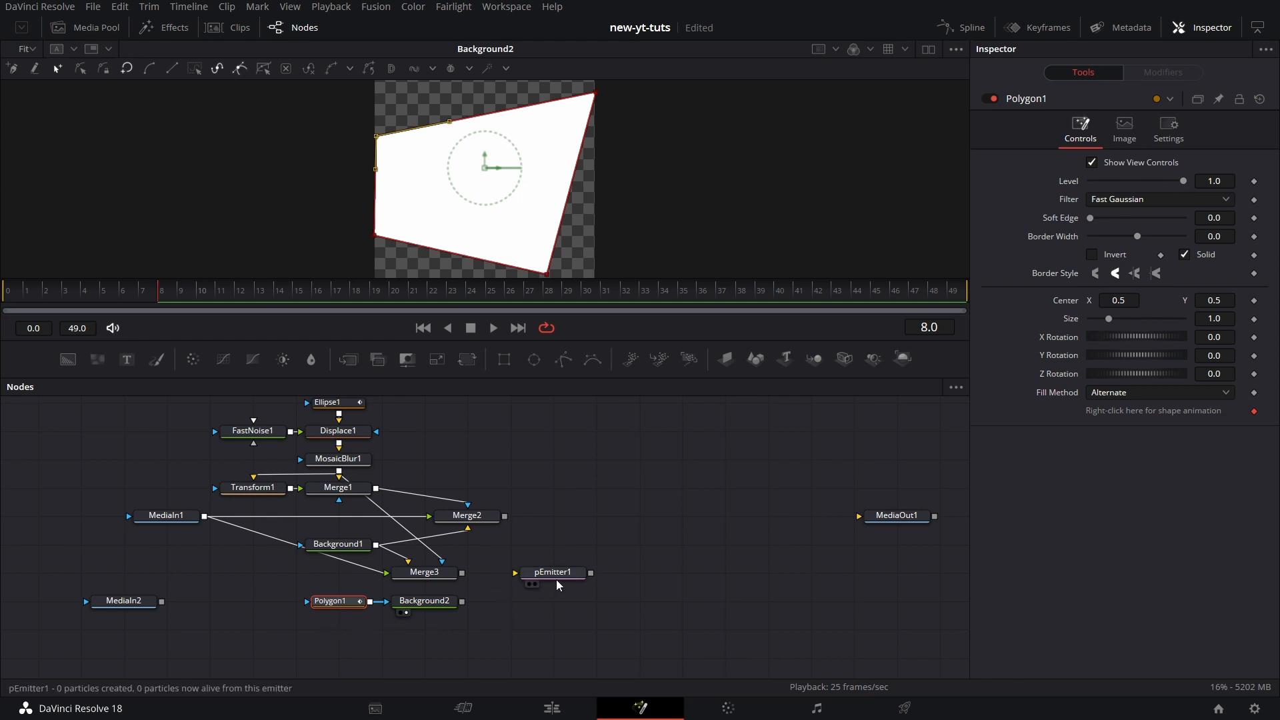
Feed Background2 into pEmitter1 as its style bitmap and set the emitter's region to Bitmap.
{"action": "left_click_drag", "start_coordinate": [461, 601], "coordinate": [494, 604]}
{"action": "left_click", "coordinate": [509, 602]}
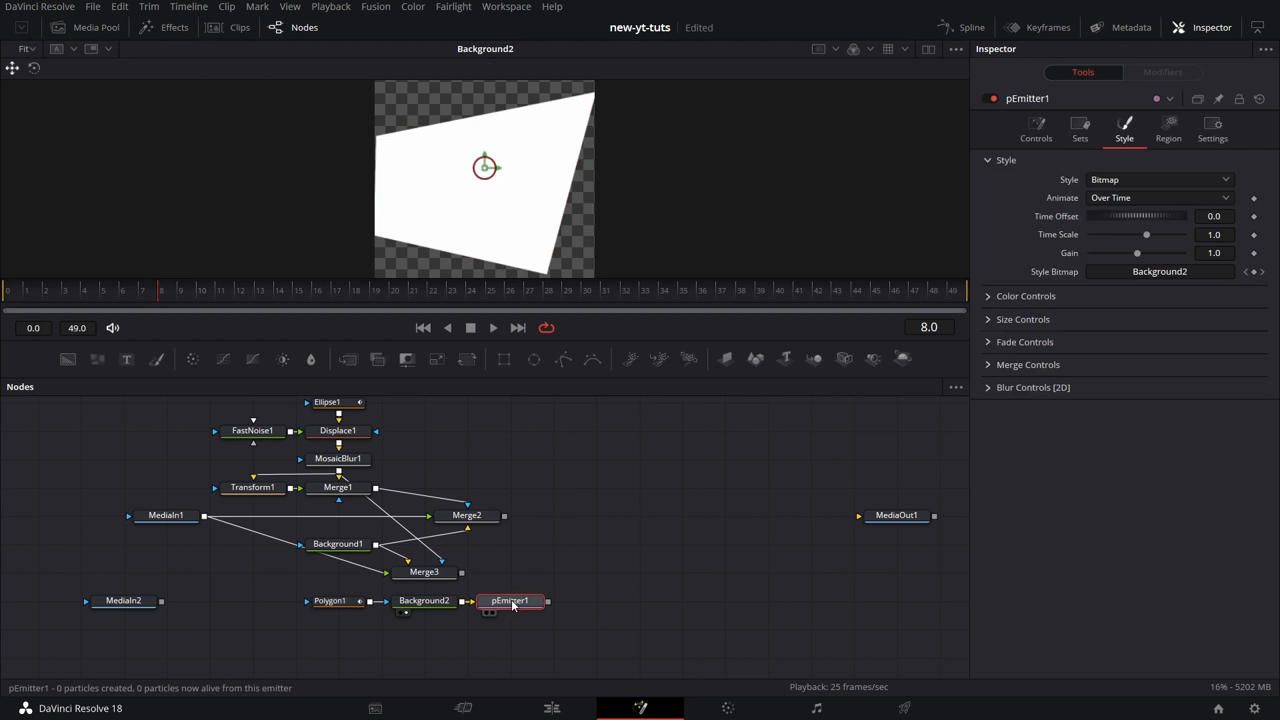
{"action": "left_click", "coordinate": [1171, 126]}
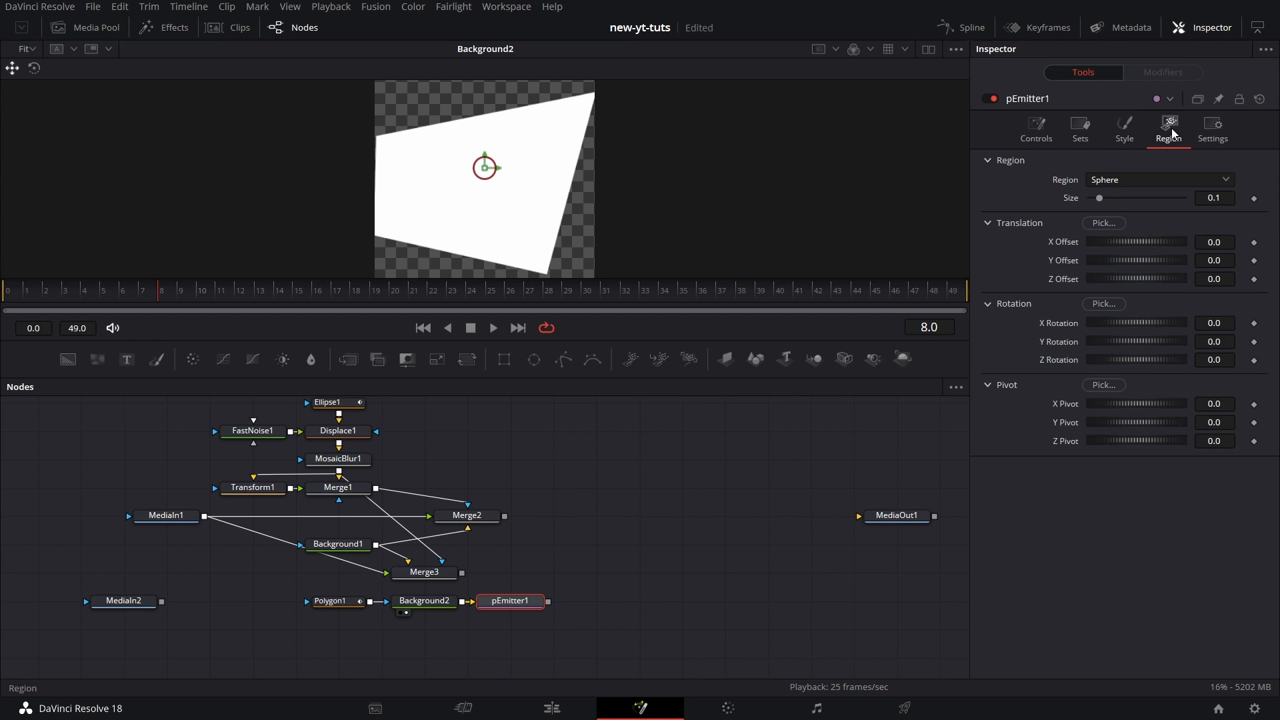
{"action": "left_click", "coordinate": [1173, 177]}
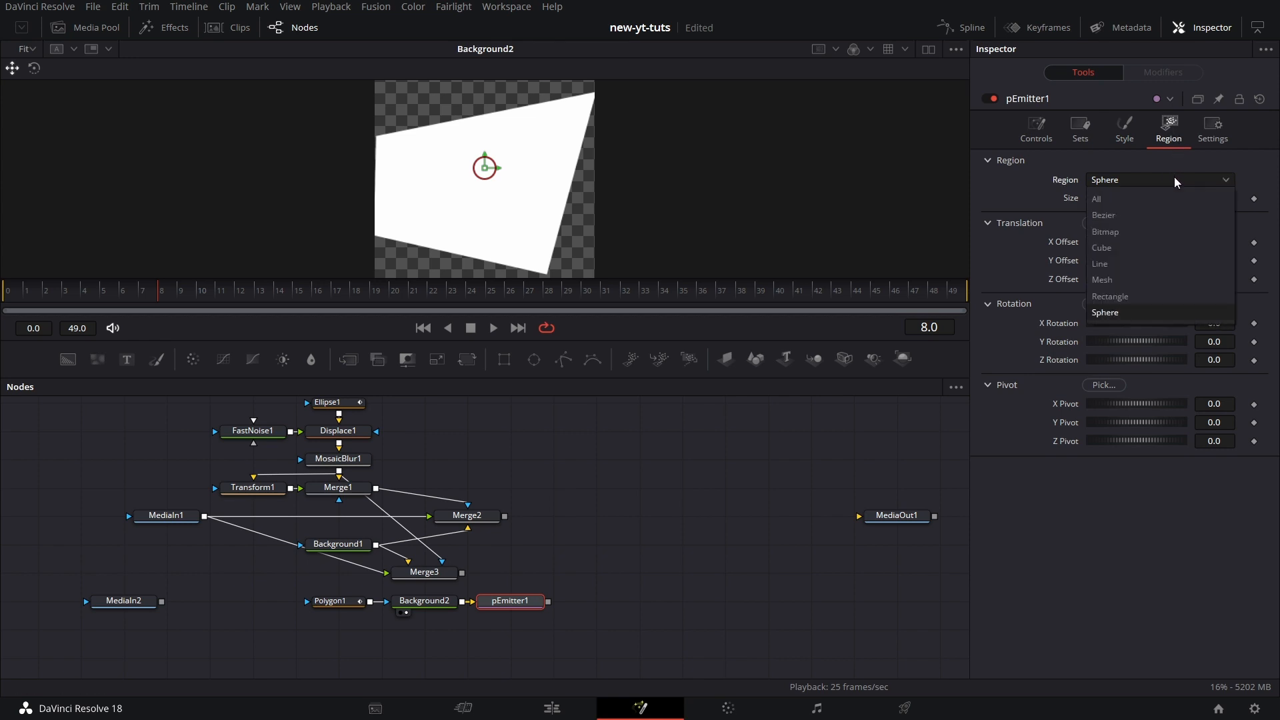
{"action": "left_click", "coordinate": [1121, 230]}
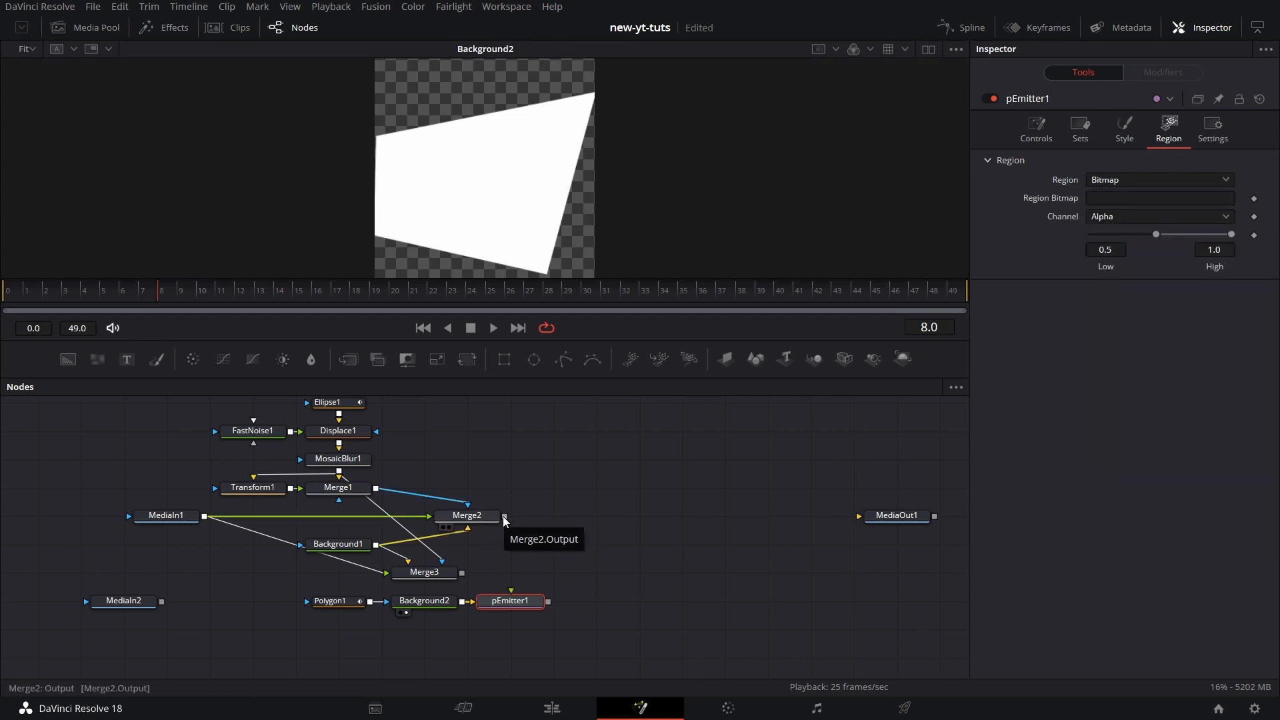
View Merge2 at frame 4 and connect its output to pEmitter1 as the region bitmap.
{"action": "left_click_drag", "start_coordinate": [489, 517], "coordinate": [546, 232]}
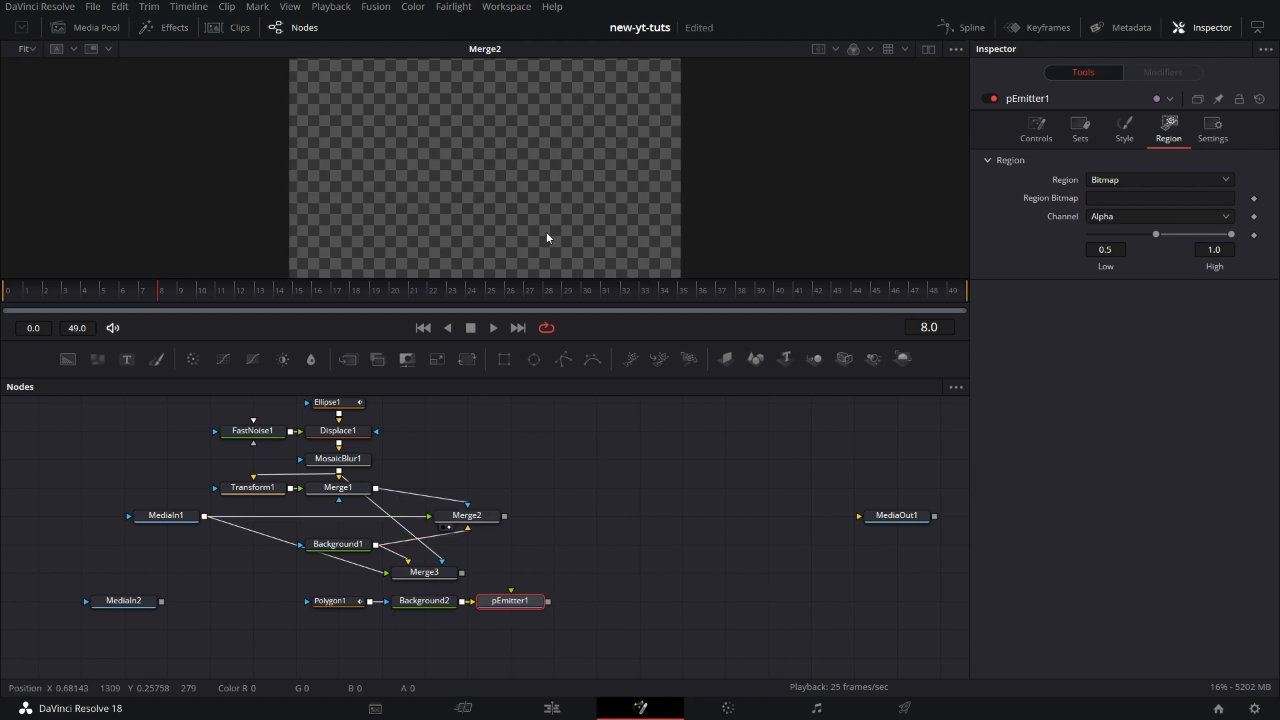
{"action": "left_click", "coordinate": [113, 291]}
{"action": "left_click", "coordinate": [82, 290]}
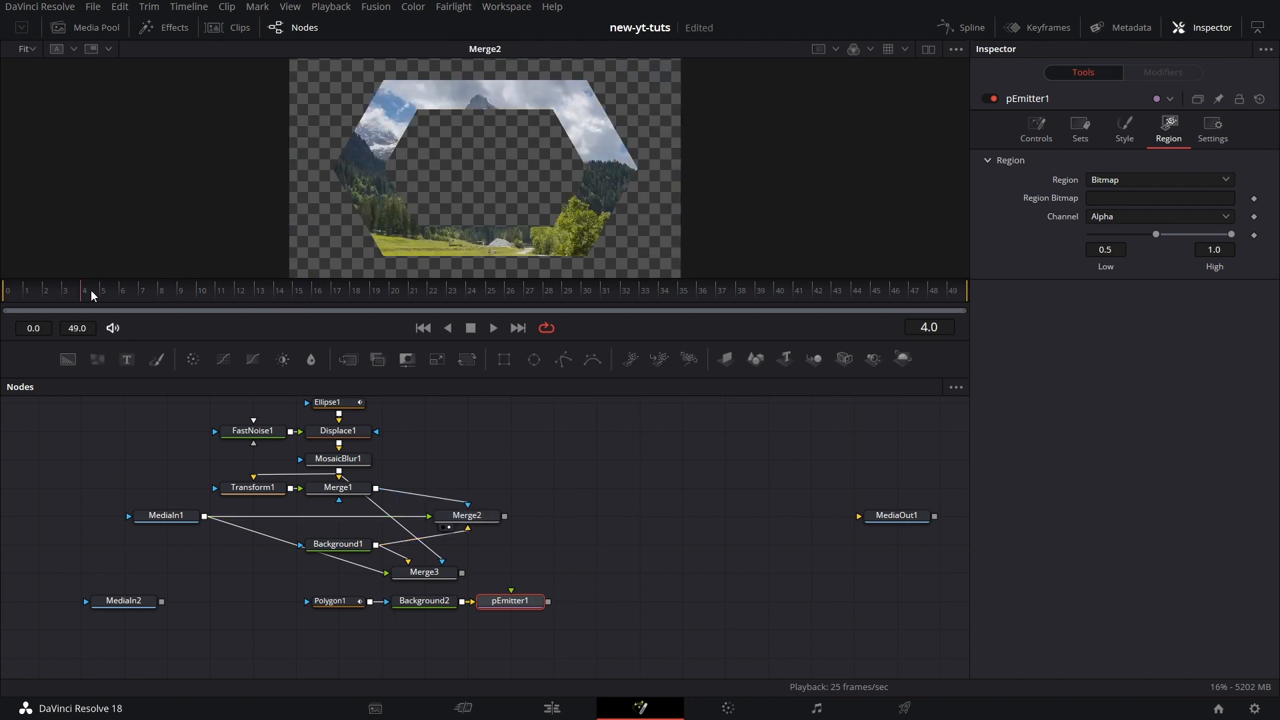
{"action": "left_click_drag", "start_coordinate": [501, 520], "coordinate": [513, 602]}
Set pEmitter1's particle number to 5 and its color mode to Use Color from Region.
{"action": "left_click", "coordinate": [1036, 128]}
{"action": "left_click", "coordinate": [1234, 226]}
{"action": "type", "text": "5"}
{"action": "key", "text": "Return"}
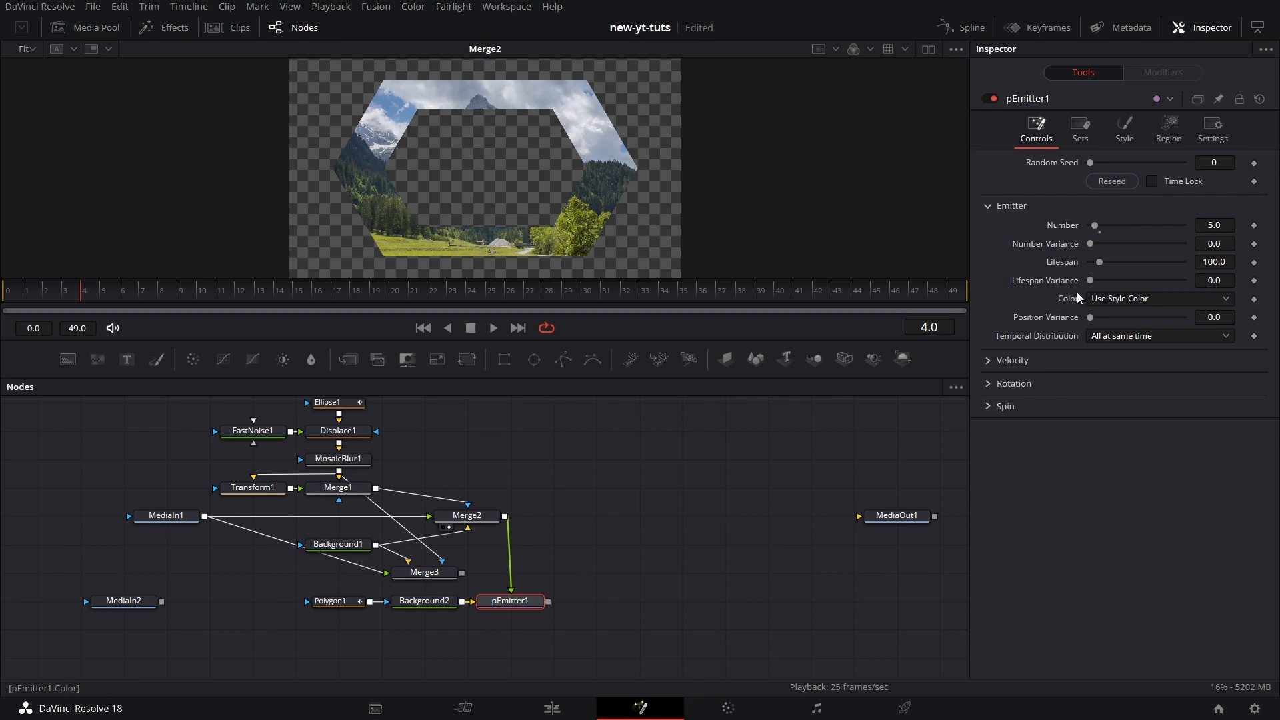
{"action": "left_click_drag", "start_coordinate": [1089, 243], "coordinate": [1058, 255]}
{"action": "left_click", "coordinate": [1177, 298]}
{"action": "left_click", "coordinate": [1161, 334]}
Set pEmitter1's velocity to 0.75 and its velocity variance to about 0.157.
{"action": "left_click", "coordinate": [987, 361]}
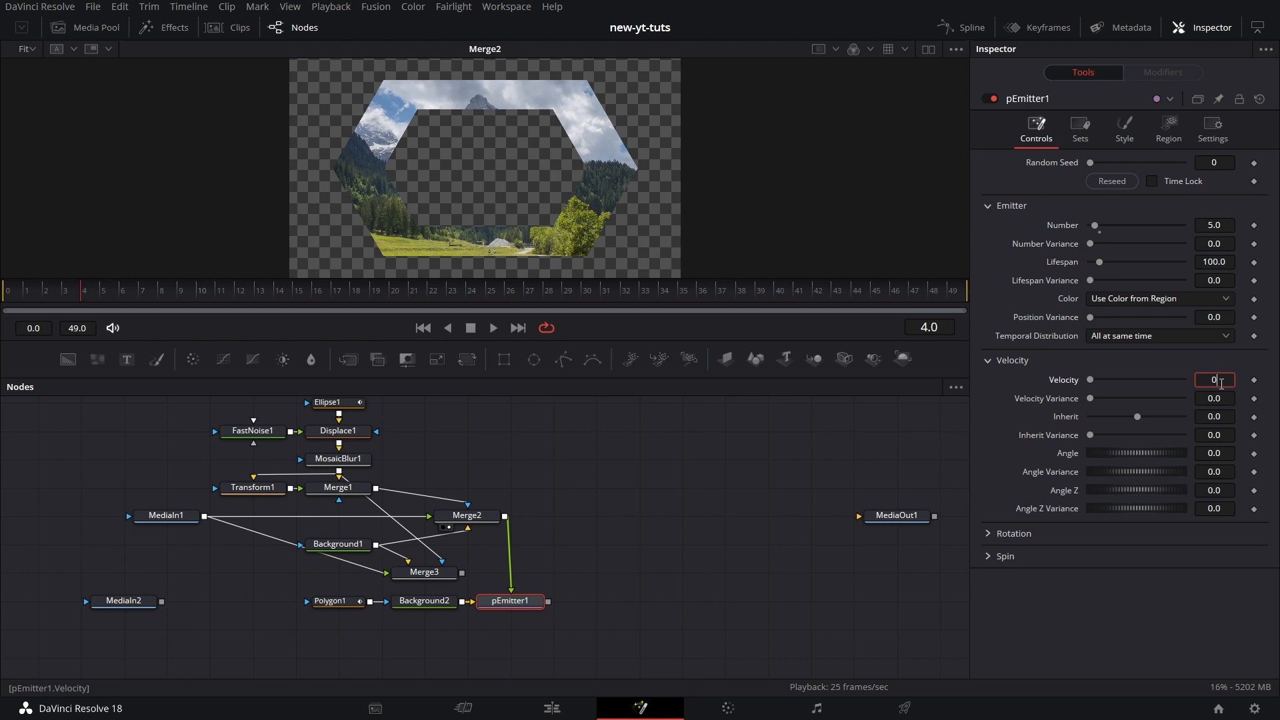
{"action": "left_click", "coordinate": [1221, 384]}
{"action": "type", "text": "0.75"}
{"action": "key", "text": "Return"}
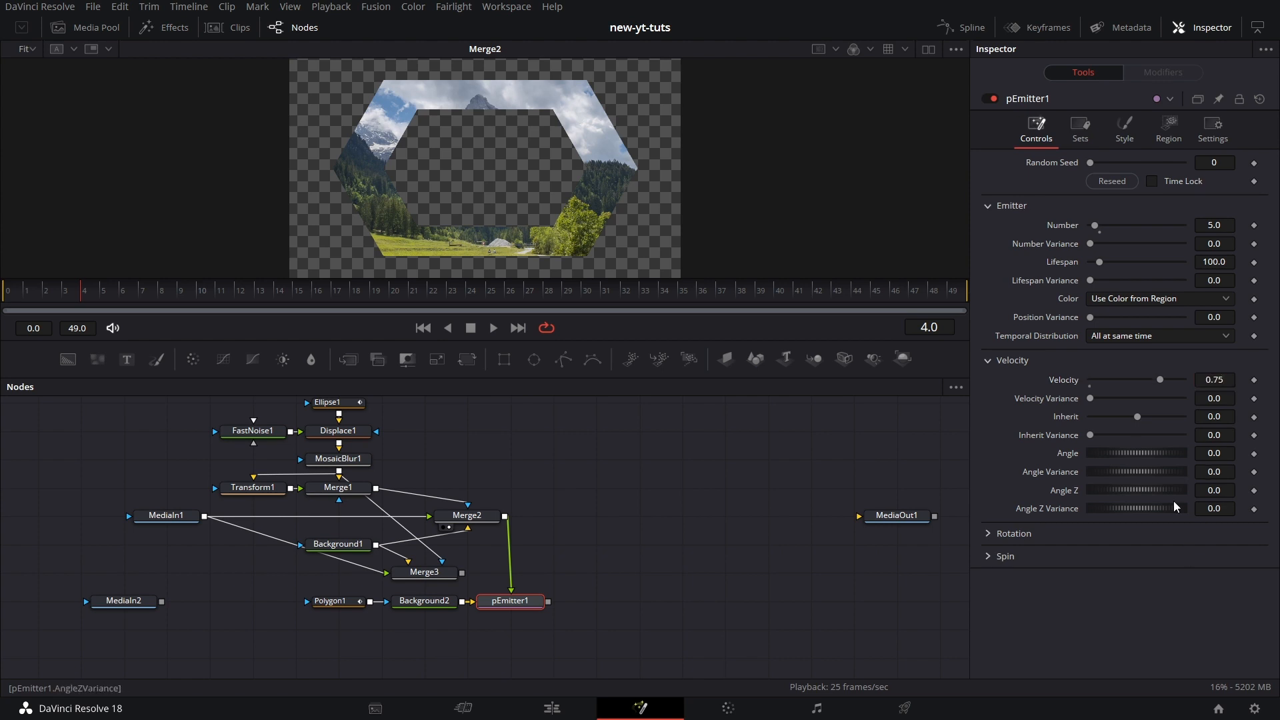
{"action": "left_click_drag", "start_coordinate": [1090, 399], "coordinate": [1104, 402]}
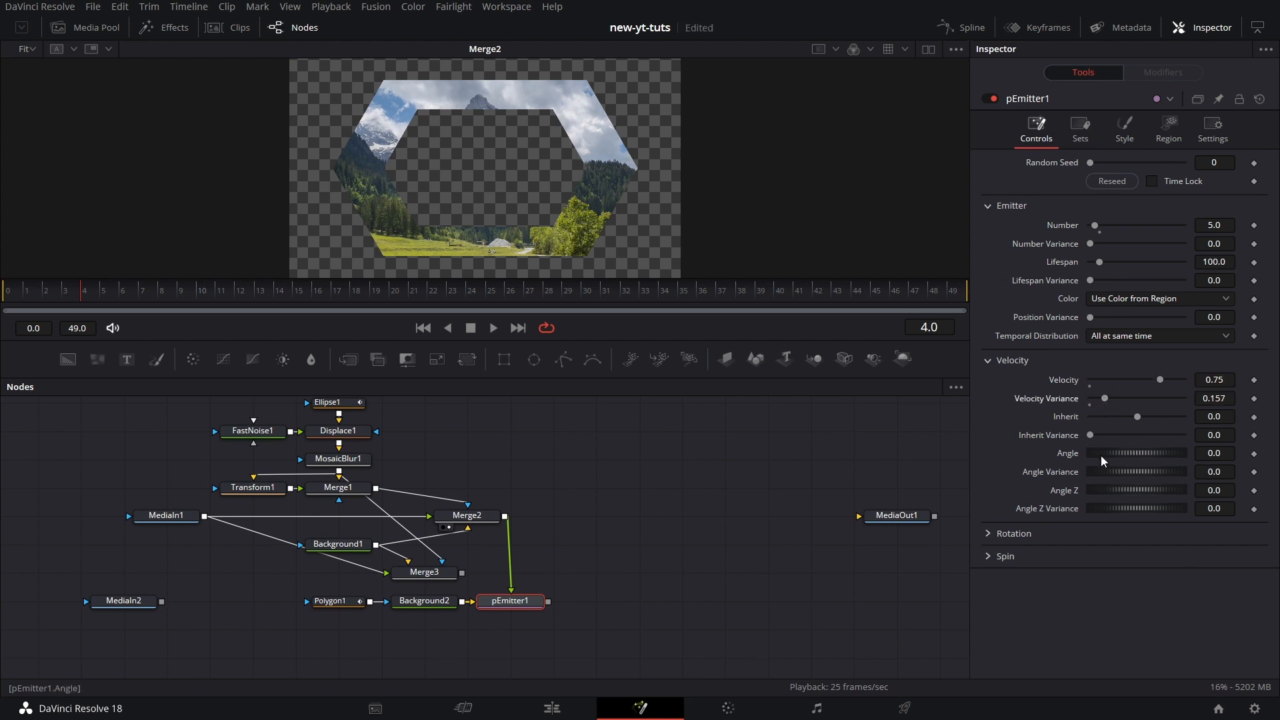
Set pEmitter1's velocity Angle Z to 90 and its Y spin to about 122.6 with a Y variance of about 177.4.
{"action": "left_click", "coordinate": [1209, 490]}
{"action": "type", "text": "90"}
{"action": "key", "text": "Return"}
{"action": "left_click", "coordinate": [987, 555]}
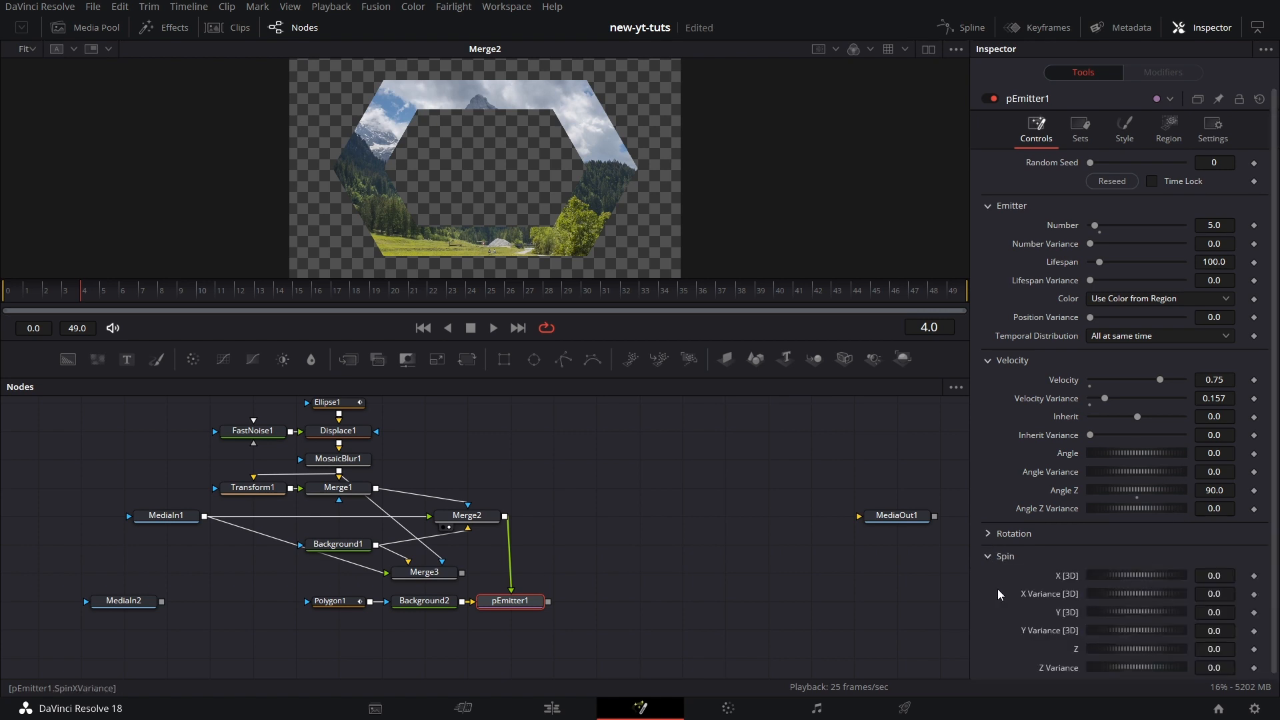
{"action": "left_click_drag", "start_coordinate": [1125, 614], "coordinate": [1177, 633]}
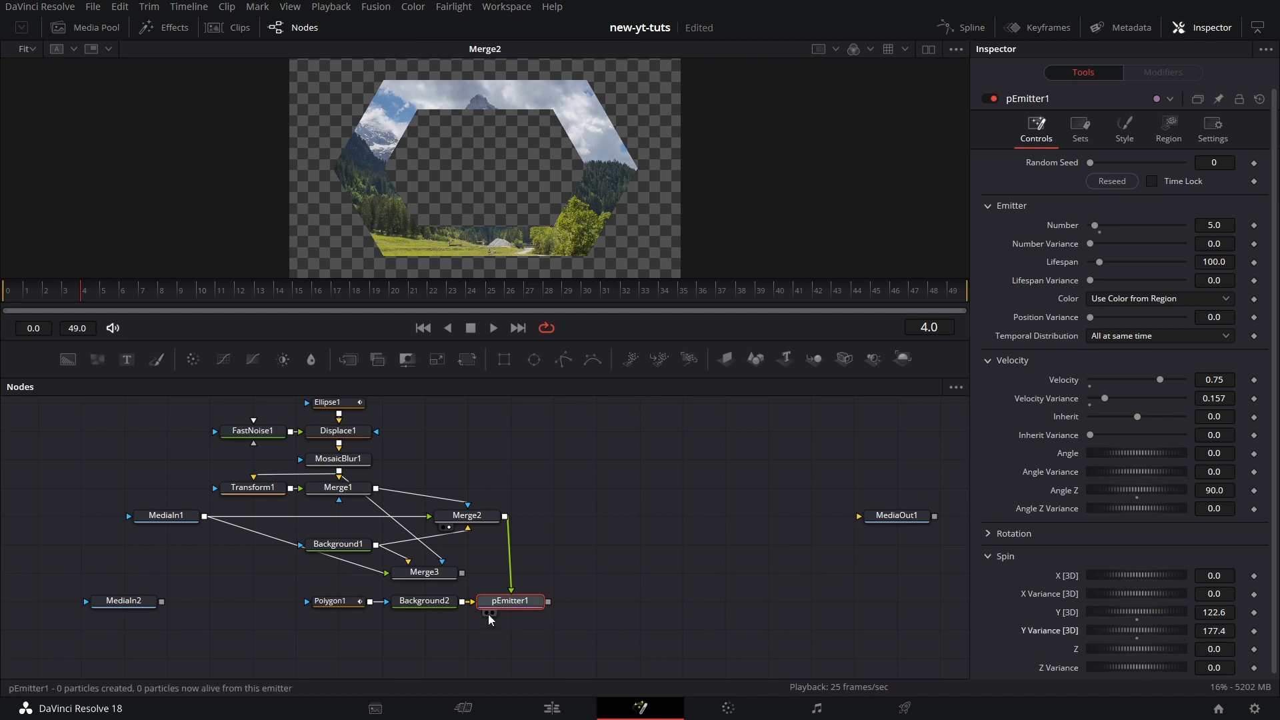
Add a pTurbulence node after pEmitter1, followed by a pRender node.
{"action": "key", "text": "shift+space"}
{"action": "type", "text": "pt"}
{"action": "left_click", "coordinate": [617, 262]}
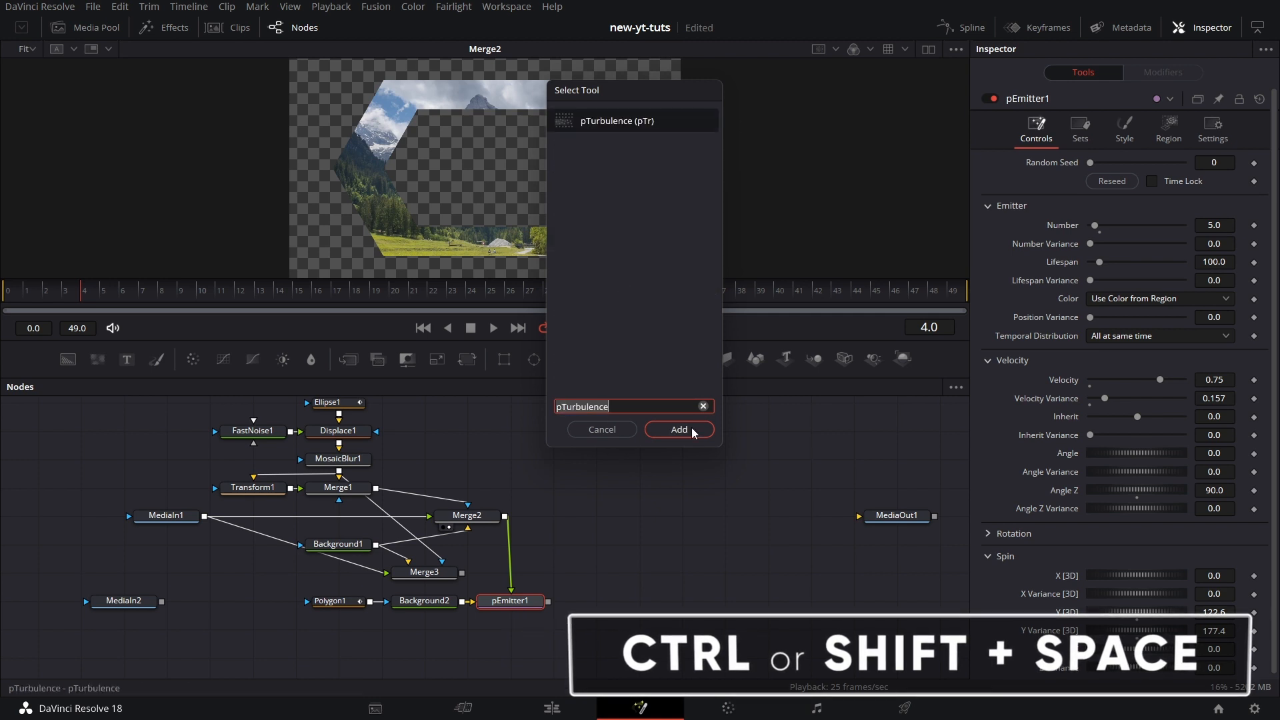
{"action": "left_click", "coordinate": [679, 429]}
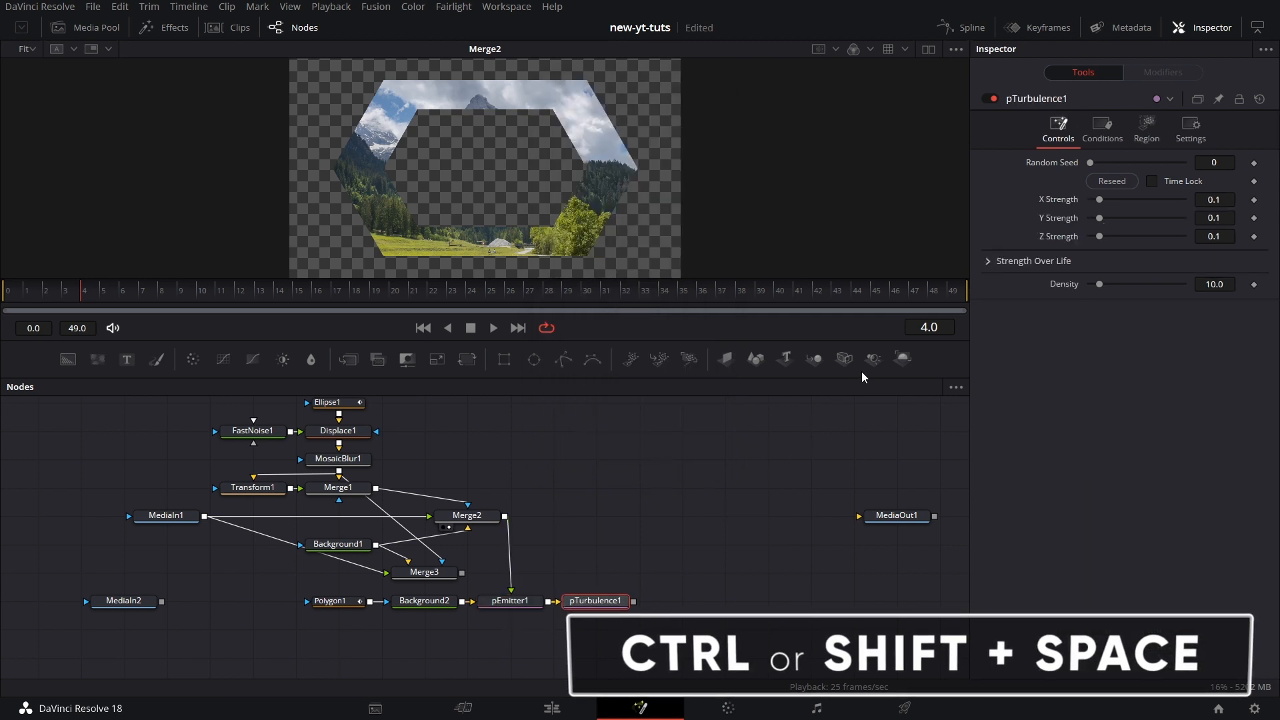
{"action": "key", "text": "shift+space"}
{"action": "type", "text": "pre"}
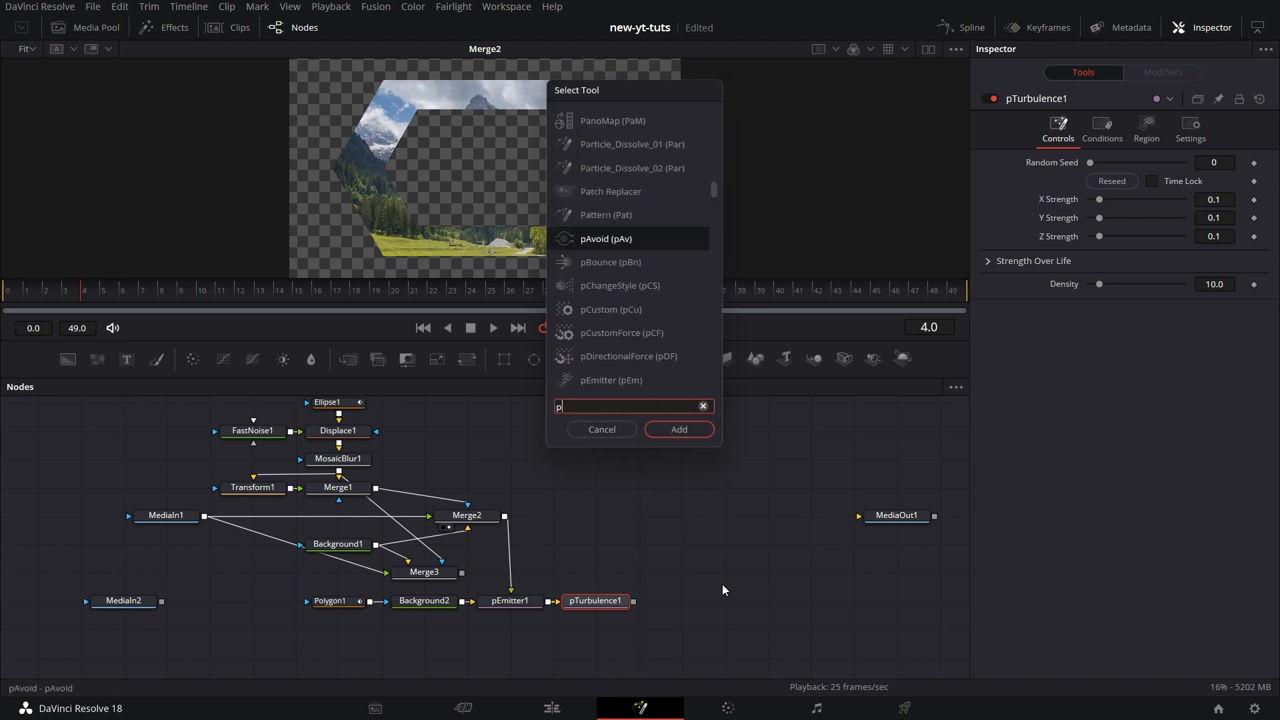
{"action": "left_click", "coordinate": [698, 436]}
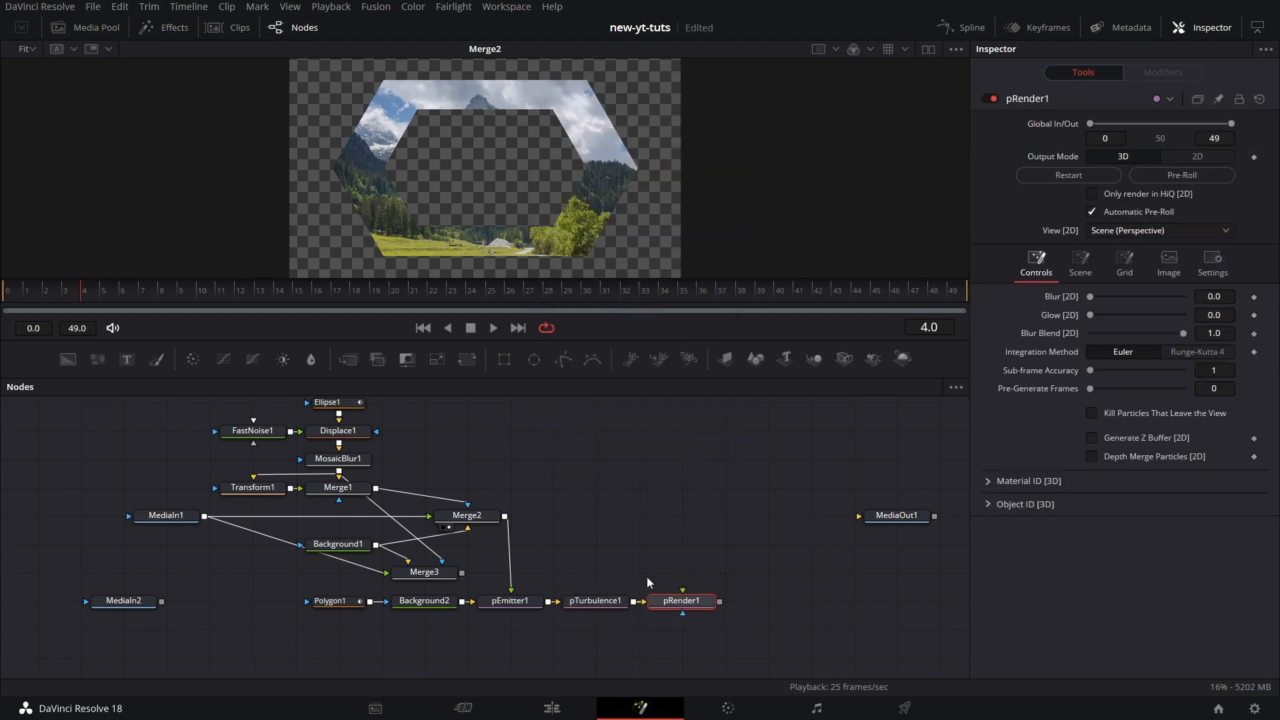
Set pTurbulence1's strength to 3 in X, 10 in Y and 4 in Z, and its density to 100.
{"action": "left_click", "coordinate": [595, 601]}
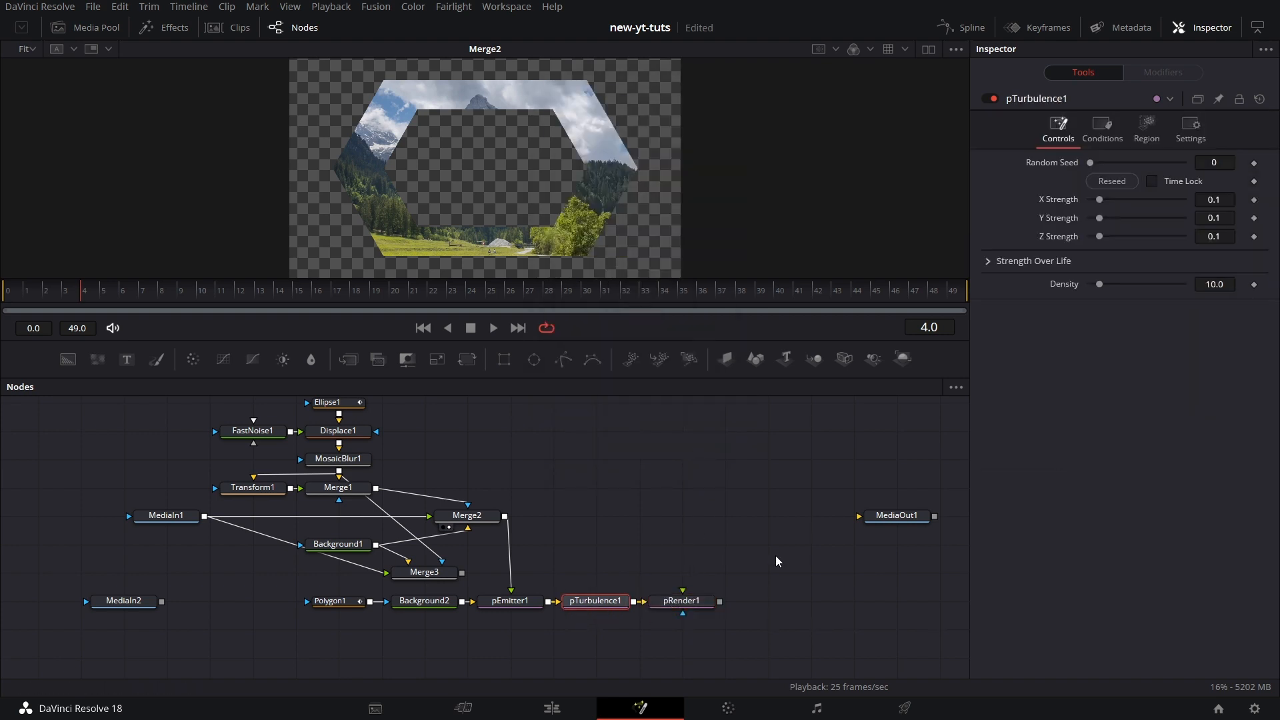
{"action": "left_click", "coordinate": [1221, 218]}
{"action": "type", "text": "10"}
{"action": "left_click", "coordinate": [1230, 199]}
{"action": "type", "text": "3"}
{"action": "left_click", "coordinate": [1234, 236]}
{"action": "type", "text": "4"}
{"action": "key", "text": "Return"}
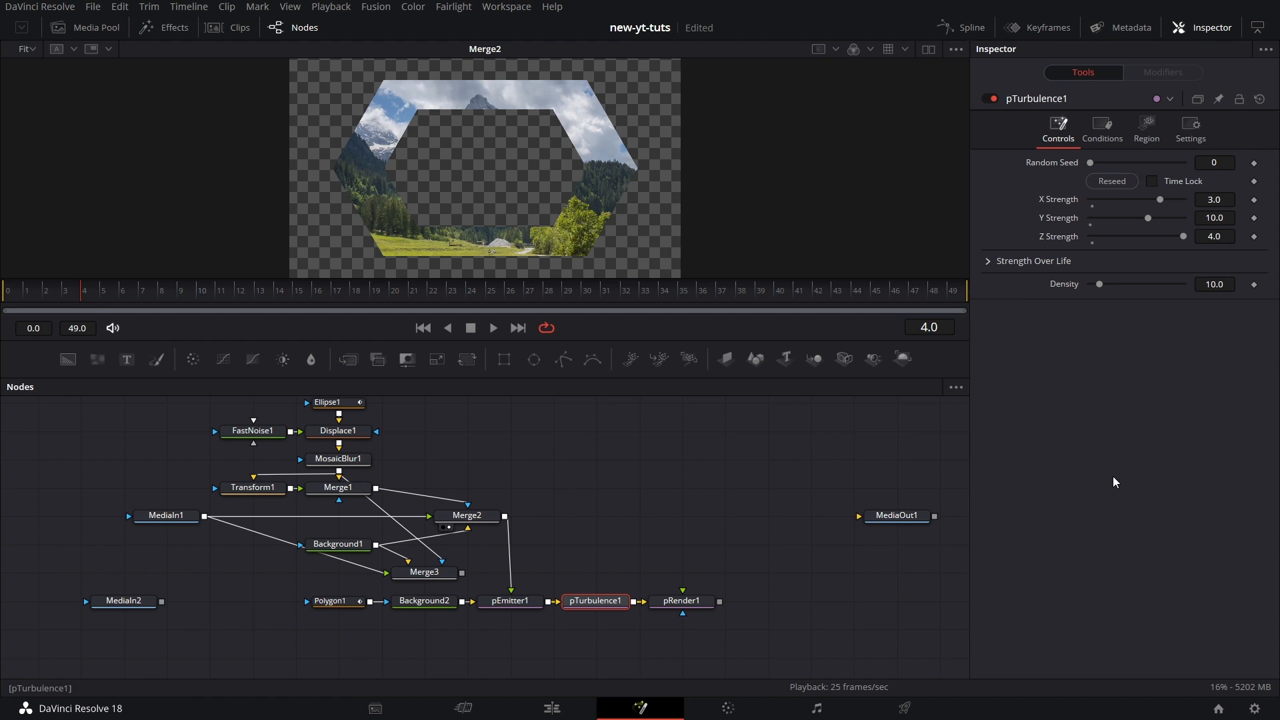
{"action": "left_click_drag", "start_coordinate": [1099, 285], "coordinate": [1190, 285]}
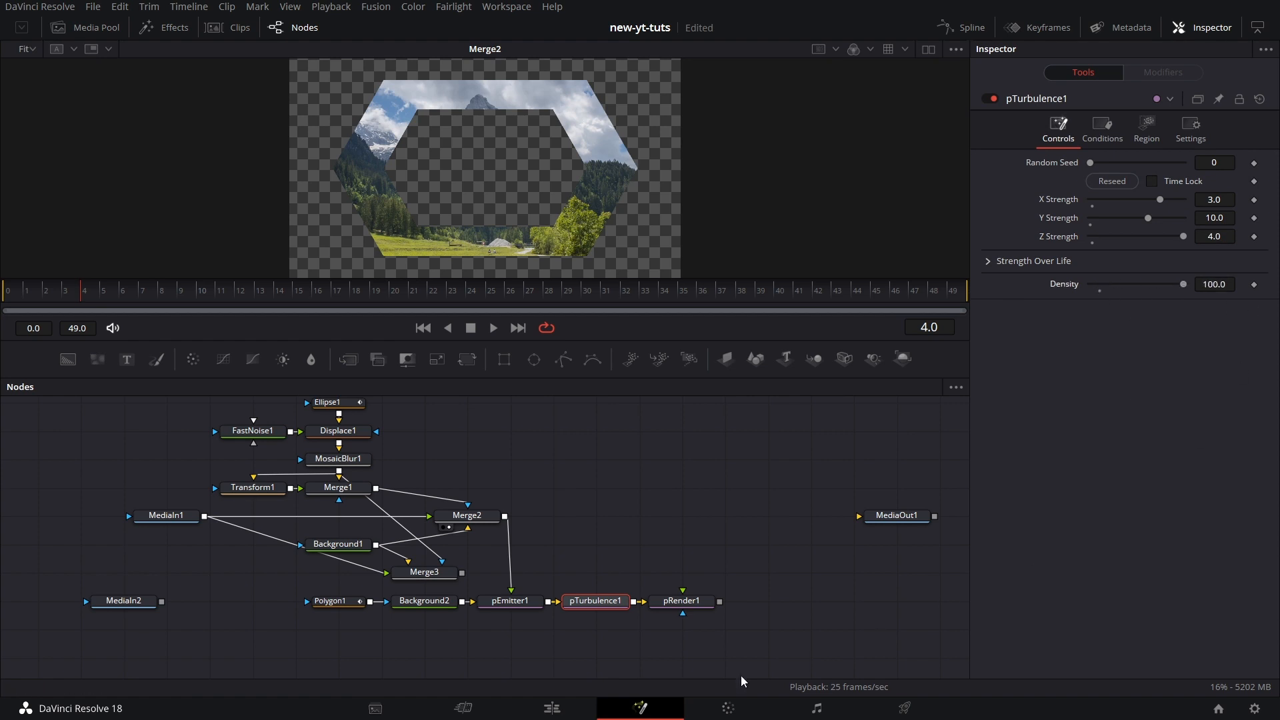
Show pRender1 in the viewer and reposition its node directly above pTurbulence1.
{"action": "left_click", "coordinate": [677, 603]}
{"action": "left_click_drag", "start_coordinate": [791, 613], "coordinate": [746, 607]}
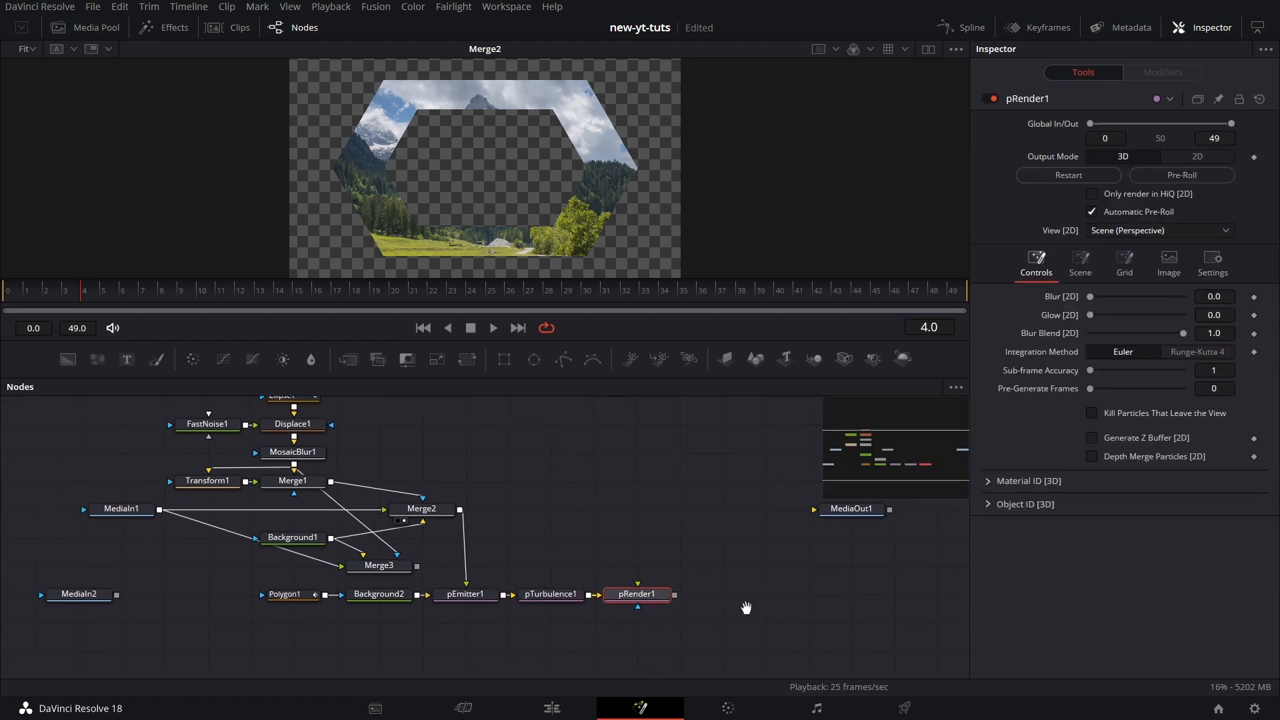
{"action": "key", "text": "1"}
{"action": "left_click_drag", "start_coordinate": [636, 594], "coordinate": [551, 565]}
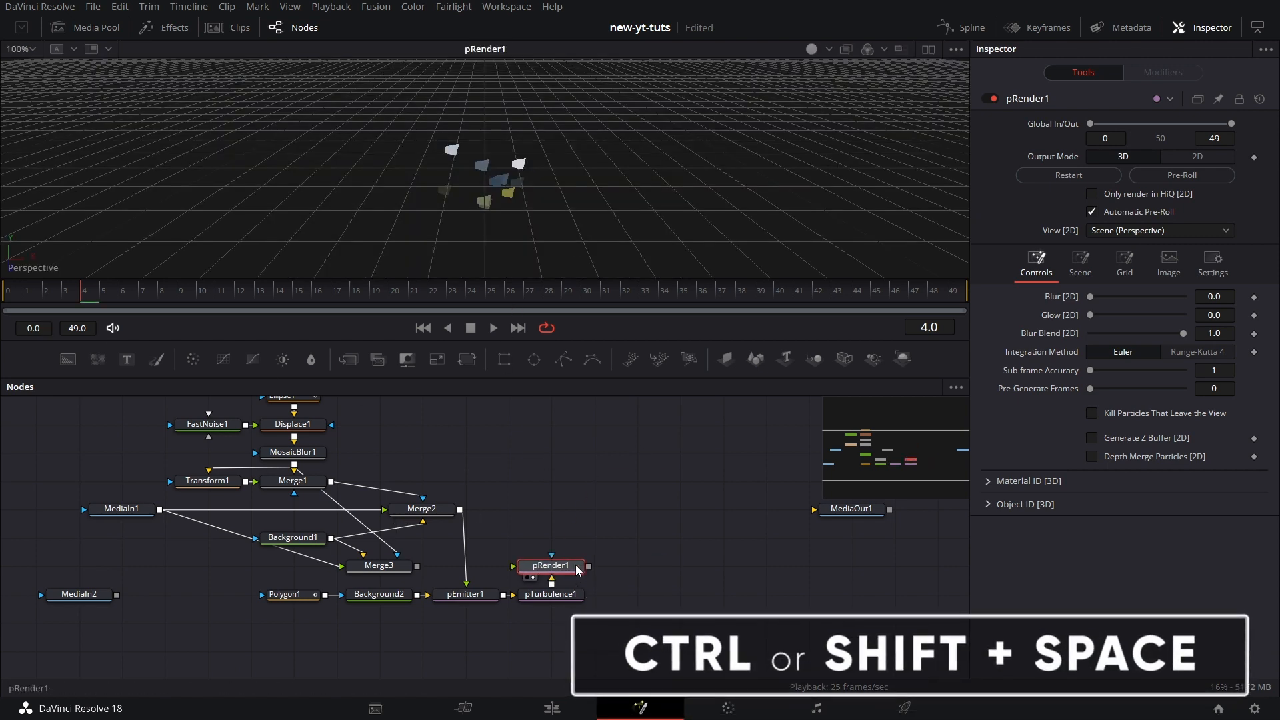
Add a Transform 3D node after pRender1.
{"action": "key", "text": "shift+space"}
{"action": "type", "text": "trans"}
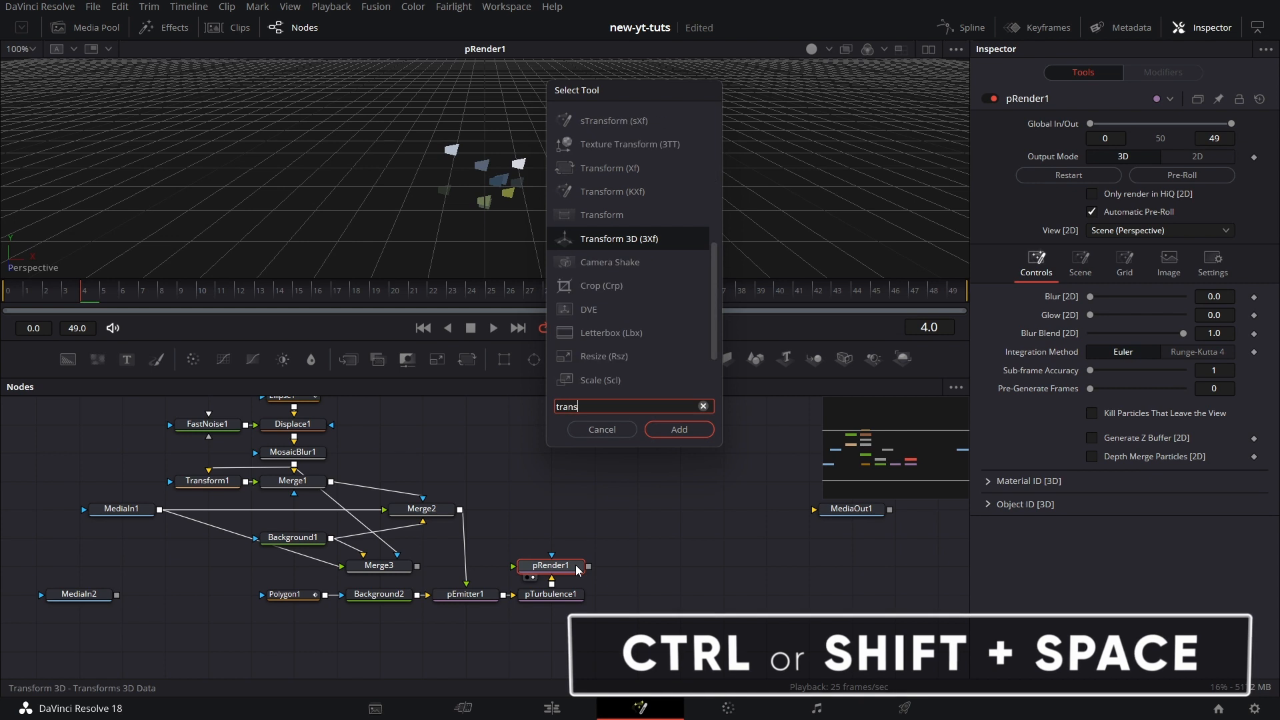
{"action": "left_click", "coordinate": [675, 432]}
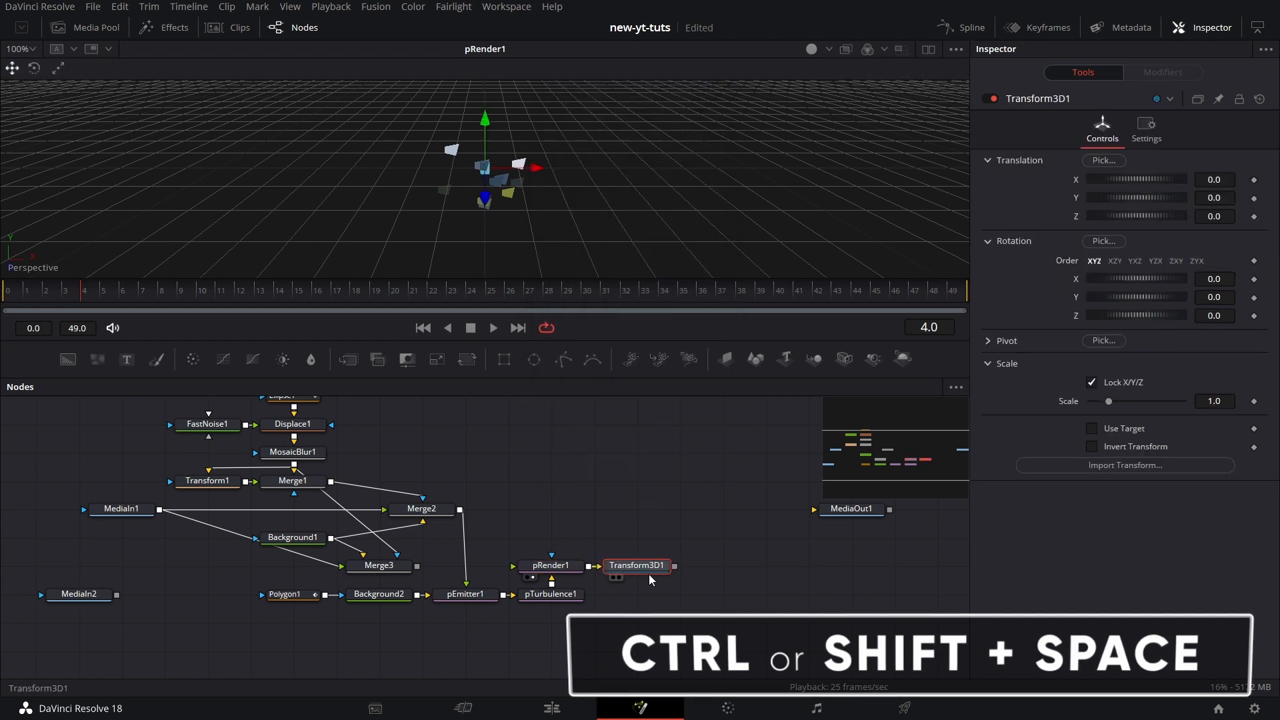
Add a Renderer 3D node after Transform3D1, place it underneath, and set its renderer type to OpenGL Renderer.
{"action": "left_click", "coordinate": [901, 358]}
{"action": "left_click_drag", "start_coordinate": [718, 567], "coordinate": [648, 600]}
{"action": "left_click", "coordinate": [1135, 272]}
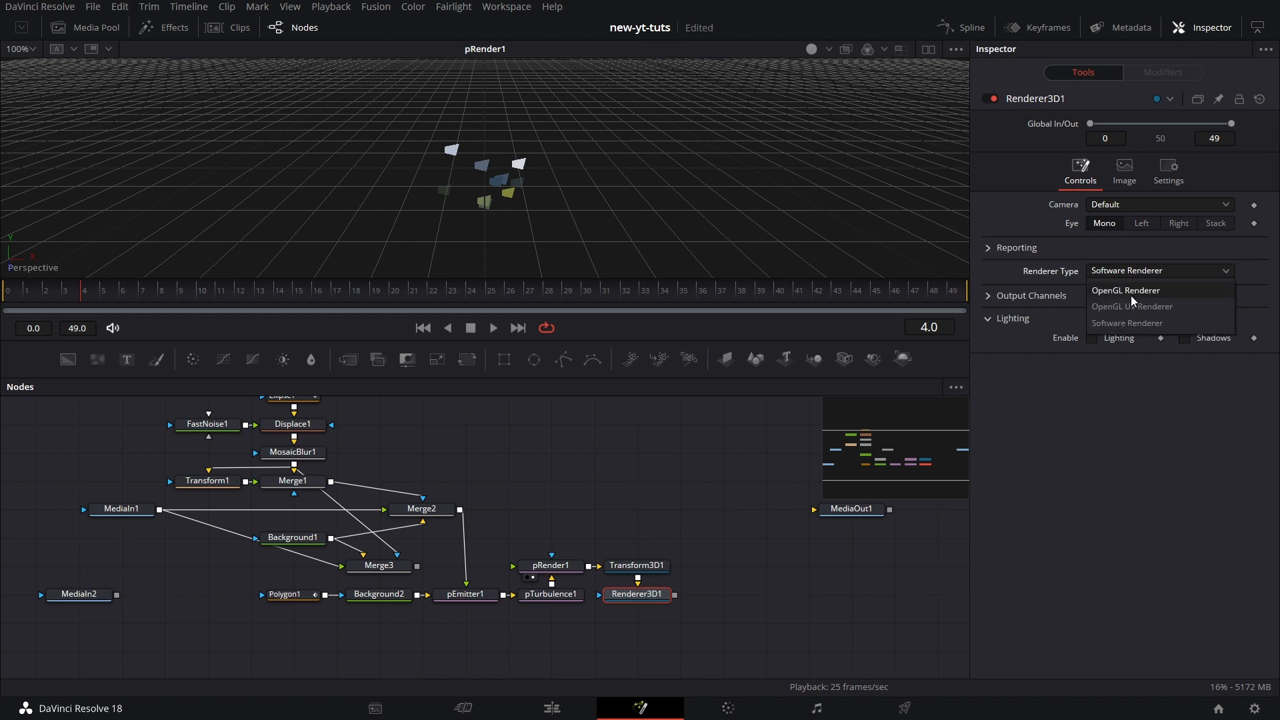
{"action": "left_click", "coordinate": [1132, 297]}
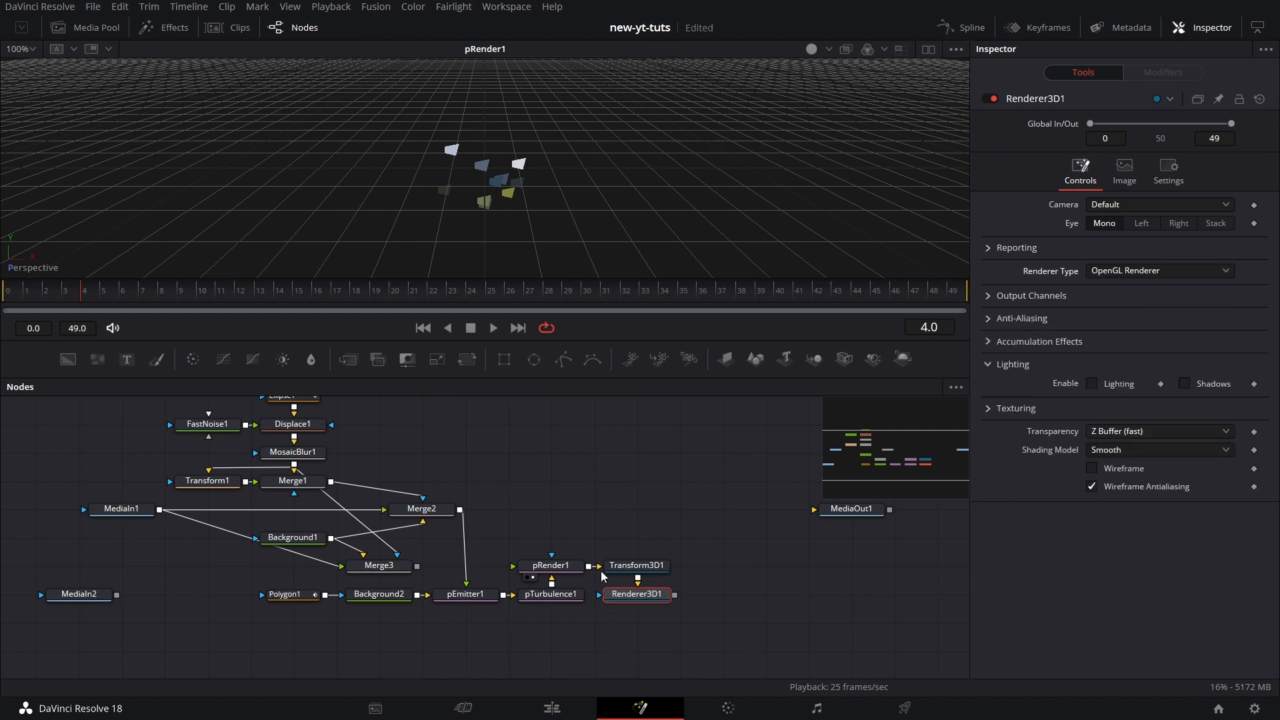
Set Transform3D1's Z translation to 1.43 and show Renderer3D1 in the viewer.
{"action": "left_click", "coordinate": [561, 568]}
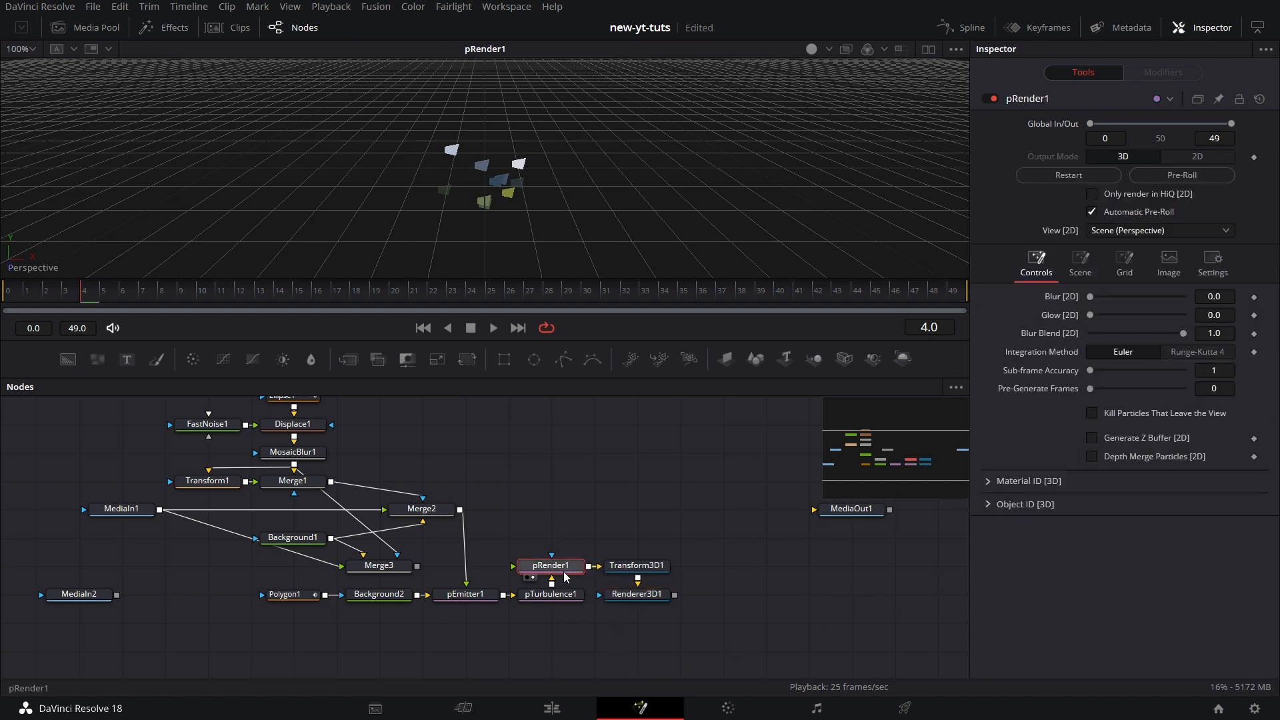
{"action": "left_click", "coordinate": [637, 566]}
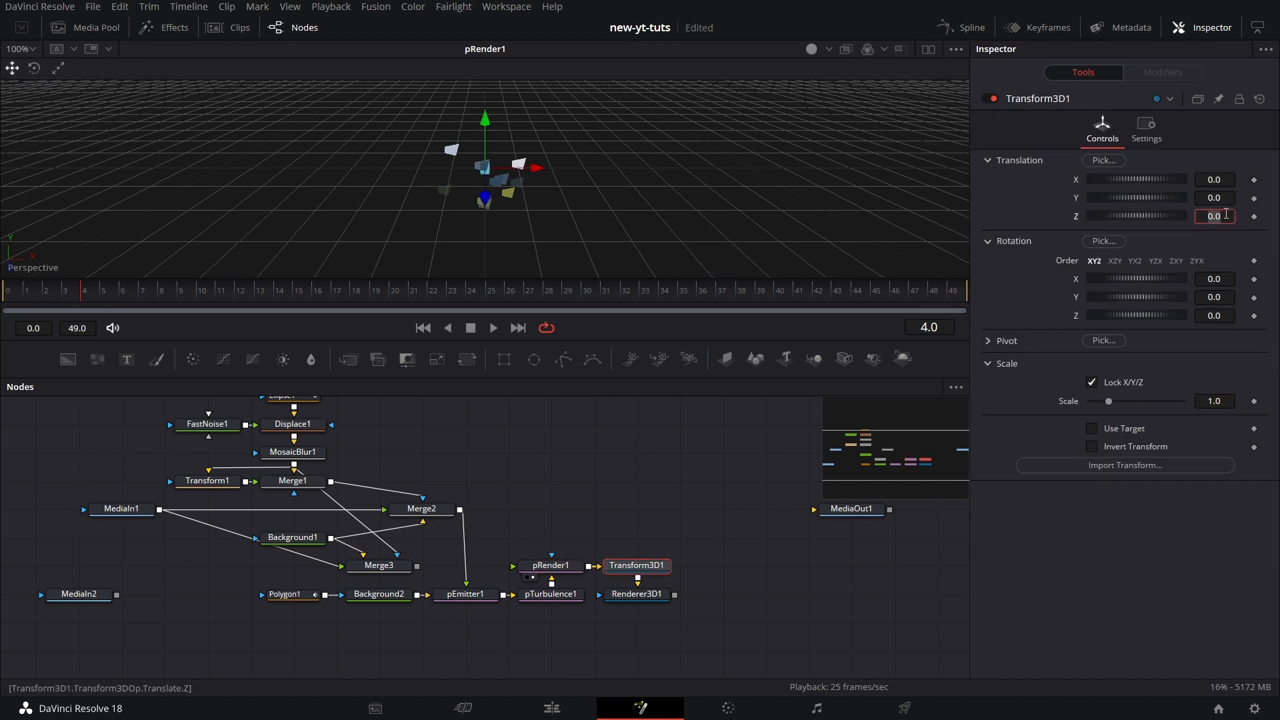
{"action": "left_click", "coordinate": [695, 613]}
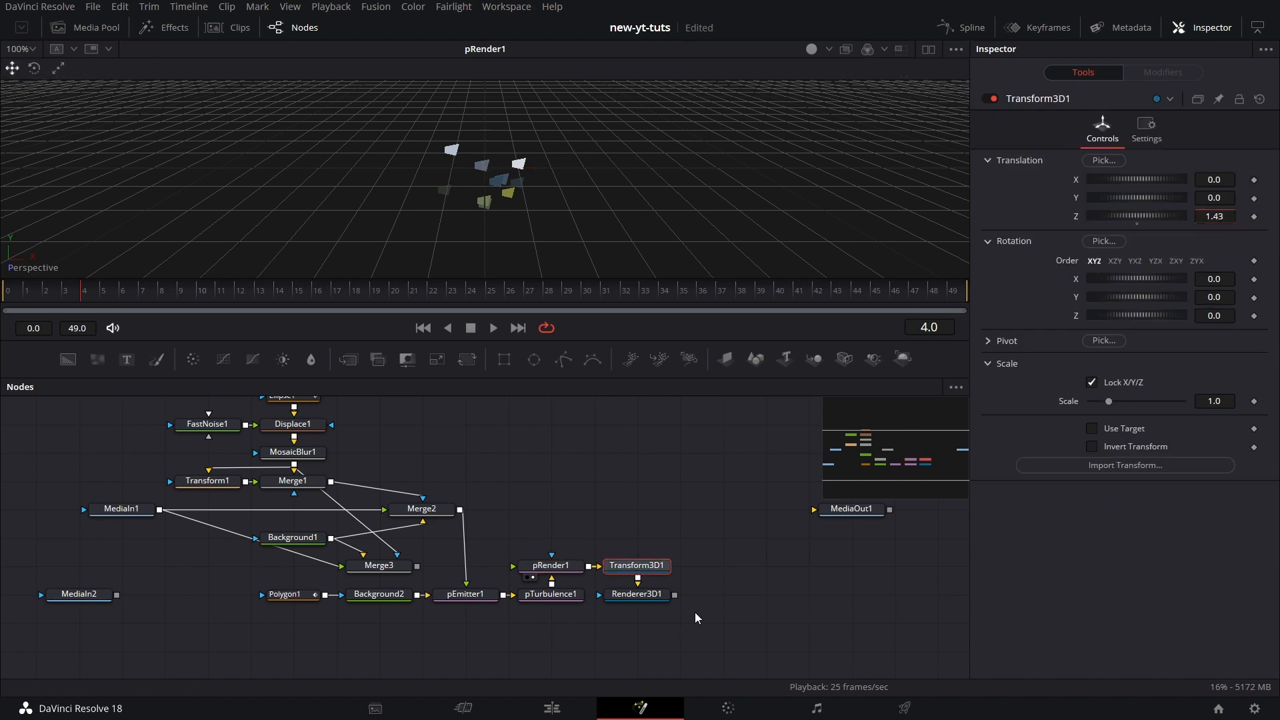
{"action": "left_click", "coordinate": [650, 597]}
{"action": "key", "text": "1"}
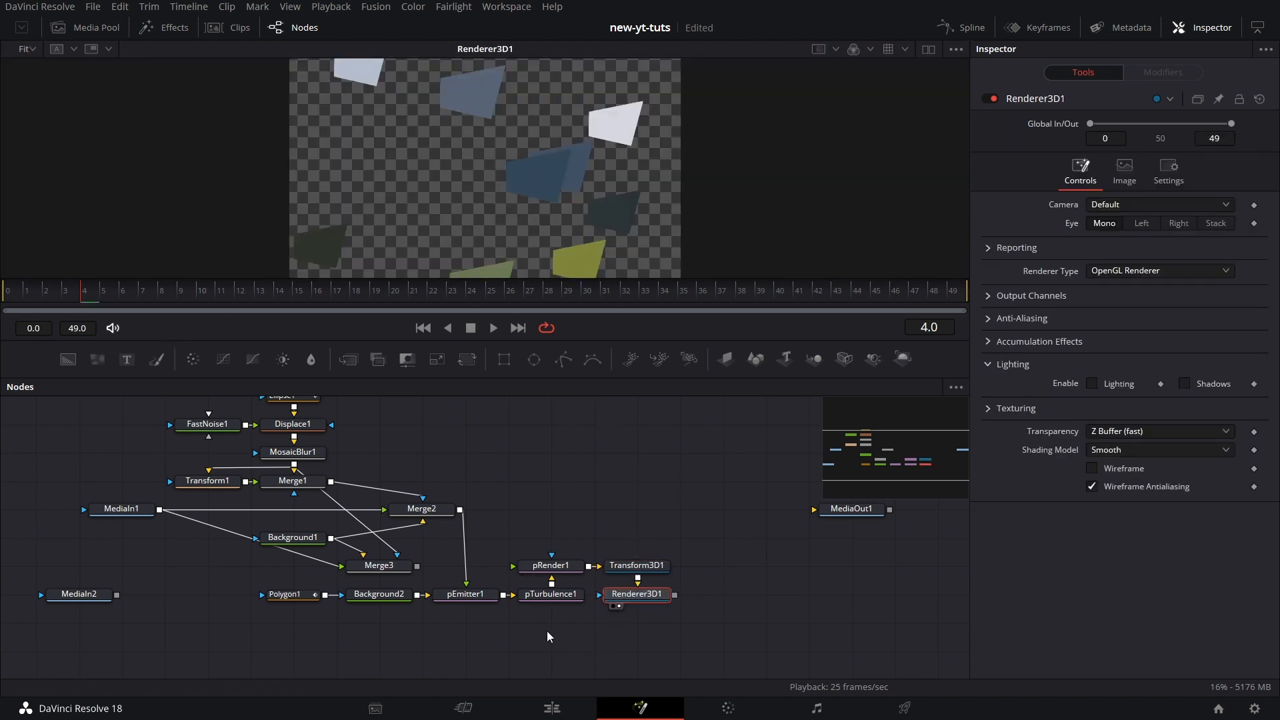
Play the particle animation from frame 0 to check the rendered result.
{"action": "left_click", "coordinate": [482, 602]}
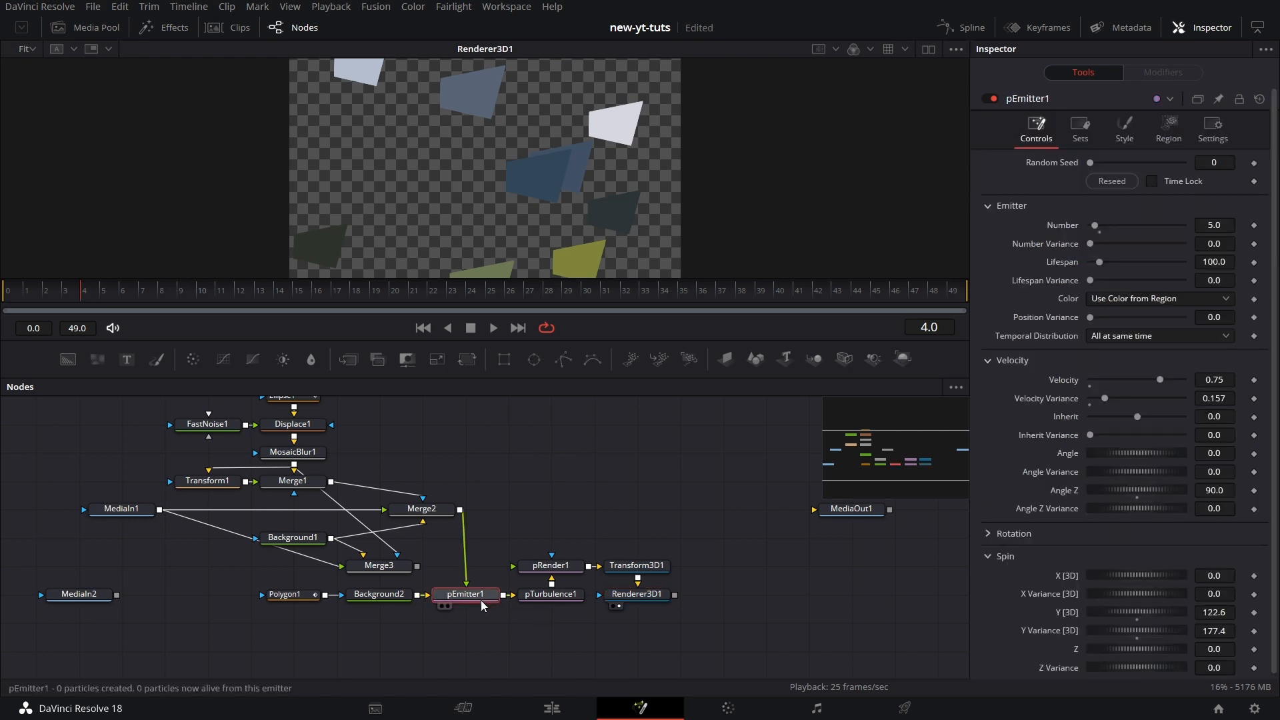
{"action": "left_click", "coordinate": [9, 300]}
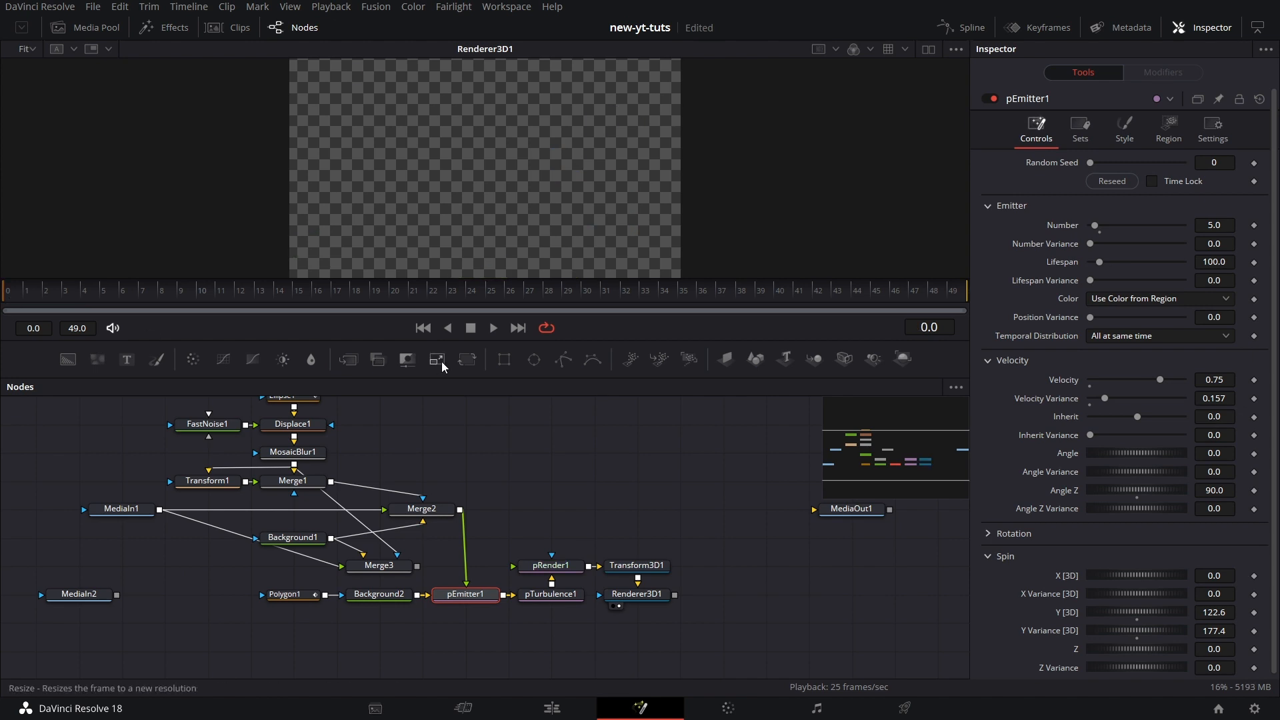
{"action": "left_click", "coordinate": [493, 327]}
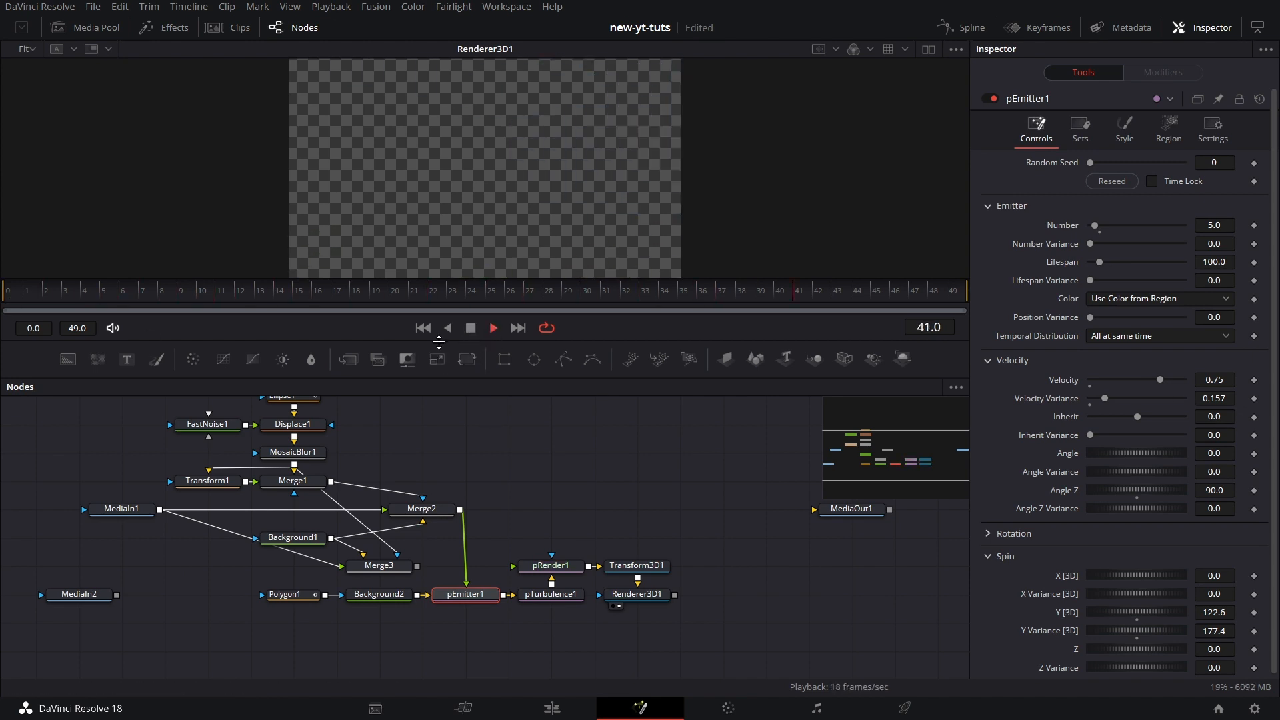
{"action": "left_click", "coordinate": [470, 329]}
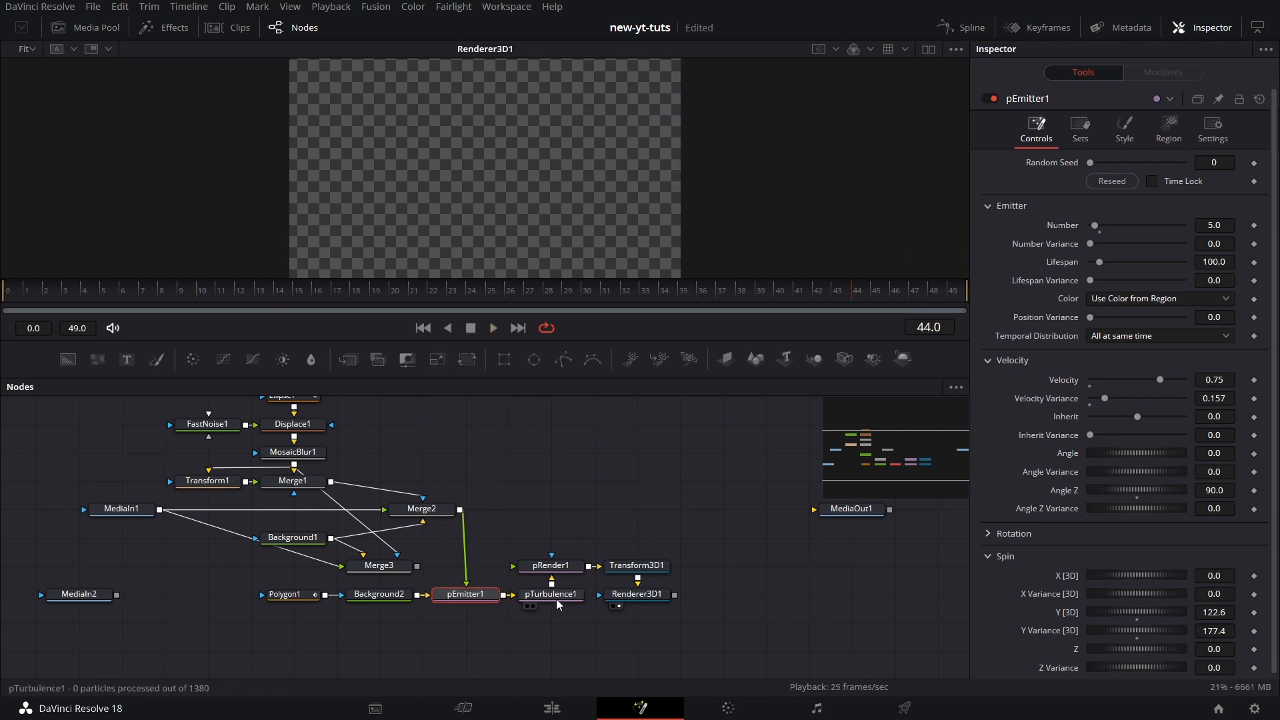
Enable Kill Particles That Leave the View on pRender1, then select Renderer3D1.
{"action": "left_click", "coordinate": [561, 566]}
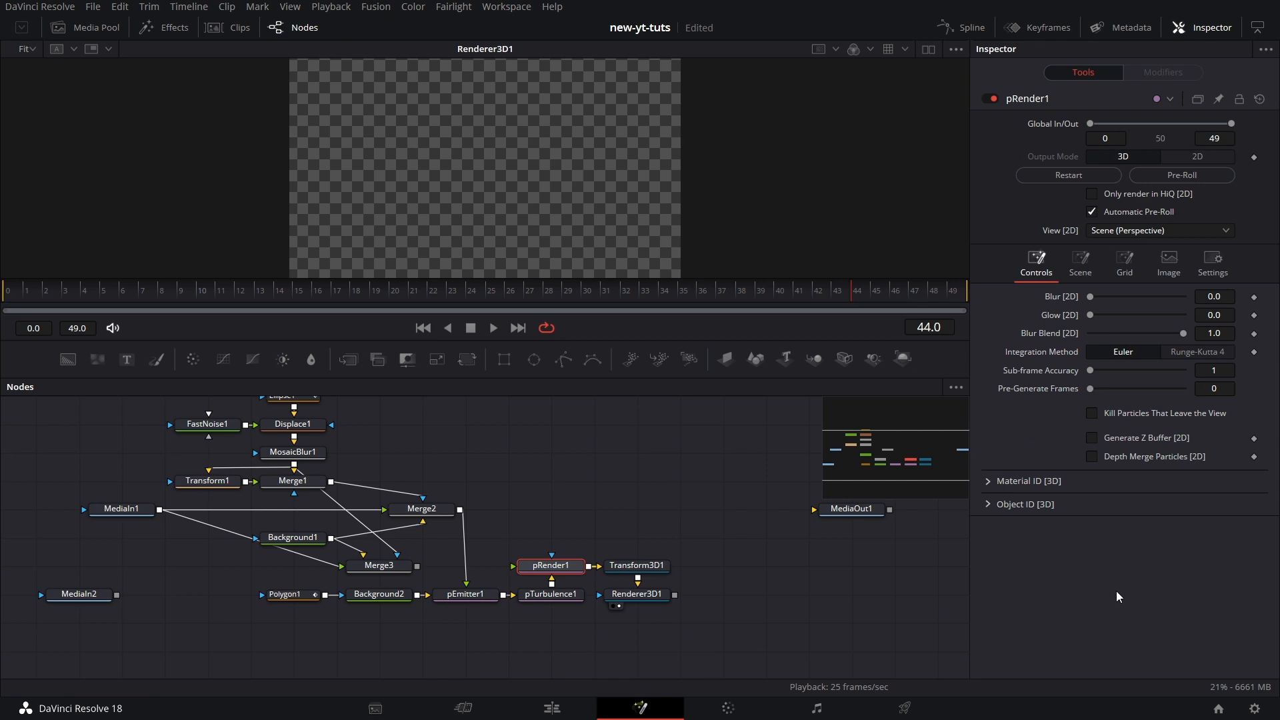
{"action": "left_click", "coordinate": [1091, 415]}
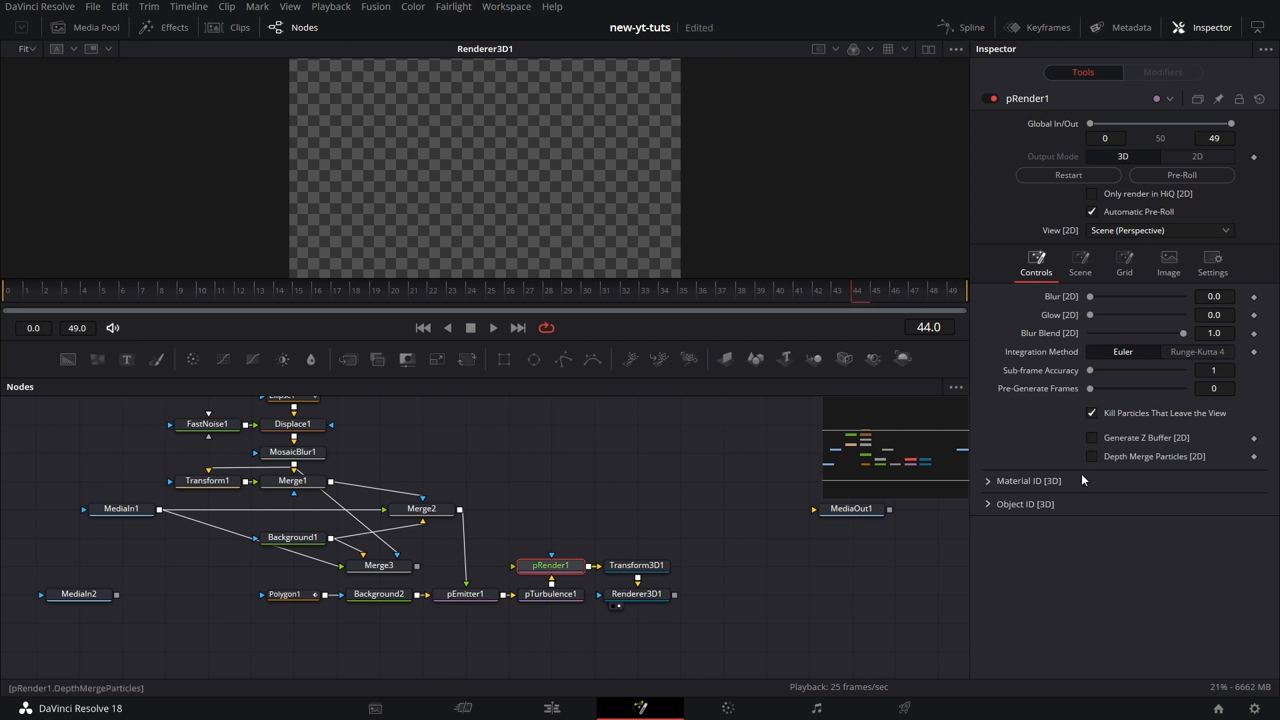
{"action": "left_click", "coordinate": [653, 601]}
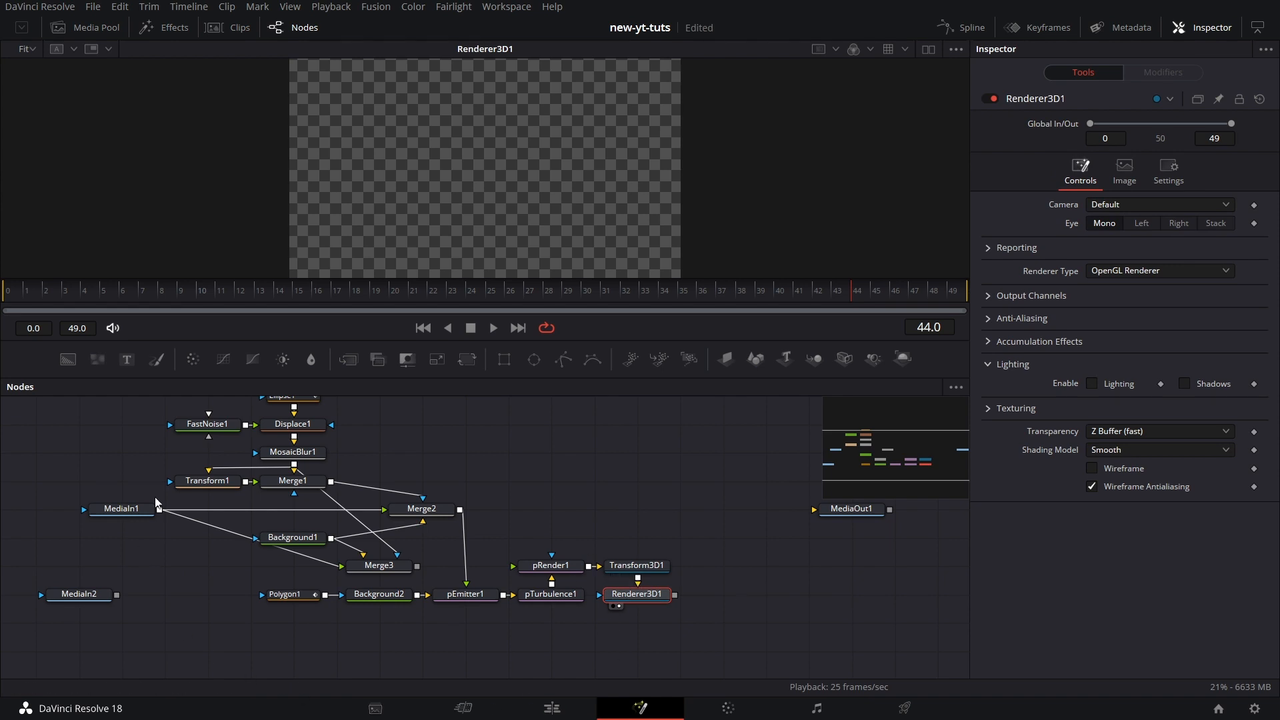
Tidy the node graph by moving MediaIn2 and Merge3 below the particle chain and placing Polygon1 directly above Background2.
{"action": "left_click_drag", "start_coordinate": [95, 594], "coordinate": [85, 647]}
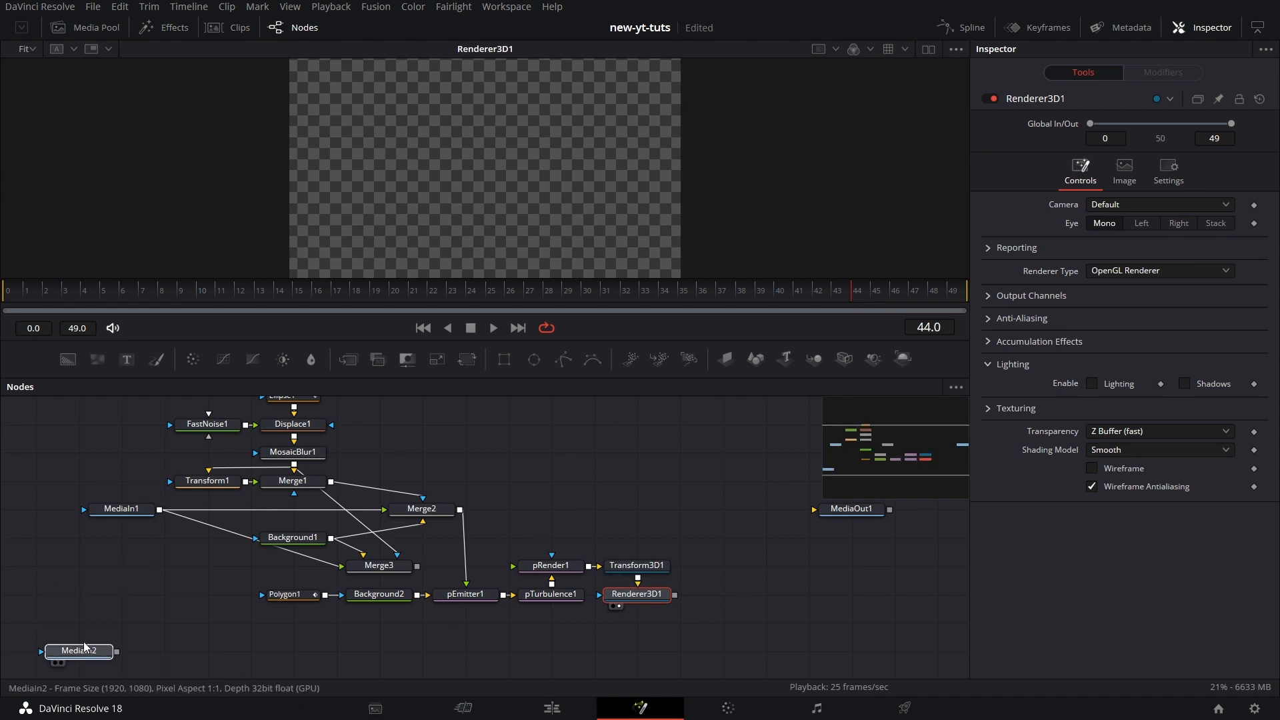
{"action": "left_click_drag", "start_coordinate": [494, 651], "coordinate": [500, 608]}
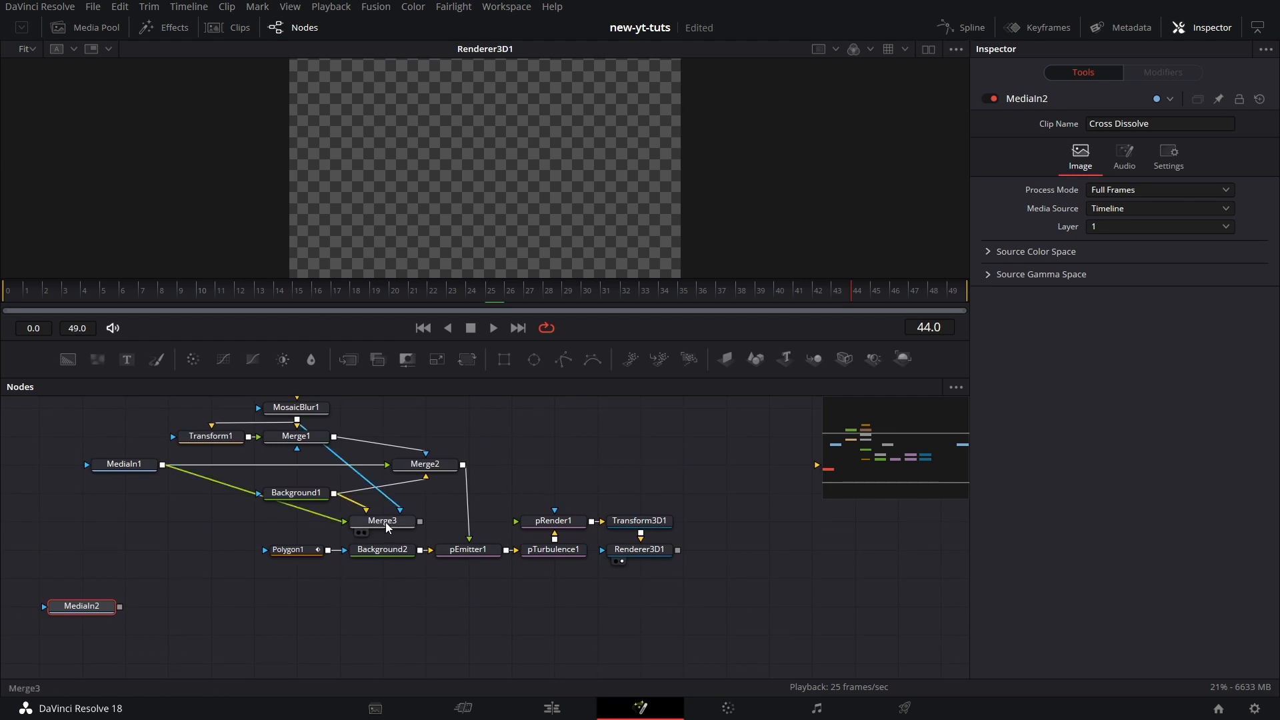
{"action": "left_click_drag", "start_coordinate": [374, 522], "coordinate": [273, 590]}
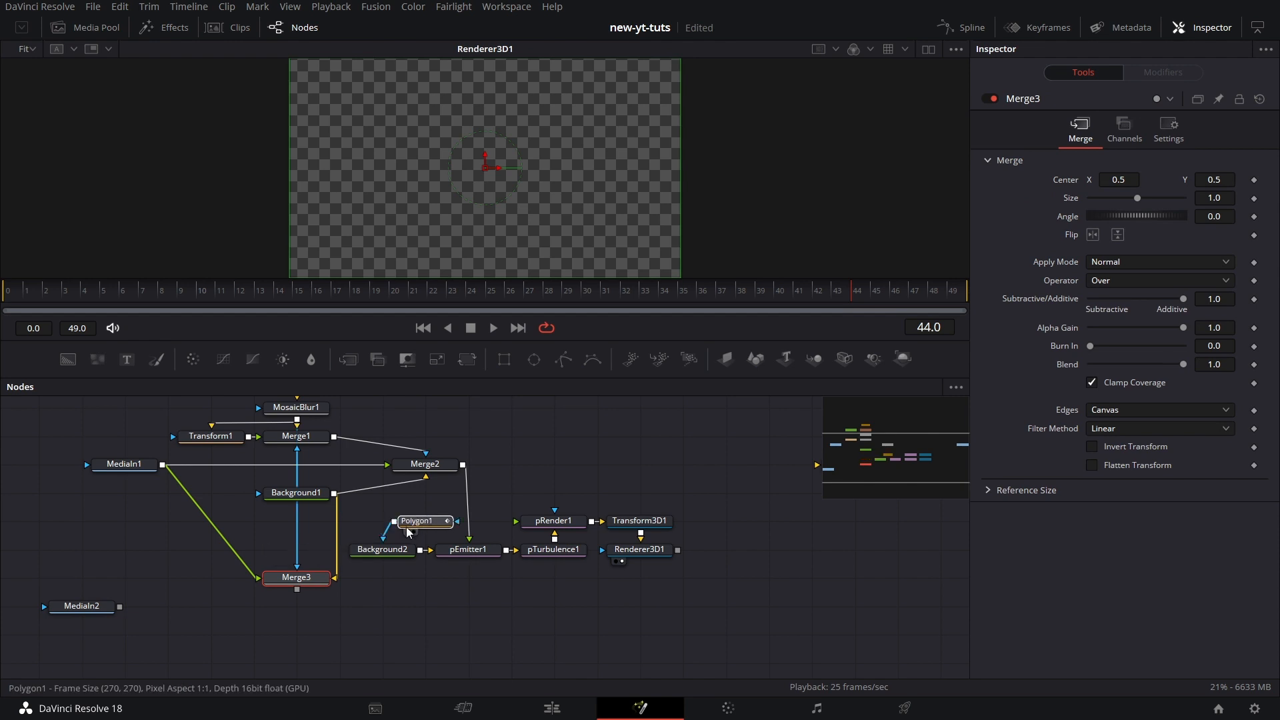
{"action": "left_click", "coordinate": [392, 528]}
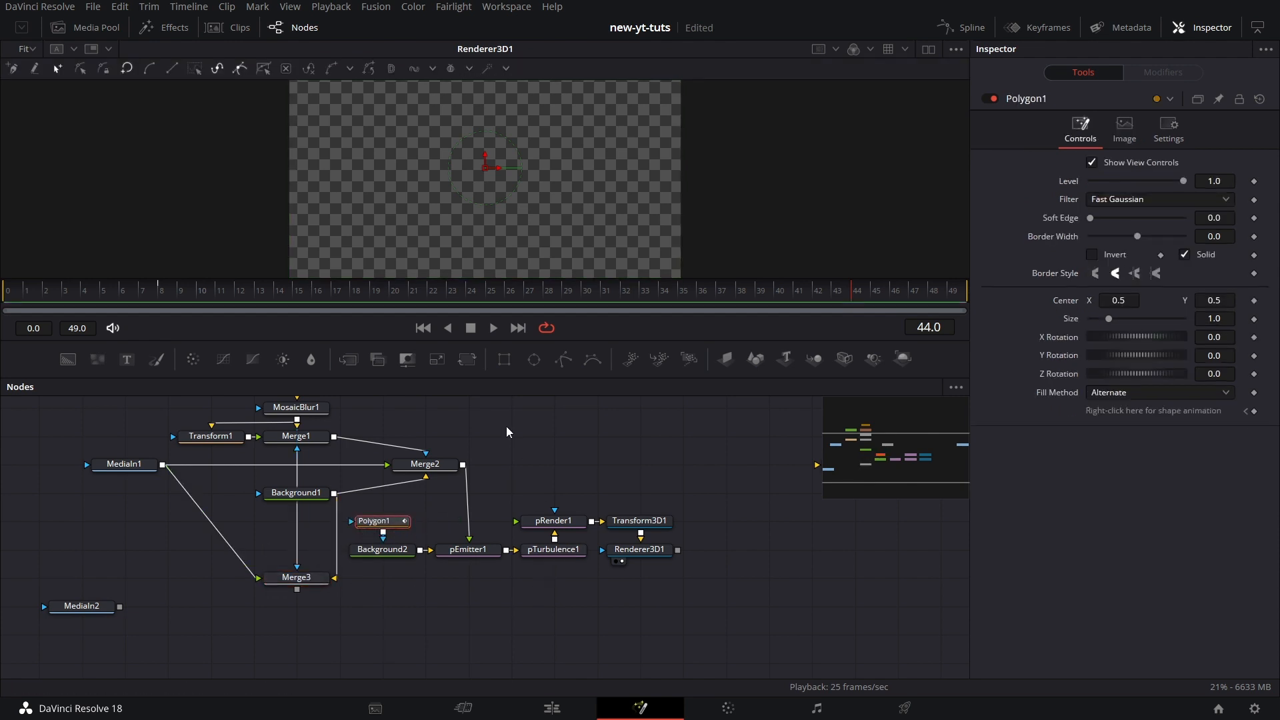
Add a Merge node below Renderer3D1, layering the rendered particles over Merge3's output, and view it at frame 0.
{"action": "left_click_drag", "start_coordinate": [348, 359], "coordinate": [641, 576]}
{"action": "left_click_drag", "start_coordinate": [298, 595], "coordinate": [609, 584]}
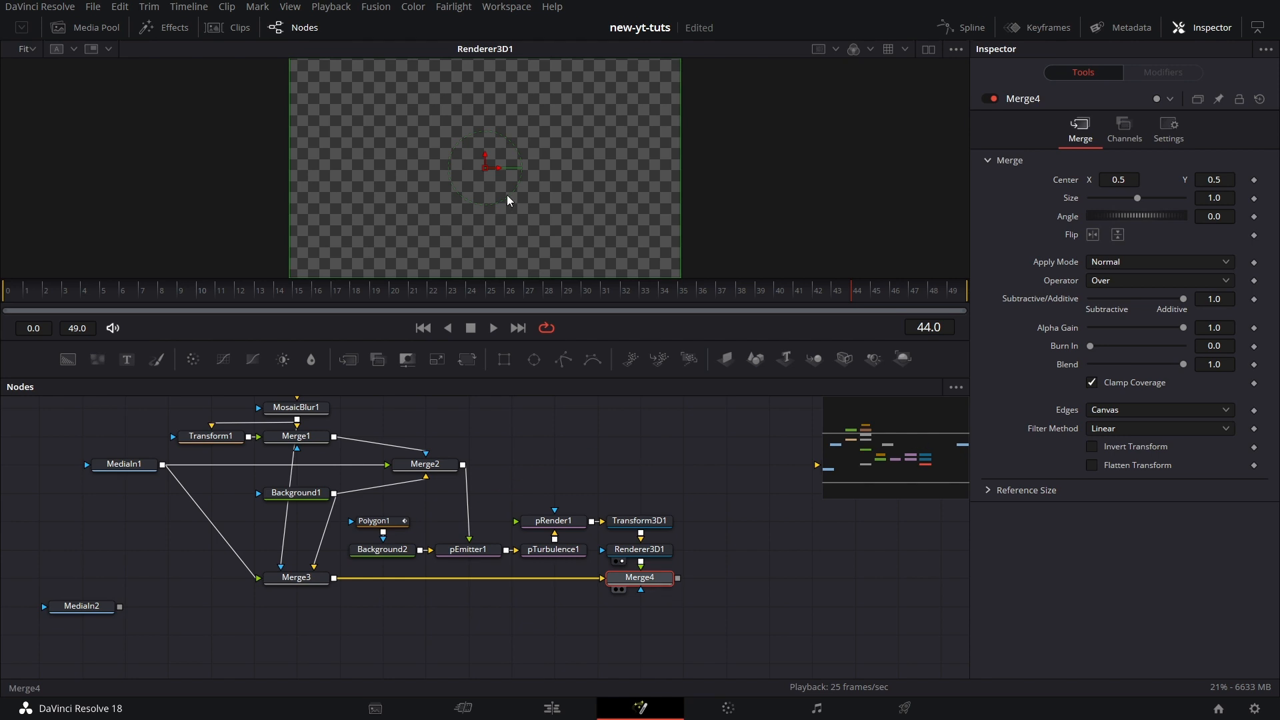
{"action": "key", "text": "1"}
{"action": "left_click", "coordinate": [8, 291]}
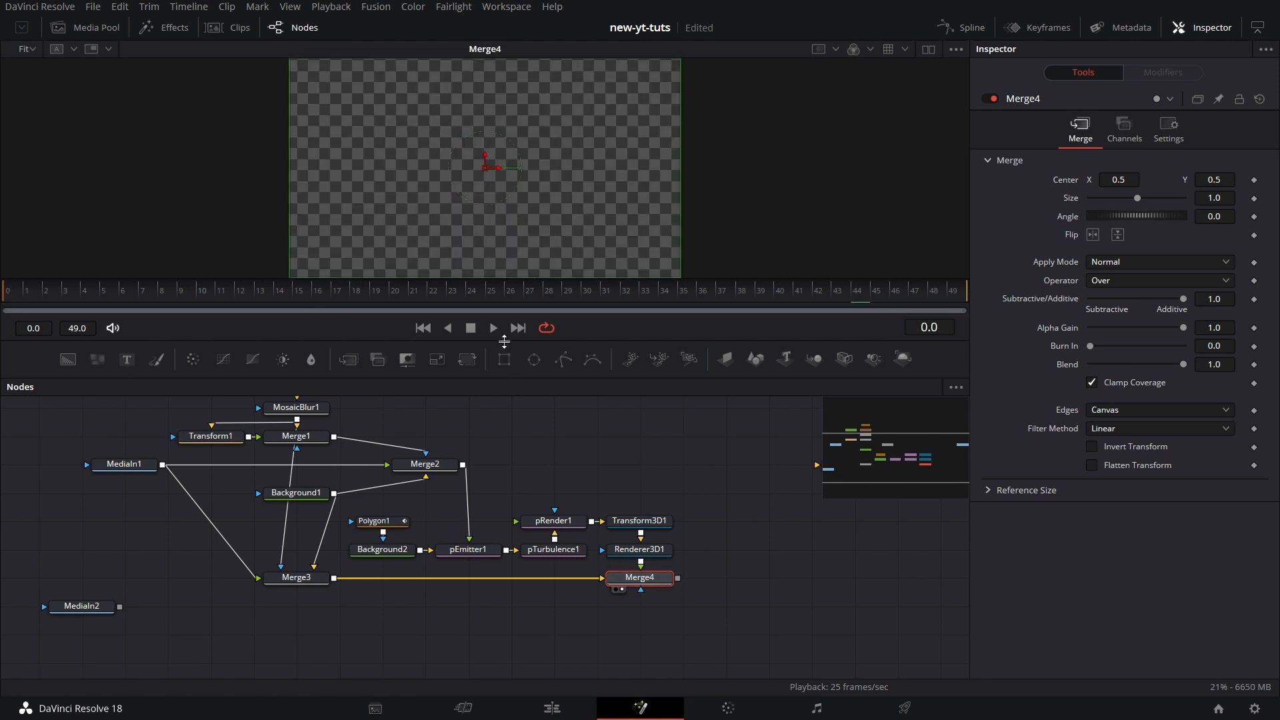
Show Merge3 in the viewer and enable Apply Mask Inverted in its settings.
{"action": "left_click", "coordinate": [298, 580]}
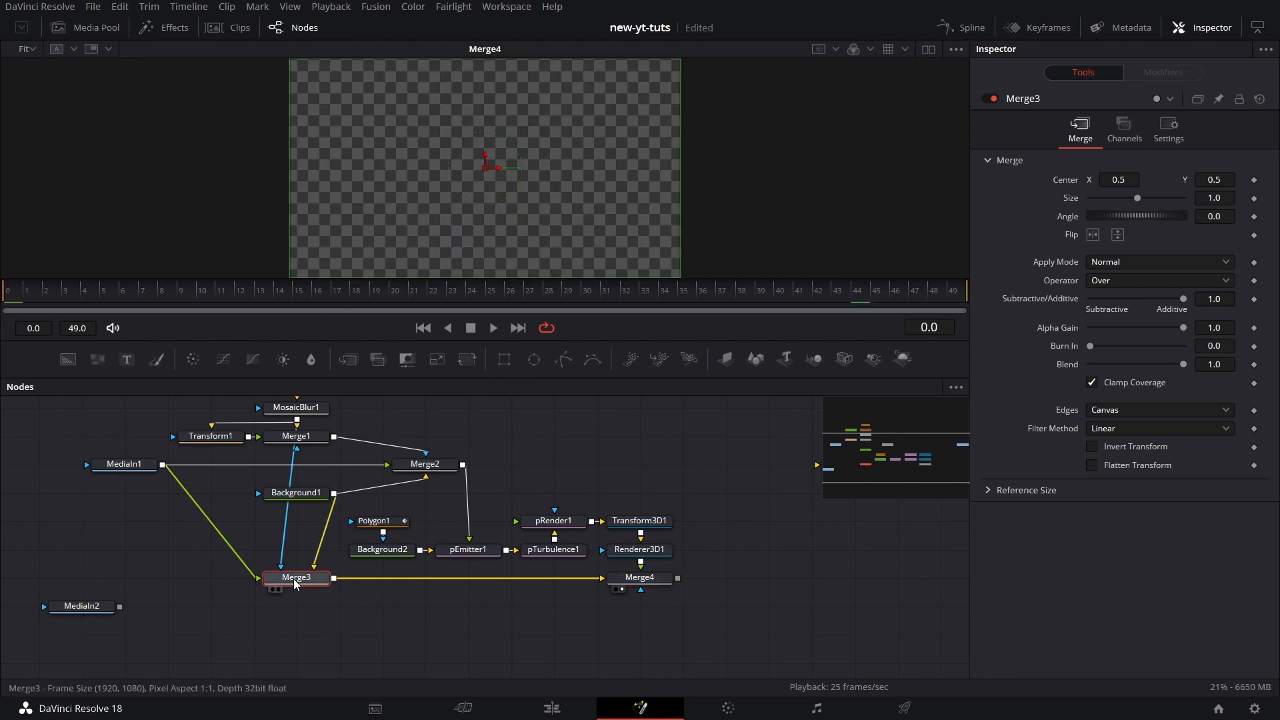
{"action": "key", "text": "1"}
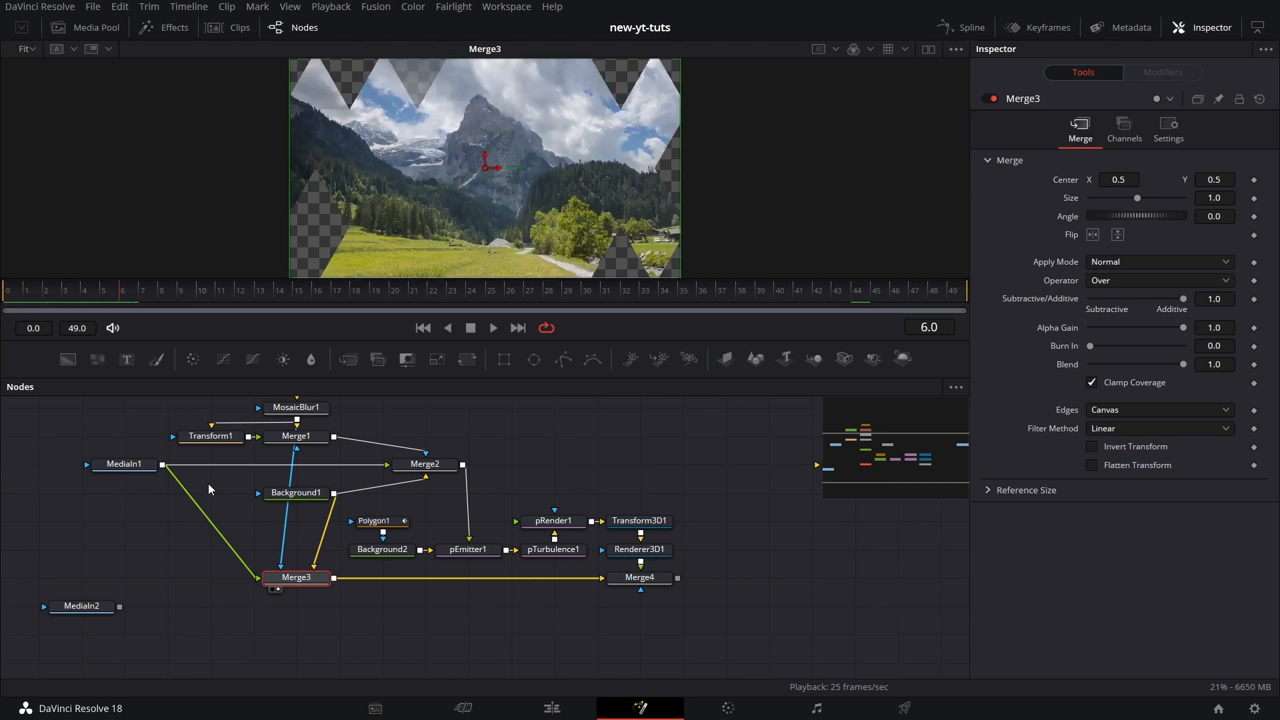
{"action": "left_click", "coordinate": [1168, 128]}
{"action": "left_click", "coordinate": [1091, 225]}
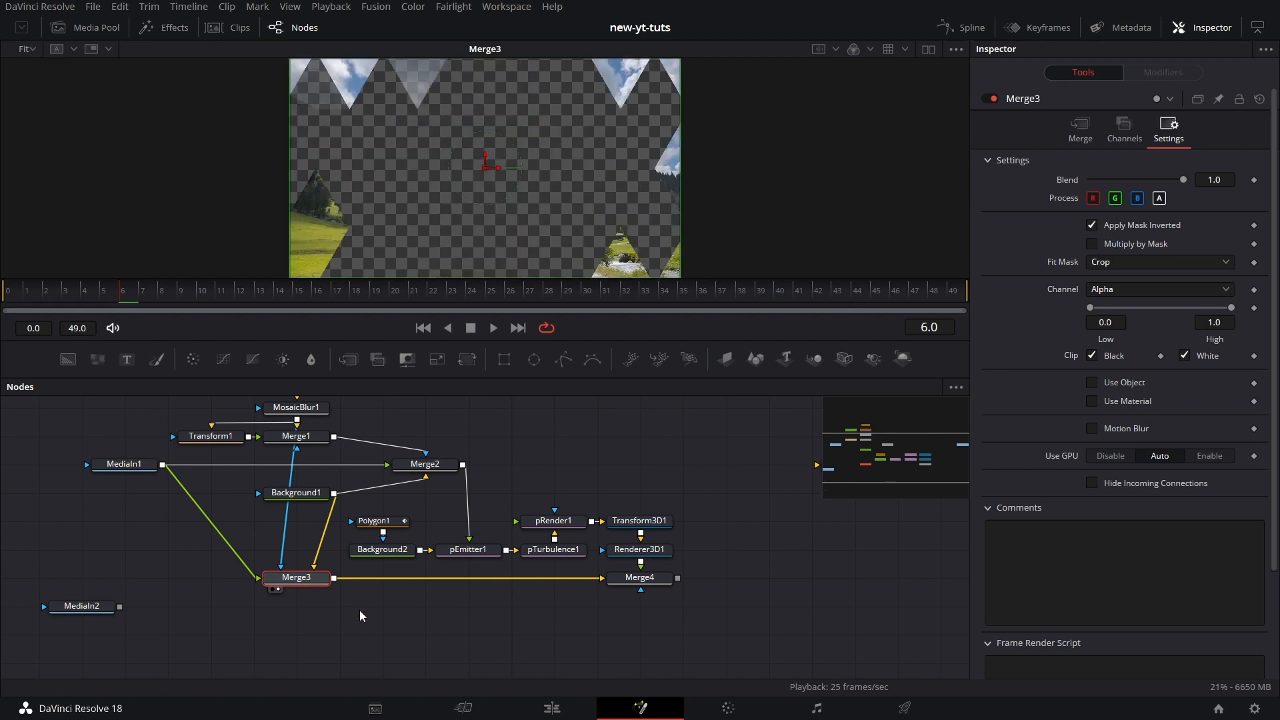
Show Merge4 in the viewer and play the combined animation from frame 0.
{"action": "left_click", "coordinate": [654, 585]}
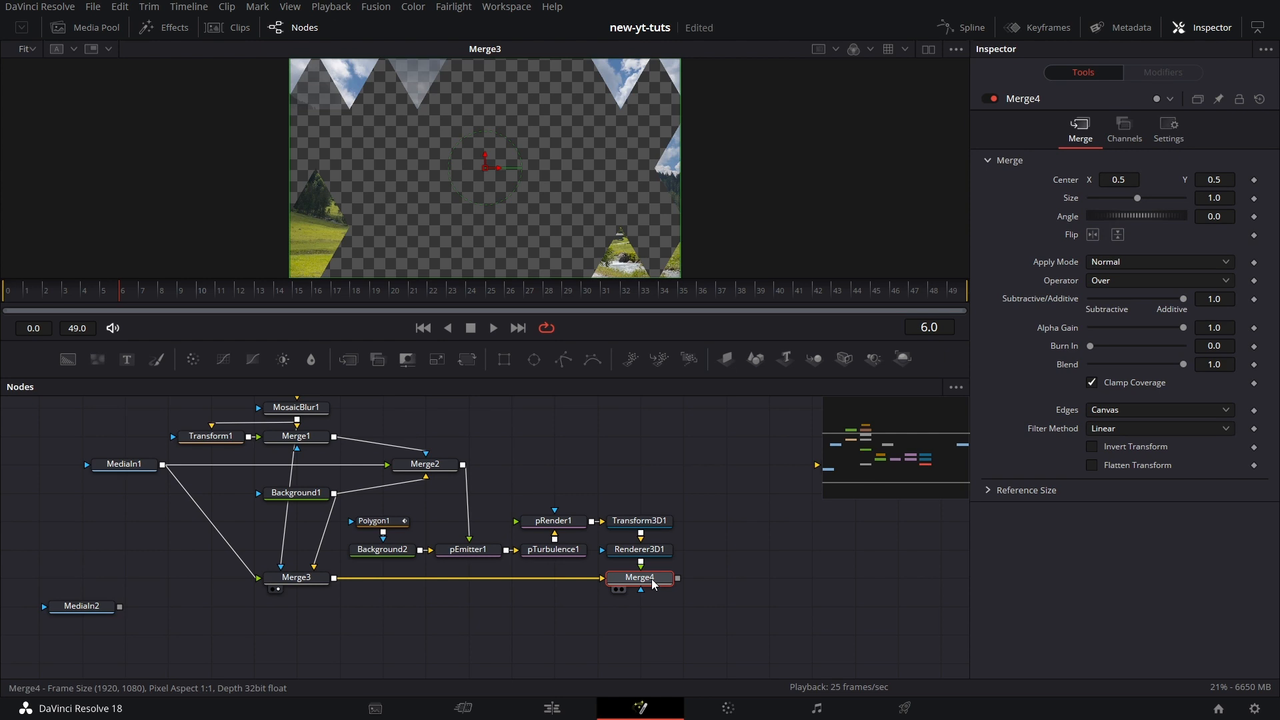
{"action": "key", "text": "1"}
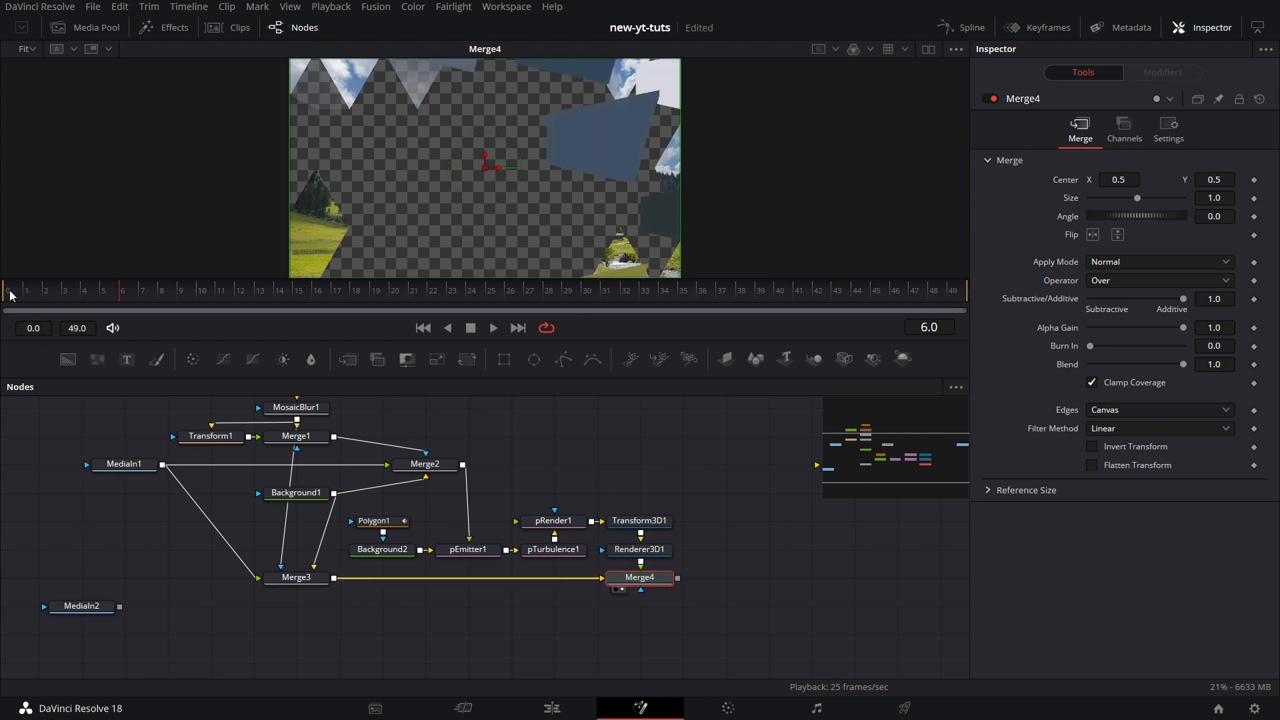
{"action": "left_click", "coordinate": [11, 295]}
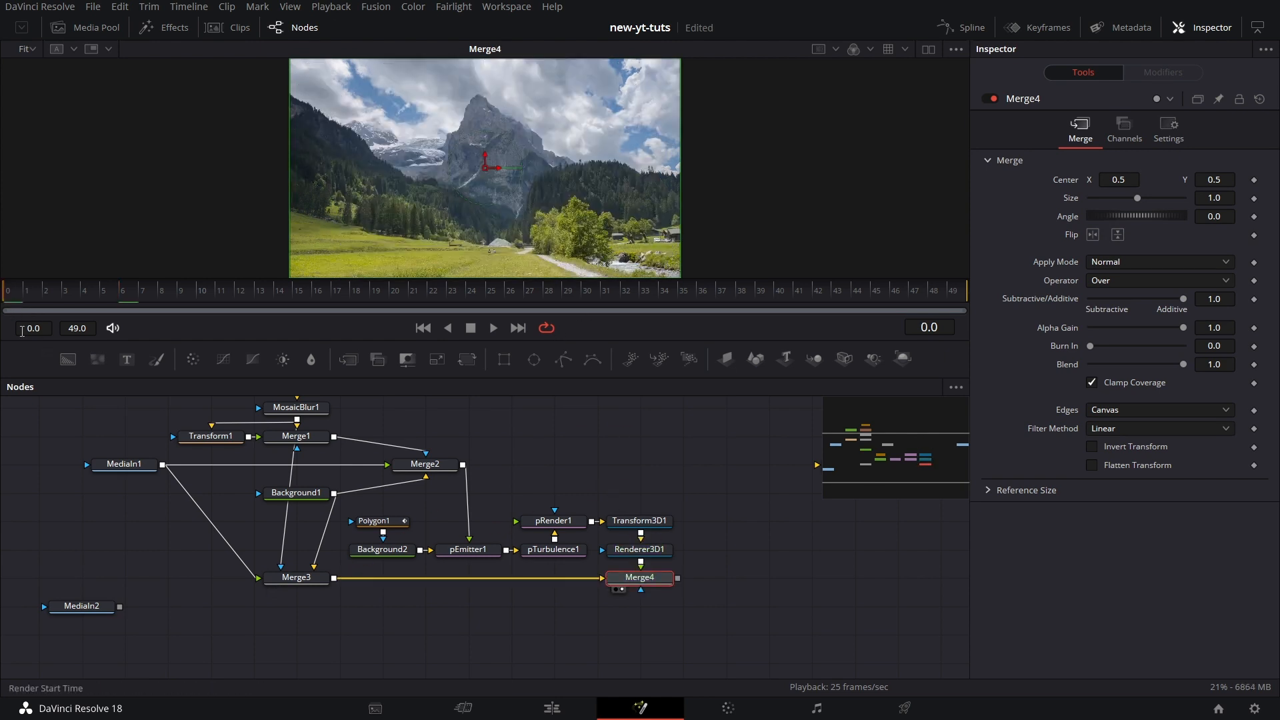
{"action": "left_click", "coordinate": [494, 328]}
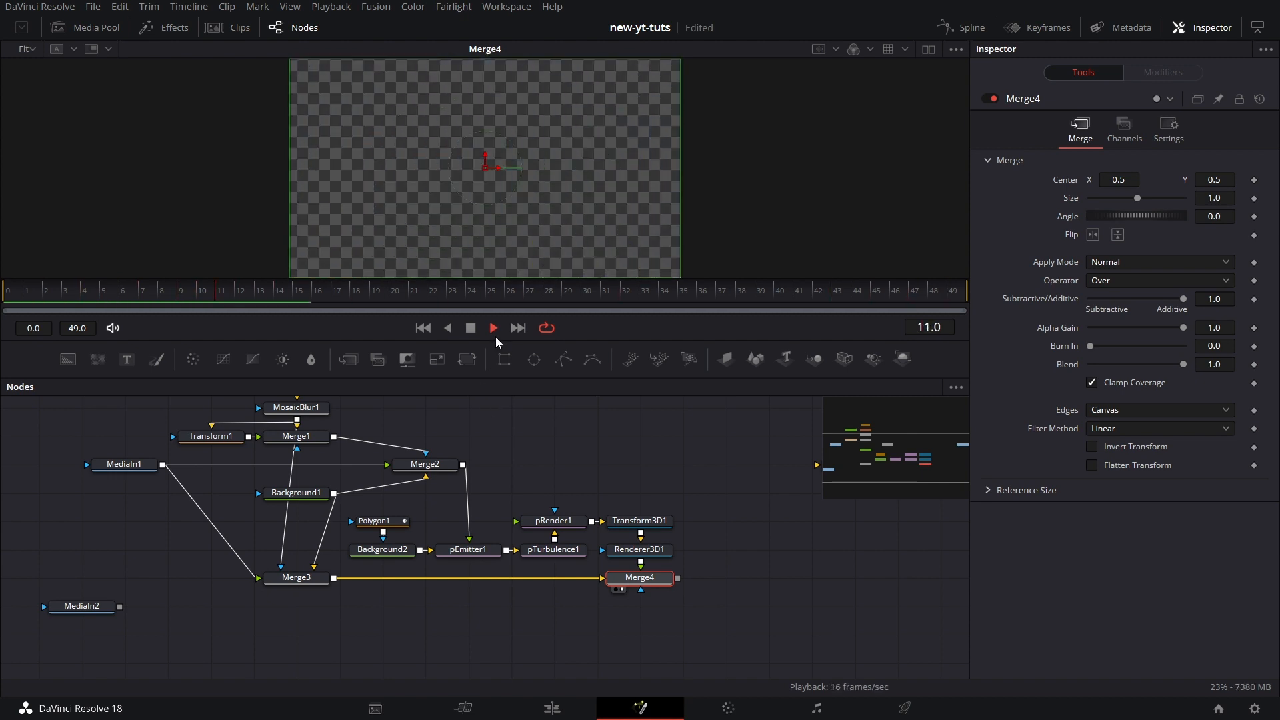
Set pEmitter1's Velocity to 0.75 and stop the playback.
{"action": "left_click", "coordinate": [468, 549]}
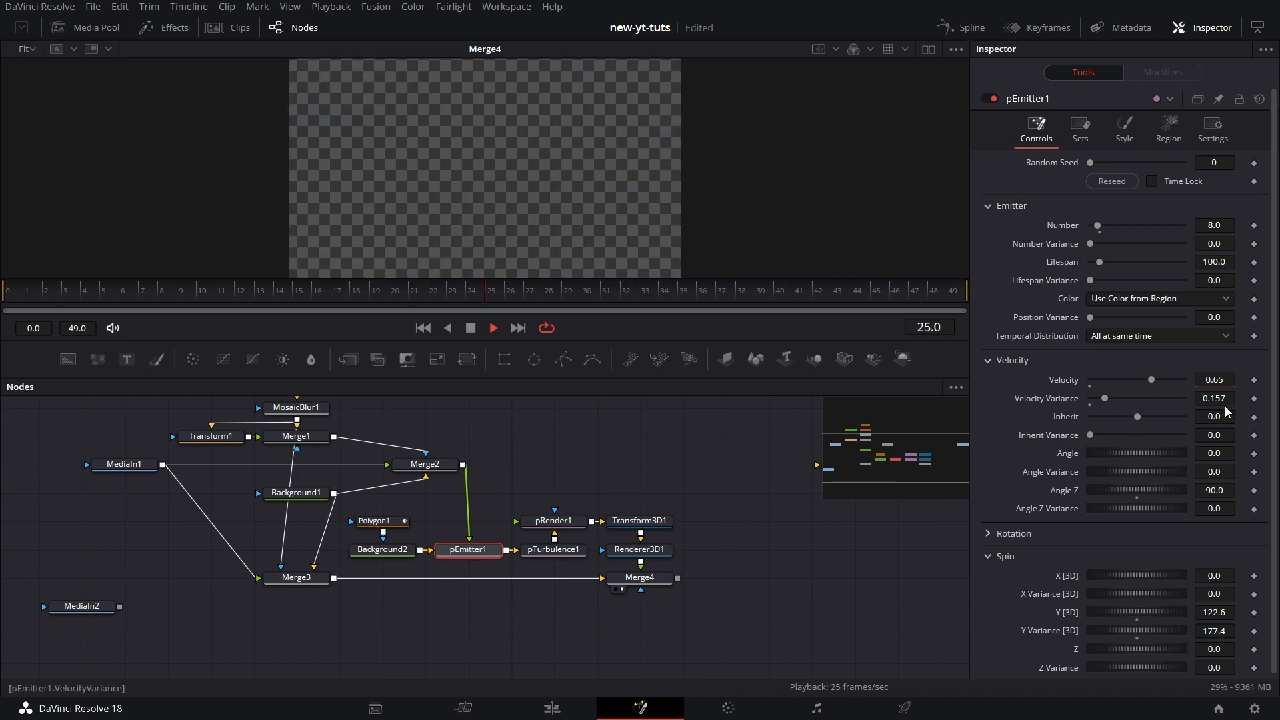
{"action": "left_click", "coordinate": [1220, 383]}
{"action": "key", "text": "BackSpace"}
{"action": "type", "text": "7"}
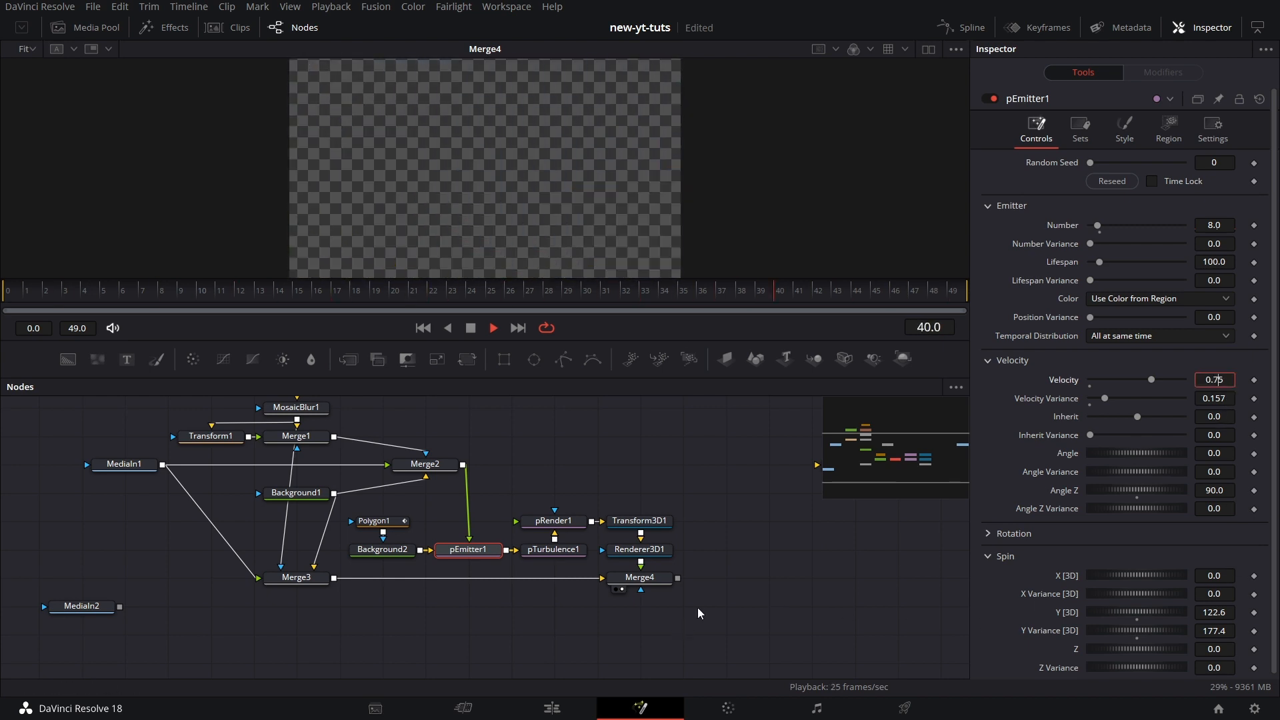
{"action": "key", "text": "Return"}
{"action": "scroll", "coordinate": [756, 590], "scroll_direction": "up", "scroll_amount": 2}
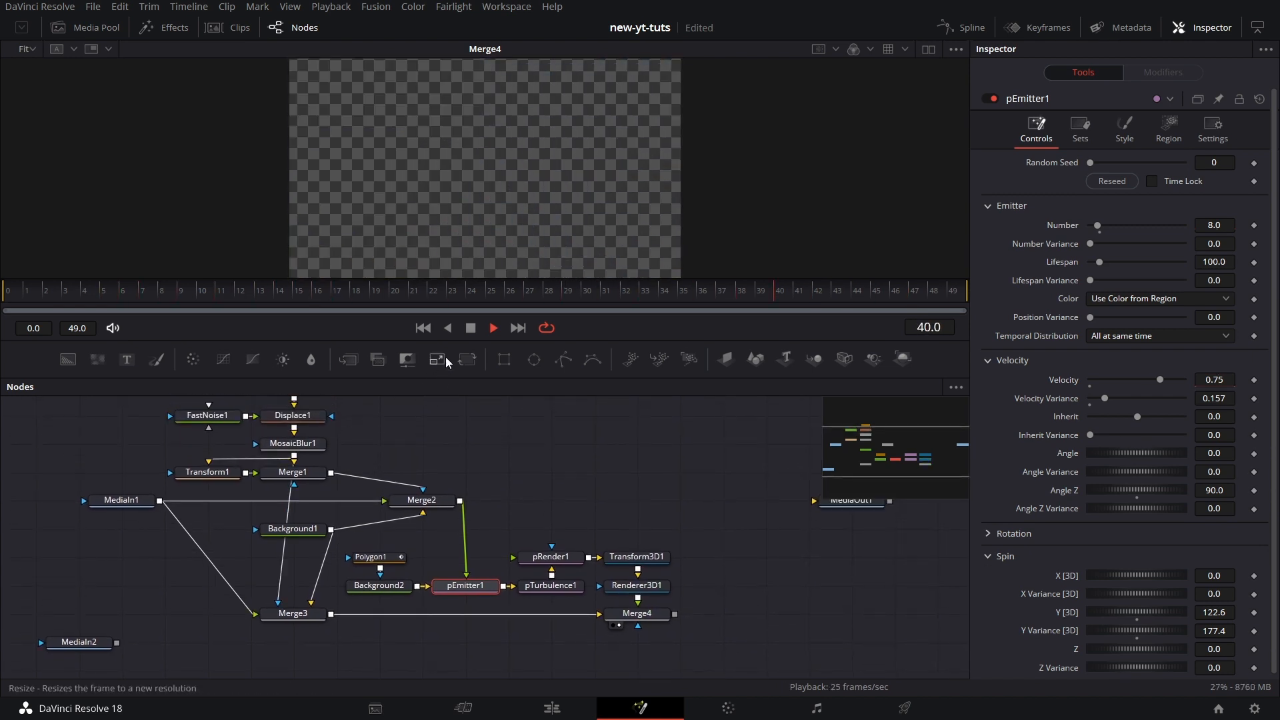
{"action": "left_click", "coordinate": [470, 327]}
Merge the Merge4 output over MediaIn2, then connect the new merge to MediaOut1 placed beside it.
{"action": "scroll", "coordinate": [706, 545], "scroll_direction": "down", "scroll_amount": 3}
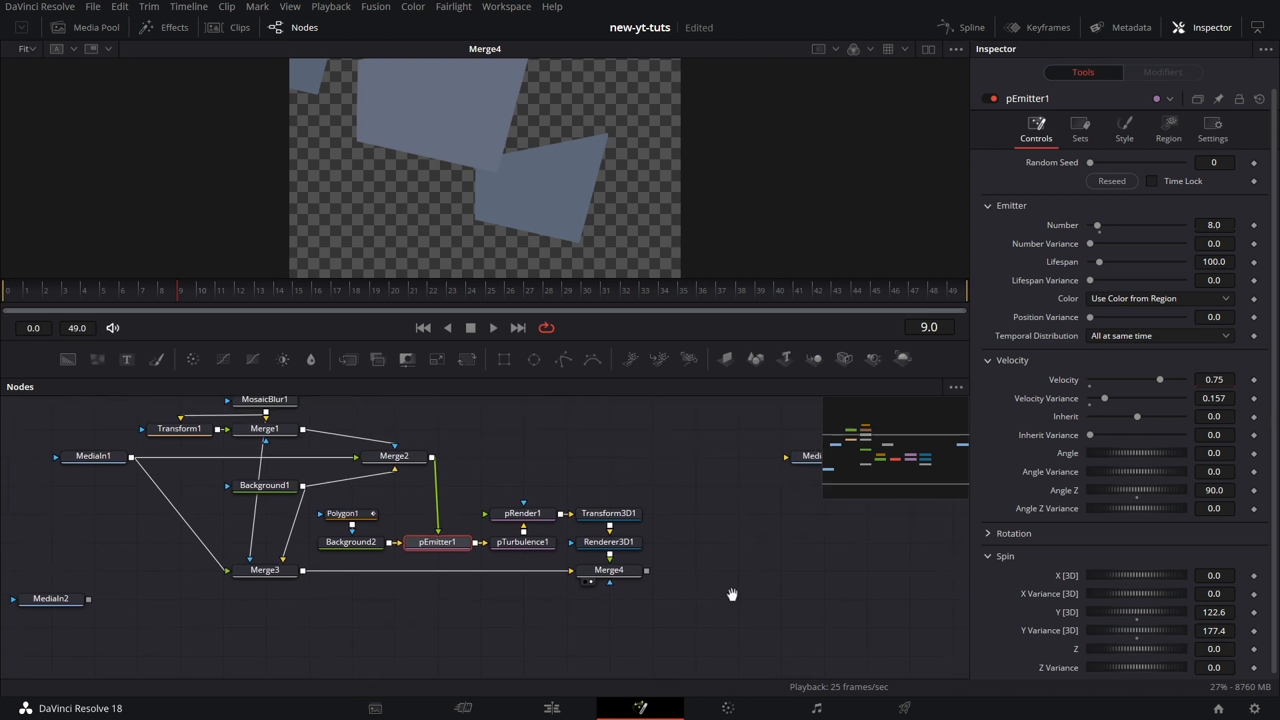
{"action": "left_click_drag", "start_coordinate": [646, 570], "coordinate": [88, 599]}
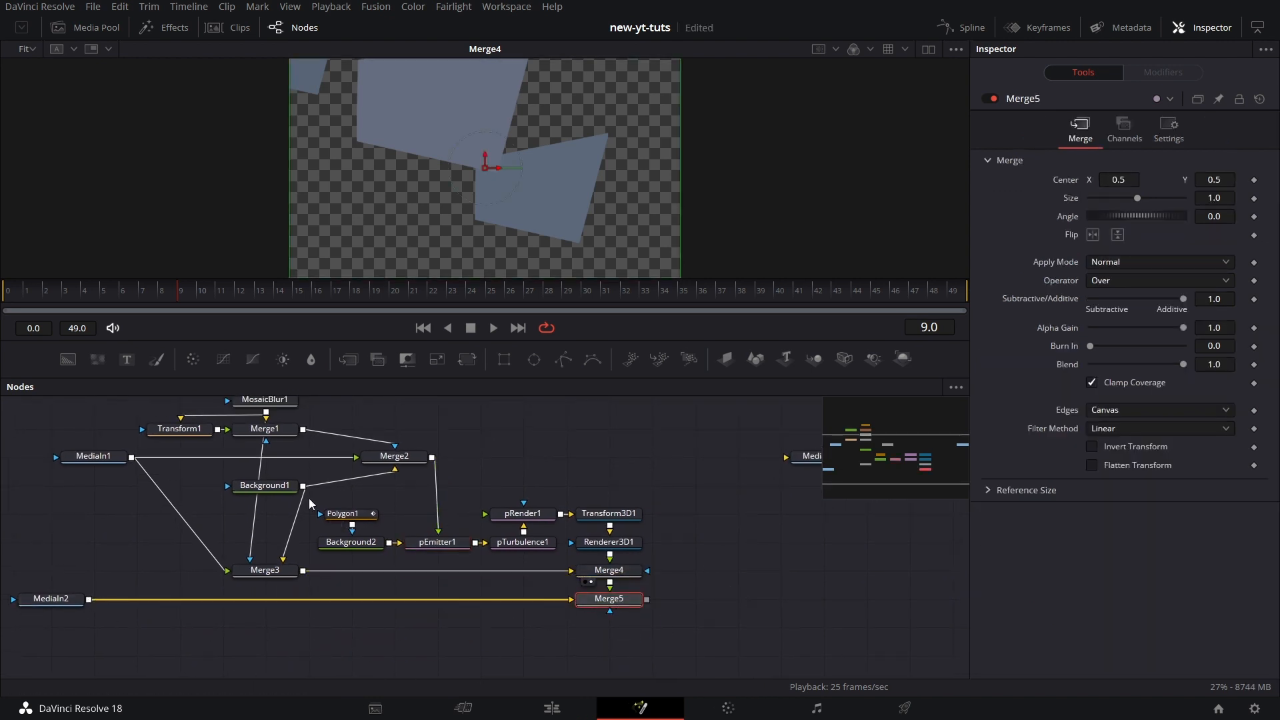
{"action": "left_click_drag", "start_coordinate": [806, 457], "coordinate": [763, 598]}
{"action": "left_click_drag", "start_coordinate": [647, 600], "coordinate": [747, 601]}
{"action": "left_click_drag", "start_coordinate": [712, 520], "coordinate": [804, 536]}
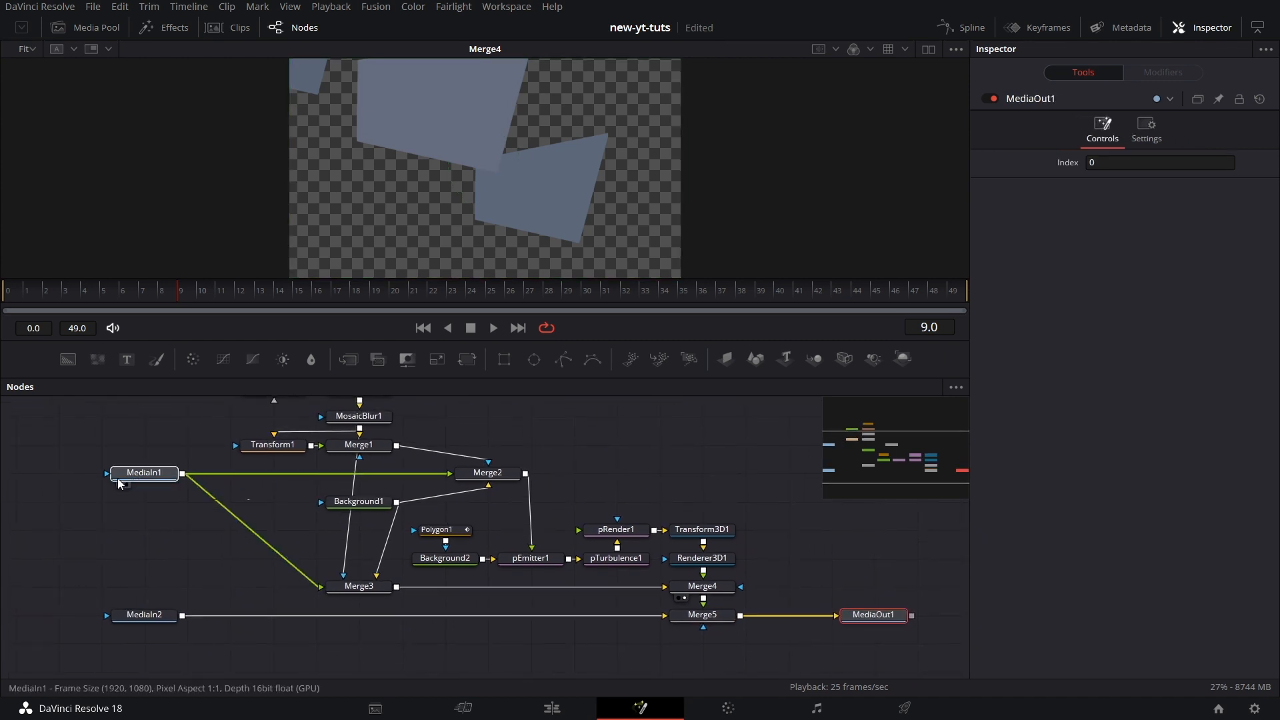
Move MediaIn1 farther from the graph and route its connections to Merge2 and Merge3 through a shared pipe router.
{"action": "left_click_drag", "start_coordinate": [122, 476], "coordinate": [78, 476]}
{"action": "left_click", "coordinate": [210, 475], "text": "alt"}
{"action": "left_click_drag", "start_coordinate": [222, 477], "coordinate": [291, 584]}
{"action": "left_click_drag", "start_coordinate": [211, 474], "coordinate": [274, 474]}
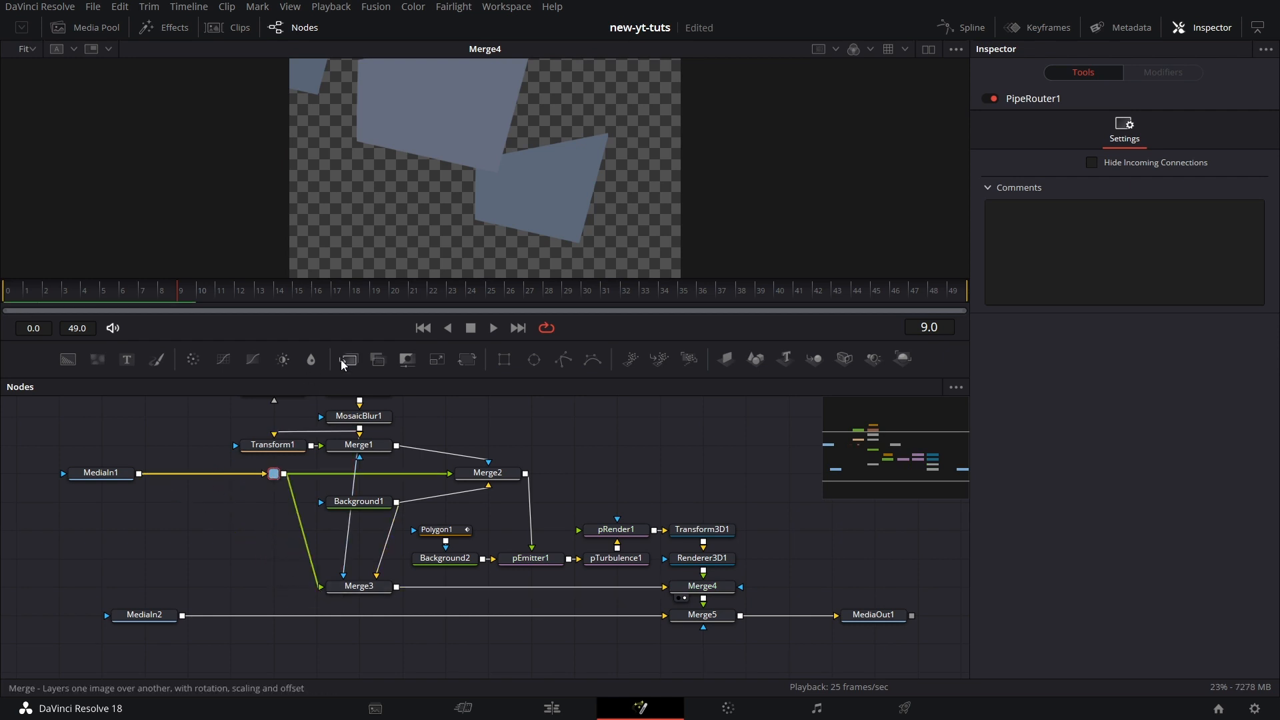
Insert one Merge node after MediaIn1 and another after MediaIn2, aligning them vertically.
{"action": "left_click_drag", "start_coordinate": [344, 366], "coordinate": [195, 472]}
{"action": "left_click_drag", "start_coordinate": [355, 366], "coordinate": [231, 614]}
{"action": "left_click", "coordinate": [82, 611]}
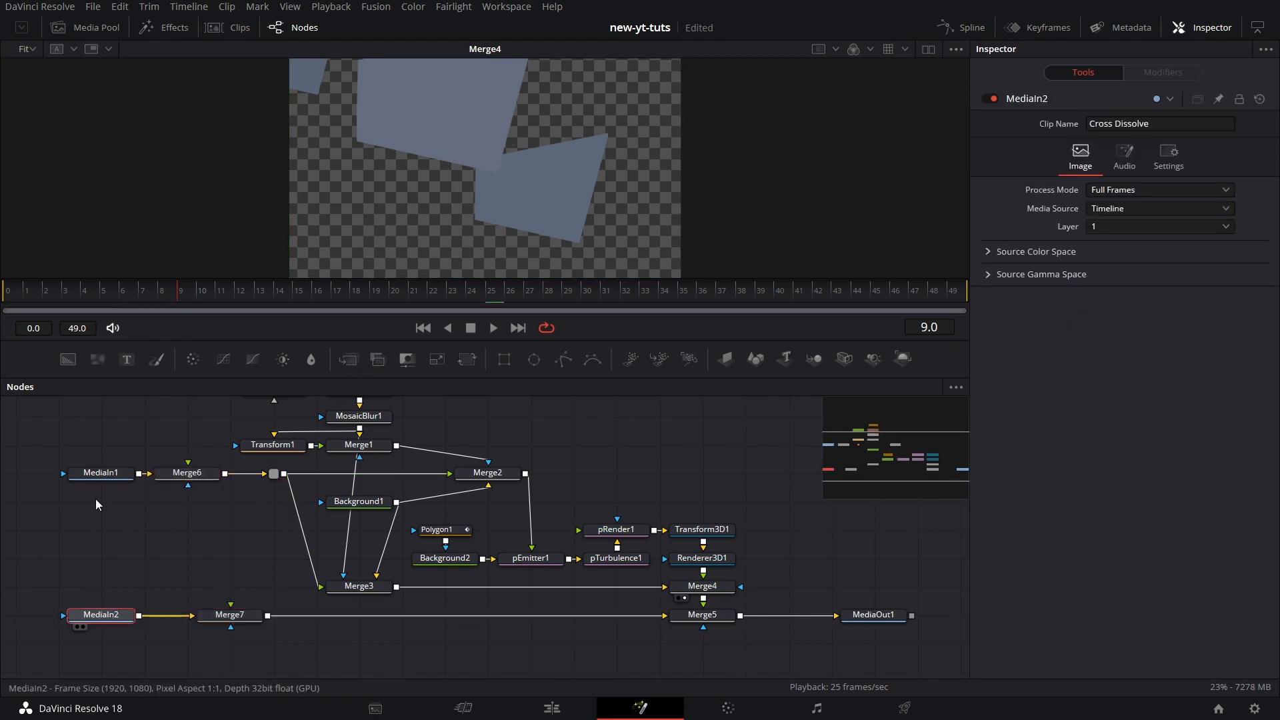
{"action": "left_click_drag", "start_coordinate": [87, 475], "coordinate": [46, 476]}
{"action": "left_click_drag", "start_coordinate": [170, 478], "coordinate": [205, 478]}
Add a Background node feeding both Merge6 and Merge7, and swap each merge's inputs so the clips sit over it.
{"action": "left_click_drag", "start_coordinate": [70, 363], "coordinate": [247, 483]}
{"action": "left_click_drag", "start_coordinate": [231, 548], "coordinate": [230, 604]}
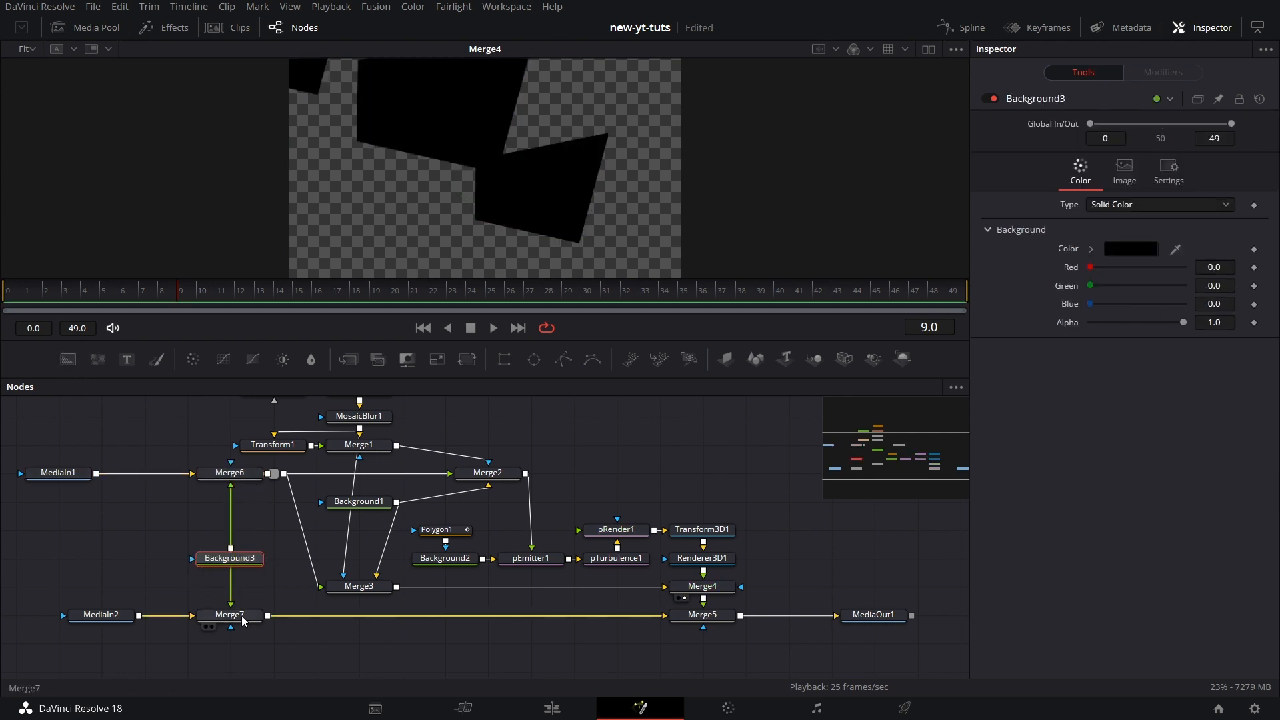
{"action": "right_click", "coordinate": [244, 619]}
{"action": "left_click", "coordinate": [310, 442]}
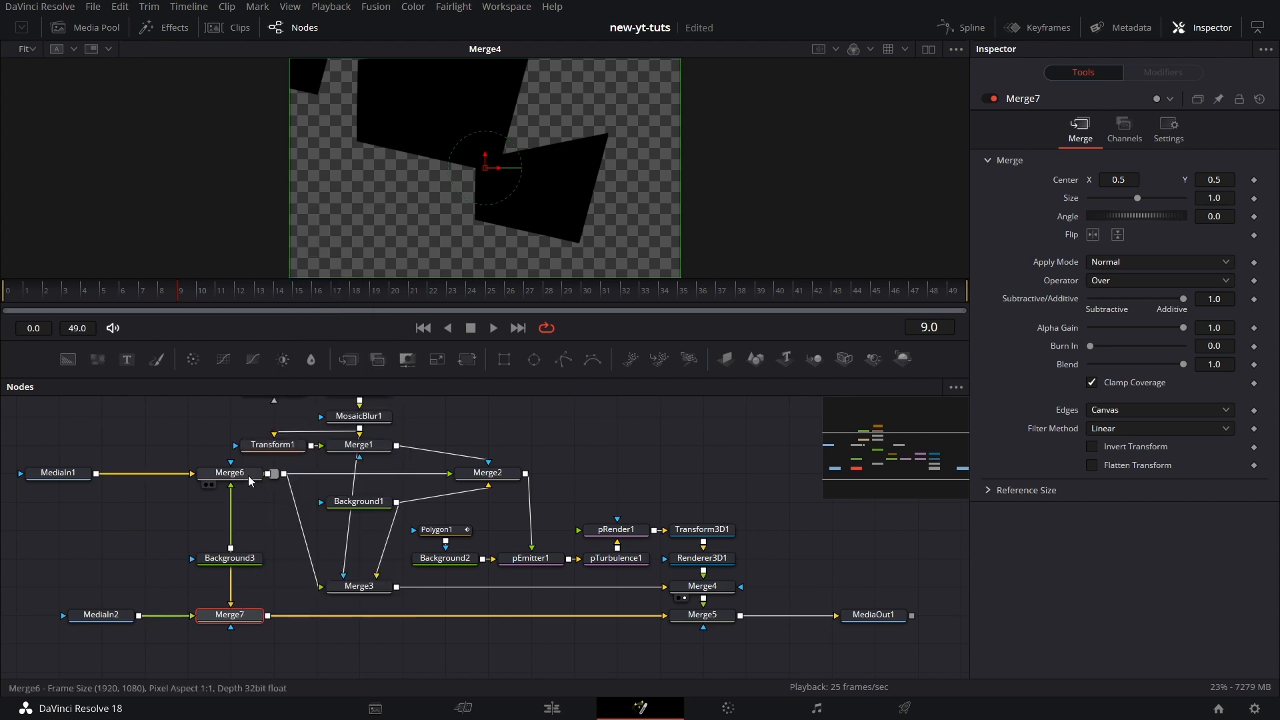
{"action": "right_click", "coordinate": [252, 474]}
{"action": "left_click", "coordinate": [330, 304]}
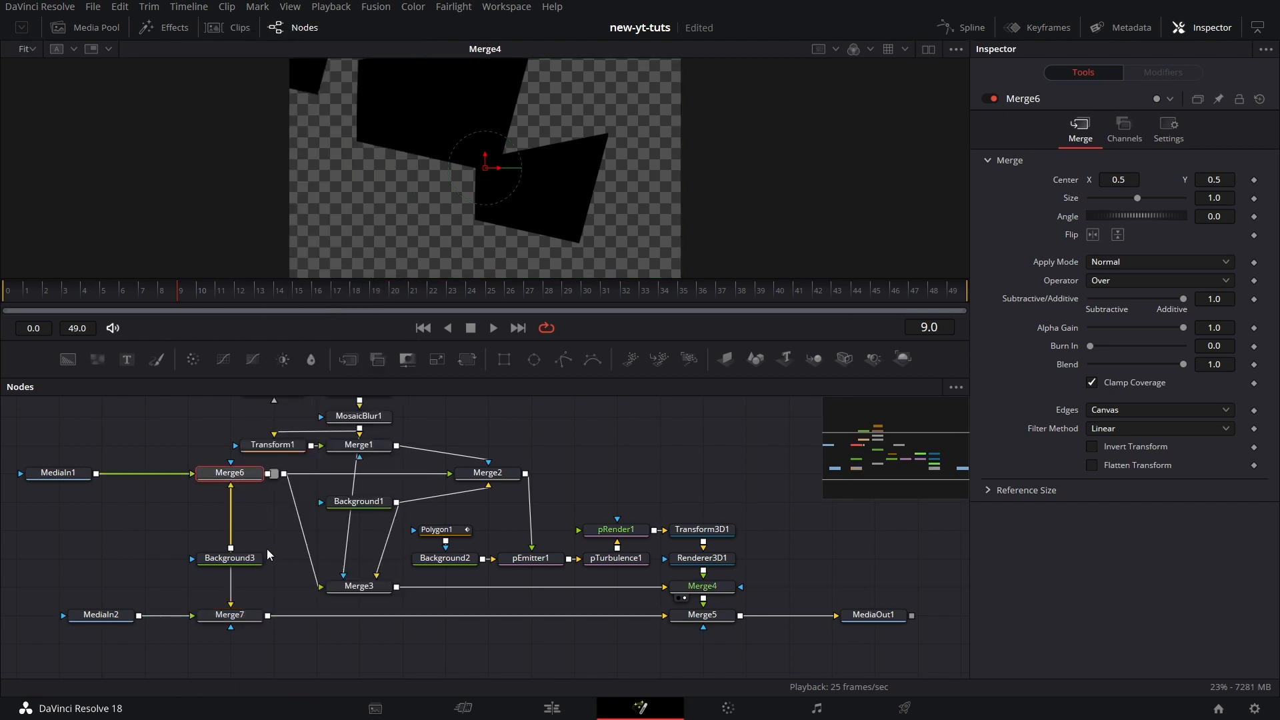
Compact the graph by placing FastNoise1 beside Displace1, Ellipse1 beneath Displace1, and moving MediaIn1 and MediaOut1 nearer the other nodes.
{"action": "scroll", "coordinate": [278, 584], "scroll_direction": "up", "scroll_amount": 5}
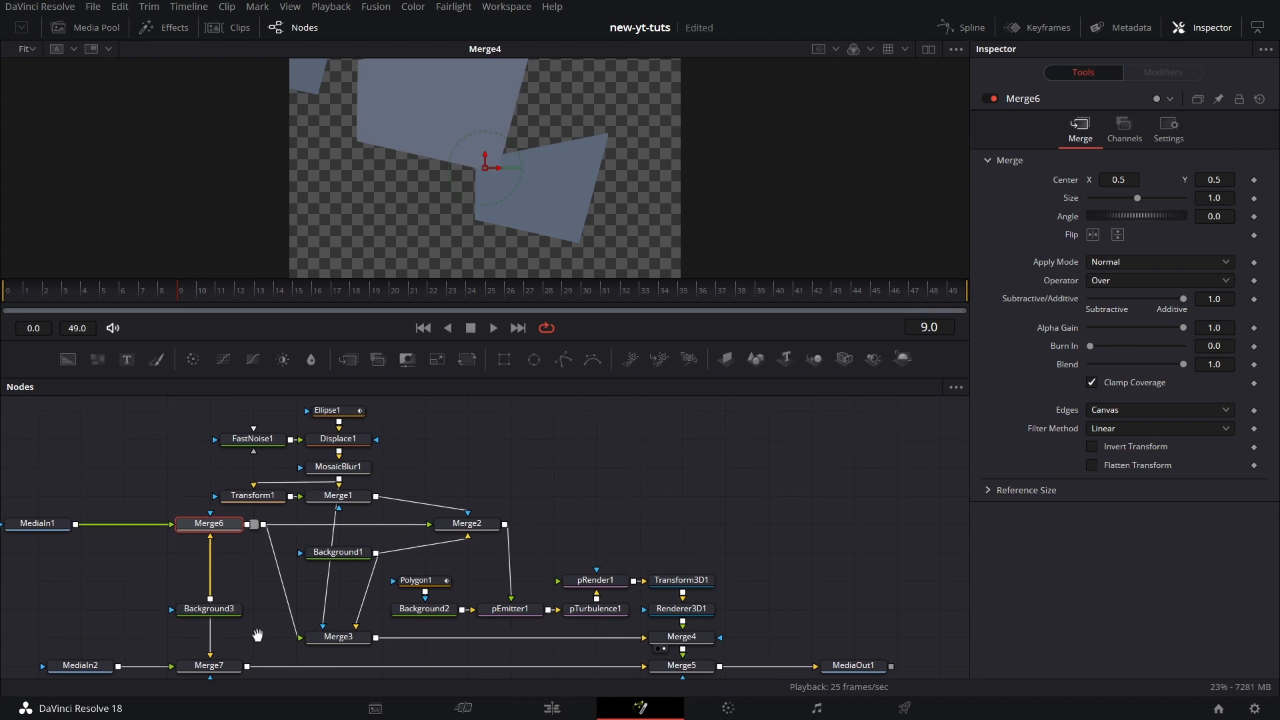
{"action": "left_click_drag", "start_coordinate": [239, 404], "coordinate": [538, 467]}
{"action": "left_click", "coordinate": [366, 456]}
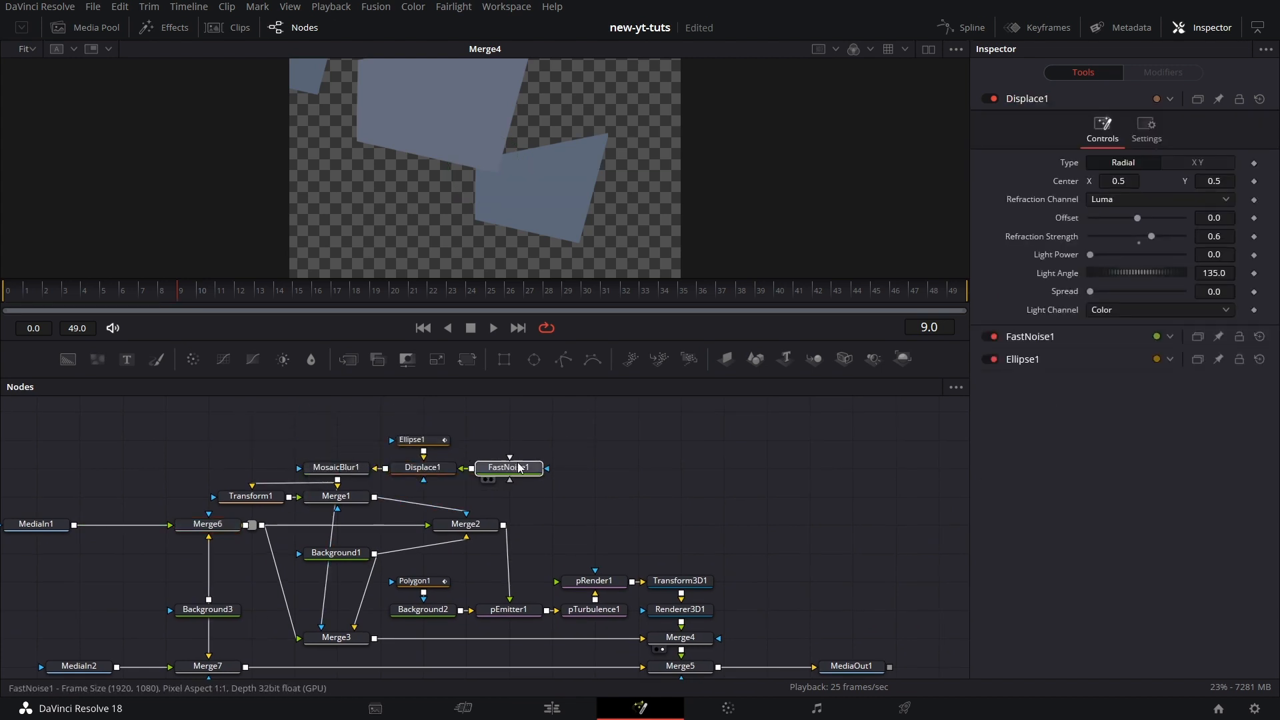
{"action": "left_click_drag", "start_coordinate": [421, 440], "coordinate": [422, 495]}
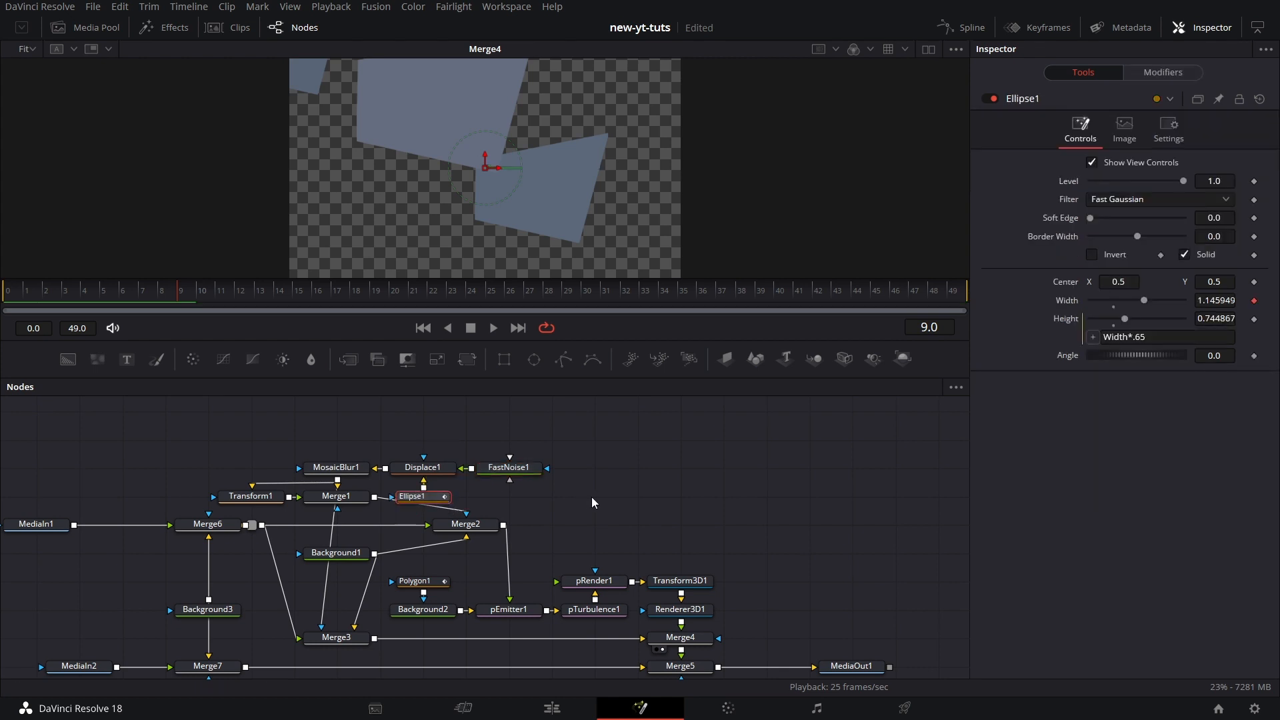
{"action": "scroll", "coordinate": [590, 498], "scroll_direction": "down", "scroll_amount": 2}
{"action": "scroll", "coordinate": [553, 634], "scroll_direction": "right", "scroll_amount": 1}
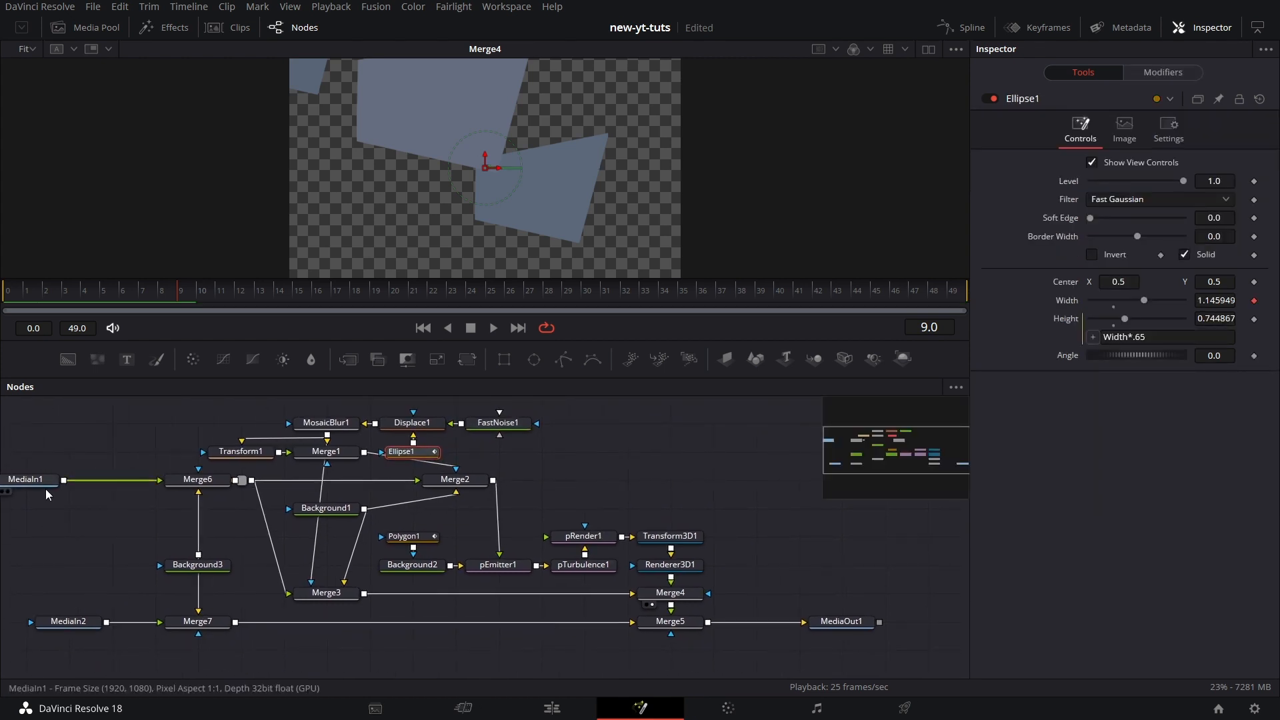
{"action": "left_click_drag", "start_coordinate": [32, 488], "coordinate": [75, 488]}
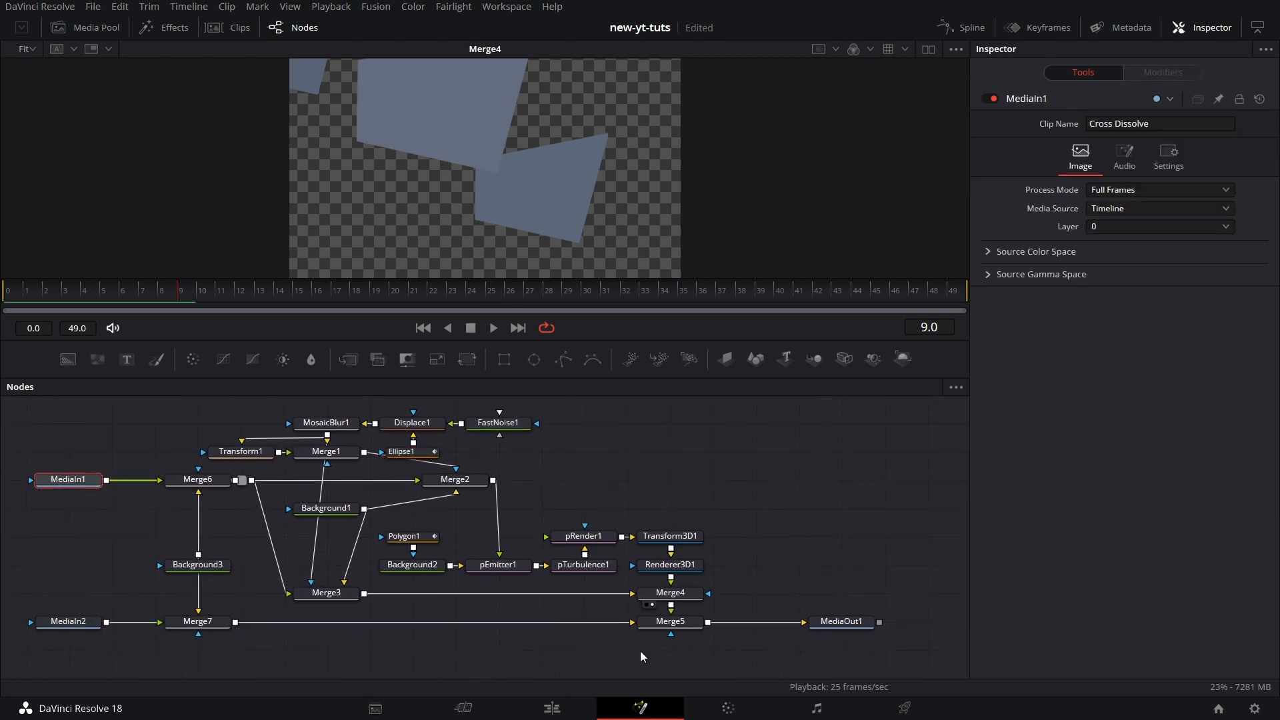
{"action": "left_click_drag", "start_coordinate": [834, 622], "coordinate": [839, 595]}
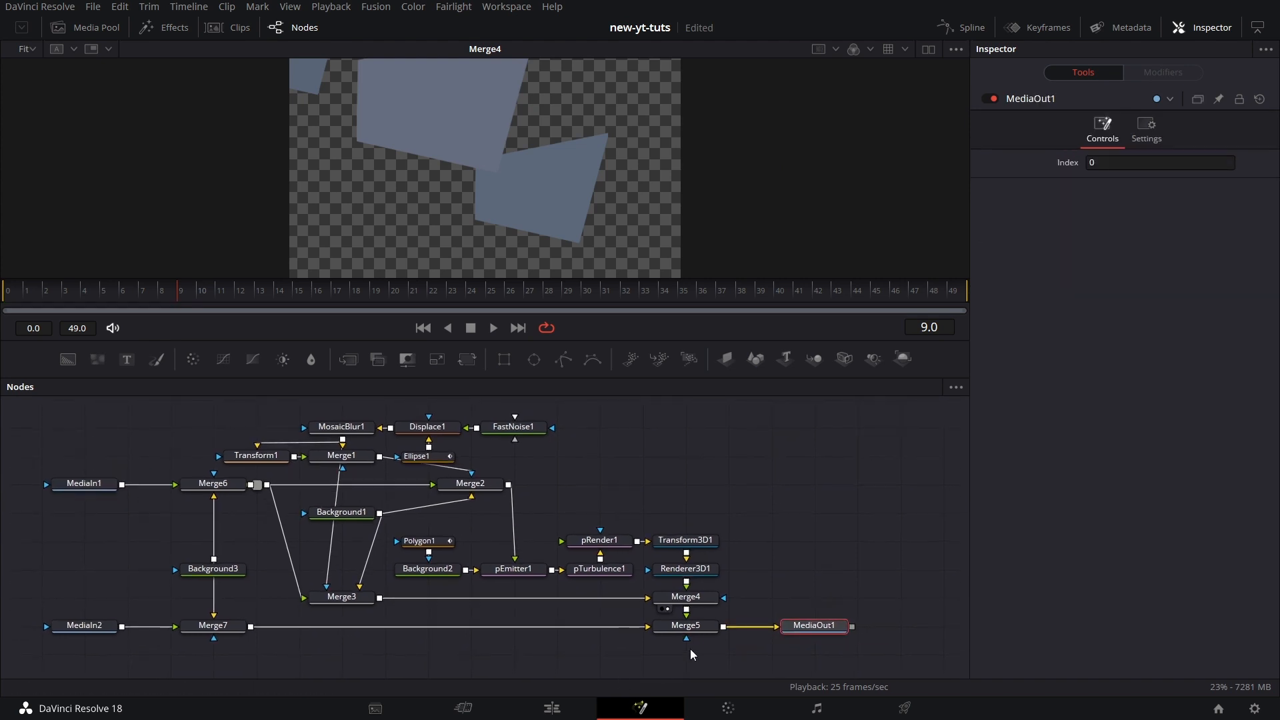
Create a macro from all nodes except MediaIn1, MediaIn2 and MediaOut1, and open its Save As dialog.
{"action": "left_click_drag", "start_coordinate": [173, 411], "coordinate": [686, 645]}
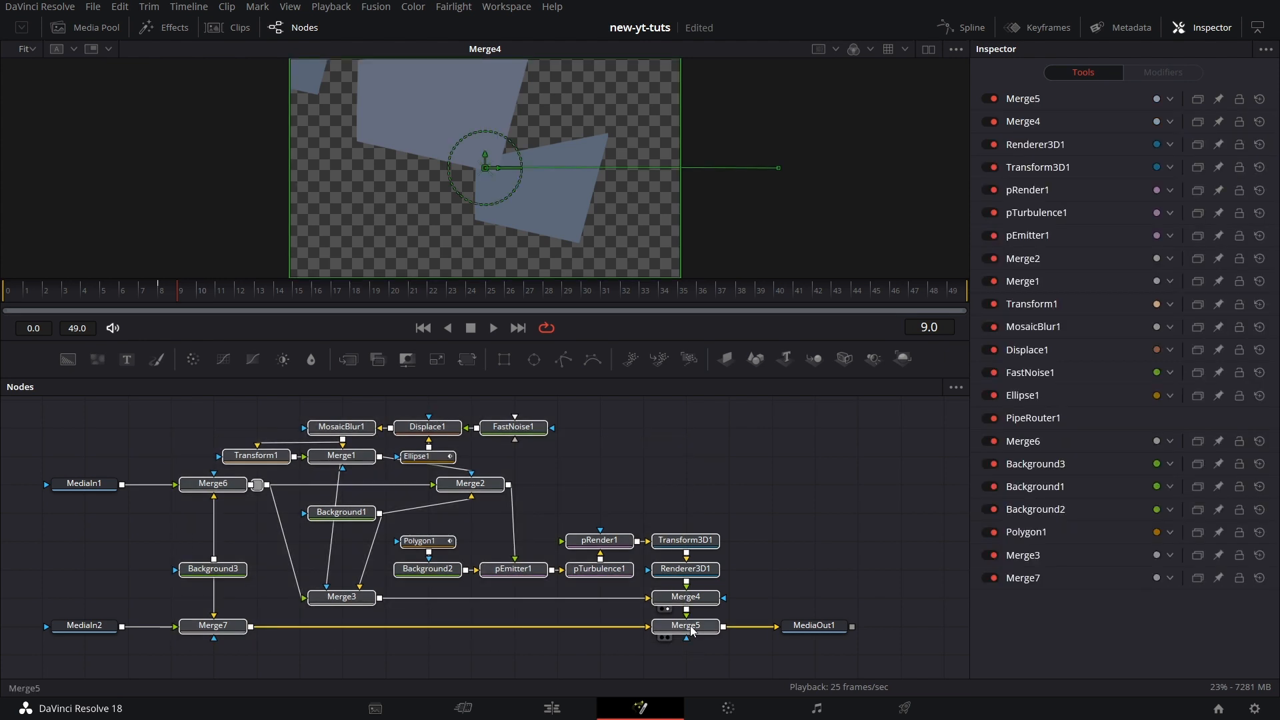
{"action": "right_click", "coordinate": [690, 627]}
{"action": "mouse_move", "coordinate": [794, 384]}
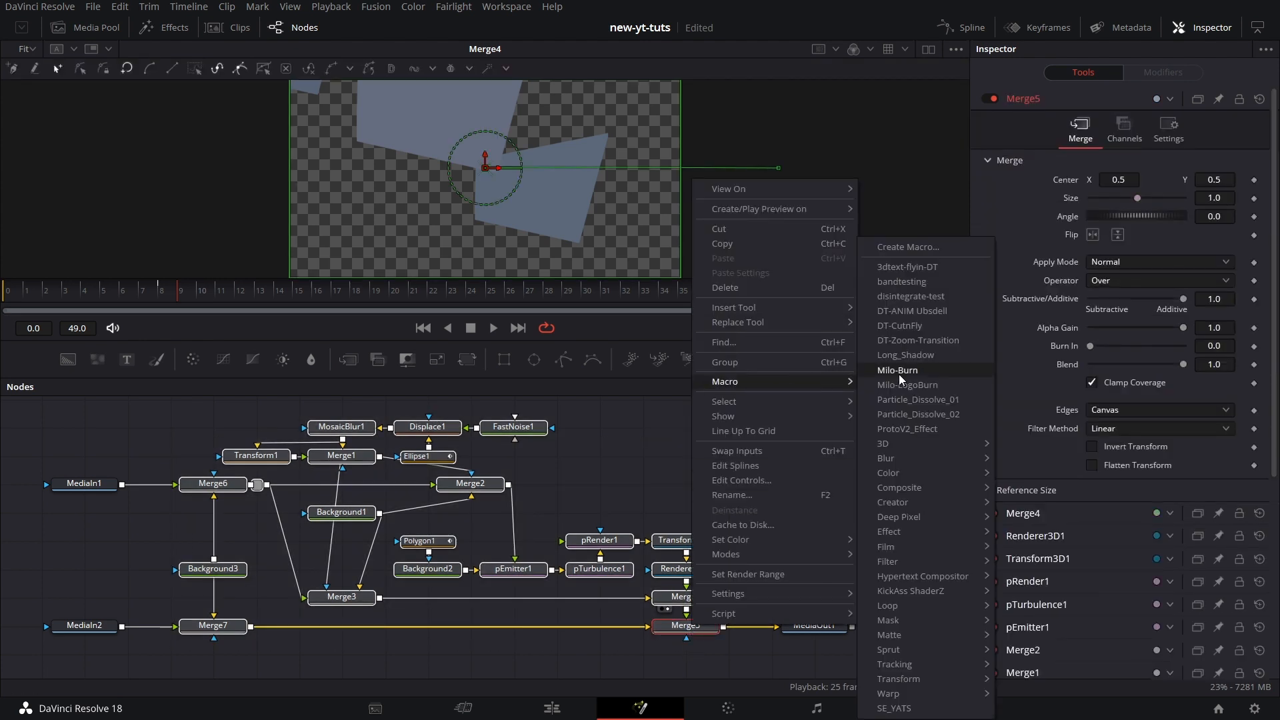
{"action": "left_click", "coordinate": [938, 249]}
{"action": "left_click", "coordinate": [96, 82]}
{"action": "left_click", "coordinate": [138, 155]}
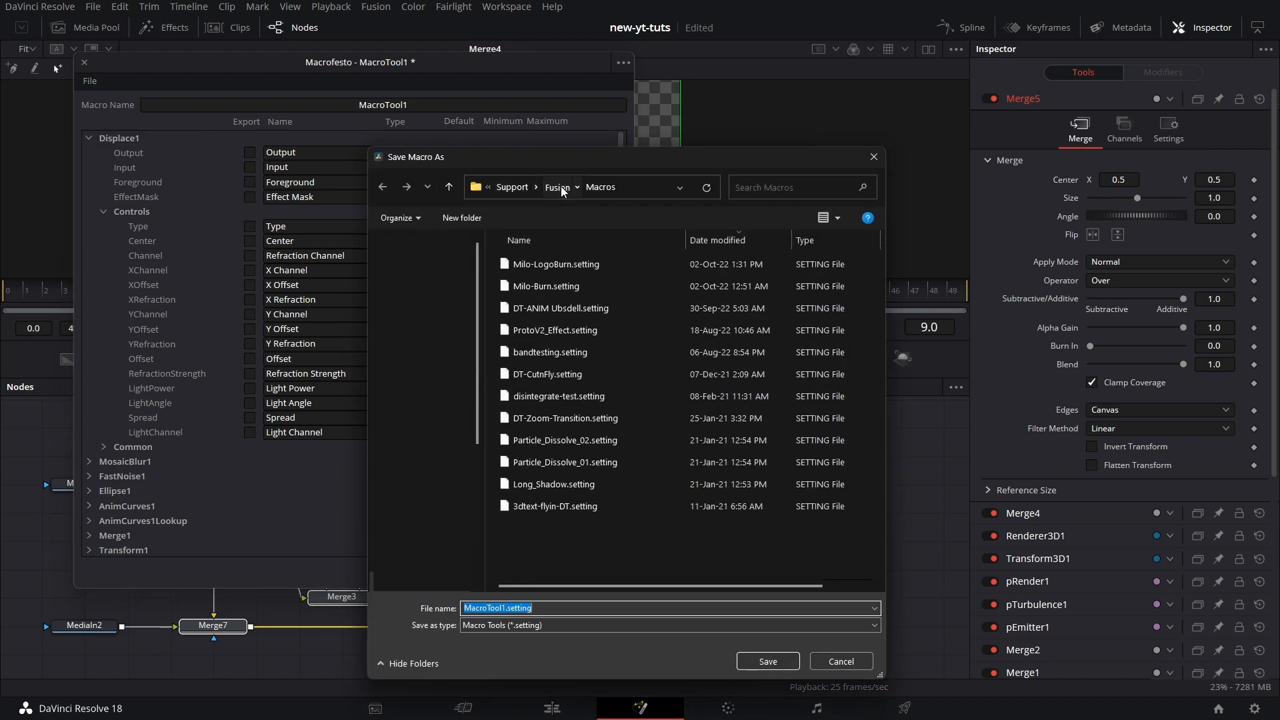
Choose the Fusion Templates > Edit > Transitions folder as the macro's save location.
{"action": "left_click", "coordinate": [561, 186]}
{"action": "scroll", "coordinate": [563, 560], "scroll_direction": "down", "scroll_amount": 1}
{"action": "double_click", "coordinate": [559, 573]}
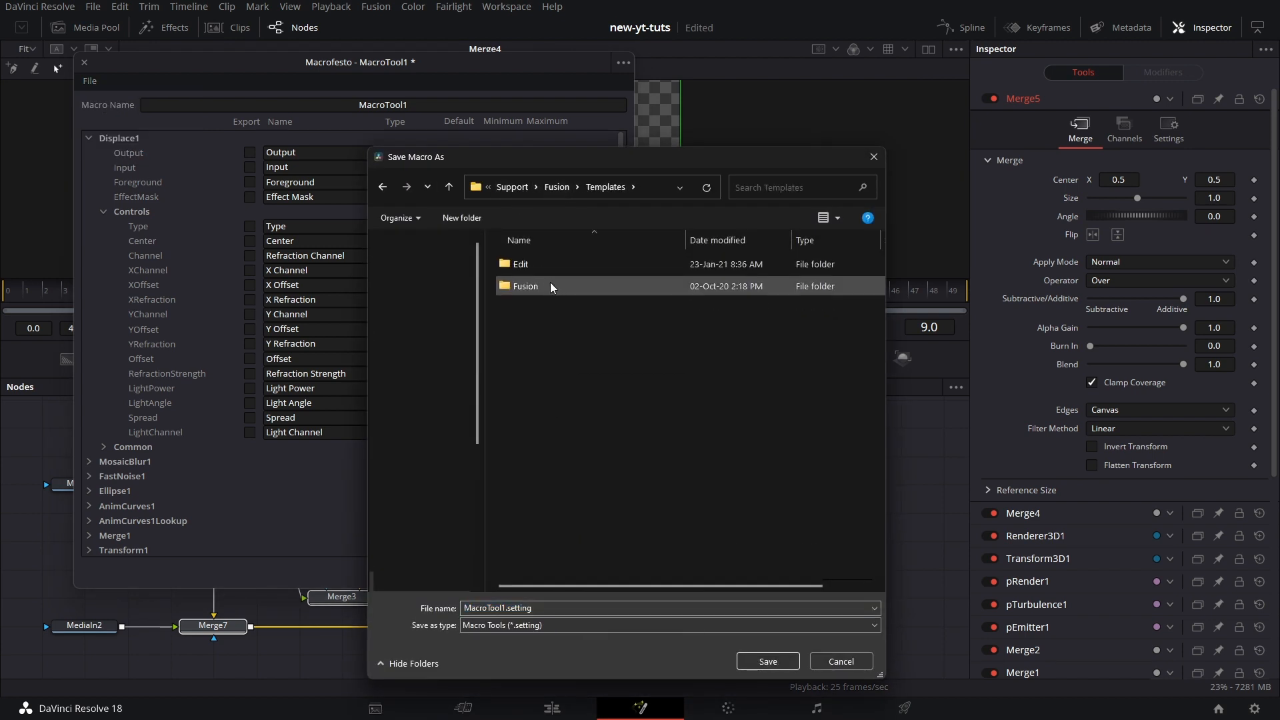
{"action": "double_click", "coordinate": [553, 265]}
{"action": "double_click", "coordinate": [542, 328]}
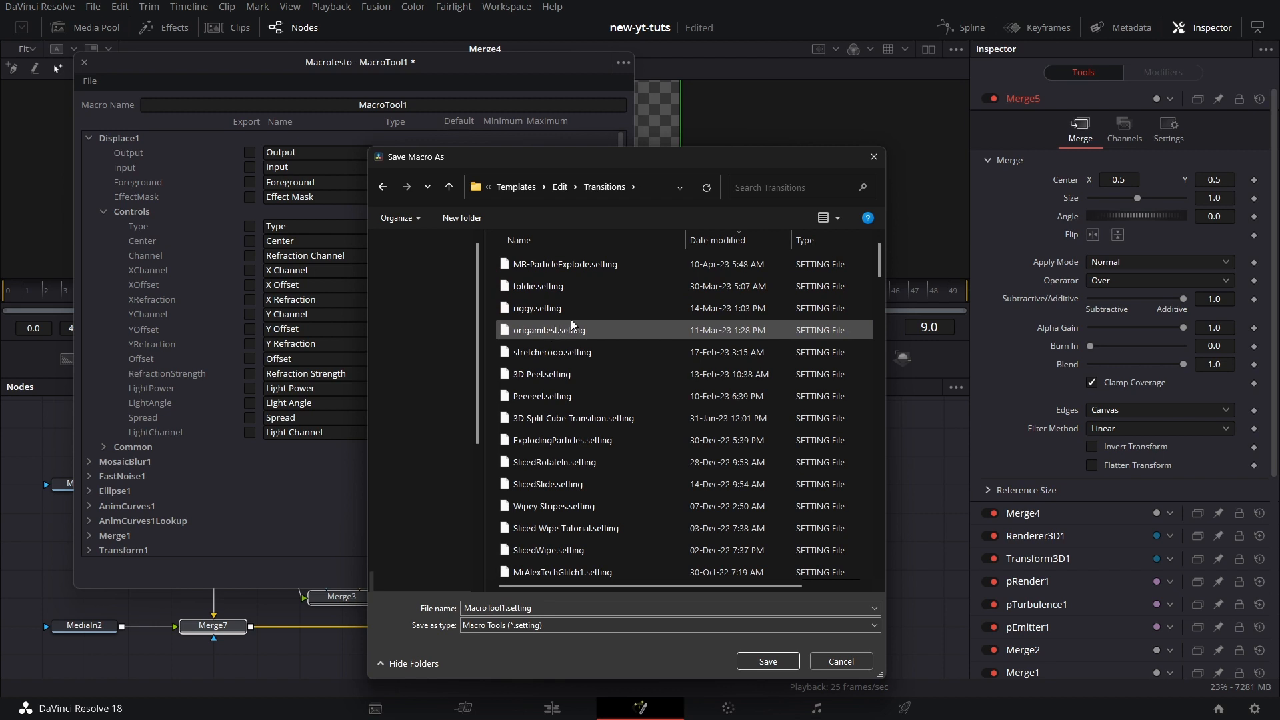
Save the macro over the existing MR-ParticleExplode.setting file and close the macro editor.
{"action": "double_click", "coordinate": [590, 266]}
{"action": "left_click", "coordinate": [681, 370]}
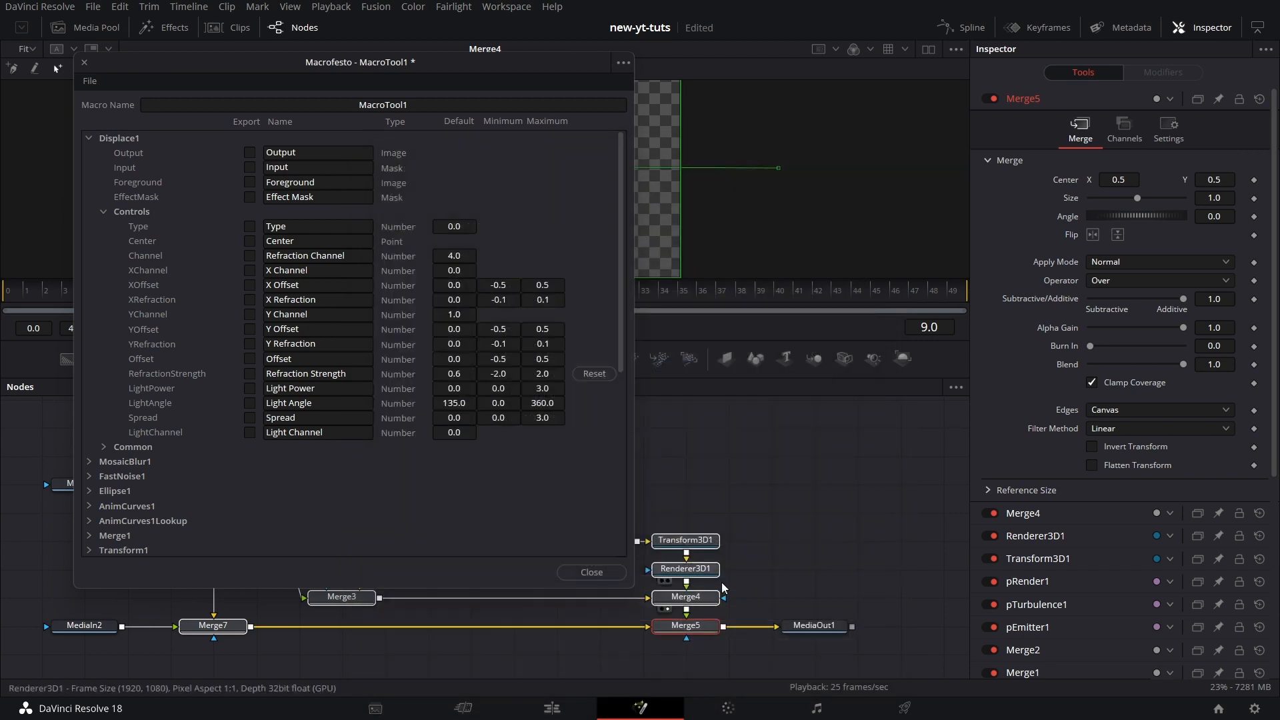
{"action": "left_click", "coordinate": [585, 573]}
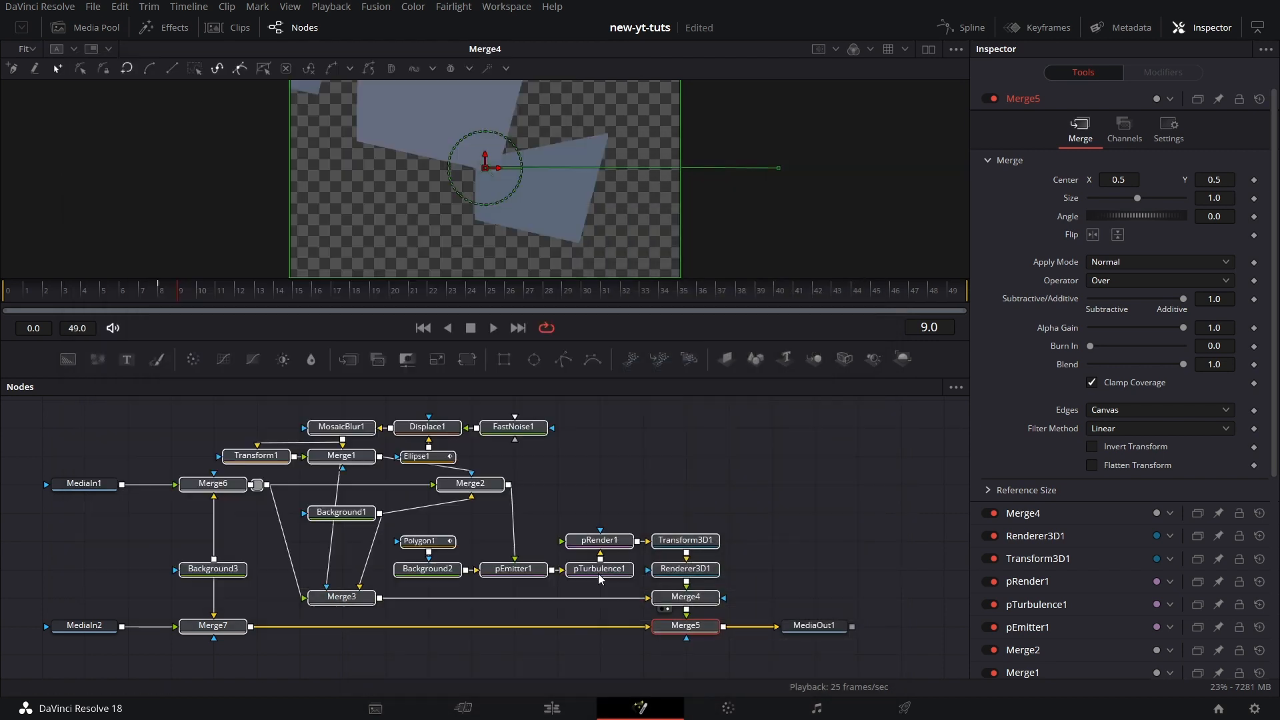
Return to the Edit page and paste a copy of both clips and their Cross Dissolve further along the Image Plane timeline.
{"action": "left_click", "coordinate": [578, 712]}
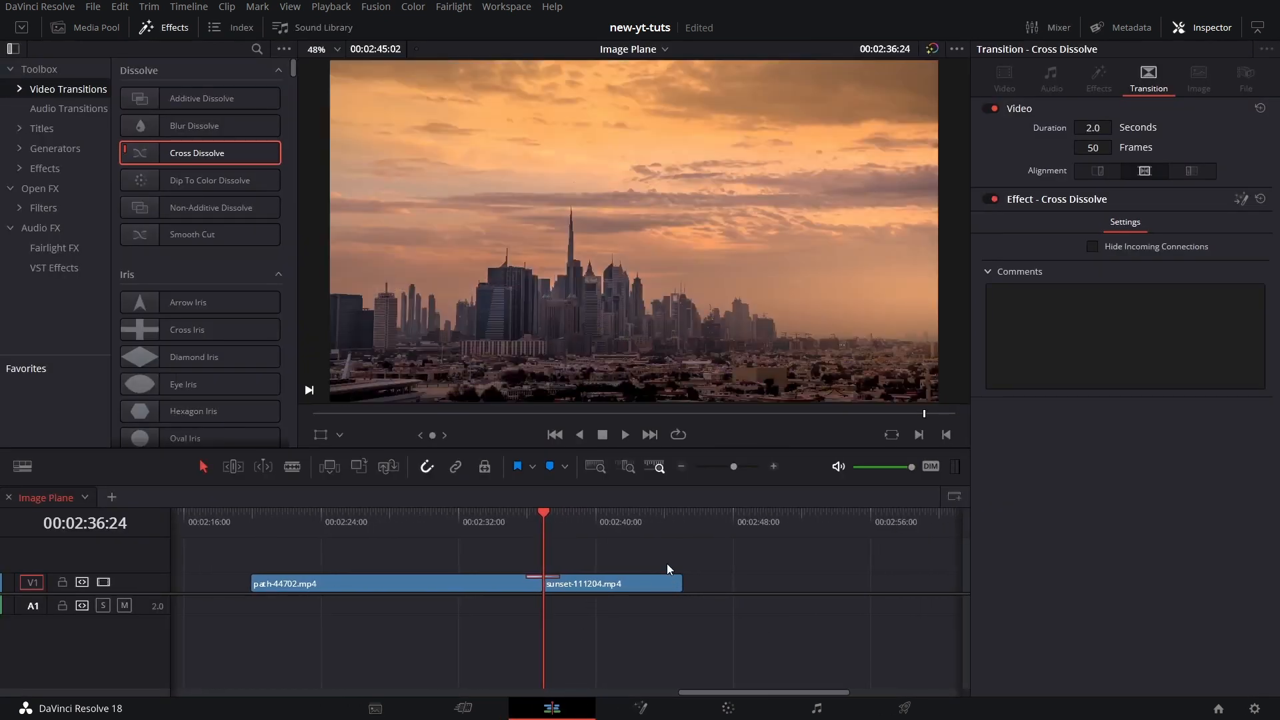
{"action": "left_click_drag", "start_coordinate": [667, 568], "coordinate": [486, 591]}
{"action": "scroll", "coordinate": [722, 613], "scroll_direction": "right", "scroll_amount": 5}
{"action": "left_click", "coordinate": [538, 524]}
{"action": "key", "text": "ctrl+v"}
{"action": "left_click", "coordinate": [608, 556]}
Replace the Cross Dissolve between the pasted clips with the MR-ParticleExplode Fusion transition and play it back.
{"action": "left_click", "coordinate": [667, 575]}
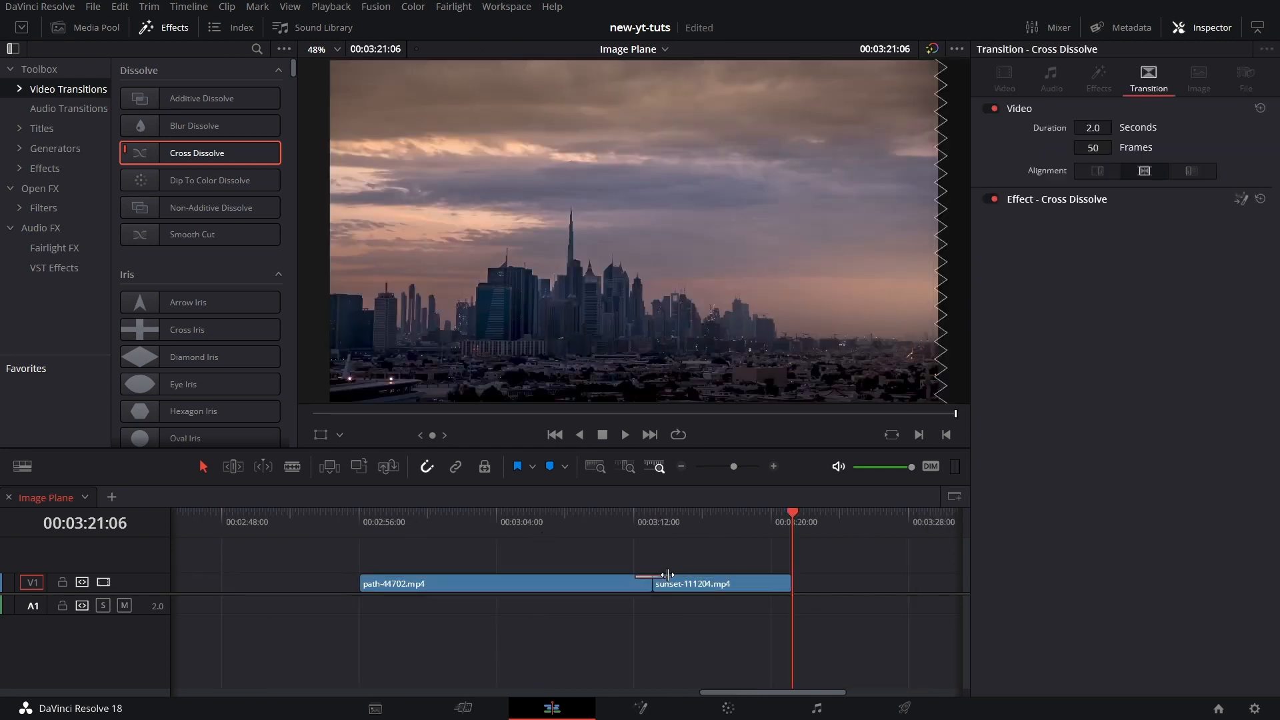
{"action": "key", "text": "Delete"}
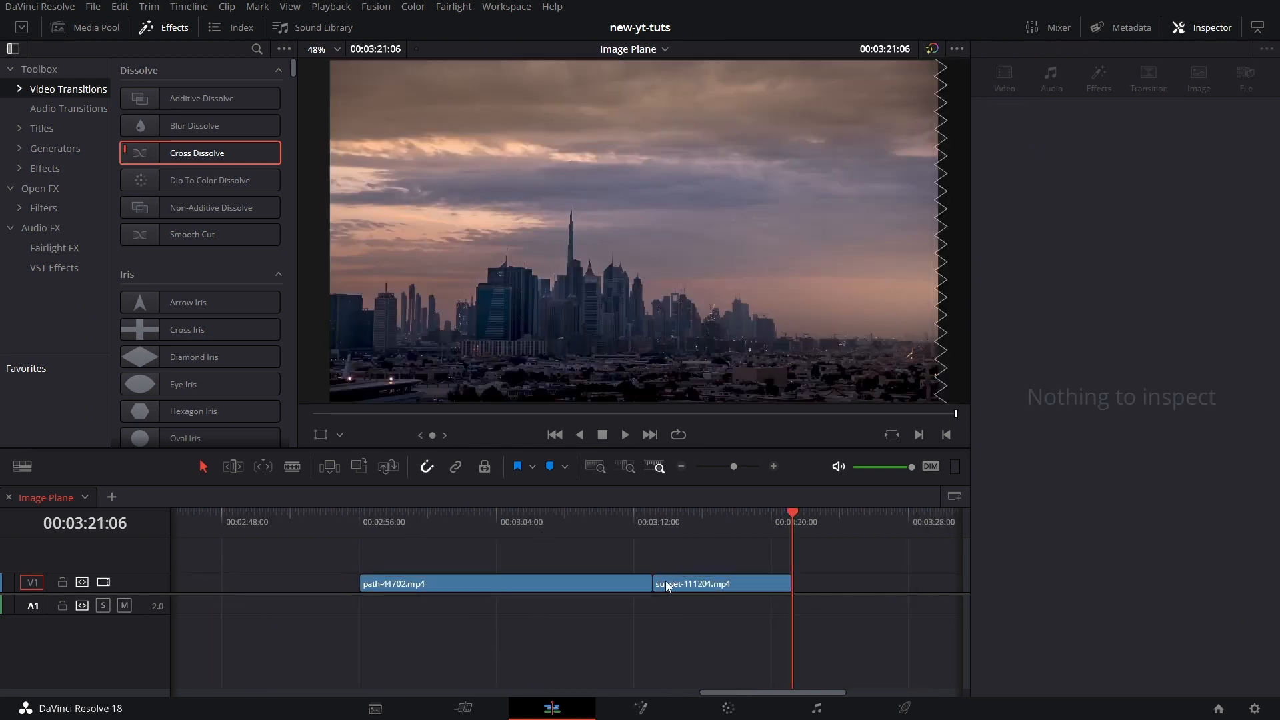
{"action": "left_click", "coordinate": [257, 48]}
{"action": "type", "text": "parti"}
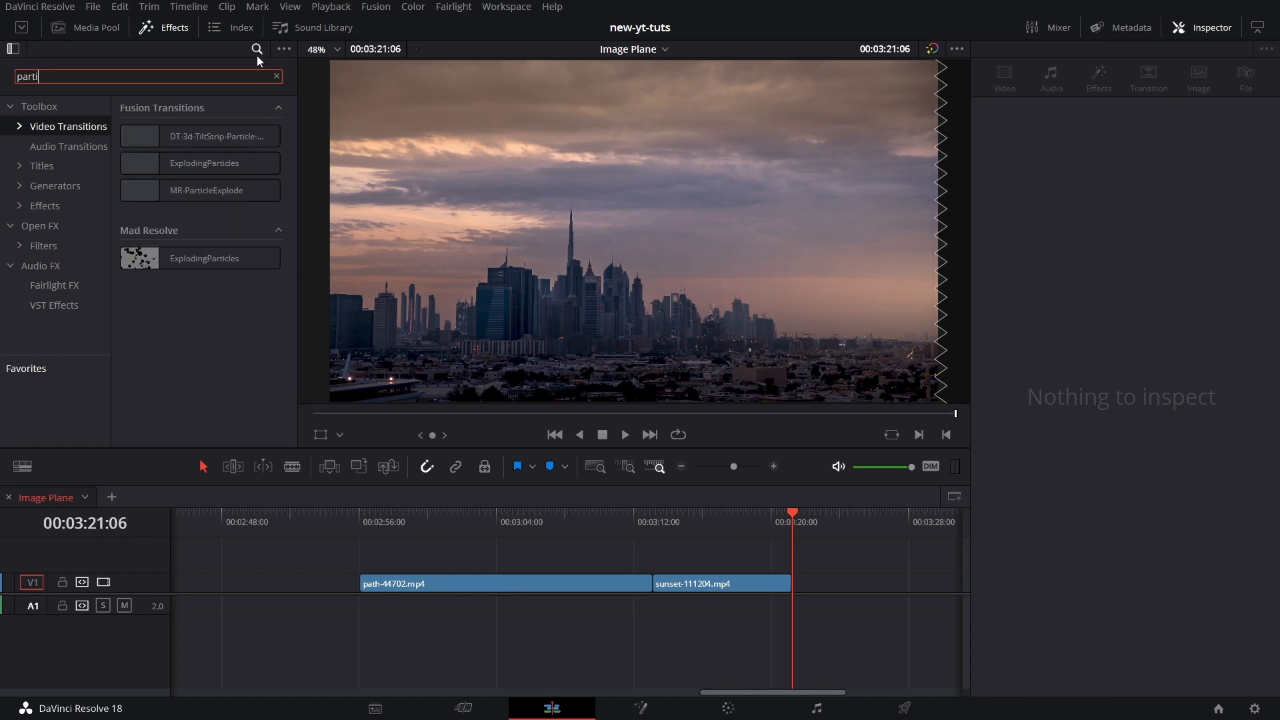
{"action": "mouse_move", "coordinate": [213, 194]}
{"action": "left_mouse_down"}
{"action": "mouse_move", "coordinate": [630, 550]}
{"action": "mouse_move", "coordinate": [650, 583]}
{"action": "mouse_move", "coordinate": [663, 579]}
{"action": "left_mouse_up"}
{"action": "left_click", "coordinate": [613, 518]}
{"action": "key", "text": "space"}
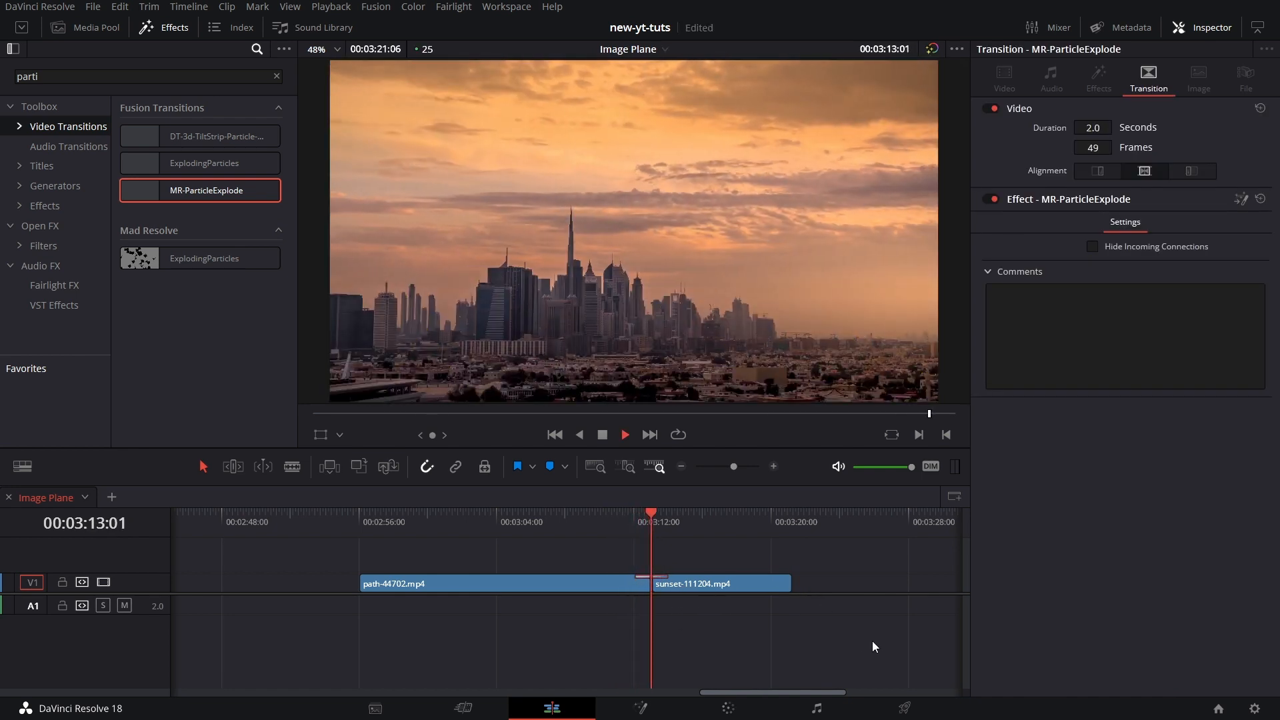
{"action": "key", "text": "space"}
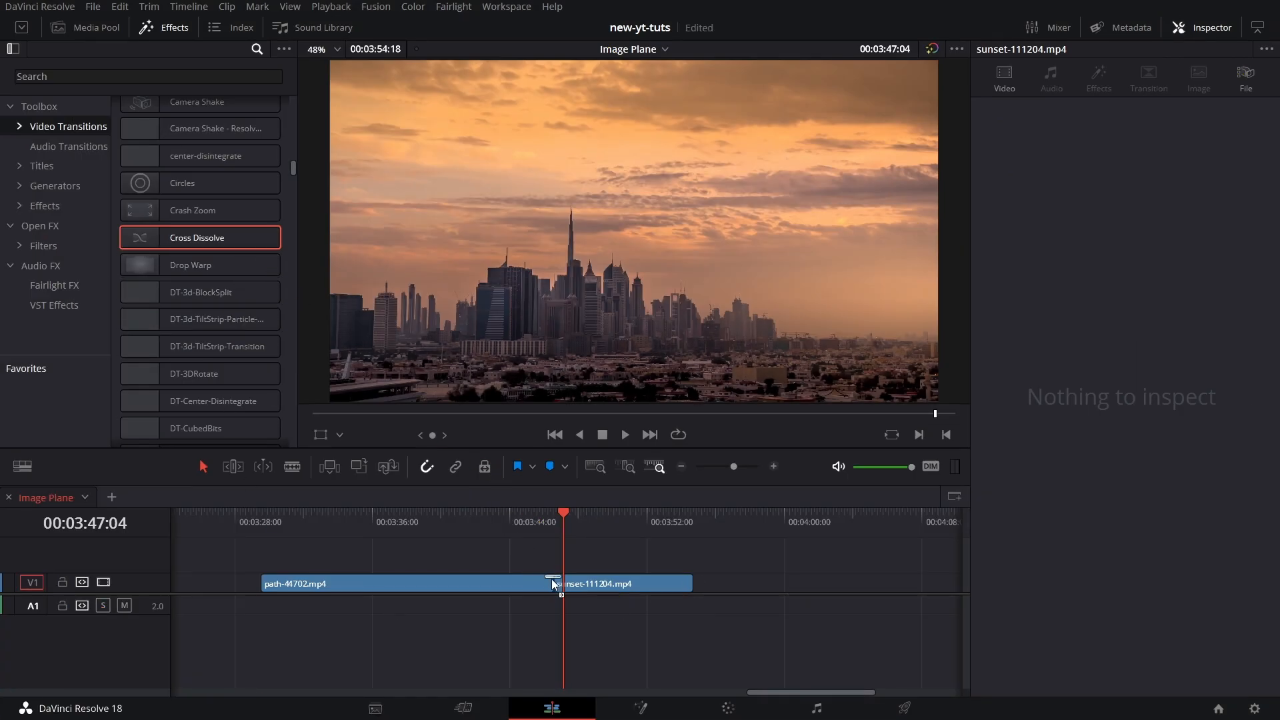
Apply a Cross Dissolve between path-44702.mp4 and sunset-111204.mp4 in the next clip pair and open it in Fusion.
{"action": "left_click", "coordinate": [553, 576]}
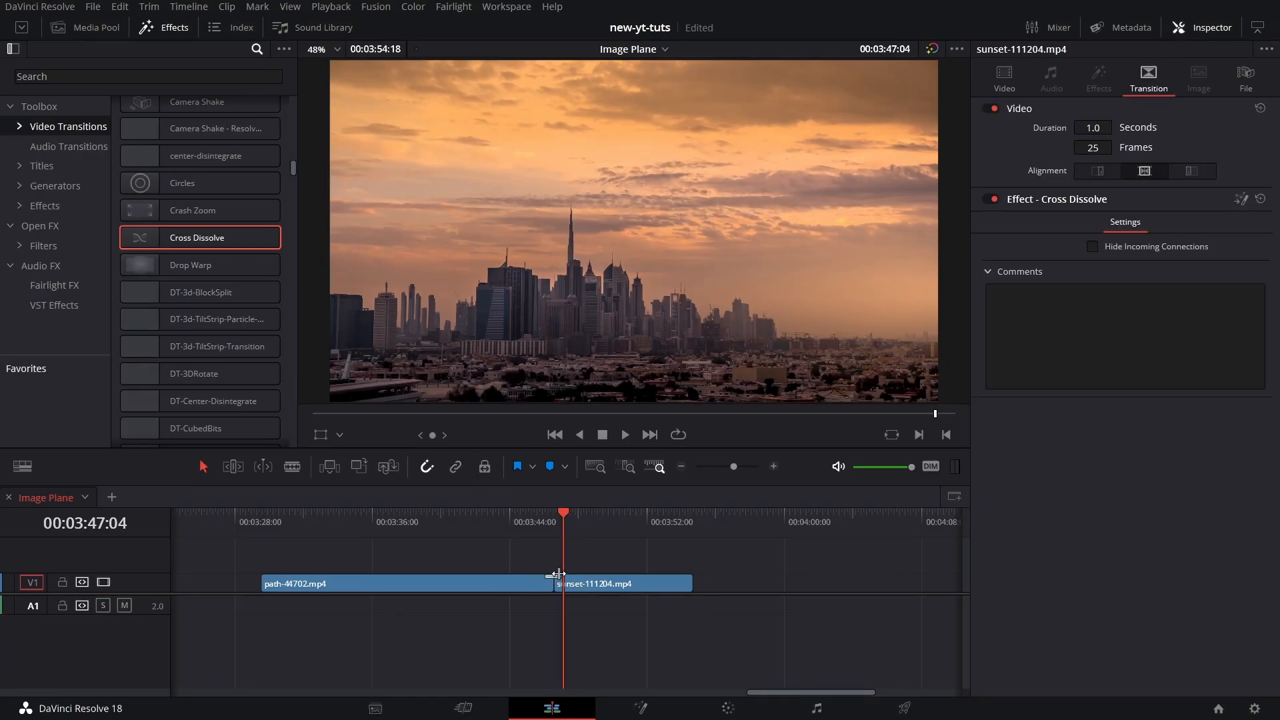
{"action": "left_click", "coordinate": [559, 576]}
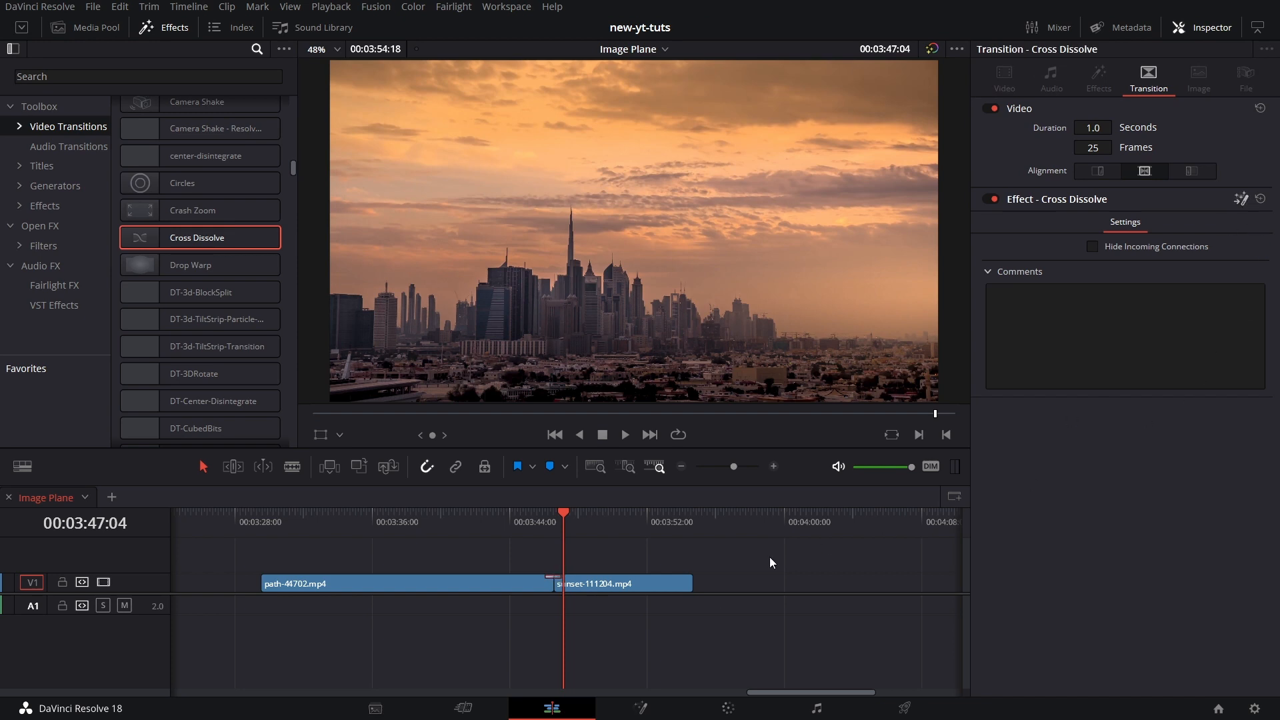
{"action": "key", "text": "shift+5"}
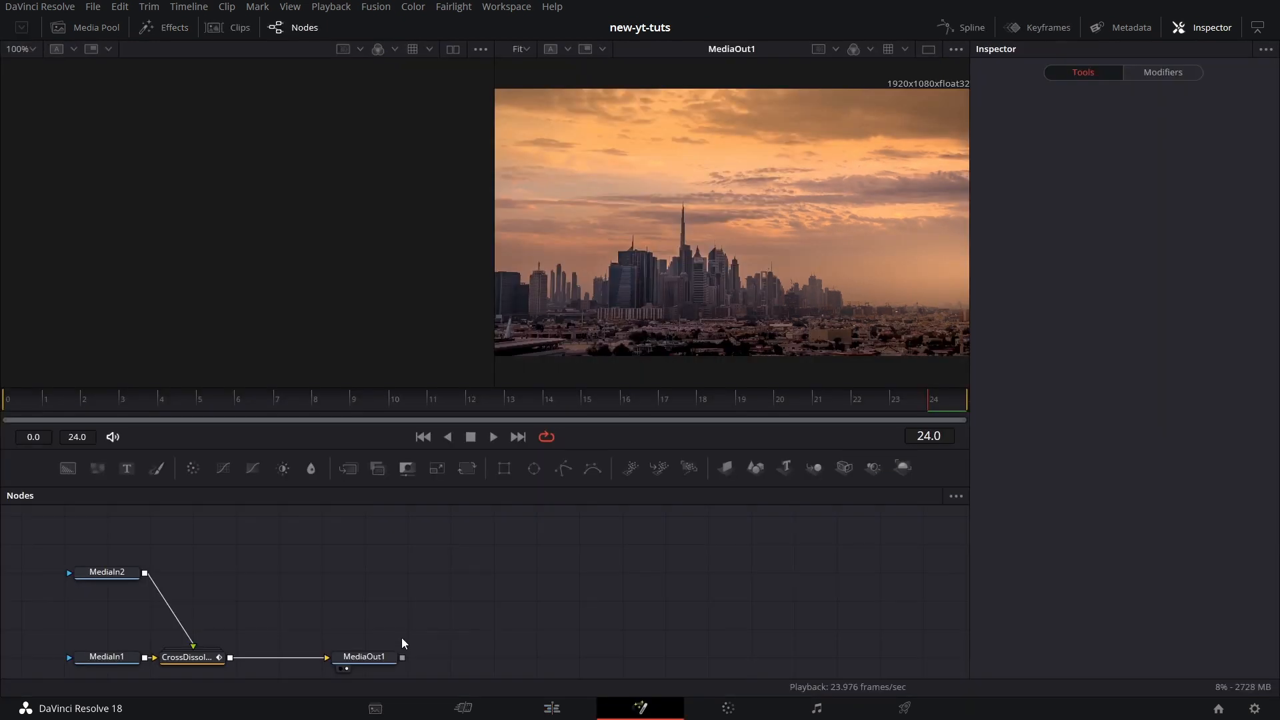
Move MediaOut1 well away from the CrossDissolve node and enlarge the node area under a single viewer.
{"action": "left_click_drag", "start_coordinate": [397, 656], "coordinate": [865, 658]}
{"action": "left_click", "coordinate": [928, 48]}
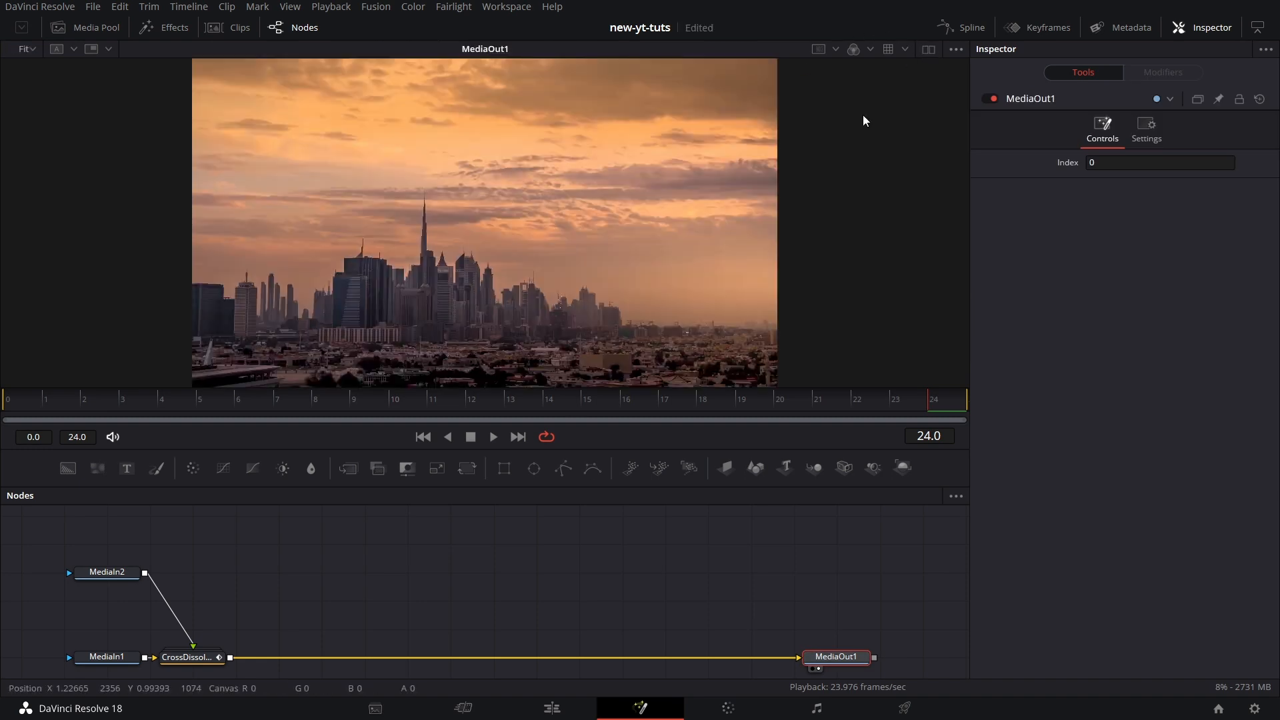
{"action": "left_click_drag", "start_coordinate": [586, 446], "coordinate": [634, 310]}
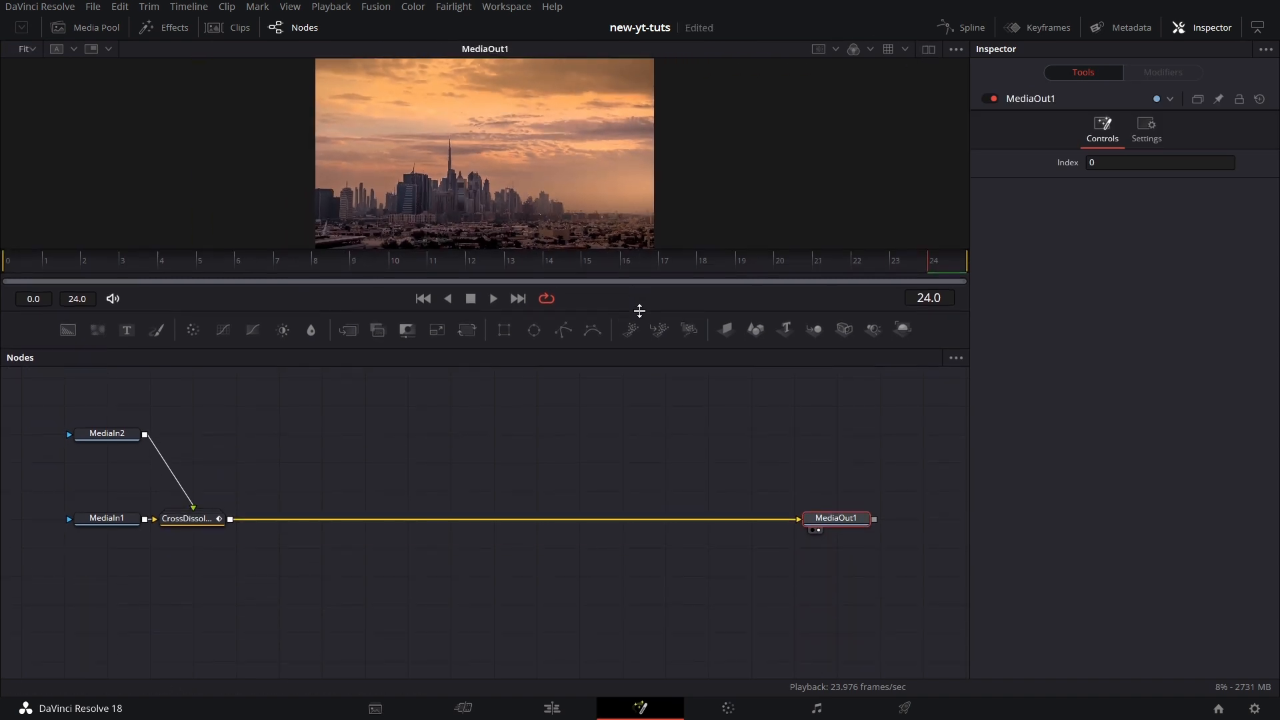
{"action": "left_click_drag", "start_coordinate": [623, 413], "coordinate": [625, 456]}
Disconnect and delete the CrossDissolve node, and display MediaIn1 in the viewer.
{"action": "left_click", "coordinate": [746, 567]}
{"action": "left_click", "coordinate": [214, 567]}
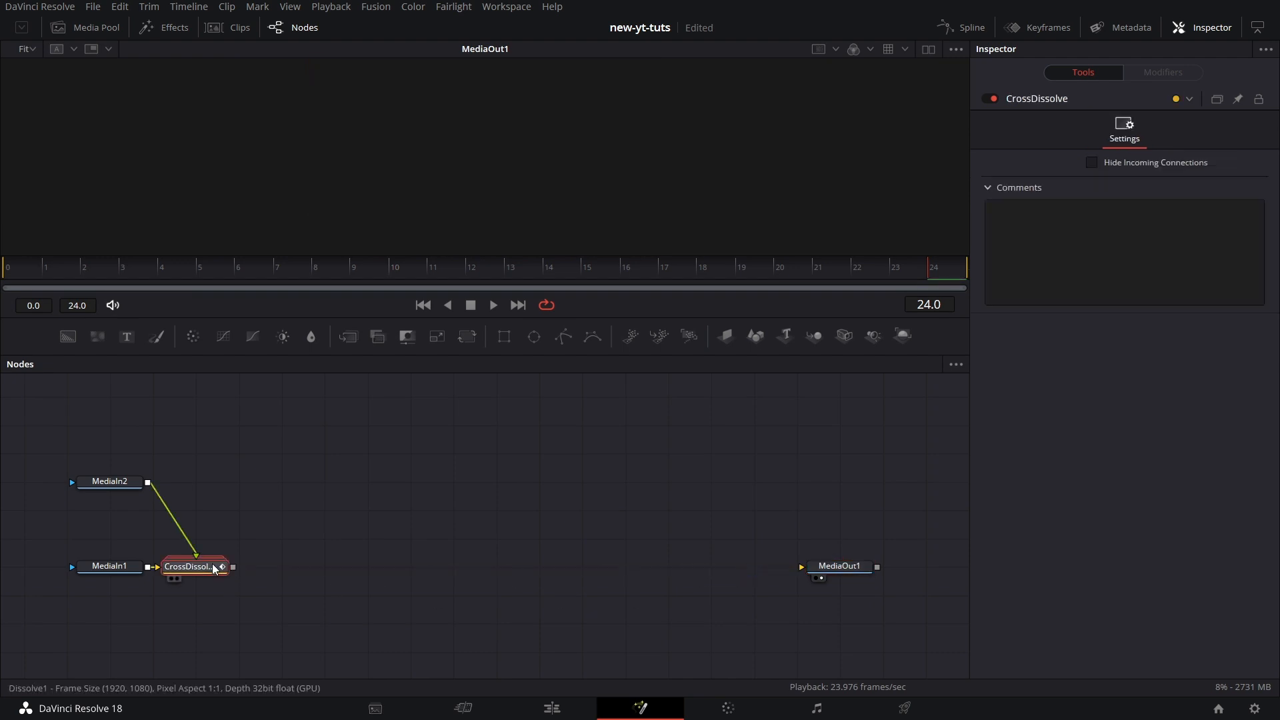
{"action": "key", "text": "Delete"}
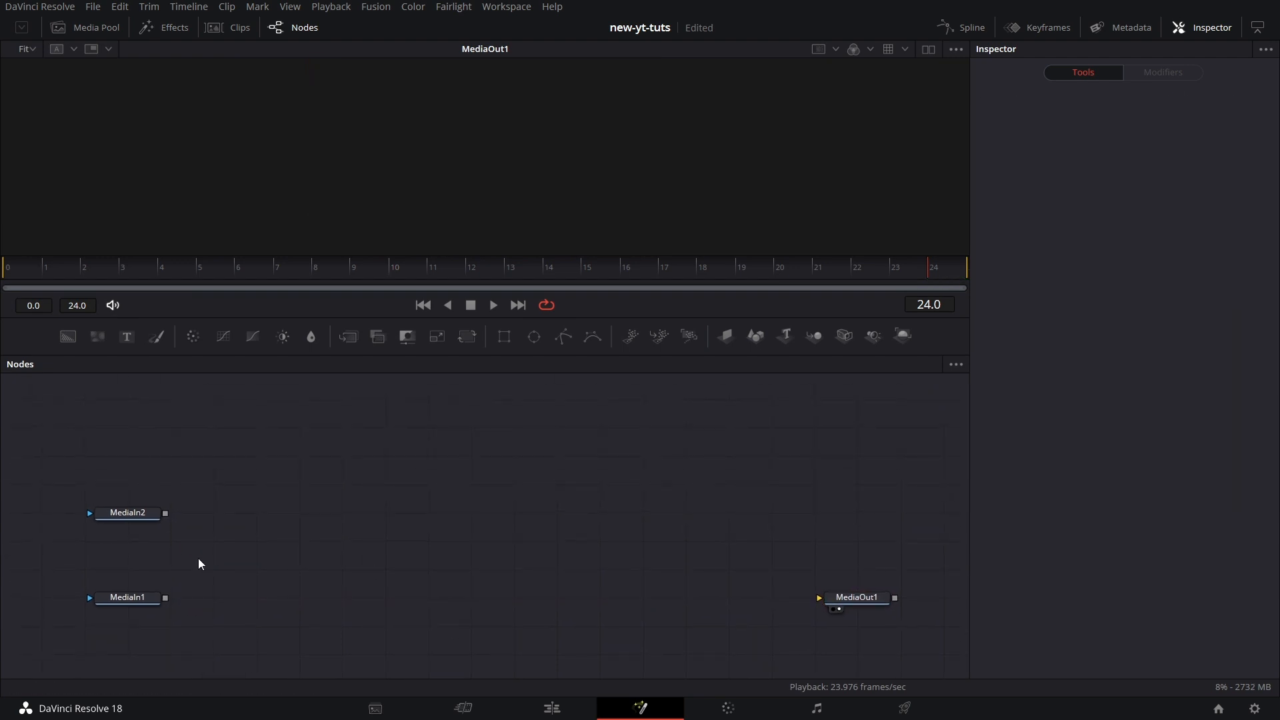
{"action": "left_click_drag", "start_coordinate": [133, 598], "coordinate": [514, 160]}
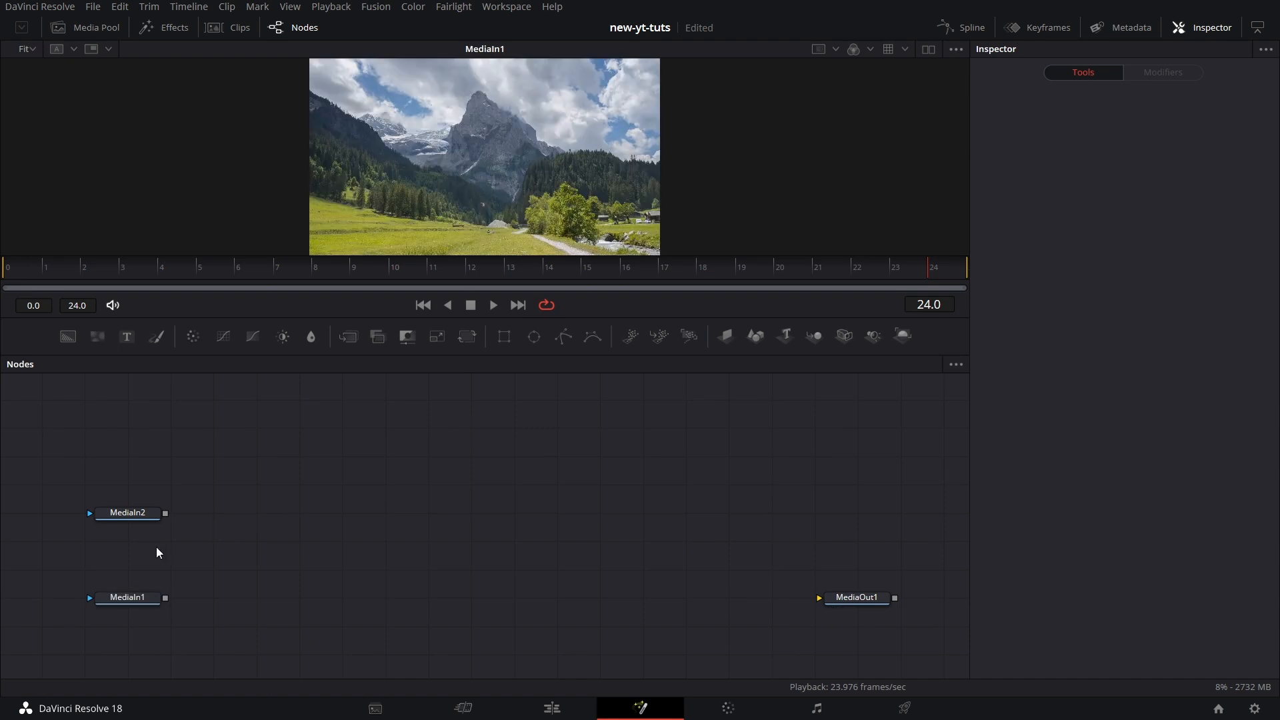
Add five Polygon mask nodes in a row above the MediaIn nodes.
{"action": "left_click_drag", "start_coordinate": [563, 336], "coordinate": [330, 430]}
{"action": "left_click_drag", "start_coordinate": [563, 336], "coordinate": [532, 390]}
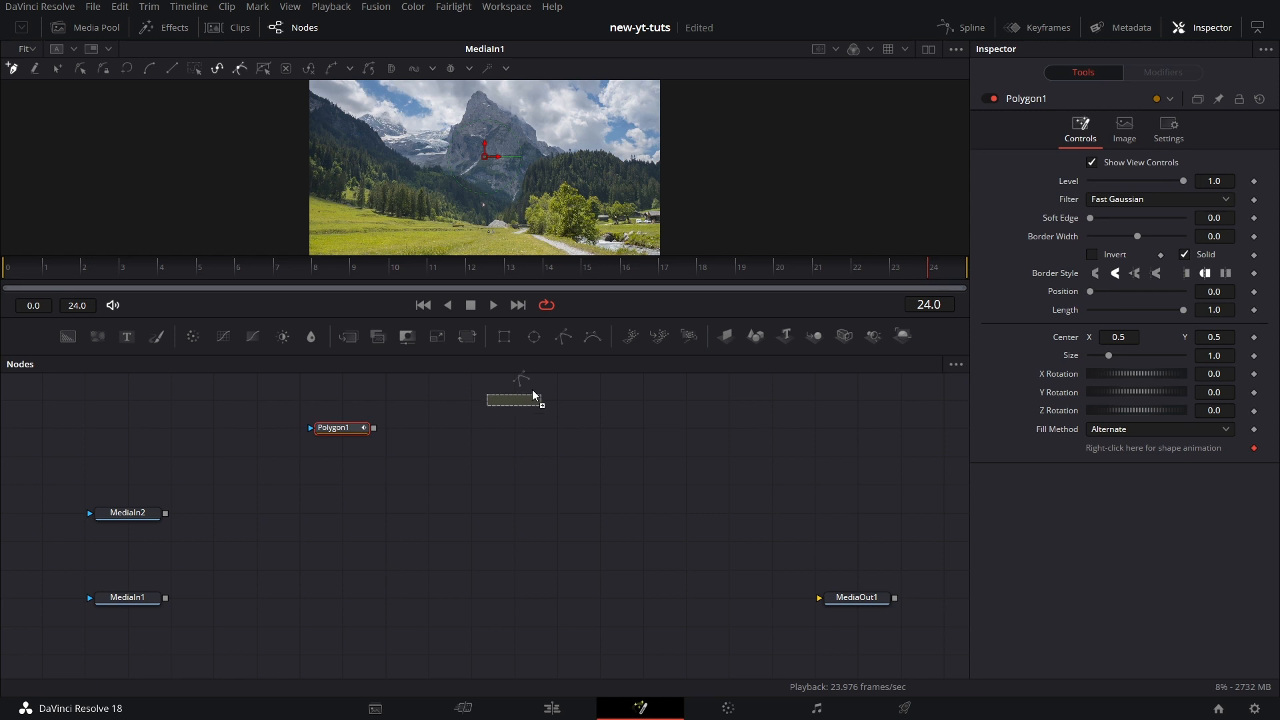
{"action": "left_click_drag", "start_coordinate": [426, 429], "coordinate": [426, 429]}
{"action": "left_click_drag", "start_coordinate": [563, 336], "coordinate": [596, 427]}
{"action": "left_click_drag", "start_coordinate": [563, 336], "coordinate": [679, 431]}
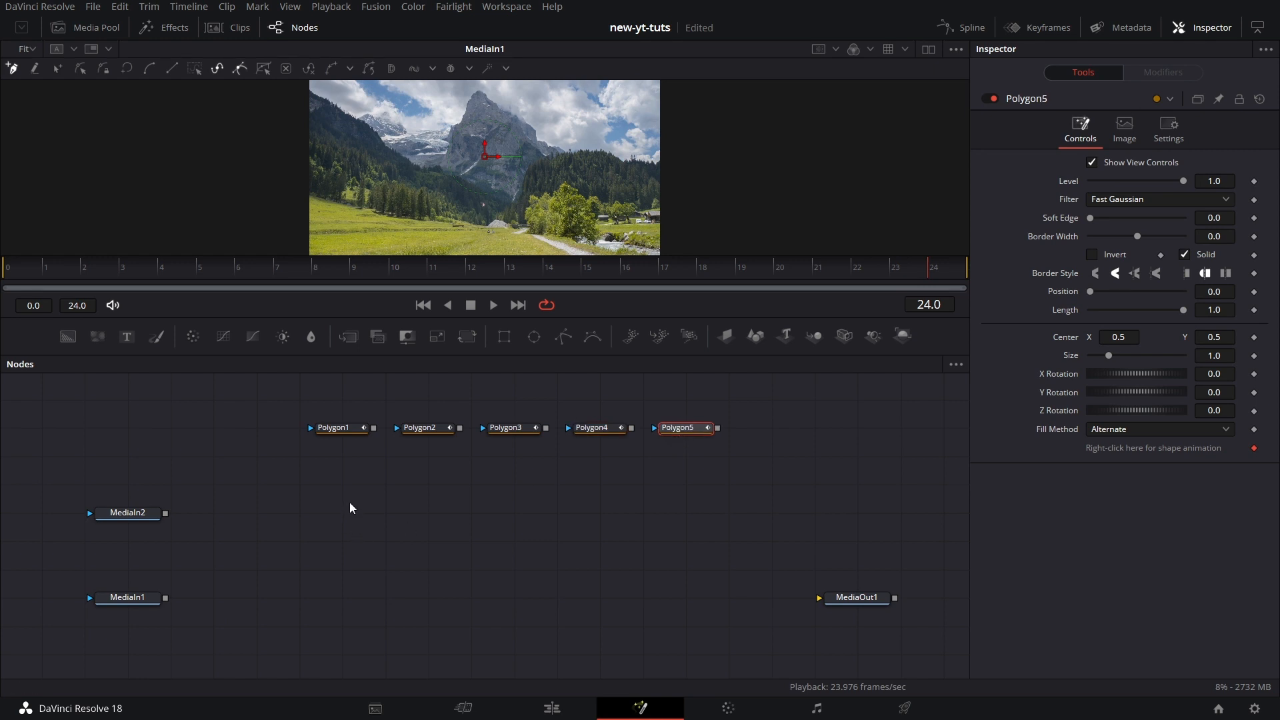
{"action": "left_click", "coordinate": [375, 511]}
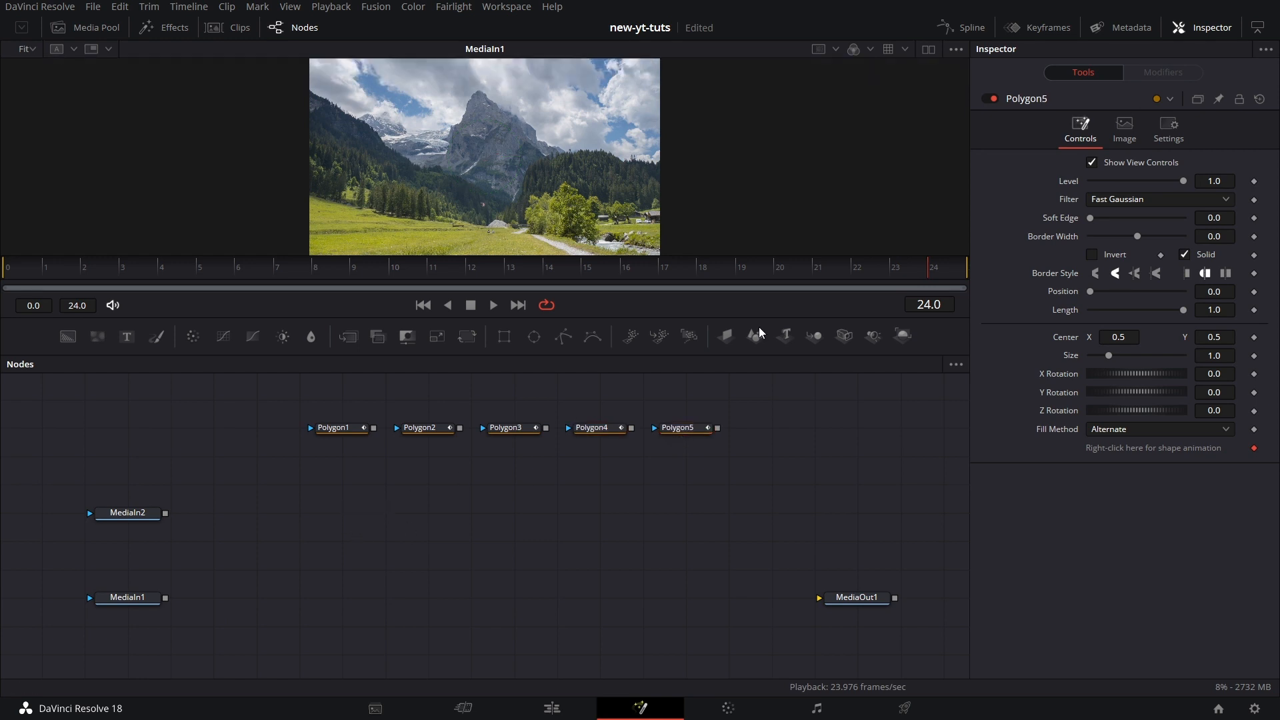
Enable dual viewers and draw Polygon1 as a closed five-point mask over the upper-left part of the MediaIn1 image.
{"action": "left_click", "coordinate": [928, 50]}
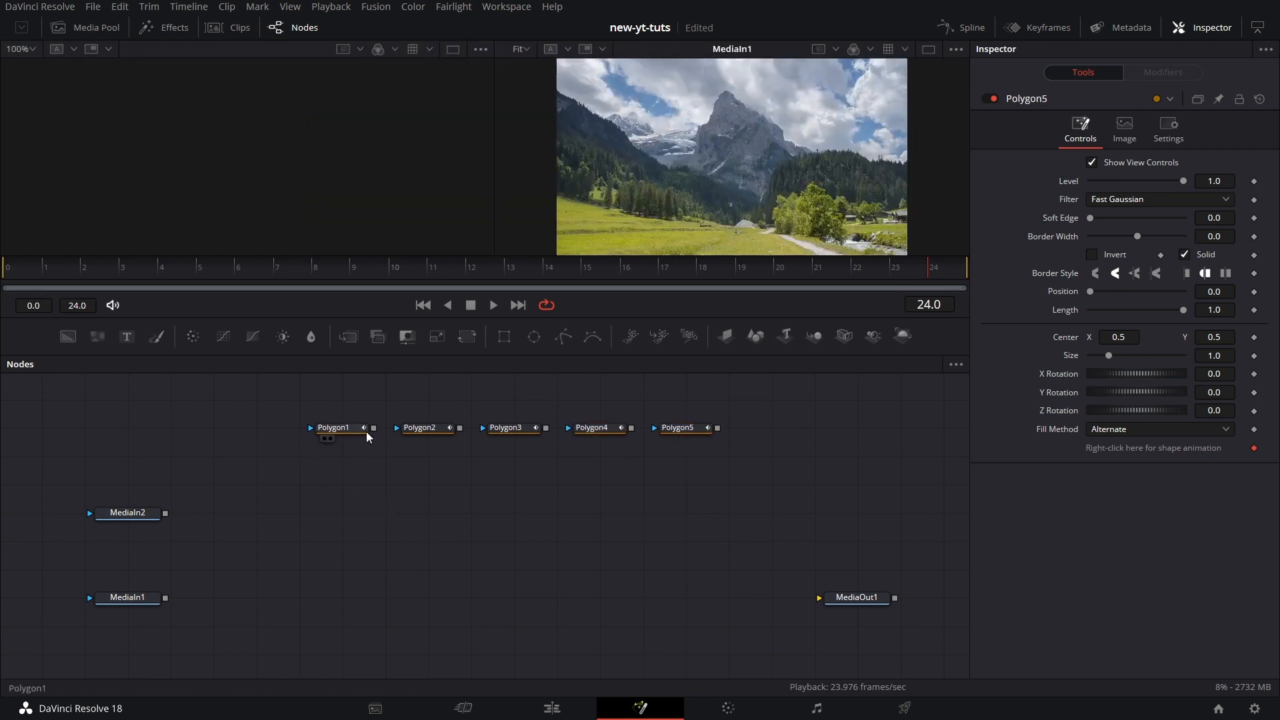
{"action": "left_click", "coordinate": [350, 430]}
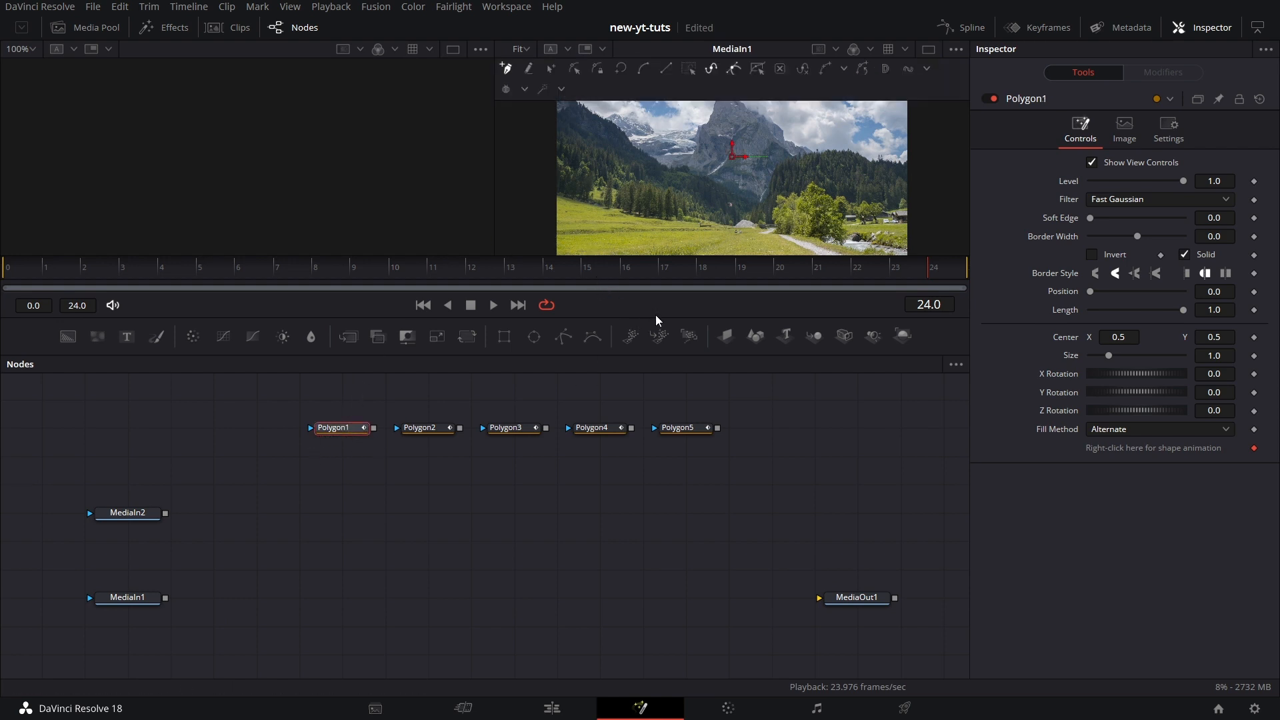
{"action": "left_click_drag", "start_coordinate": [656, 320], "coordinate": [644, 403]}
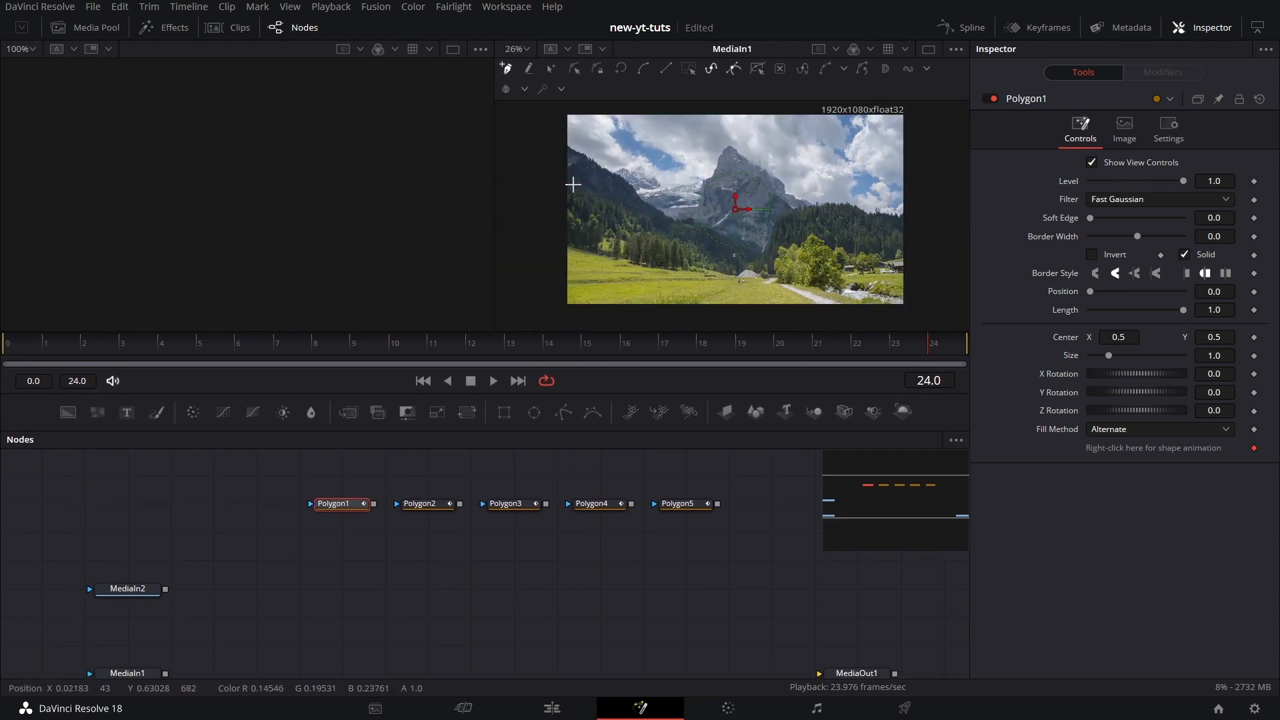
{"action": "left_click", "coordinate": [567, 198]}
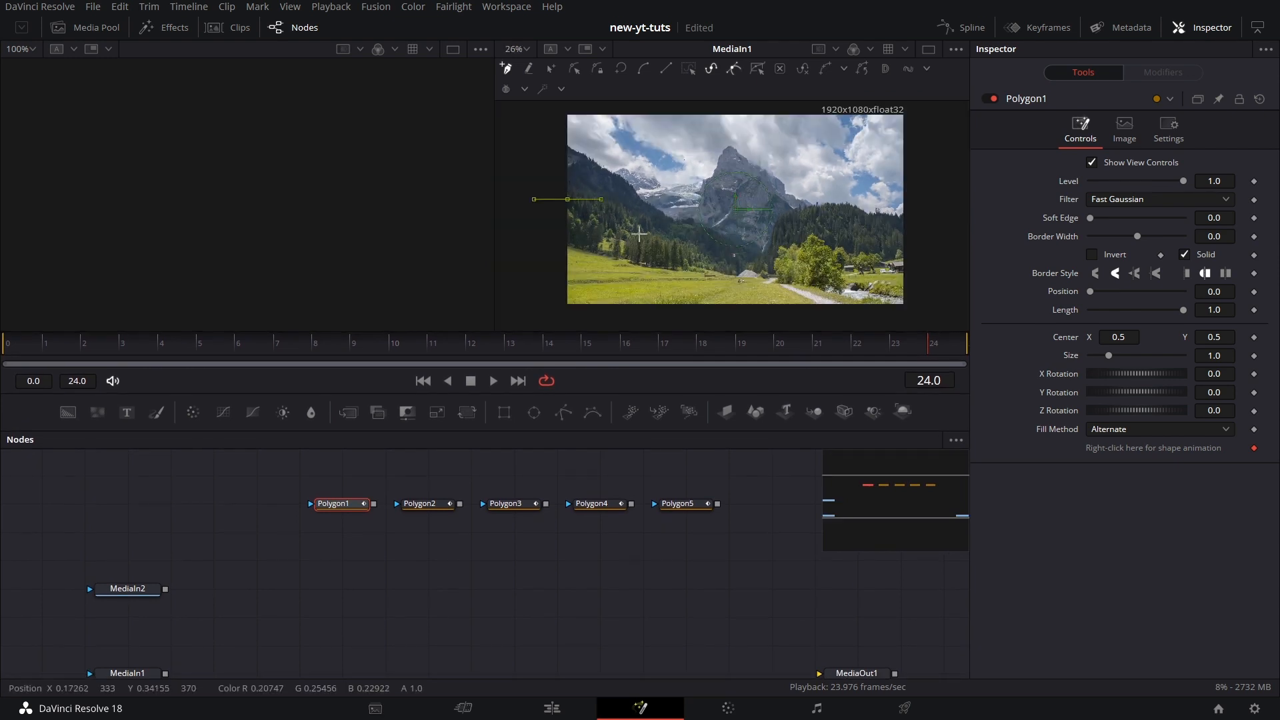
{"action": "left_click", "coordinate": [689, 210]}
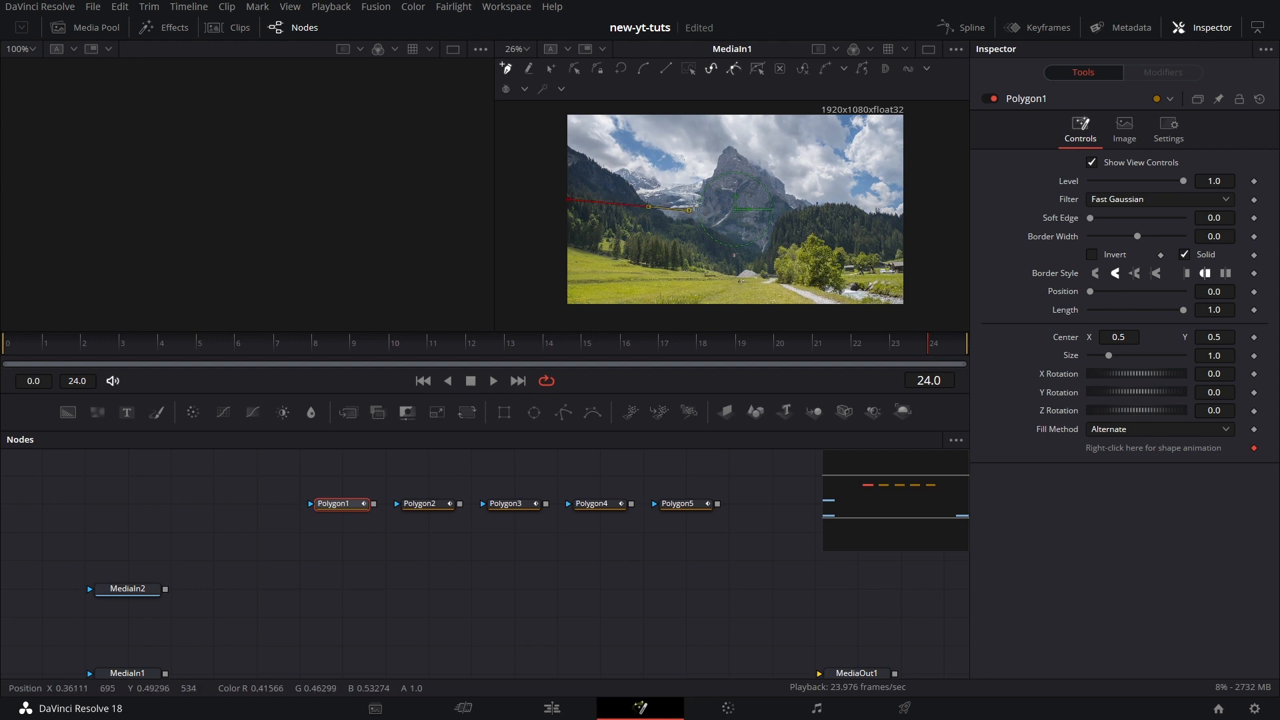
{"action": "left_click", "coordinate": [731, 165]}
{"action": "left_click", "coordinate": [693, 114]}
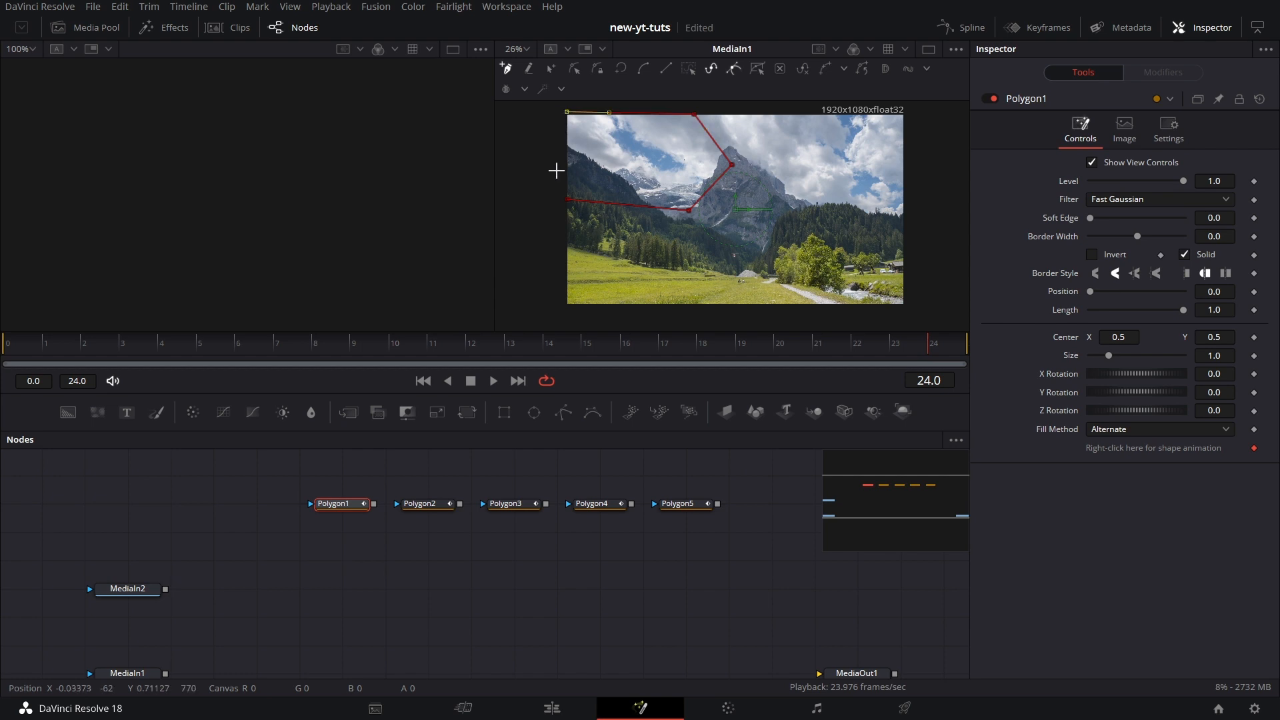
{"action": "left_click", "coordinate": [567, 199]}
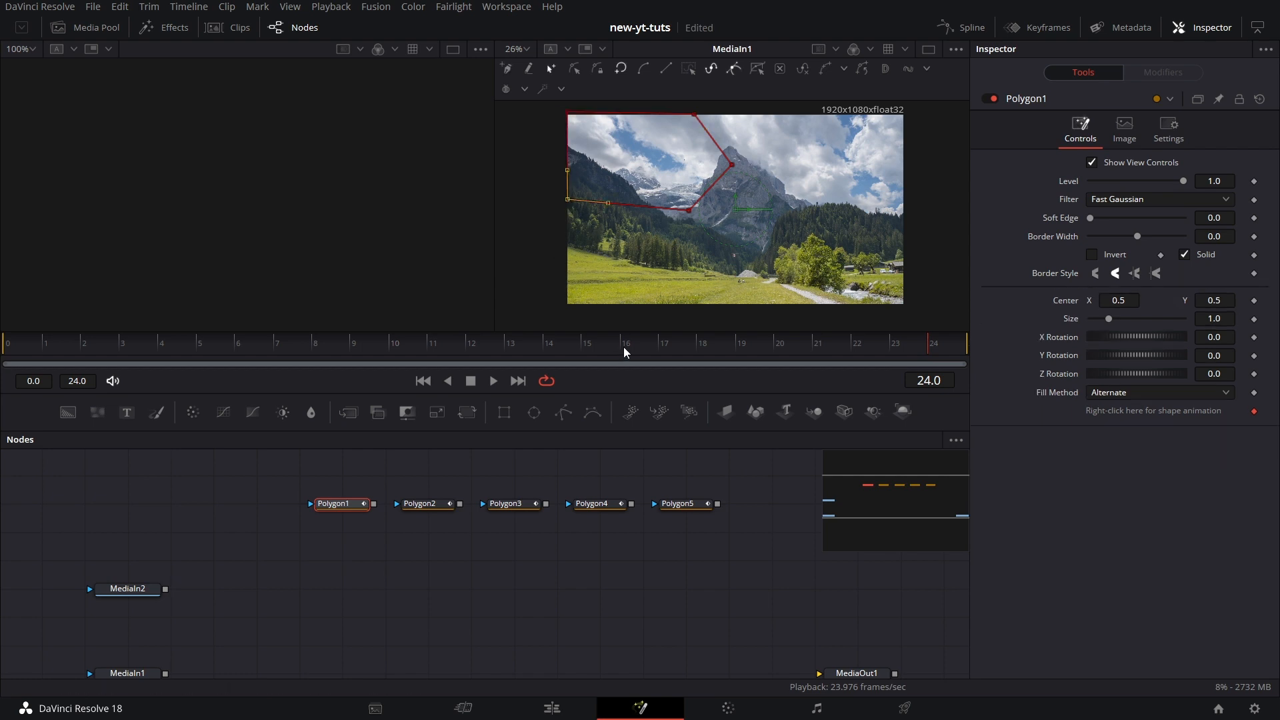
Connect Polygon1's output into Polygon2 and show Polygon2 in the empty viewer.
{"action": "left_click", "coordinate": [423, 504]}
{"action": "left_click", "coordinate": [324, 514]}
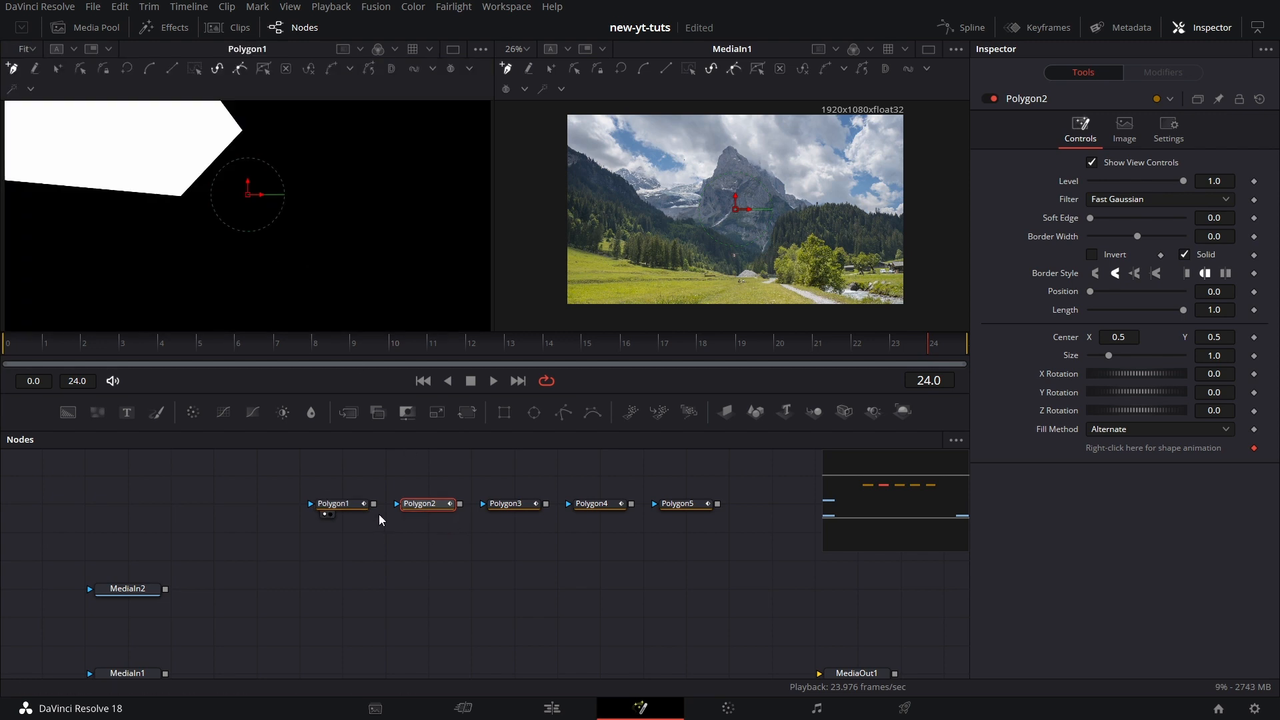
{"action": "mouse_move", "coordinate": [373, 504]}
{"action": "left_mouse_down"}
{"action": "mouse_move", "coordinate": [407, 512]}
{"action": "mouse_move", "coordinate": [342, 225]}
{"action": "left_mouse_up"}
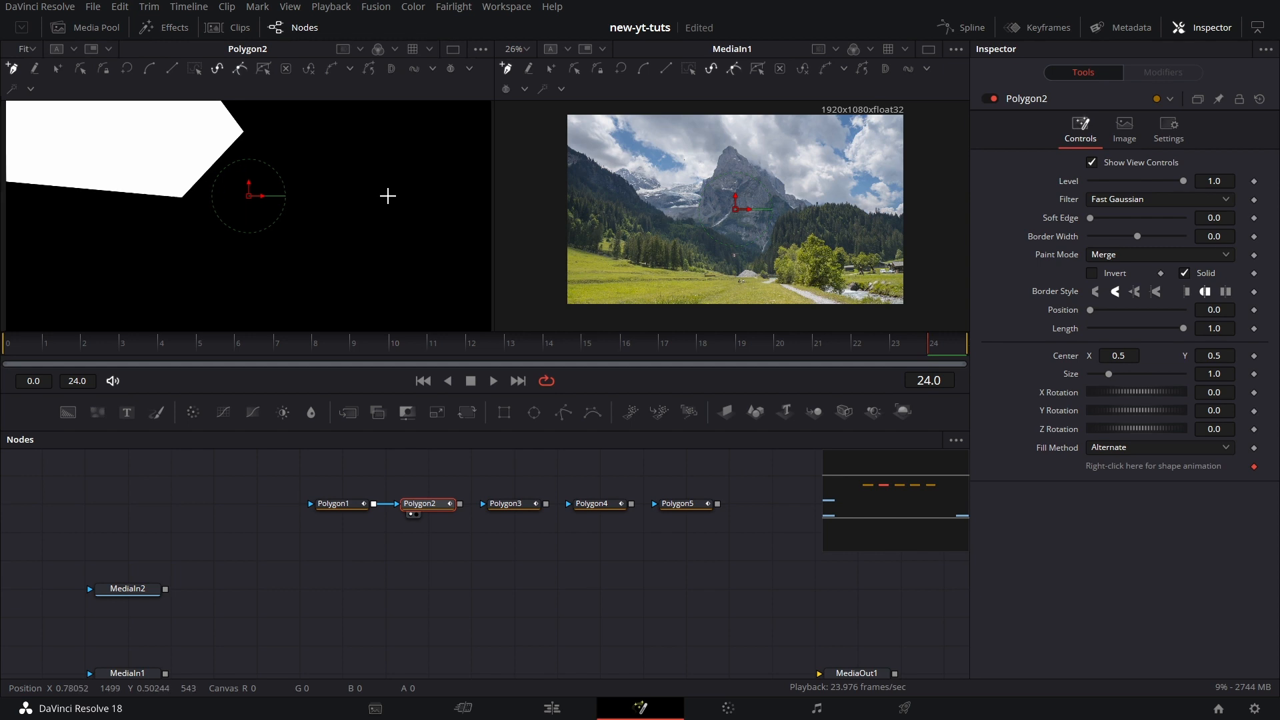
Draw Polygon2 as a closed jagged mask filling the frame's upper-right area, adjoining Polygon1's edge.
{"action": "scroll", "coordinate": [400, 257], "scroll_direction": "up", "scroll_amount": 1}
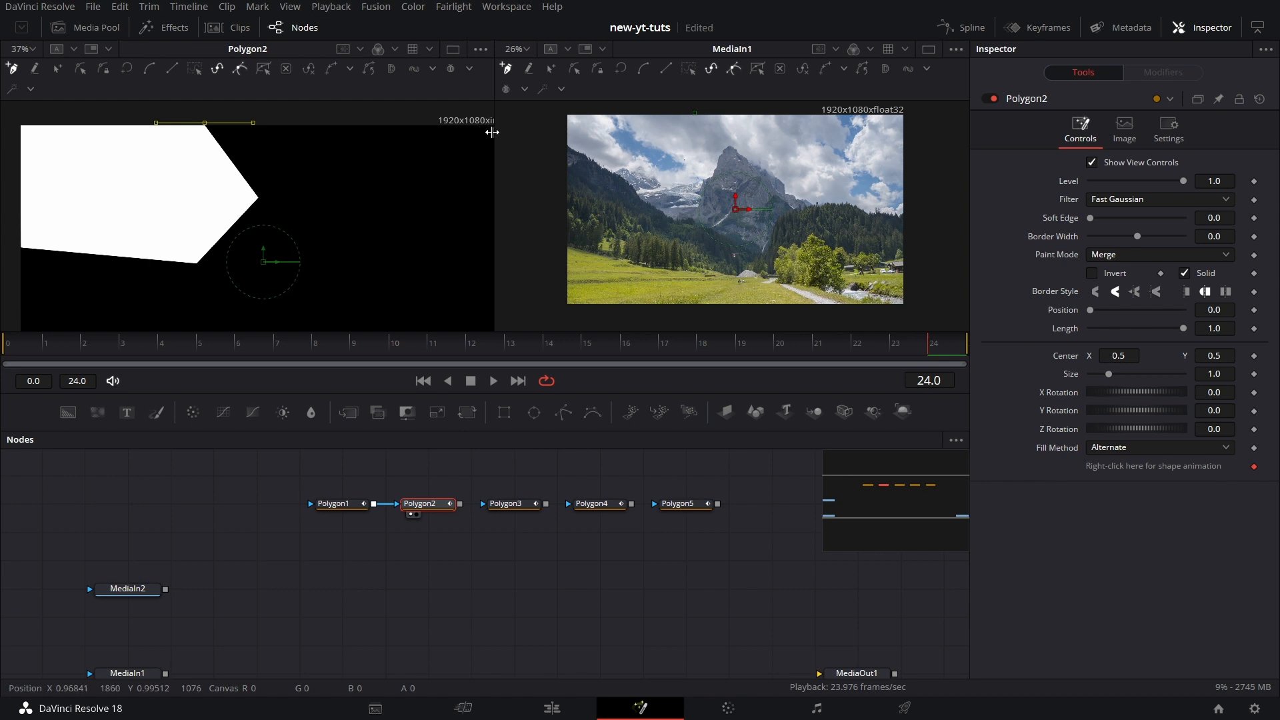
{"action": "left_click_drag", "start_coordinate": [463, 180], "coordinate": [355, 183]}
{"action": "left_click", "coordinate": [396, 130]}
{"action": "left_click", "coordinate": [396, 299]}
{"action": "left_click", "coordinate": [271, 303]}
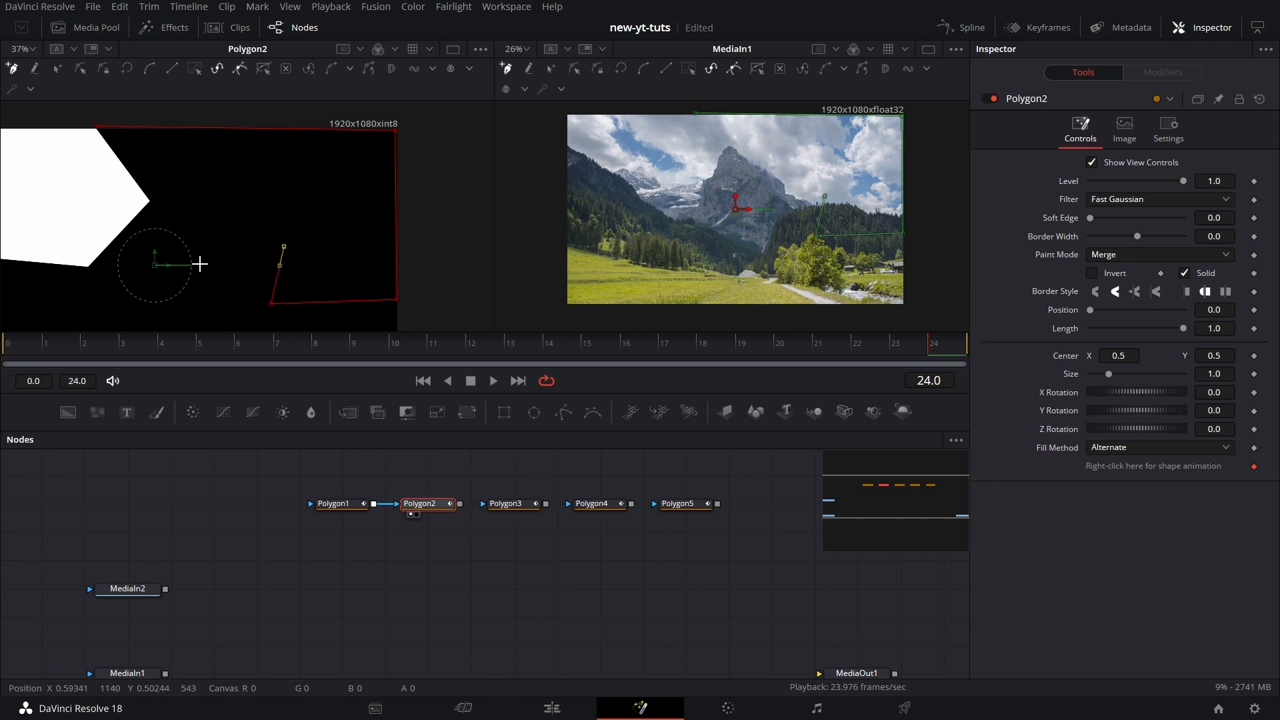
{"action": "left_click", "coordinate": [148, 202]}
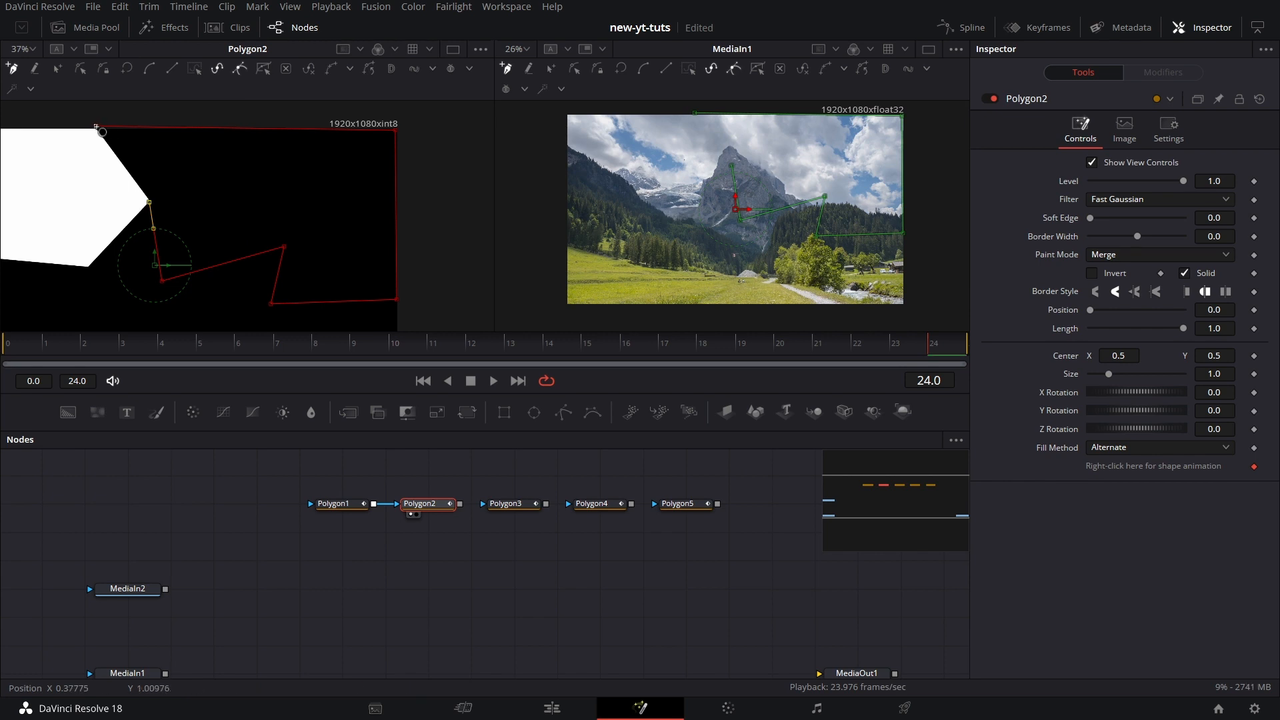
{"action": "left_click", "coordinate": [99, 129]}
{"action": "left_click", "coordinate": [96, 128]}
{"action": "left_click_drag", "start_coordinate": [94, 128], "coordinate": [93, 130]}
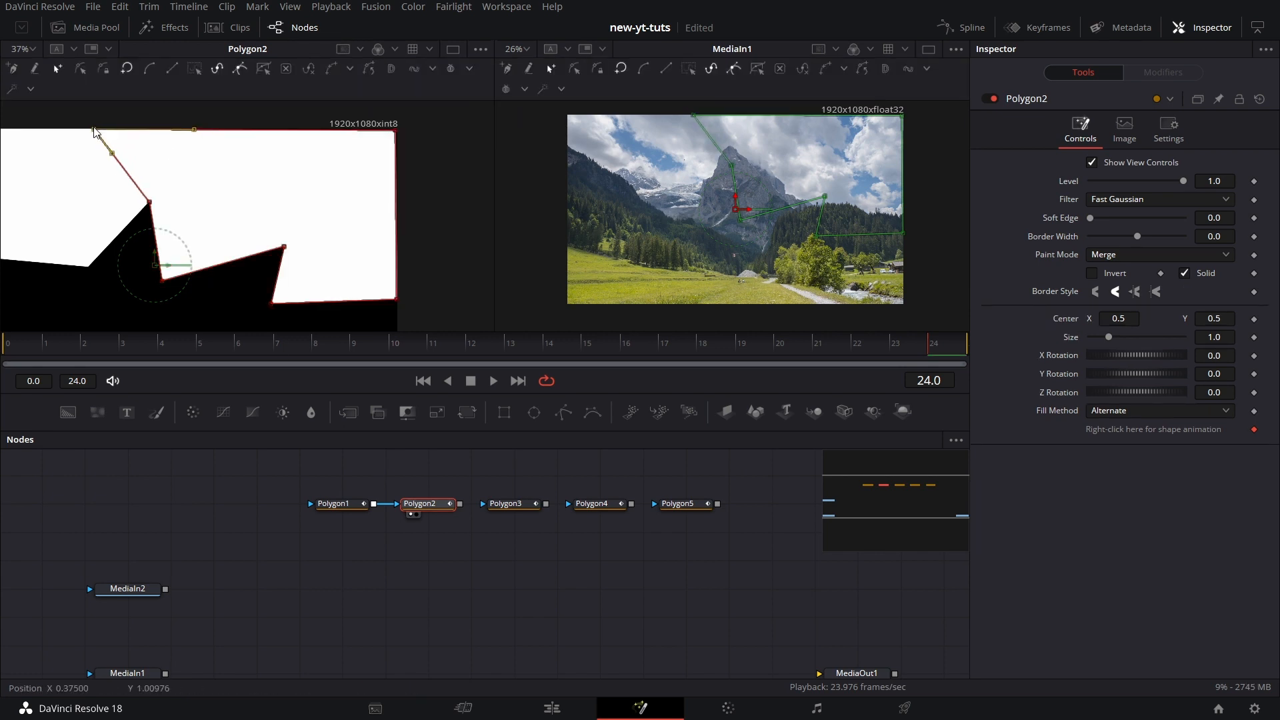
{"action": "left_click", "coordinate": [252, 577]}
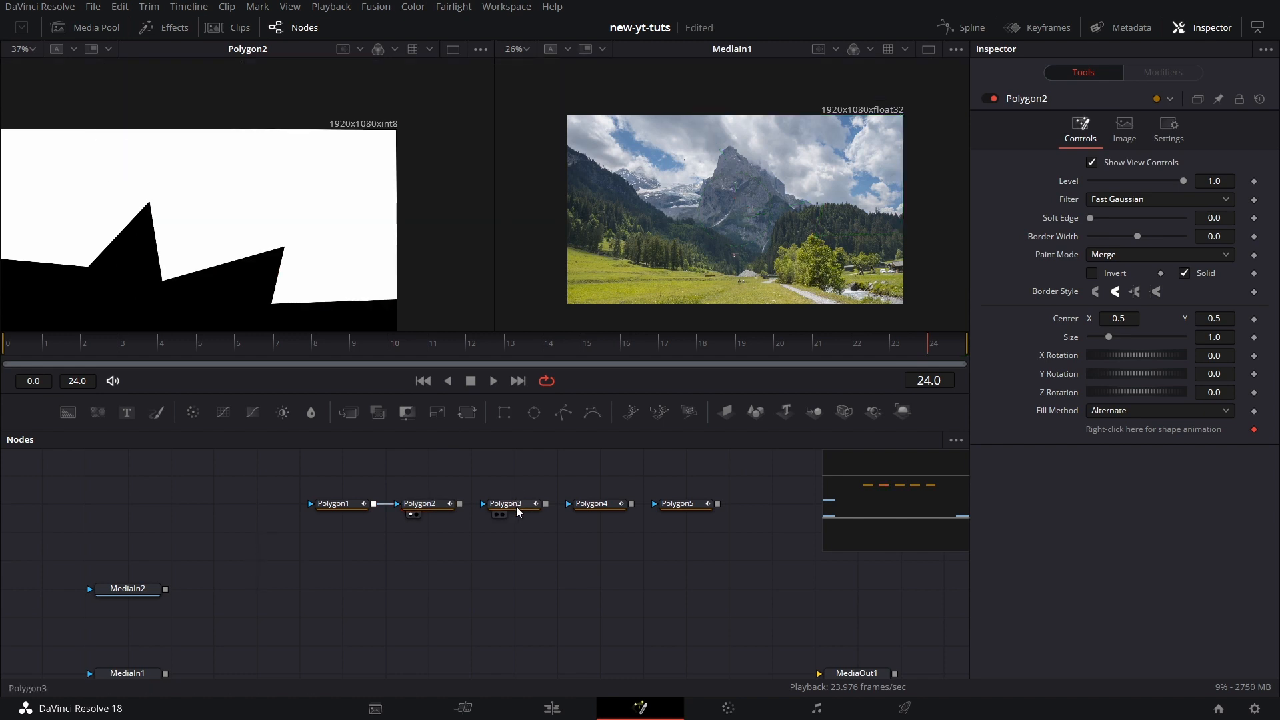
Connect Polygon2's output into Polygon3 and draw Polygon3 as a closed mask over the frame's lower-right area, following Polygon2's jagged edge.
{"action": "left_click", "coordinate": [515, 509]}
{"action": "left_click_drag", "start_coordinate": [460, 504], "coordinate": [502, 505]}
{"action": "left_click_drag", "start_coordinate": [304, 246], "coordinate": [362, 132]}
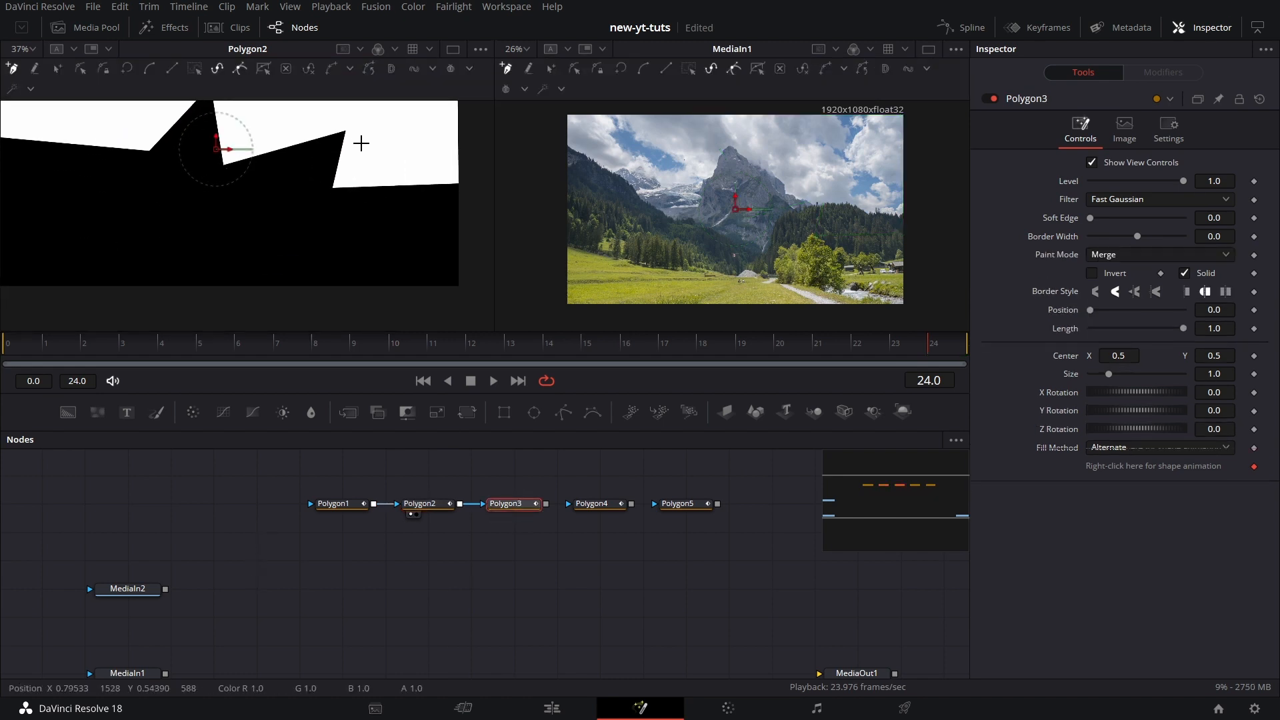
{"action": "left_click", "coordinate": [457, 182]}
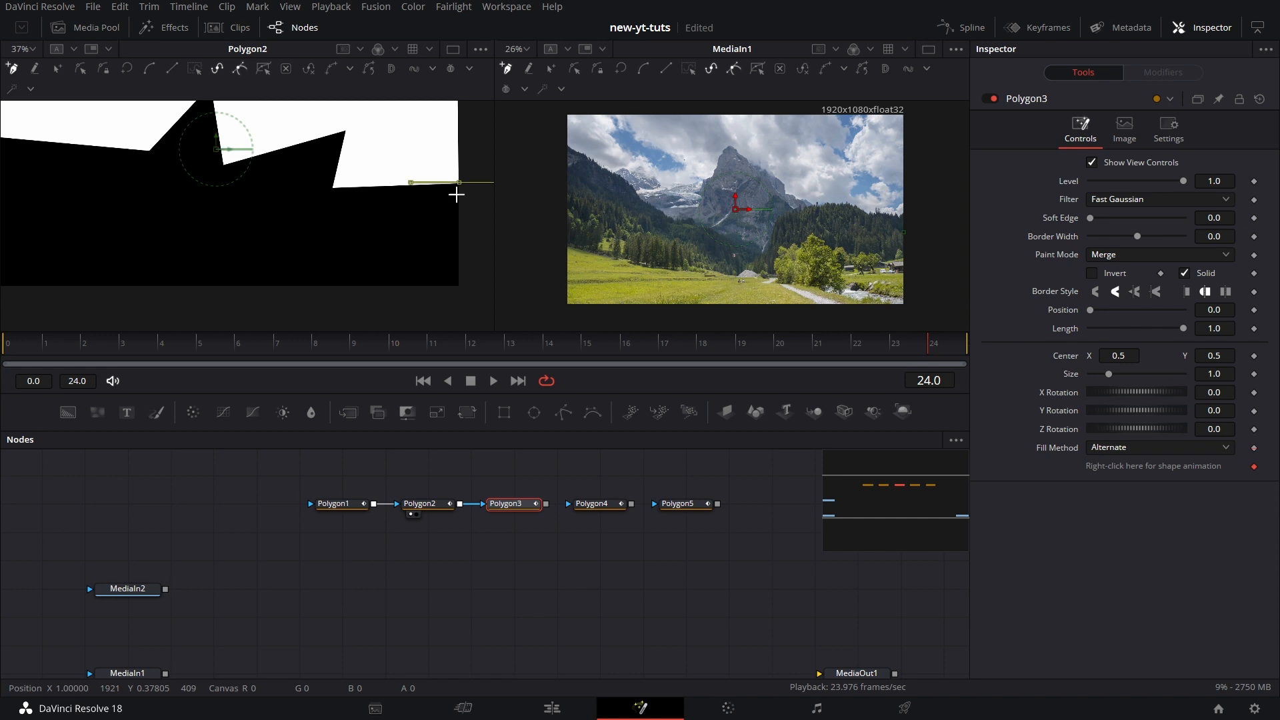
{"action": "left_click", "coordinate": [457, 288]}
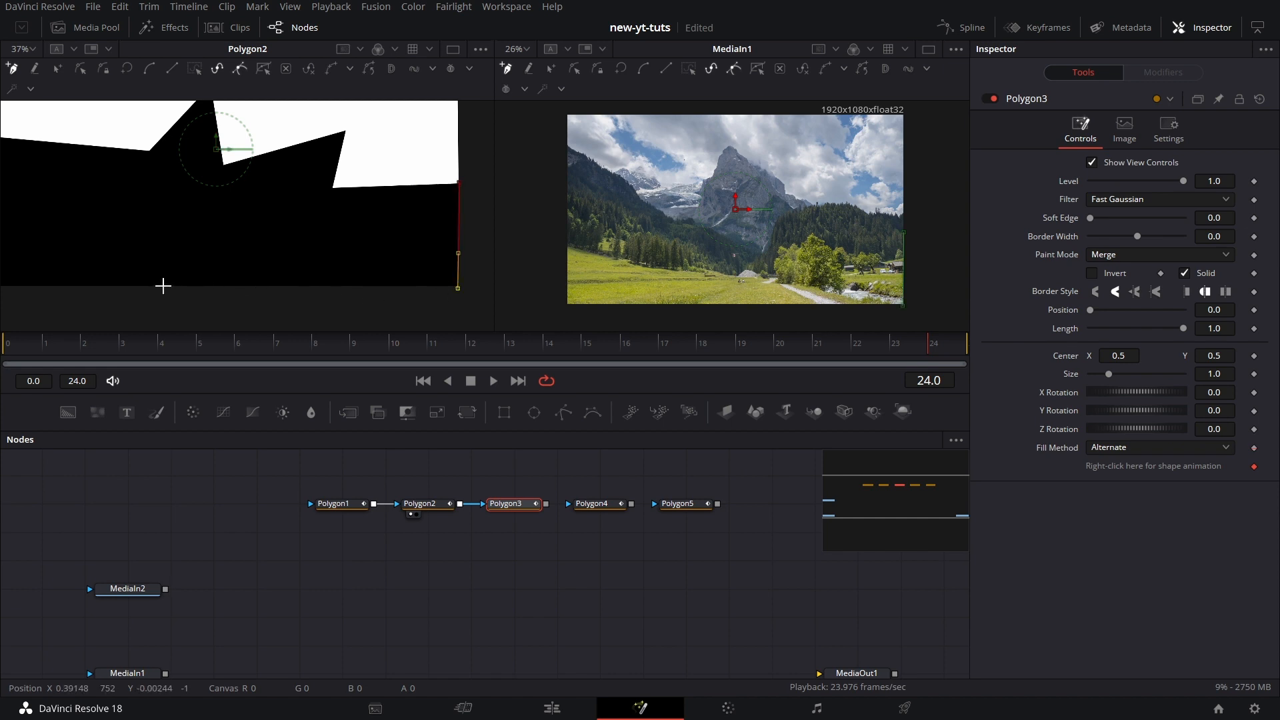
{"action": "left_click", "coordinate": [133, 286]}
{"action": "left_click", "coordinate": [196, 247]}
{"action": "left_click", "coordinate": [228, 229]}
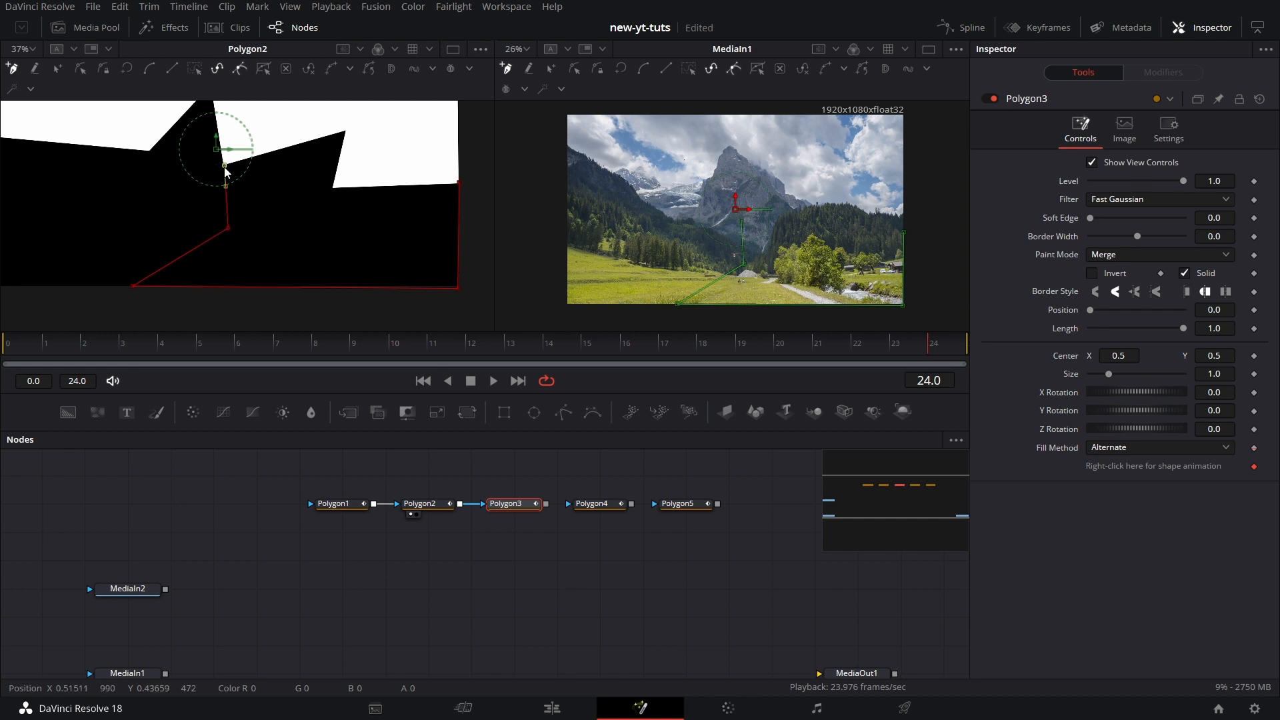
{"action": "left_click_drag", "start_coordinate": [214, 212], "coordinate": [169, 258]}
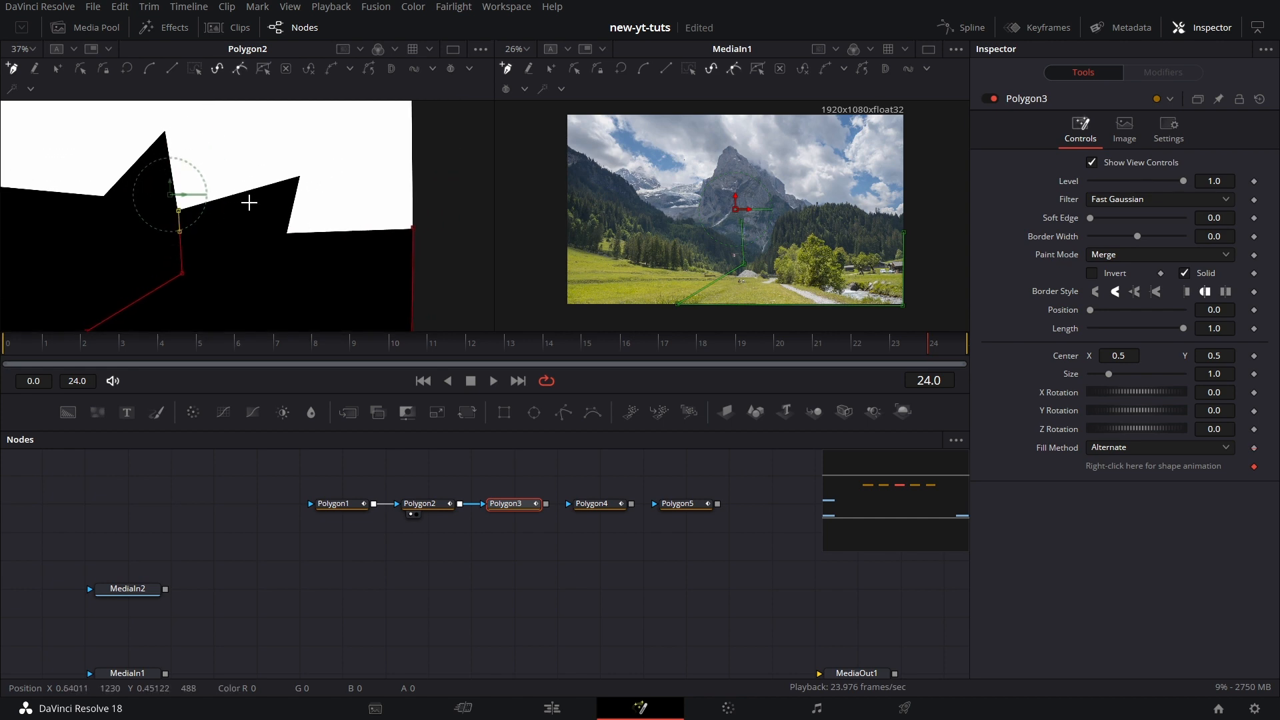
{"action": "left_click", "coordinate": [298, 176]}
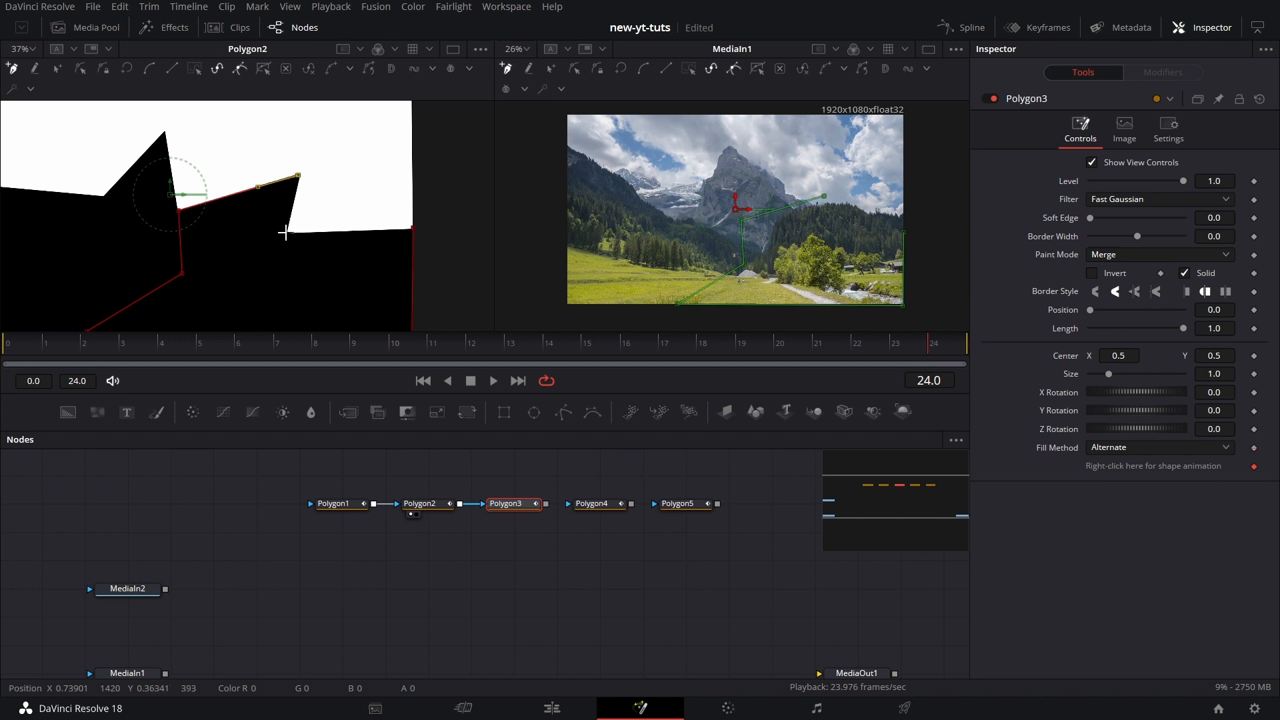
{"action": "left_click", "coordinate": [412, 230]}
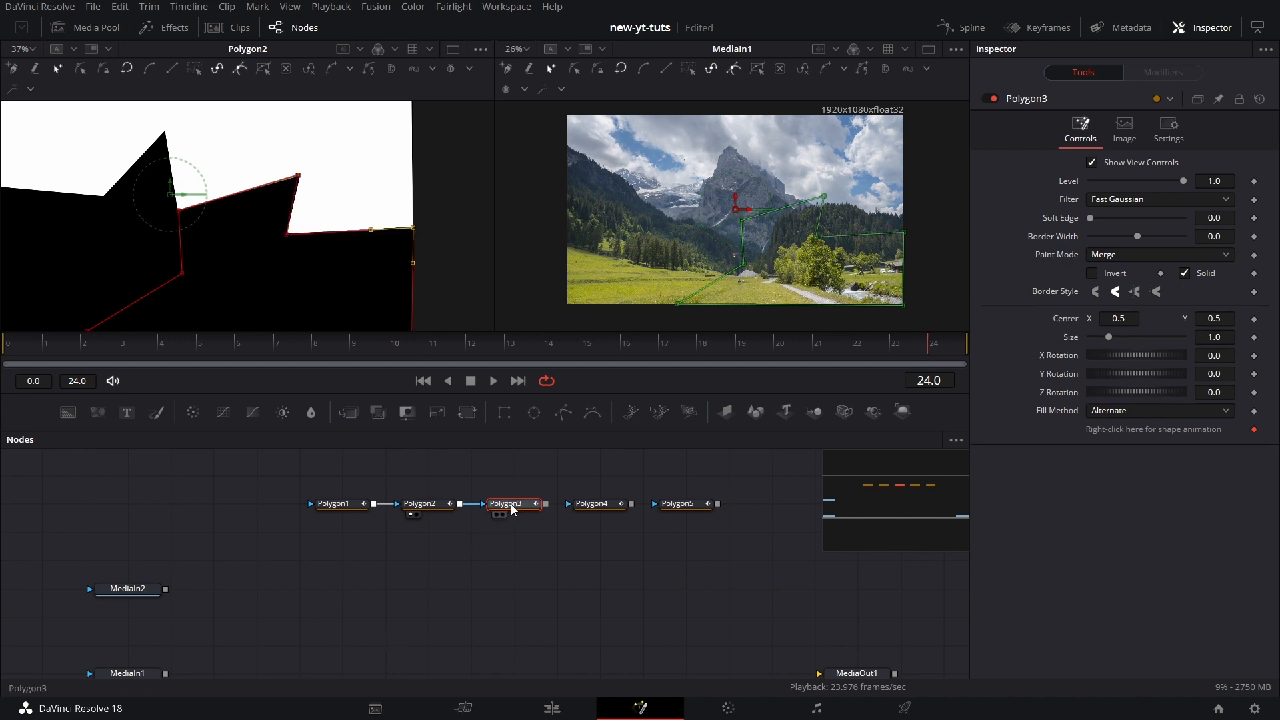
Show Polygon3 in the mask viewer and nudge its corner points to overlap Polygon2's edge.
{"action": "key", "text": "1"}
{"action": "left_click_drag", "start_coordinate": [298, 176], "coordinate": [298, 173]}
{"action": "left_click", "coordinate": [502, 603]}
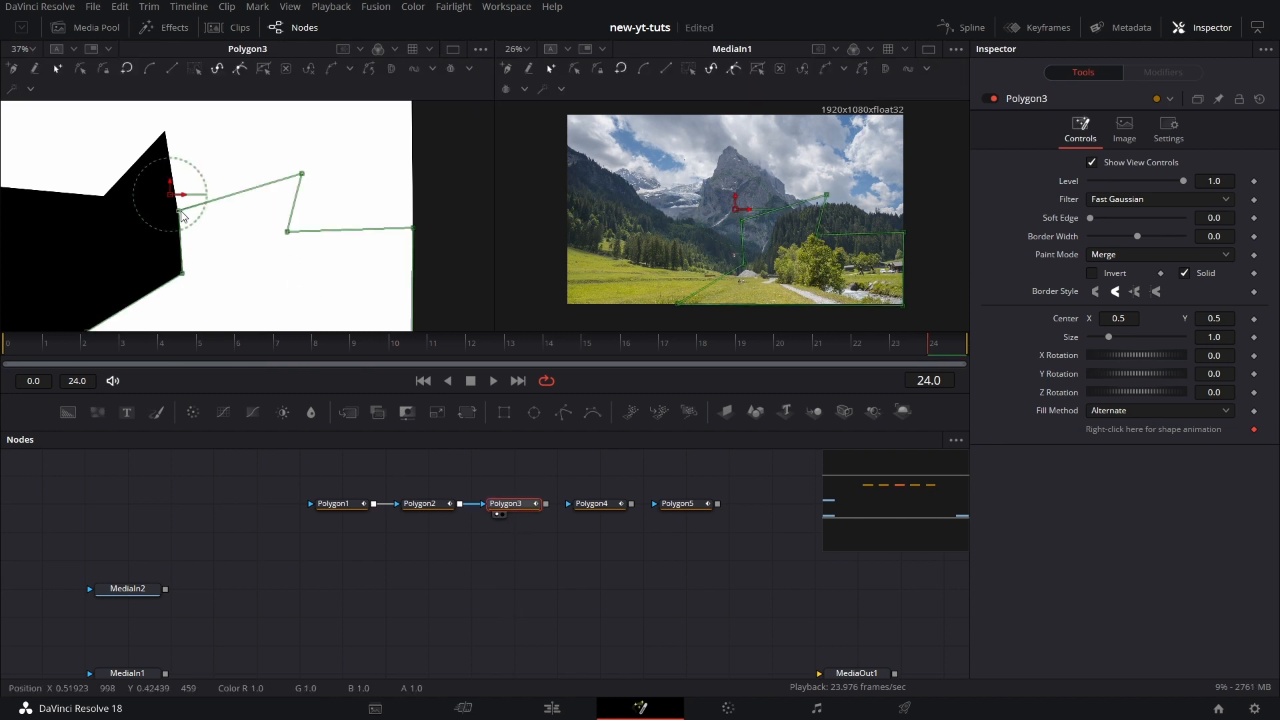
{"action": "left_click", "coordinate": [179, 211]}
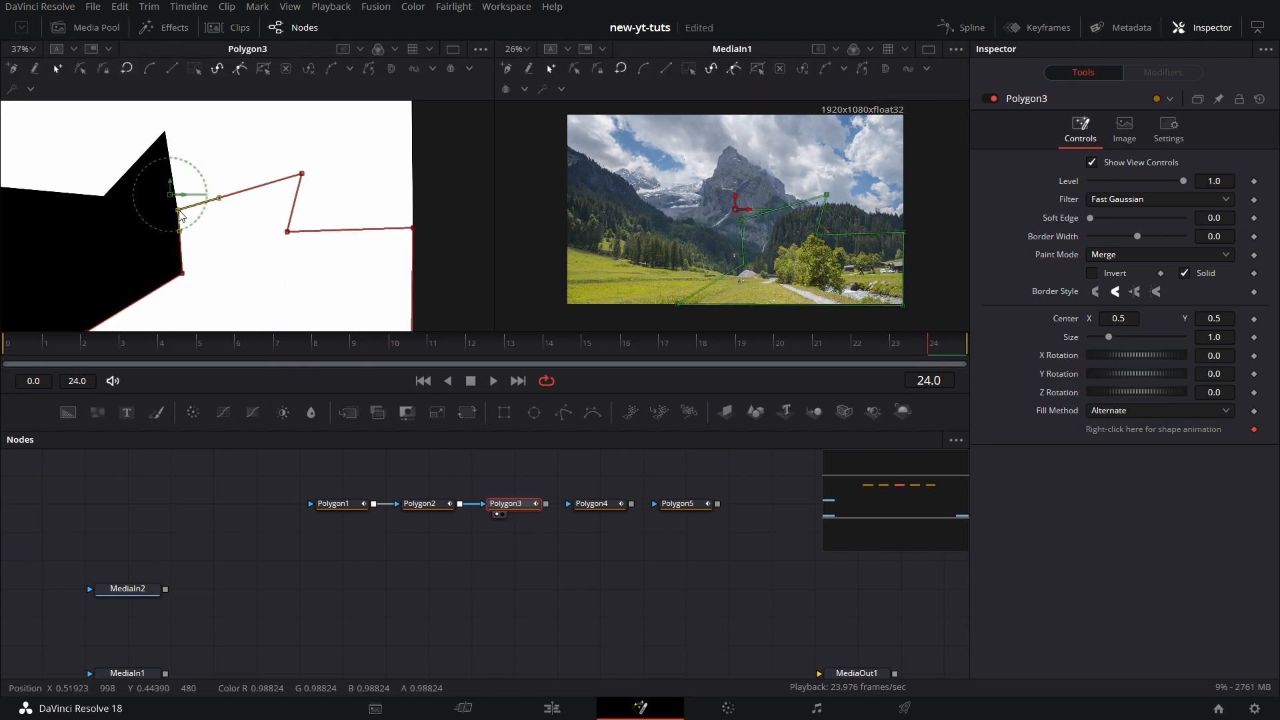
{"action": "left_click", "coordinate": [363, 610]}
Connect Polygon3's output into Polygon4 and draw Polygon4 as a closed mask over the central mountain area between the existing pieces.
{"action": "left_click", "coordinate": [617, 518]}
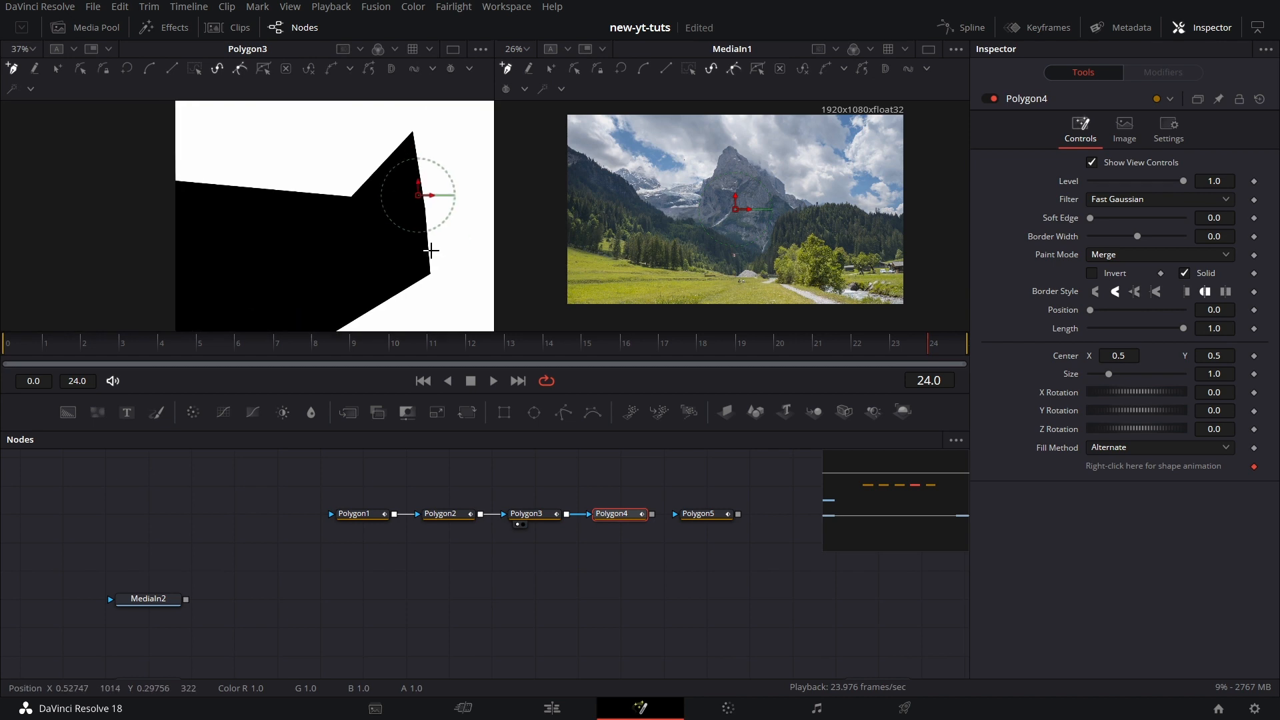
{"action": "left_click", "coordinate": [407, 124]}
{"action": "left_click", "coordinate": [343, 190]}
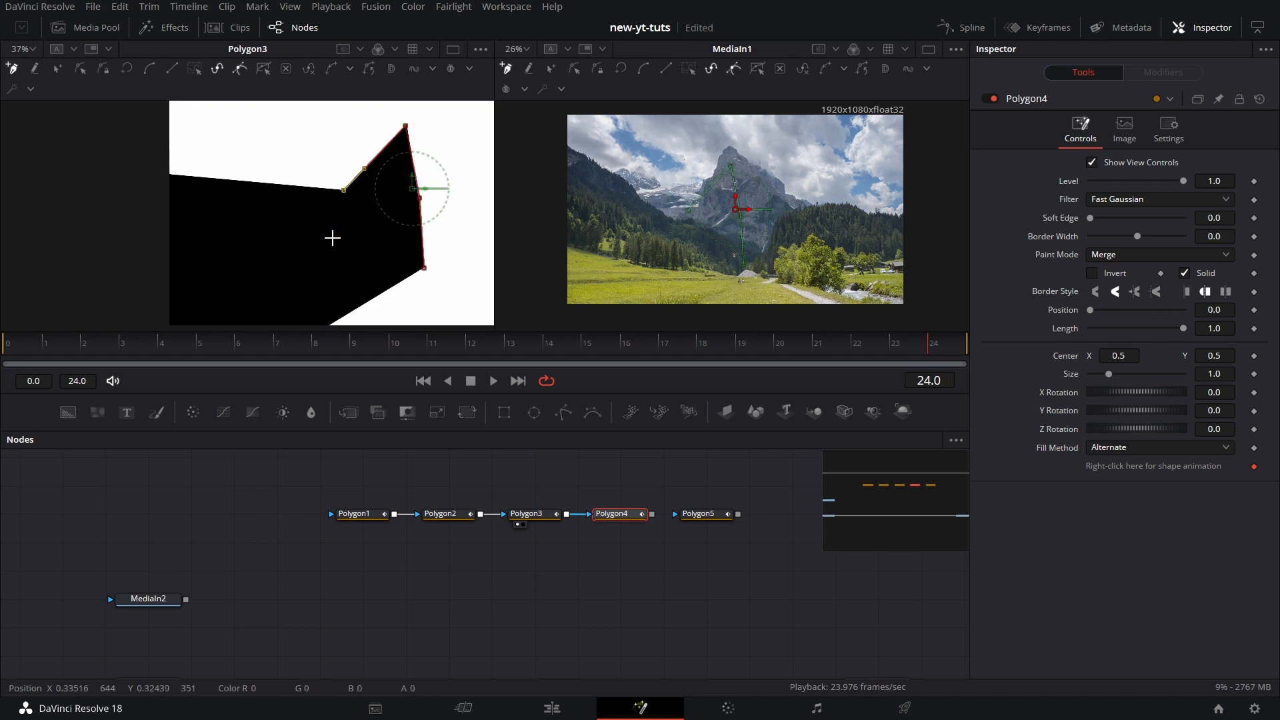
{"action": "left_click", "coordinate": [424, 268]}
Show Polygon4 in the mask viewer and nudge its top and lower-right points to close gaps with the neighbouring masks.
{"action": "left_click_drag", "start_coordinate": [619, 514], "coordinate": [394, 259]}
{"action": "left_click", "coordinate": [483, 559]}
{"action": "left_click", "coordinate": [614, 514]}
{"action": "left_click_drag", "start_coordinate": [404, 126], "coordinate": [407, 125]}
{"action": "left_click", "coordinate": [465, 557]}
{"action": "left_click", "coordinate": [615, 515]}
{"action": "left_click_drag", "start_coordinate": [423, 268], "coordinate": [426, 270]}
{"action": "left_click", "coordinate": [254, 210]}
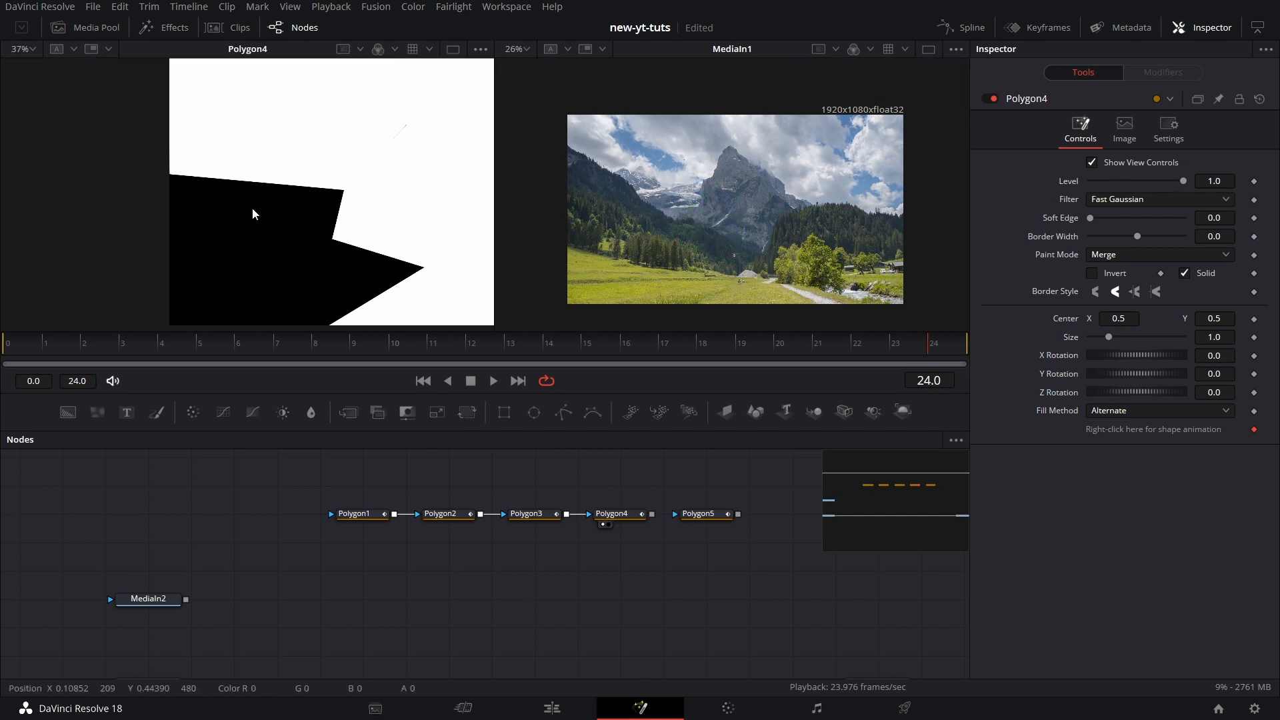
Connect Polygon4 into Polygon5, draw Polygon5 as a closed mask over the remaining lower-left area, and refine its points in the mask viewer.
{"action": "left_click", "coordinate": [695, 514]}
{"action": "left_click_drag", "start_coordinate": [652, 515], "coordinate": [676, 514]}
{"action": "left_click", "coordinate": [170, 174]}
{"action": "left_click", "coordinate": [343, 191]}
{"action": "left_click", "coordinate": [333, 241]}
{"action": "left_click", "coordinate": [424, 270]}
{"action": "left_click", "coordinate": [332, 324]}
{"action": "left_click", "coordinate": [170, 325]}
{"action": "left_click", "coordinate": [168, 175]}
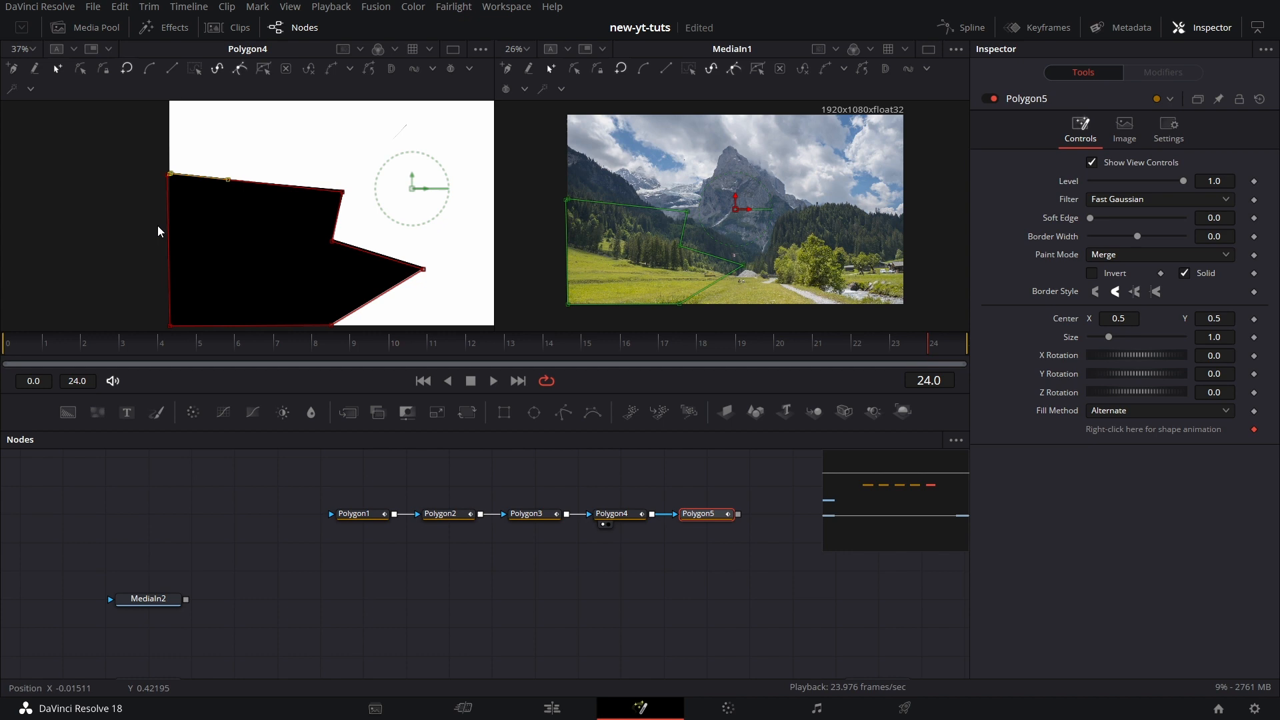
{"action": "key", "text": "1"}
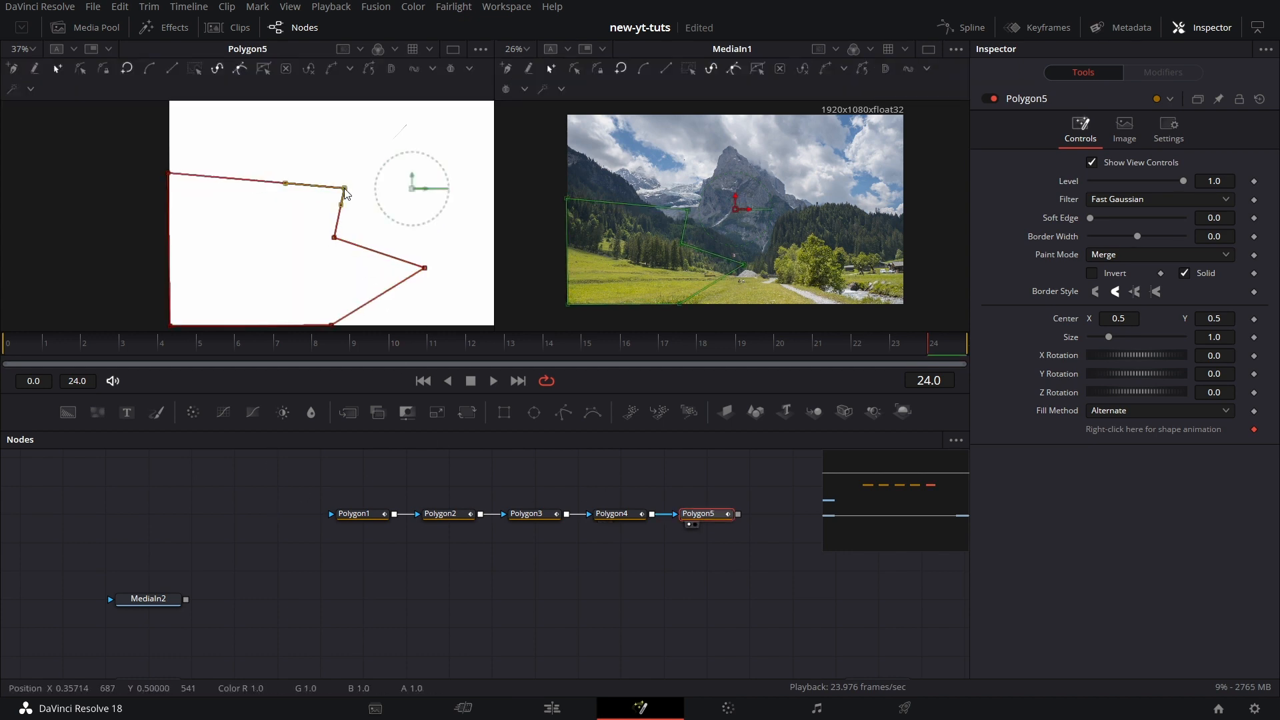
{"action": "left_click", "coordinate": [560, 492]}
Disconnect the five chained Polygon nodes from one another.
{"action": "left_click_drag", "start_coordinate": [600, 562], "coordinate": [476, 591]}
{"action": "left_click_drag", "start_coordinate": [323, 568], "coordinate": [325, 539]}
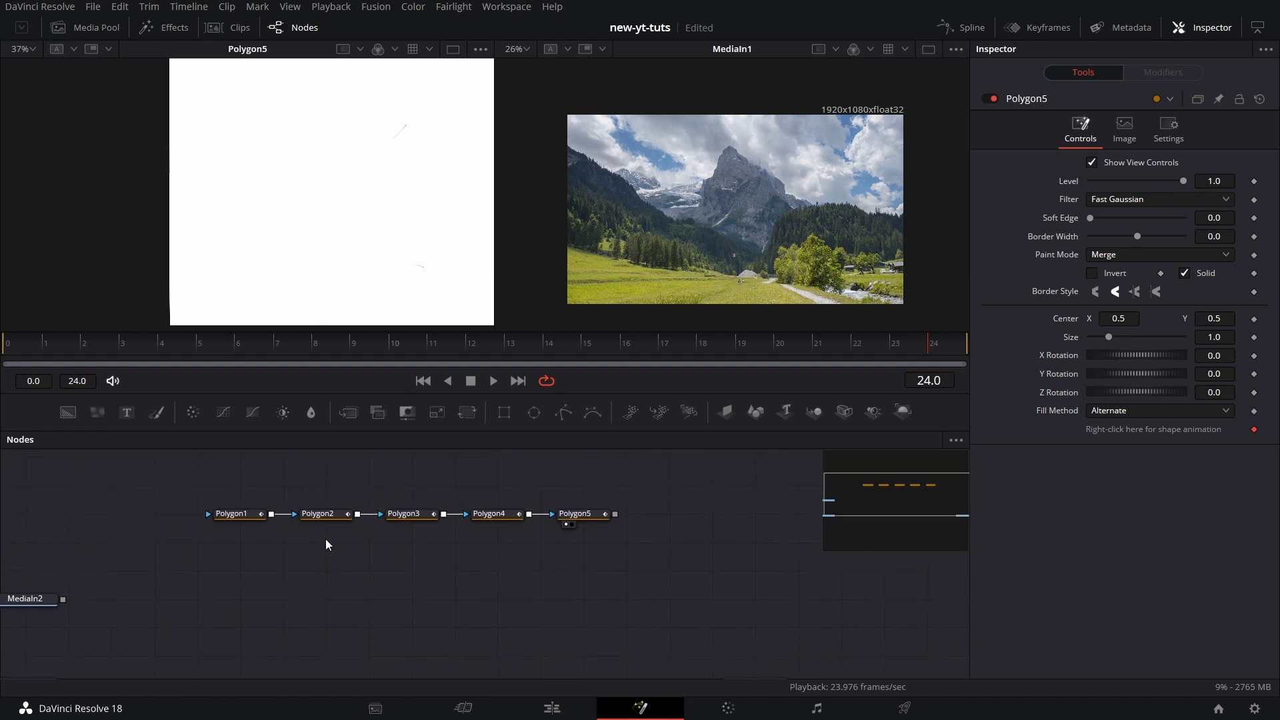
{"action": "left_click", "coordinate": [288, 514]}
{"action": "left_click", "coordinate": [380, 514]}
{"action": "left_click", "coordinate": [465, 514]}
{"action": "left_click", "coordinate": [552, 514]}
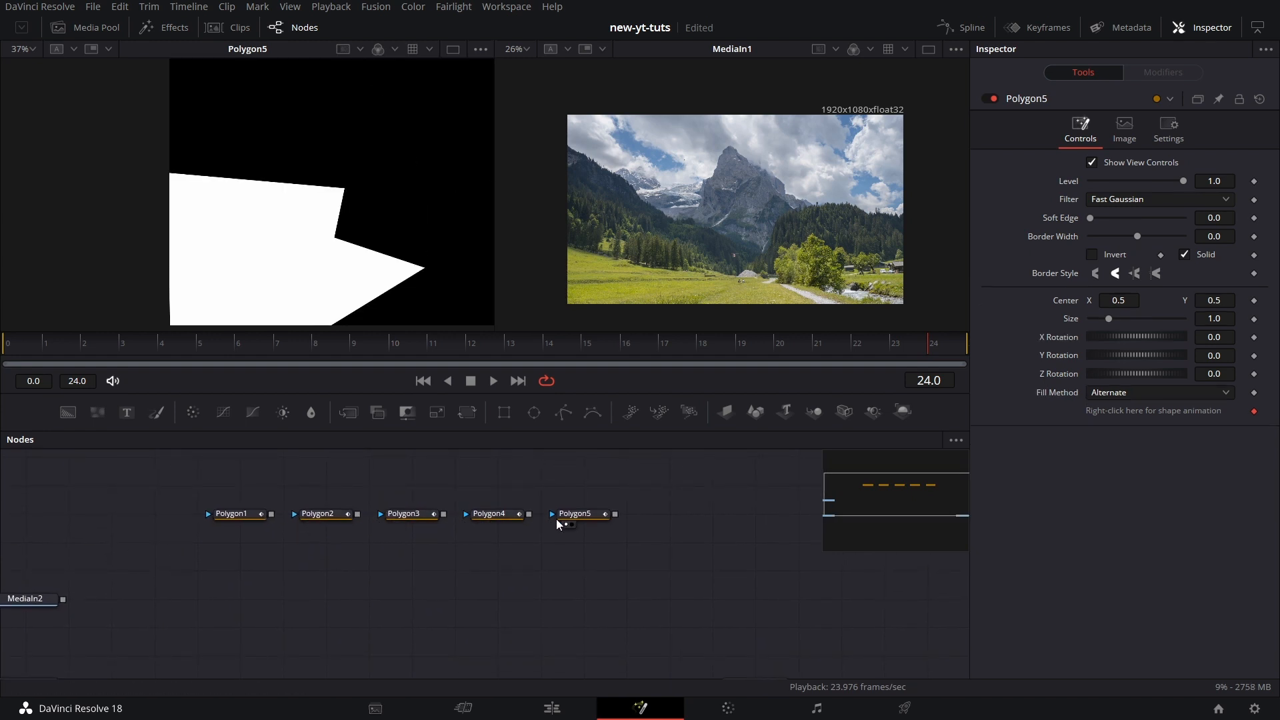
Select all five Polygon nodes and move them together to the open area beside MediaOut1.
{"action": "left_click_drag", "start_coordinate": [283, 585], "coordinate": [369, 554]}
{"action": "left_click_drag", "start_coordinate": [236, 467], "coordinate": [694, 508]}
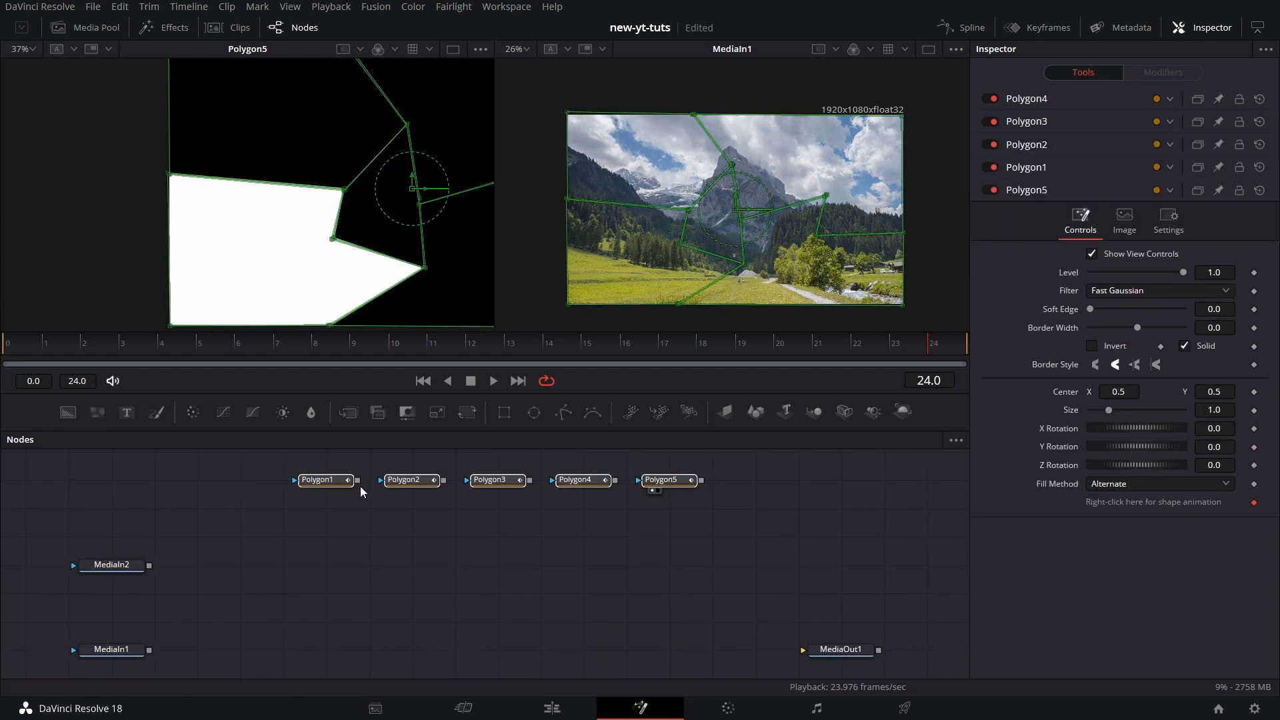
{"action": "left_click_drag", "start_coordinate": [349, 481], "coordinate": [450, 612]}
Add a Merge node beside the MediaIn nodes and rearrange them so MediaIn2 sits below MediaIn1.
{"action": "left_click", "coordinate": [399, 478]}
{"action": "left_click_drag", "start_coordinate": [348, 412], "coordinate": [330, 475]}
{"action": "left_click_drag", "start_coordinate": [262, 553], "coordinate": [240, 588]}
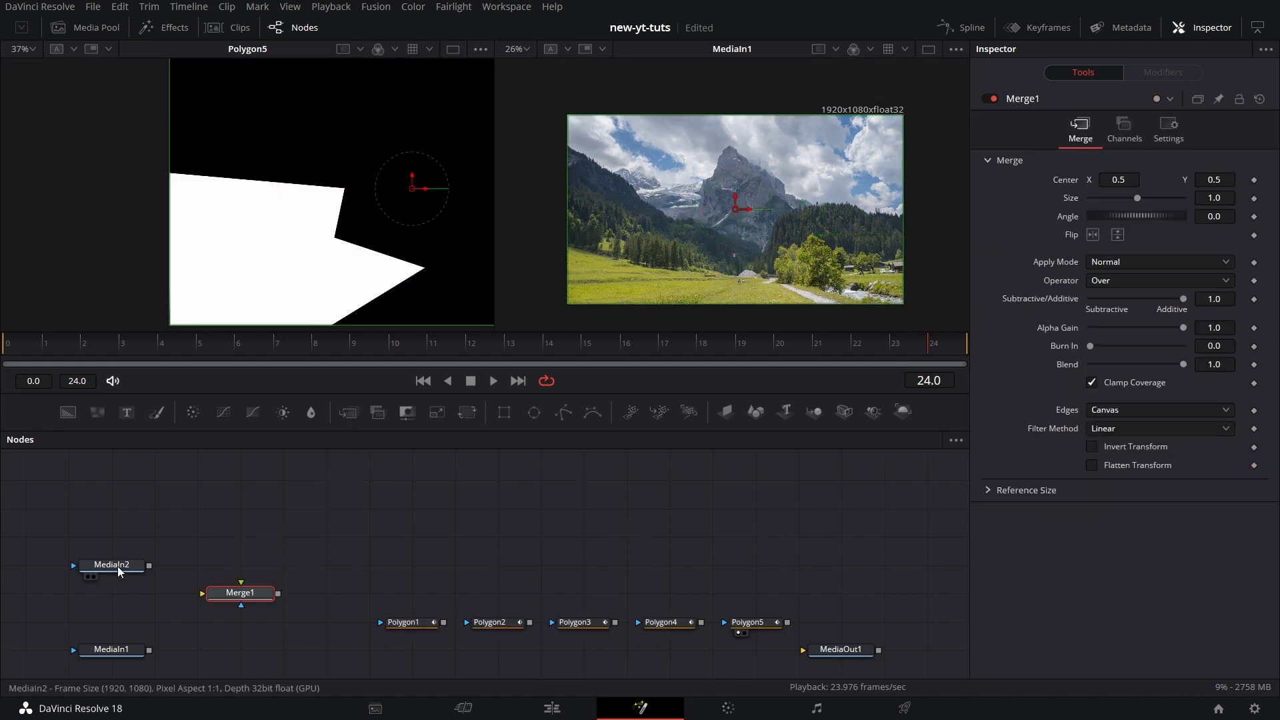
{"action": "left_click_drag", "start_coordinate": [120, 567], "coordinate": [121, 622]}
{"action": "left_click_drag", "start_coordinate": [195, 567], "coordinate": [218, 473]}
{"action": "left_click_drag", "start_coordinate": [130, 529], "coordinate": [85, 614]}
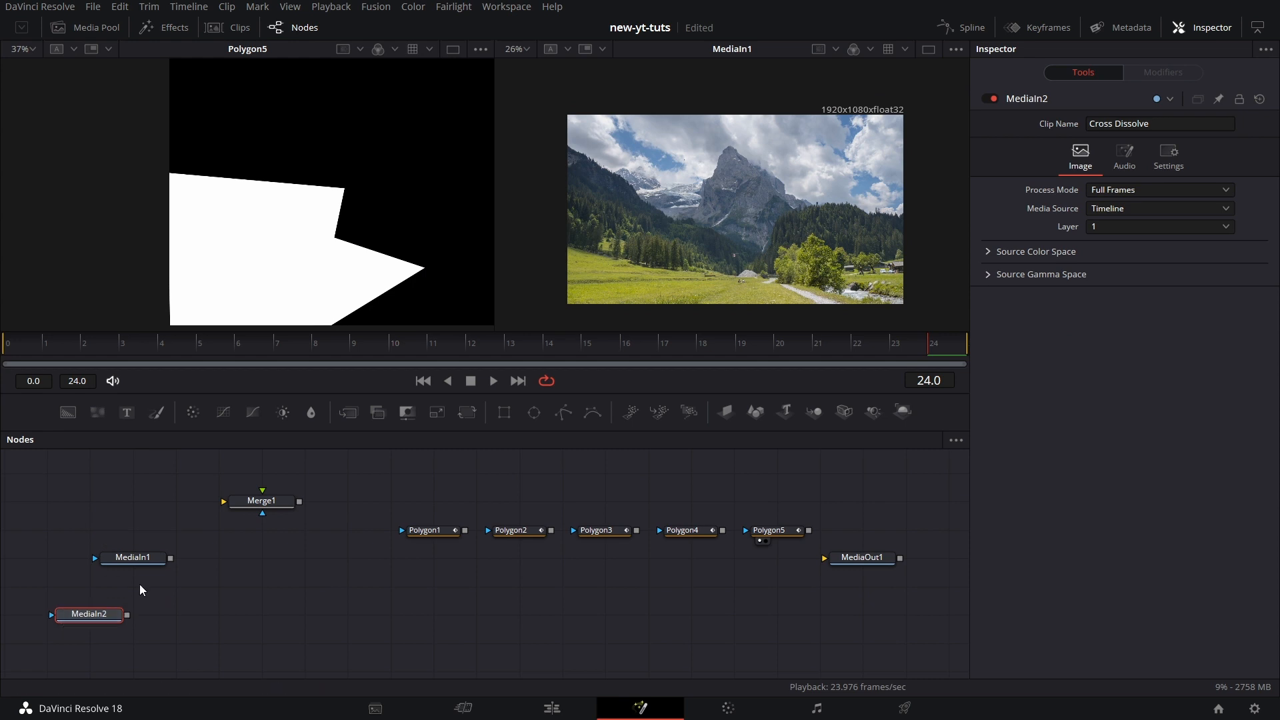
{"action": "left_click", "coordinate": [126, 529]}
{"action": "left_click_drag", "start_coordinate": [282, 521], "coordinate": [282, 492]}
Add four more Merge nodes stacked in a column below Merge1.
{"action": "left_click_drag", "start_coordinate": [356, 411], "coordinate": [272, 543]}
{"action": "left_click_drag", "start_coordinate": [348, 412], "coordinate": [341, 534]}
{"action": "left_click_drag", "start_coordinate": [278, 566], "coordinate": [278, 566]}
{"action": "left_click_drag", "start_coordinate": [348, 412], "coordinate": [330, 530]}
{"action": "left_click_drag", "start_coordinate": [277, 587], "coordinate": [278, 587]}
{"action": "left_click_drag", "start_coordinate": [340, 421], "coordinate": [332, 612]}
{"action": "left_click_drag", "start_coordinate": [268, 637], "coordinate": [279, 620]}
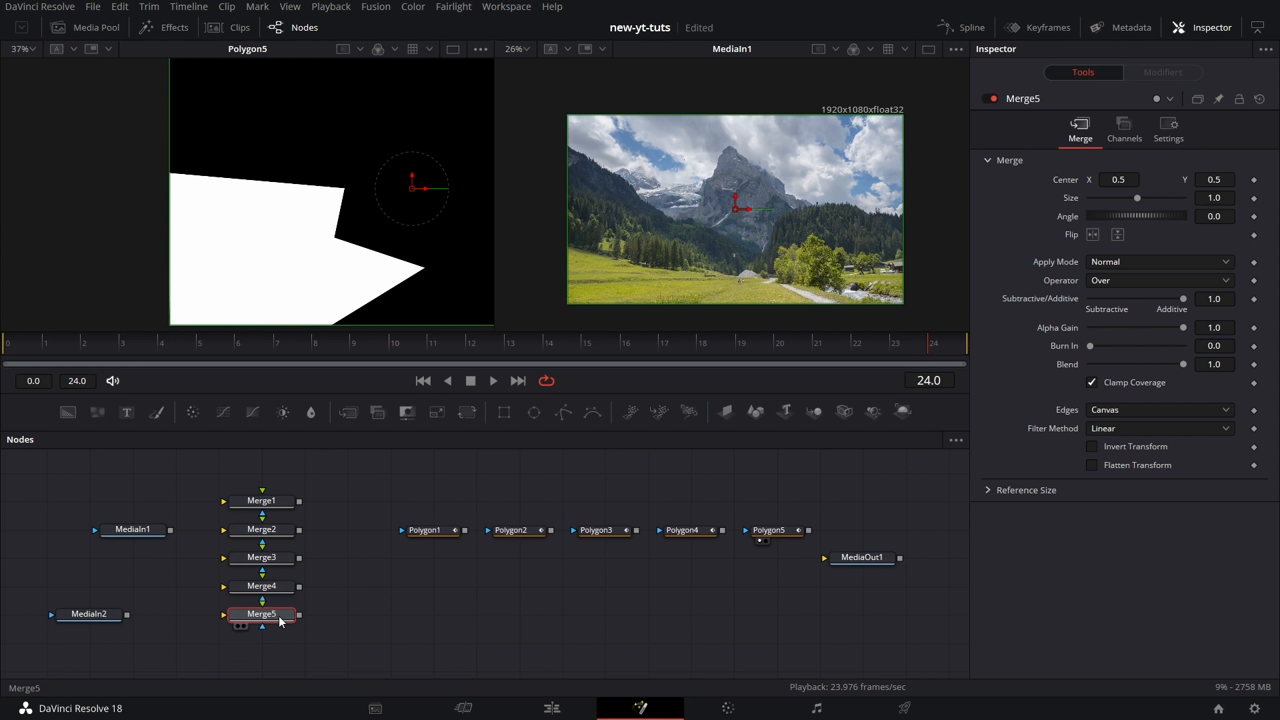
Space MediaIn1 and MediaIn2 apart and add a Background node between them with its Alpha set to 0.0.
{"action": "left_click_drag", "start_coordinate": [128, 526], "coordinate": [84, 498]}
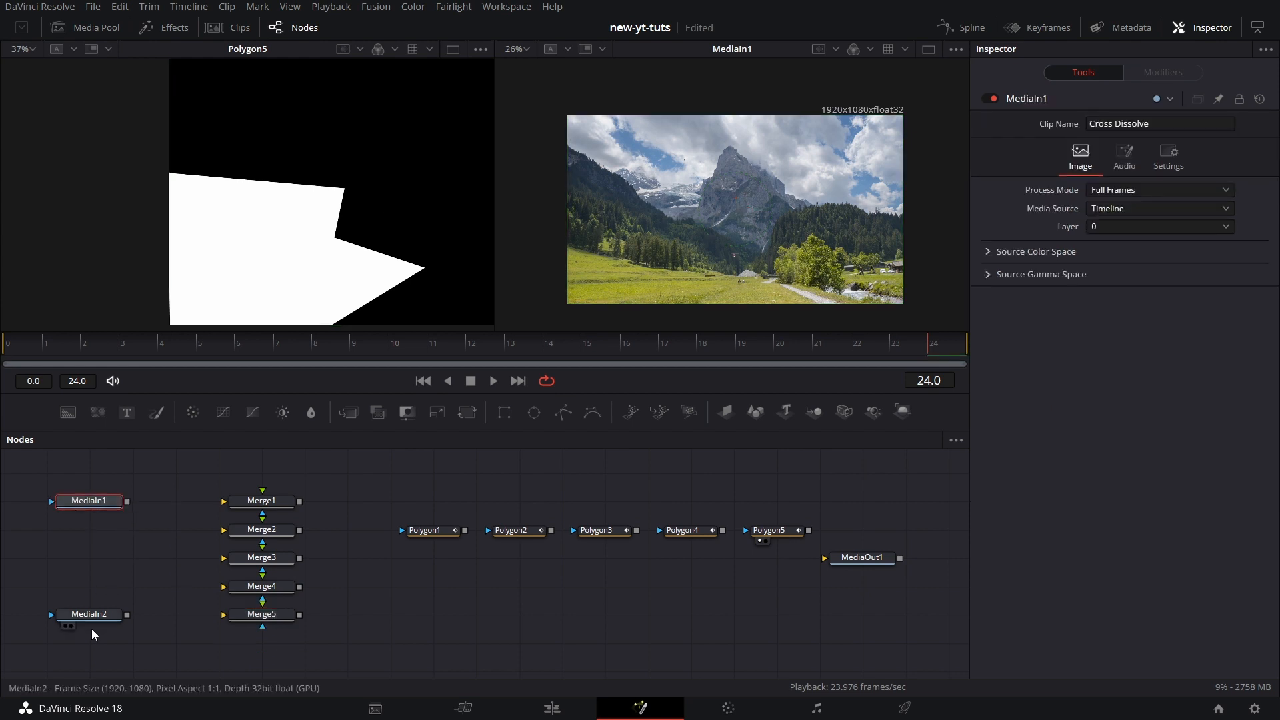
{"action": "left_click", "coordinate": [98, 657]}
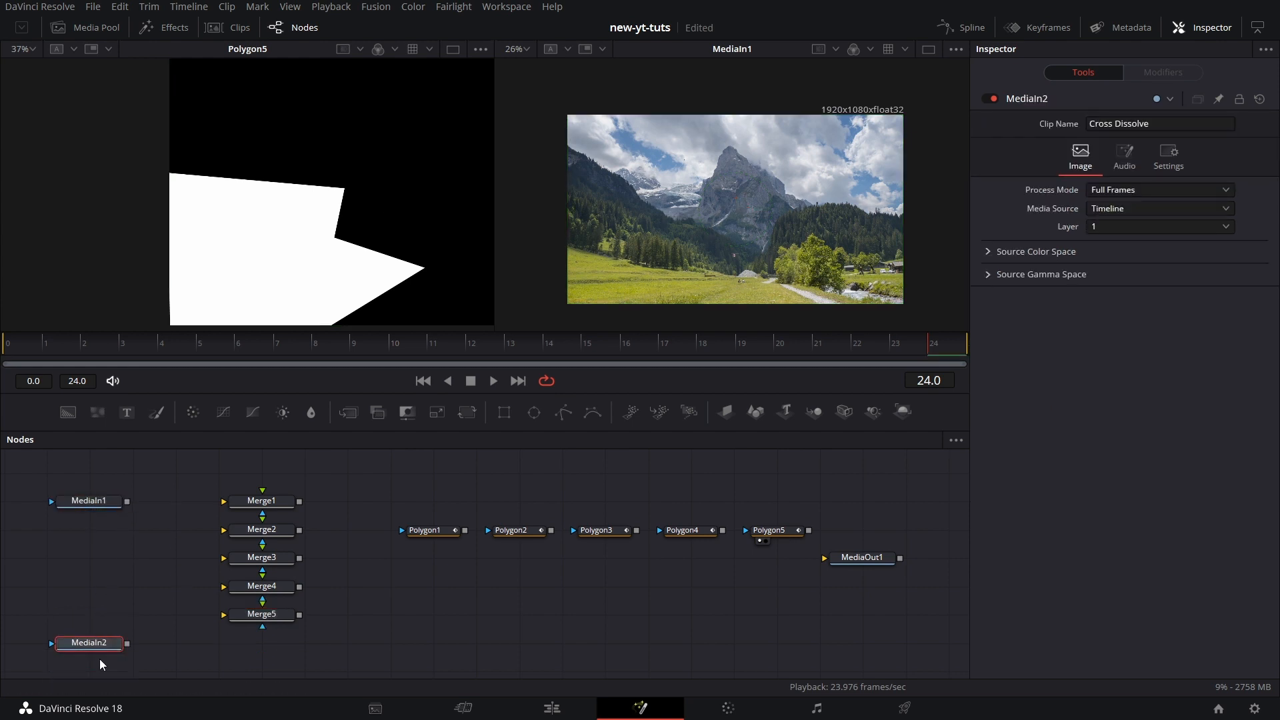
{"action": "left_click_drag", "start_coordinate": [67, 412], "coordinate": [97, 558]}
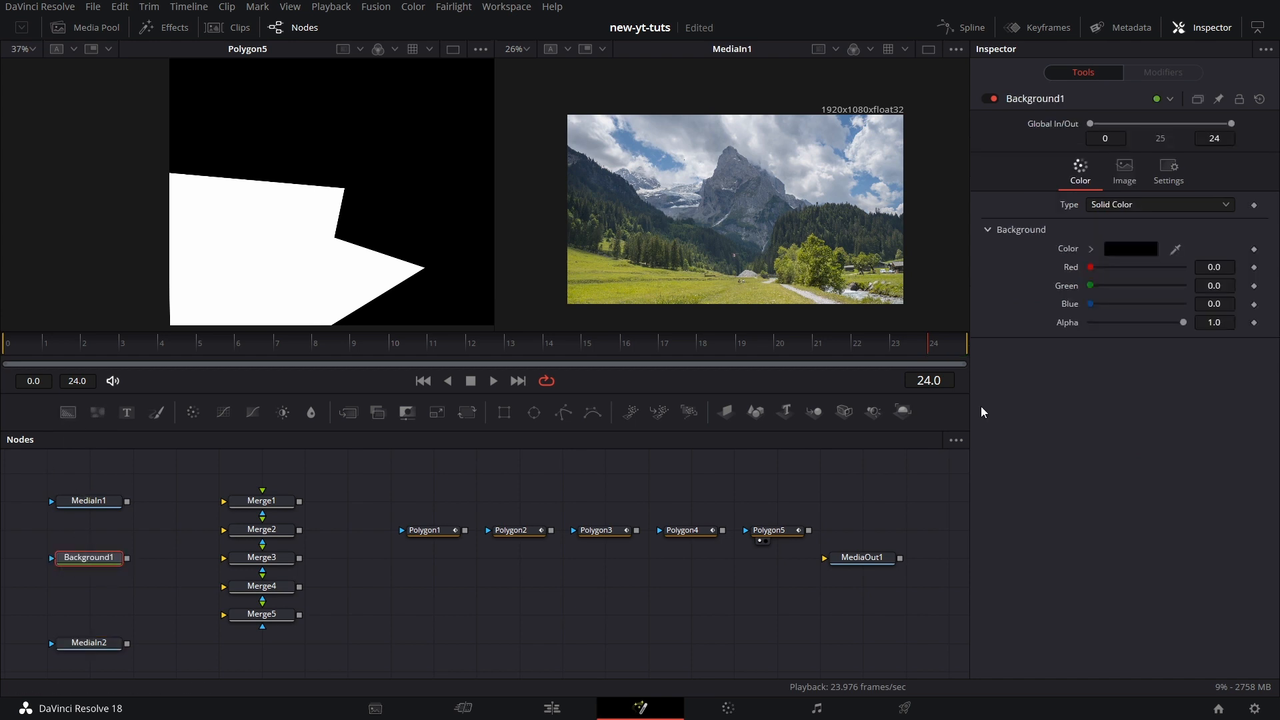
{"action": "left_click_drag", "start_coordinate": [1185, 322], "coordinate": [1004, 331]}
Connect Background1's output to the background input of all five Merge nodes.
{"action": "left_click_drag", "start_coordinate": [126, 558], "coordinate": [224, 501]}
{"action": "left_click_drag", "start_coordinate": [127, 558], "coordinate": [225, 531]}
{"action": "left_click_drag", "start_coordinate": [127, 558], "coordinate": [225, 559]}
{"action": "left_click_drag", "start_coordinate": [127, 558], "coordinate": [225, 588]}
{"action": "left_click_drag", "start_coordinate": [128, 558], "coordinate": [225, 616]}
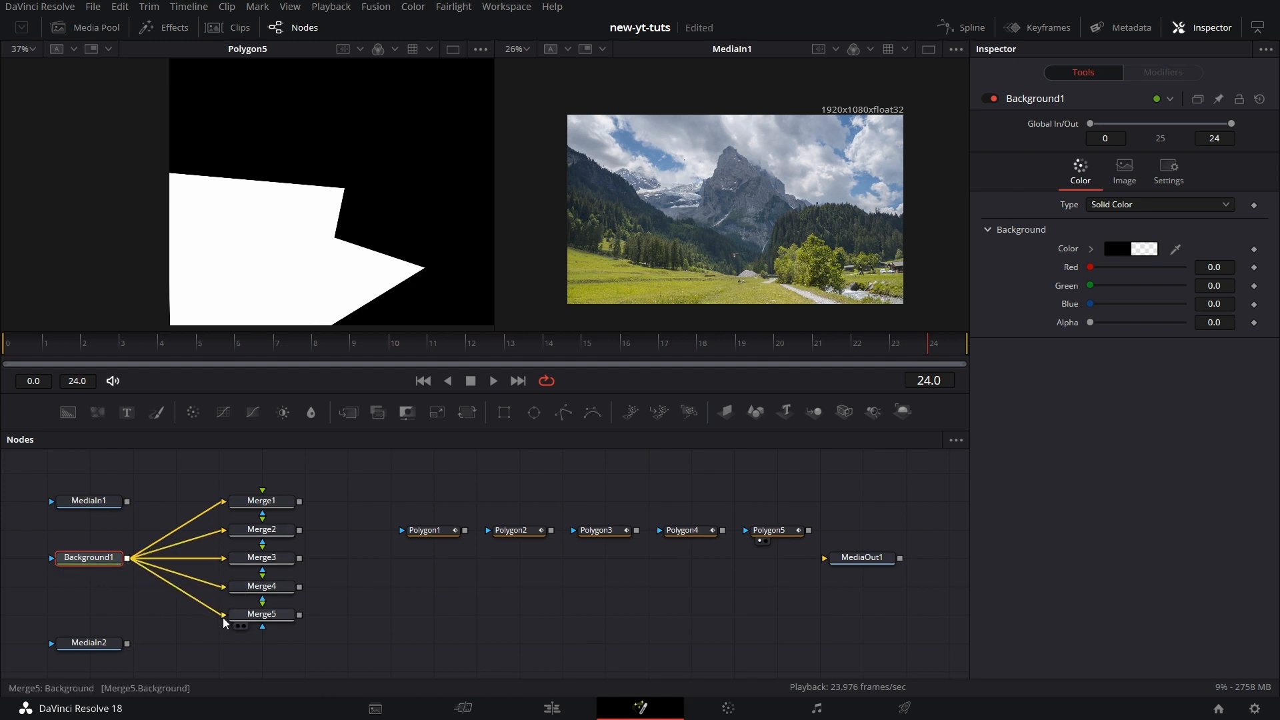
Connect MediaIn1's output to the foreground input of all five Merge nodes.
{"action": "left_click_drag", "start_coordinate": [127, 501], "coordinate": [225, 501]}
{"action": "left_click_drag", "start_coordinate": [127, 501], "coordinate": [262, 544]}
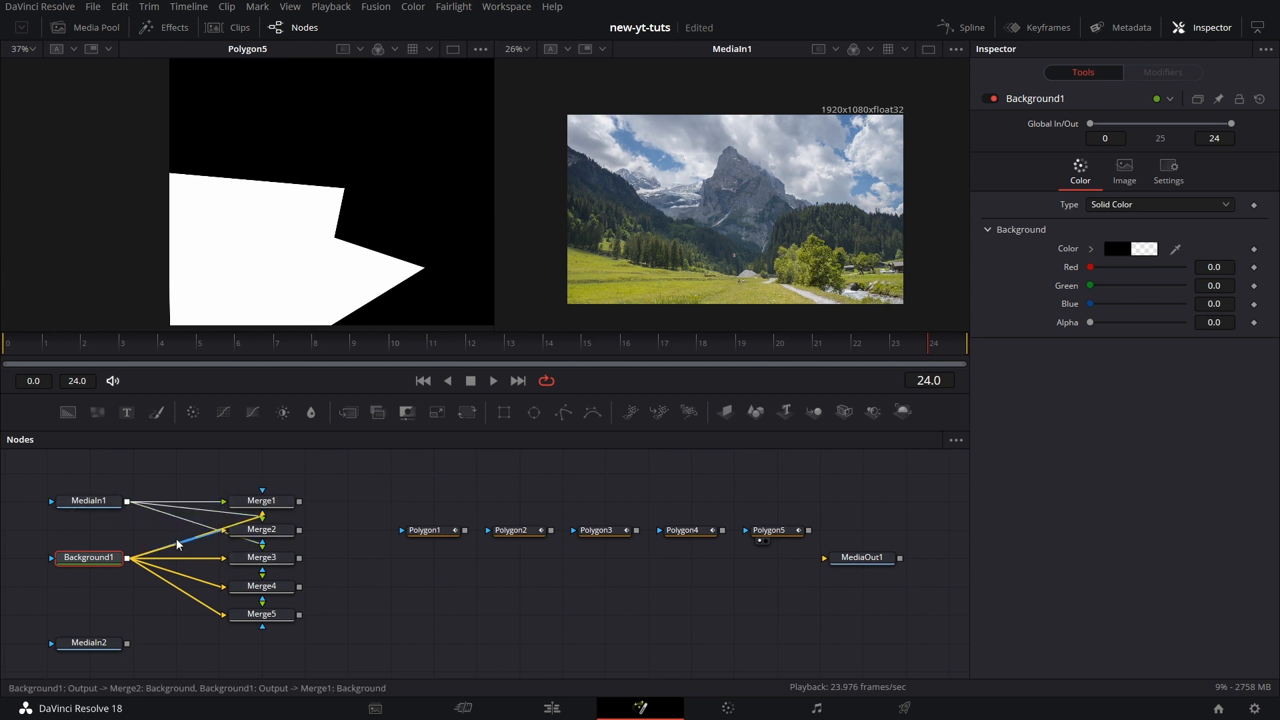
{"action": "left_click_drag", "start_coordinate": [127, 501], "coordinate": [262, 572]}
{"action": "left_click_drag", "start_coordinate": [127, 502], "coordinate": [263, 613]}
Move Polygon1 above Merge1 and place Polygon2 through Polygon5 beside their matching Merge nodes.
{"action": "left_click_drag", "start_coordinate": [426, 530], "coordinate": [255, 473]}
{"action": "left_click_drag", "start_coordinate": [489, 531], "coordinate": [147, 531]}
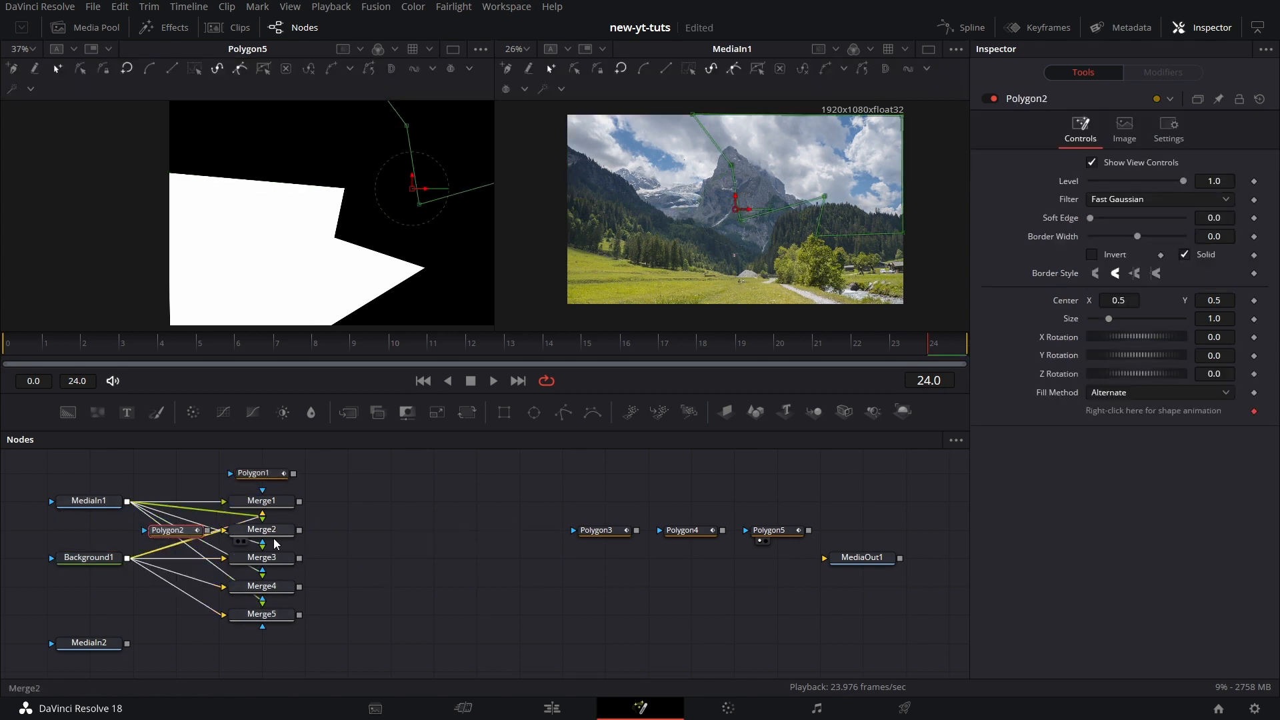
{"action": "left_click_drag", "start_coordinate": [610, 533], "coordinate": [171, 560]}
{"action": "left_click_drag", "start_coordinate": [682, 532], "coordinate": [173, 589]}
{"action": "left_click_drag", "start_coordinate": [773, 531], "coordinate": [262, 626]}
Connect each Polygon node's output to the mask input of its matching Merge node, Polygon1 to Merge1 through Polygon5 to Merge5.
{"action": "left_click_drag", "start_coordinate": [207, 587], "coordinate": [263, 599]}
{"action": "left_click_drag", "start_coordinate": [208, 559], "coordinate": [262, 571]}
{"action": "left_click_drag", "start_coordinate": [207, 531], "coordinate": [262, 532]}
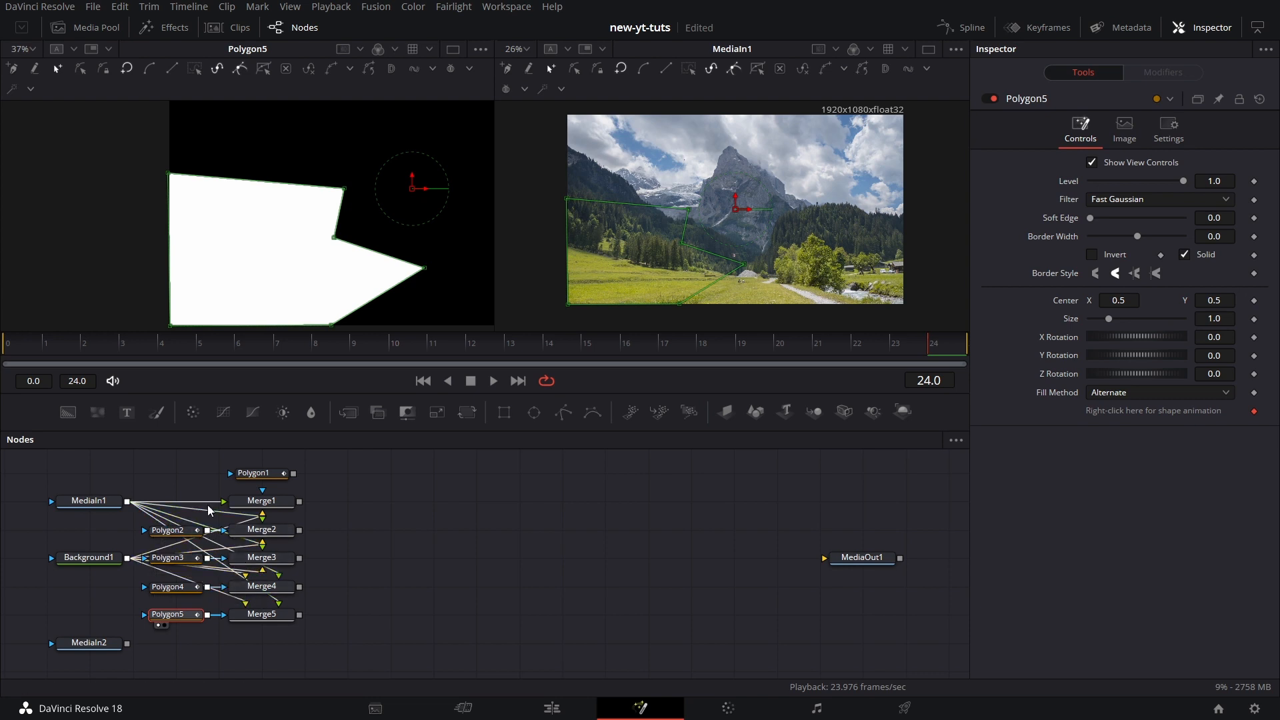
{"action": "left_click_drag", "start_coordinate": [293, 473], "coordinate": [347, 267]}
Set the first viewer's zoom to Fit and view Merge1 through Merge5 in turn to check each masked piece.
{"action": "left_click", "coordinate": [441, 598]}
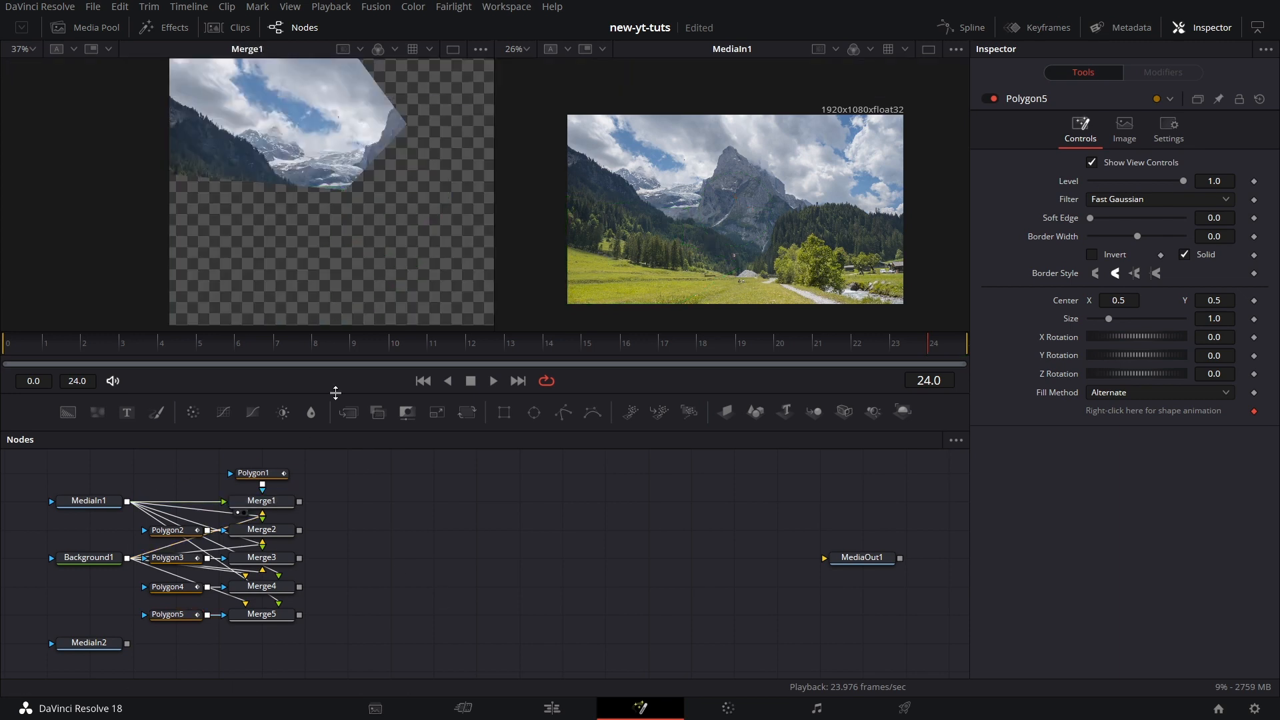
{"action": "left_click_drag", "start_coordinate": [426, 283], "coordinate": [321, 294]}
{"action": "left_click", "coordinate": [28, 49]}
{"action": "left_click", "coordinate": [30, 64]}
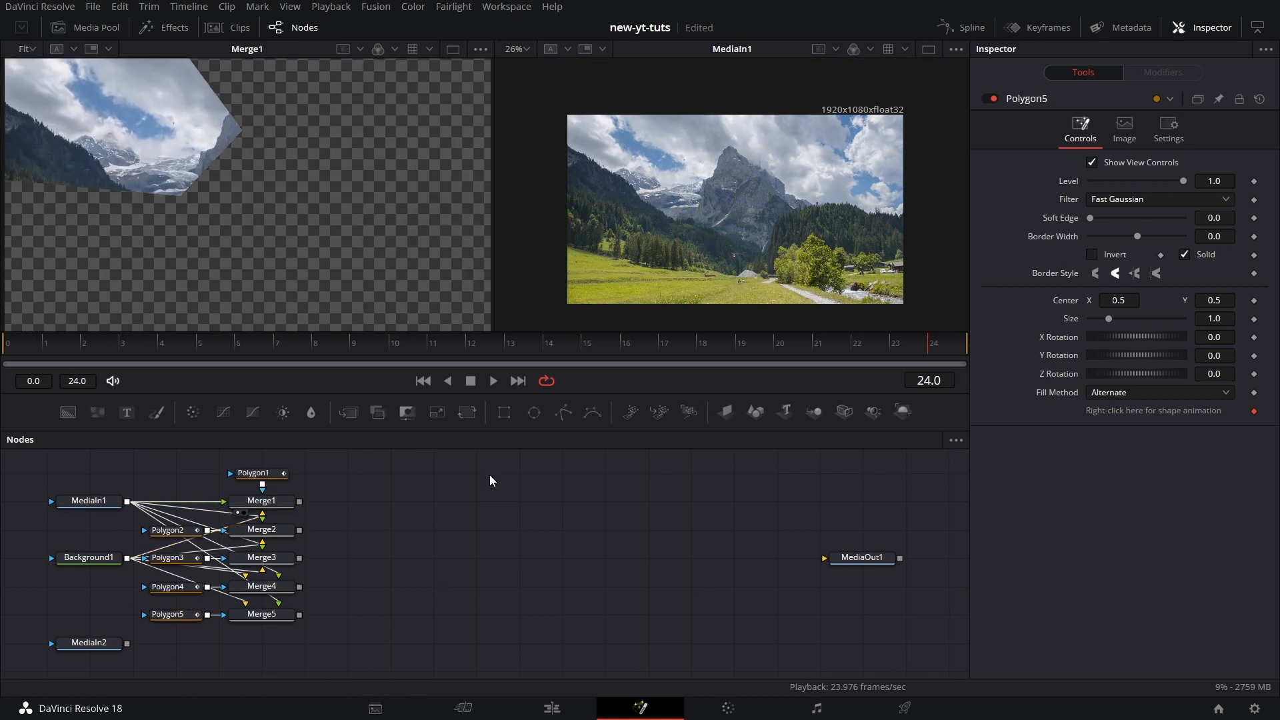
{"action": "left_click_drag", "start_coordinate": [260, 532], "coordinate": [286, 298]}
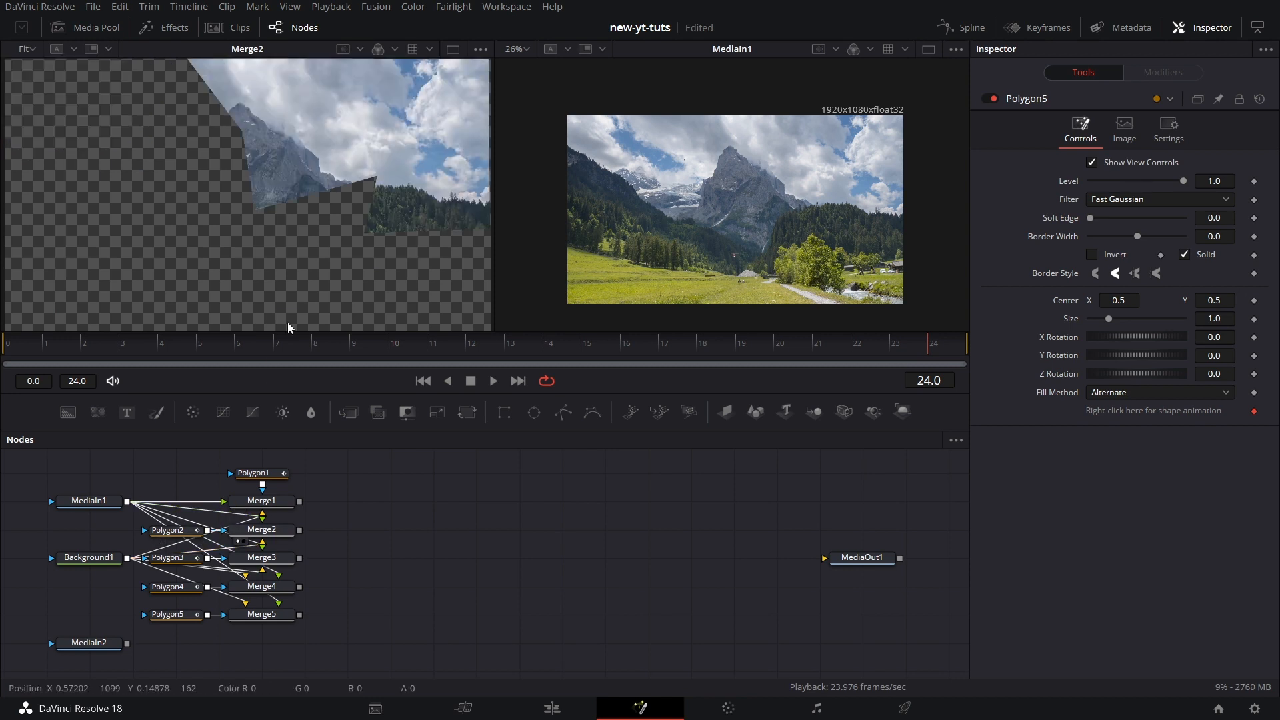
{"action": "left_click_drag", "start_coordinate": [279, 562], "coordinate": [330, 247]}
{"action": "left_click_drag", "start_coordinate": [278, 593], "coordinate": [307, 186]}
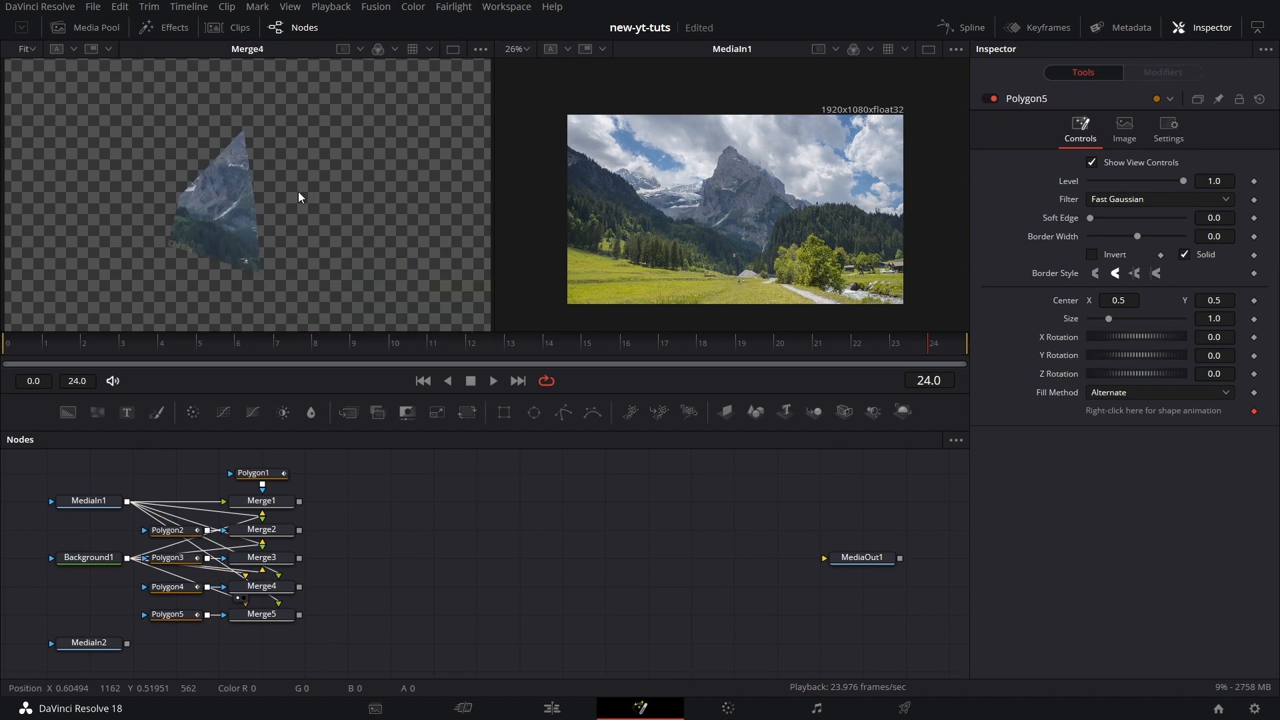
{"action": "left_click_drag", "start_coordinate": [261, 614], "coordinate": [366, 205]}
Add five ImagePlane3D nodes in a column beside the Merge nodes and connect each Merge output to its matching plane.
{"action": "left_click_drag", "start_coordinate": [396, 589], "coordinate": [369, 609]}
{"action": "left_click_drag", "start_coordinate": [726, 412], "coordinate": [325, 535]}
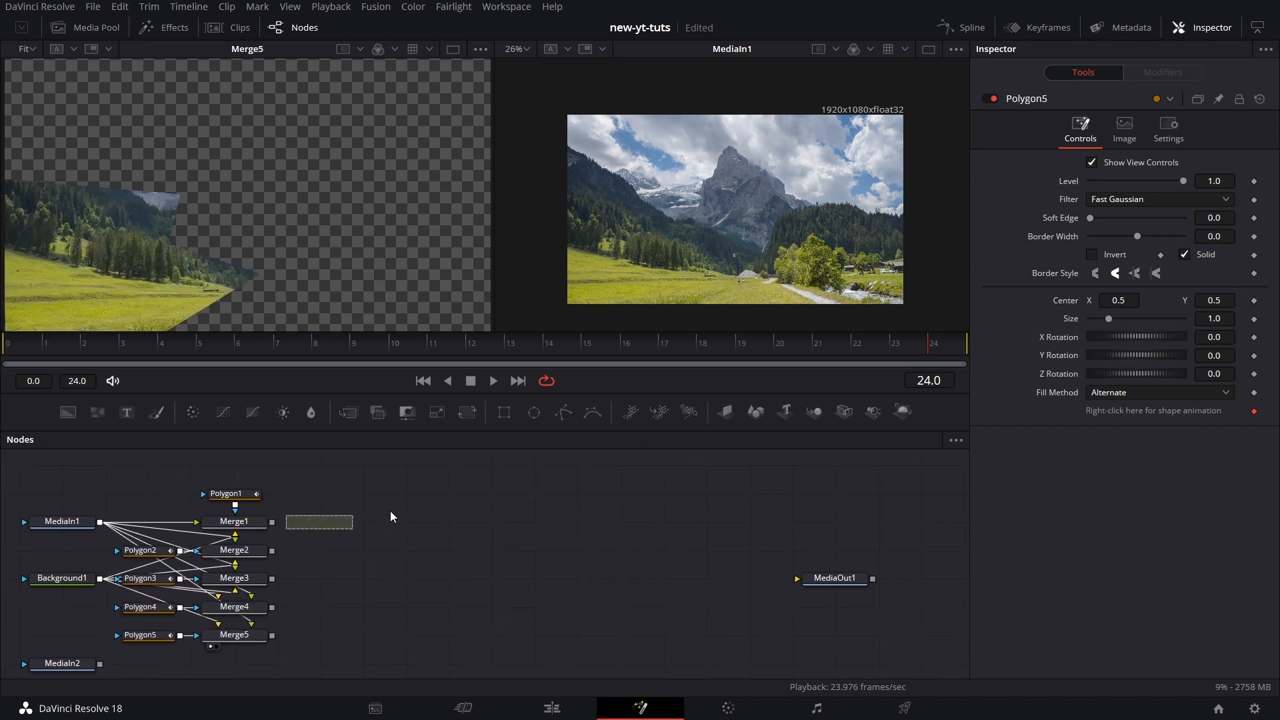
{"action": "left_click_drag", "start_coordinate": [725, 412], "coordinate": [315, 639]}
{"action": "left_click_drag", "start_coordinate": [271, 522], "coordinate": [282, 634]}
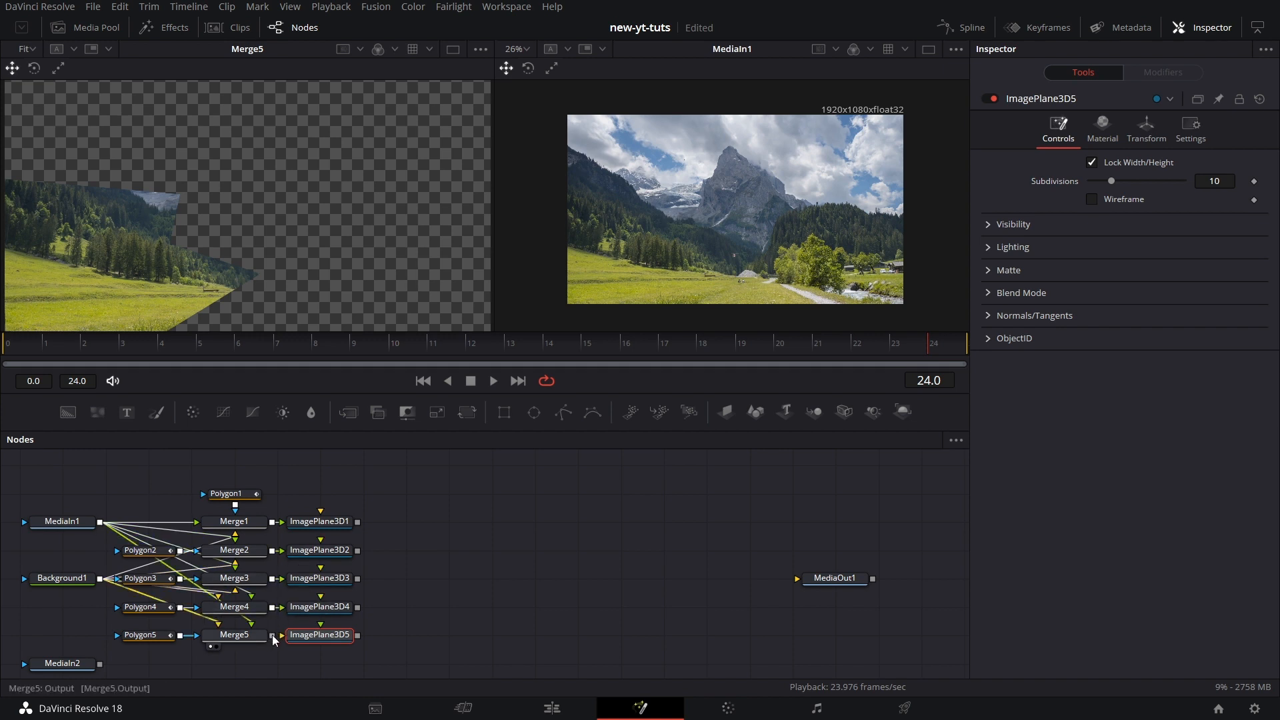
Add a Merge3D node to the right of the image planes and connect ImagePlane3D1 through ImagePlane3D5 to it.
{"action": "left_click_drag", "start_coordinate": [814, 412], "coordinate": [474, 652]}
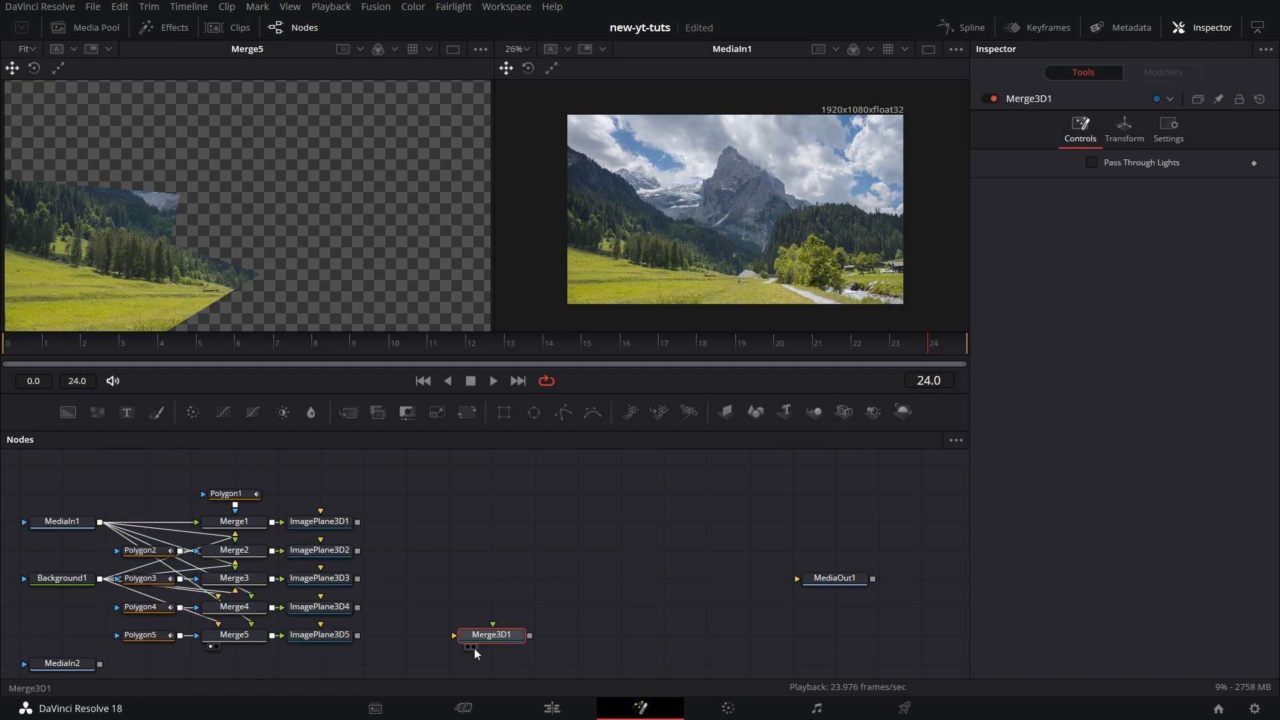
{"action": "left_click_drag", "start_coordinate": [359, 524], "coordinate": [491, 634]}
{"action": "left_click_drag", "start_coordinate": [358, 551], "coordinate": [479, 629]}
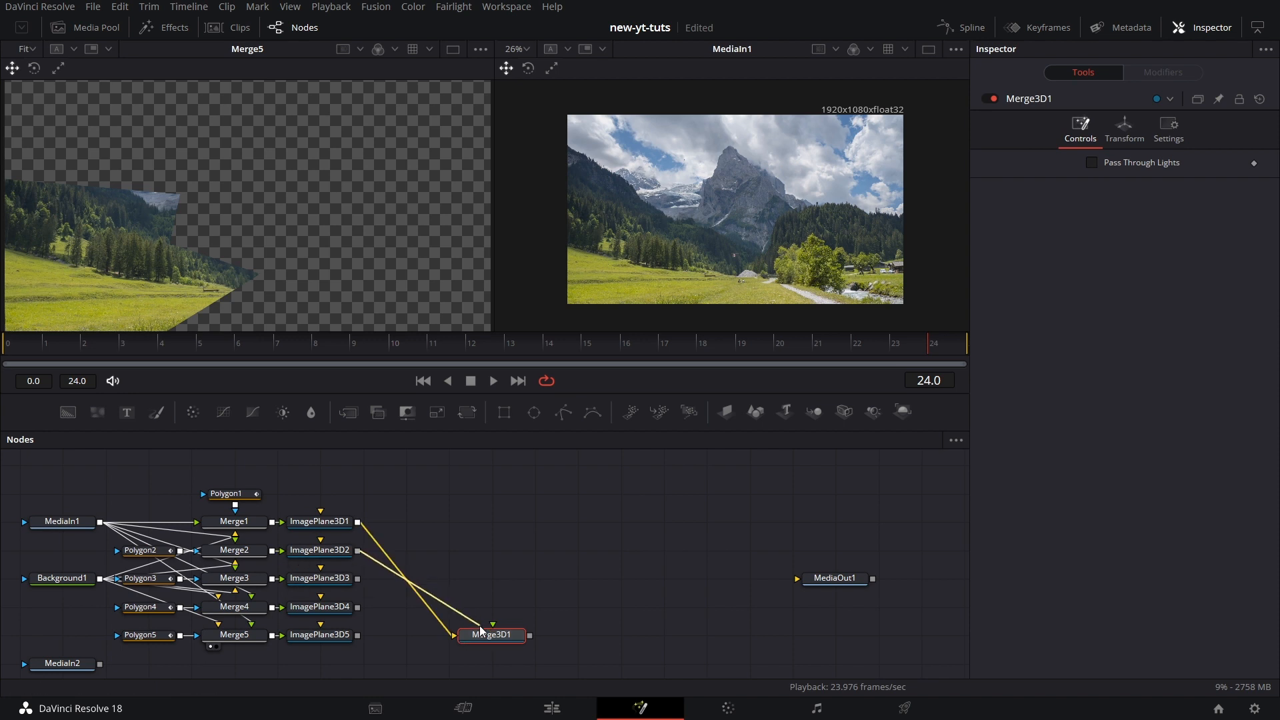
{"action": "left_click_drag", "start_coordinate": [358, 551], "coordinate": [479, 633]}
{"action": "left_click_drag", "start_coordinate": [358, 579], "coordinate": [455, 635]}
{"action": "left_click_drag", "start_coordinate": [358, 607], "coordinate": [455, 635]}
{"action": "left_click_drag", "start_coordinate": [358, 635], "coordinate": [455, 635]}
Show Merge3D1 in the first viewer and inspect the combined pieces in 3D space.
{"action": "key", "text": "1"}
{"action": "left_click_drag", "start_coordinate": [353, 244], "coordinate": [230, 202]}
{"action": "scroll", "coordinate": [290, 239], "scroll_direction": "up", "scroll_amount": 5}
{"action": "scroll", "coordinate": [291, 240], "scroll_direction": "down", "scroll_amount": 2}
{"action": "scroll", "coordinate": [291, 241], "scroll_direction": "down", "scroll_amount": 2}
Move Merge3D1 farther from the image planes and insert a Transform 3D node after ImagePlane3D1.
{"action": "left_click_drag", "start_coordinate": [603, 596], "coordinate": [606, 546]}
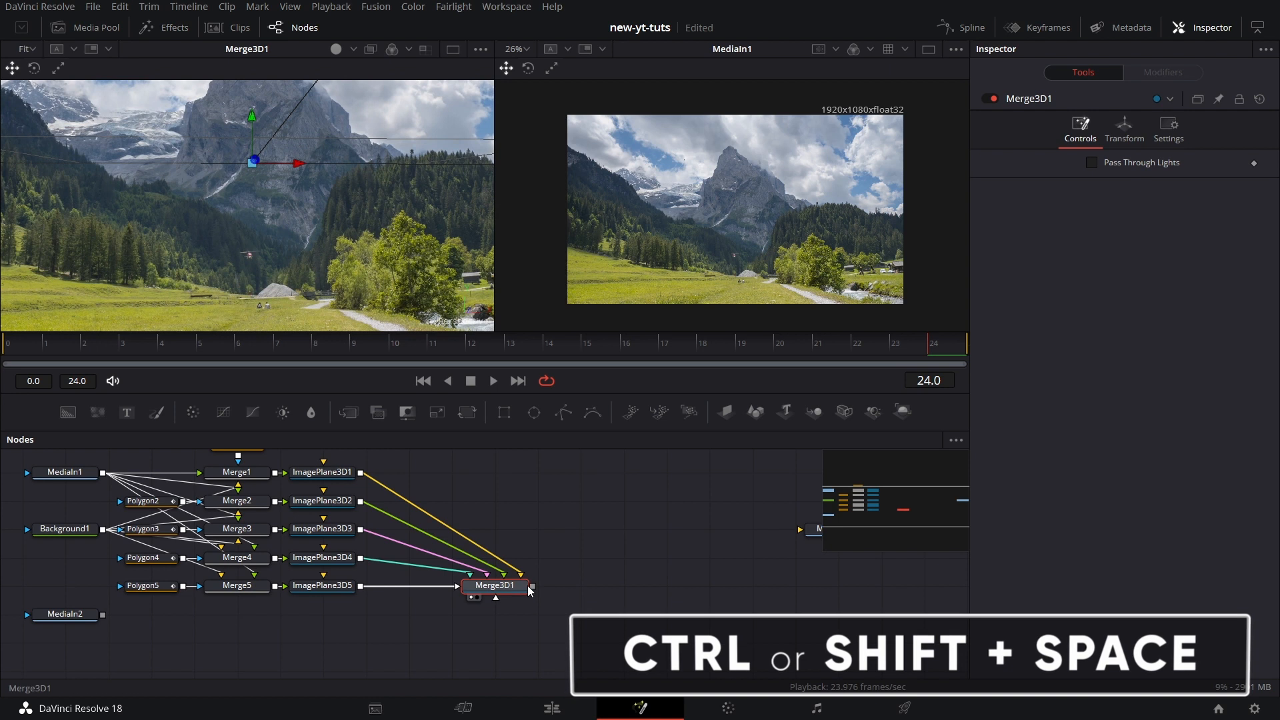
{"action": "left_click_drag", "start_coordinate": [512, 587], "coordinate": [556, 587]}
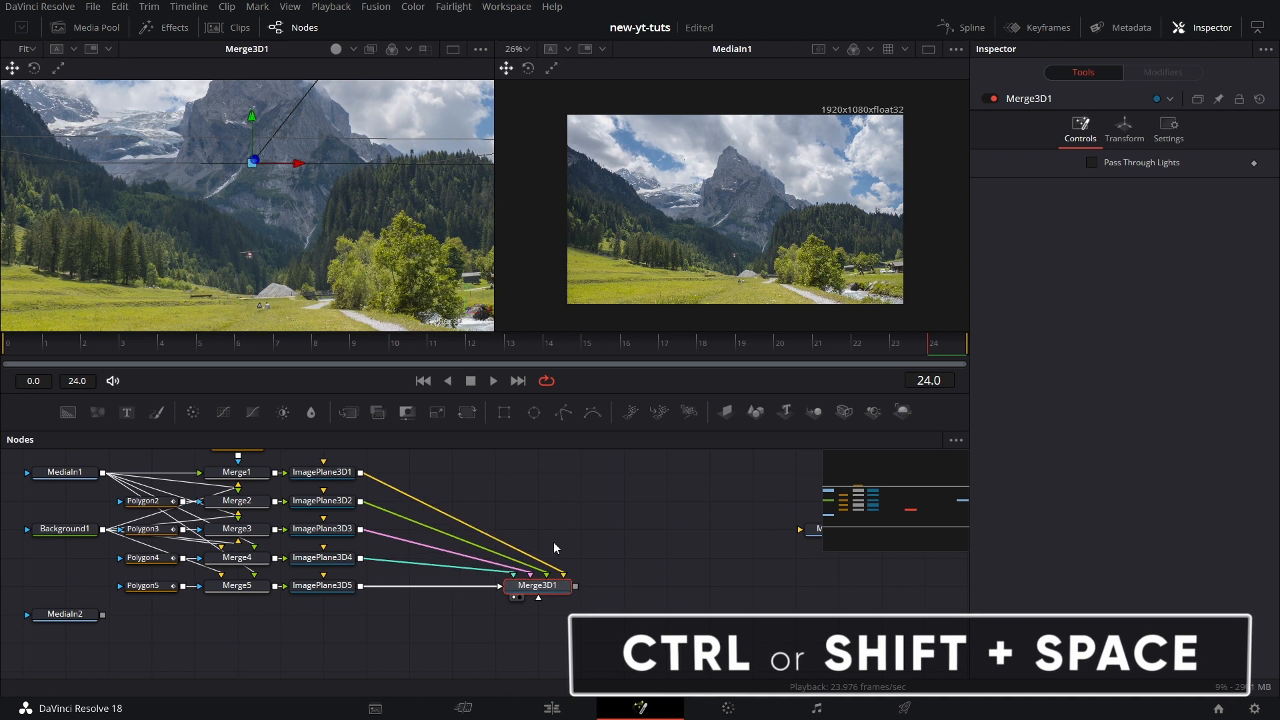
{"action": "left_click", "coordinate": [344, 472]}
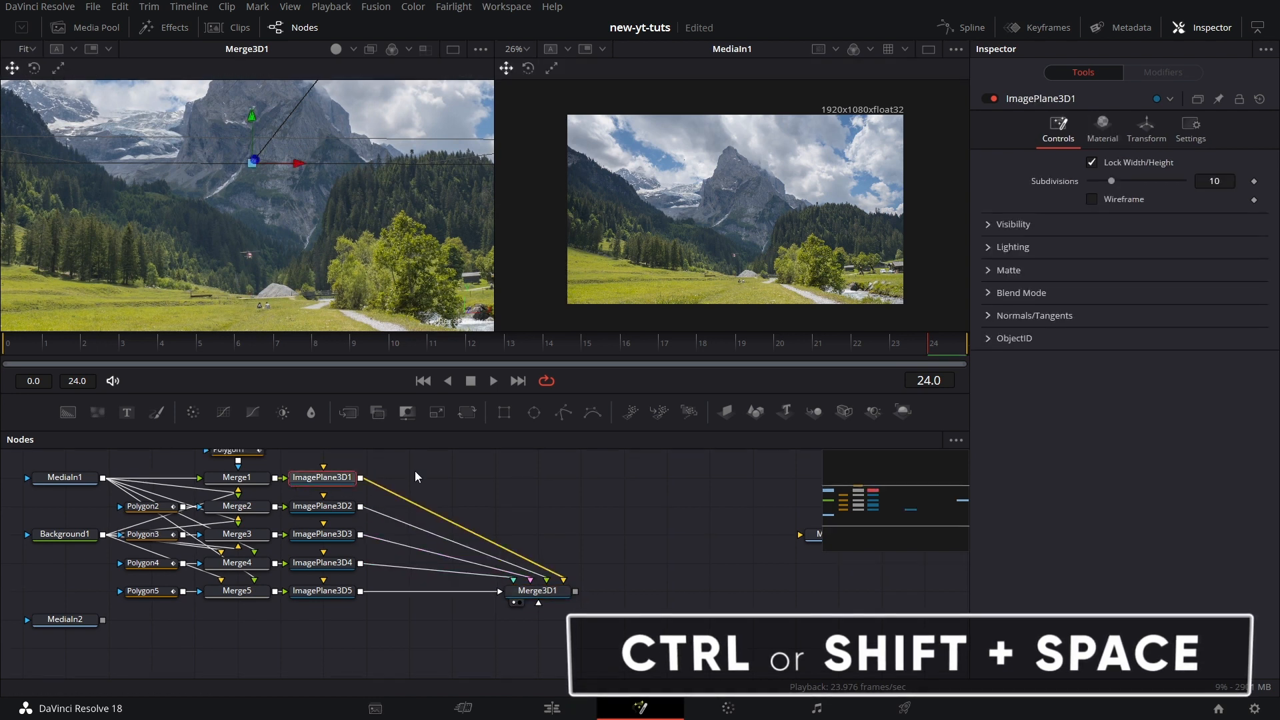
{"action": "key", "text": "shift+space"}
{"action": "type", "text": "transf"}
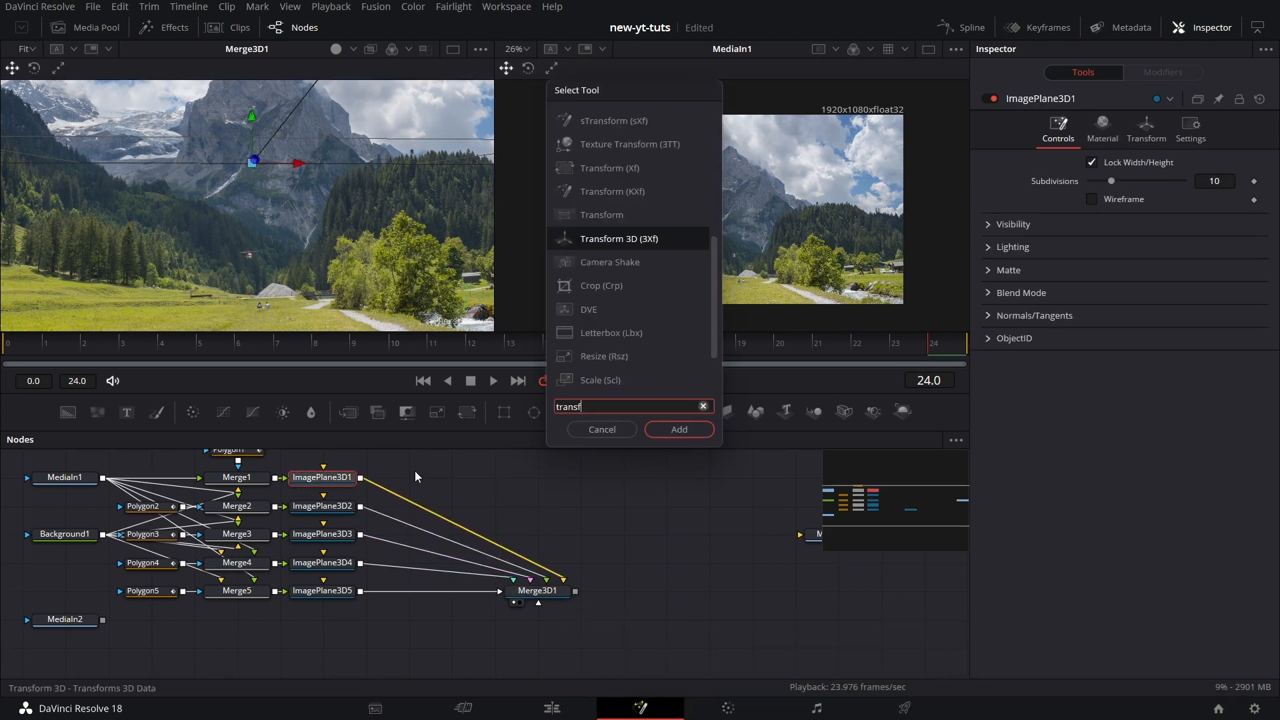
{"action": "key", "text": "Return"}
Insert a Transform 3D node between ImagePlane3D2 and Merge3D1.
{"action": "left_click", "coordinate": [338, 518]}
{"action": "key", "text": "shift+space"}
{"action": "type", "text": "transf"}
{"action": "key", "text": "Return"}
{"action": "key", "text": "shift+space"}
{"action": "type", "text": "tran"}
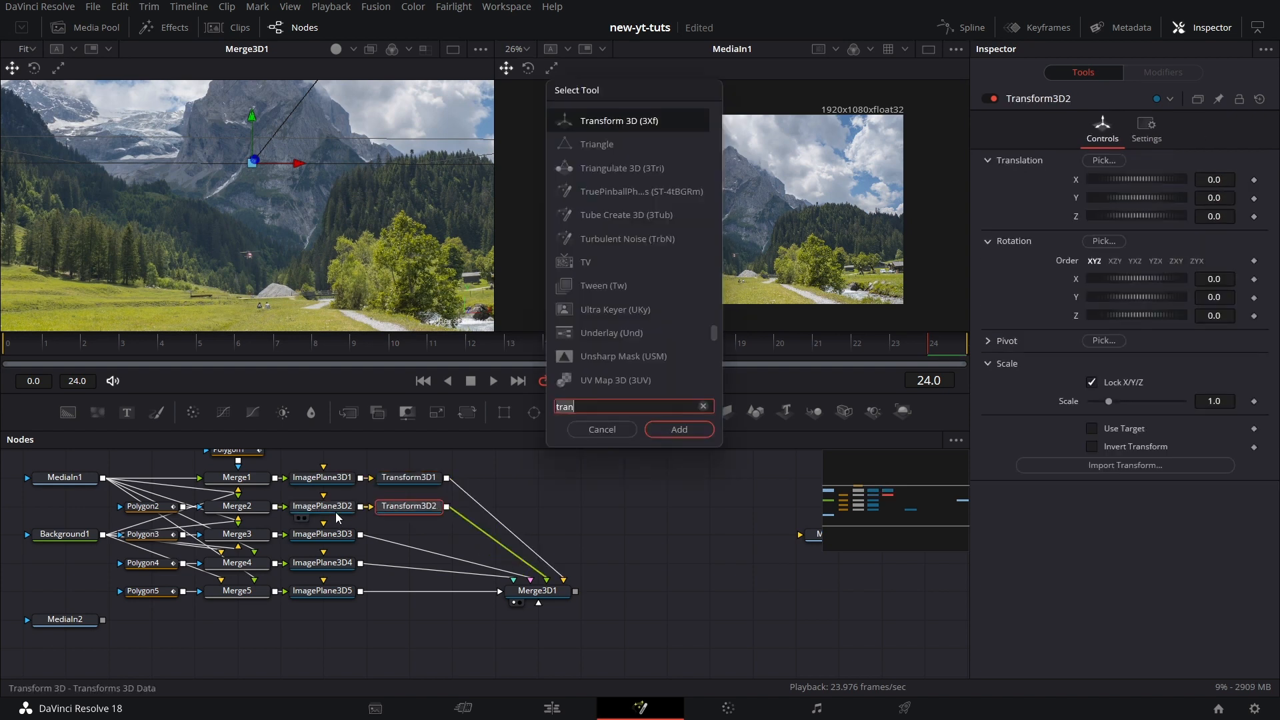
{"action": "left_click", "coordinate": [598, 430]}
Insert a Transform 3D node after each of ImagePlane3D3 and ImagePlane3D4, ahead of Merge3D1.
{"action": "left_click", "coordinate": [348, 535]}
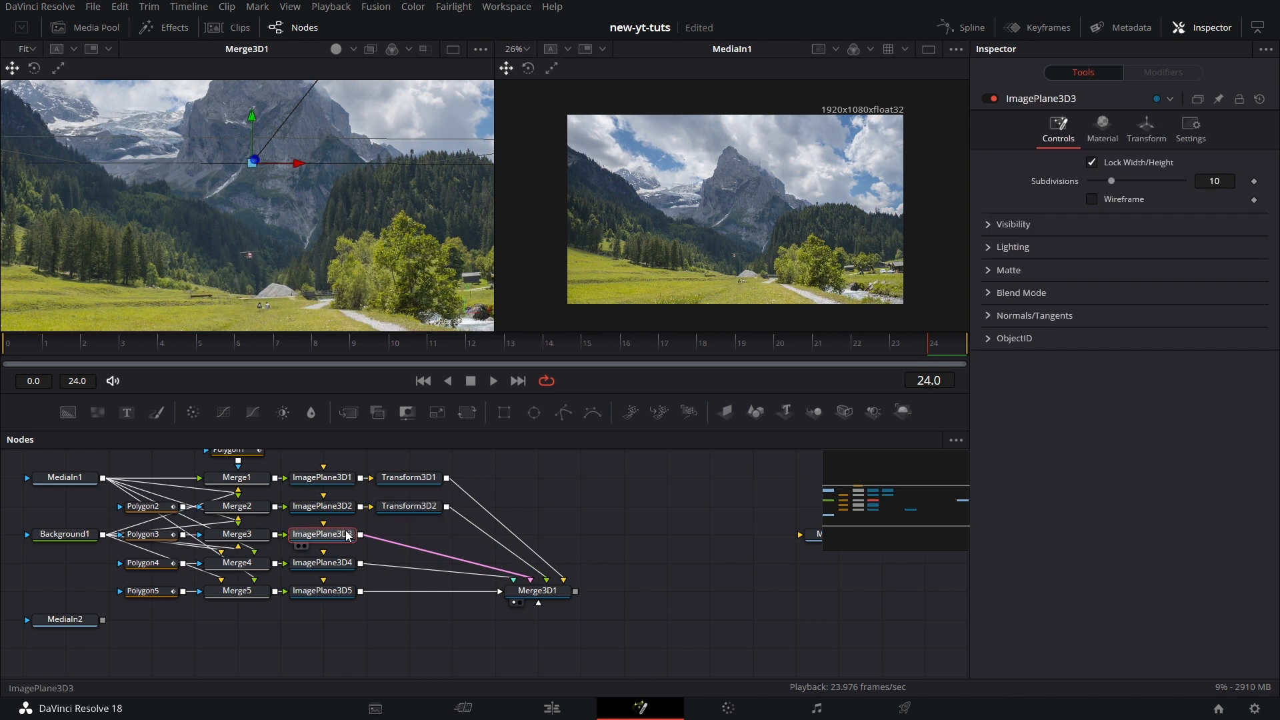
{"action": "key", "text": "shift+space"}
{"action": "type", "text": "tran"}
{"action": "key", "text": "Return"}
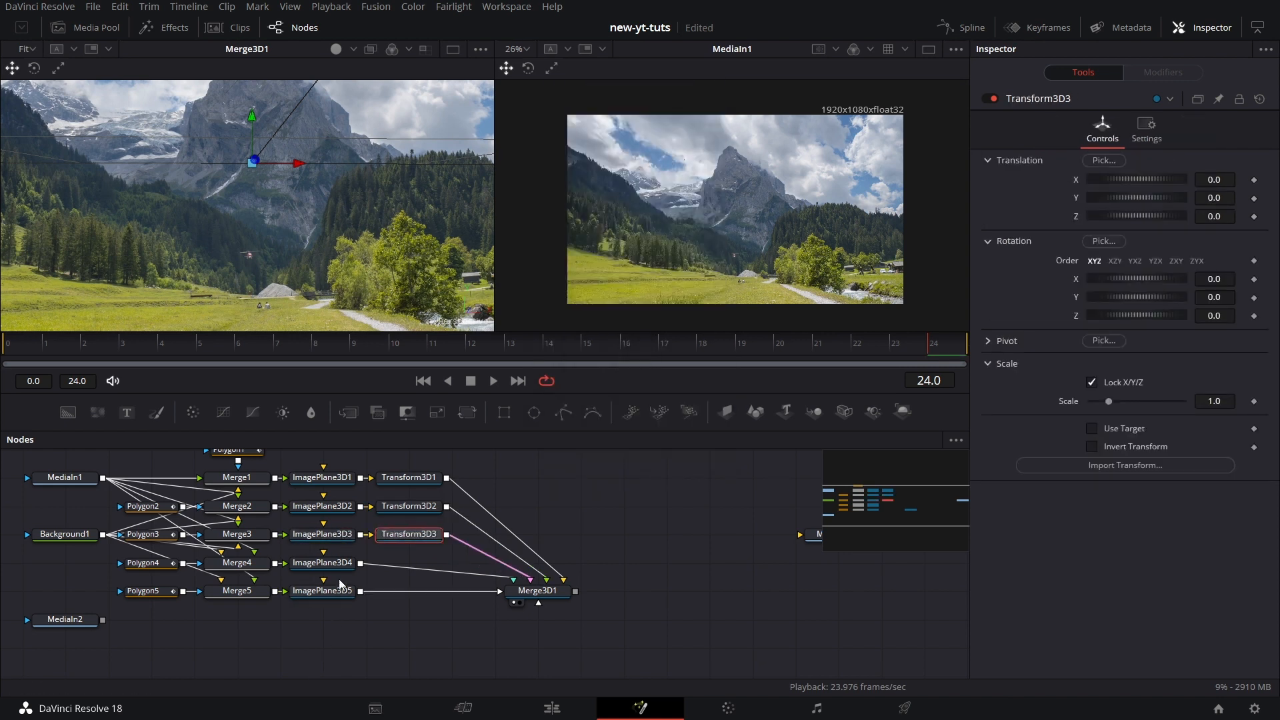
{"action": "left_click", "coordinate": [340, 565]}
{"action": "key", "text": "shift+space"}
{"action": "type", "text": "tran"}
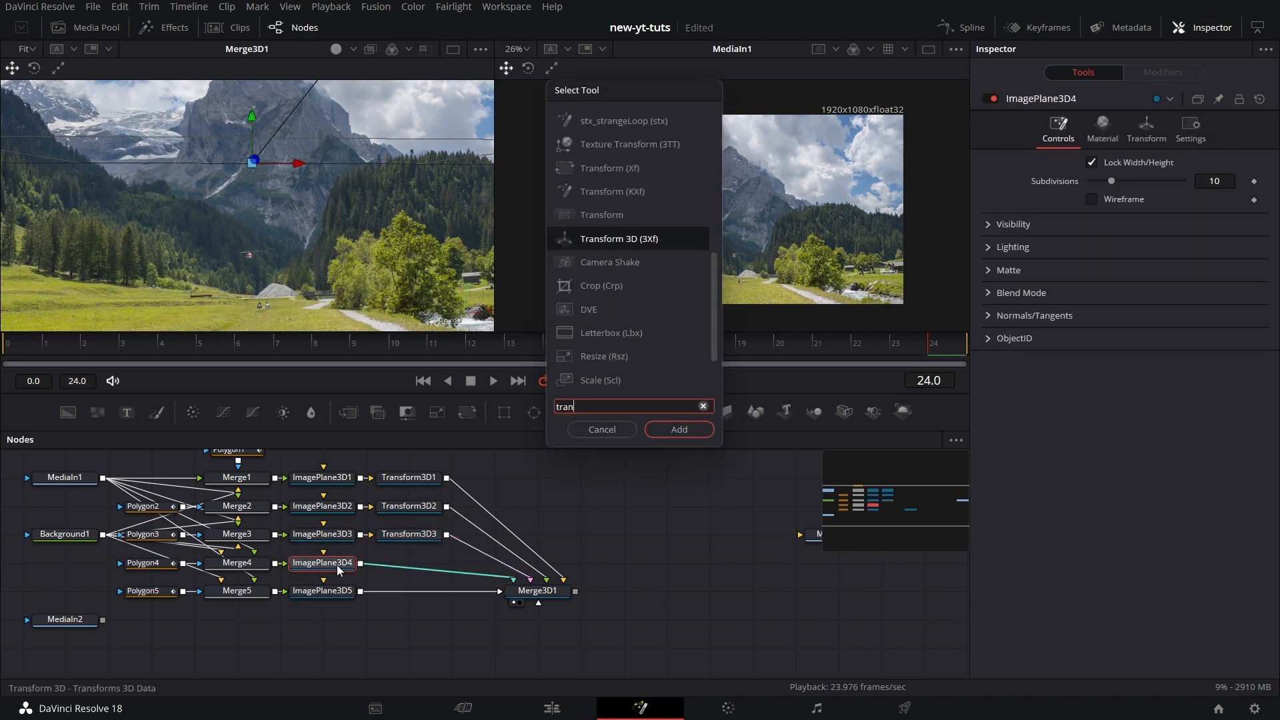
{"action": "key", "text": "Return"}
Insert a Transform 3D node between ImagePlane3D5 and Merge3D1.
{"action": "left_click", "coordinate": [339, 592]}
{"action": "key", "text": "shift+space"}
{"action": "type", "text": "tran"}
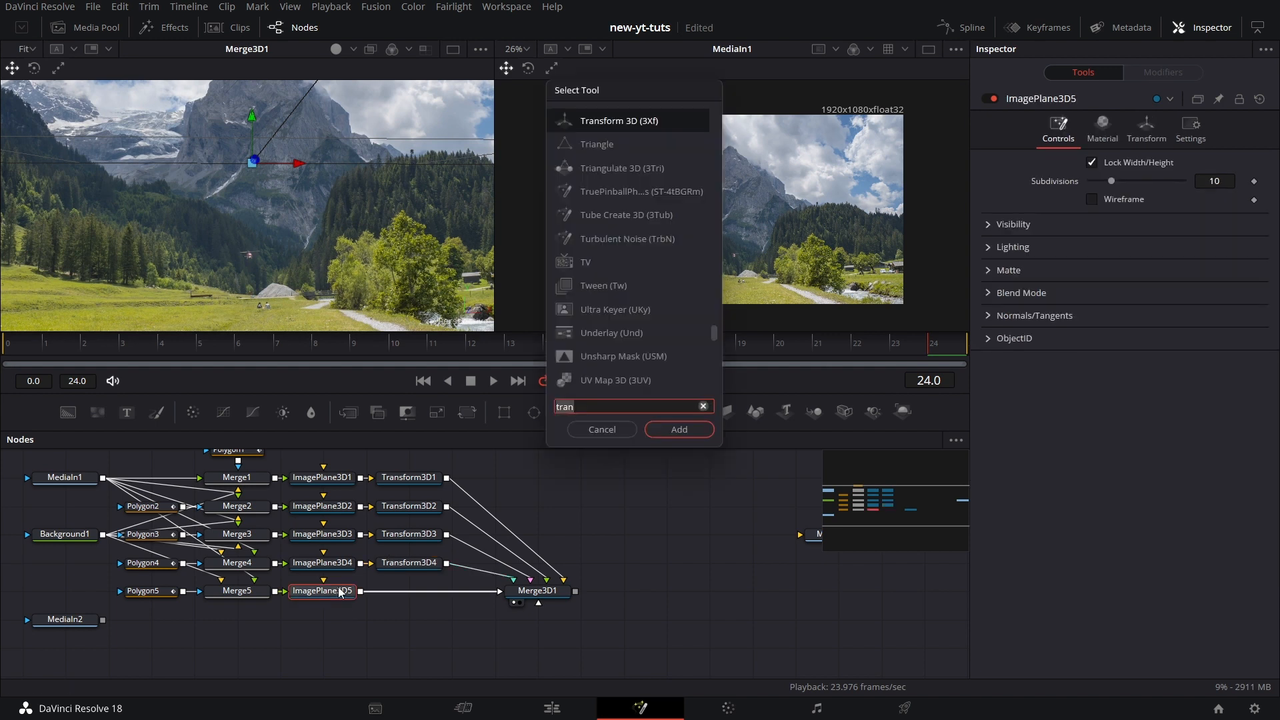
{"action": "key", "text": "Return"}
{"action": "left_click_drag", "start_coordinate": [617, 586], "coordinate": [662, 577]}
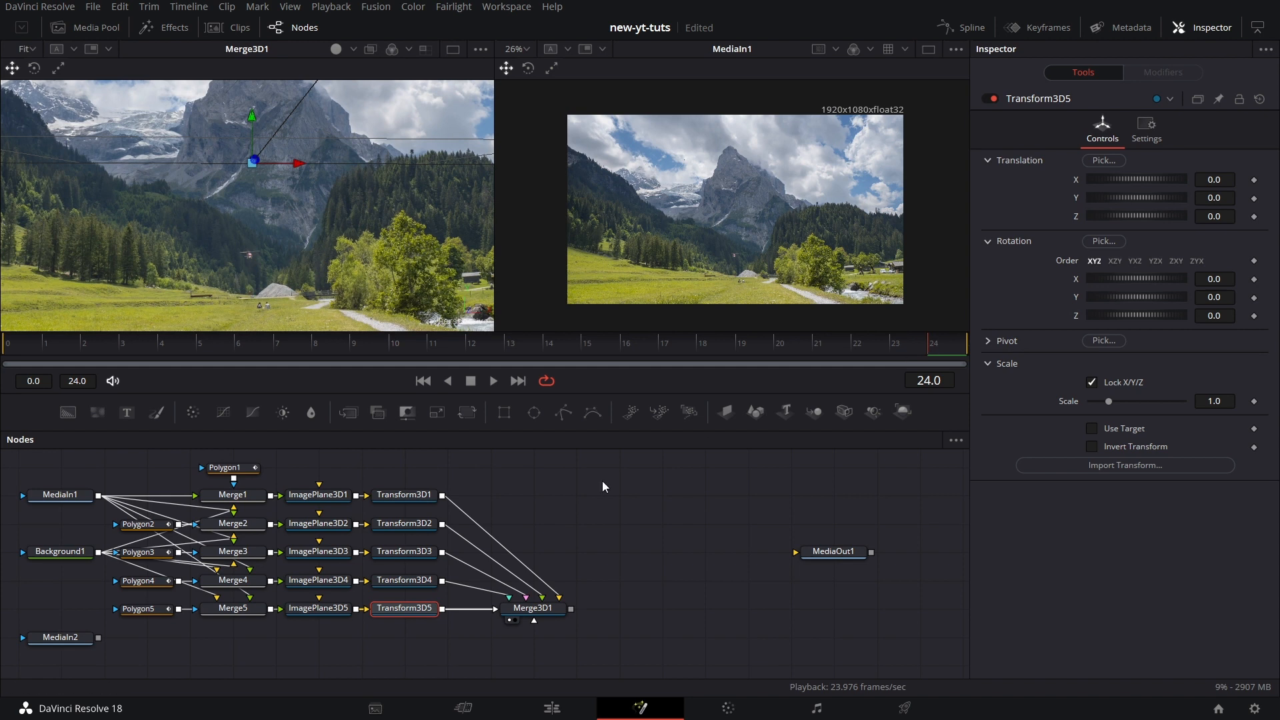
Show Transform3D1 in the 3D viewer, keep its X translation at 0.0 and set its Z translation to 0.58.
{"action": "left_click", "coordinate": [414, 497]}
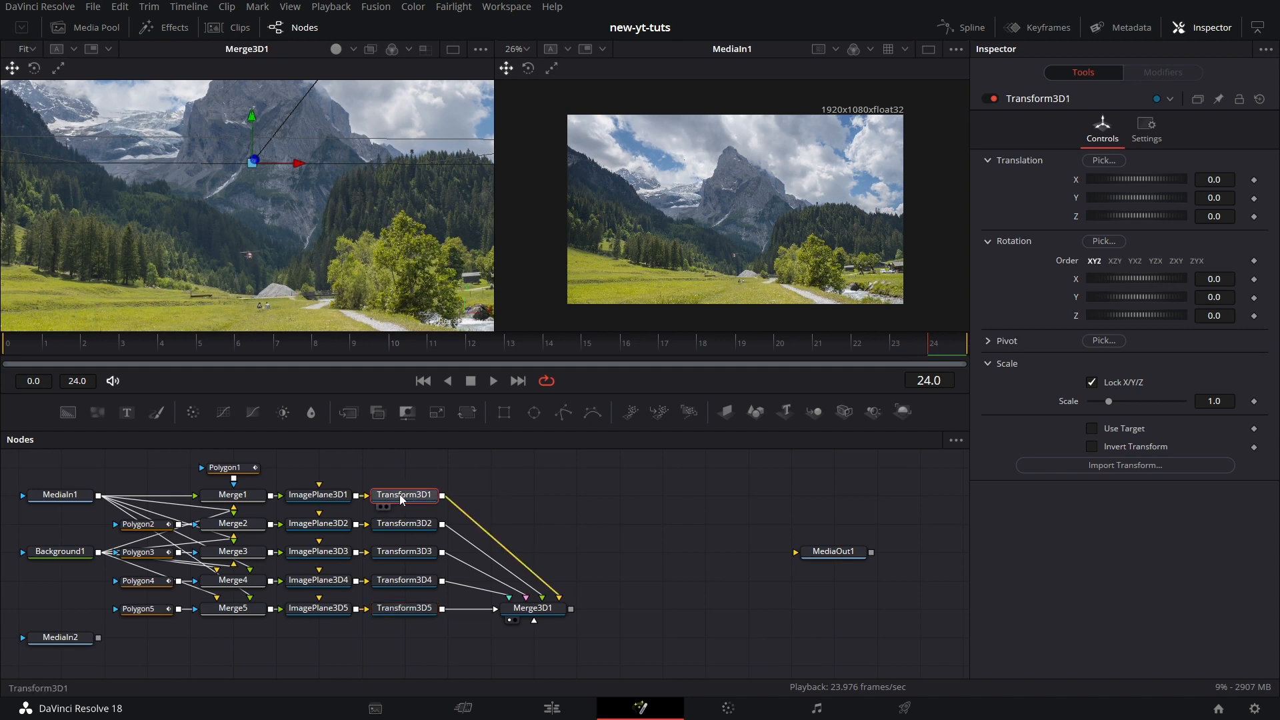
{"action": "key", "text": "1"}
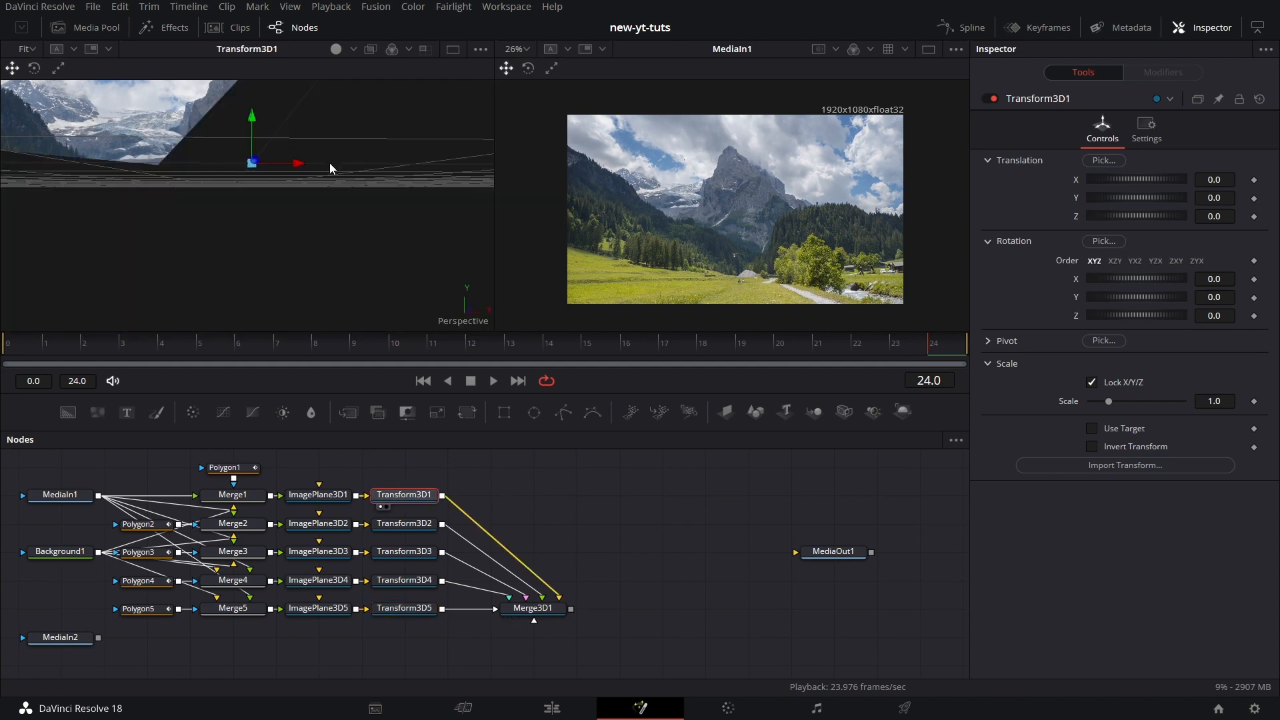
{"action": "left_click_drag", "start_coordinate": [335, 180], "coordinate": [374, 239]}
{"action": "scroll", "coordinate": [378, 239], "scroll_direction": "down", "scroll_amount": 3}
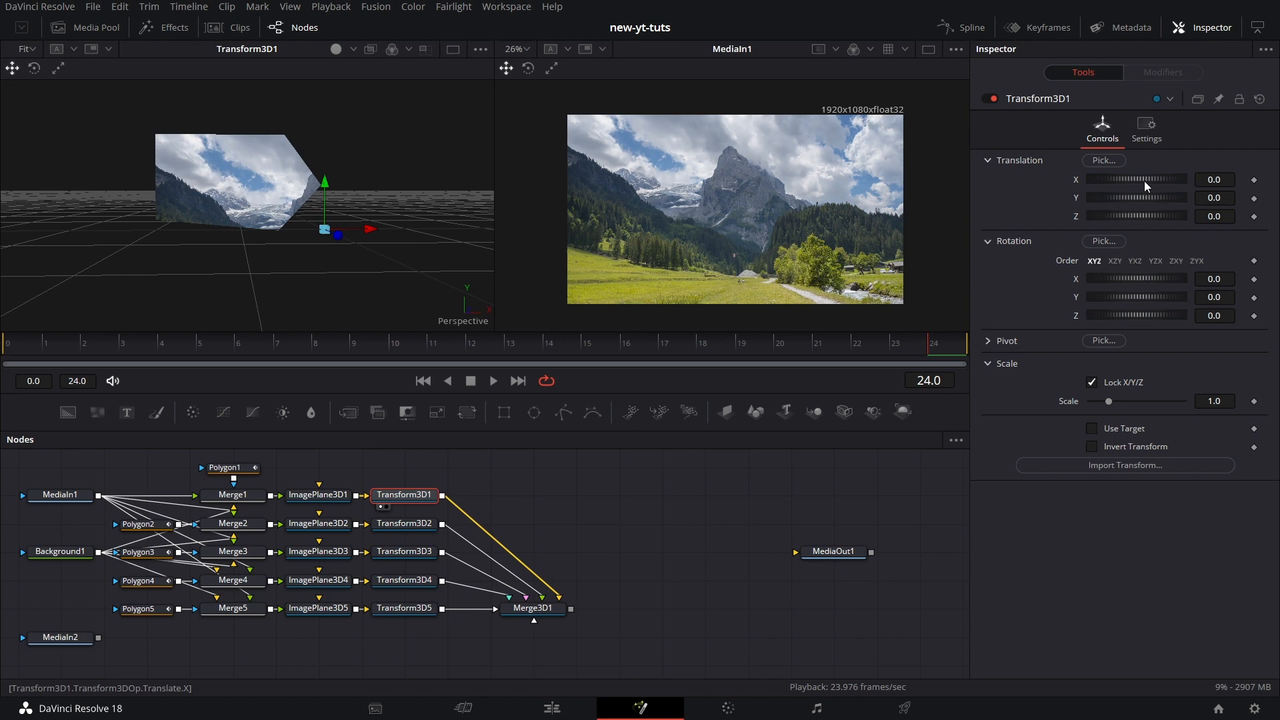
{"action": "left_click_drag", "start_coordinate": [1138, 182], "coordinate": [1133, 178]}
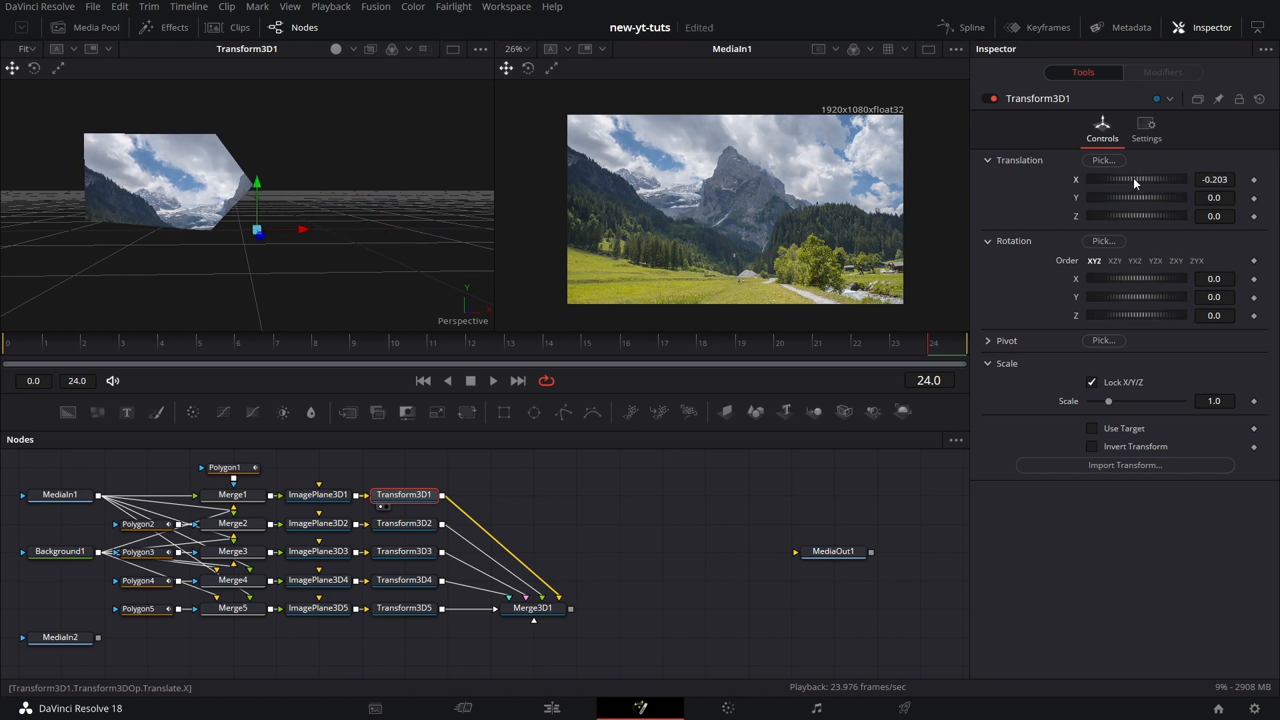
{"action": "double_click", "coordinate": [1078, 182]}
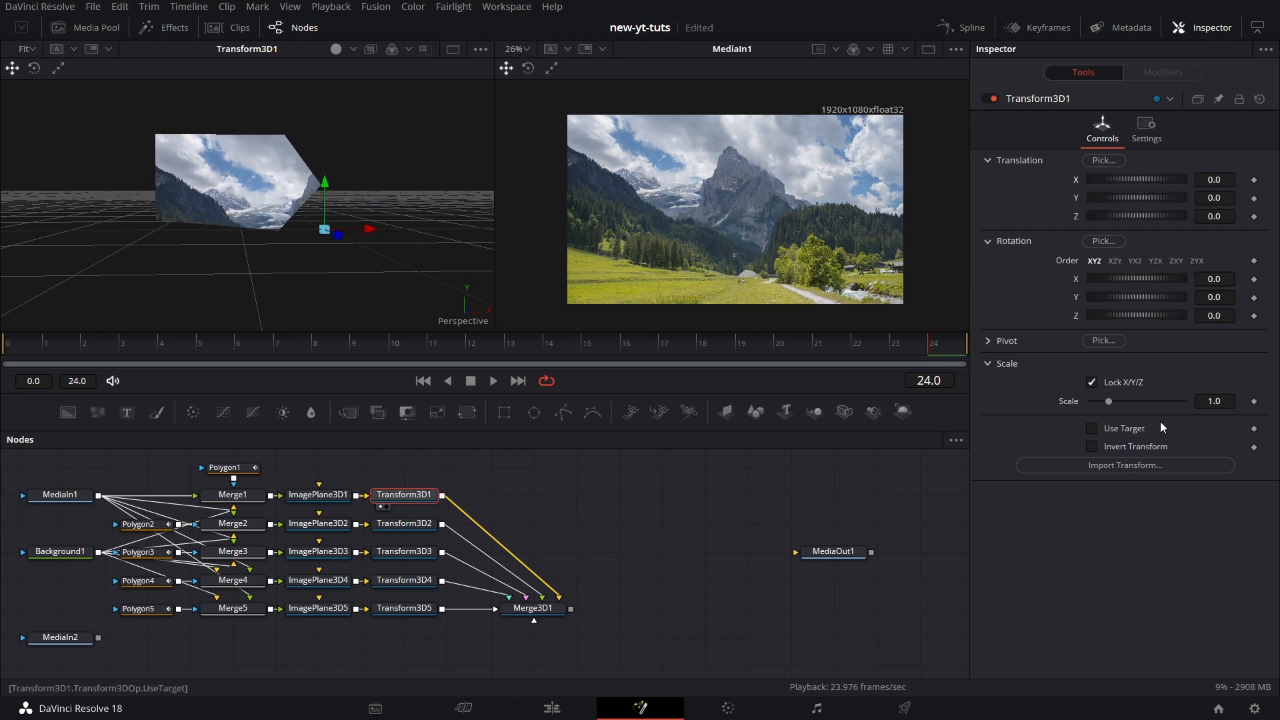
{"action": "left_click_drag", "start_coordinate": [1119, 217], "coordinate": [1127, 218]}
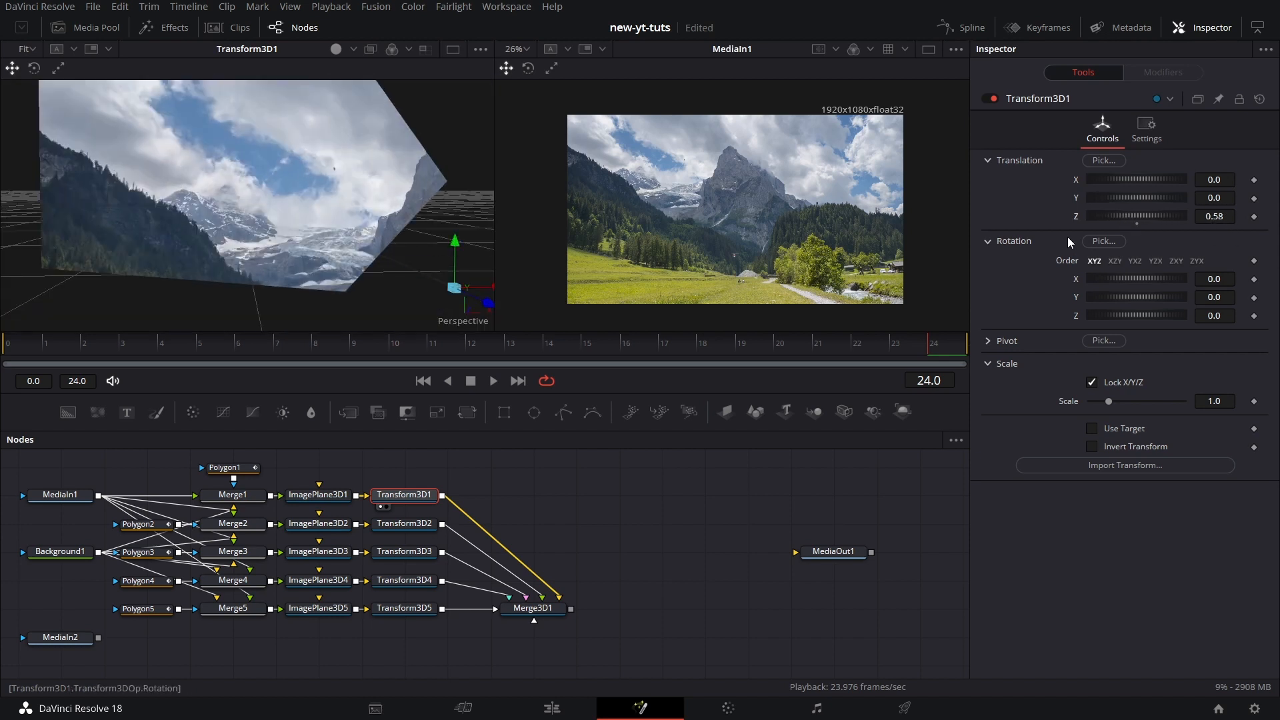
Tilt Transform3D1 to an X rotation of -67.5 and set its pivot to X -0.118, Y 0.29.
{"action": "left_click_drag", "start_coordinate": [1127, 274], "coordinate": [1118, 277]}
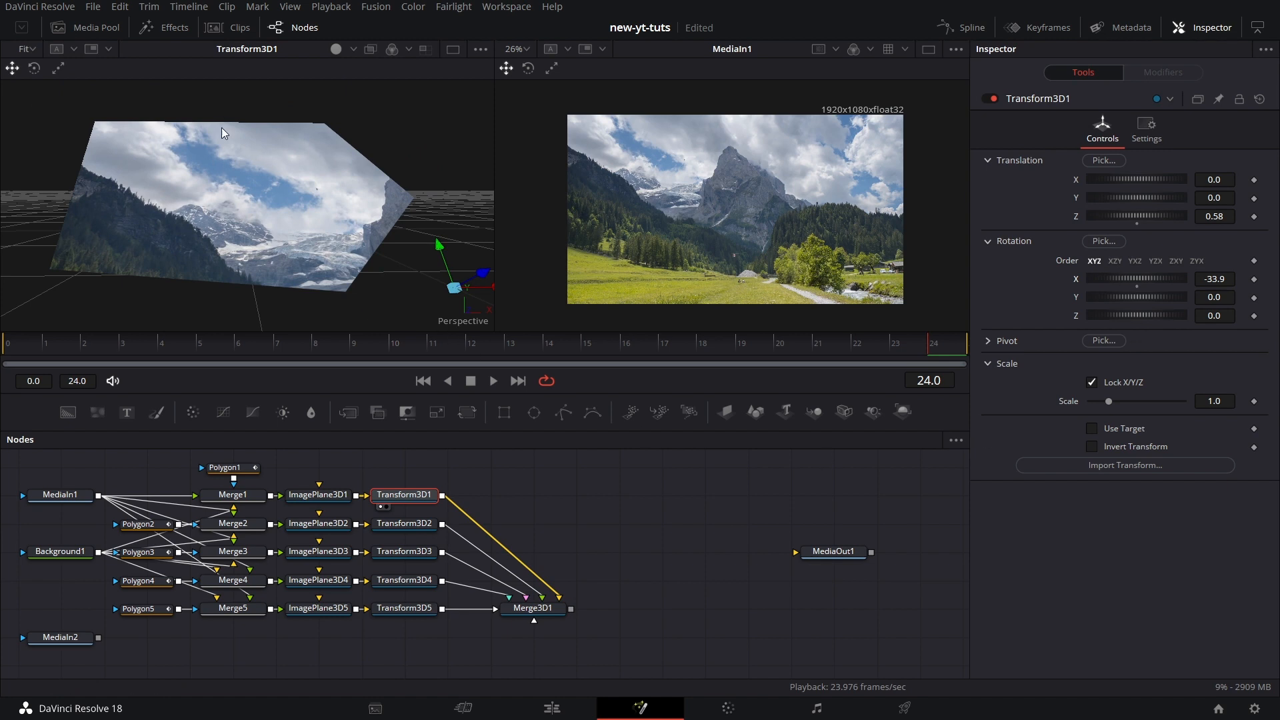
{"action": "left_click", "coordinate": [987, 341]}
{"action": "left_click_drag", "start_coordinate": [1125, 377], "coordinate": [1133, 377]}
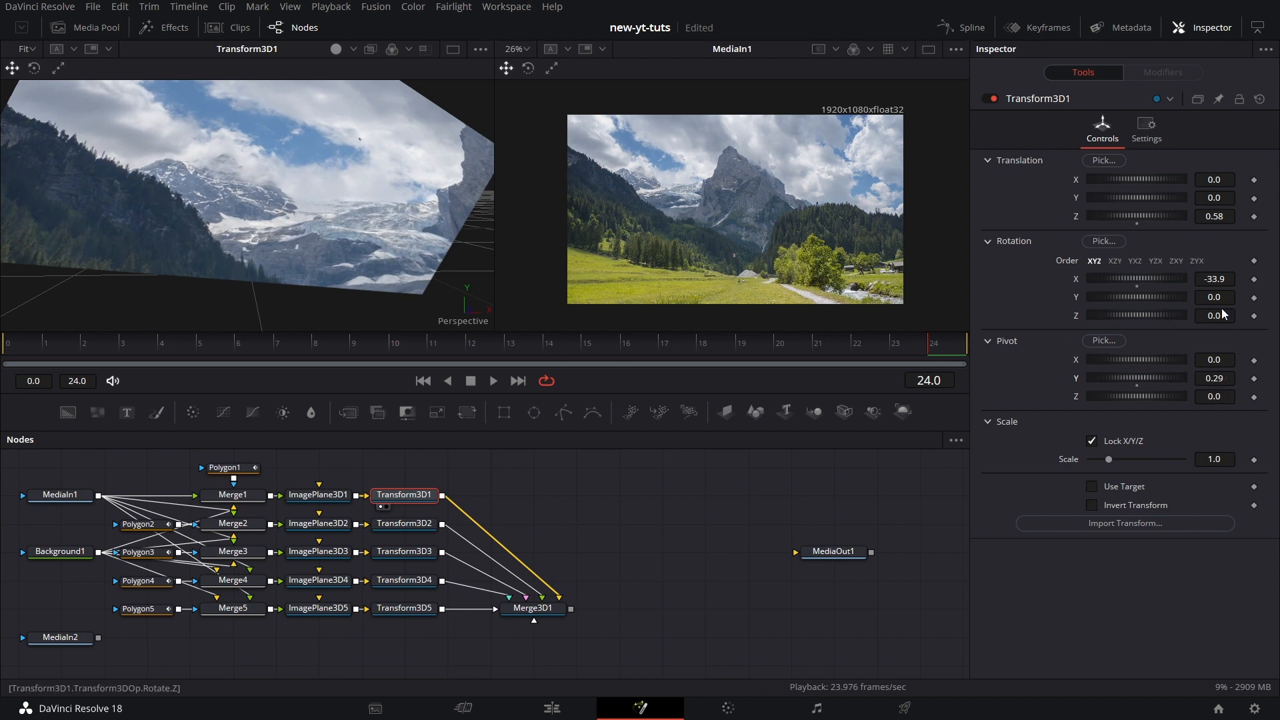
{"action": "left_click_drag", "start_coordinate": [1217, 281], "coordinate": [1194, 281]}
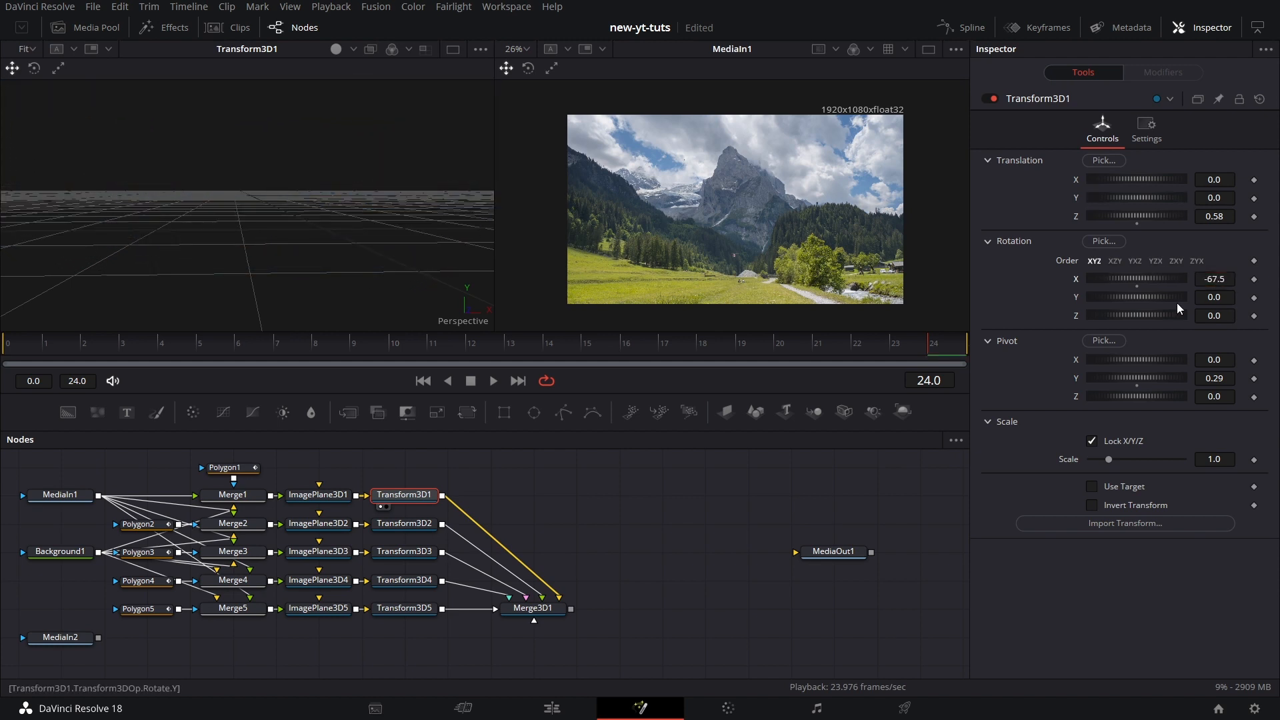
{"action": "left_click_drag", "start_coordinate": [1216, 362], "coordinate": [1208, 361]}
Set Transform3D1's rotation to X -94.1 and Y -43.7.
{"action": "left_click_drag", "start_coordinate": [1217, 298], "coordinate": [1182, 298]}
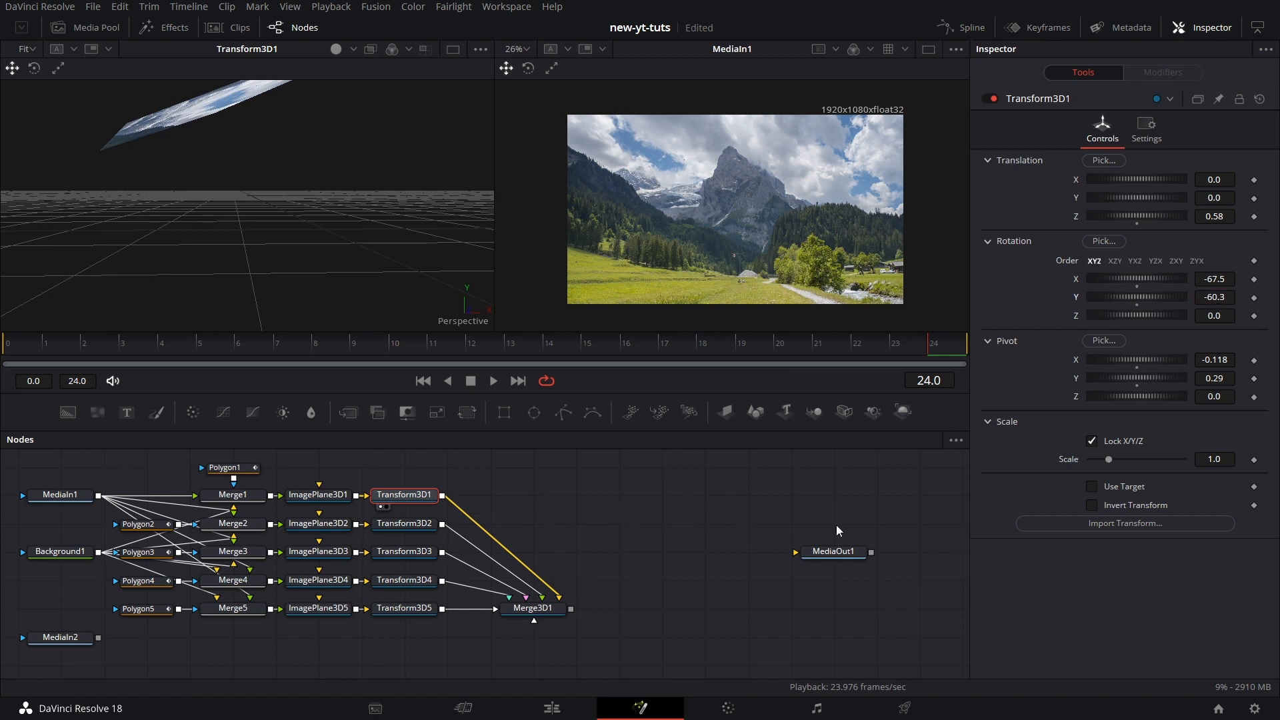
{"action": "left_click_drag", "start_coordinate": [701, 524], "coordinate": [682, 523]}
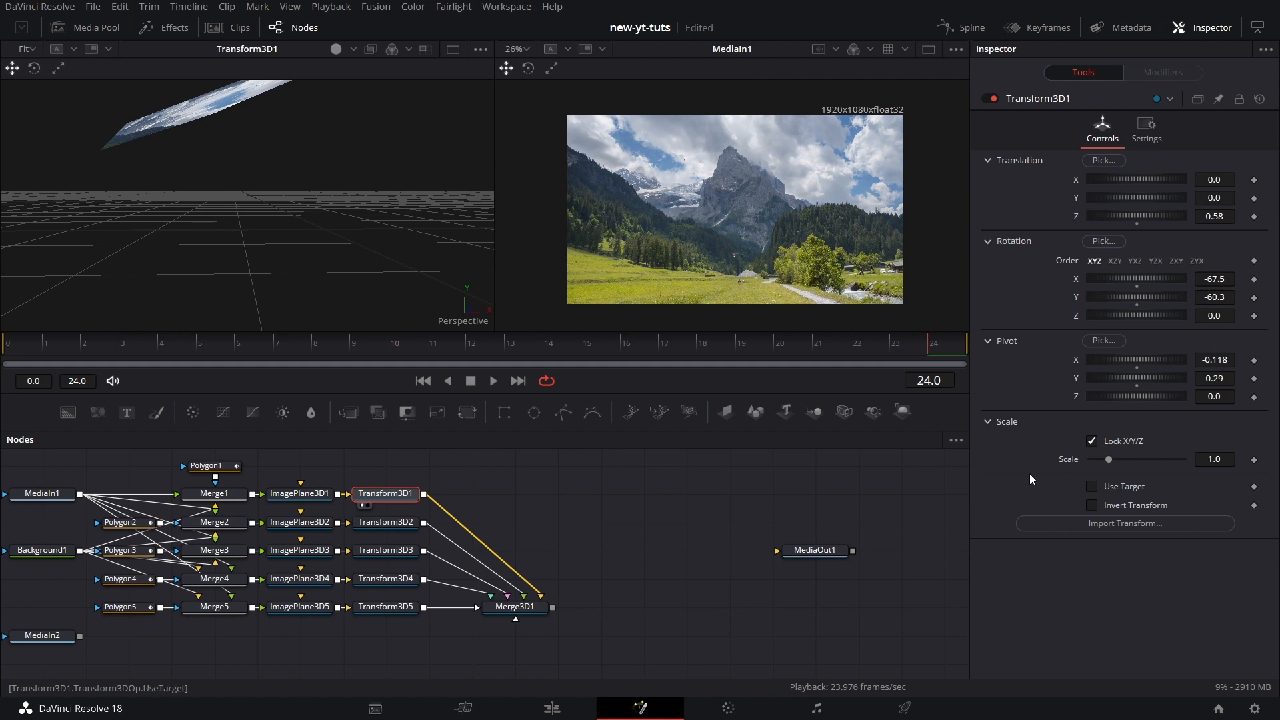
{"action": "left_click_drag", "start_coordinate": [185, 215], "coordinate": [214, 246]}
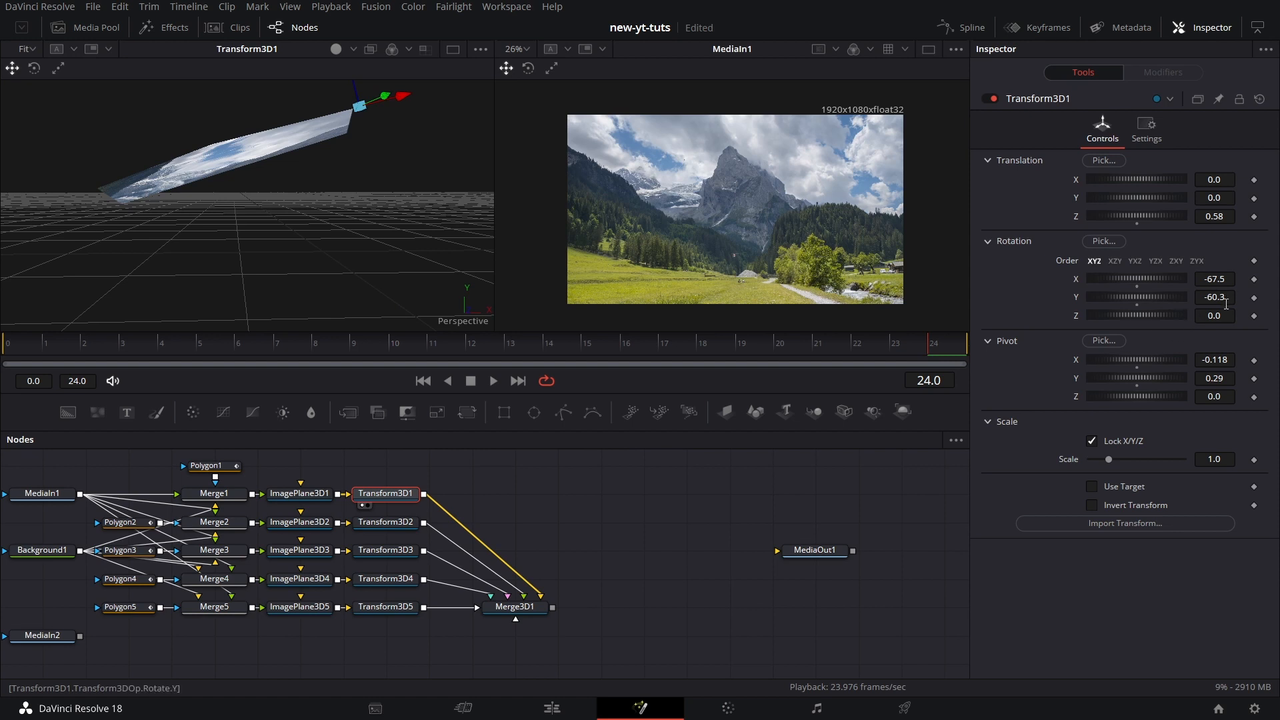
{"action": "left_click_drag", "start_coordinate": [1217, 296], "coordinate": [1180, 279]}
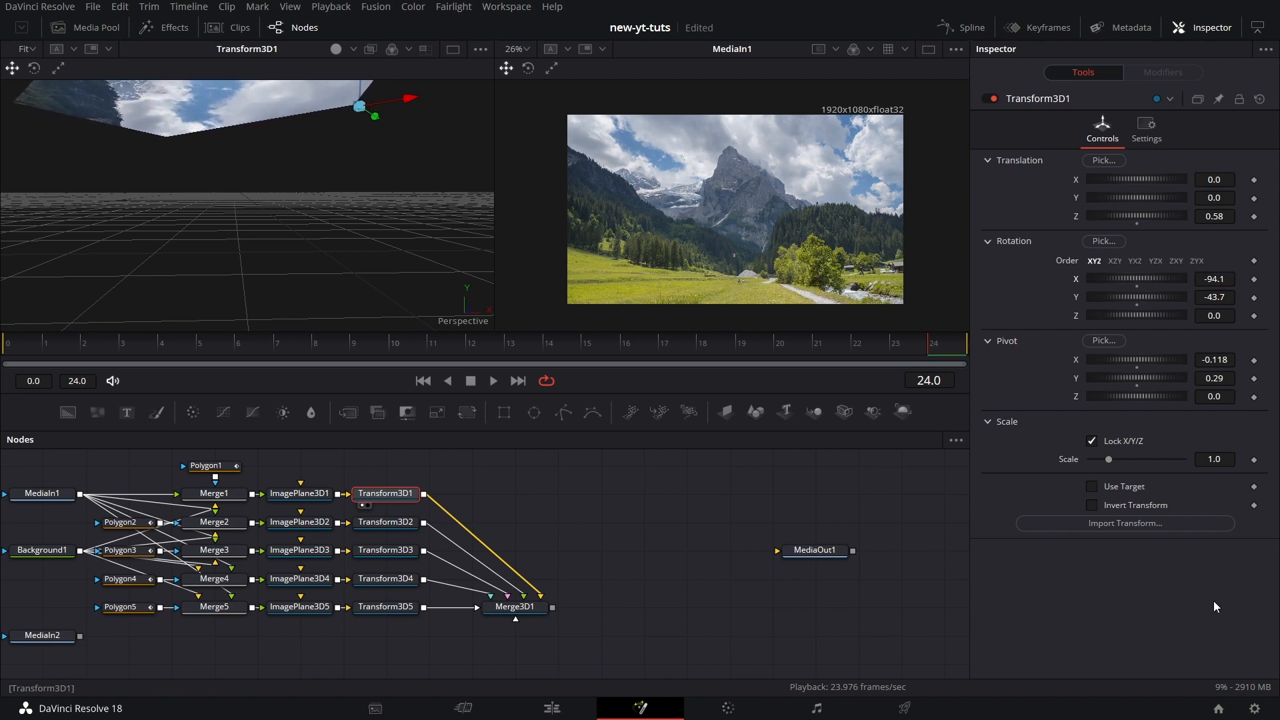
{"action": "left_click", "coordinate": [988, 341]}
Show Transform3D2 in the 3D viewer and set its Z translation to 0.39 and Y rotation to 8.3.
{"action": "left_click_drag", "start_coordinate": [378, 385], "coordinate": [374, 287]}
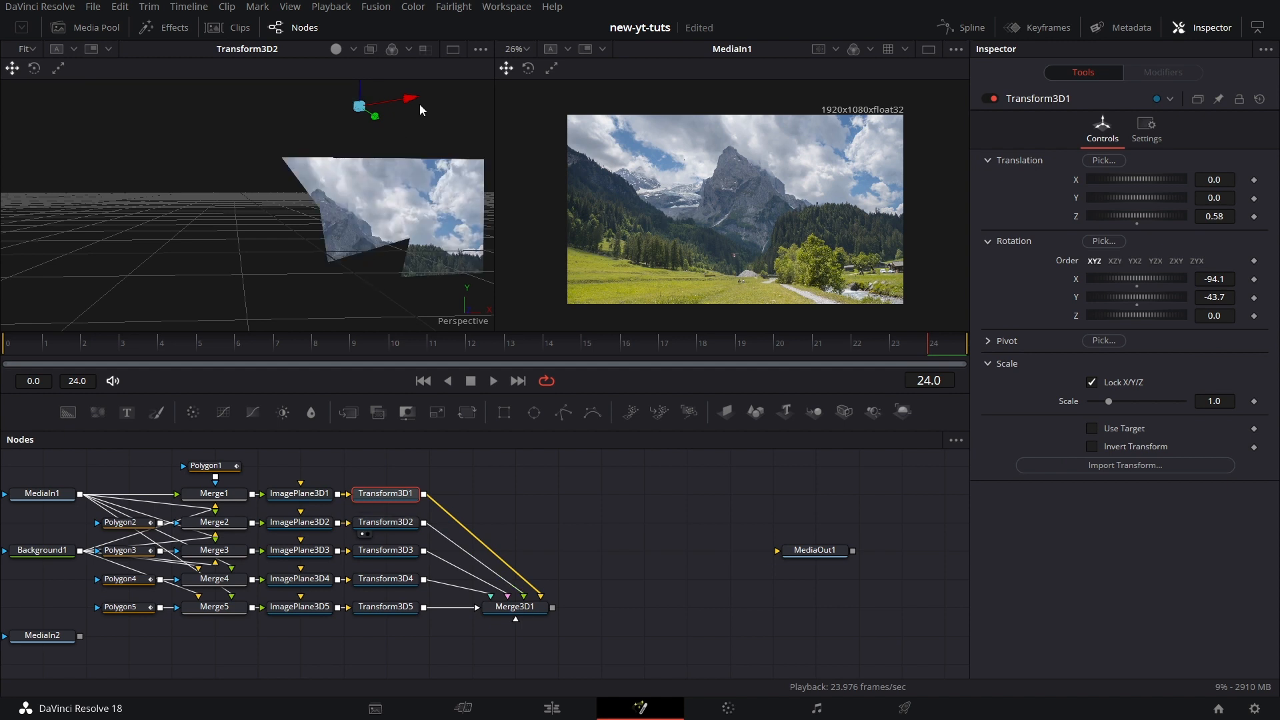
{"action": "left_click", "coordinate": [386, 522]}
{"action": "left_click_drag", "start_coordinate": [1213, 216], "coordinate": [1256, 216]}
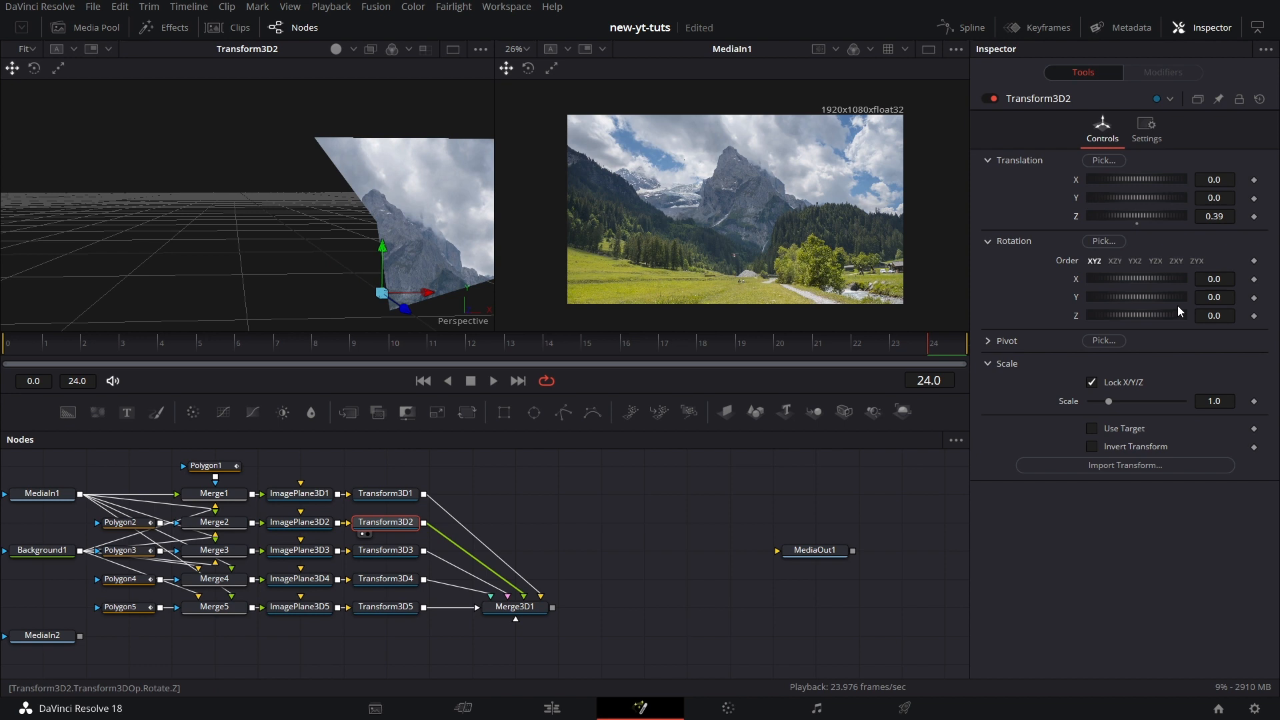
{"action": "left_click_drag", "start_coordinate": [1213, 298], "coordinate": [1231, 298]}
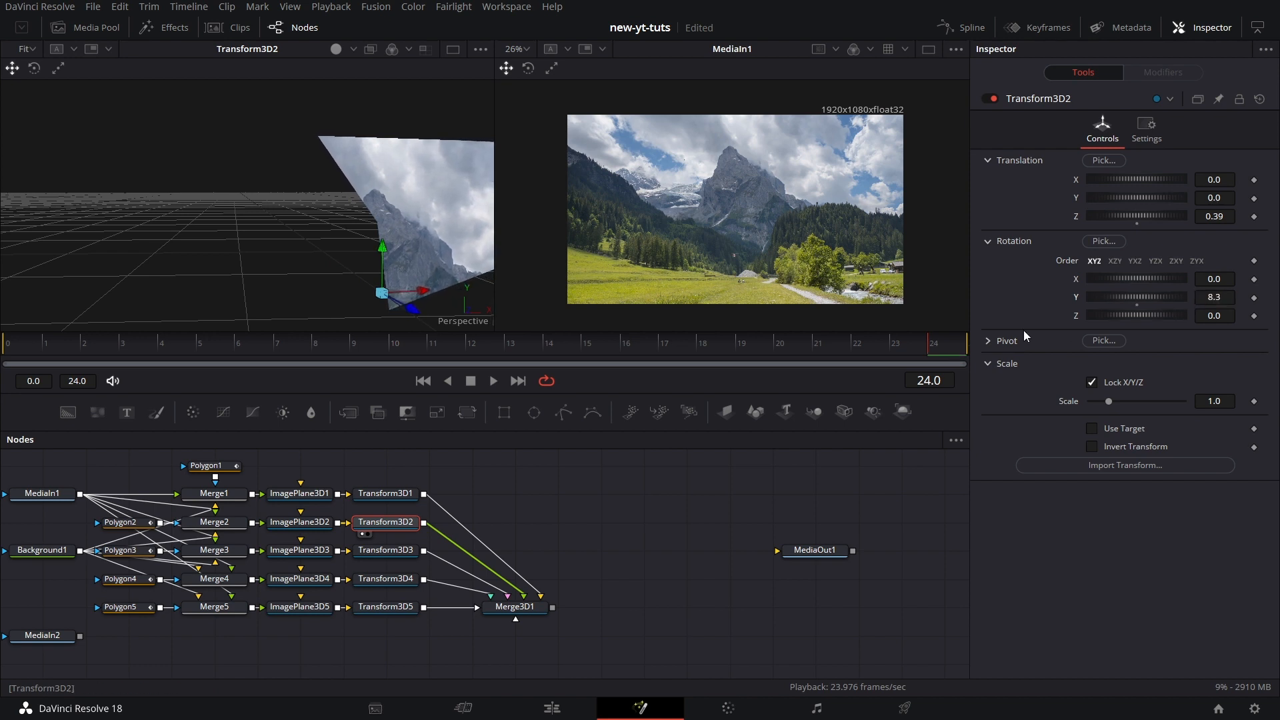
Move Transform3D2's pivot along X to 0.505.
{"action": "left_click", "coordinate": [1000, 341]}
{"action": "left_click_drag", "start_coordinate": [1126, 360], "coordinate": [1151, 361]}
{"action": "left_click_drag", "start_coordinate": [413, 268], "coordinate": [246, 234]}
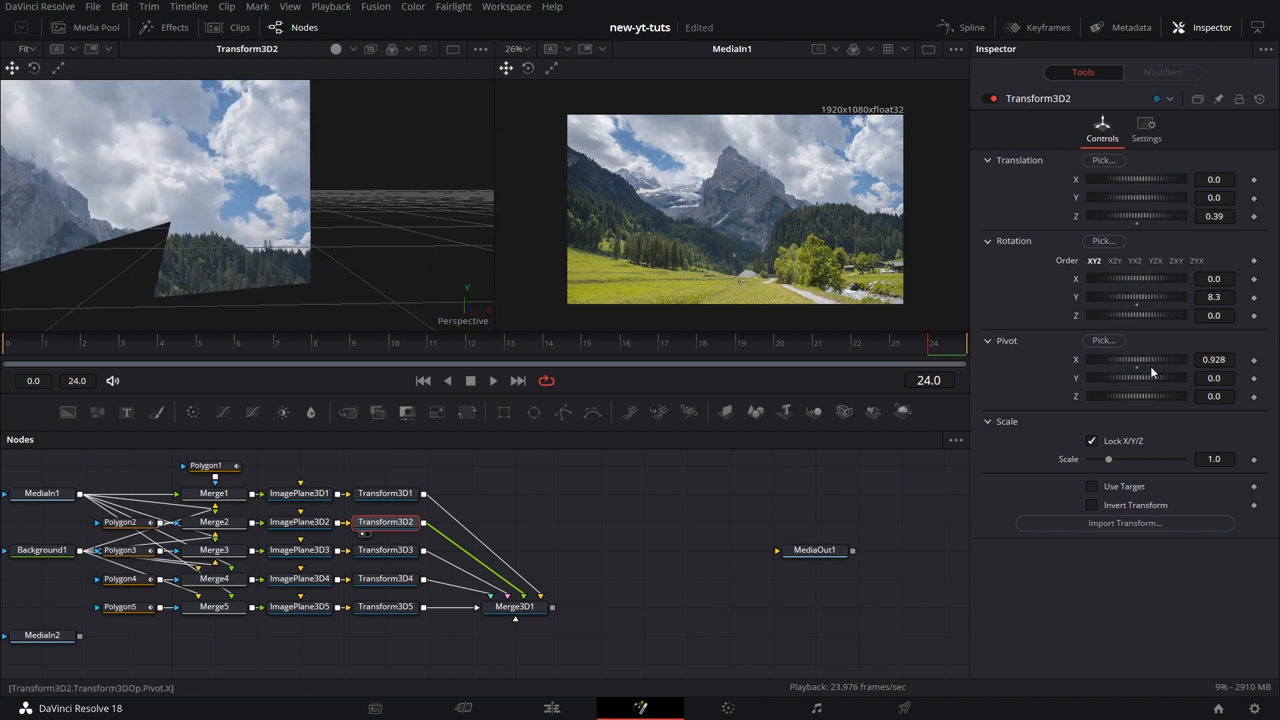
{"action": "left_click_drag", "start_coordinate": [1217, 360], "coordinate": [1189, 360]}
{"action": "left_click_drag", "start_coordinate": [293, 274], "coordinate": [373, 277]}
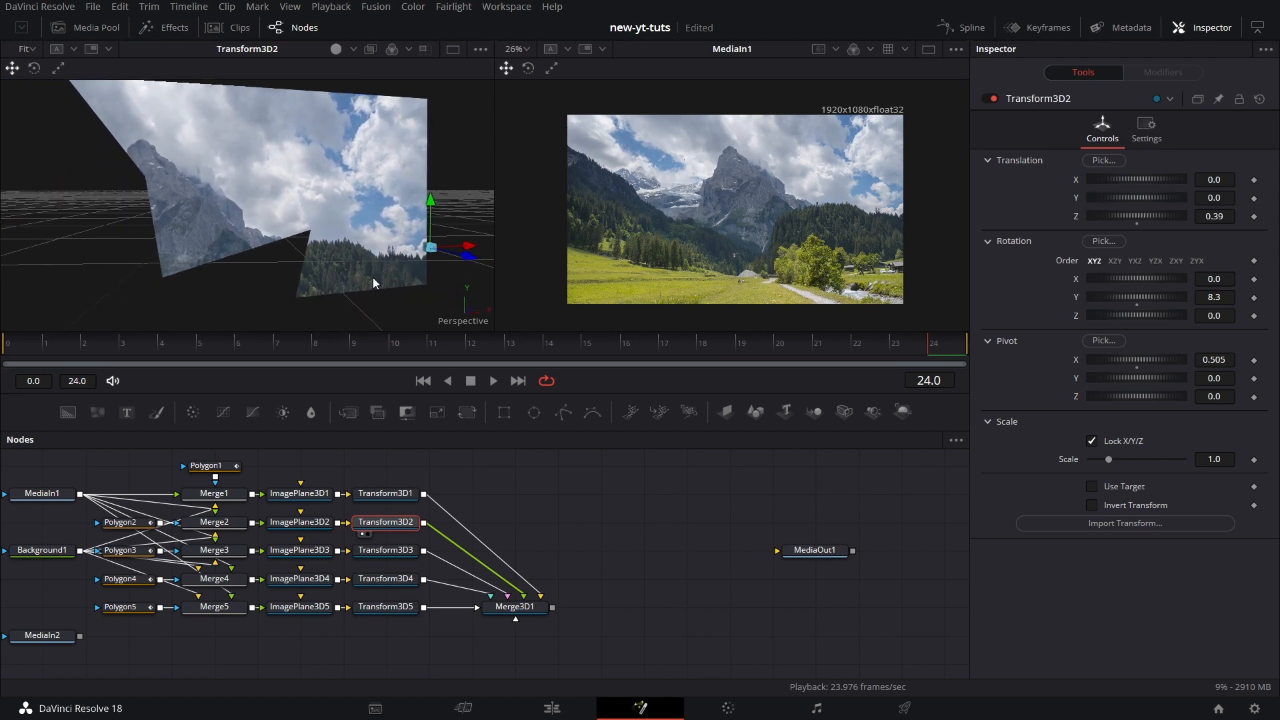
Set Transform3D2's pivot Y to 0.281 and its rotation to X -76.5, Y 54.7.
{"action": "left_click_drag", "start_coordinate": [1133, 297], "coordinate": [1133, 275]}
{"action": "left_click_drag", "start_coordinate": [1136, 378], "coordinate": [1156, 378]}
{"action": "left_click_drag", "start_coordinate": [1210, 306], "coordinate": [1193, 285]}
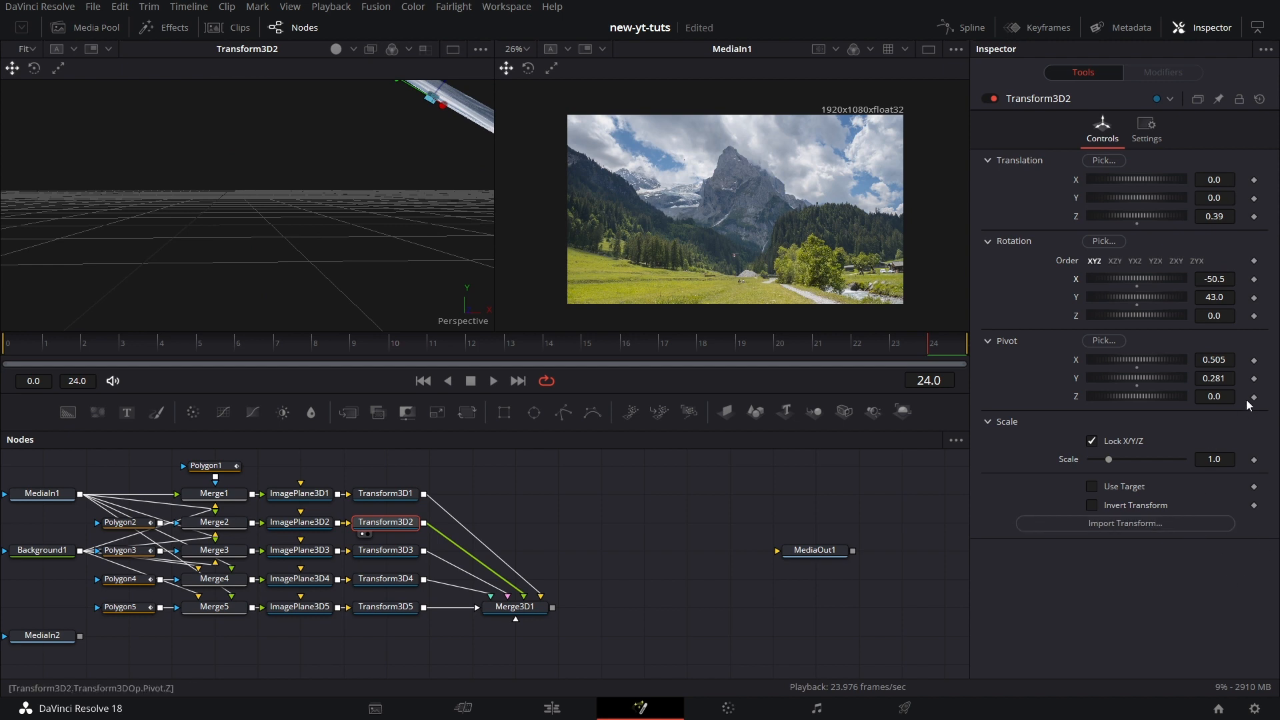
{"action": "mouse_move", "coordinate": [1220, 279]}
{"action": "left_mouse_down"}
{"action": "mouse_move", "coordinate": [1201, 279]}
{"action": "mouse_move", "coordinate": [1227, 297]}
{"action": "left_mouse_up"}
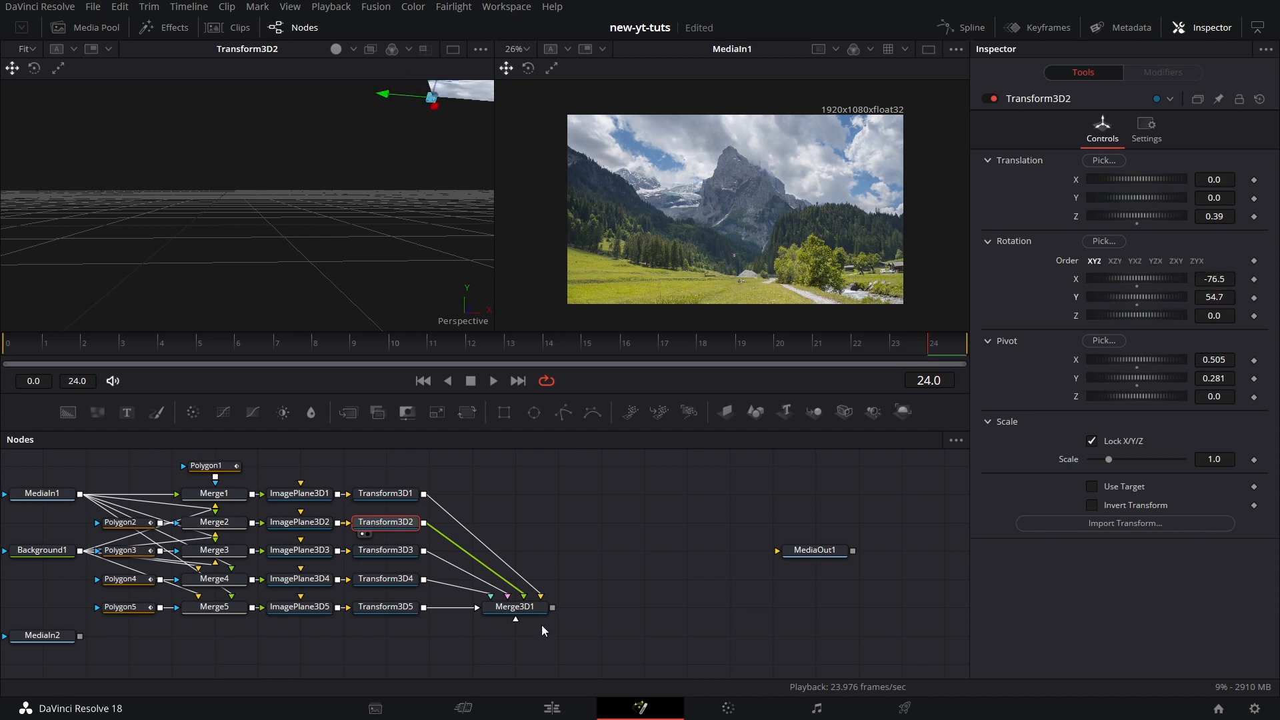
Show Transform3D3 in the 3D viewer and set its Y translation to -0.06 and pivot Y to -0.282.
{"action": "left_click", "coordinate": [387, 551]}
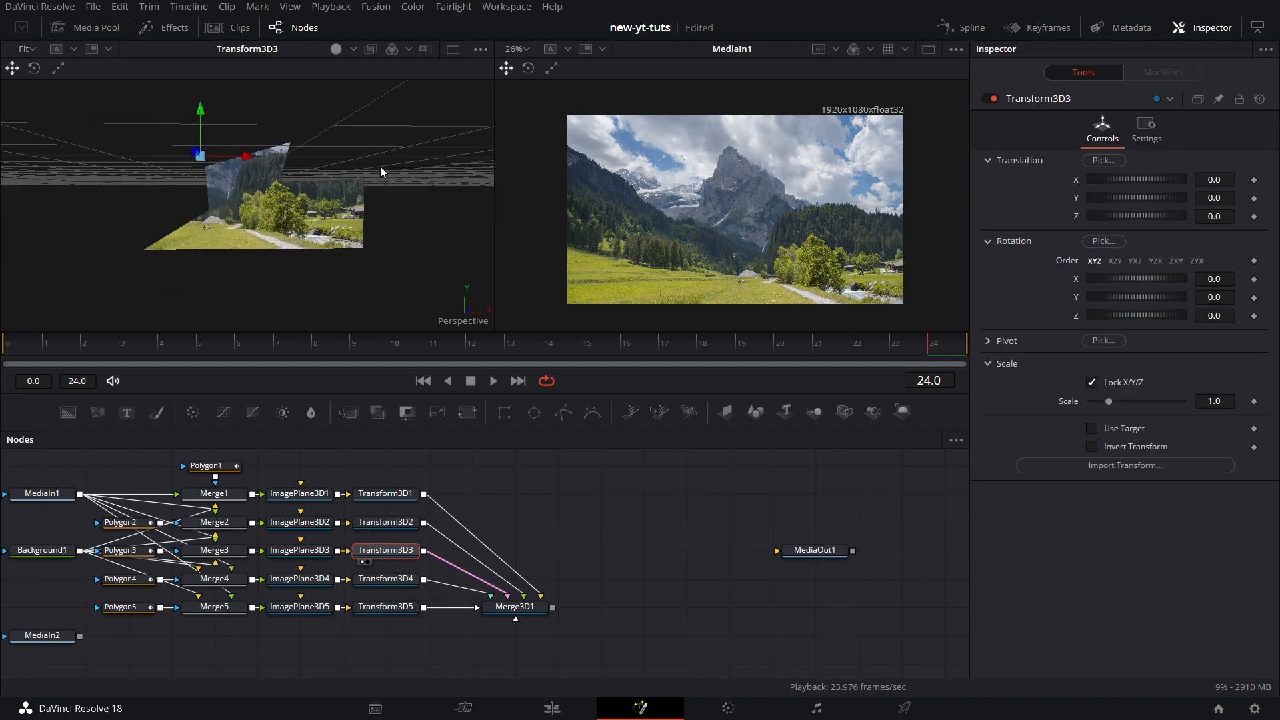
{"action": "left_click_drag", "start_coordinate": [1214, 198], "coordinate": [1209, 198]}
{"action": "left_click", "coordinate": [991, 347]}
{"action": "left_click_drag", "start_coordinate": [1137, 378], "coordinate": [1063, 391]}
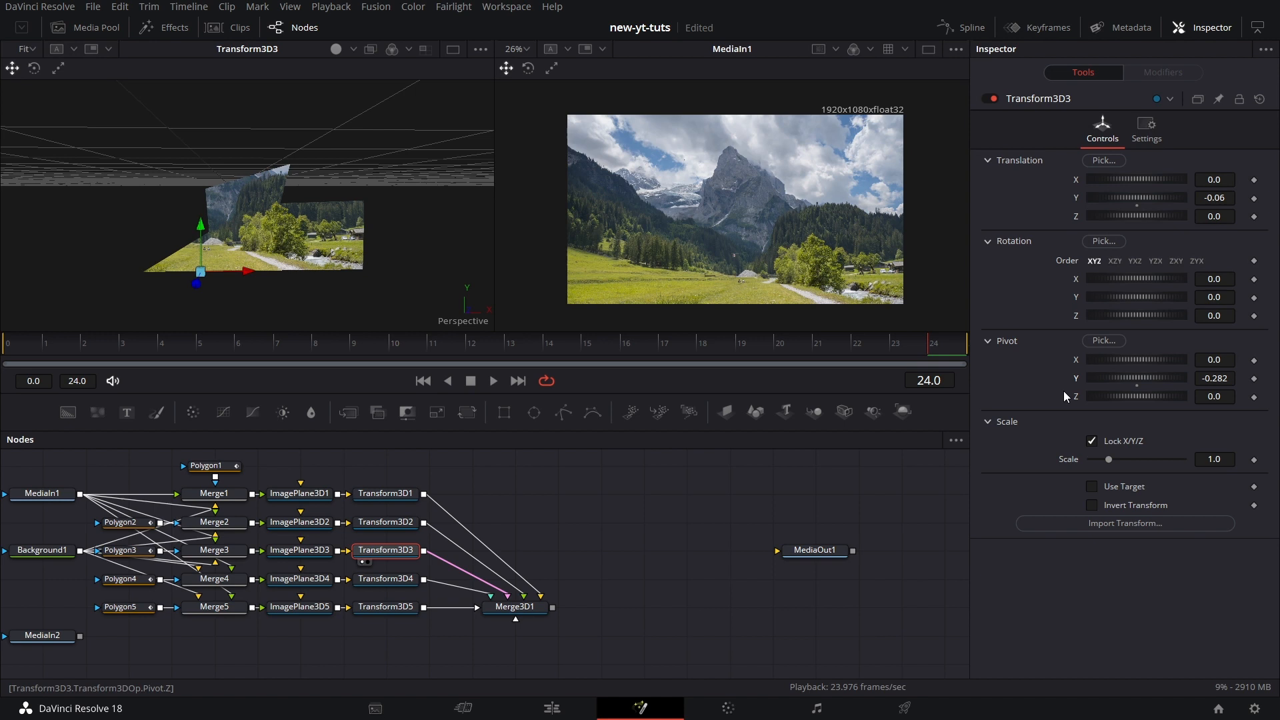
Adjust Transform3D3's pivot Z and set its X rotation to 66.4 and Z translation to 0.21.
{"action": "left_click_drag", "start_coordinate": [1141, 397], "coordinate": [1154, 397]}
{"action": "left_click_drag", "start_coordinate": [1133, 279], "coordinate": [1145, 278]}
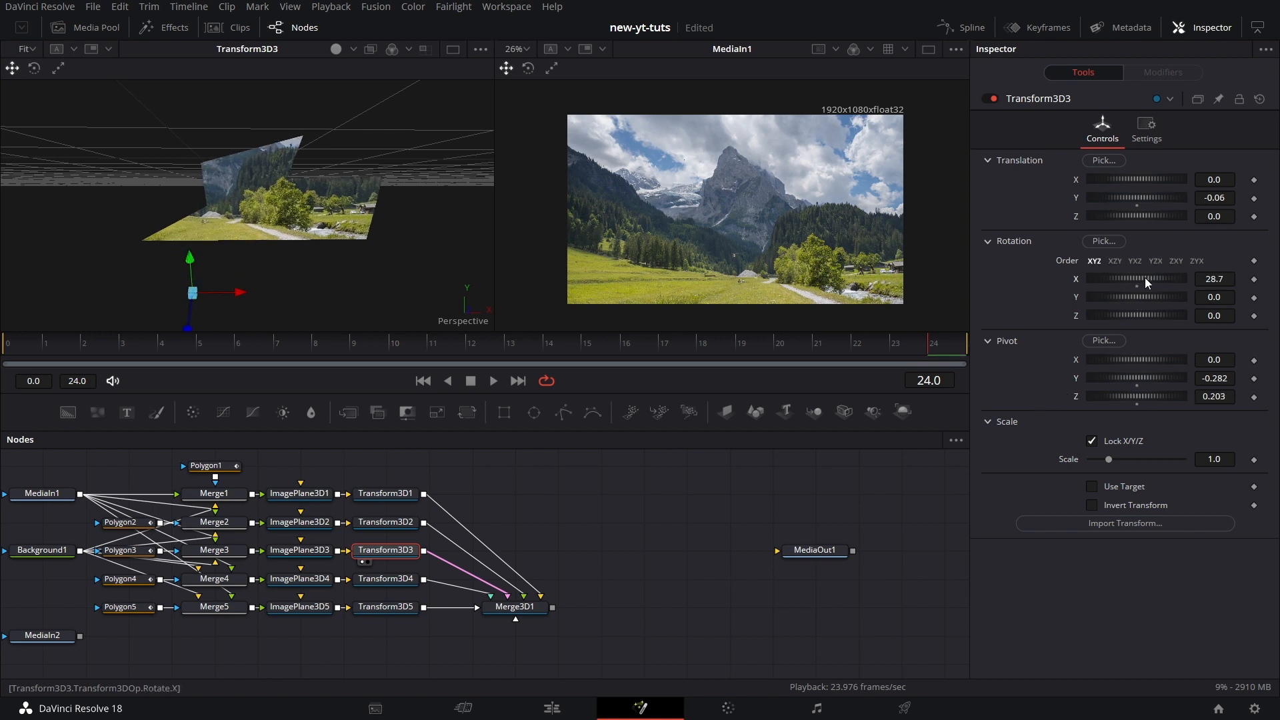
{"action": "left_click_drag", "start_coordinate": [1144, 397], "coordinate": [1111, 396]}
{"action": "left_click_drag", "start_coordinate": [1214, 396], "coordinate": [1207, 402]}
{"action": "mouse_move", "coordinate": [1214, 280]}
{"action": "left_mouse_down"}
{"action": "mouse_move", "coordinate": [1188, 280]}
{"action": "mouse_move", "coordinate": [1239, 279]}
{"action": "left_mouse_up"}
{"action": "left_click_drag", "start_coordinate": [1213, 216], "coordinate": [1228, 216]}
{"action": "left_click", "coordinate": [987, 341]}
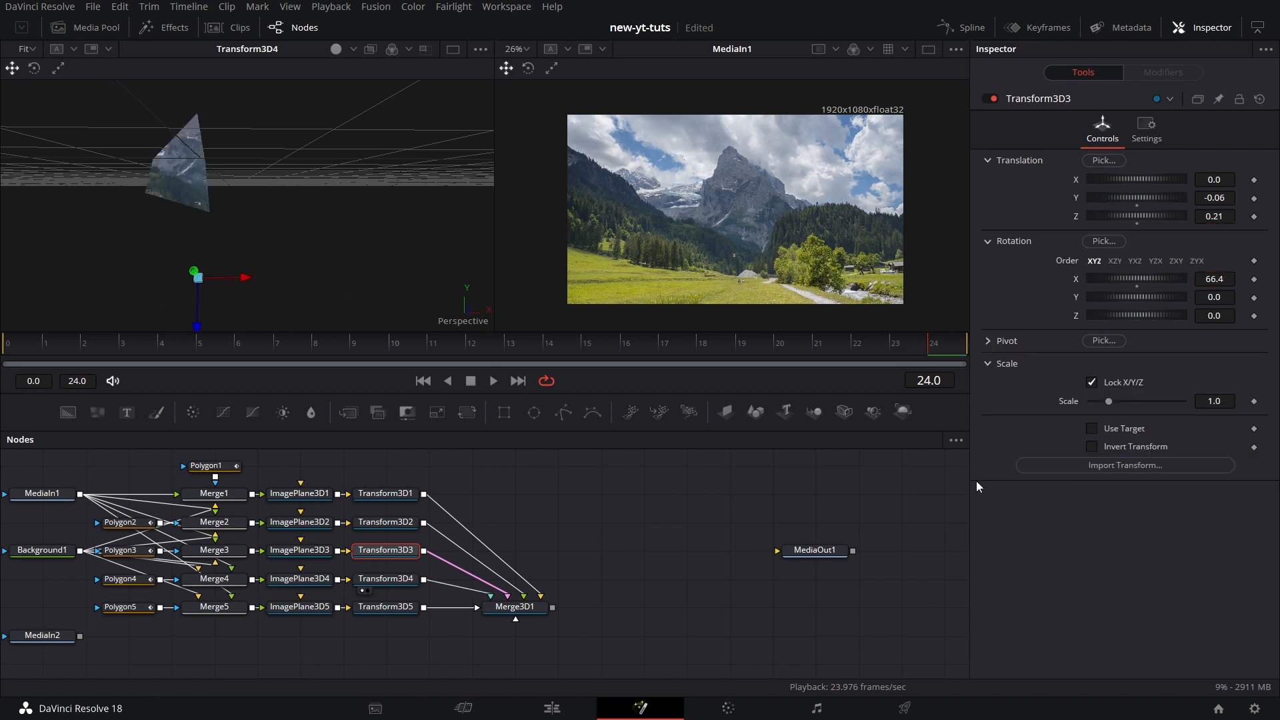
Set Transform3D4's translation to Y -0.268, Z 0.87 and its rotation to X 236.9, Y 363.3.
{"action": "left_click", "coordinate": [387, 582]}
{"action": "left_click_drag", "start_coordinate": [1122, 218], "coordinate": [1126, 220]}
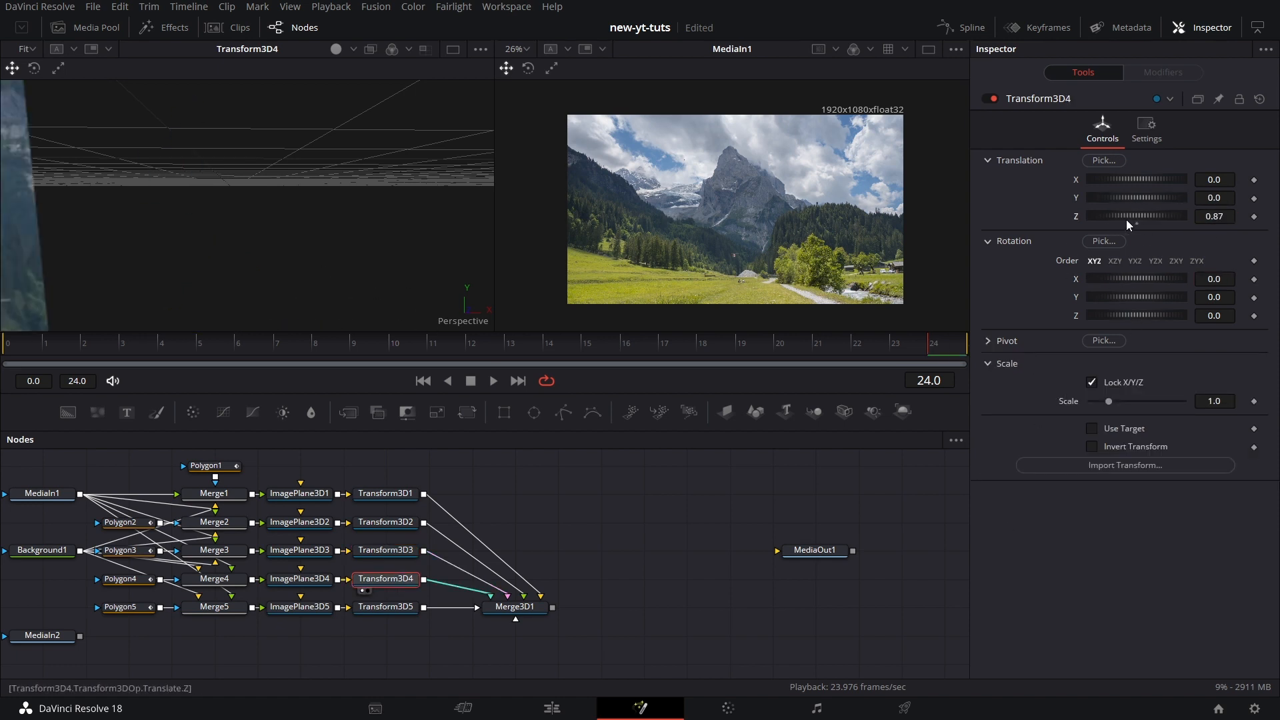
{"action": "left_click_drag", "start_coordinate": [1117, 299], "coordinate": [1143, 298]}
{"action": "scroll", "coordinate": [346, 240], "scroll_direction": "down", "scroll_amount": 6}
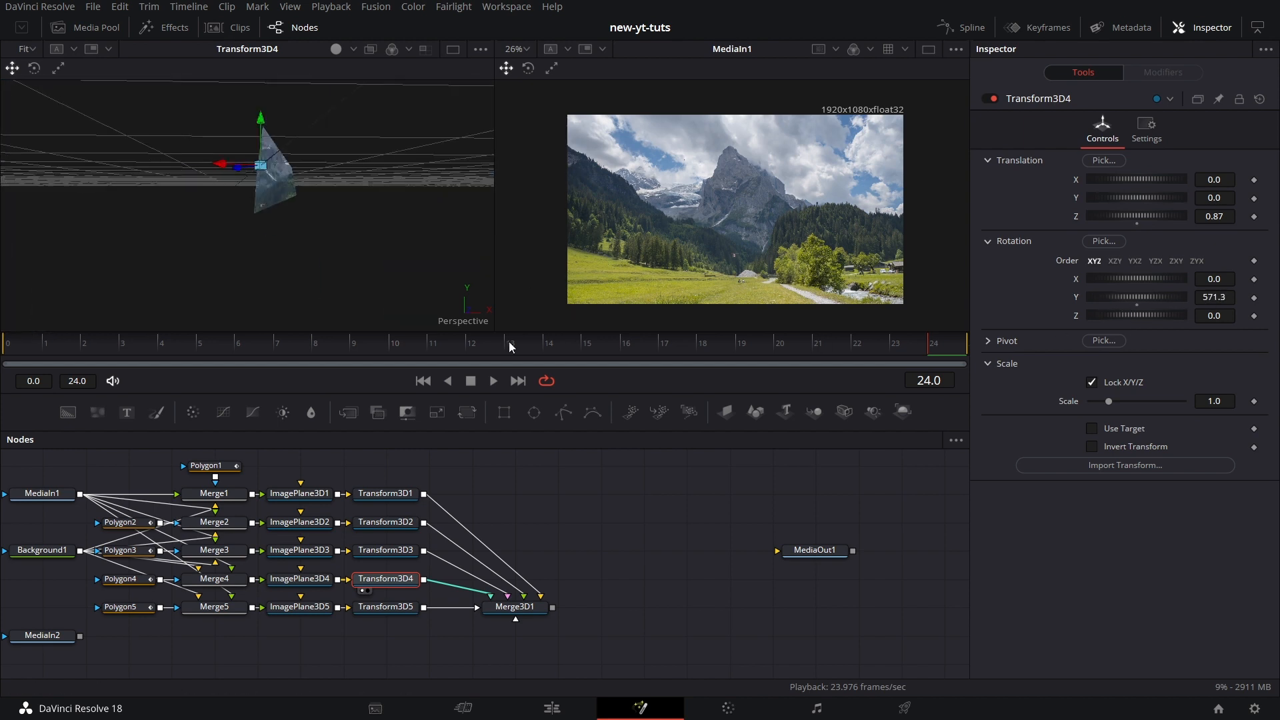
{"action": "left_click_drag", "start_coordinate": [1216, 279], "coordinate": [1173, 298]}
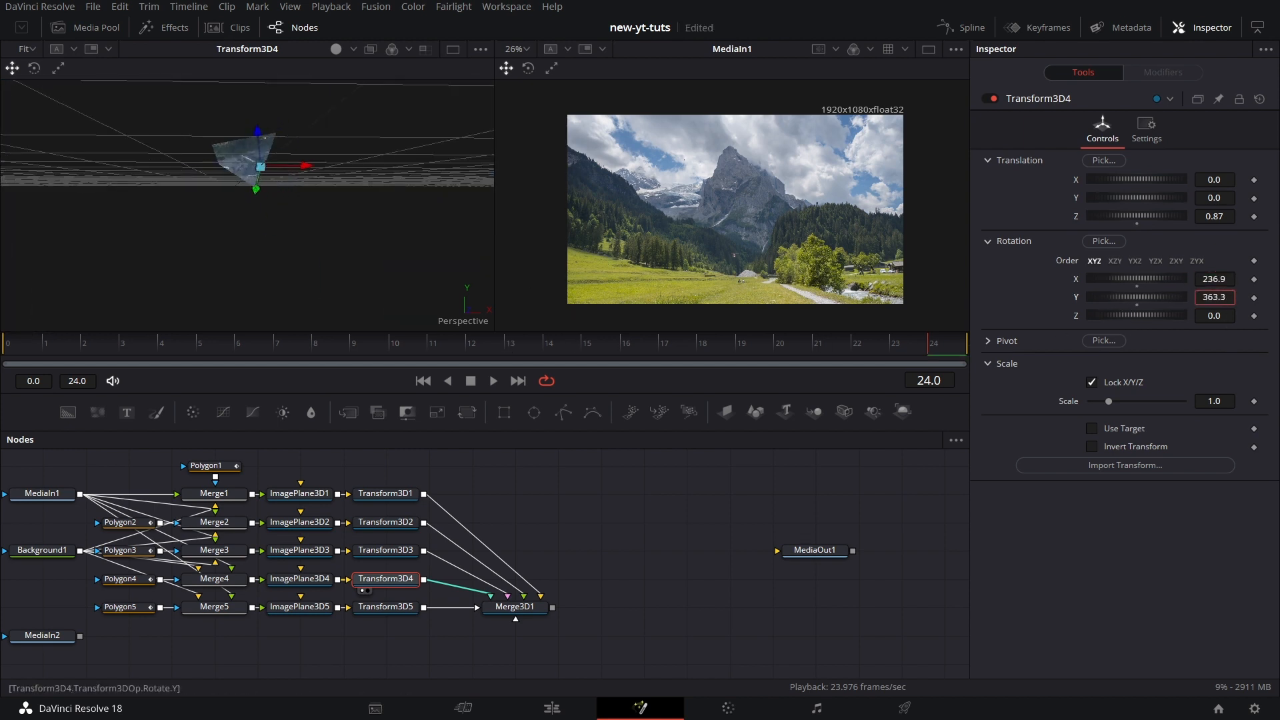
{"action": "left_click_drag", "start_coordinate": [1214, 197], "coordinate": [1127, 197]}
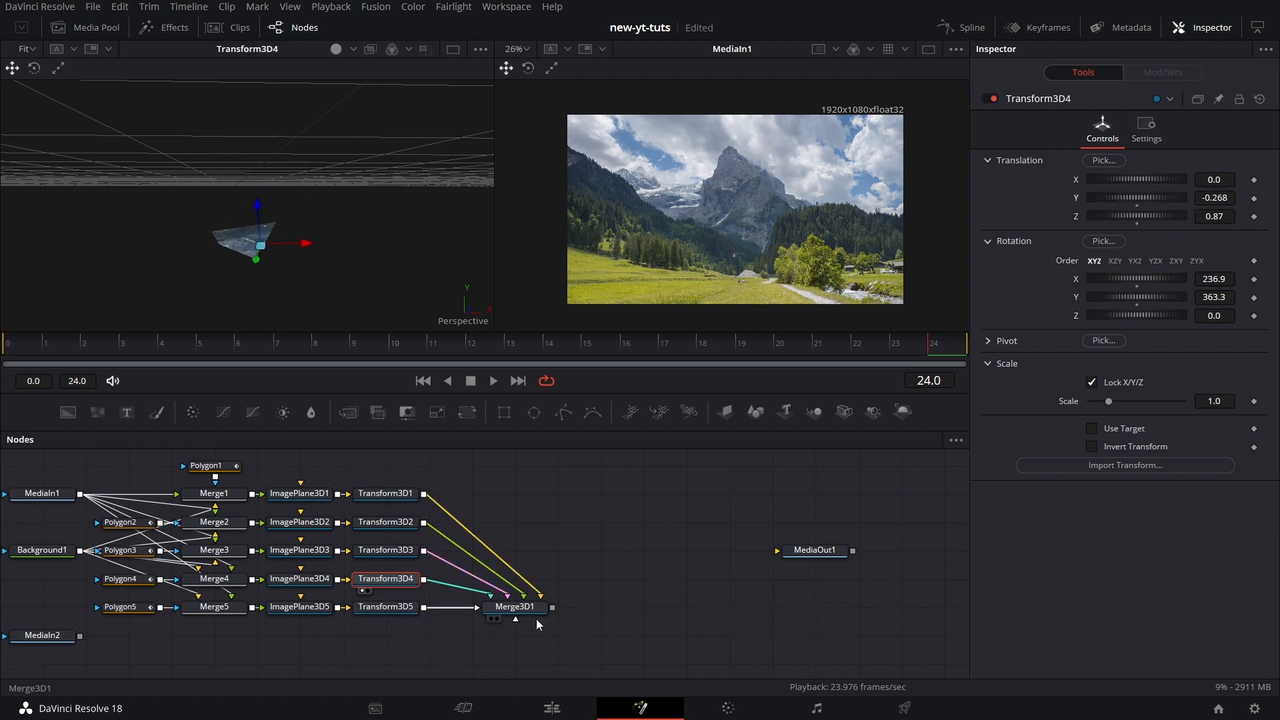
Show Transform3D5 in the 3D viewer and set its Z translation to 0.27 and pivot to X -0.493, Y -0.266.
{"action": "left_click", "coordinate": [385, 606]}
{"action": "key", "text": "1"}
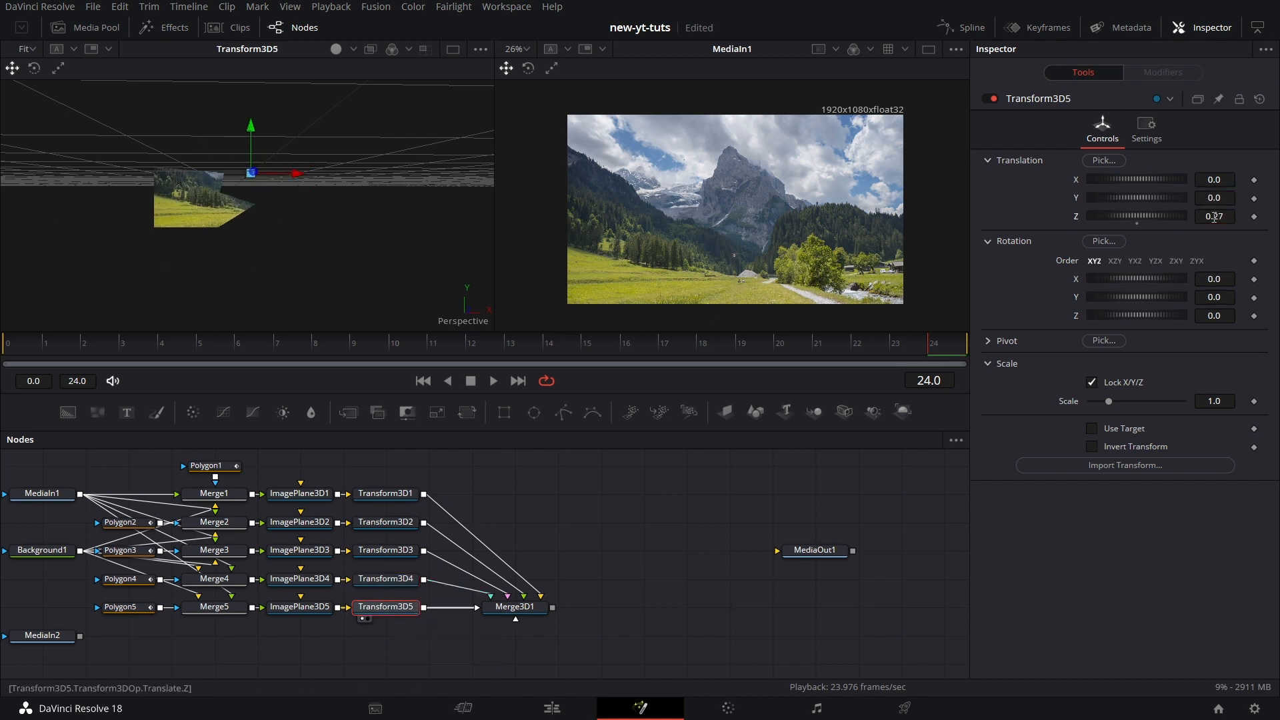
{"action": "left_click", "coordinate": [988, 340]}
{"action": "left_click_drag", "start_coordinate": [1214, 360], "coordinate": [1127, 378]}
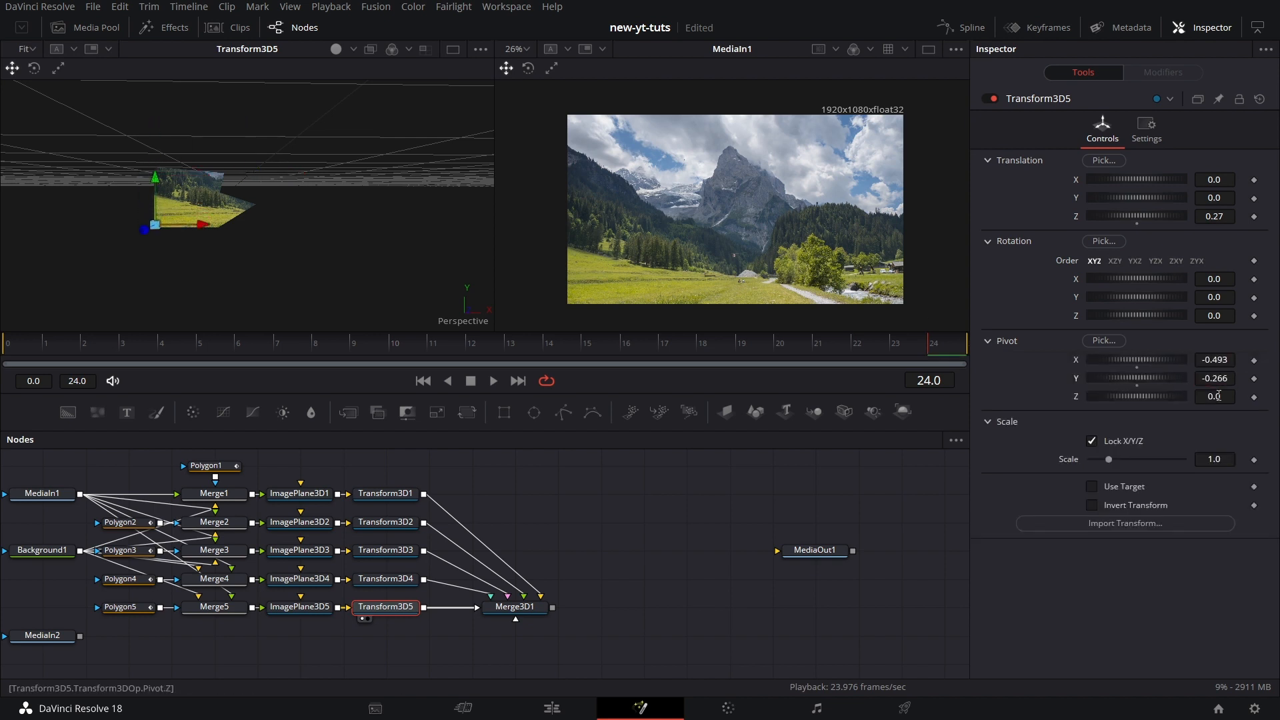
Rotate Transform3D5 around X and Y and increase its Z translation.
{"action": "left_click_drag", "start_coordinate": [1218, 297], "coordinate": [1266, 278]}
{"action": "left_click_drag", "start_coordinate": [1214, 216], "coordinate": [1233, 216]}
{"action": "left_click", "coordinate": [987, 341]}
Add an Anim Curves modifier to Transform3D1's Z translation.
{"action": "left_click", "coordinate": [385, 494]}
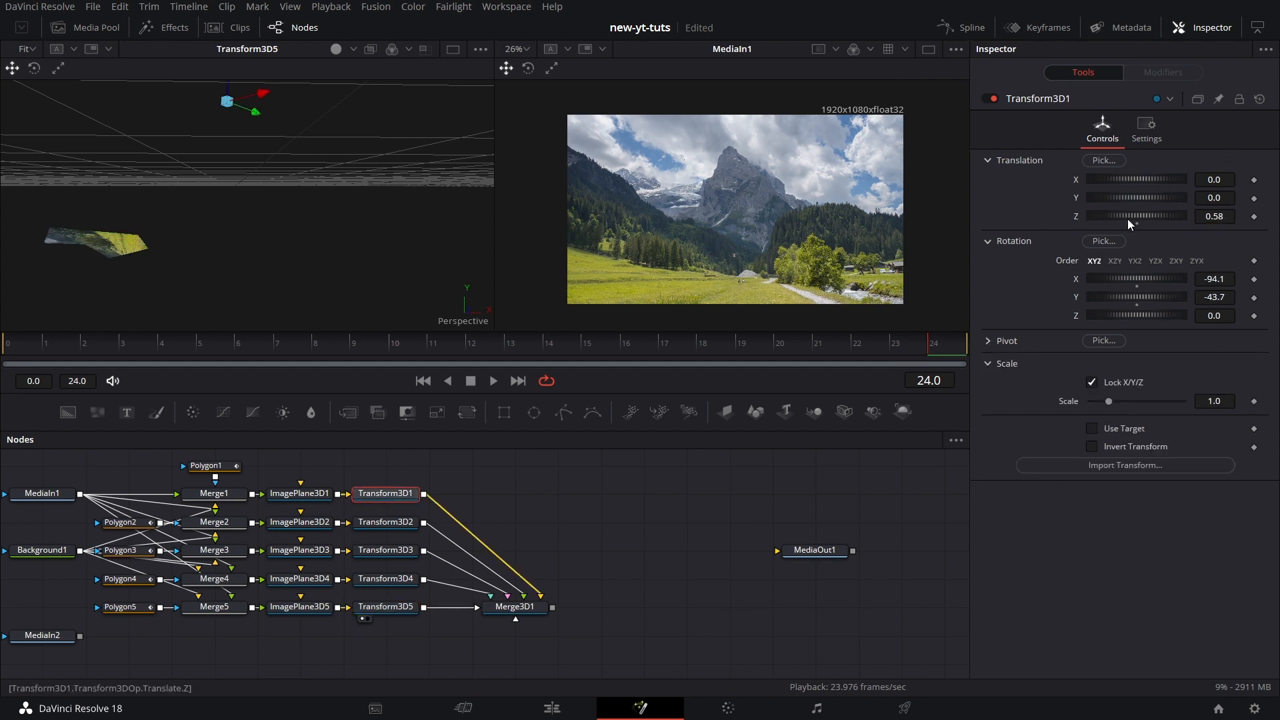
{"action": "right_click", "coordinate": [1078, 219]}
{"action": "mouse_move", "coordinate": [1174, 294]}
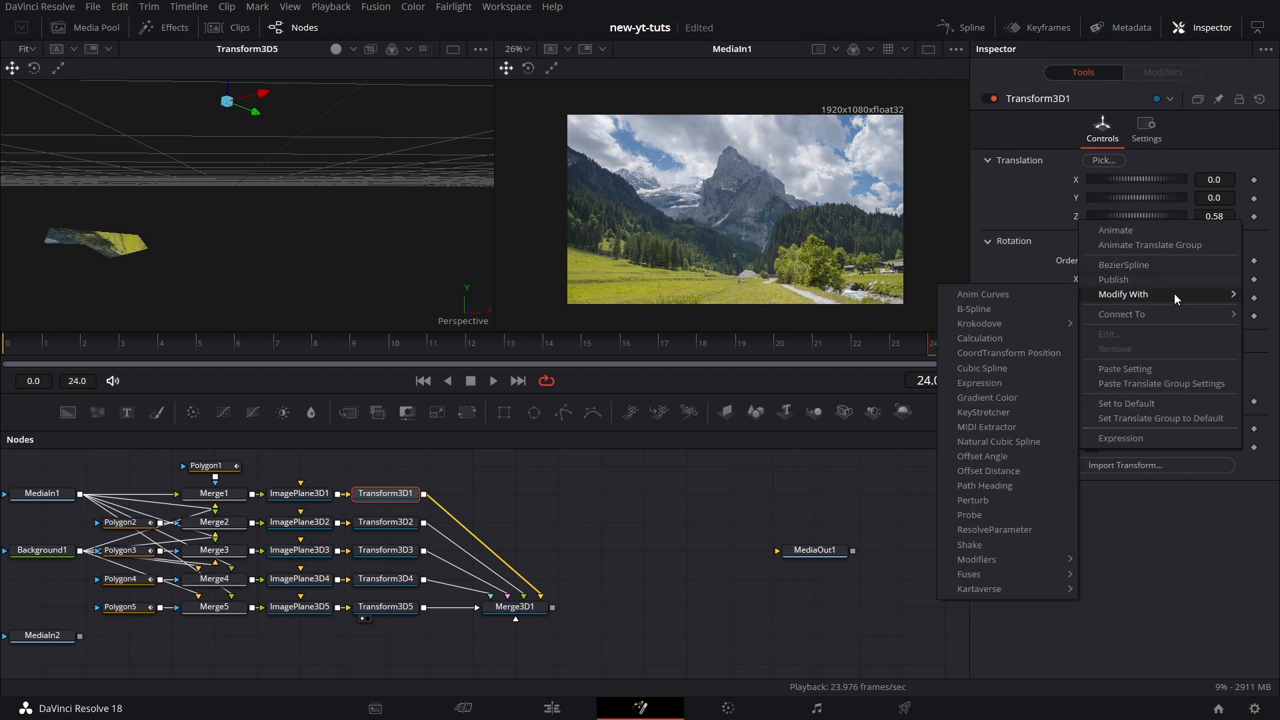
{"action": "left_click", "coordinate": [989, 293]}
Set the Scale of Transform3D1's Anim Curves modifier to 0.58.
{"action": "left_click", "coordinate": [1168, 76]}
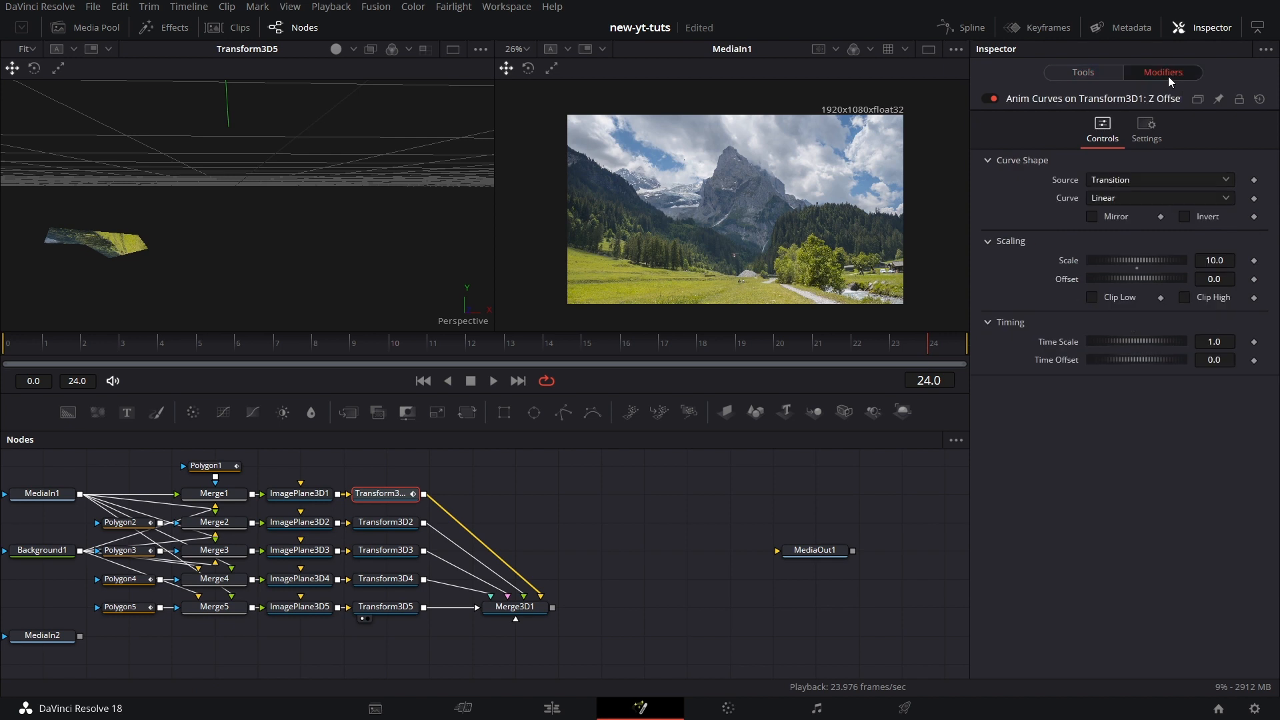
{"action": "left_click", "coordinate": [1225, 260]}
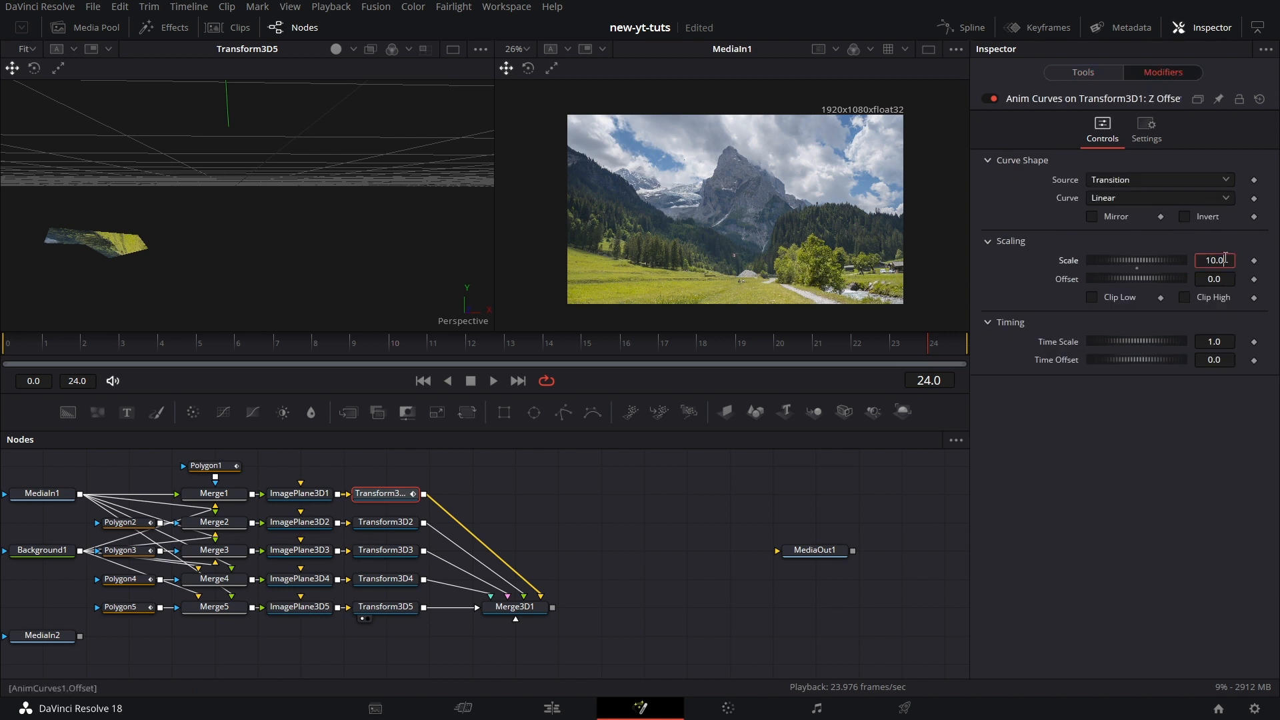
{"action": "type", "text": "0.58"}
{"action": "key", "text": "Return"}
Set the curve of Transform3D1's Z translation modifier to Easing, with Quad for both in and out.
{"action": "left_click", "coordinate": [1137, 199]}
{"action": "left_click", "coordinate": [1095, 239]}
{"action": "left_click", "coordinate": [1118, 221]}
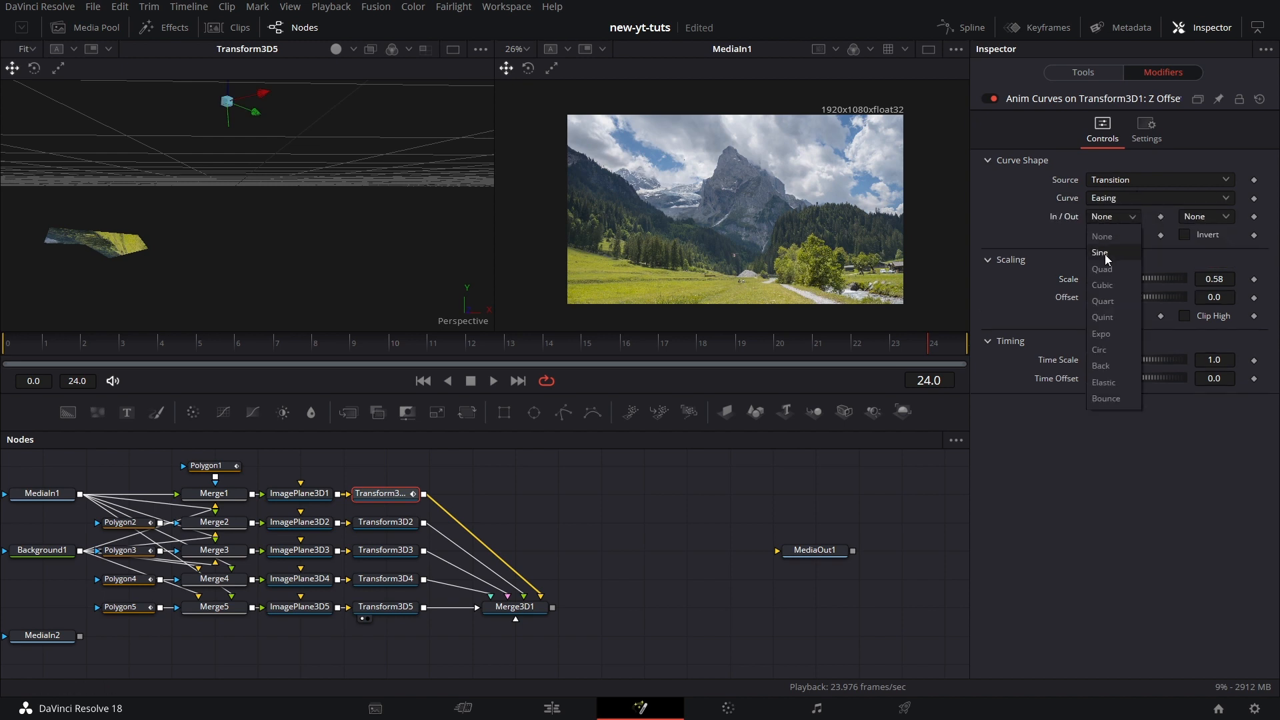
{"action": "left_click", "coordinate": [1114, 270]}
{"action": "left_click", "coordinate": [1113, 217]}
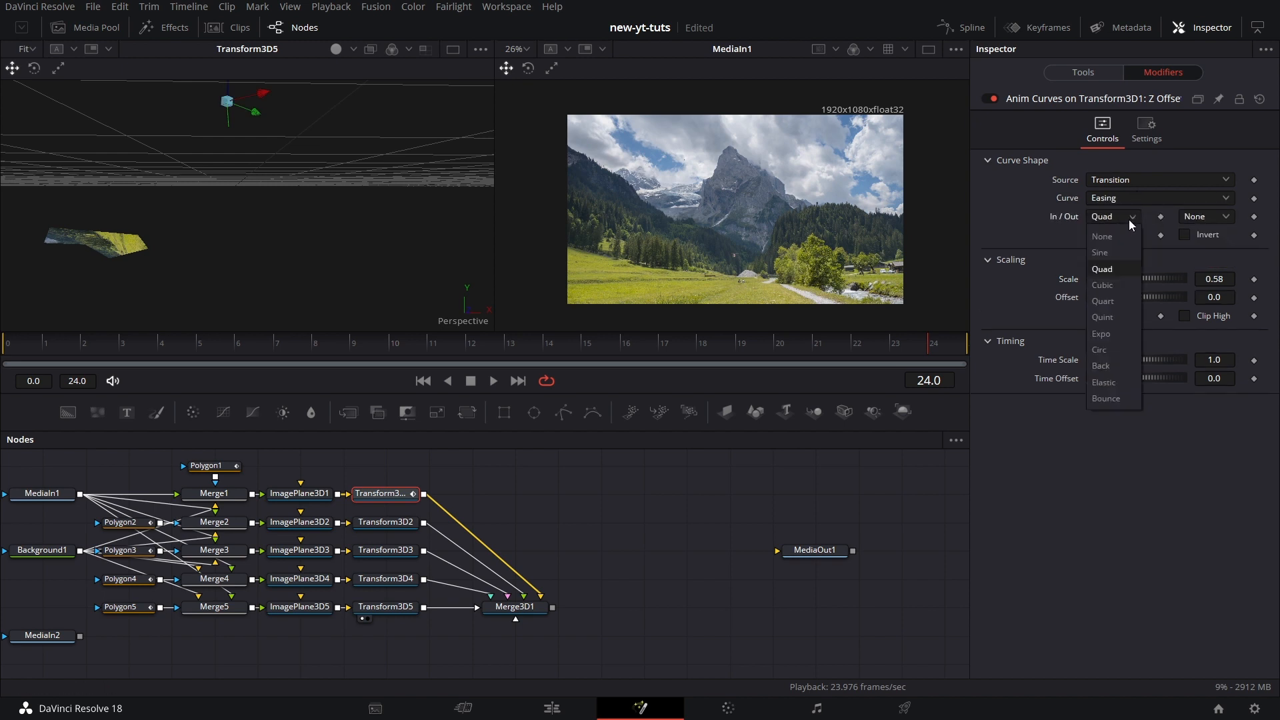
{"action": "left_click", "coordinate": [1208, 217]}
{"action": "left_click", "coordinate": [1211, 269]}
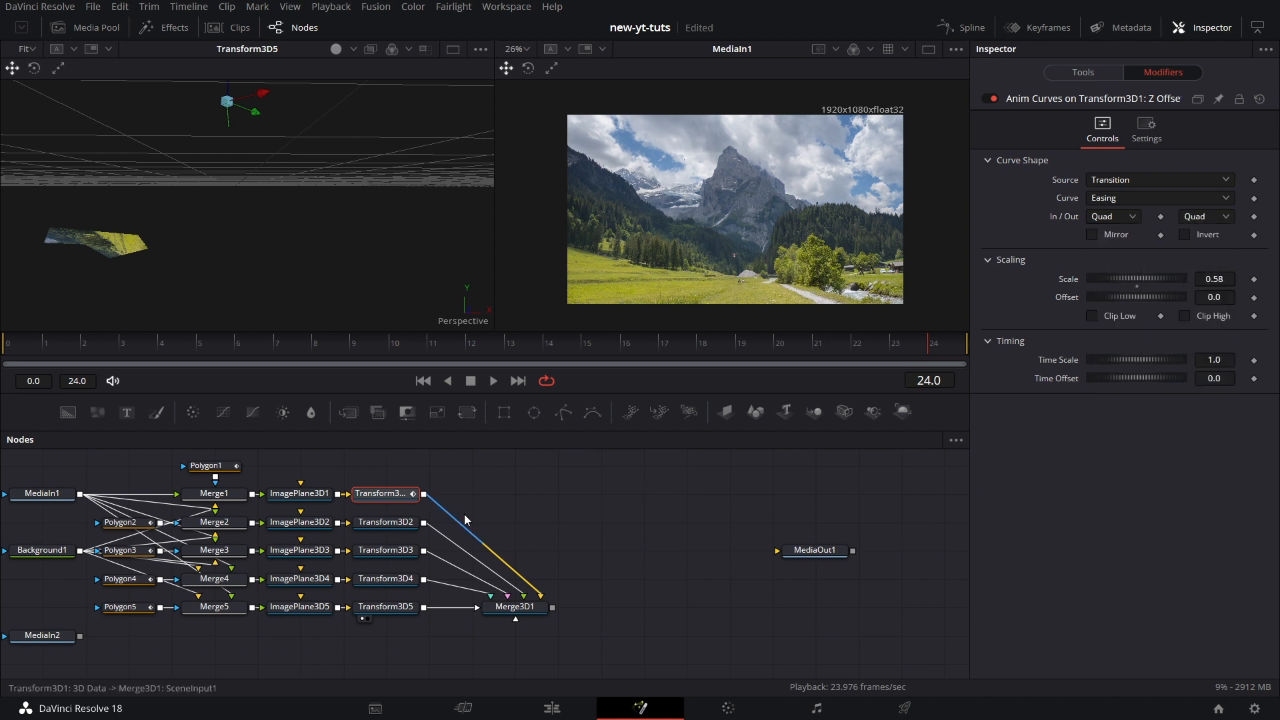
Add an Anim Curves modifier to Transform3D1's X rotation and set its Scale to -94.
{"action": "left_click", "coordinate": [1088, 73]}
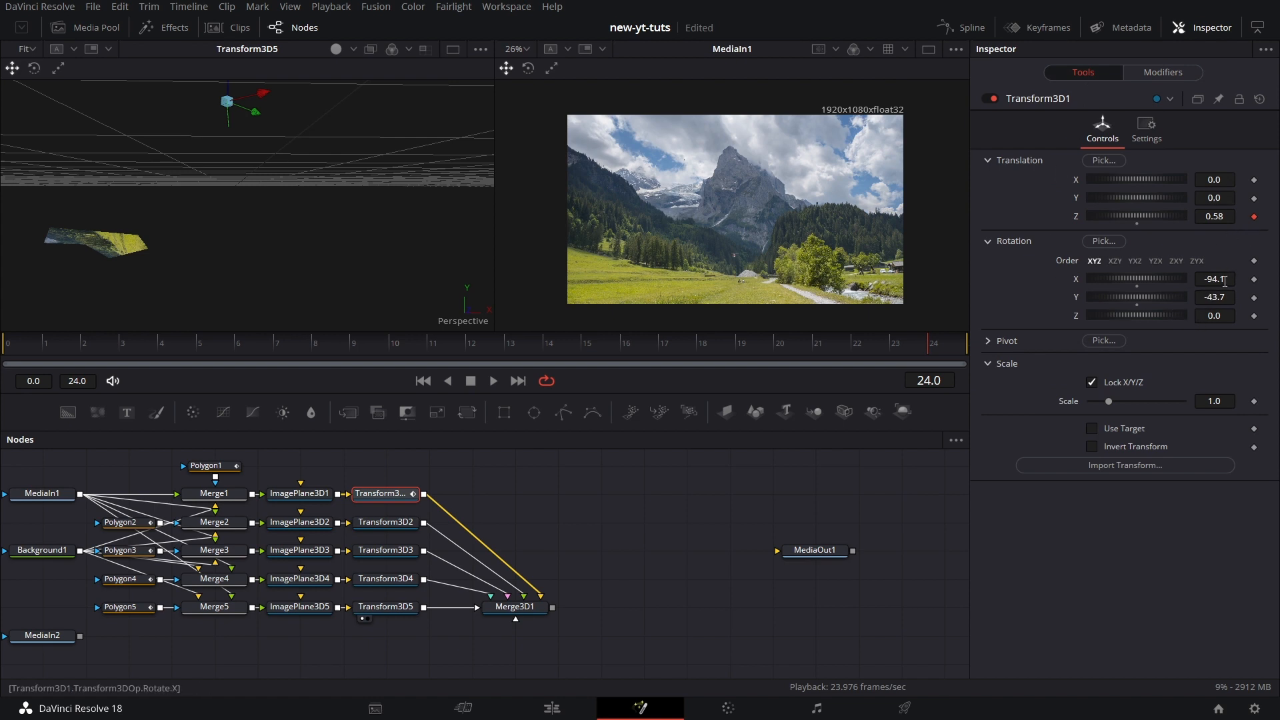
{"action": "right_click", "coordinate": [1078, 279]}
{"action": "mouse_move", "coordinate": [1150, 353]}
{"action": "left_click", "coordinate": [1033, 355]}
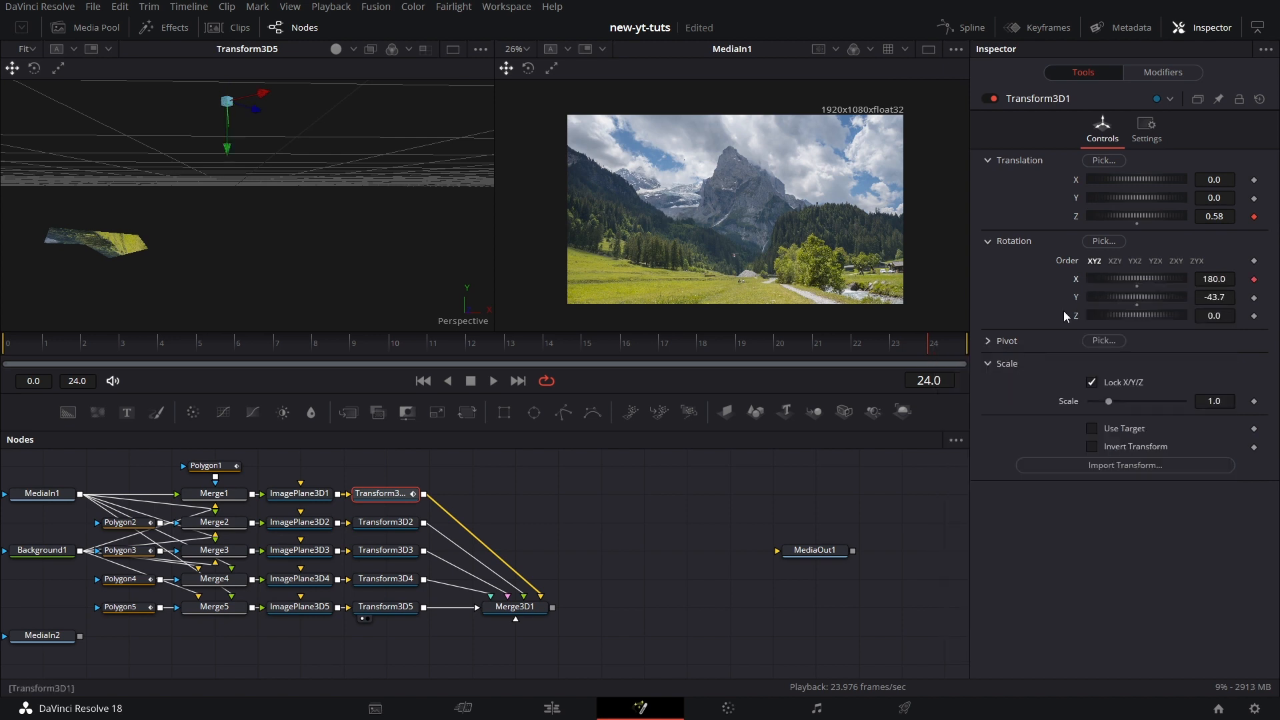
{"action": "left_click", "coordinate": [1163, 72]}
{"action": "left_click", "coordinate": [1228, 285]}
{"action": "key", "text": "BackSpace"}
{"action": "type", "text": "-94"}
{"action": "key", "text": "Return"}
Set the curve of Transform3D1's X rotation modifier to Easing, with Quad for both in and out.
{"action": "left_click", "coordinate": [1131, 222]}
{"action": "left_click", "coordinate": [1116, 241]}
{"action": "left_click", "coordinate": [1113, 242]}
{"action": "left_click", "coordinate": [1105, 292]}
{"action": "left_click", "coordinate": [1197, 240]}
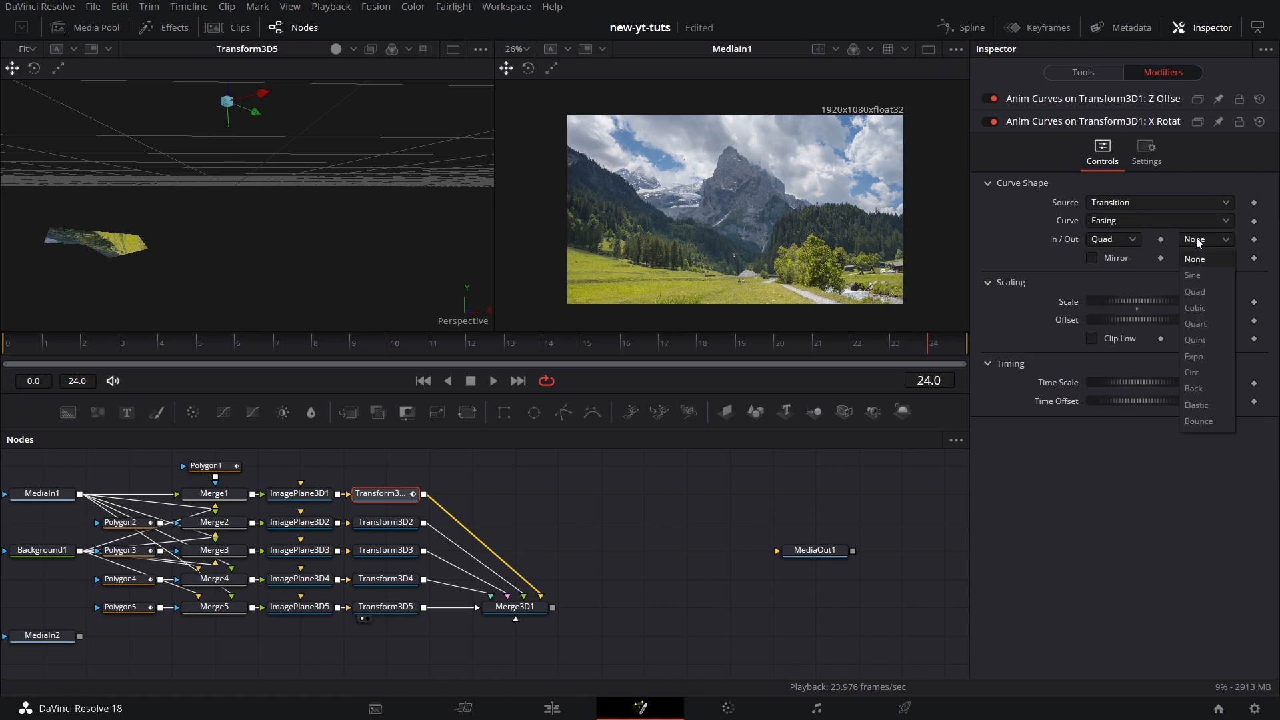
{"action": "left_click", "coordinate": [1193, 291]}
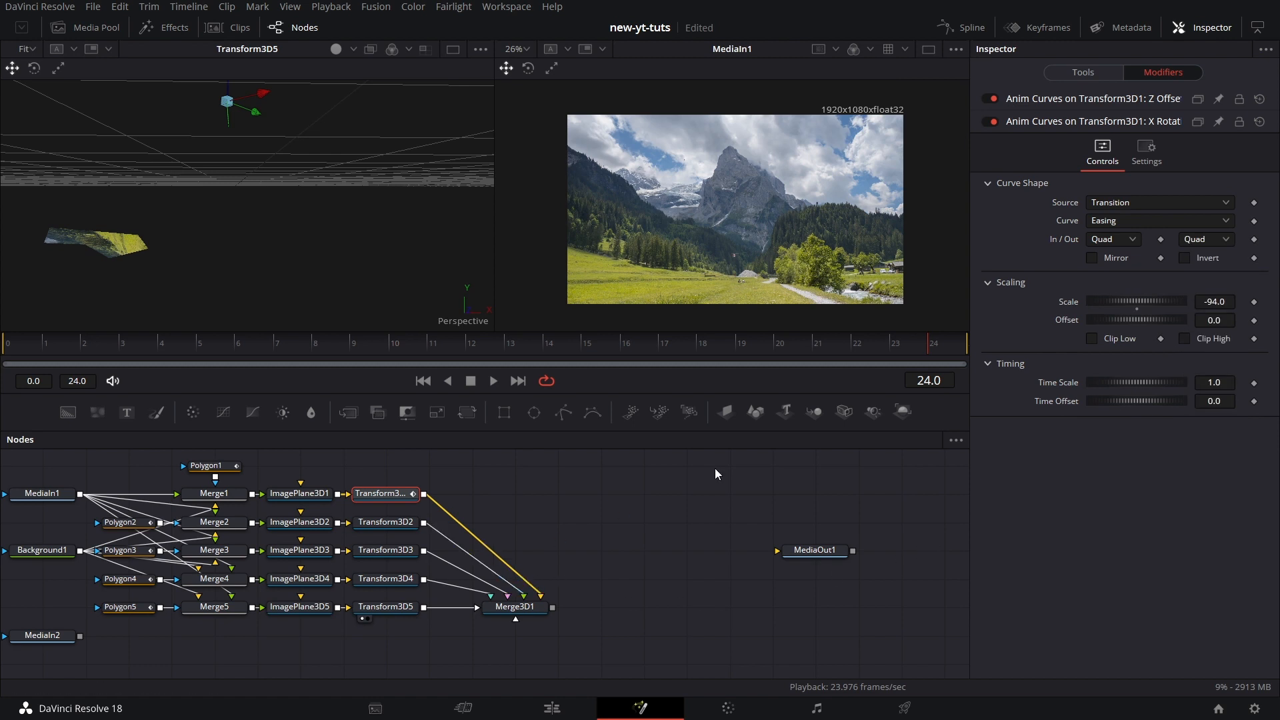
Add an Anim Curves modifier to Transform3D1's Y rotation and set its Scale to -44.
{"action": "left_click", "coordinate": [1094, 75]}
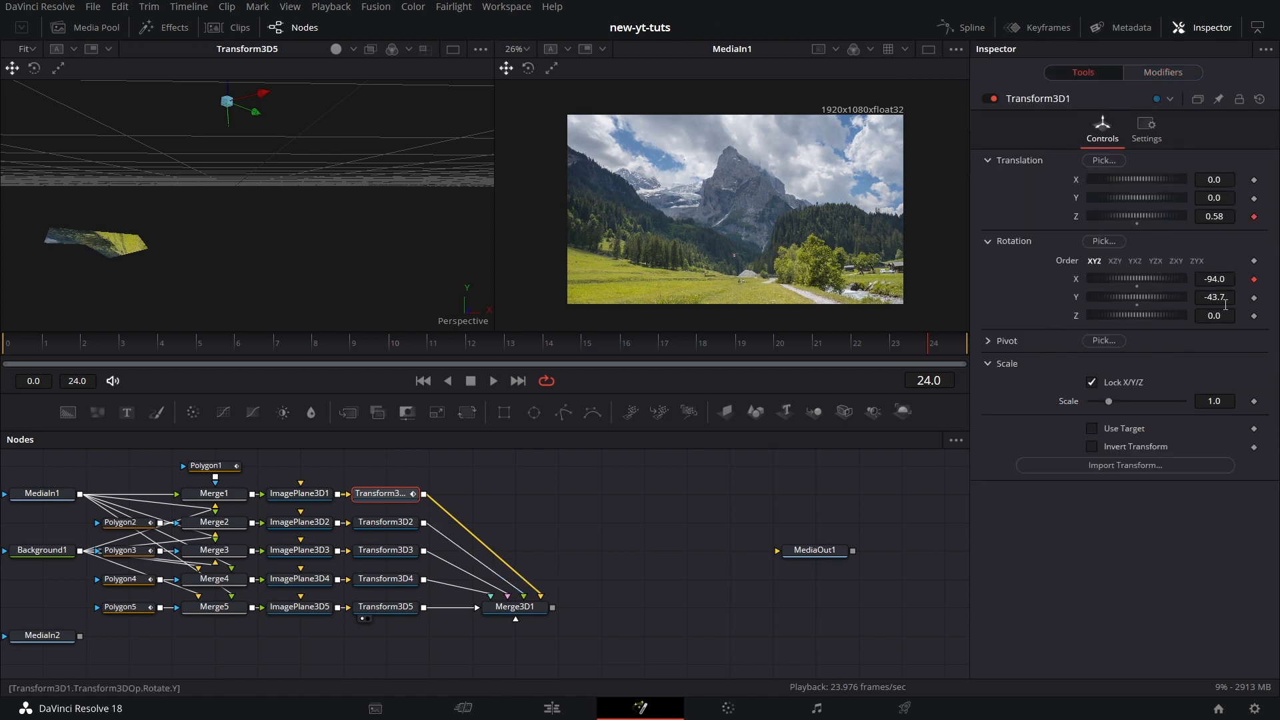
{"action": "right_click", "coordinate": [1076, 298]}
{"action": "mouse_move", "coordinate": [1107, 372]}
{"action": "left_click", "coordinate": [1040, 374]}
{"action": "left_click", "coordinate": [1163, 72]}
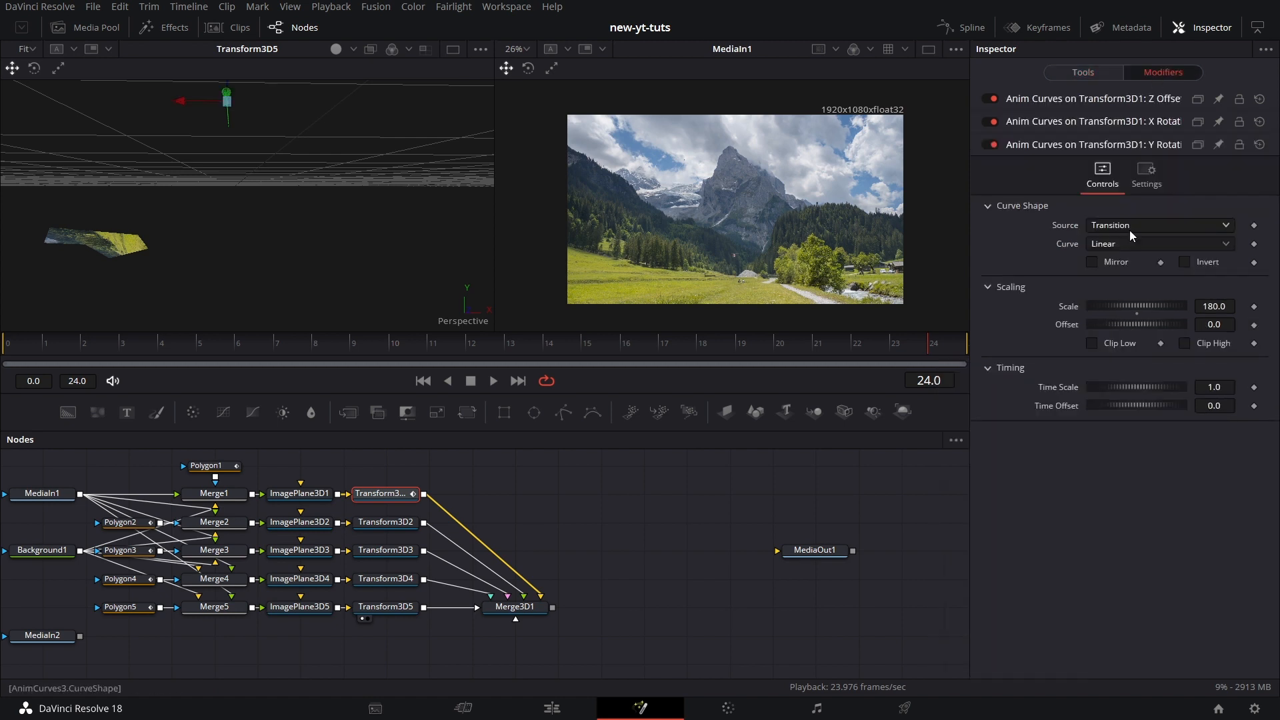
{"action": "left_click", "coordinate": [1230, 305]}
{"action": "type", "text": "-44"}
{"action": "key", "text": "Return"}
Set the curve of Transform3D1's Y rotation modifier to Easing, with Quad for both in and out.
{"action": "scroll", "coordinate": [1123, 244], "scroll_direction": "down", "scroll_amount": 1}
{"action": "left_click", "coordinate": [1119, 264]}
{"action": "left_click", "coordinate": [1115, 315]}
{"action": "left_click", "coordinate": [1203, 263]}
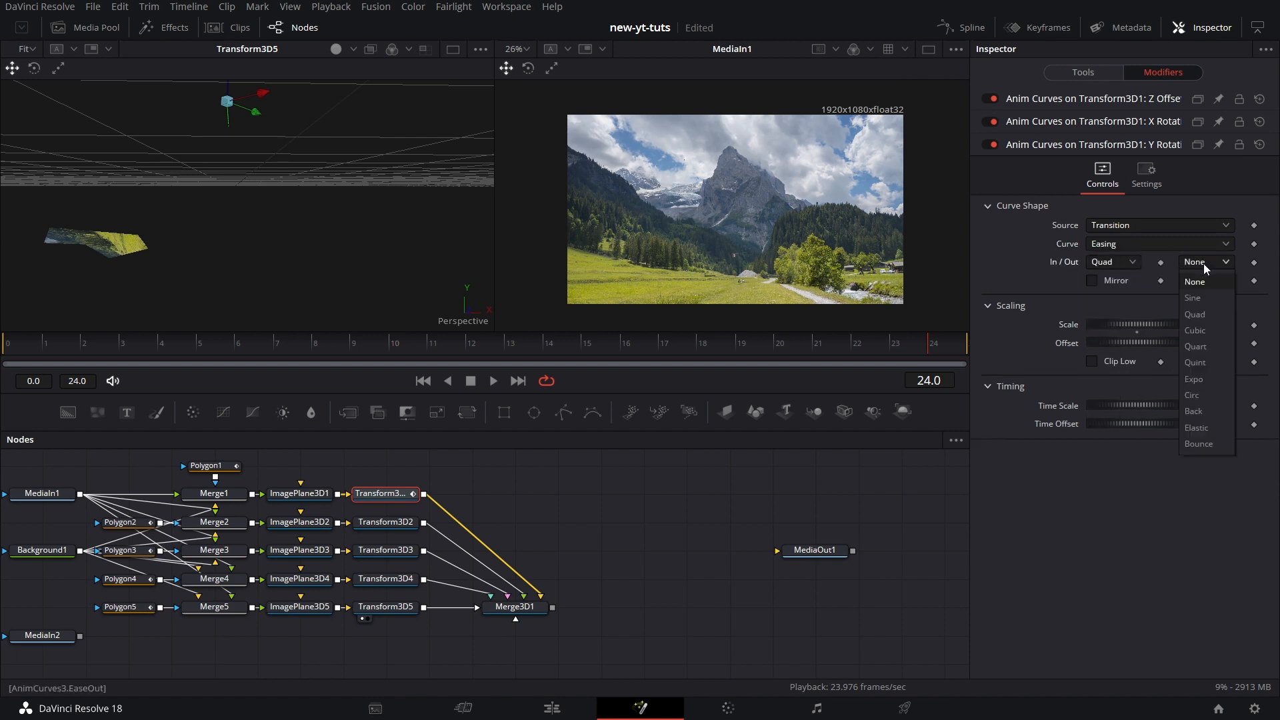
{"action": "left_click", "coordinate": [1196, 314]}
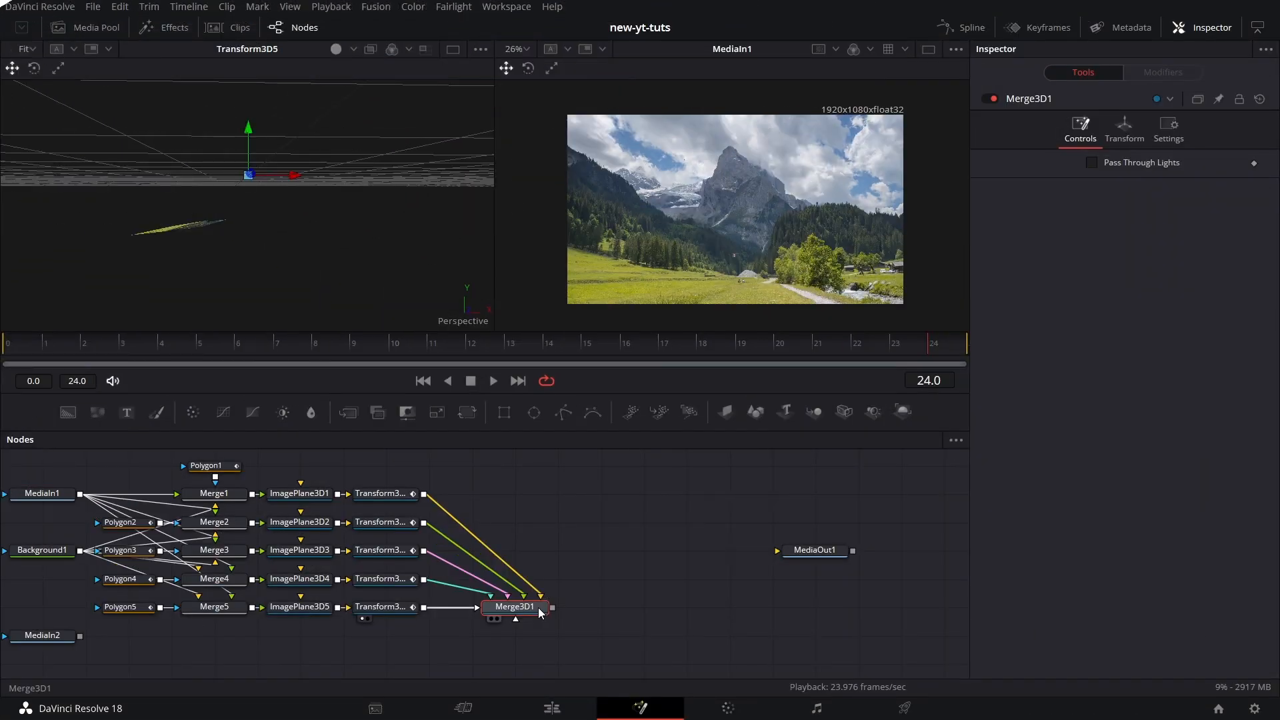
Show Merge3D1 in the 3D viewer at frame 0 and check Transform3D1 to Transform3D3 for parameters that are not animated.
{"action": "key", "text": "1"}
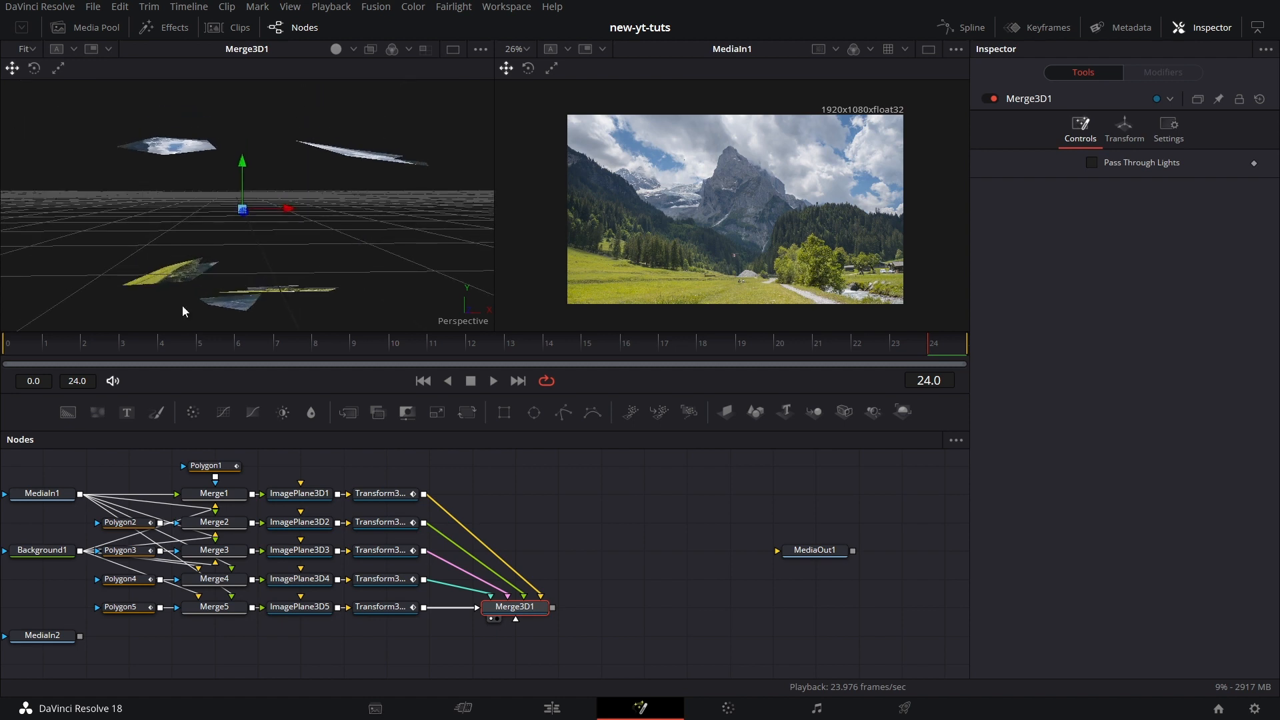
{"action": "left_click", "coordinate": [12, 357]}
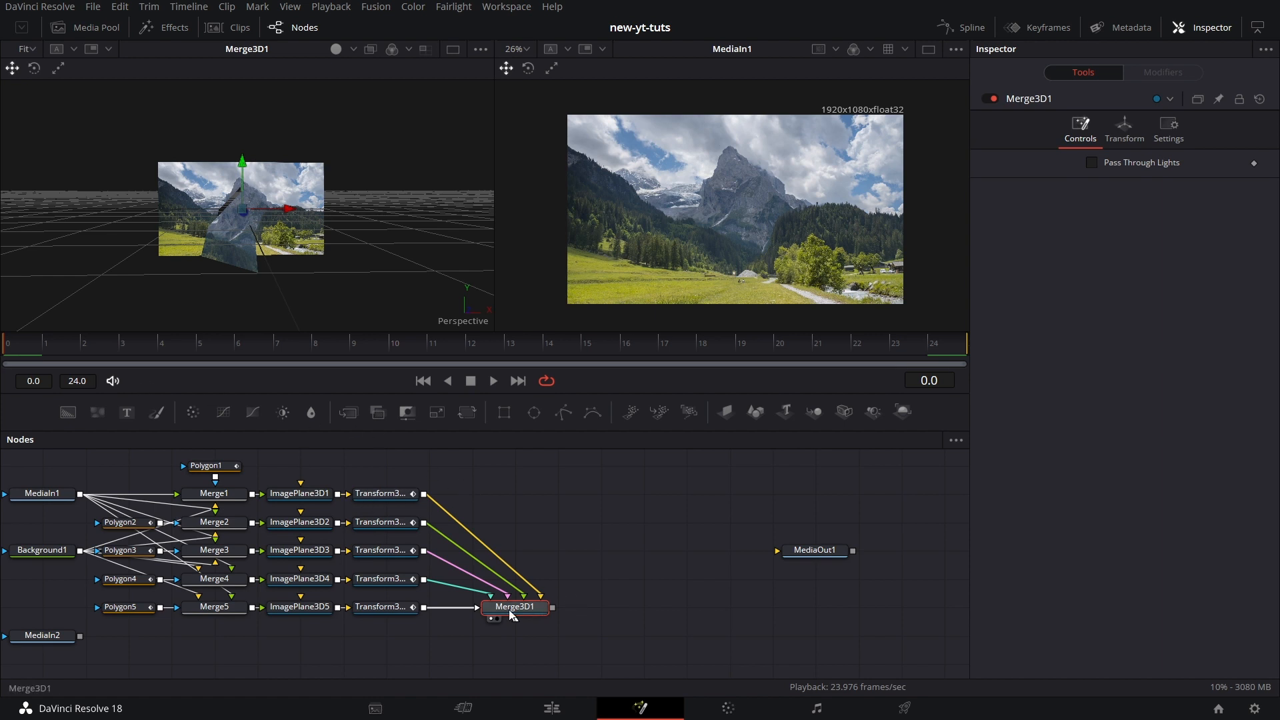
{"action": "left_click", "coordinate": [391, 494]}
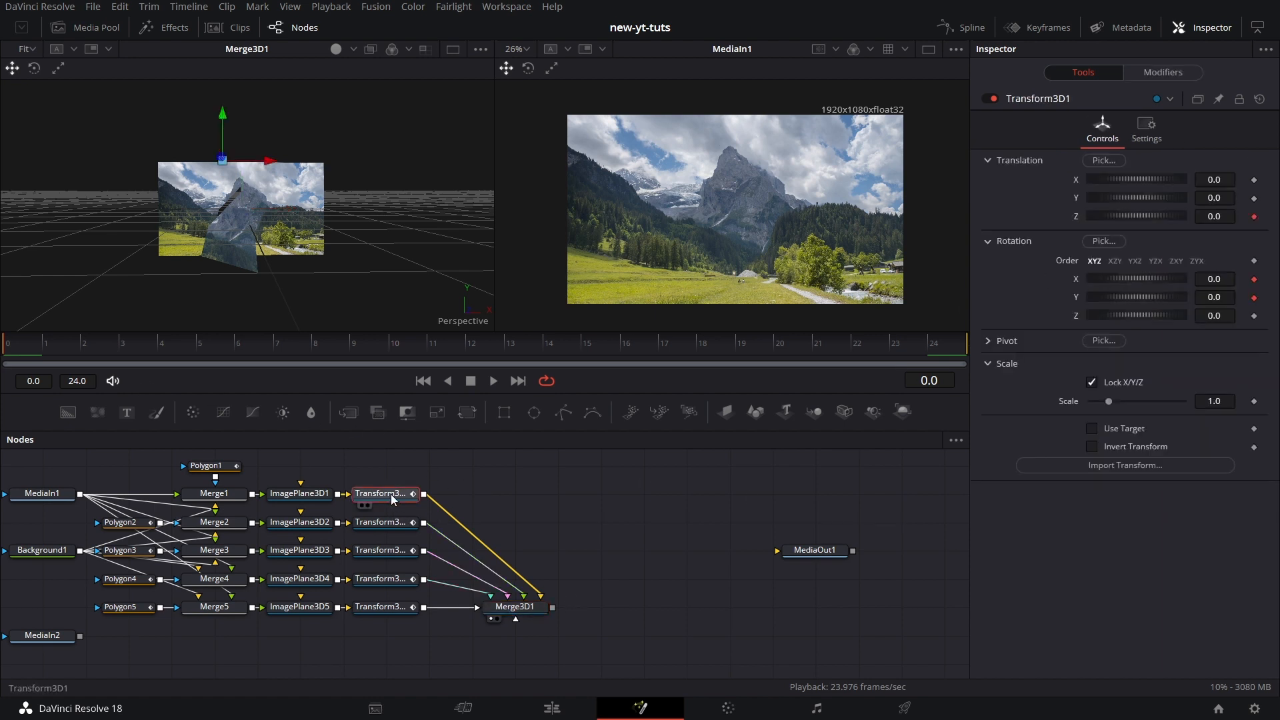
{"action": "left_click", "coordinate": [390, 526]}
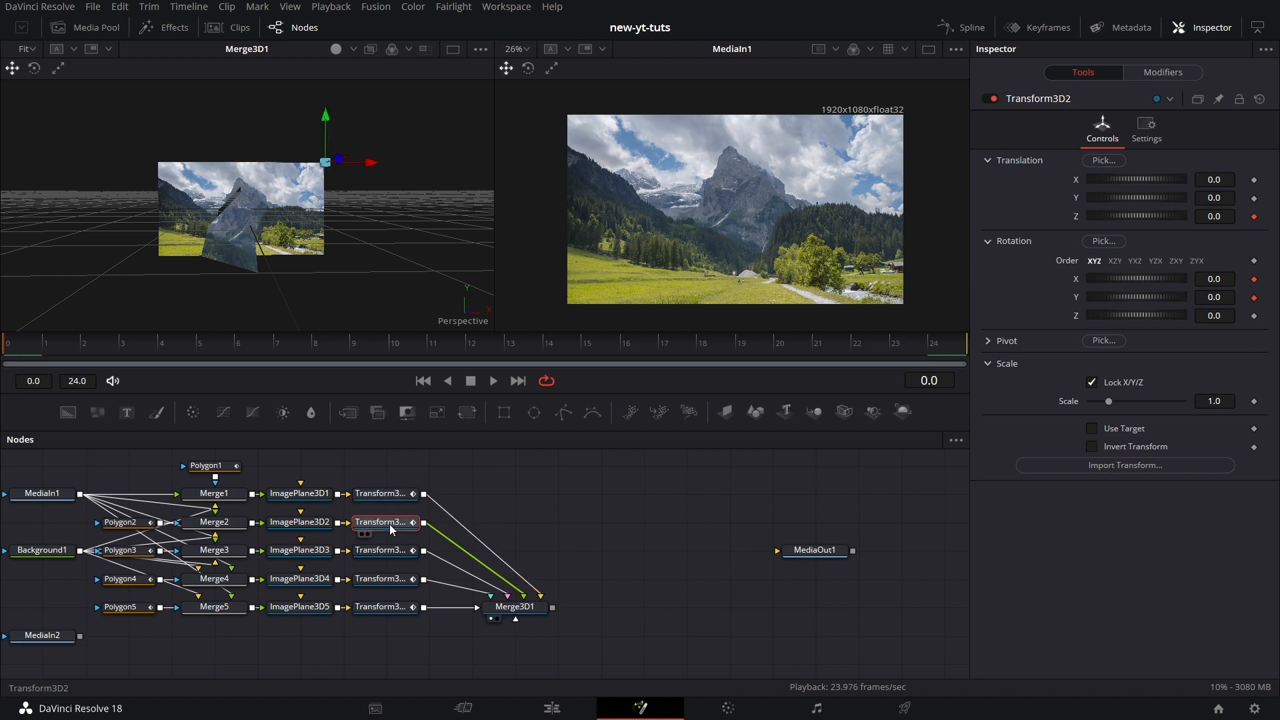
{"action": "left_click", "coordinate": [389, 553]}
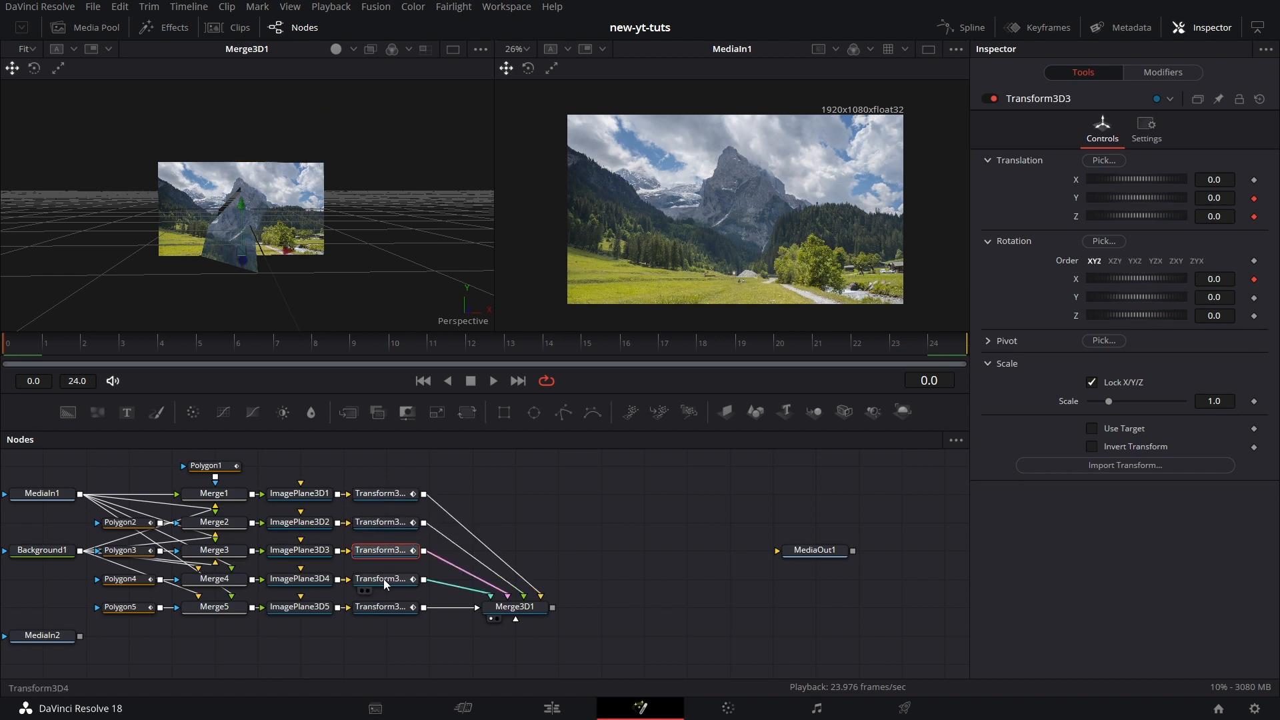
Add an Anim Curves modifier to Transform3D4's Z translation and set its Scale to 0.8.
{"action": "left_click", "coordinate": [385, 580]}
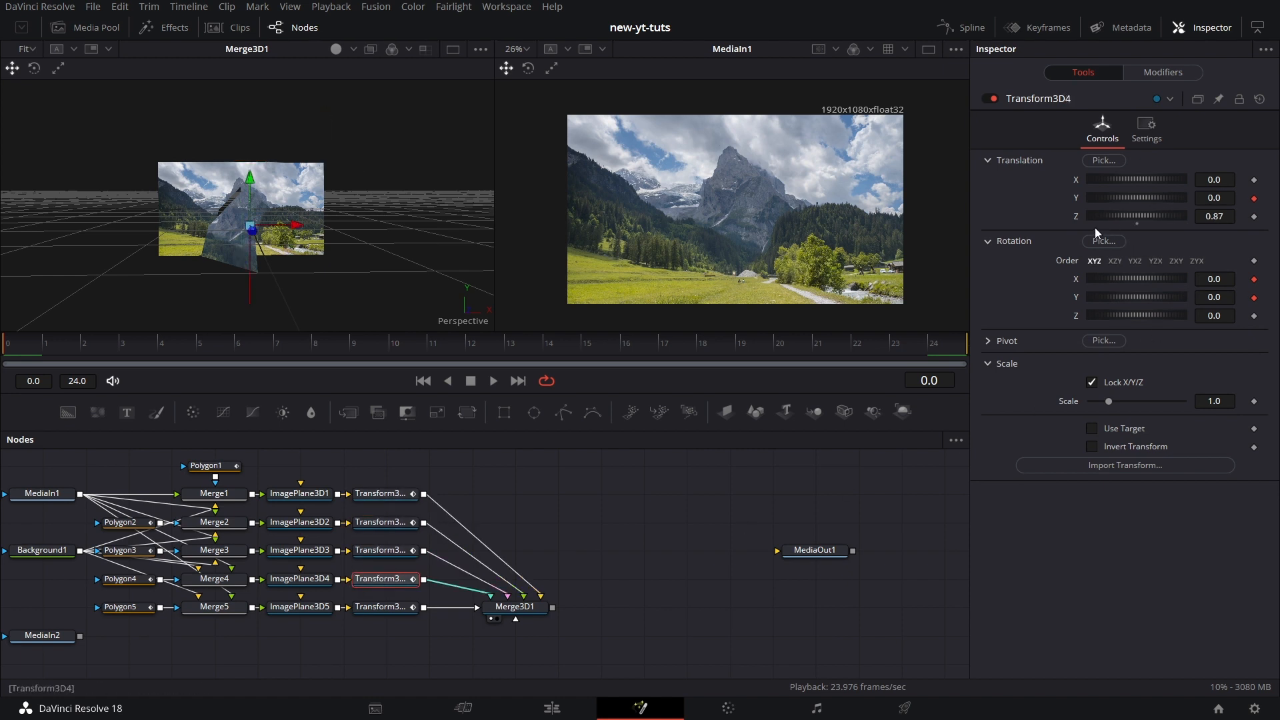
{"action": "right_click", "coordinate": [1074, 214]}
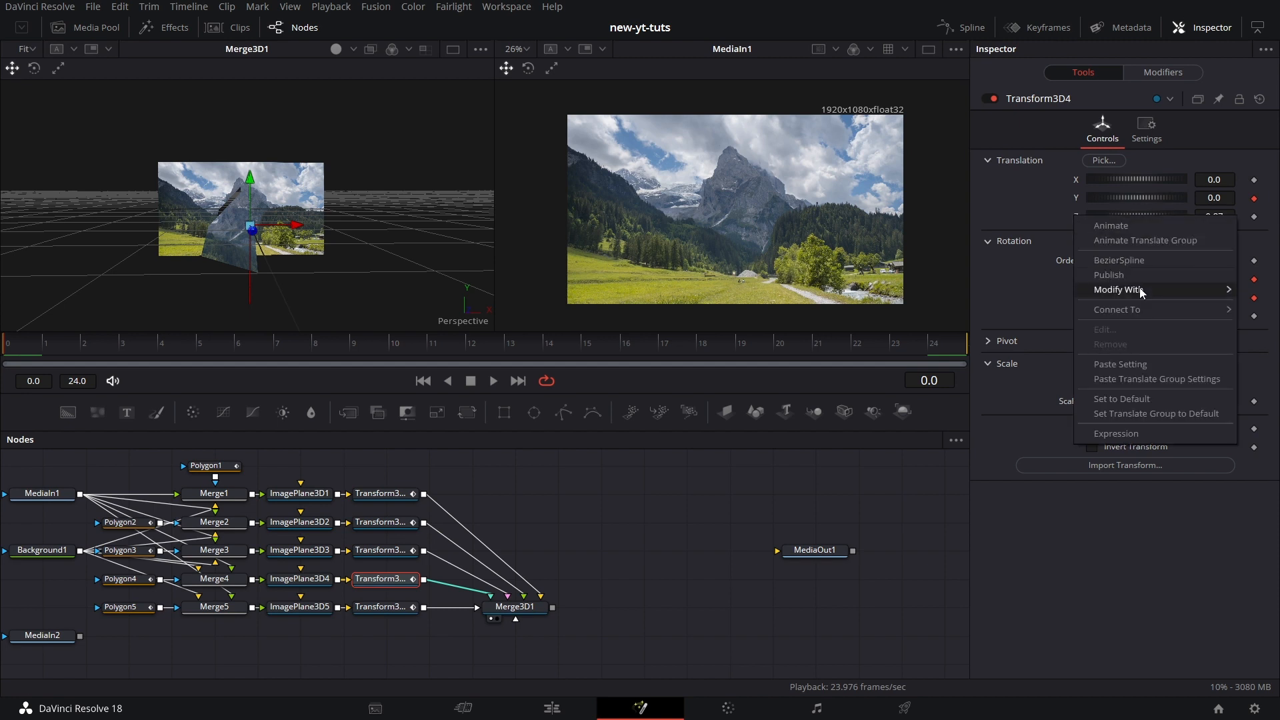
{"action": "mouse_move", "coordinate": [1134, 293]}
{"action": "left_click", "coordinate": [1026, 292]}
{"action": "left_click", "coordinate": [1177, 74]}
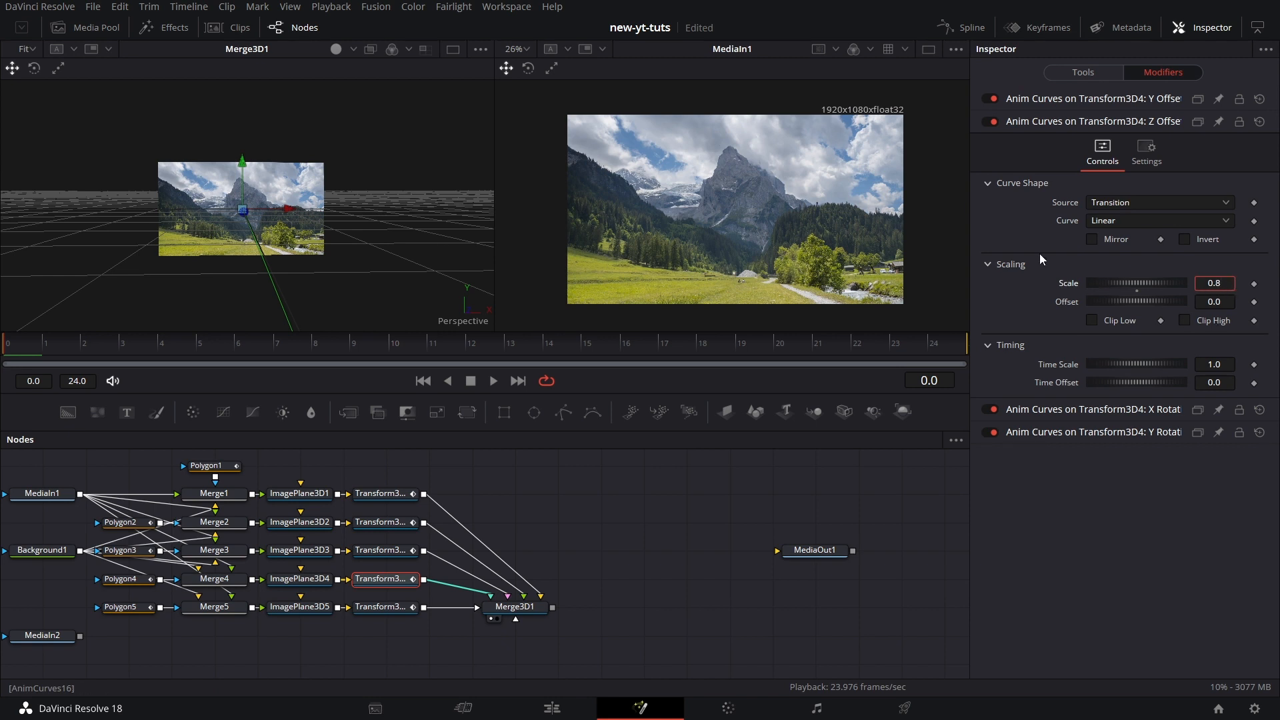
Set the curve of Transform3D4's Z translation modifier to Easing, with Quad in and Sine out.
{"action": "left_click", "coordinate": [1141, 220]}
{"action": "left_click", "coordinate": [1137, 252]}
{"action": "left_click", "coordinate": [1112, 239]}
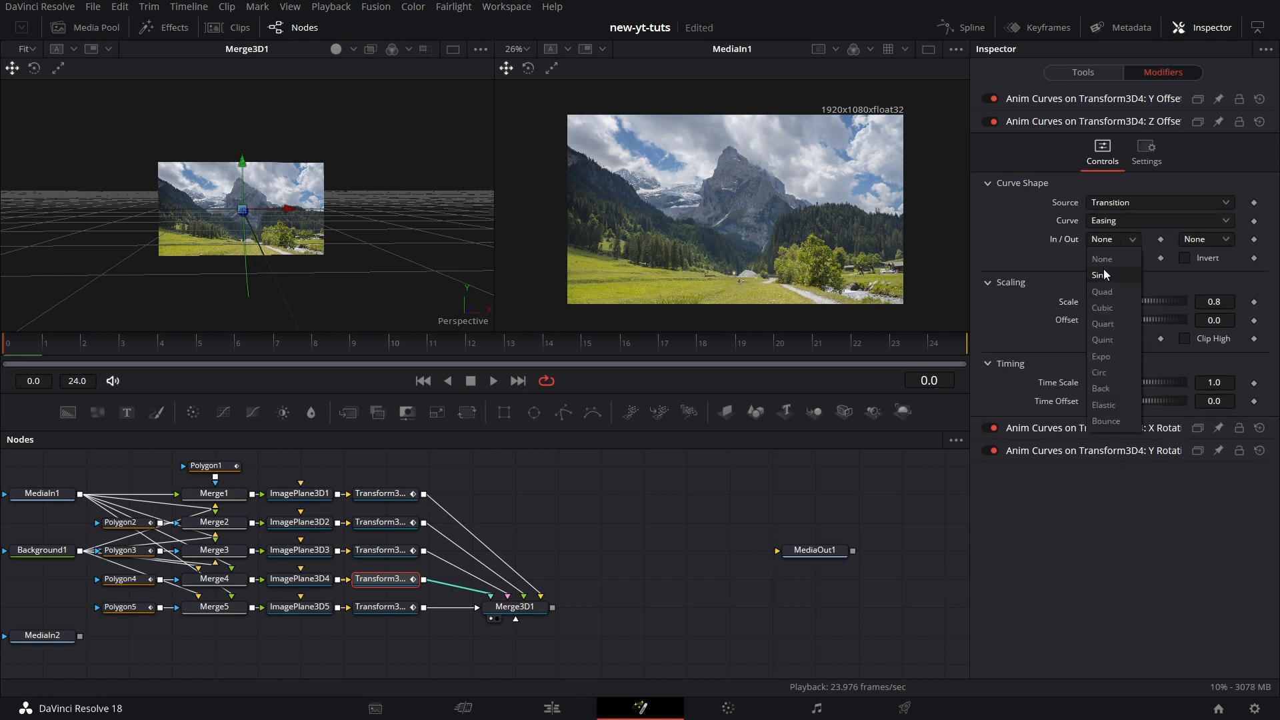
{"action": "left_click", "coordinate": [1102, 292]}
{"action": "left_click", "coordinate": [1205, 238]}
{"action": "left_click", "coordinate": [1202, 274]}
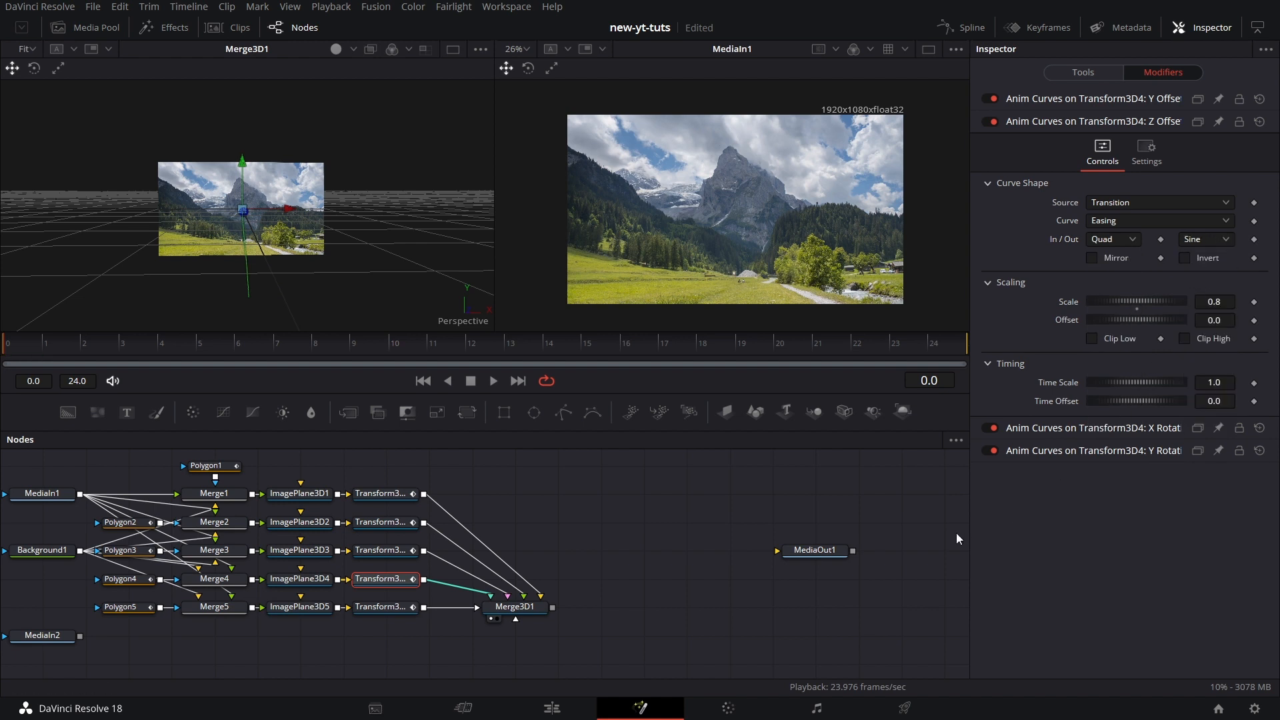
{"action": "left_click", "coordinate": [567, 527]}
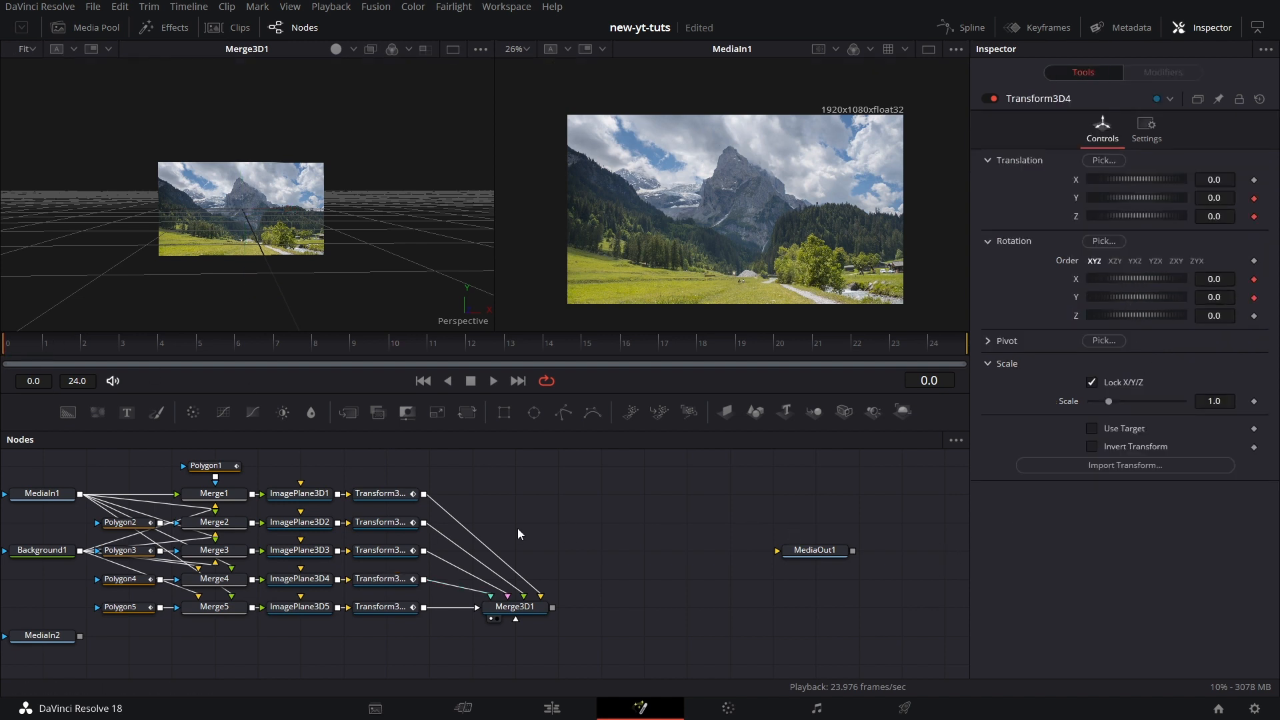
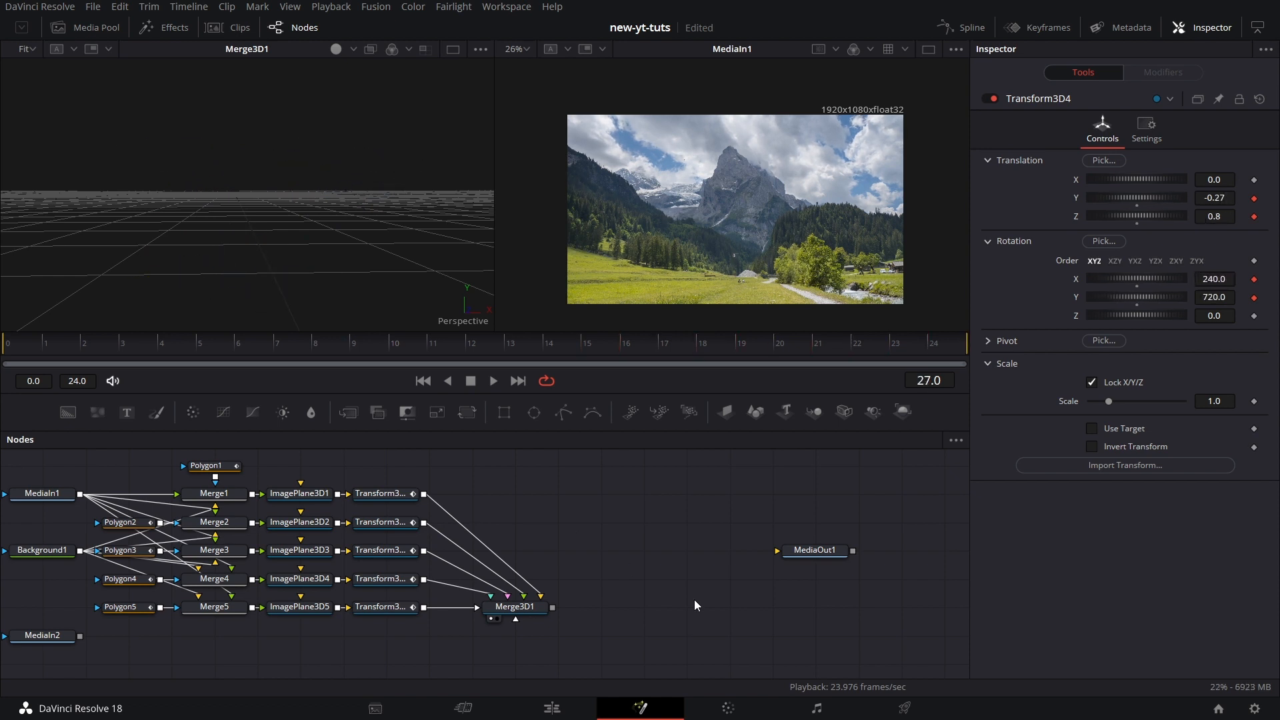
Add a Renderer 3D node beside Merge3D1, leaving room for another node between them.
{"action": "left_click", "coordinate": [515, 607]}
{"action": "left_click", "coordinate": [611, 594]}
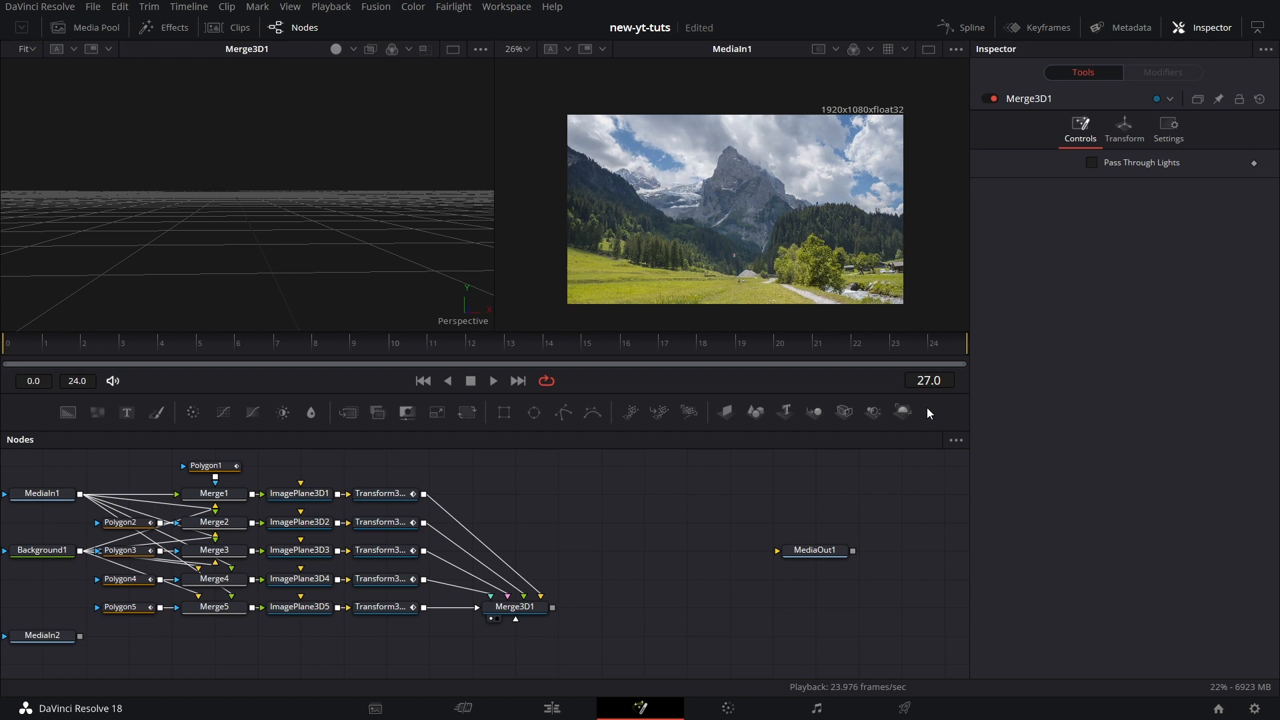
{"action": "left_click_drag", "start_coordinate": [707, 612], "coordinate": [707, 612]}
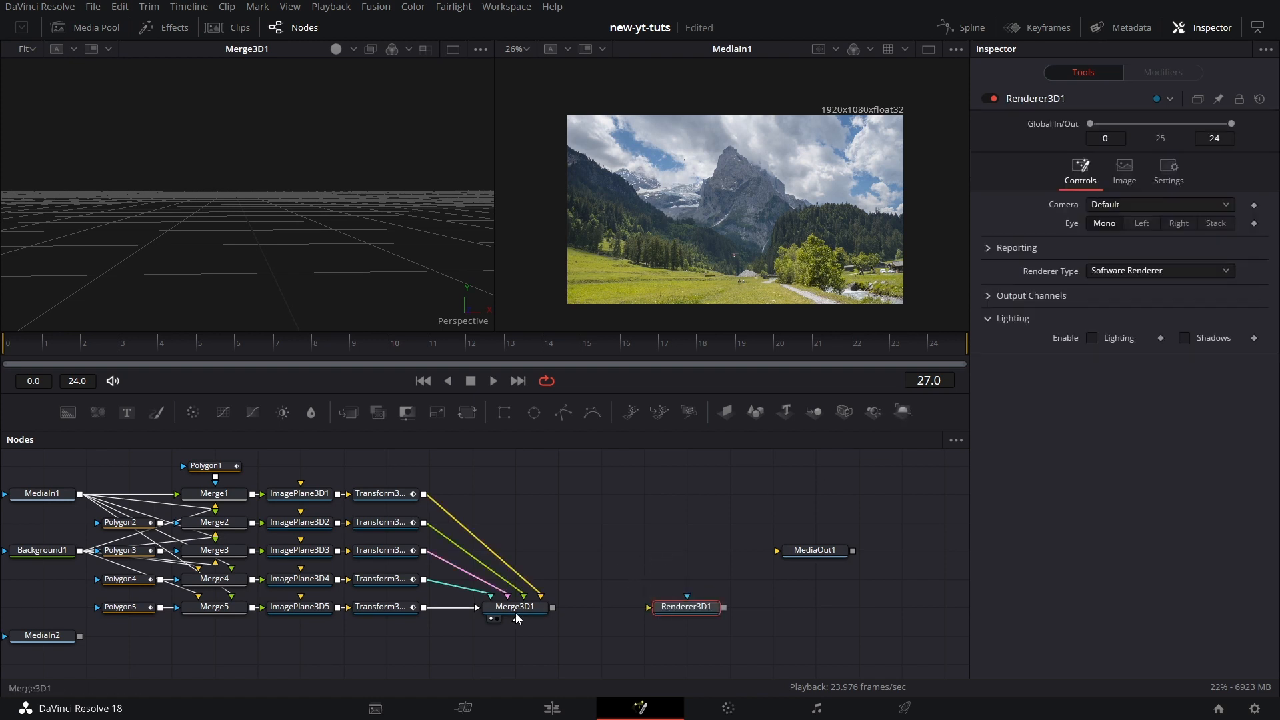
Insert a Transform 3D node between Merge3D1 and Renderer3D1, and show Renderer3D1's output in the image viewer.
{"action": "left_click", "coordinate": [517, 613]}
{"action": "key", "text": "shift+space"}
{"action": "type", "text": "trans"}
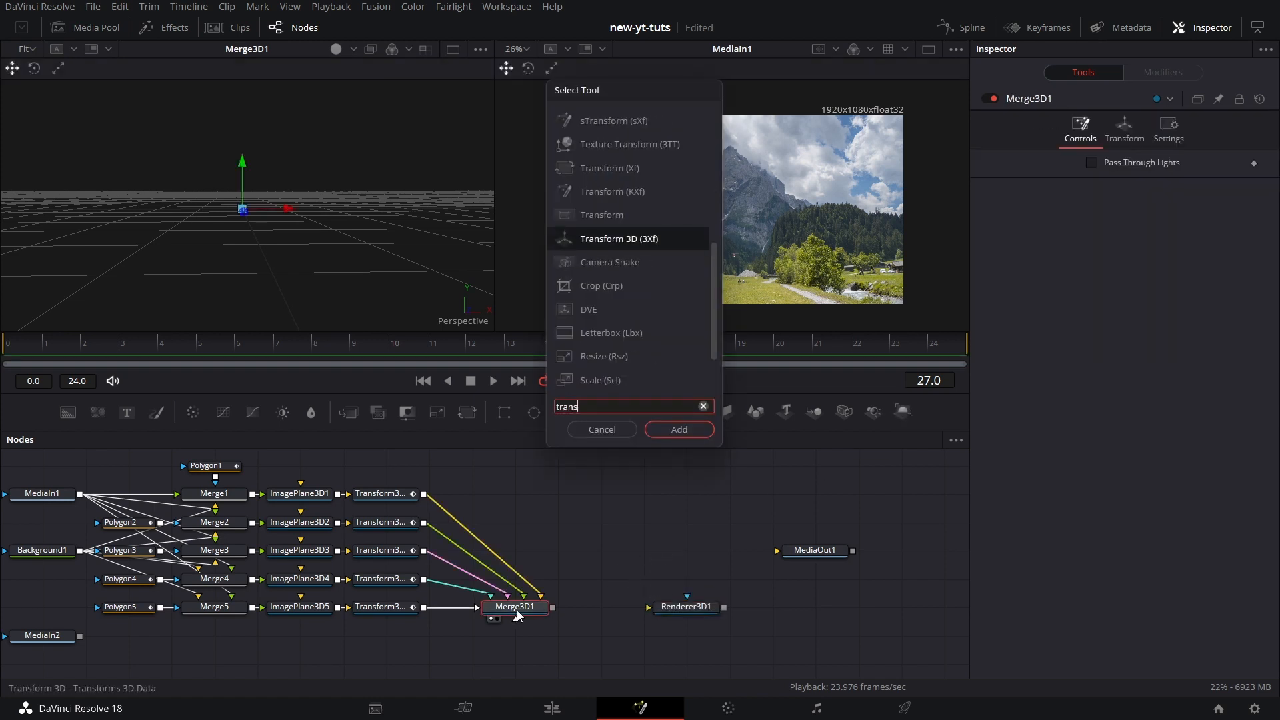
{"action": "key", "text": "Return"}
{"action": "left_click_drag", "start_coordinate": [667, 611], "coordinate": [786, 260]}
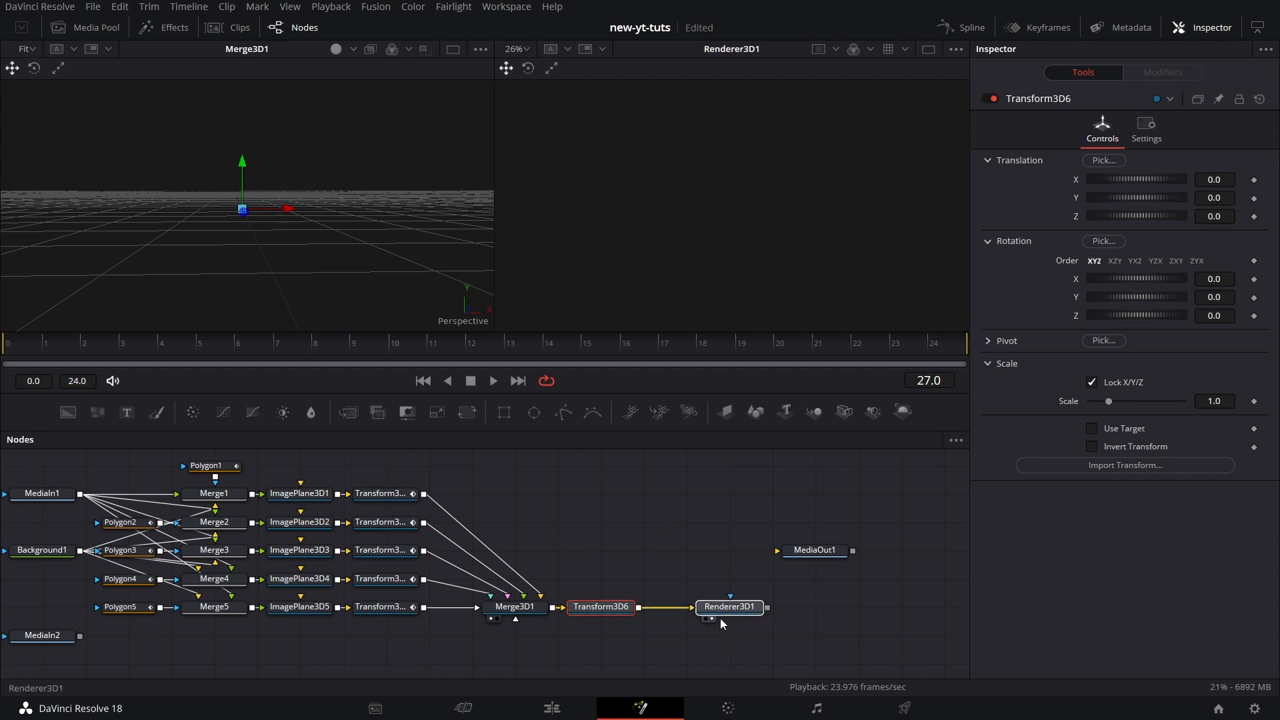
Set the renderer type of Renderer3D1 to OpenGL Renderer.
{"action": "left_click", "coordinate": [701, 614]}
{"action": "left_click", "coordinate": [1126, 271]}
{"action": "left_click", "coordinate": [1127, 305]}
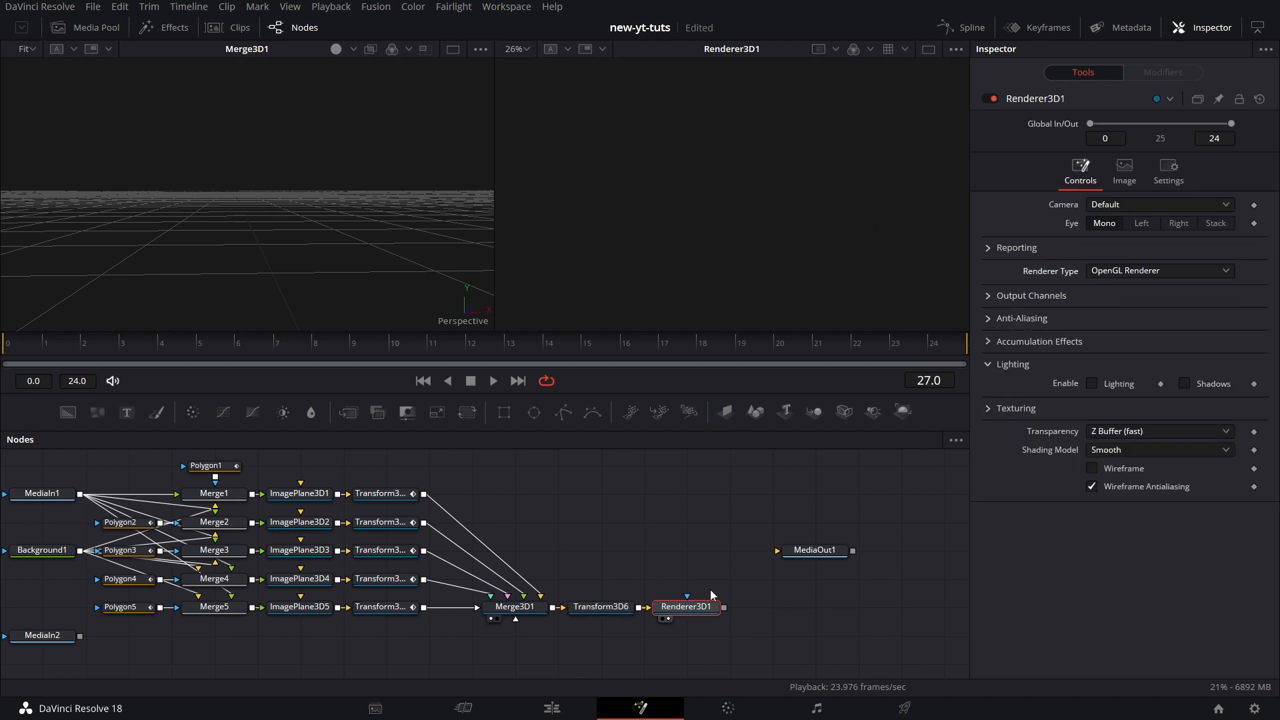
At frame 0, set Transform3D6's Z translation to 1.43 so the image fills the rendered frame.
{"action": "left_click", "coordinate": [598, 610]}
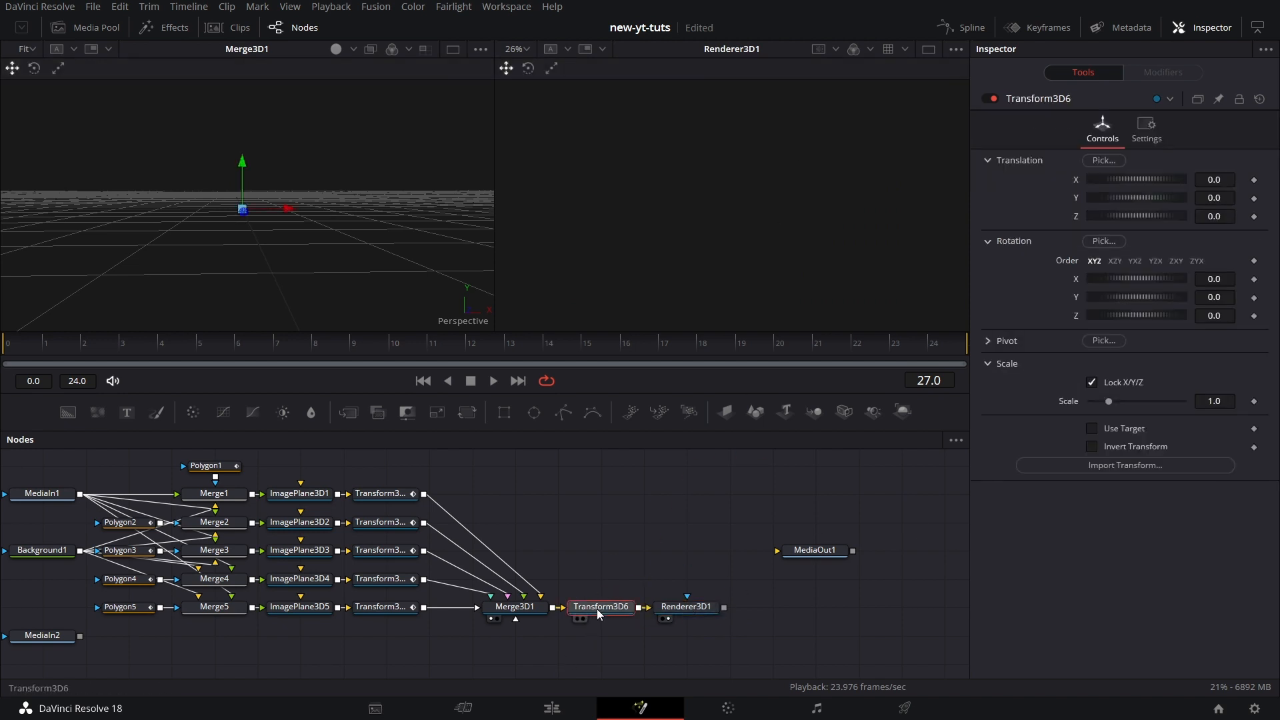
{"action": "left_click", "coordinate": [11, 345]}
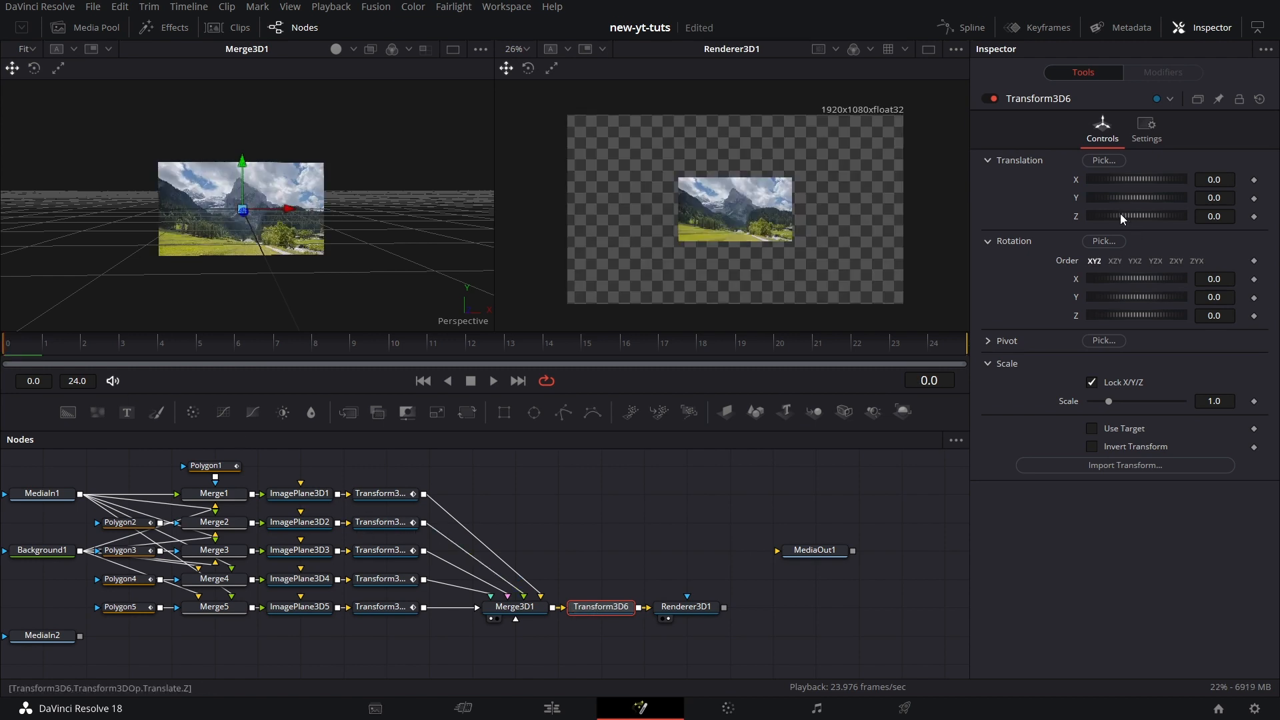
{"action": "left_click", "coordinate": [1225, 216]}
{"action": "type", "text": "1.43"}
{"action": "key", "text": "Tab"}
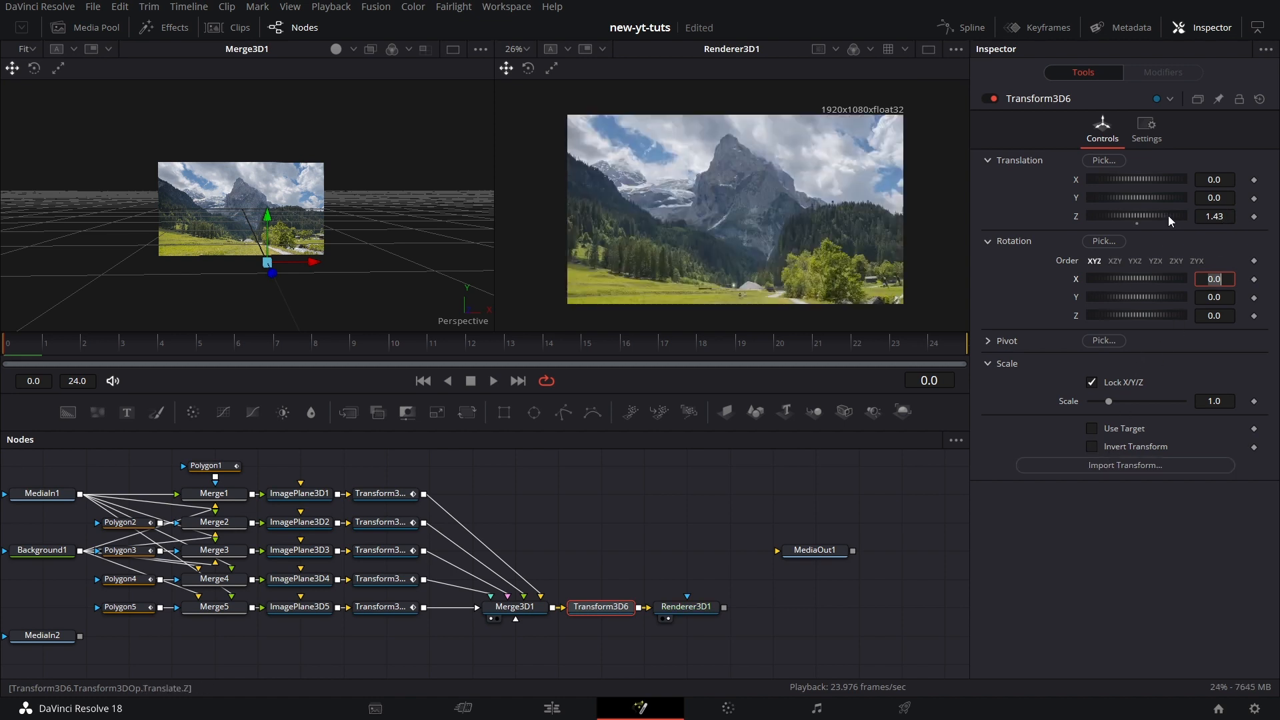
{"action": "left_click_drag", "start_coordinate": [1221, 220], "coordinate": [1214, 220]}
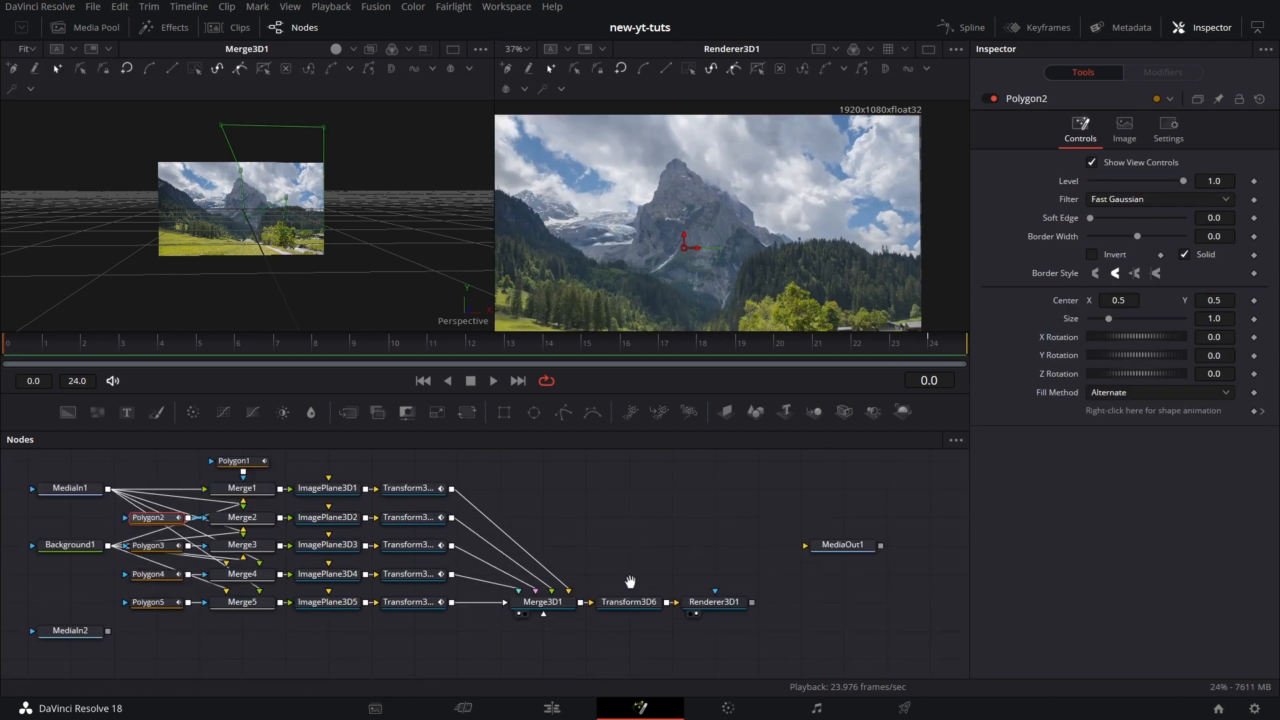
Move MediaOut1 in line with Renderer3D1 in the node graph.
{"action": "left_click_drag", "start_coordinate": [631, 580], "coordinate": [480, 541]}
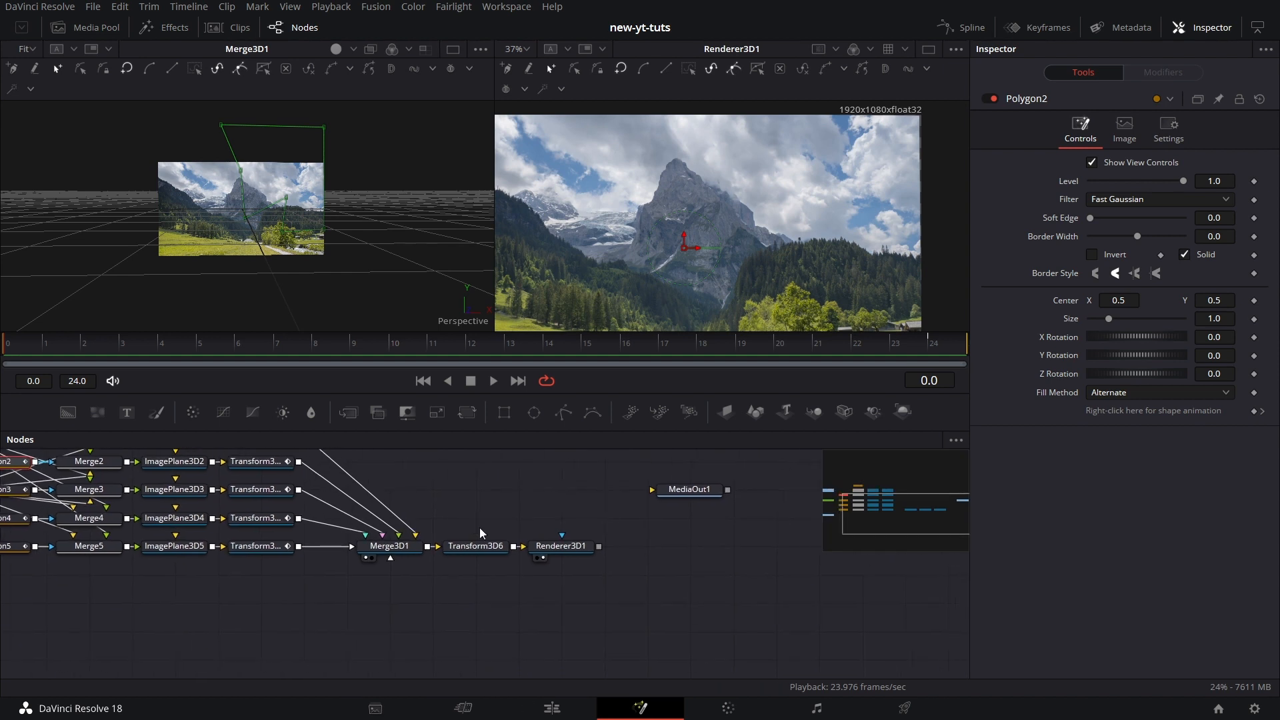
{"action": "left_click_drag", "start_coordinate": [687, 499], "coordinate": [687, 555]}
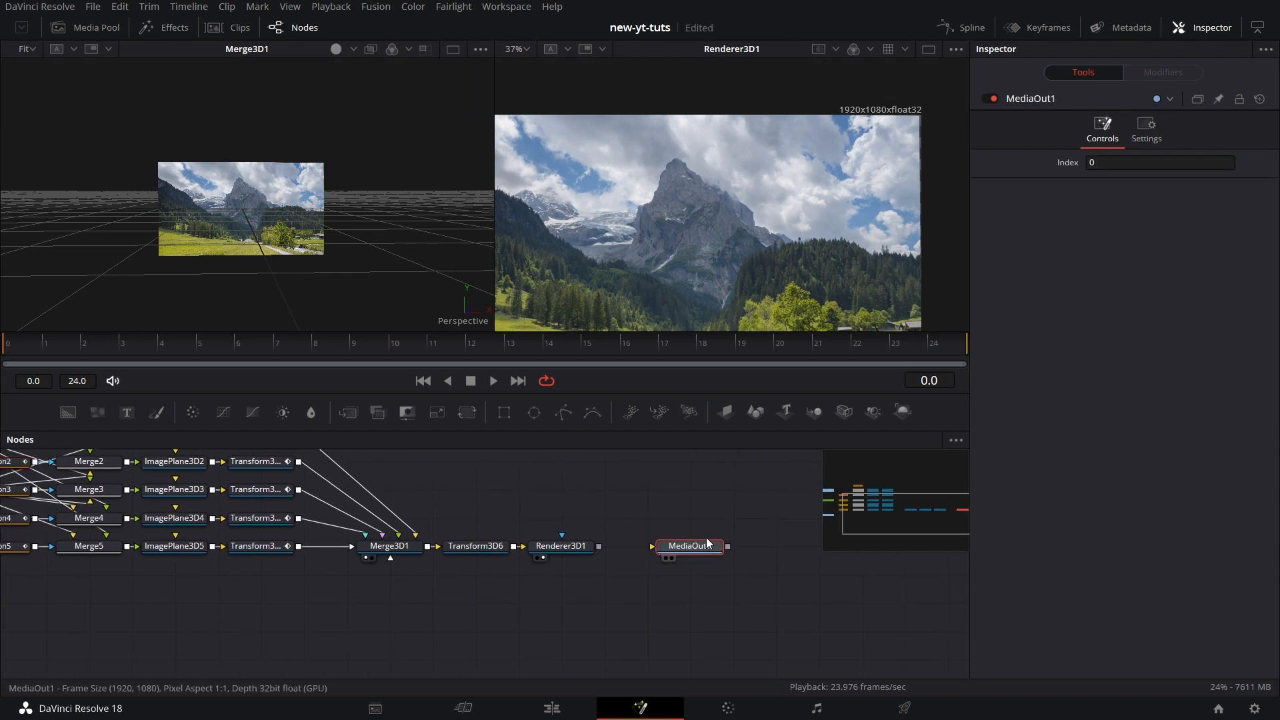
{"action": "left_click_drag", "start_coordinate": [407, 628], "coordinate": [659, 594]}
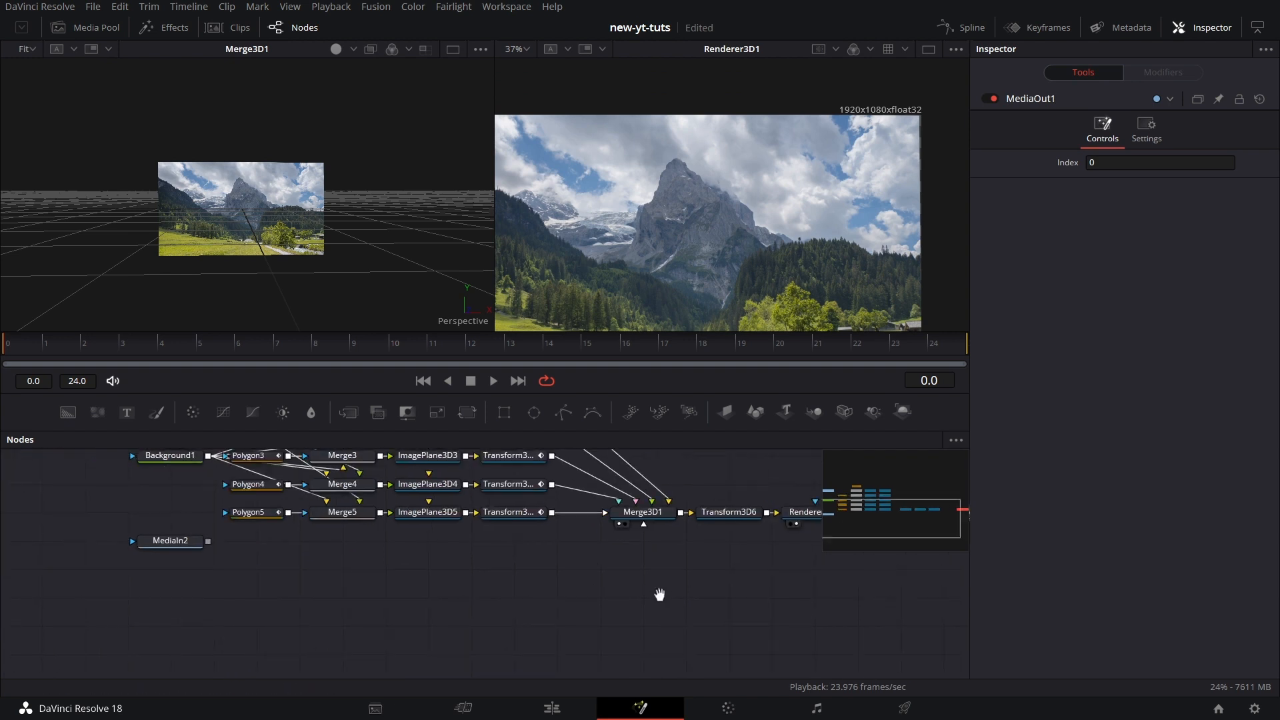
Composite Renderer3D1 over MediaIn2 with a Merge feeding MediaOut1, and play the result in a single viewer.
{"action": "left_click_drag", "start_coordinate": [170, 540], "coordinate": [644, 568]}
{"action": "left_click_drag", "start_coordinate": [809, 546], "coordinate": [566, 567]}
{"action": "left_click_drag", "start_coordinate": [435, 574], "coordinate": [420, 575]}
{"action": "left_click", "coordinate": [732, 572]}
{"action": "left_click_drag", "start_coordinate": [591, 575], "coordinate": [506, 246]}
{"action": "left_click", "coordinate": [928, 49]}
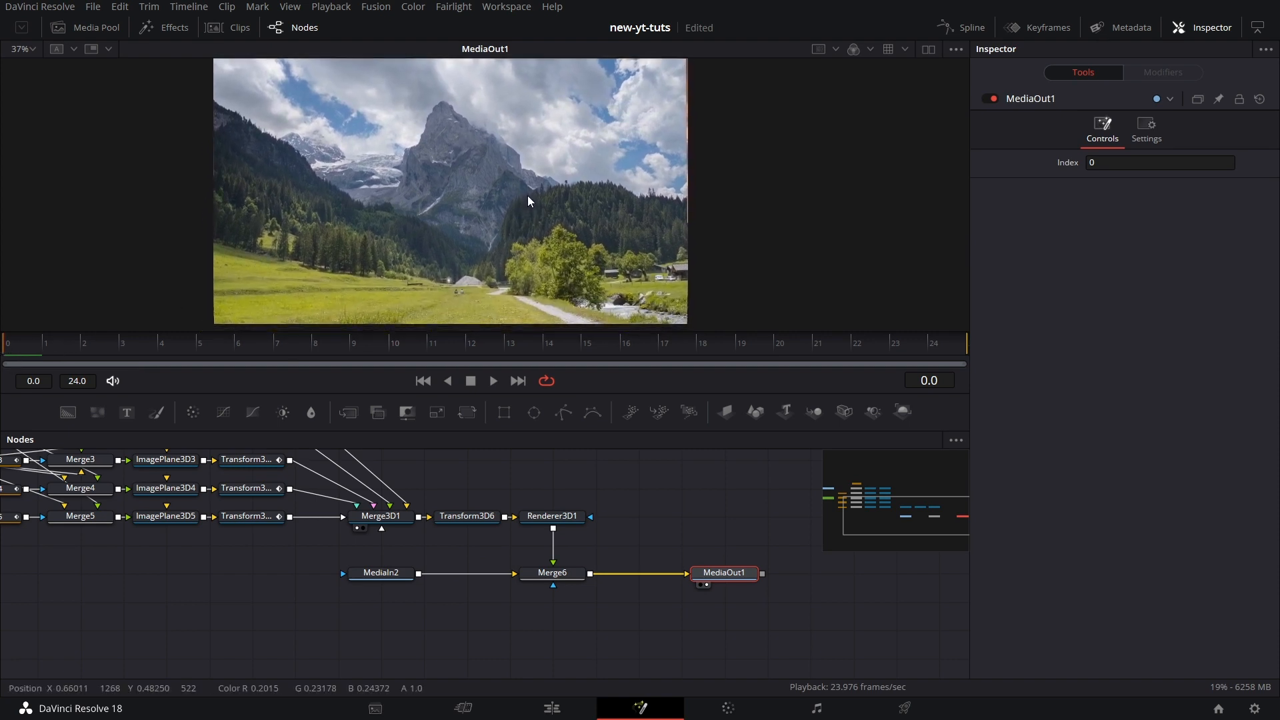
{"action": "left_click", "coordinate": [496, 381]}
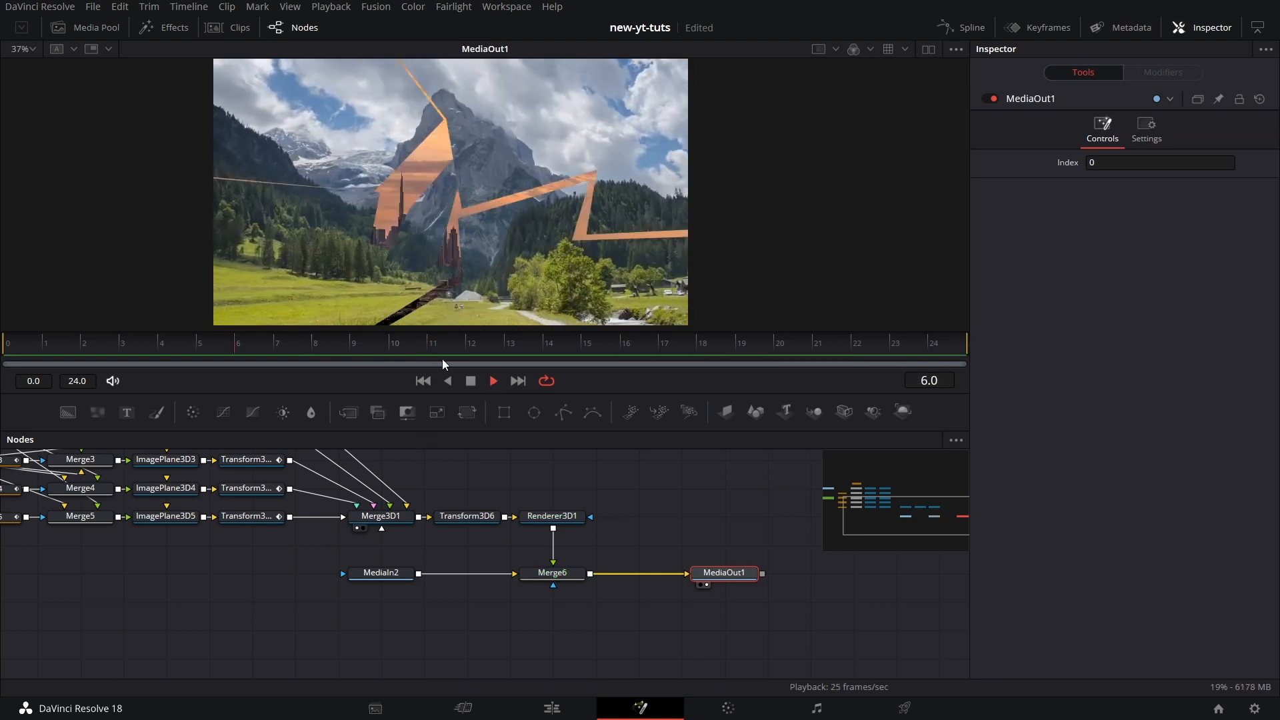
{"action": "key", "text": "space"}
Move MediaIn2 and MediaIn1 away from the other nodes to the start of the node graph.
{"action": "scroll", "coordinate": [700, 538], "scroll_direction": "down", "scroll_amount": 6}
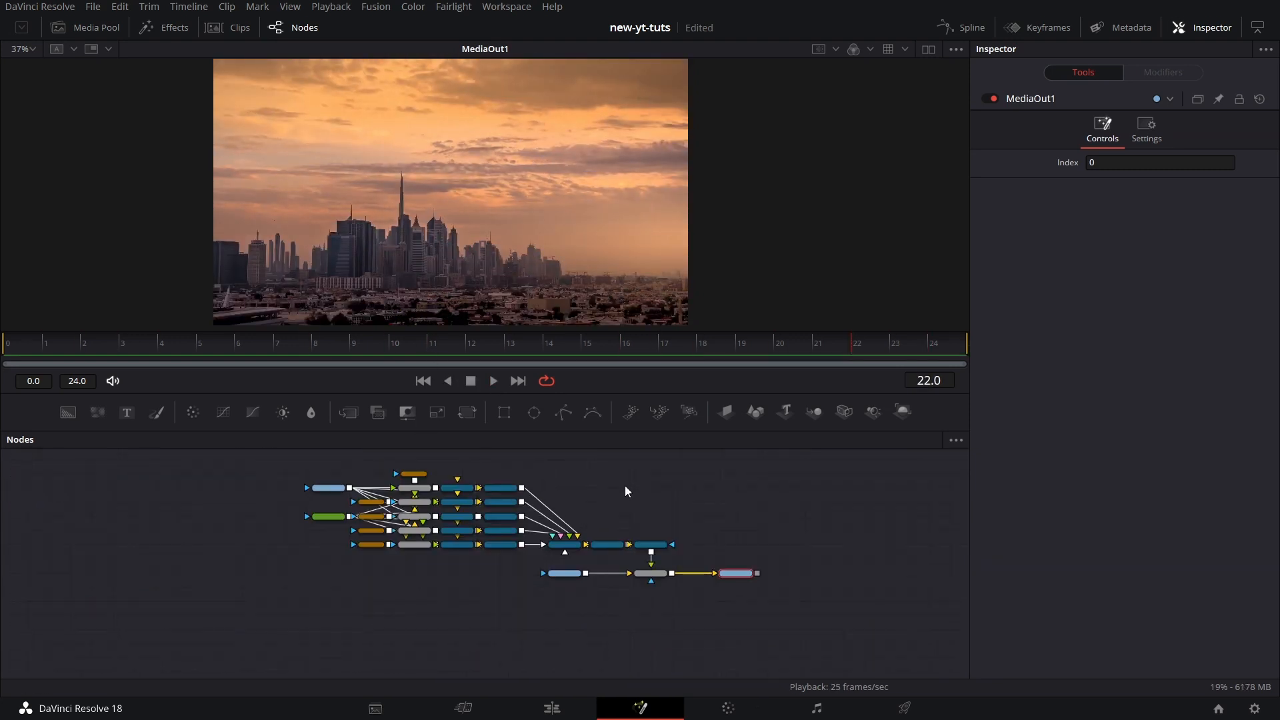
{"action": "left_click_drag", "start_coordinate": [566, 572], "coordinate": [280, 590]}
{"action": "scroll", "coordinate": [353, 540], "scroll_direction": "up", "scroll_amount": 2}
{"action": "left_click_drag", "start_coordinate": [234, 516], "coordinate": [142, 517]}
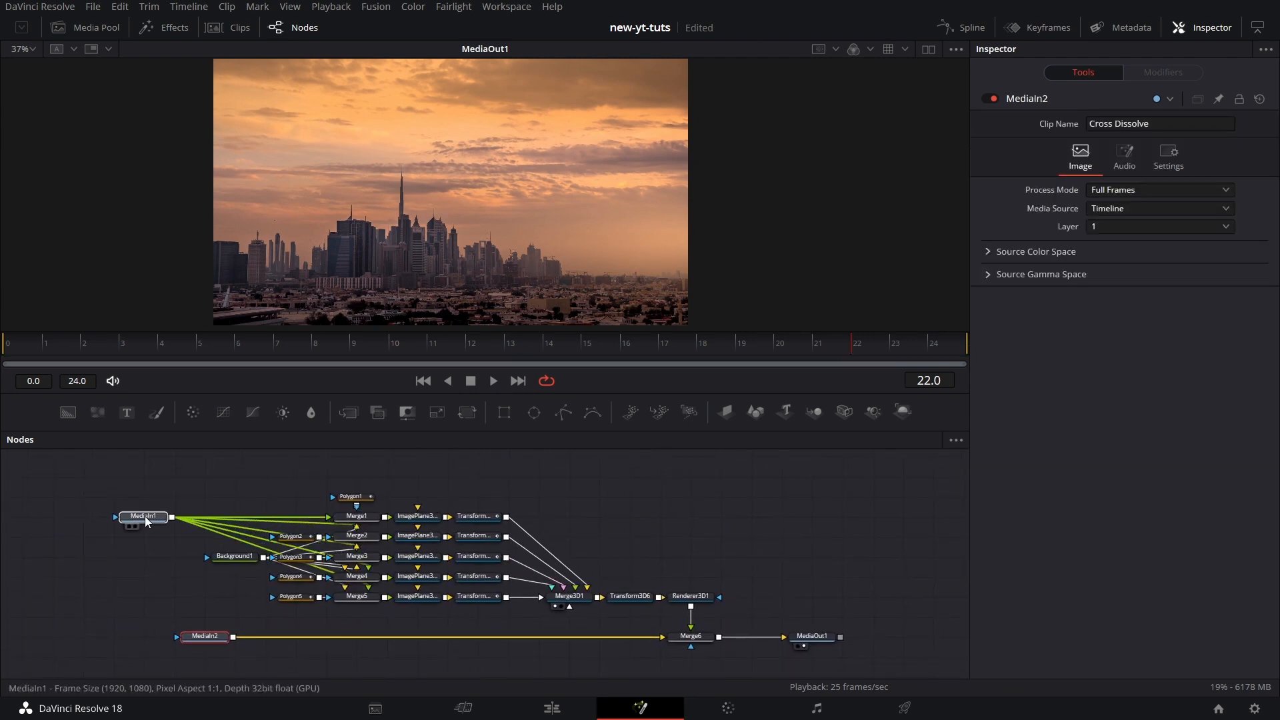
Add a pipe router to MediaIn1's output and reroute its connections to the shard Merge nodes through it.
{"action": "scroll", "coordinate": [195, 526], "scroll_direction": "up", "scroll_amount": 4}
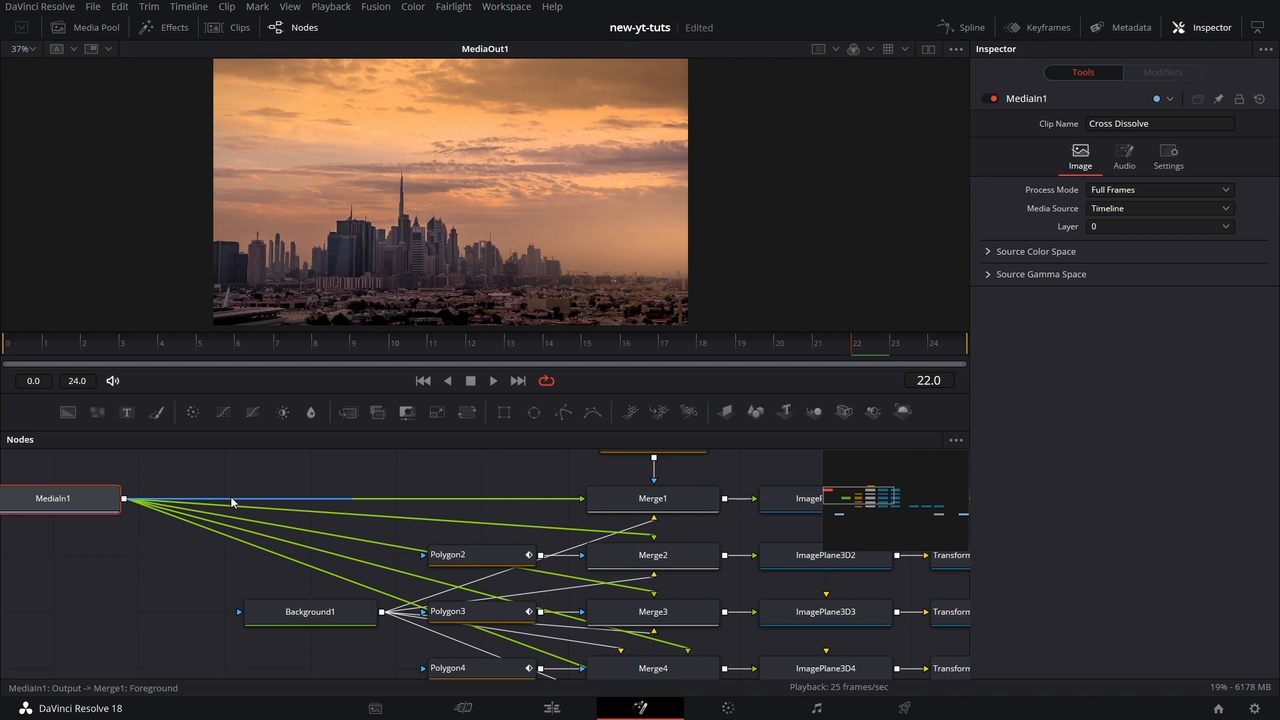
{"action": "left_click", "coordinate": [231, 497], "text": "ctrl"}
{"action": "left_click_drag", "start_coordinate": [239, 501], "coordinate": [651, 538]}
{"action": "left_click_drag", "start_coordinate": [240, 497], "coordinate": [657, 596]}
{"action": "left_click_drag", "start_coordinate": [663, 587], "coordinate": [672, 537]}
{"action": "left_click_drag", "start_coordinate": [422, 522], "coordinate": [395, 540]}
{"action": "scroll", "coordinate": [395, 542], "scroll_direction": "down", "scroll_amount": 2}
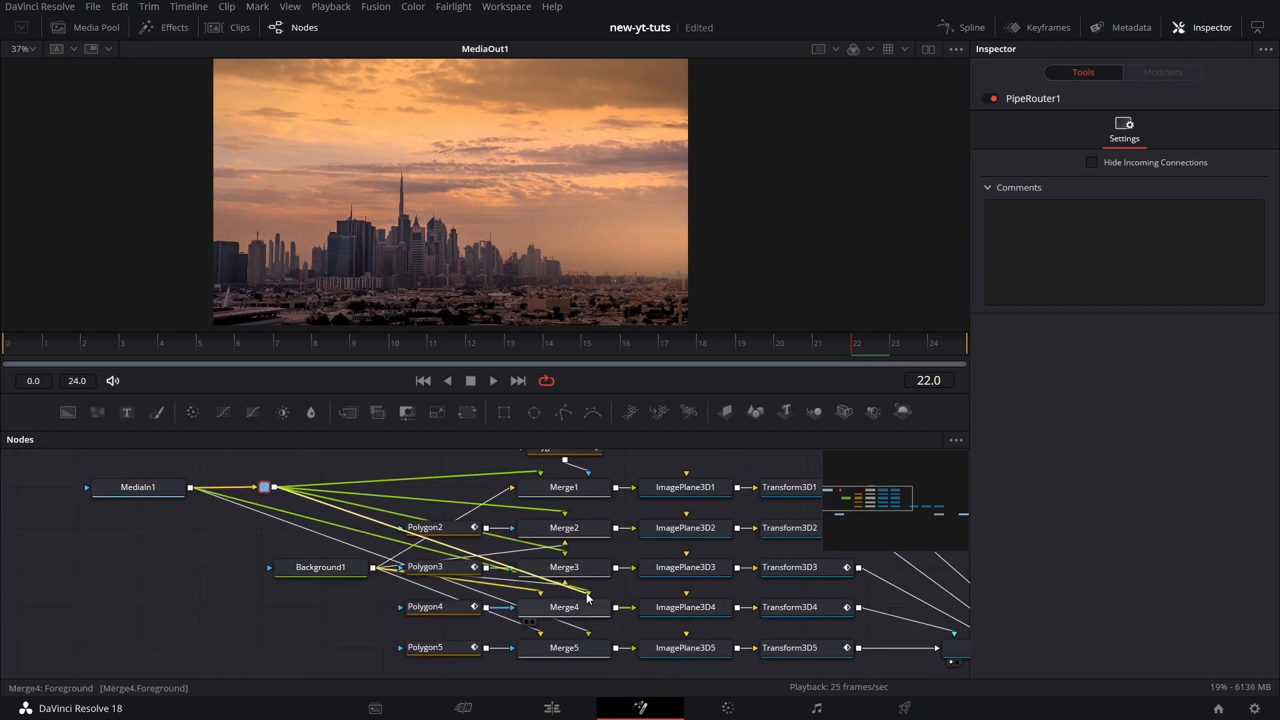
{"action": "left_click_drag", "start_coordinate": [273, 487], "coordinate": [590, 636]}
Line up MediaIn2 beneath MediaIn1 and enlarge the node graph area.
{"action": "left_click_drag", "start_coordinate": [196, 574], "coordinate": [264, 472]}
{"action": "left_click_drag", "start_coordinate": [312, 625], "coordinate": [192, 625]}
{"action": "scroll", "coordinate": [369, 579], "scroll_direction": "down", "scroll_amount": 2}
{"action": "left_click_drag", "start_coordinate": [492, 589], "coordinate": [409, 631]}
{"action": "scroll", "coordinate": [422, 610], "scroll_direction": "down", "scroll_amount": 2}
{"action": "left_click_drag", "start_coordinate": [520, 585], "coordinate": [454, 569]}
{"action": "left_click_drag", "start_coordinate": [496, 430], "coordinate": [497, 358]}
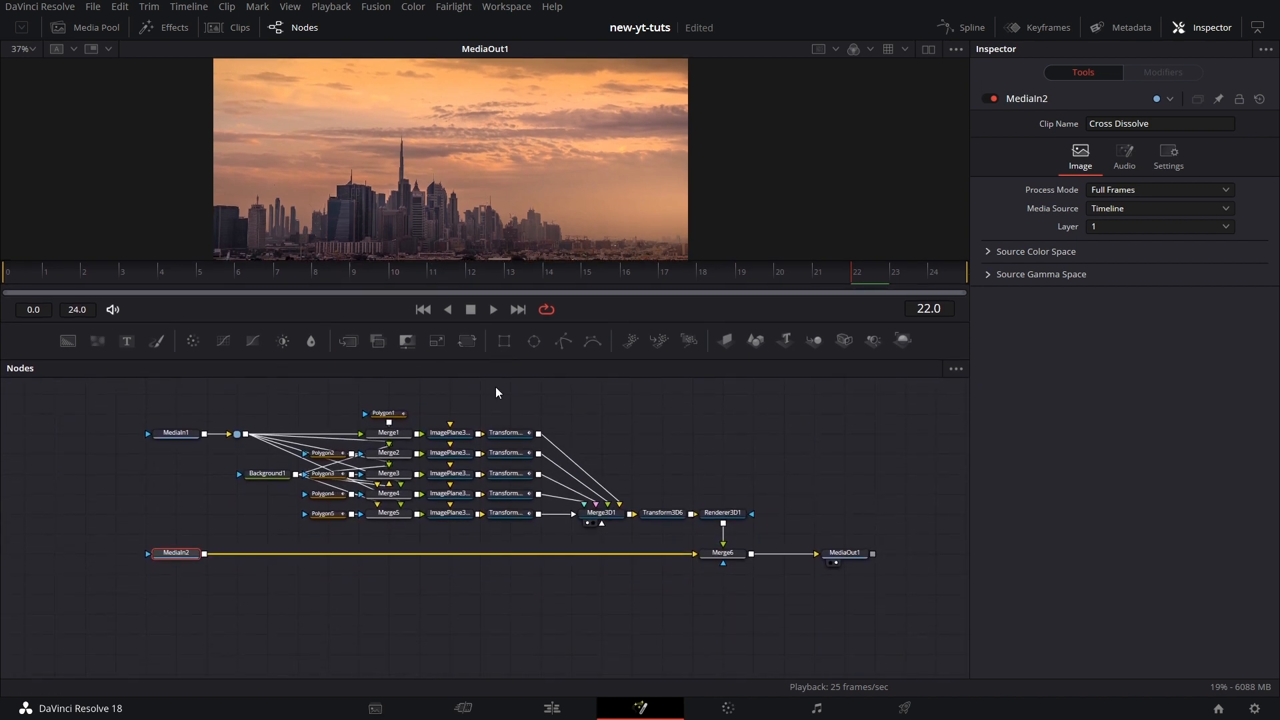
Create a macro from all nodes between the MediaIn nodes and MediaOut1, including the pipe router and Merge6.
{"action": "scroll", "coordinate": [494, 446], "scroll_direction": "up", "scroll_amount": 2}
{"action": "left_click_drag", "start_coordinate": [495, 477], "coordinate": [504, 498]}
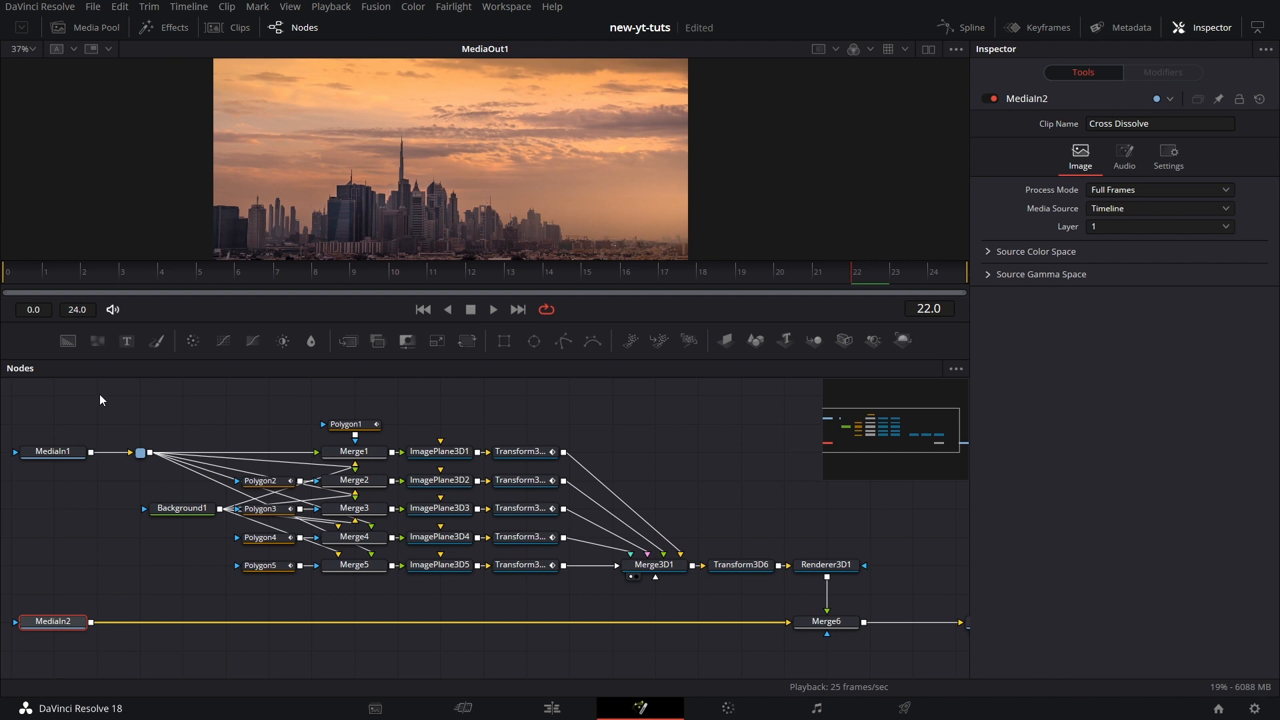
{"action": "left_click_drag", "start_coordinate": [123, 391], "coordinate": [839, 635]}
{"action": "right_click", "coordinate": [837, 632]}
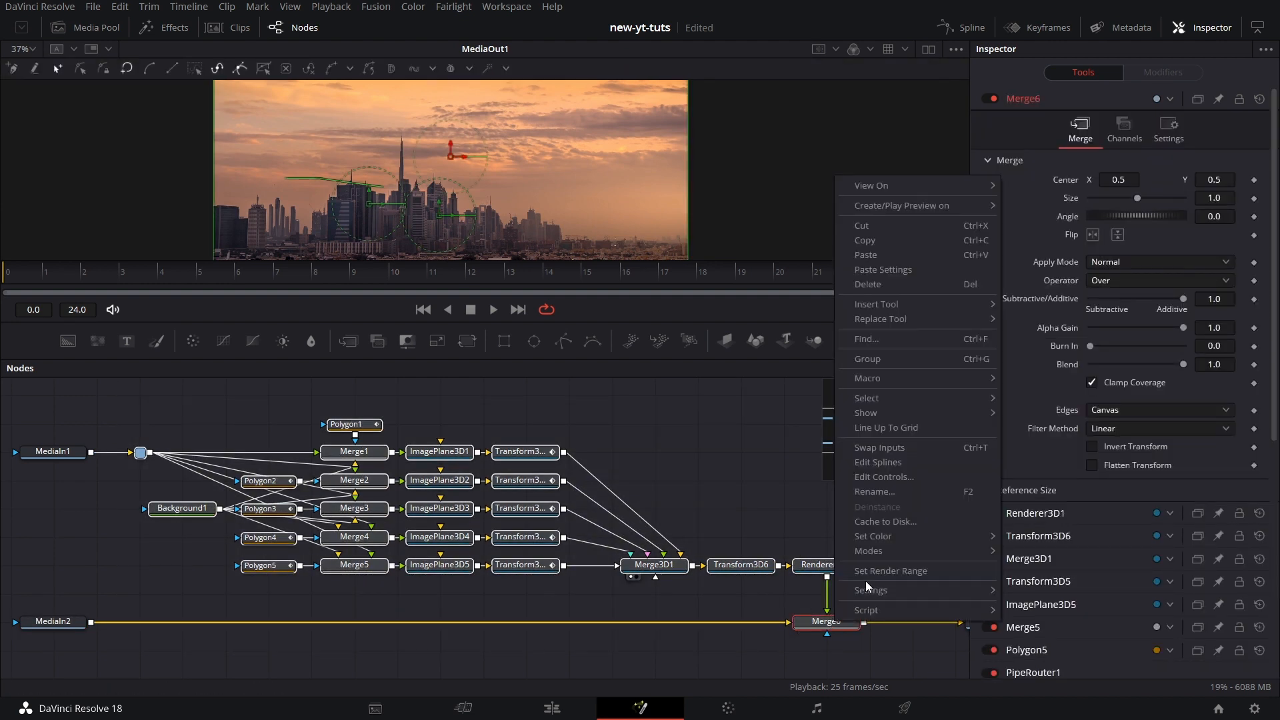
{"action": "mouse_move", "coordinate": [934, 378]}
{"action": "left_click", "coordinate": [1051, 247]}
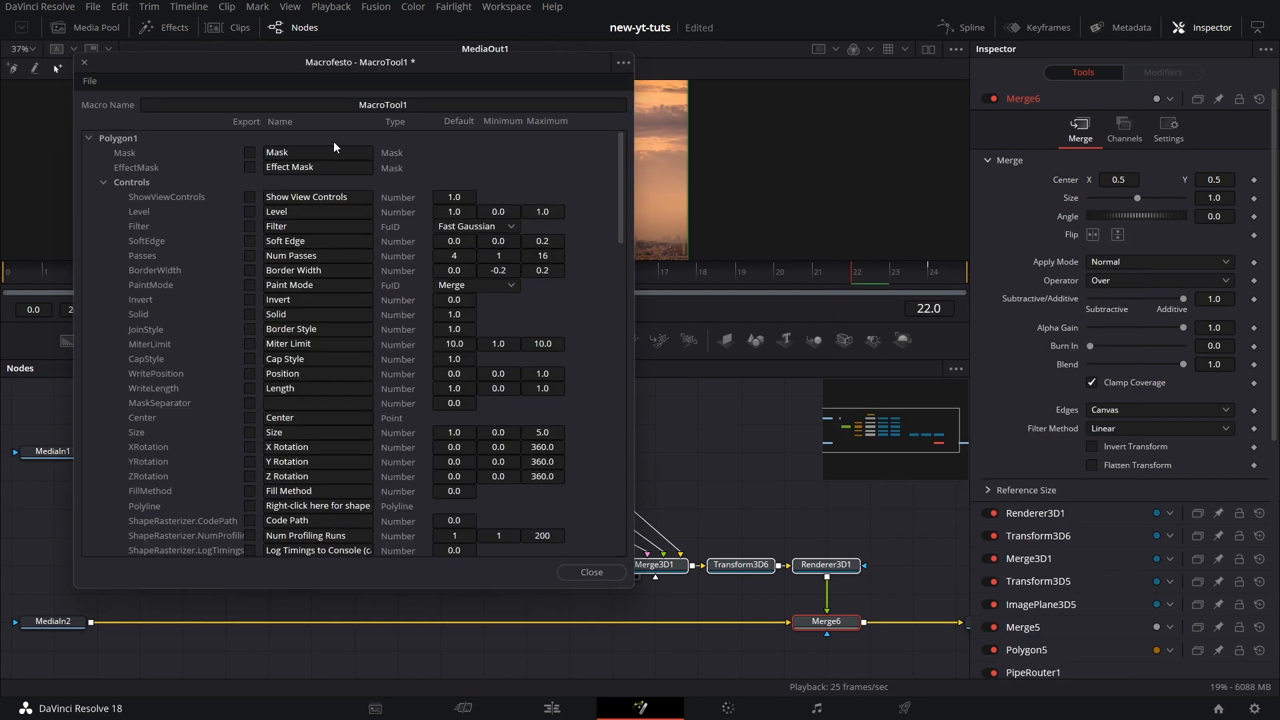
Save the macro as Tedious Shatter in the Templates > Edit > Transitions folder and close the macro editor.
{"action": "left_click", "coordinate": [89, 81]}
{"action": "left_click", "coordinate": [146, 148]}
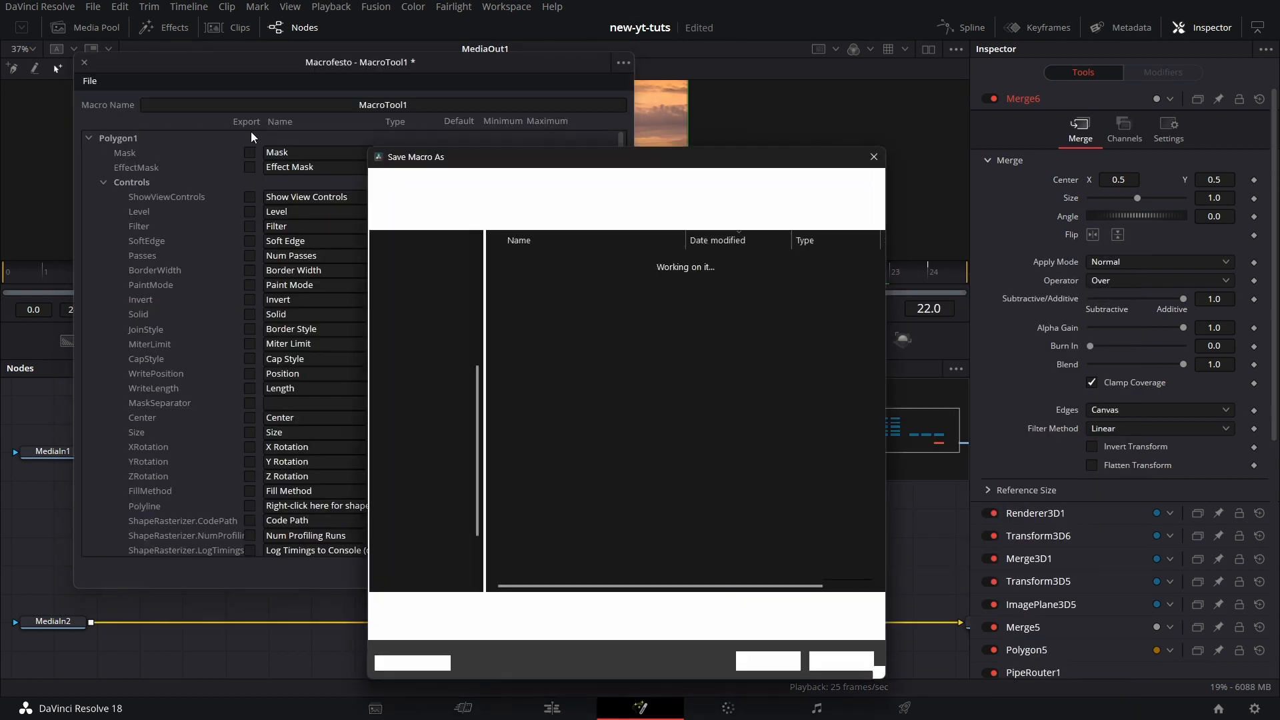
{"action": "left_click", "coordinate": [557, 187]}
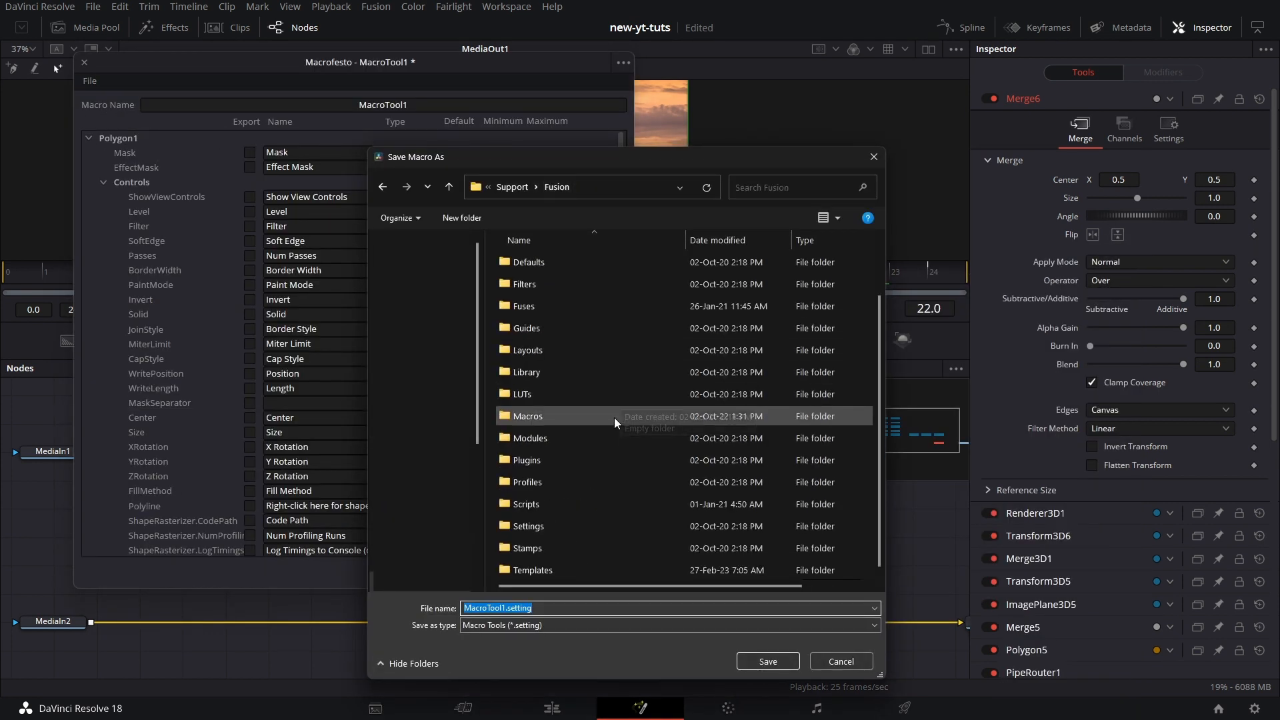
{"action": "double_click", "coordinate": [586, 570]}
{"action": "double_click", "coordinate": [536, 264]}
{"action": "double_click", "coordinate": [560, 331]}
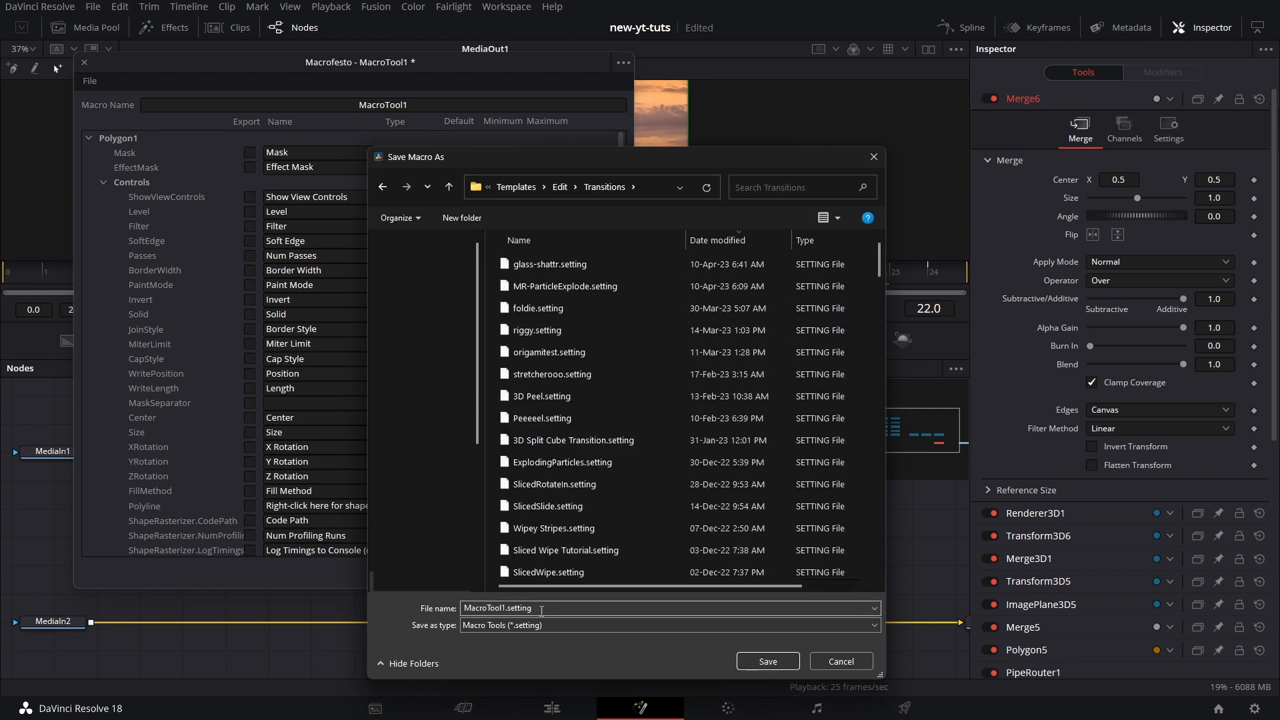
{"action": "type", "text": "Tediu"}
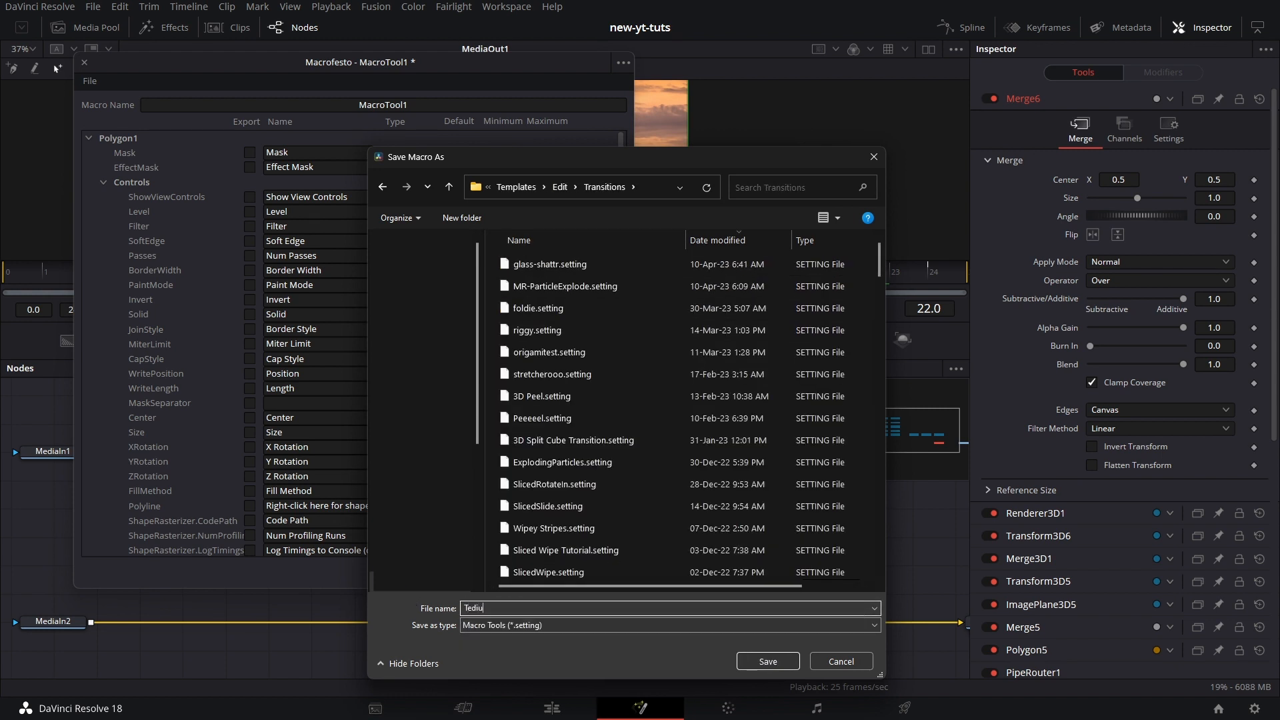
{"action": "key", "text": "Return"}
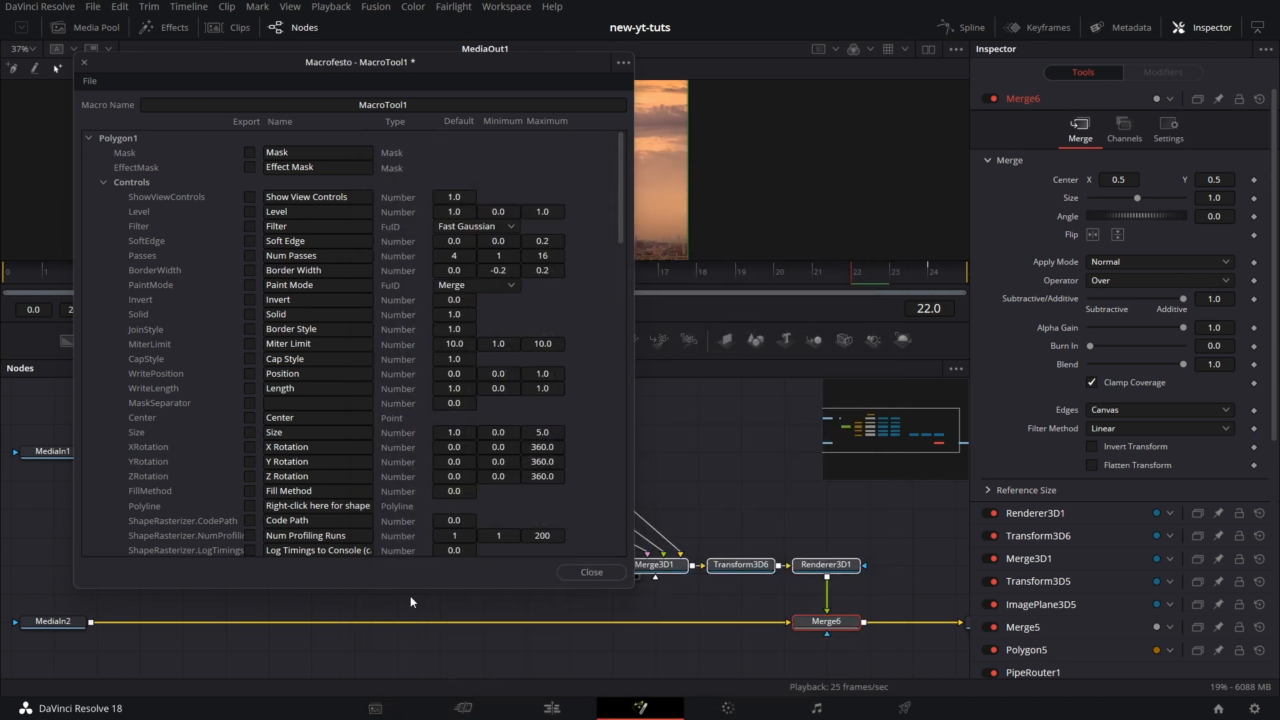
{"action": "left_click", "coordinate": [595, 572]}
On the Edit page, paste copies of the path-44702.mp4 and sunset-111204.mp4 clips at 00:04:03:08.
{"action": "left_click", "coordinate": [552, 708]}
{"action": "scroll", "coordinate": [653, 587], "scroll_direction": "right", "scroll_amount": 5}
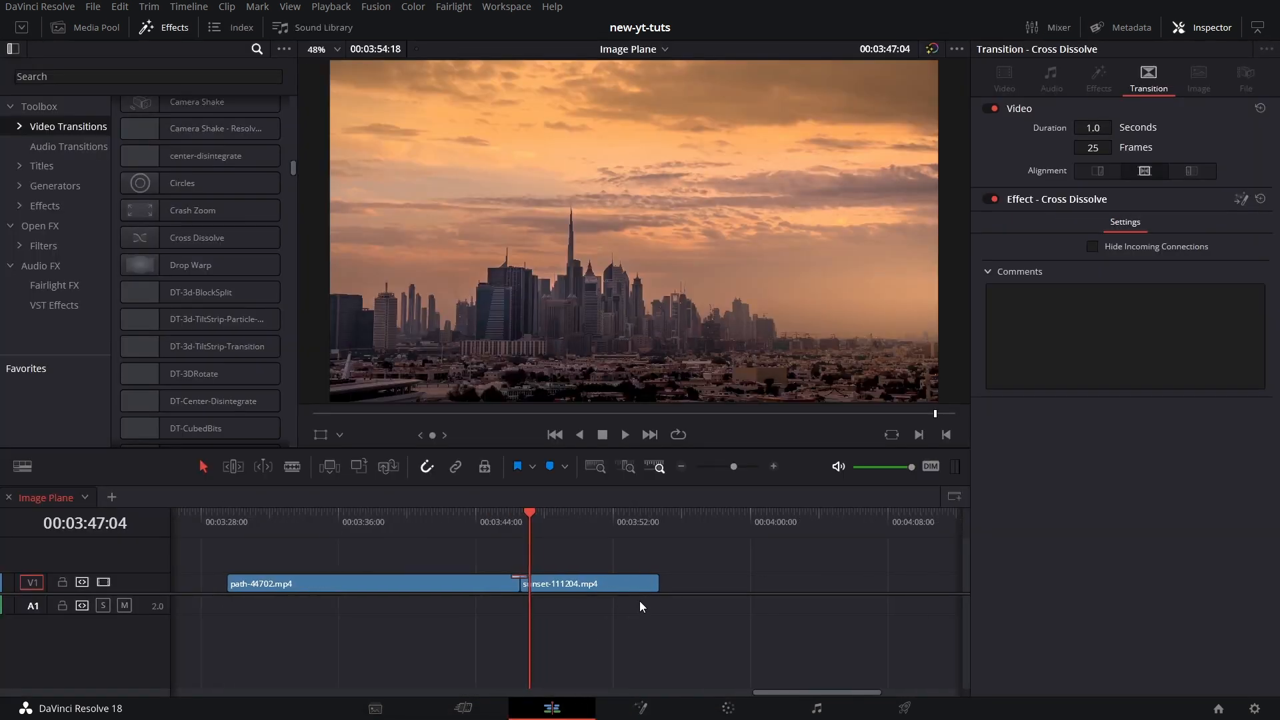
{"action": "left_click_drag", "start_coordinate": [317, 567], "coordinate": [374, 588]}
{"action": "left_click", "coordinate": [610, 521]}
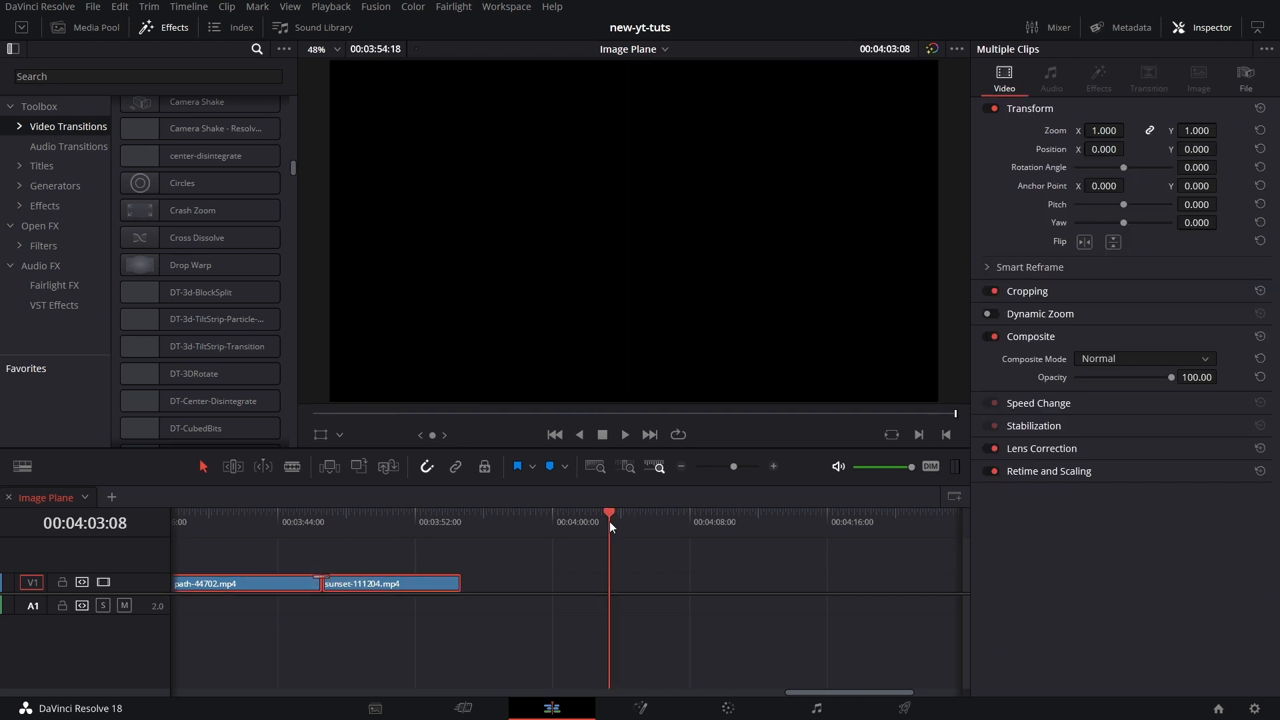
{"action": "key", "text": "ctrl+v"}
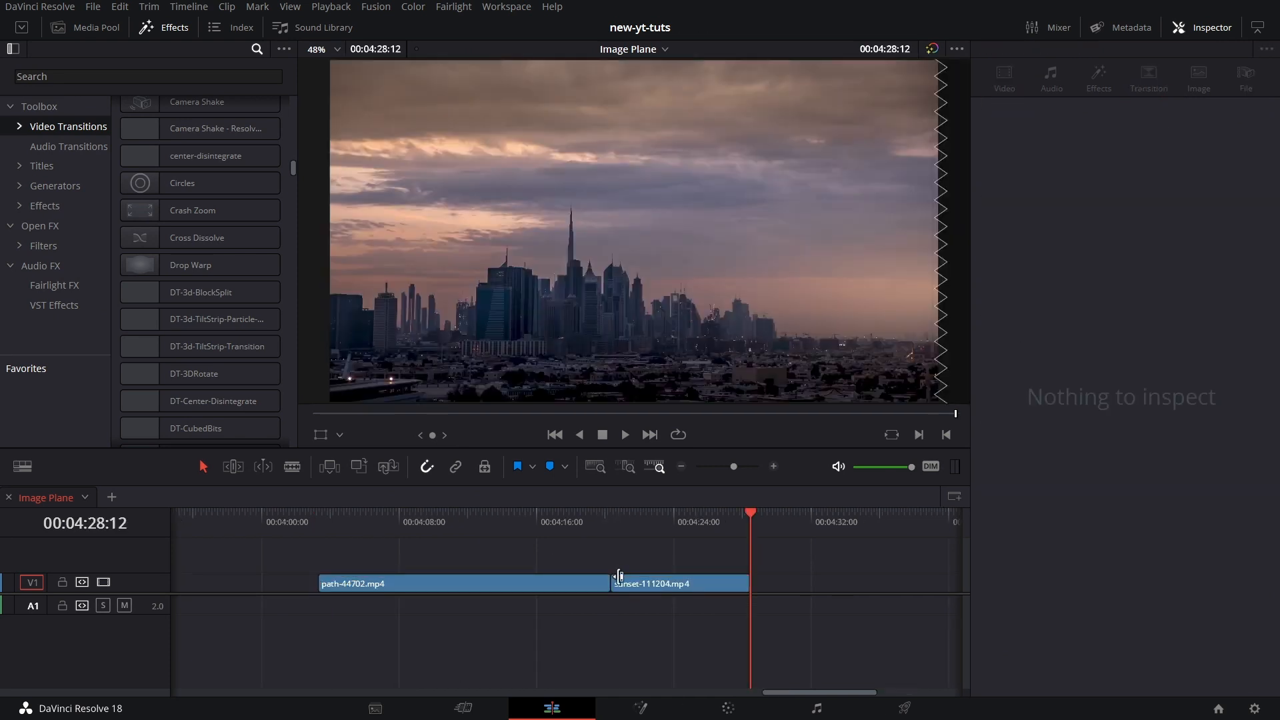
Search the transitions for "tedio", apply Tedious Shatter to the cut between the pasted clips, and play it back.
{"action": "left_click", "coordinate": [222, 75]}
{"action": "type", "text": "tedio"}
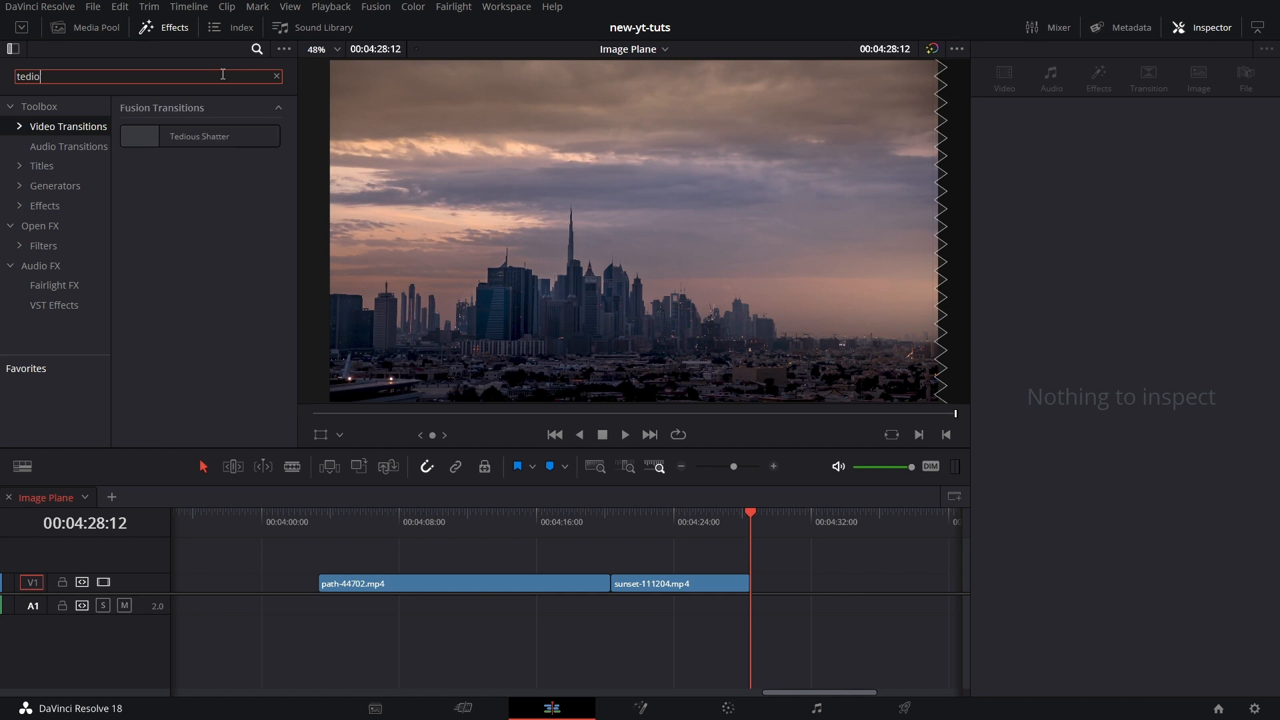
{"action": "left_click_drag", "start_coordinate": [222, 136], "coordinate": [597, 567]}
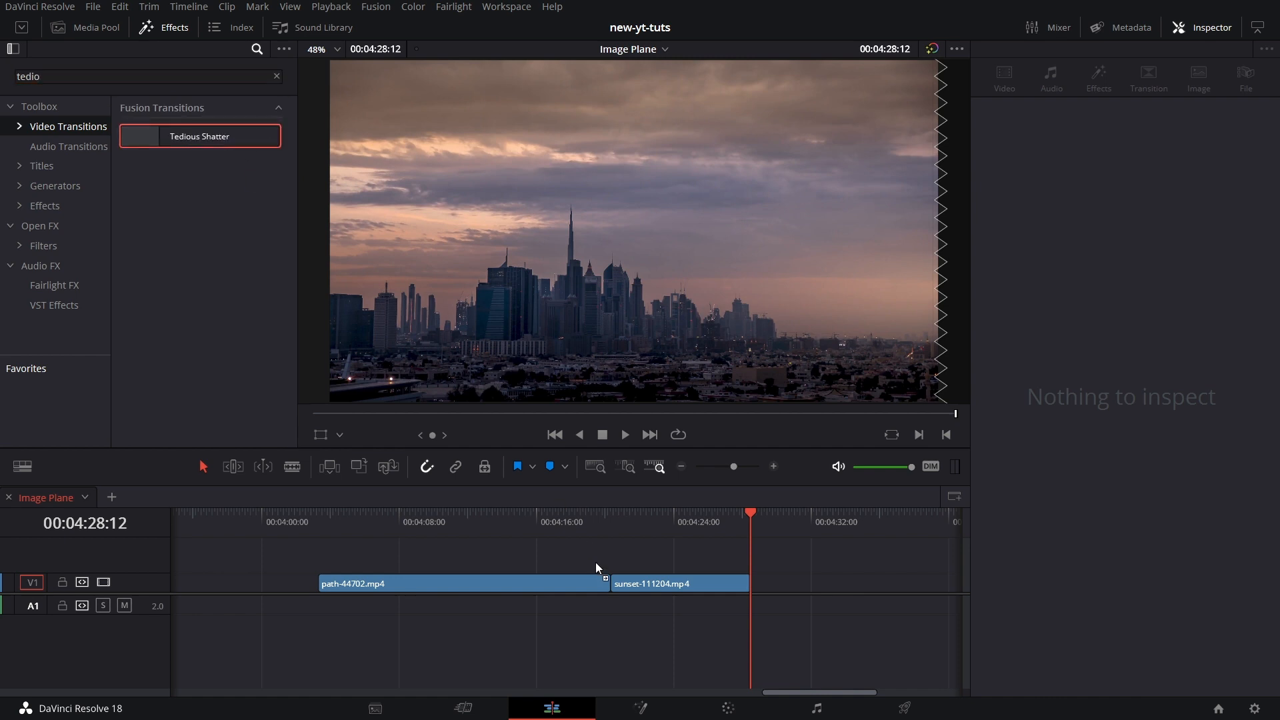
{"action": "left_click", "coordinate": [580, 525]}
{"action": "key", "text": "space"}
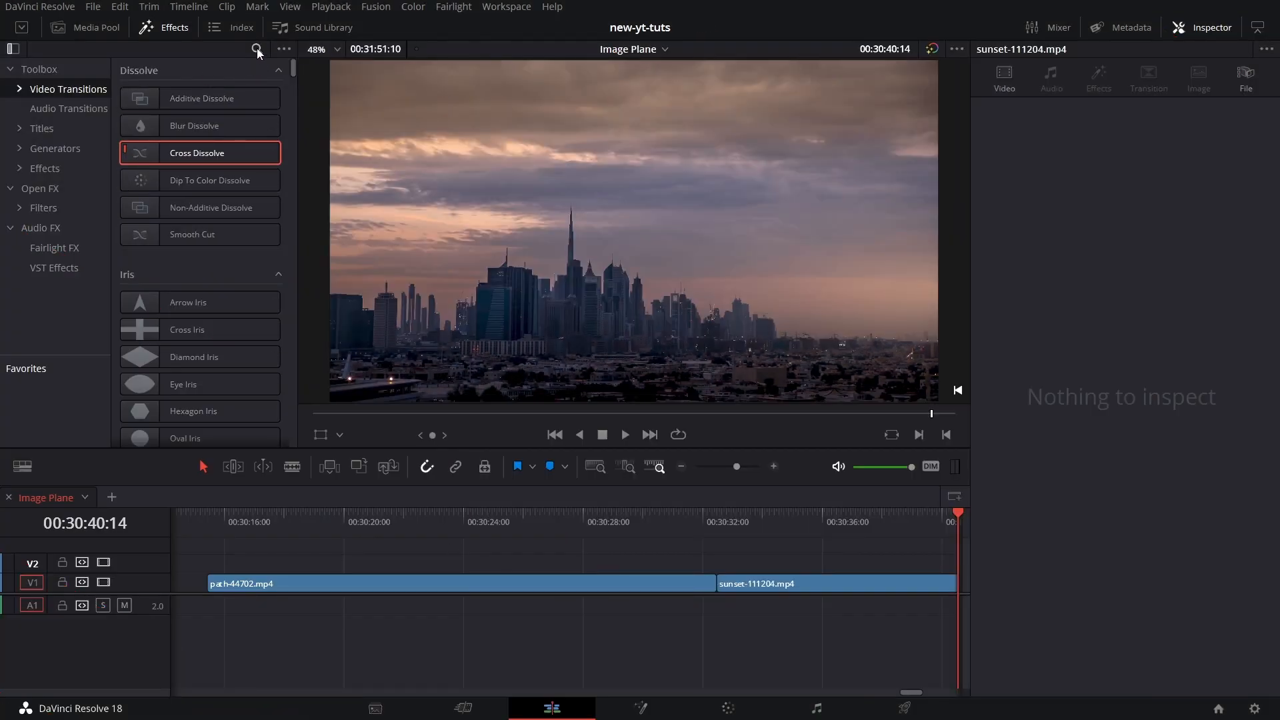
Search the transitions for "crack" and apply DT 3D Crack to the cut between path-44702.mp4 and sunset-111204.mp4.
{"action": "left_click", "coordinate": [257, 49]}
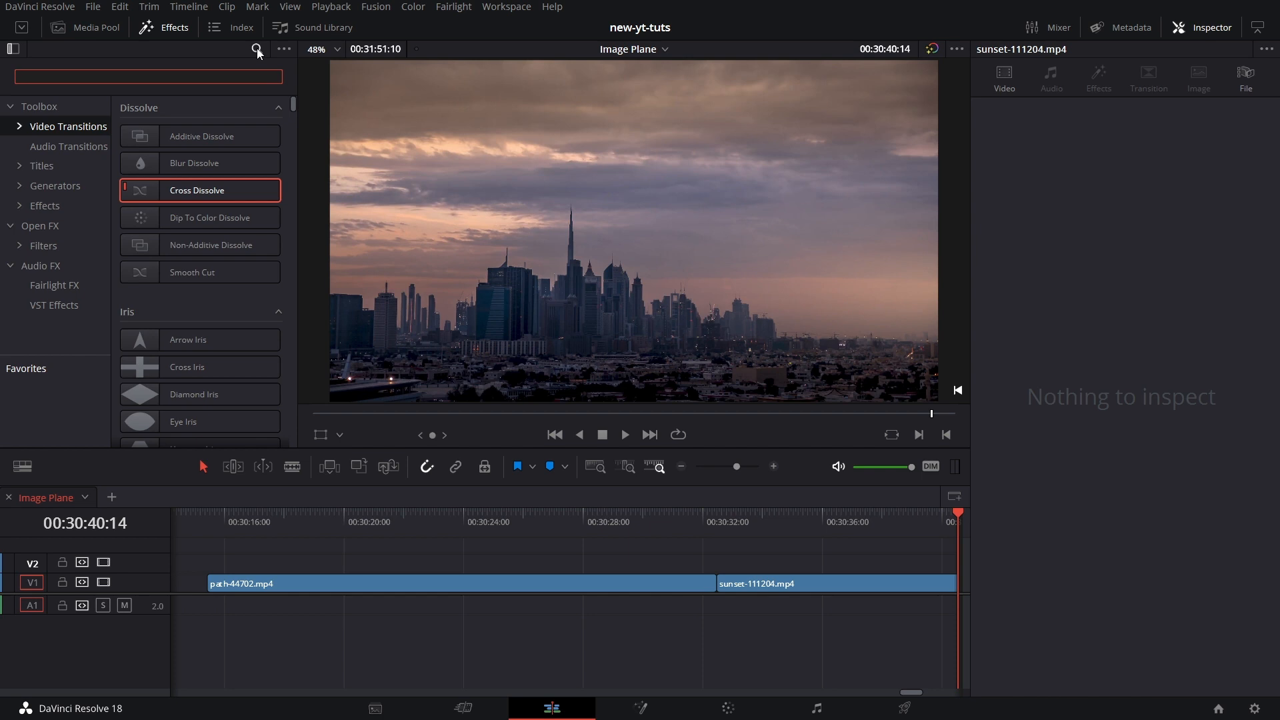
{"action": "type", "text": "shak"}
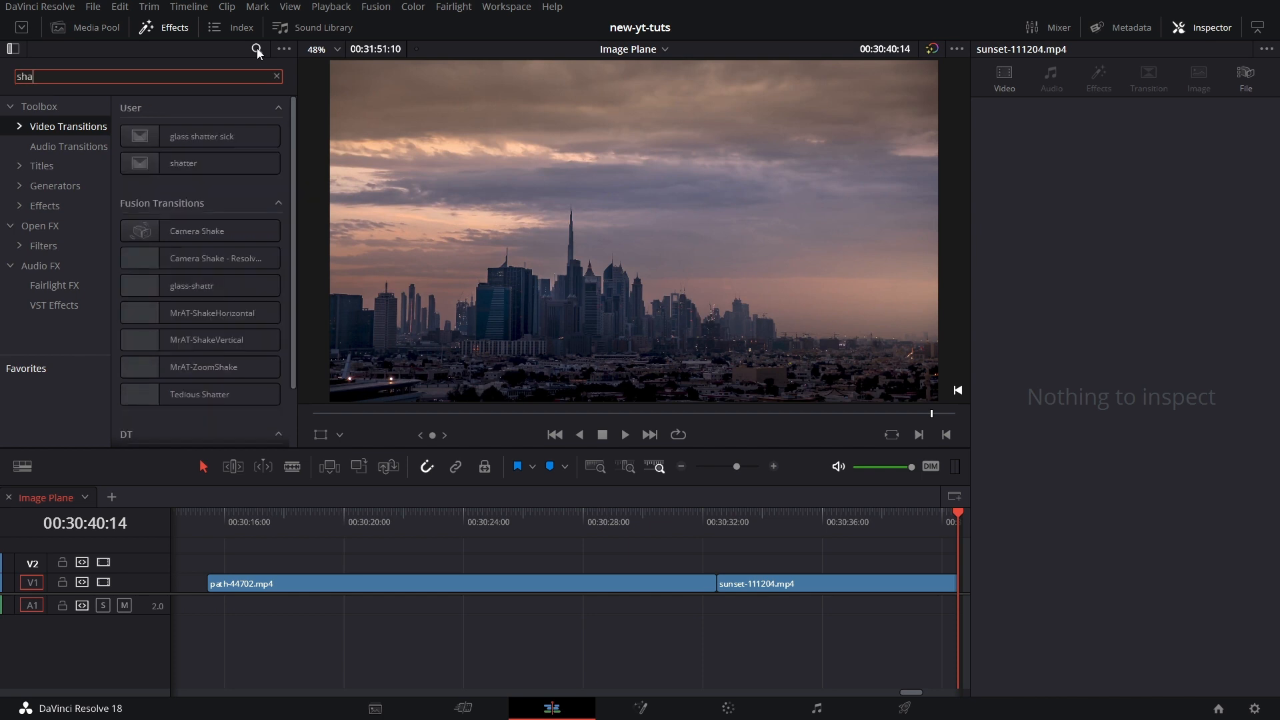
{"action": "key", "text": "BackSpace"}
{"action": "key", "text": "BackSpace"}
{"action": "key", "text": "BackSpace"}
{"action": "key", "text": "BackSpace"}
{"action": "type", "text": "crack"}
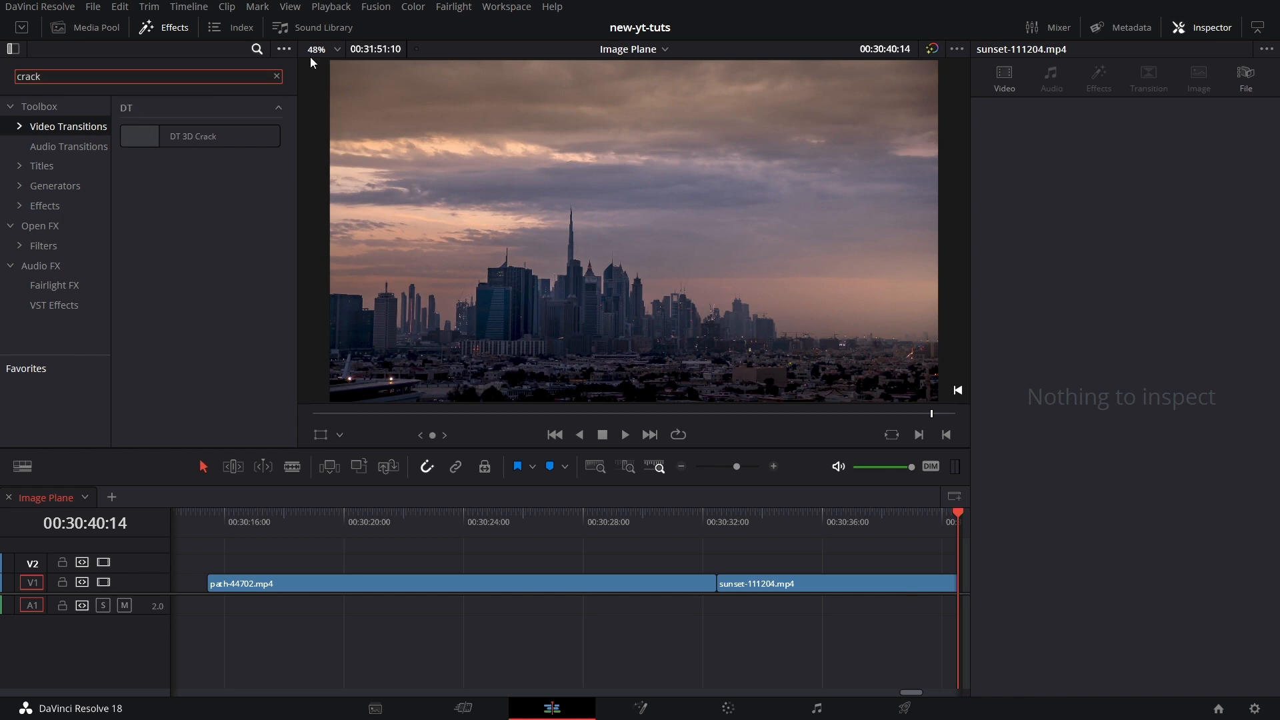
{"action": "left_click", "coordinate": [222, 140]}
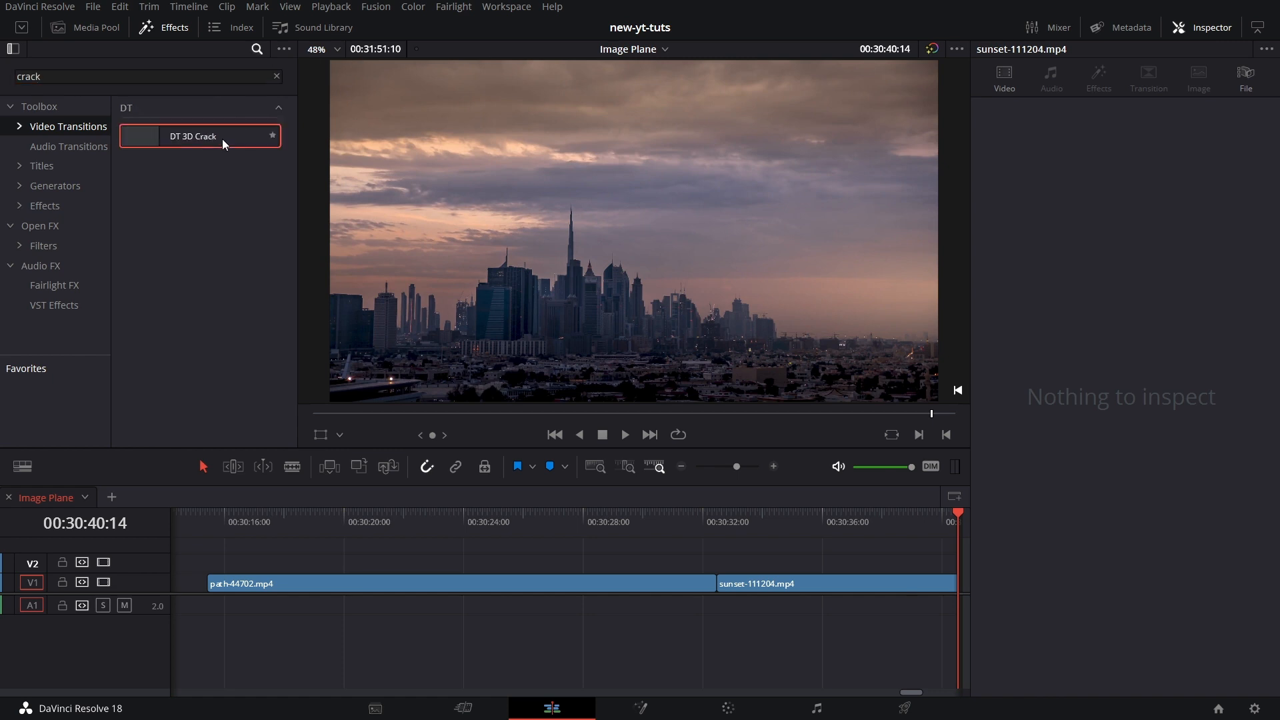
{"action": "left_click_drag", "start_coordinate": [711, 578], "coordinate": [711, 579]}
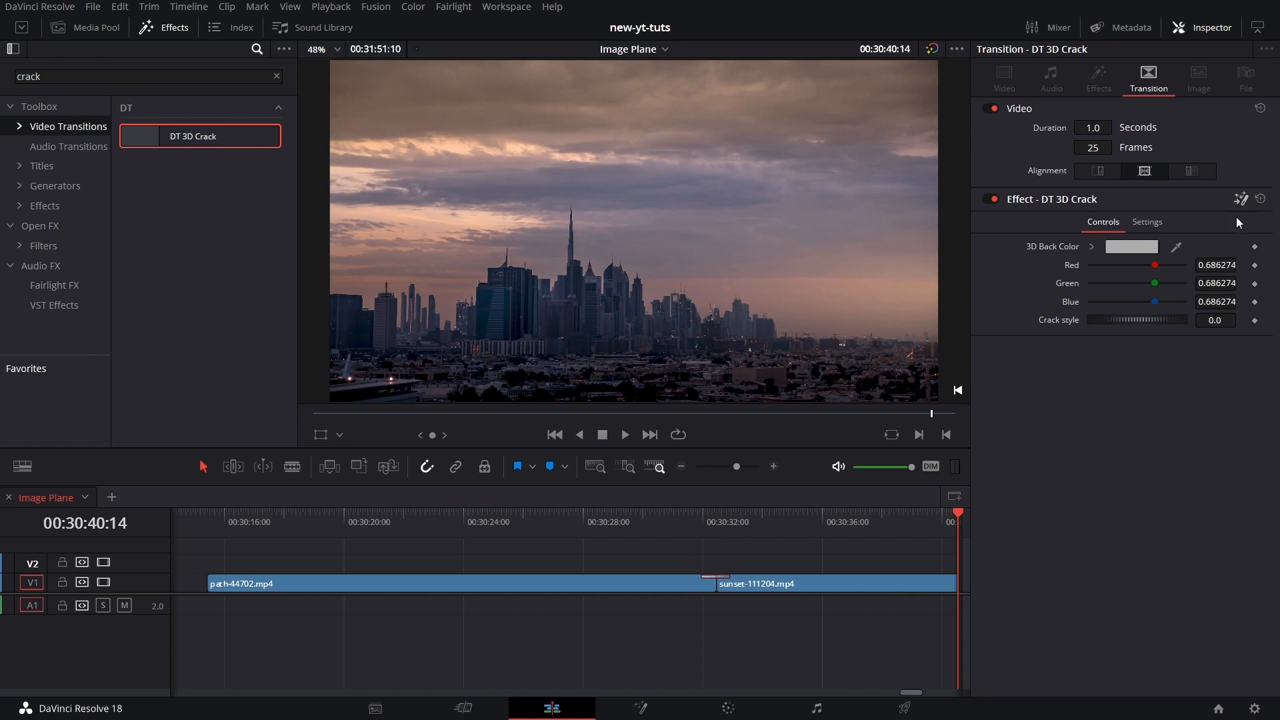
Open the DT 3D Crack transition in Fusion, space out MediaOut1 and MacroTool1, and ungroup MacroTool1.
{"action": "key", "text": "shift+5"}
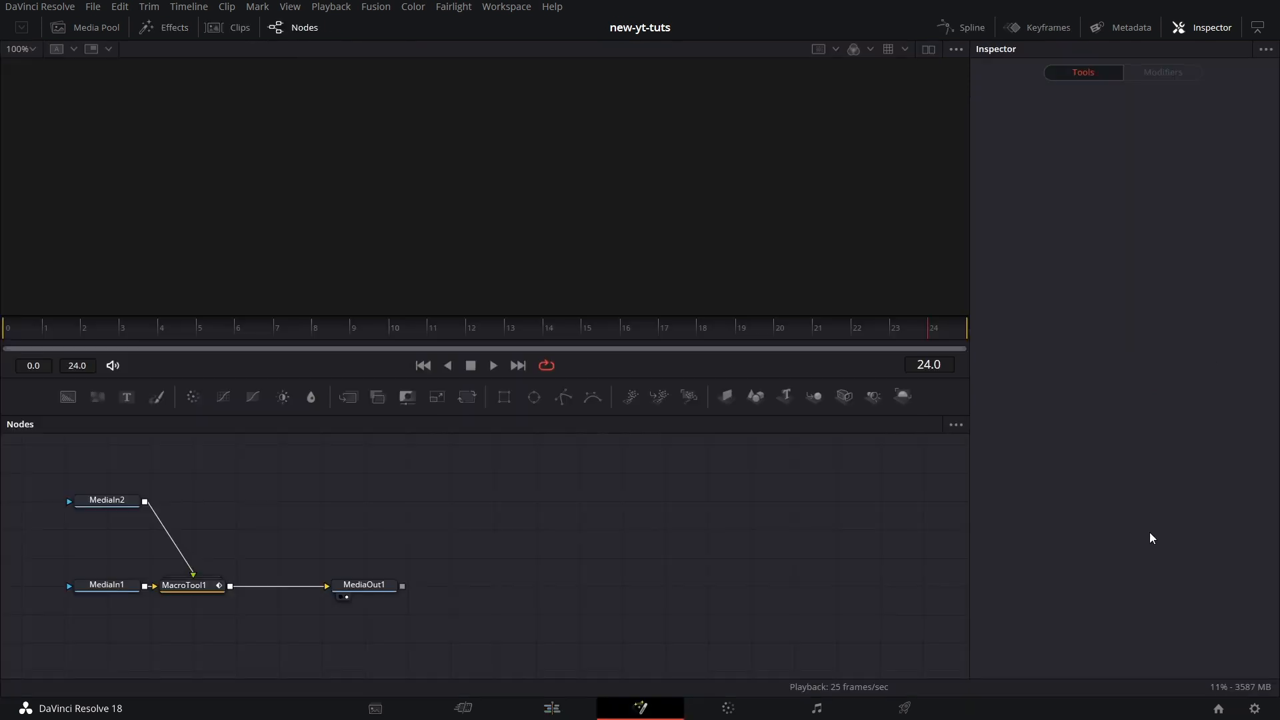
{"action": "left_click_drag", "start_coordinate": [381, 586], "coordinate": [896, 586]}
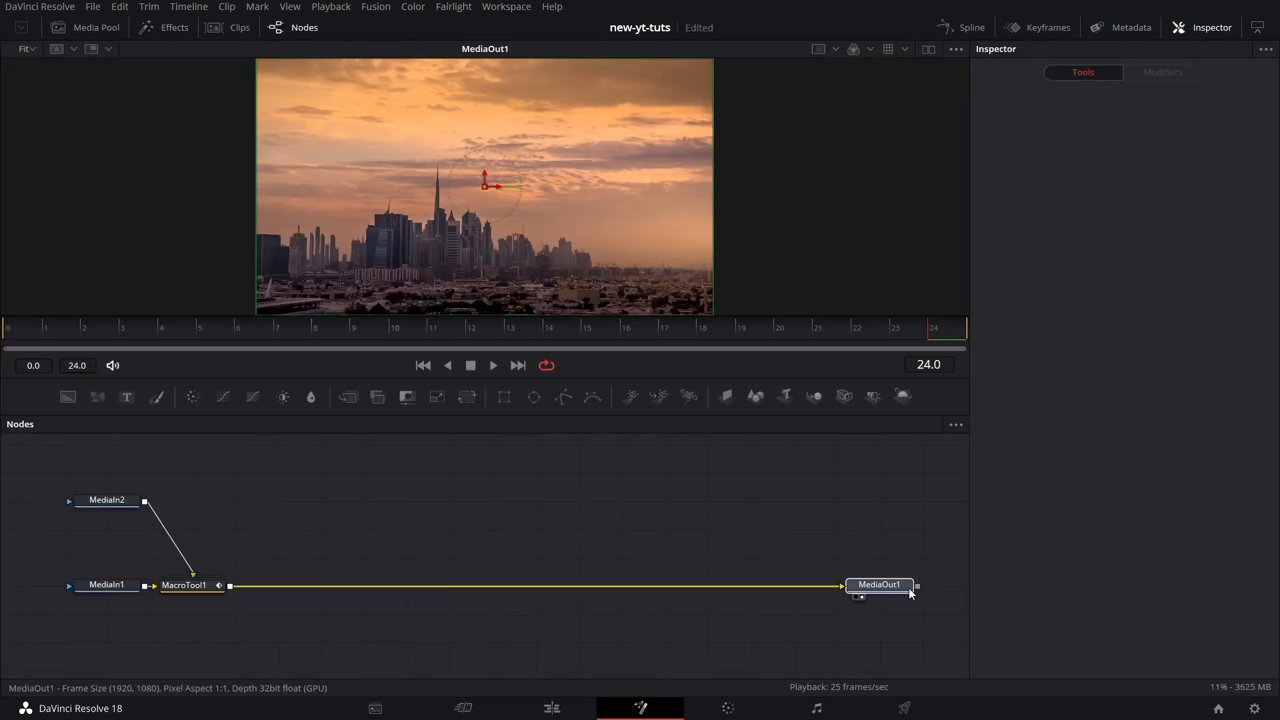
{"action": "left_click_drag", "start_coordinate": [202, 595], "coordinate": [506, 593]}
{"action": "right_click", "coordinate": [511, 585]}
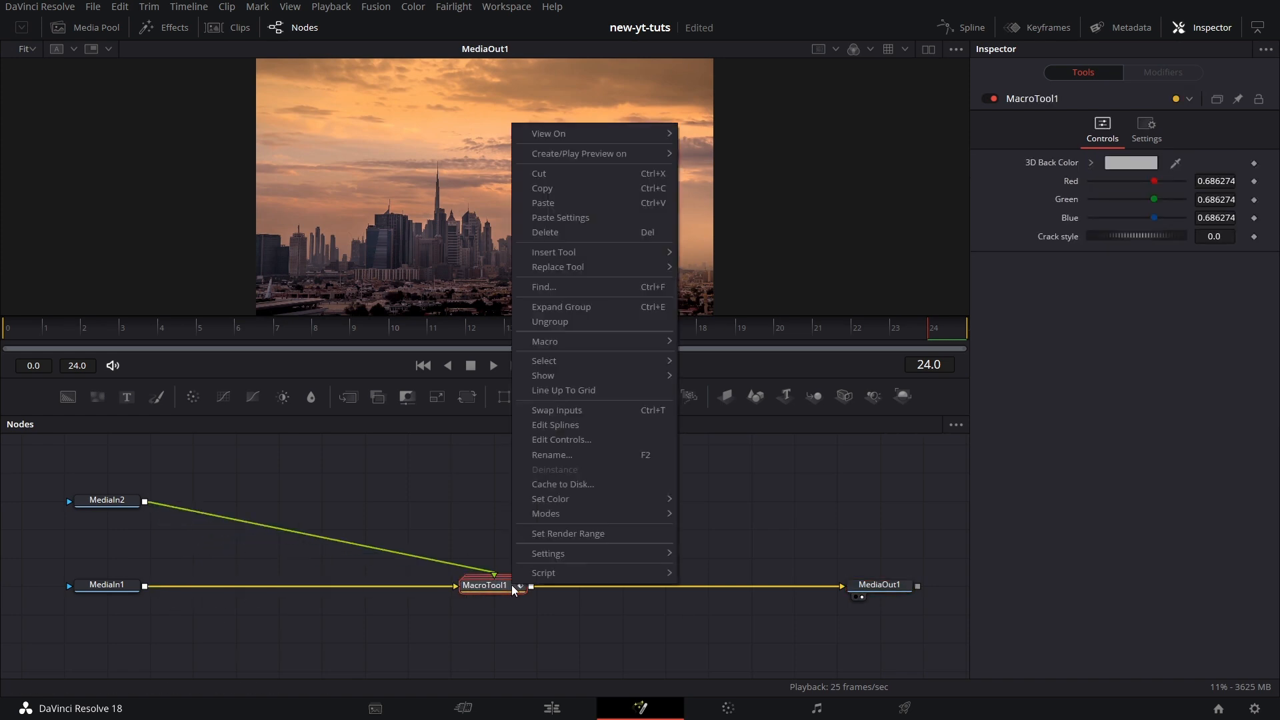
{"action": "left_click", "coordinate": [564, 323]}
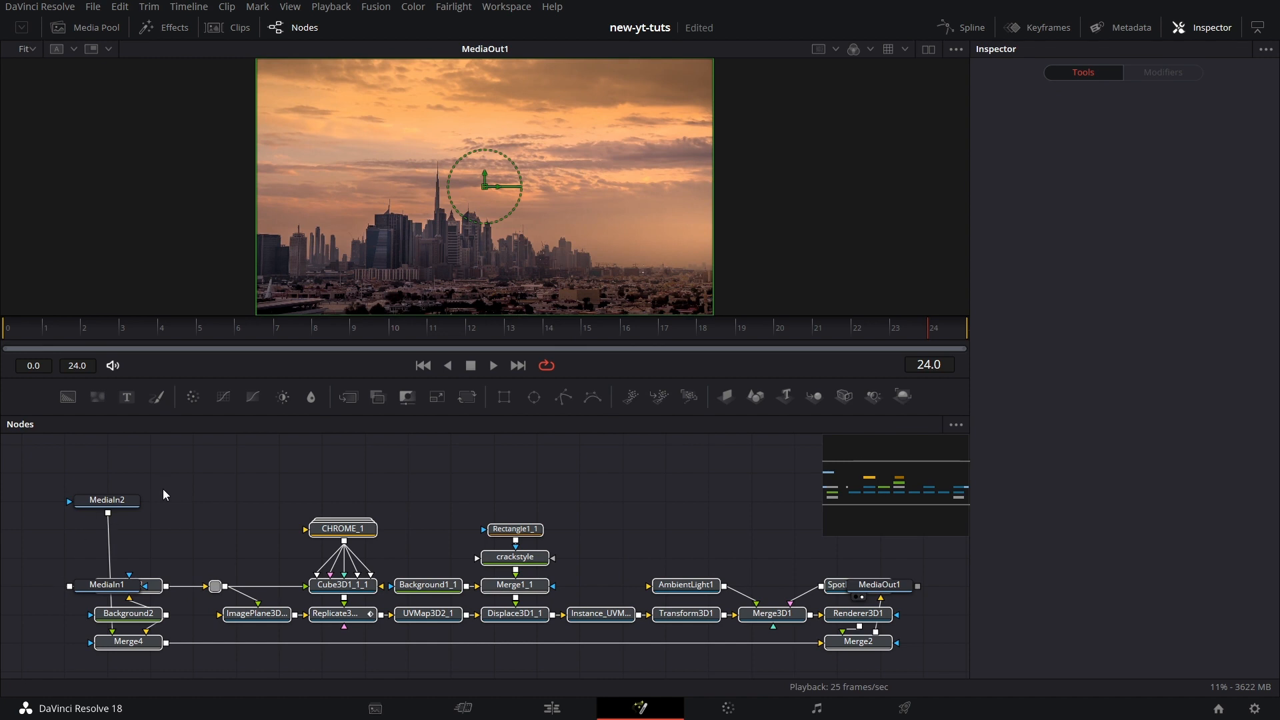
Move MediaIn1 beside Merge3, MediaIn2 beside Merge4, and MediaOut1 after Merge2 to untangle the node graph.
{"action": "left_click_drag", "start_coordinate": [107, 594], "coordinate": [29, 593]}
{"action": "left_click", "coordinate": [29, 592]}
{"action": "left_click_drag", "start_coordinate": [113, 499], "coordinate": [36, 639]}
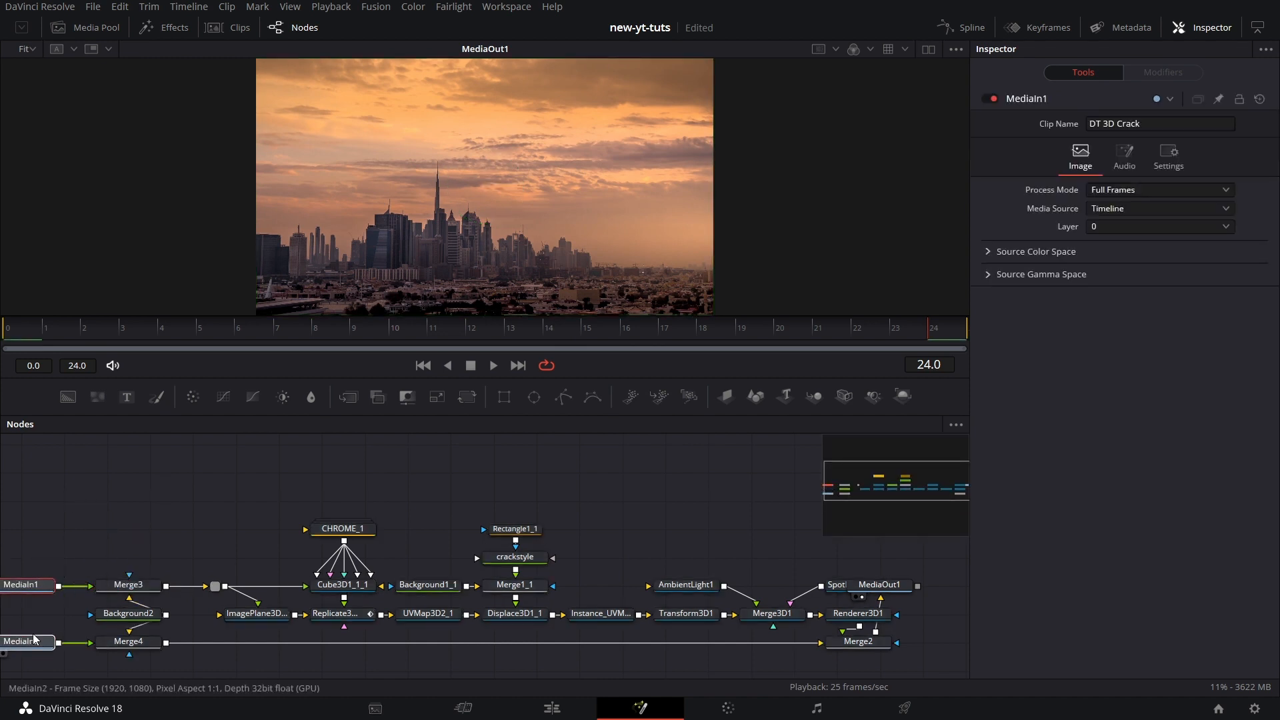
{"action": "left_click_drag", "start_coordinate": [495, 642], "coordinate": [346, 605]}
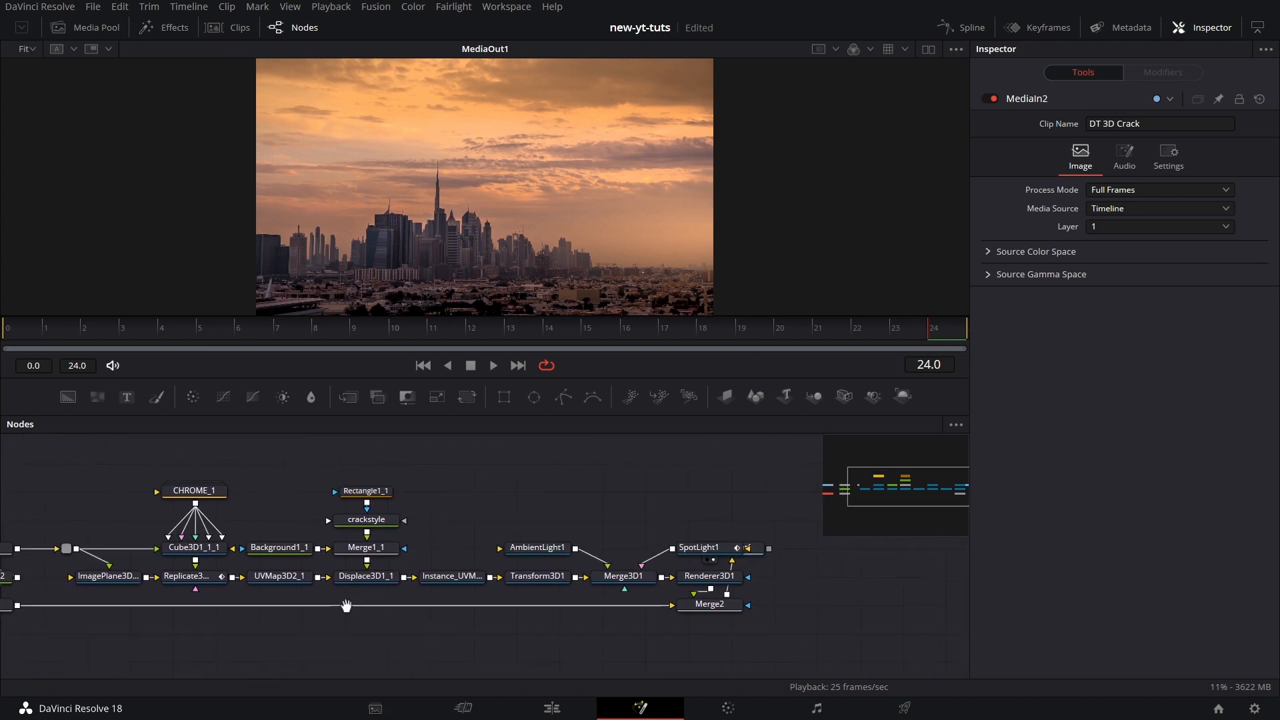
{"action": "left_click_drag", "start_coordinate": [731, 565], "coordinate": [827, 607]}
{"action": "left_click_drag", "start_coordinate": [528, 634], "coordinate": [666, 635]}
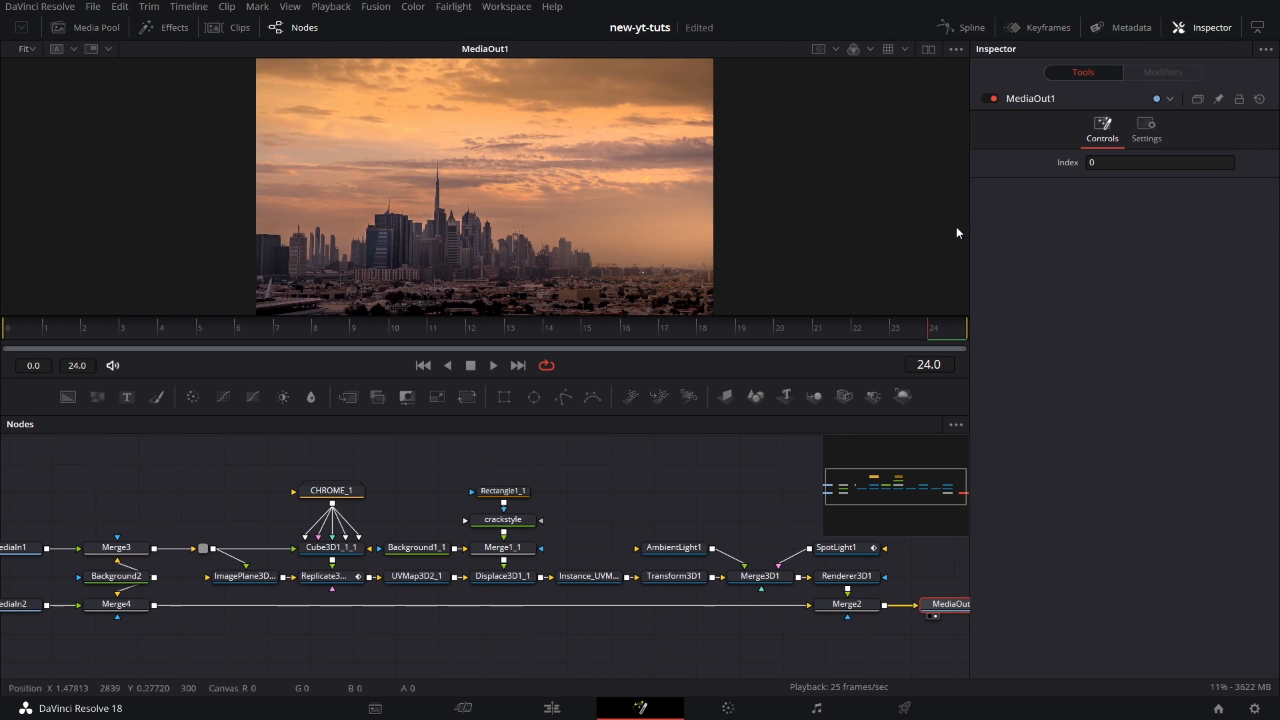
Examine the settings of the Transform3D1 and Cube3D1_1_1 nodes at frame 0.
{"action": "left_click", "coordinate": [1206, 27]}
{"action": "left_click_drag", "start_coordinate": [1000, 570], "coordinate": [1148, 584]}
{"action": "left_click", "coordinate": [1169, 545]}
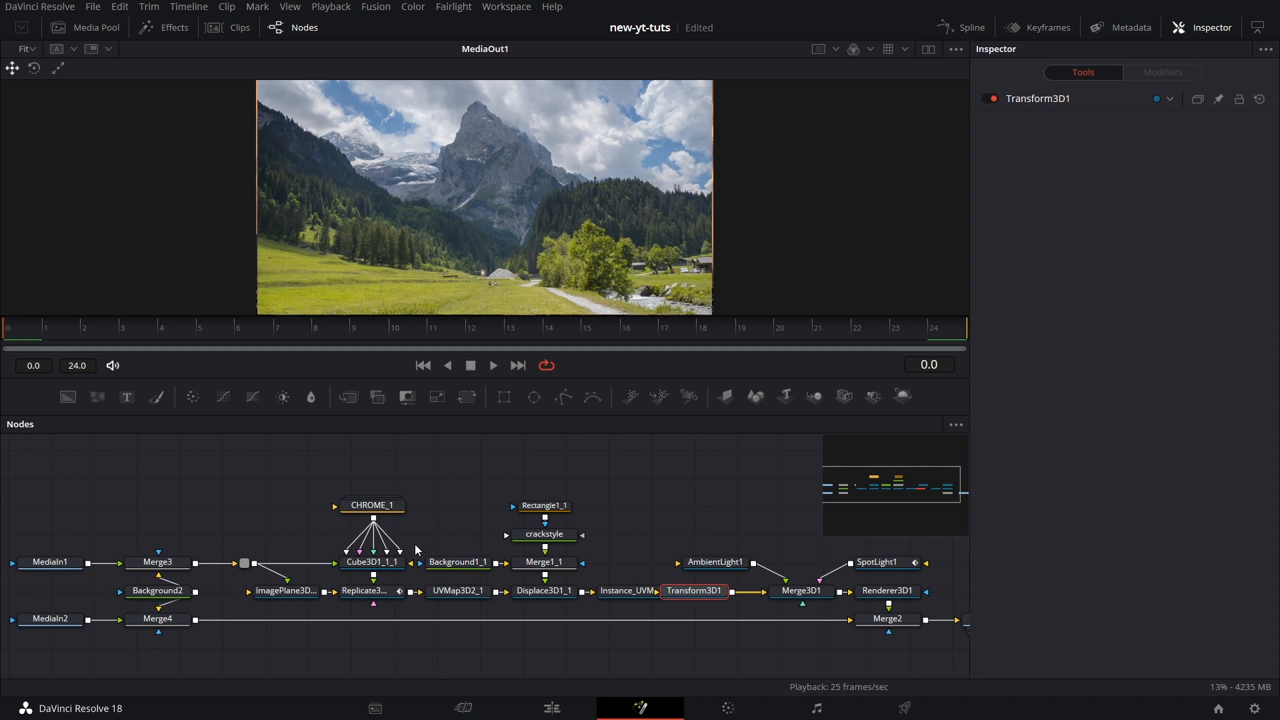
{"action": "left_click", "coordinate": [384, 566]}
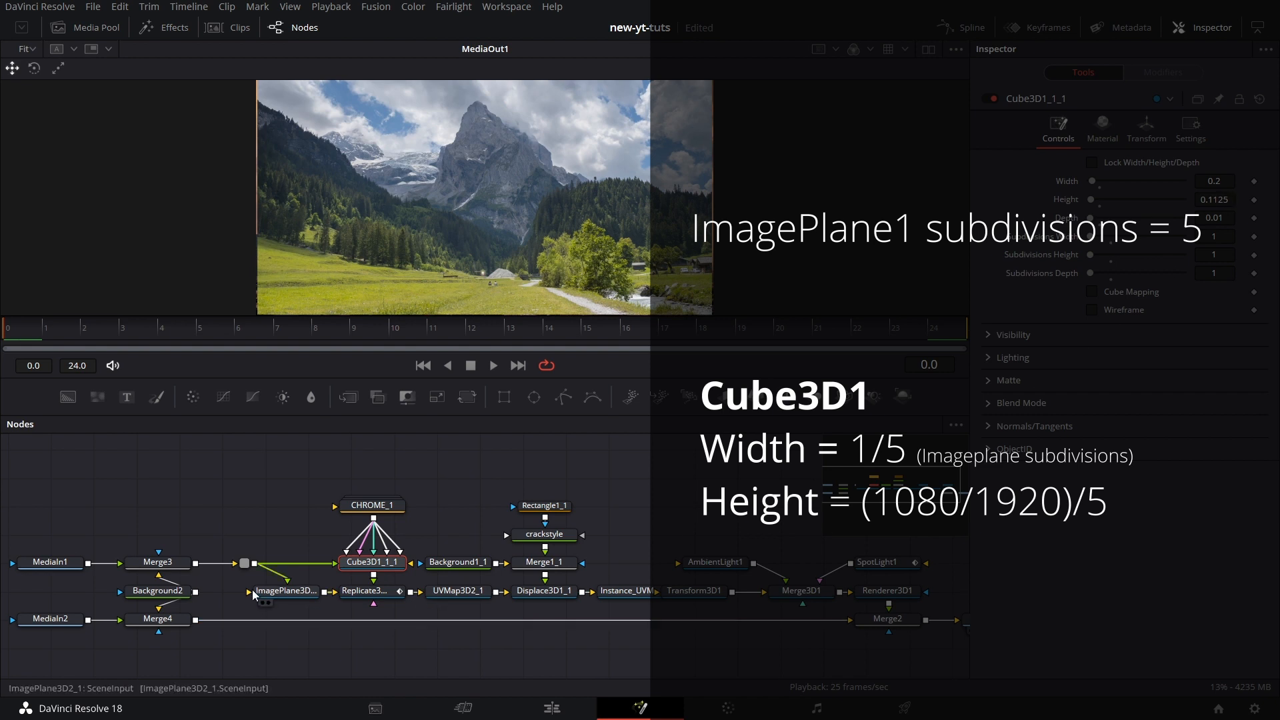
Compare the subdivisions of ImagePlane3D2_1 with the width and height of Cube3D1_1_1.
{"action": "left_click", "coordinate": [287, 593]}
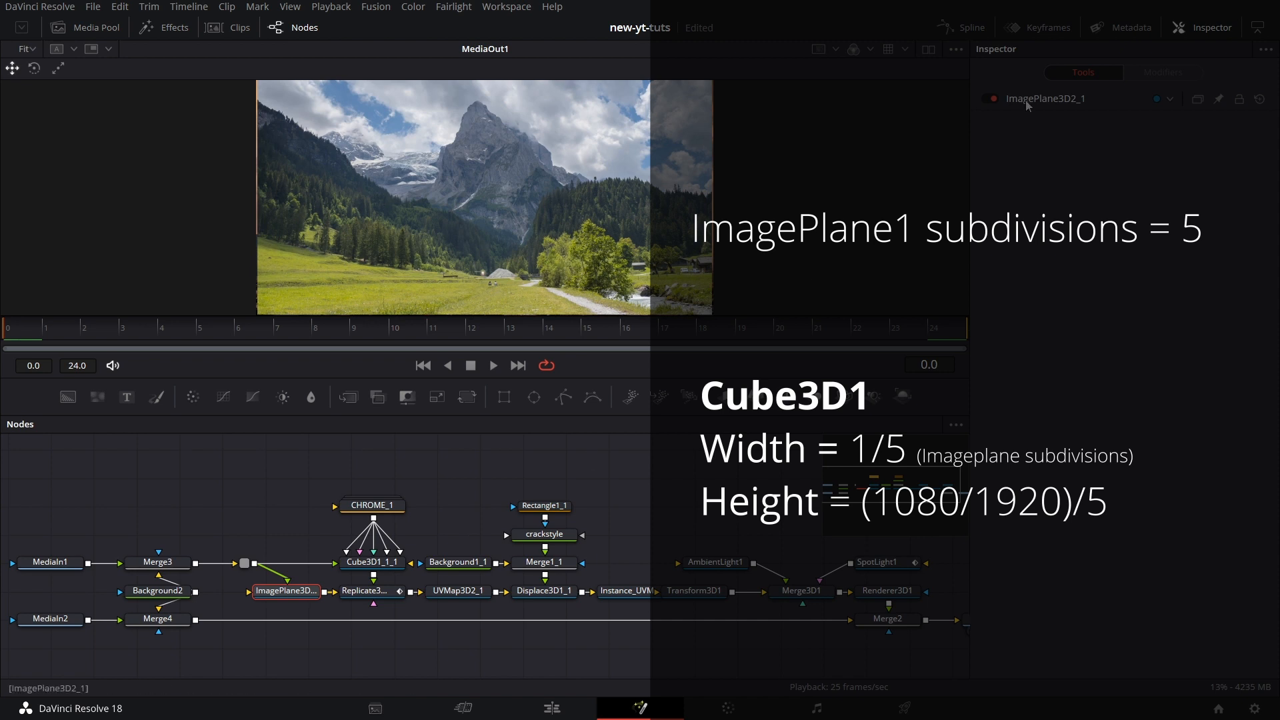
{"action": "left_click", "coordinate": [372, 562]}
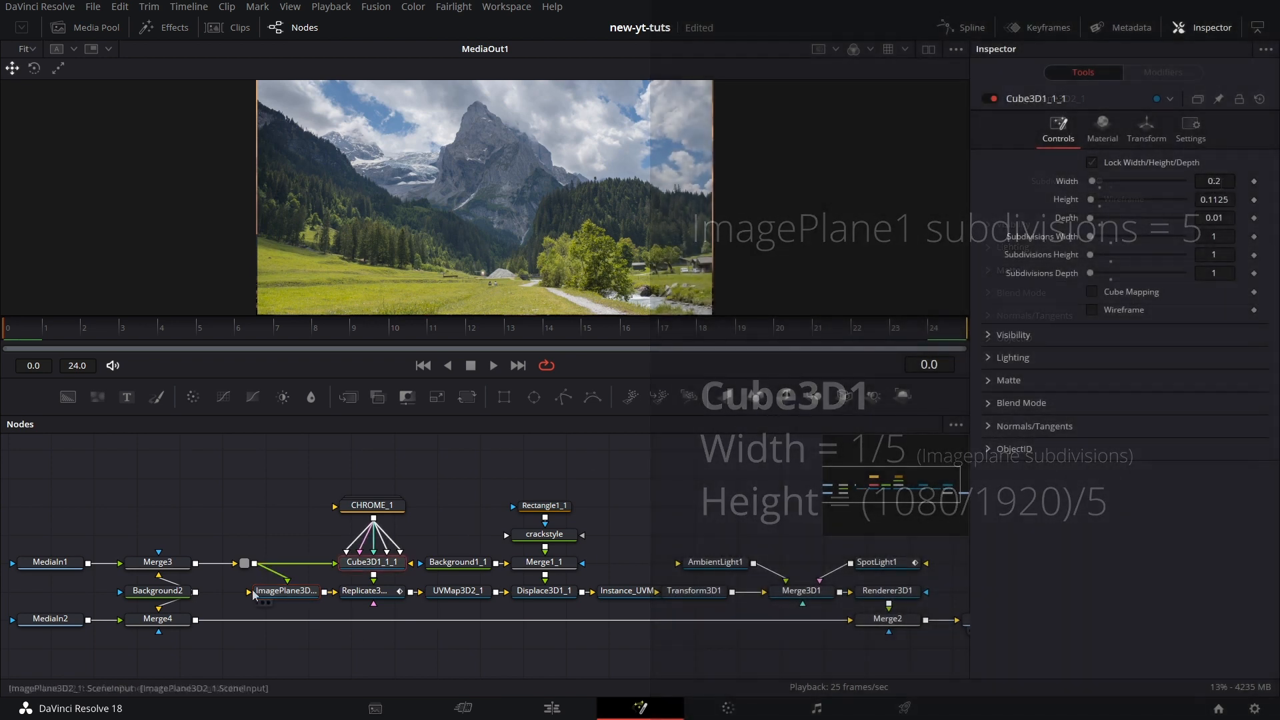
{"action": "left_click", "coordinate": [287, 593]}
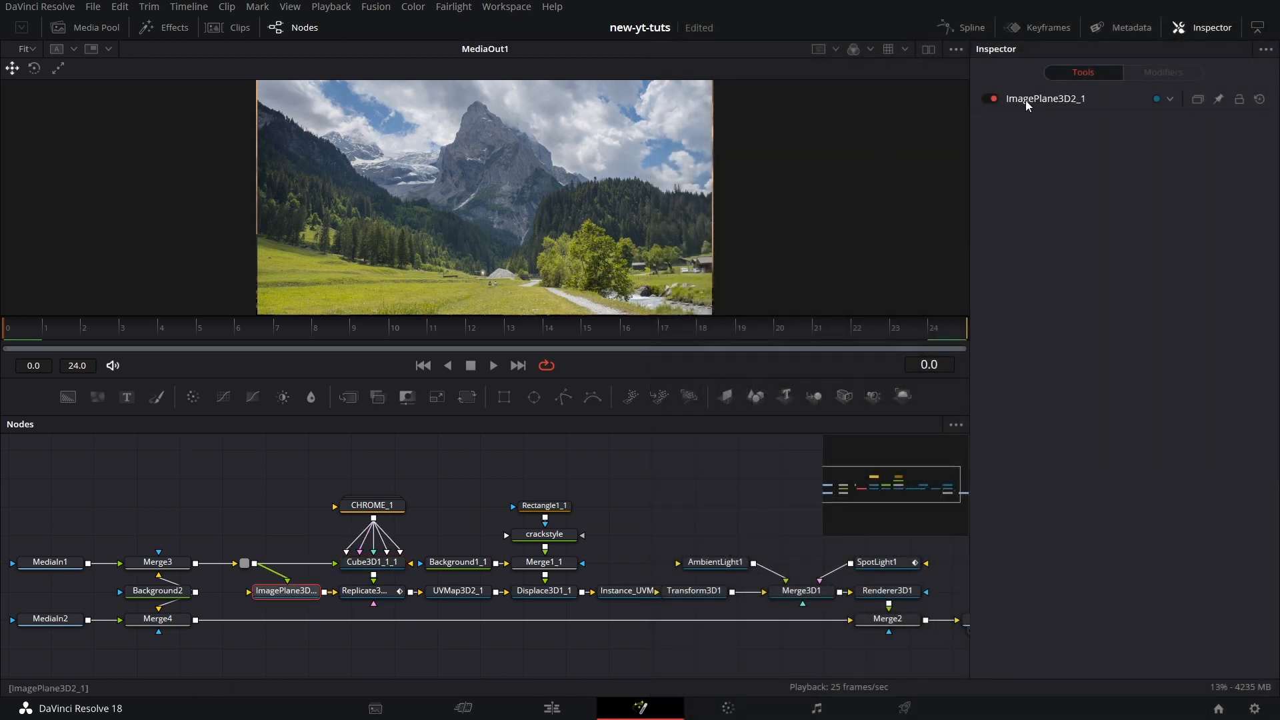
{"action": "left_click", "coordinate": [1092, 162]}
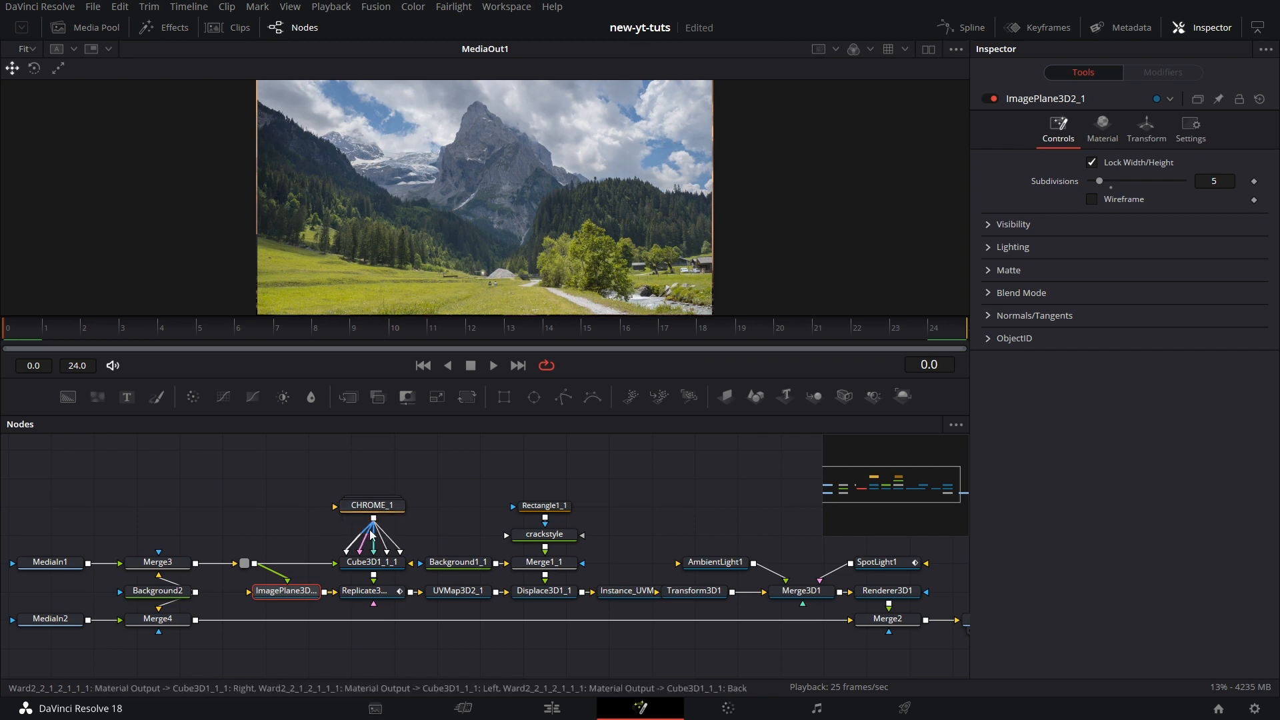
Show Replicate3D1_1 in the viewer and inspect the grid of replicated cubes up close.
{"action": "left_click", "coordinate": [392, 596]}
{"action": "key", "text": "1"}
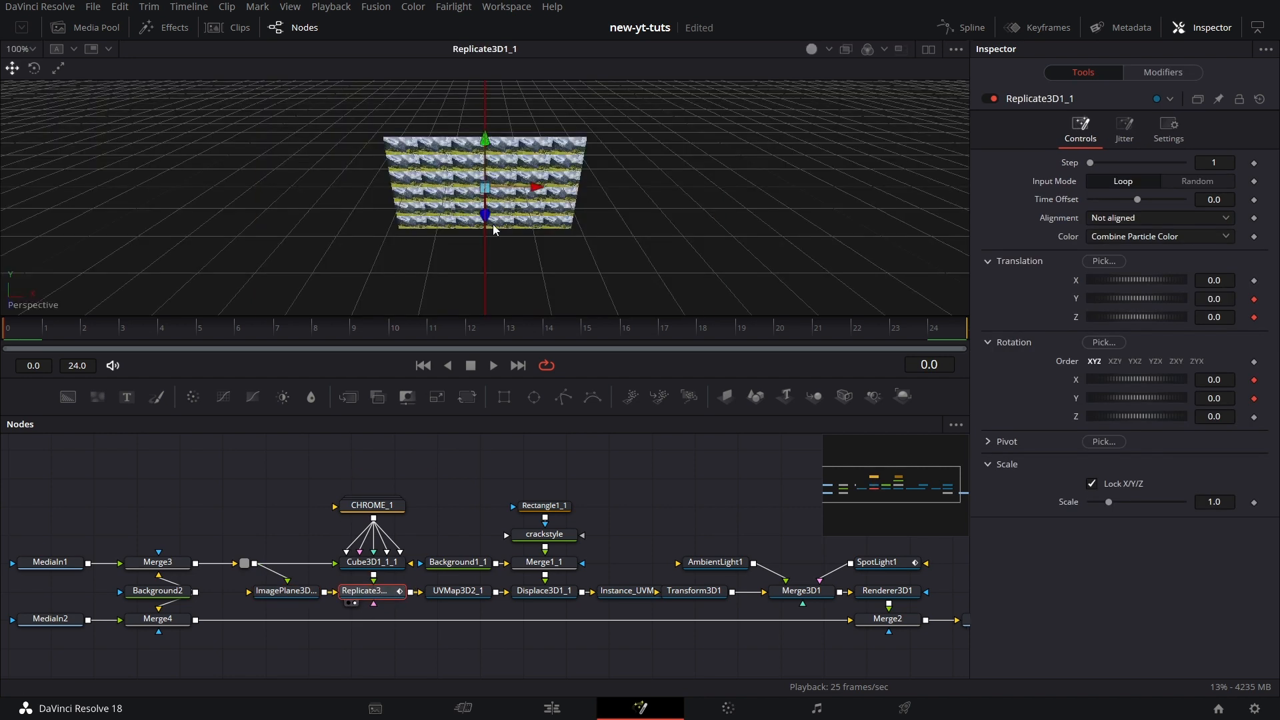
{"action": "left_click_drag", "start_coordinate": [506, 209], "coordinate": [524, 125]}
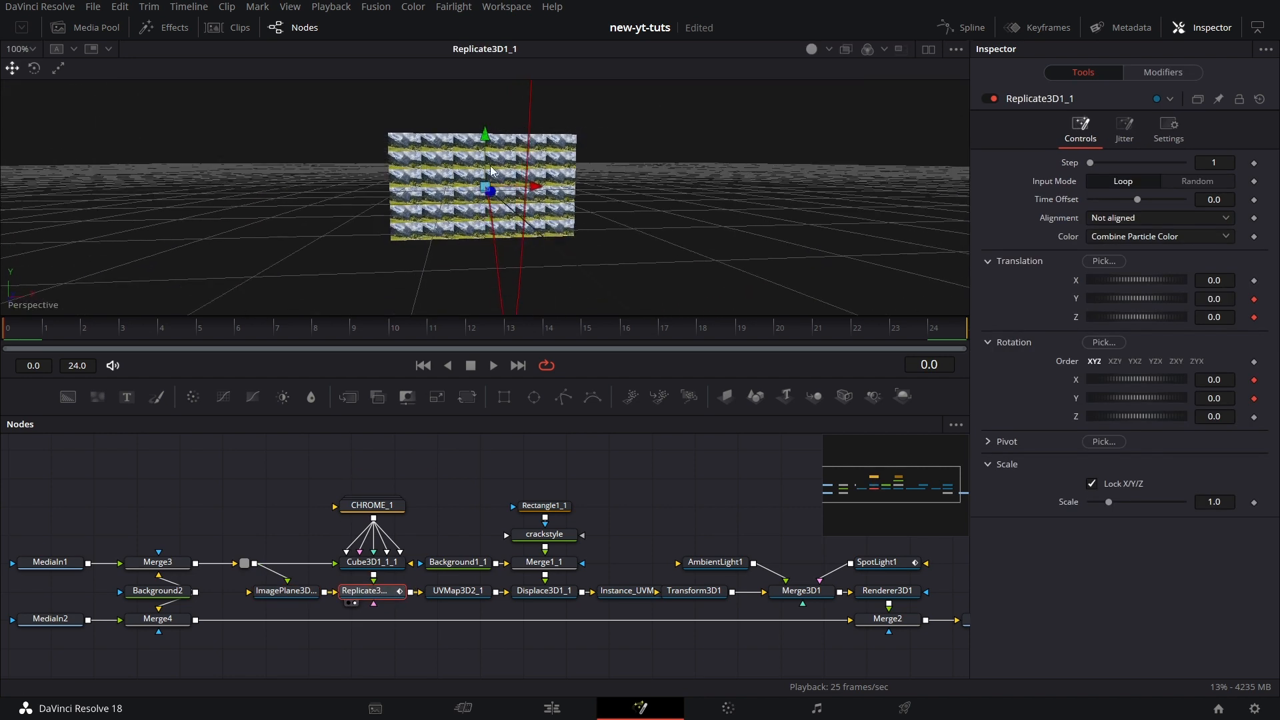
{"action": "scroll", "coordinate": [477, 184], "scroll_direction": "up", "scroll_amount": 2}
{"action": "scroll", "coordinate": [480, 189], "scroll_direction": "up", "scroll_amount": 5}
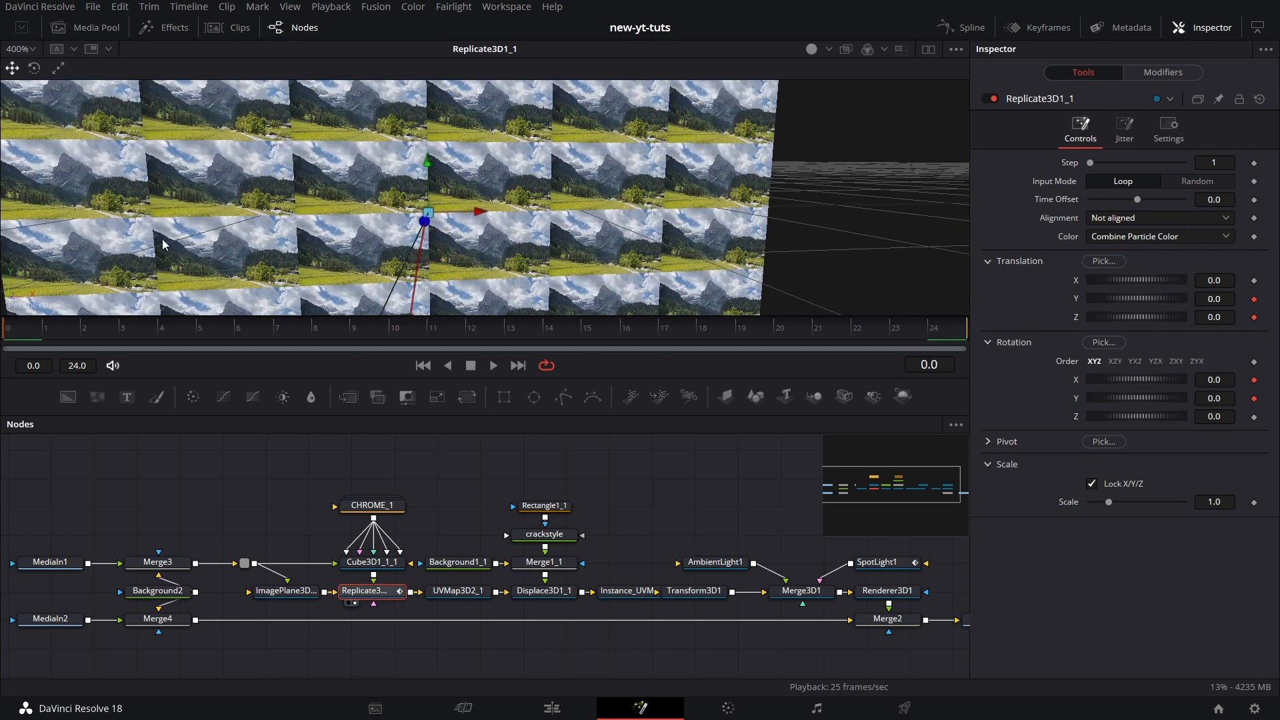
Examine the UVMap3D2_1 settings and view how the node maps the image across the replicated cubes.
{"action": "left_click", "coordinate": [459, 592]}
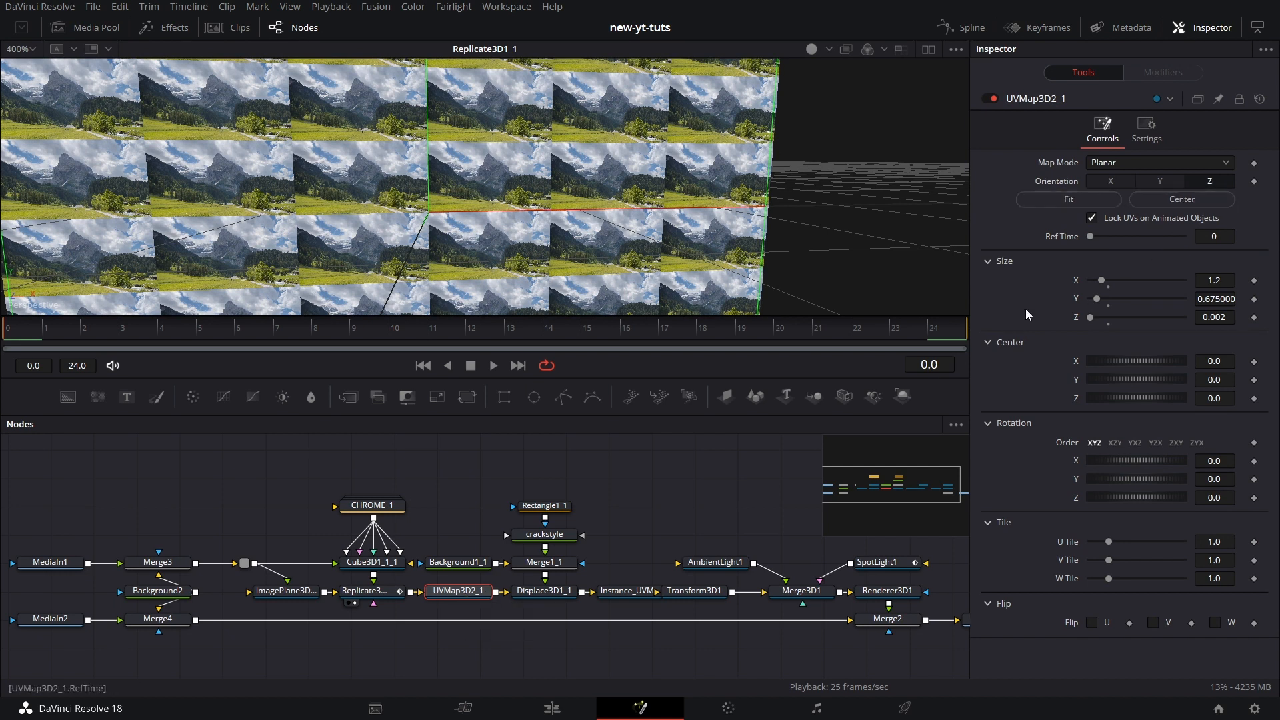
{"action": "left_click_drag", "start_coordinate": [466, 597], "coordinate": [477, 257]}
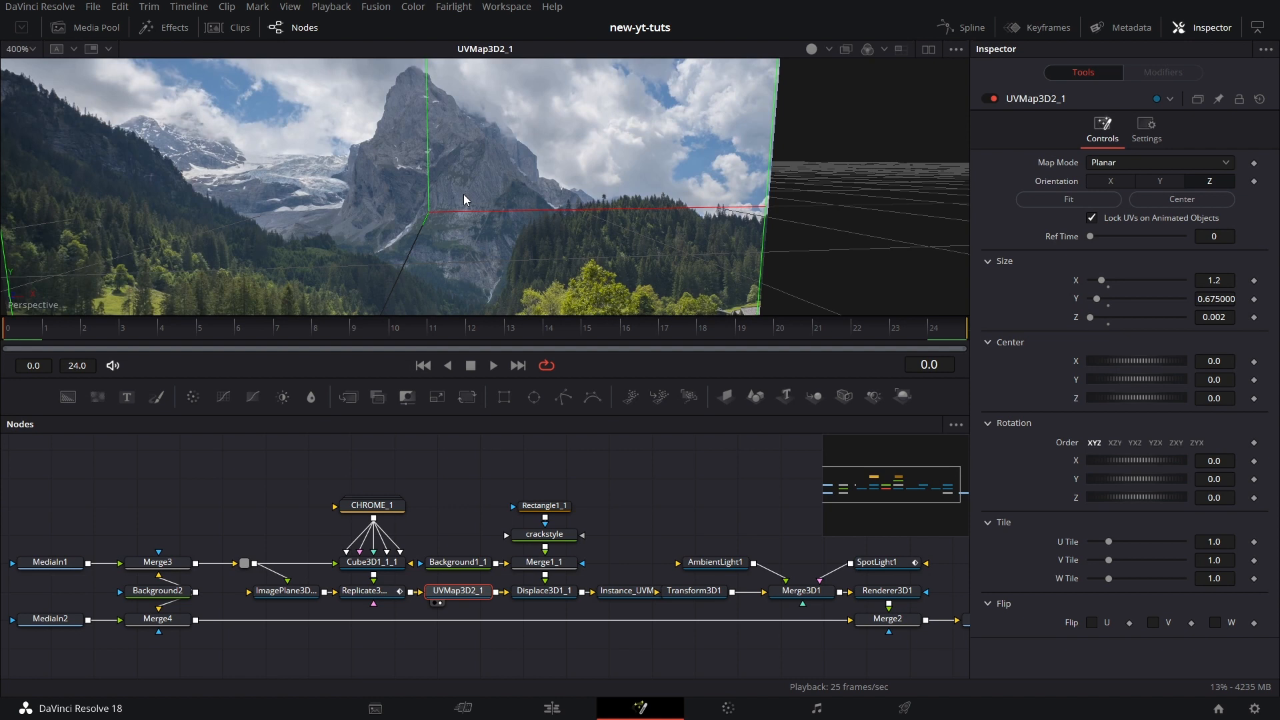
{"action": "scroll", "coordinate": [462, 194], "scroll_direction": "down", "scroll_amount": 1}
{"action": "left_click_drag", "start_coordinate": [473, 209], "coordinate": [505, 201]}
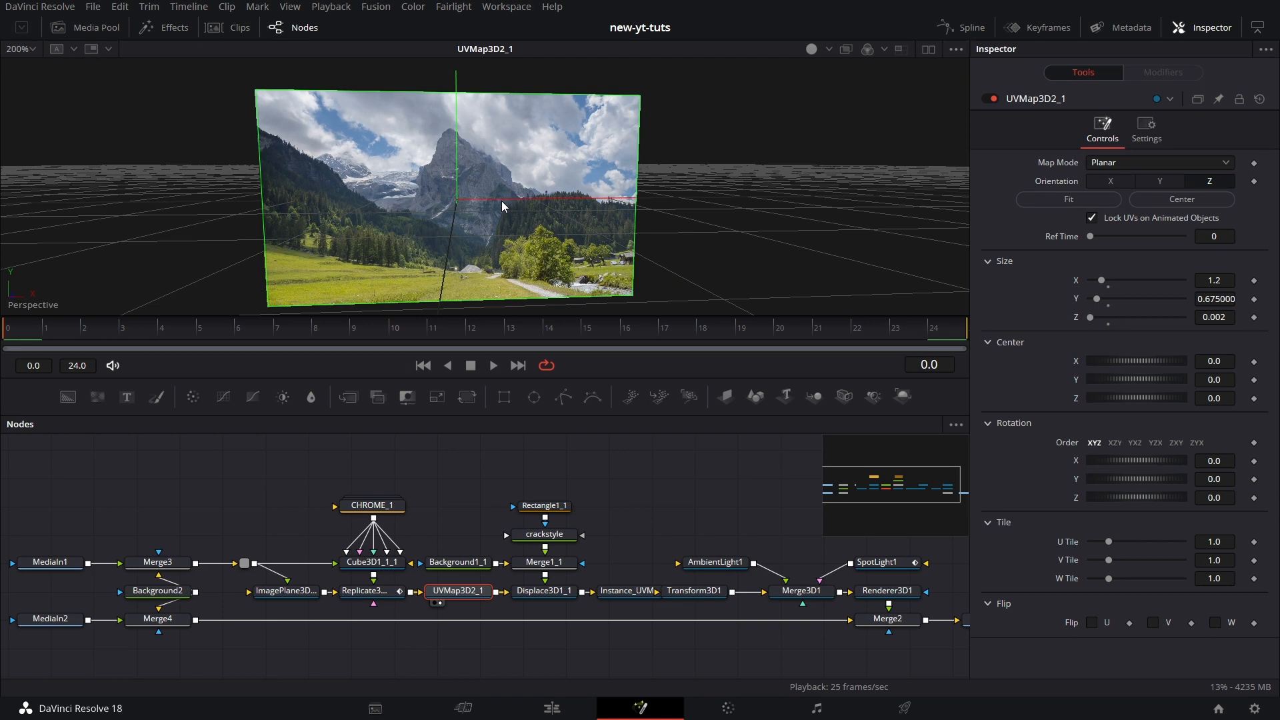
{"action": "left_click_drag", "start_coordinate": [510, 227], "coordinate": [502, 223]}
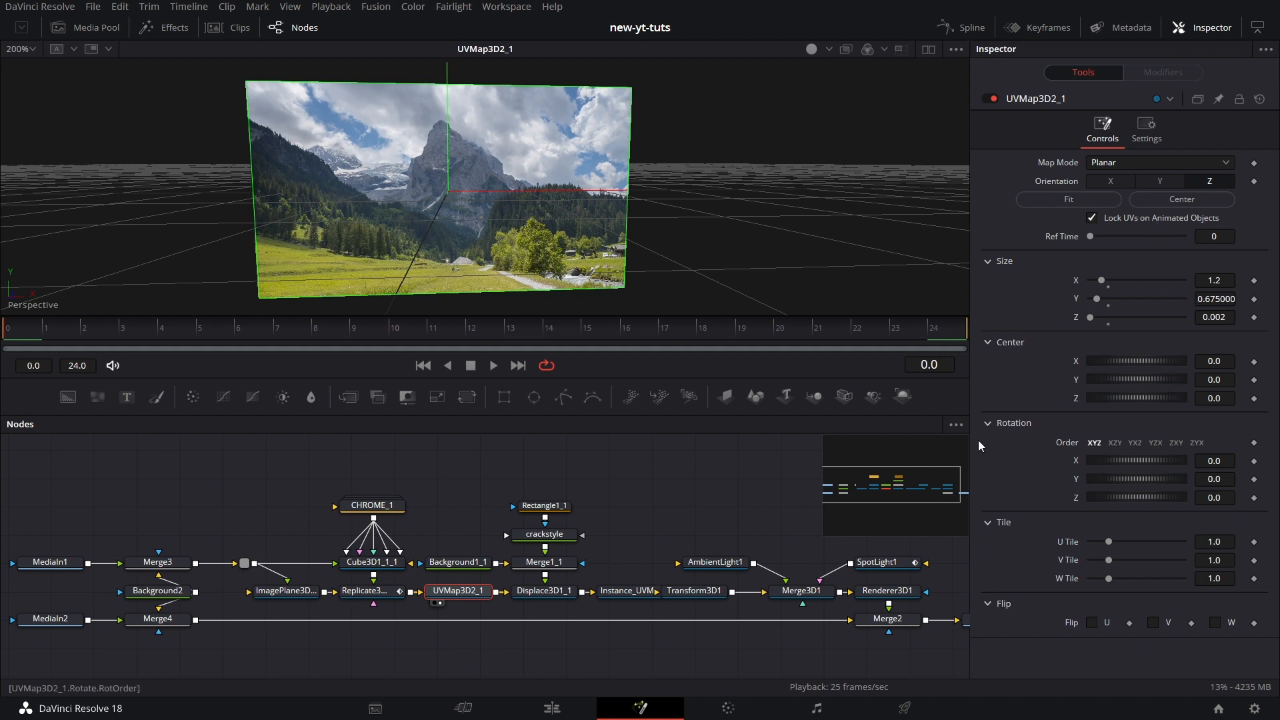
Show the crackstyle node in the viewer and examine its noise and color settings.
{"action": "left_click", "coordinate": [559, 595]}
{"action": "left_click", "coordinate": [564, 566]}
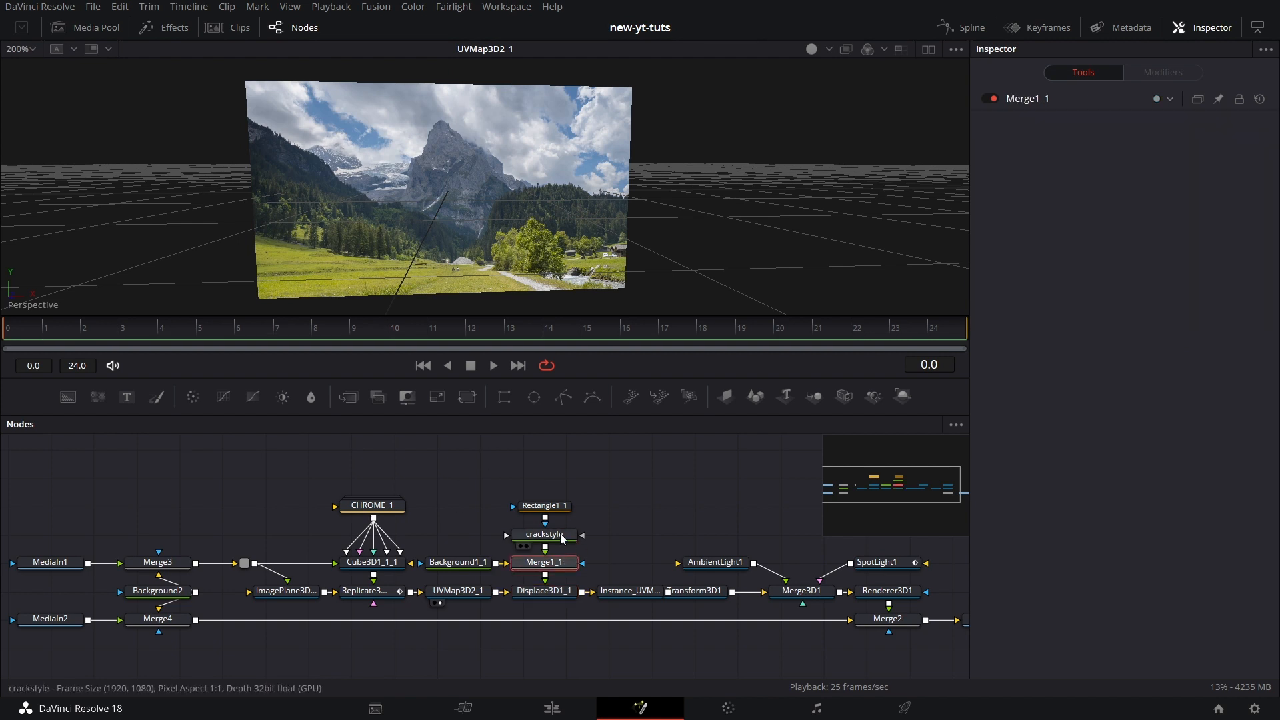
{"action": "left_click", "coordinate": [562, 537]}
{"action": "key", "text": "1"}
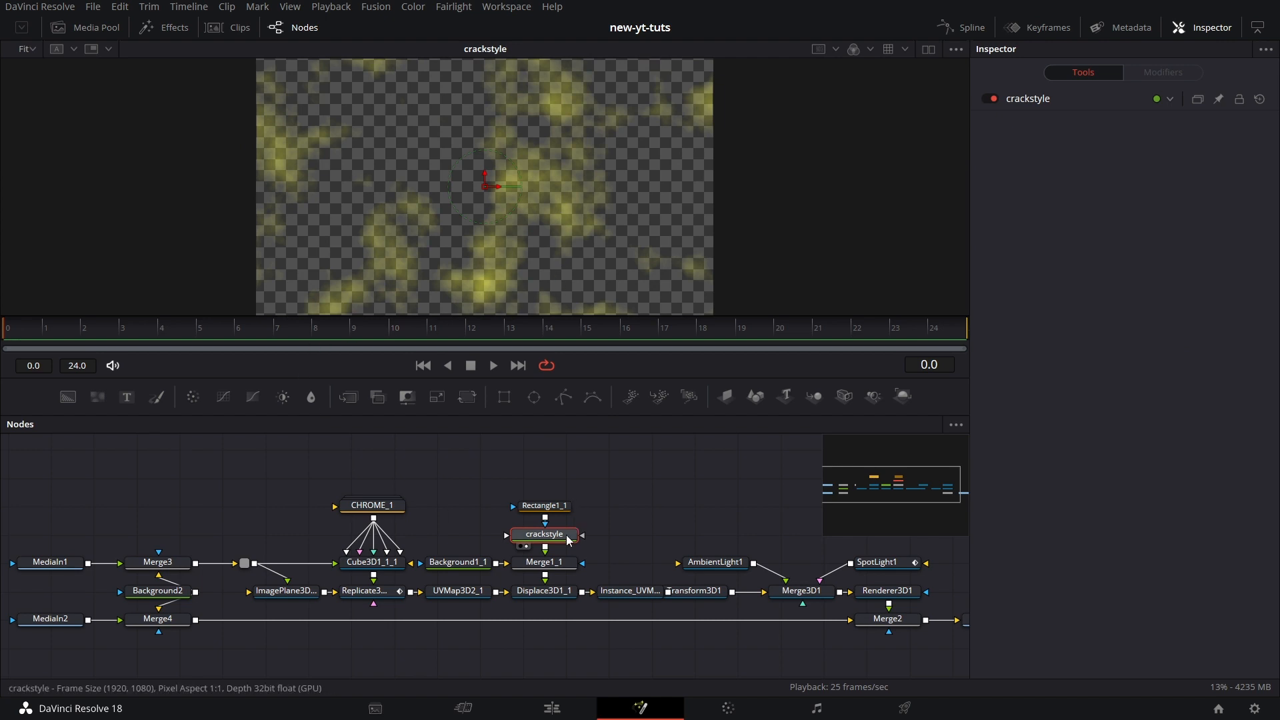
{"action": "left_click", "coordinate": [1038, 98]}
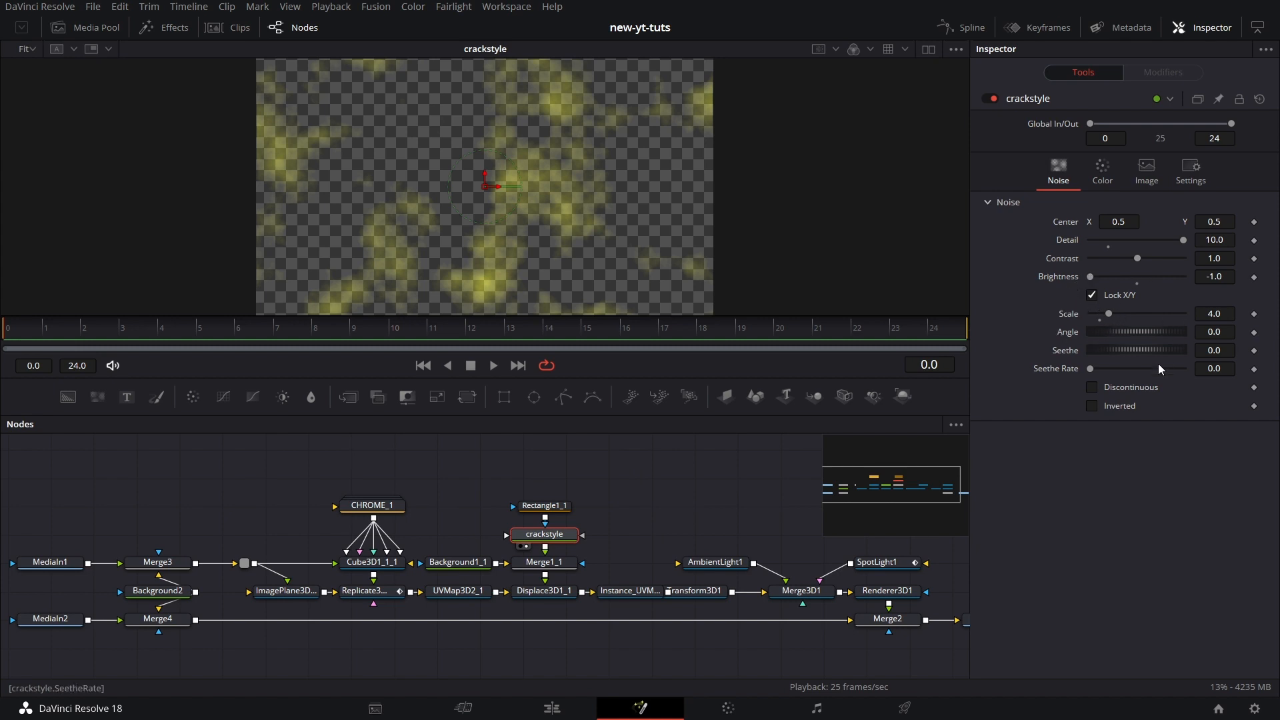
{"action": "left_click", "coordinate": [1102, 172]}
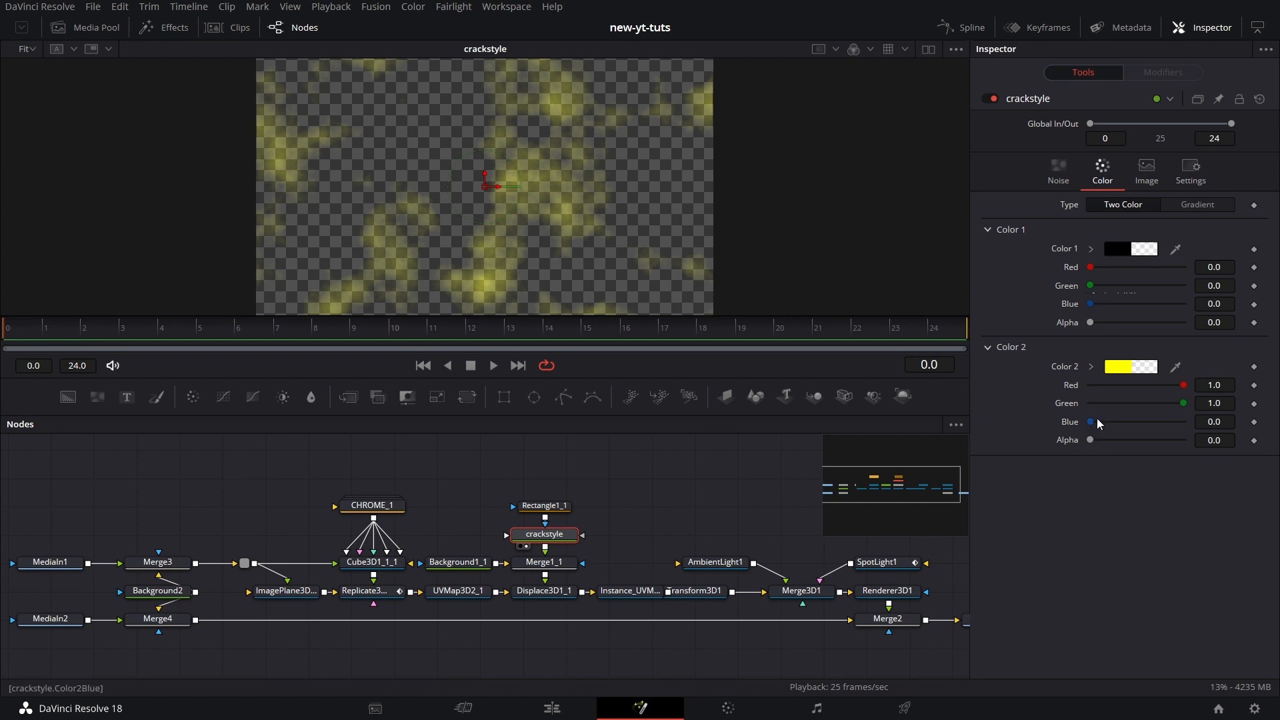
Examine the Rectangle1_1, Merge1_1 and Background1_1 settings, expanding the background color picker, and view the Merge1_1 output.
{"action": "left_click", "coordinate": [564, 508]}
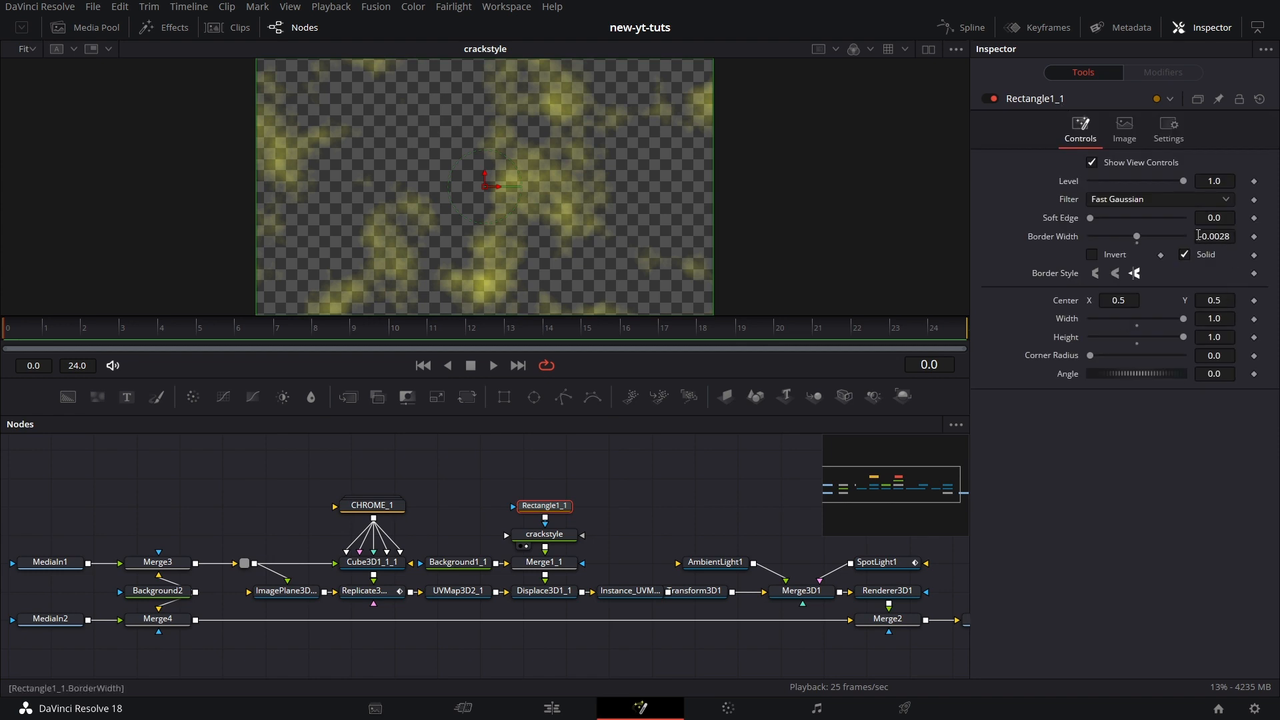
{"action": "left_click", "coordinate": [561, 558]}
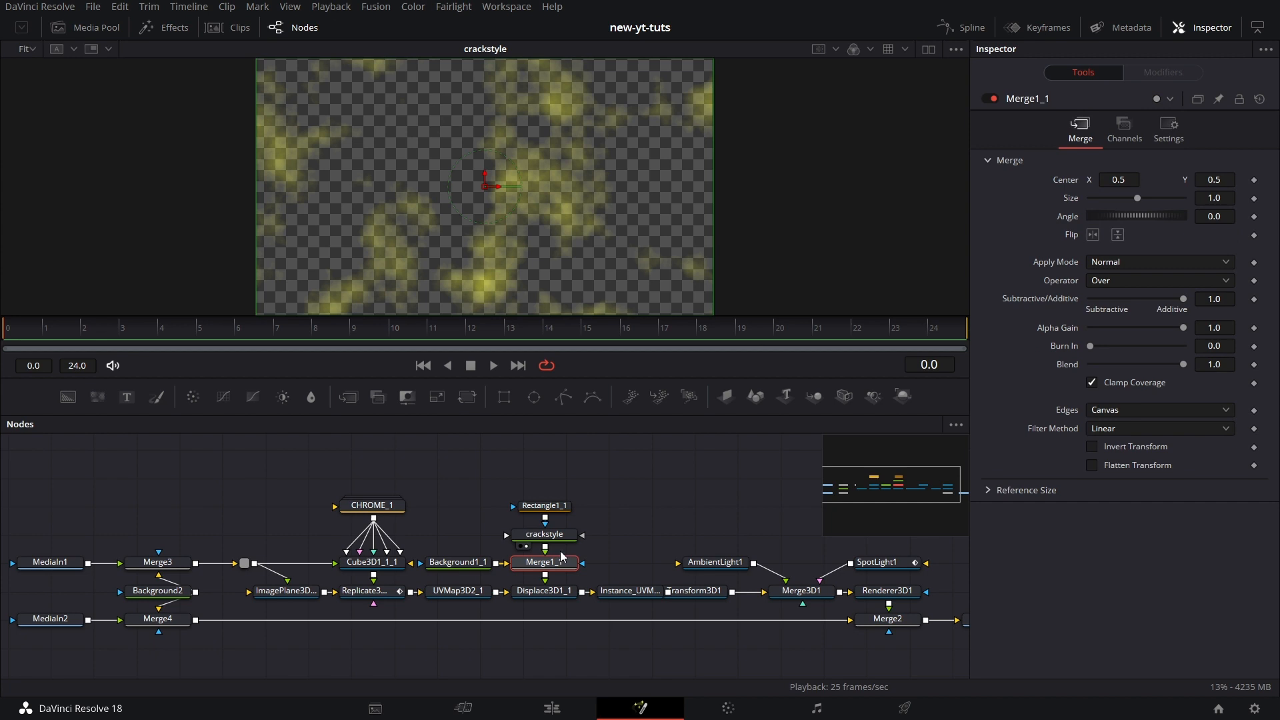
{"action": "left_click", "coordinate": [479, 563]}
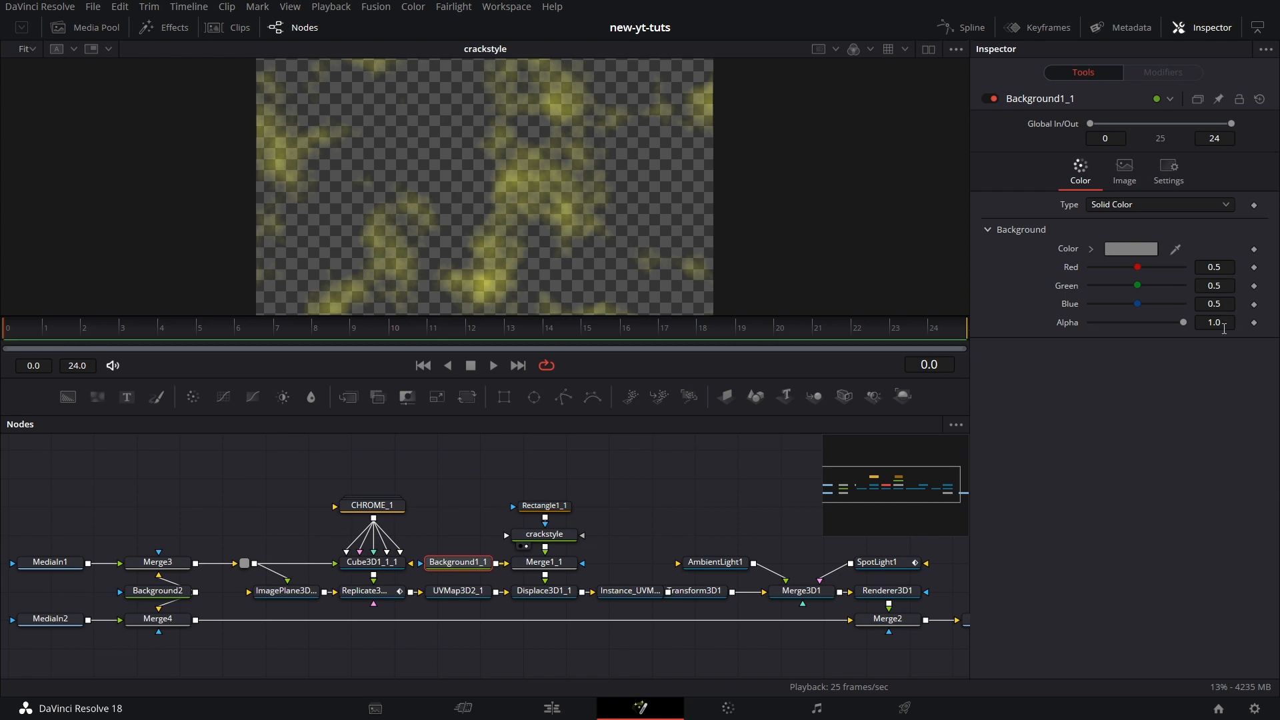
{"action": "left_click", "coordinate": [1091, 249]}
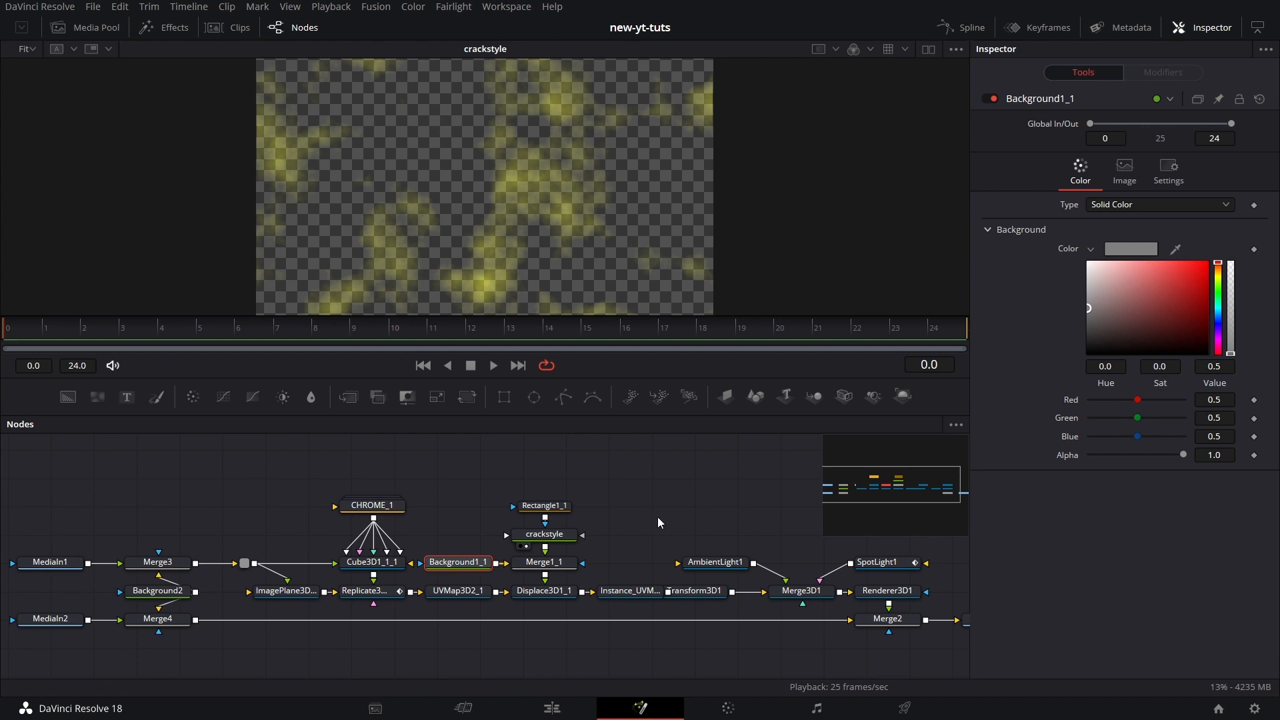
{"action": "left_click_drag", "start_coordinate": [660, 512], "coordinate": [644, 504]}
{"action": "left_click_drag", "start_coordinate": [558, 553], "coordinate": [630, 280]}
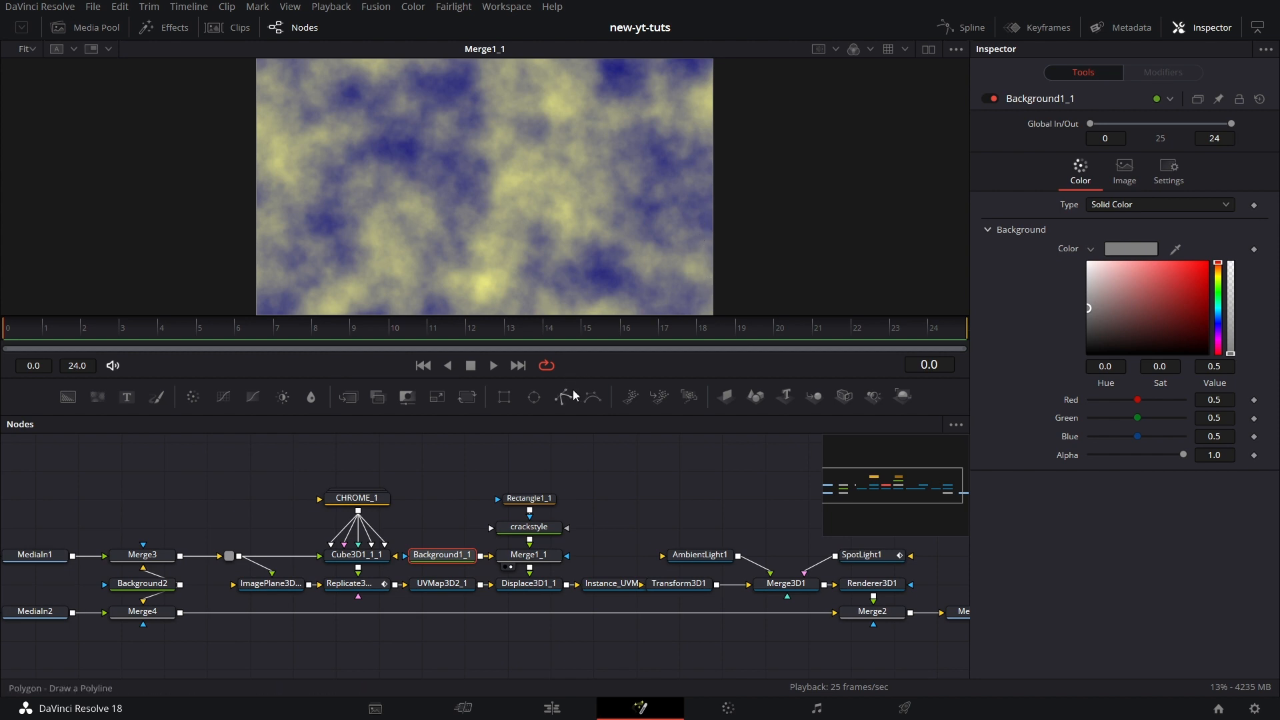
View the Displace3D1_1 and Instance_UVMap3D2_1 outputs in turn and compare their settings.
{"action": "left_click", "coordinate": [545, 588]}
{"action": "key", "text": "1"}
{"action": "left_click_drag", "start_coordinate": [620, 206], "coordinate": [570, 212]}
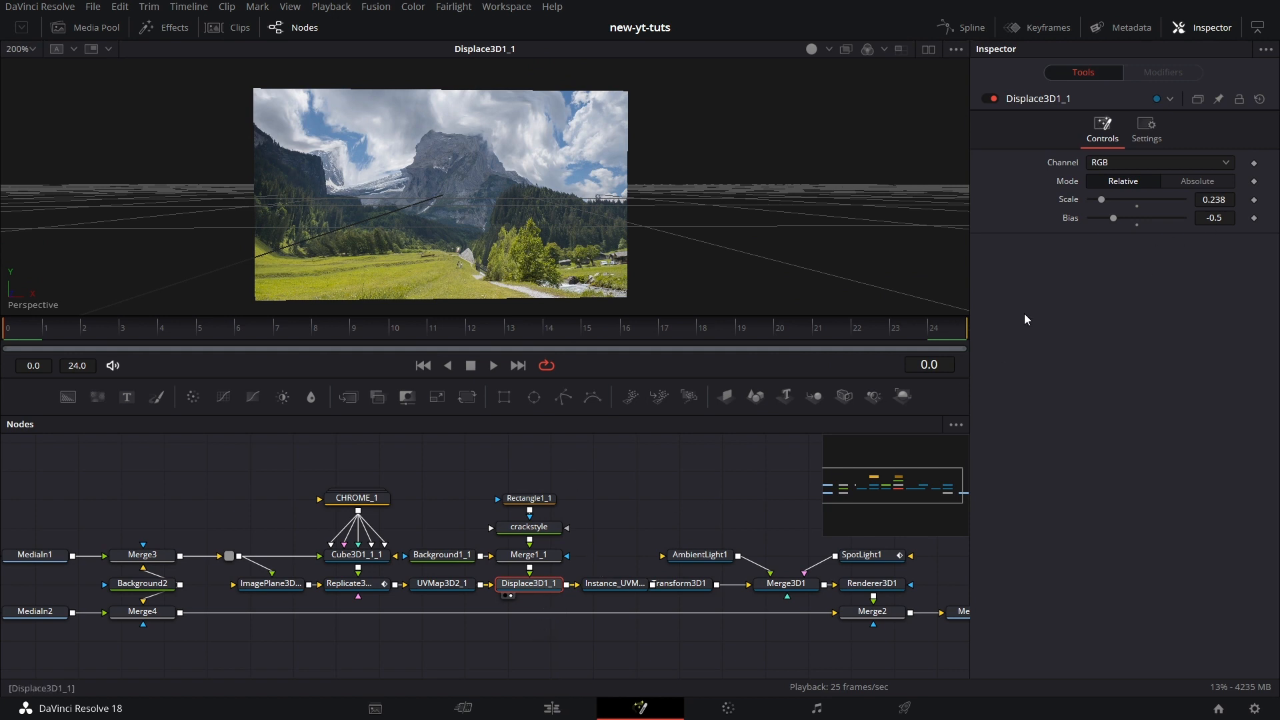
{"action": "left_click", "coordinate": [613, 585]}
{"action": "key", "text": "1"}
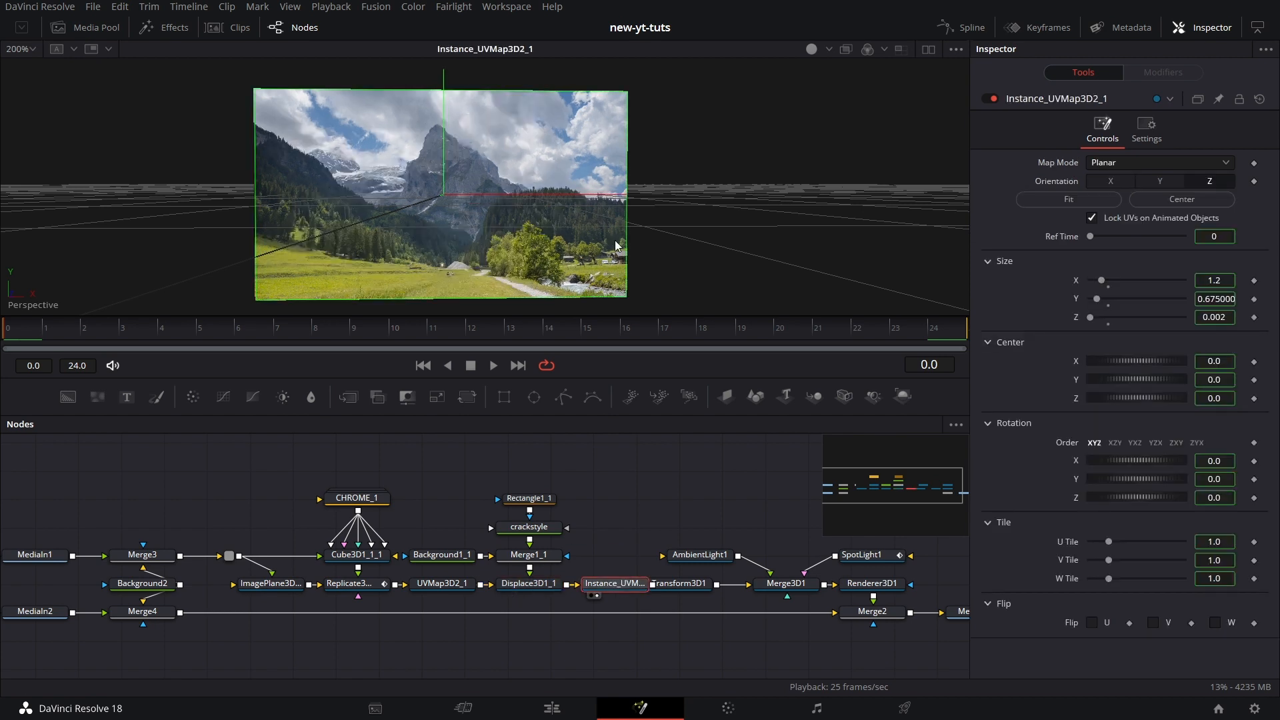
{"action": "left_click_drag", "start_coordinate": [636, 494], "coordinate": [585, 482]}
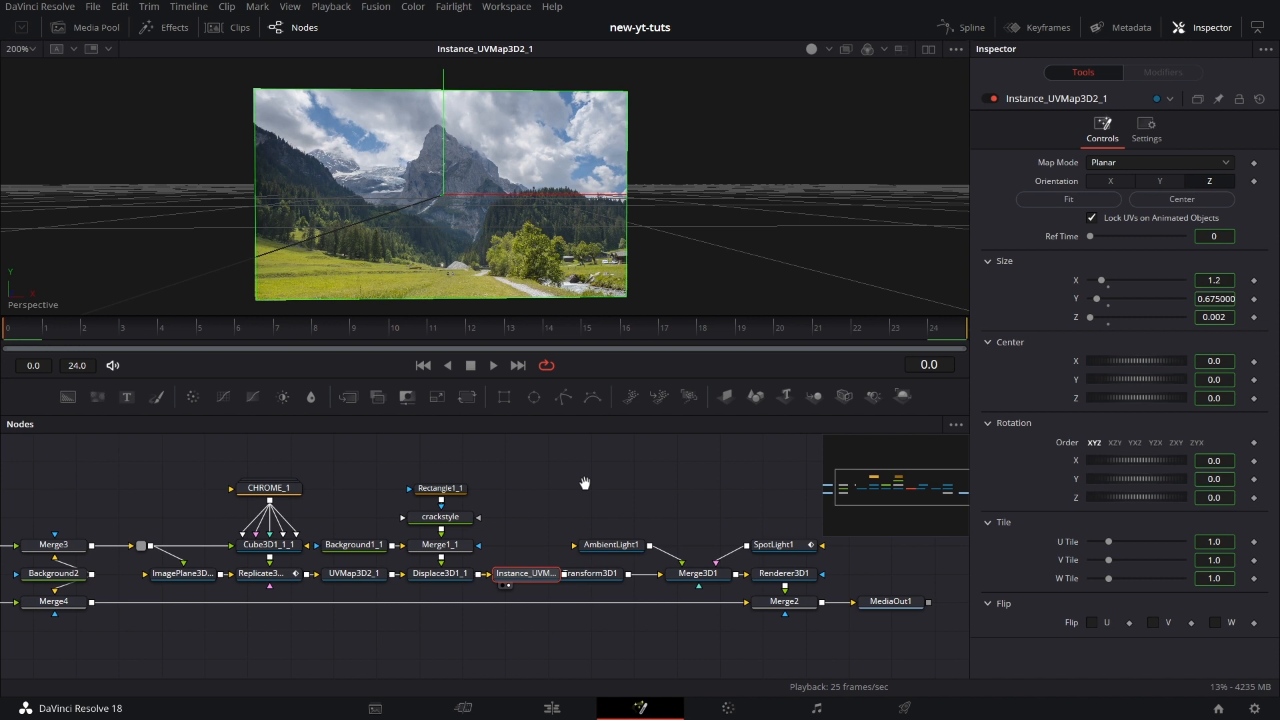
{"action": "left_click", "coordinate": [450, 575]}
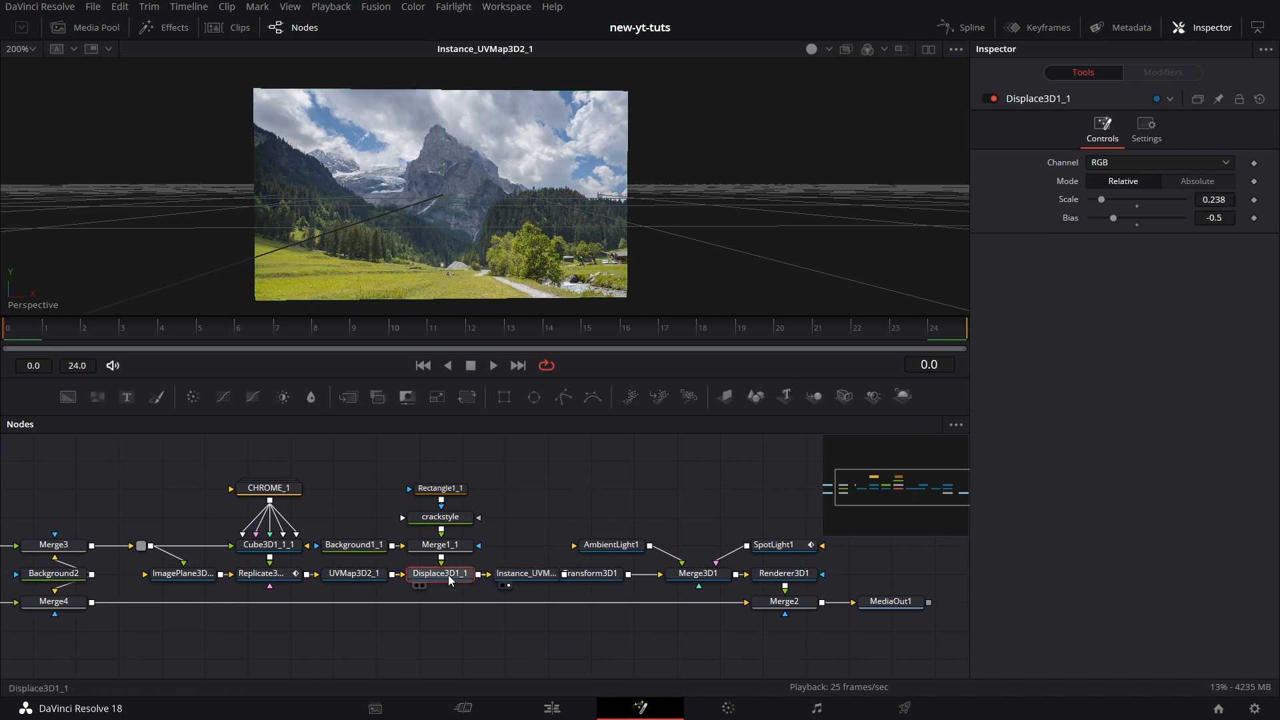
Show Transform3D1 in the viewer and examine its translation settings with the whole image in frame.
{"action": "left_click", "coordinate": [591, 576]}
{"action": "left_click_drag", "start_coordinate": [598, 573], "coordinate": [417, 190]}
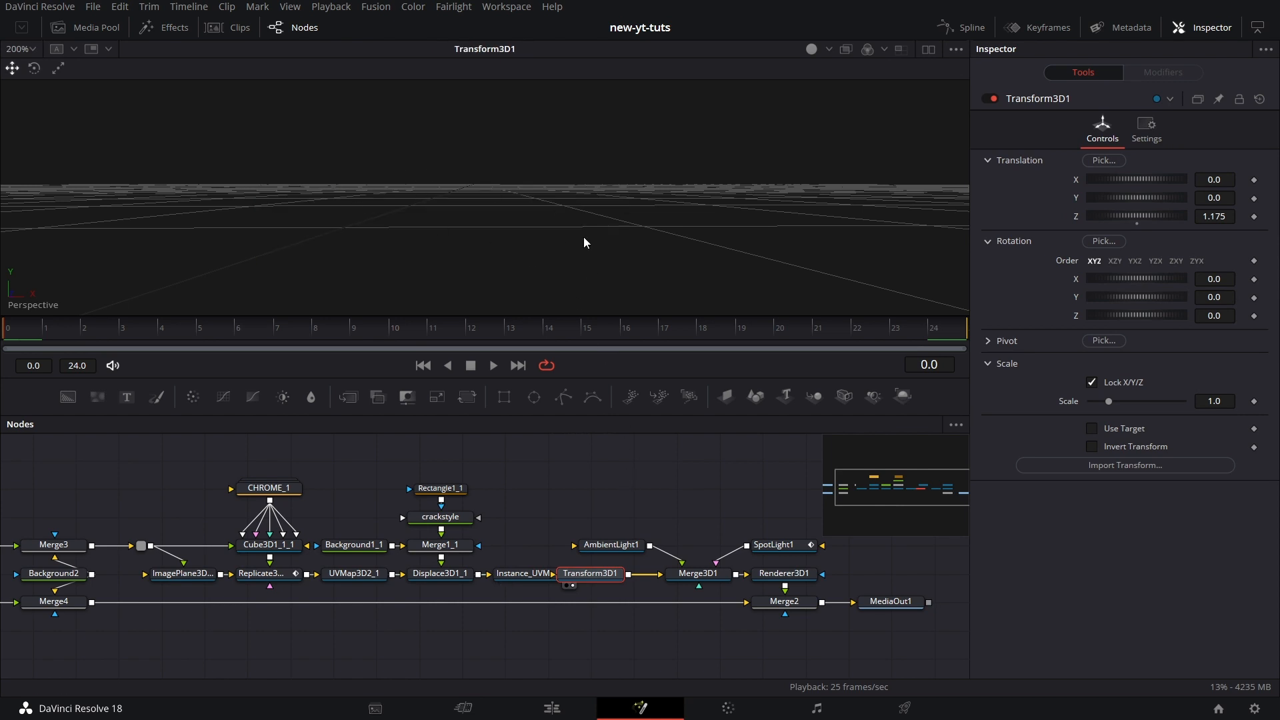
{"action": "scroll", "coordinate": [583, 238], "scroll_direction": "down", "scroll_amount": 5}
{"action": "scroll", "coordinate": [583, 240], "scroll_direction": "up", "scroll_amount": 3}
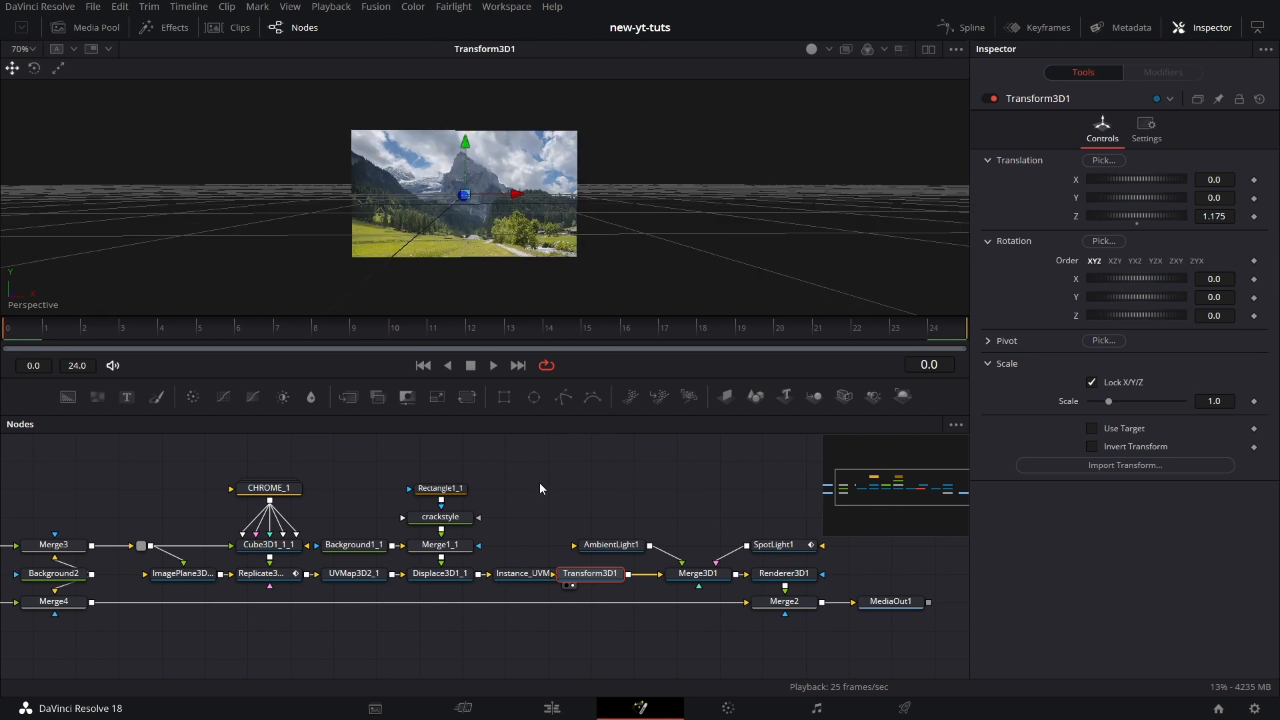
{"action": "left_click_drag", "start_coordinate": [789, 581], "coordinate": [660, 582]}
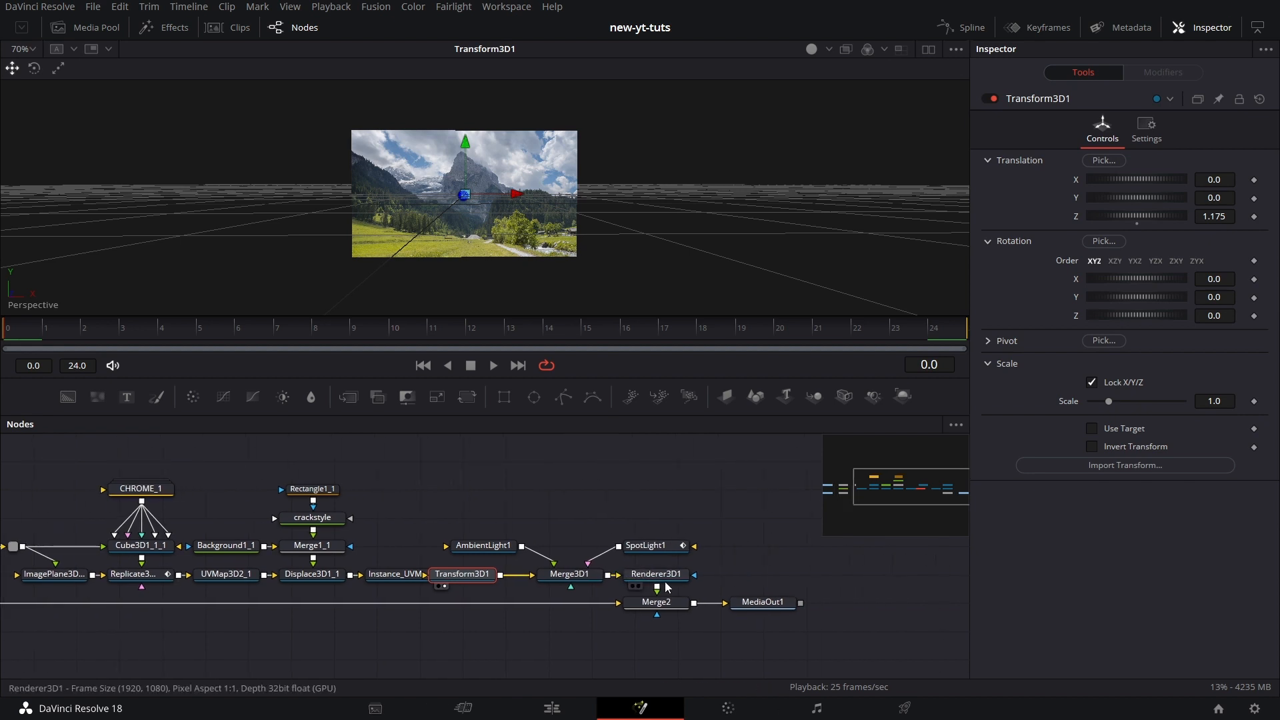
Examine the AmbientLight1 and SpotLight1 settings and scrub to frame 24 to follow the spotlight's animated intensity.
{"action": "left_click", "coordinate": [485, 545]}
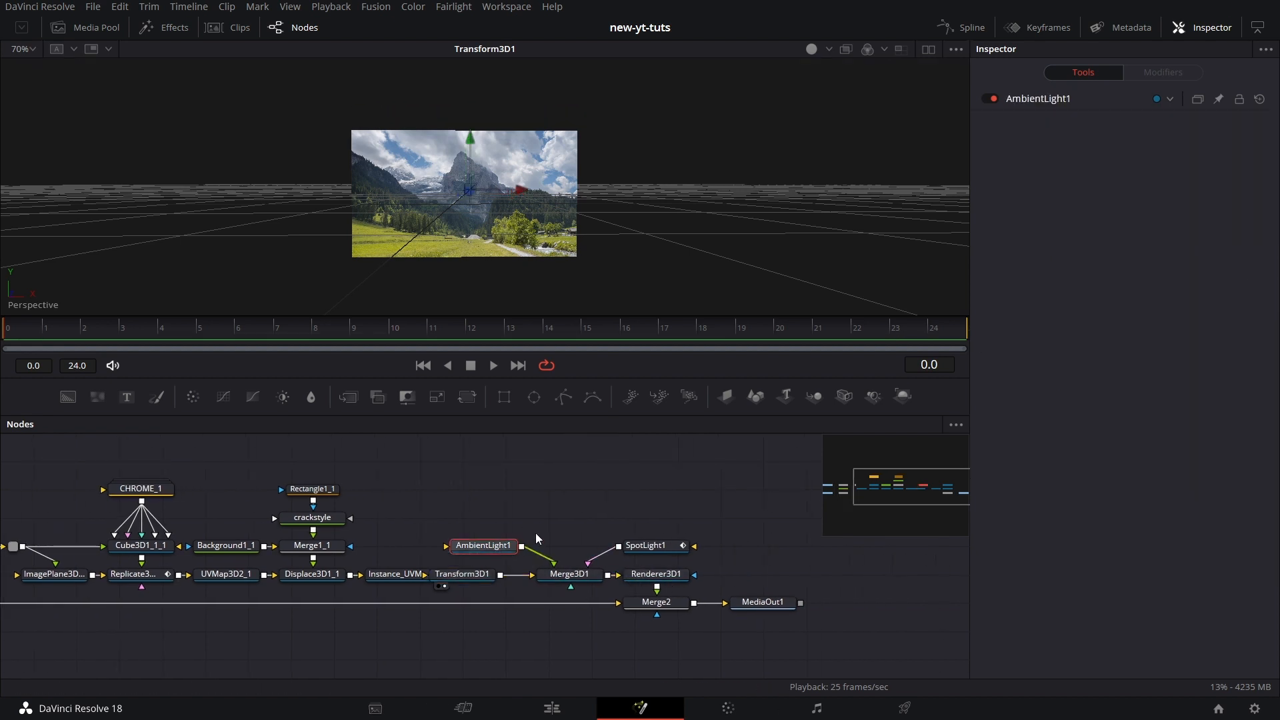
{"action": "left_click", "coordinate": [1038, 97]}
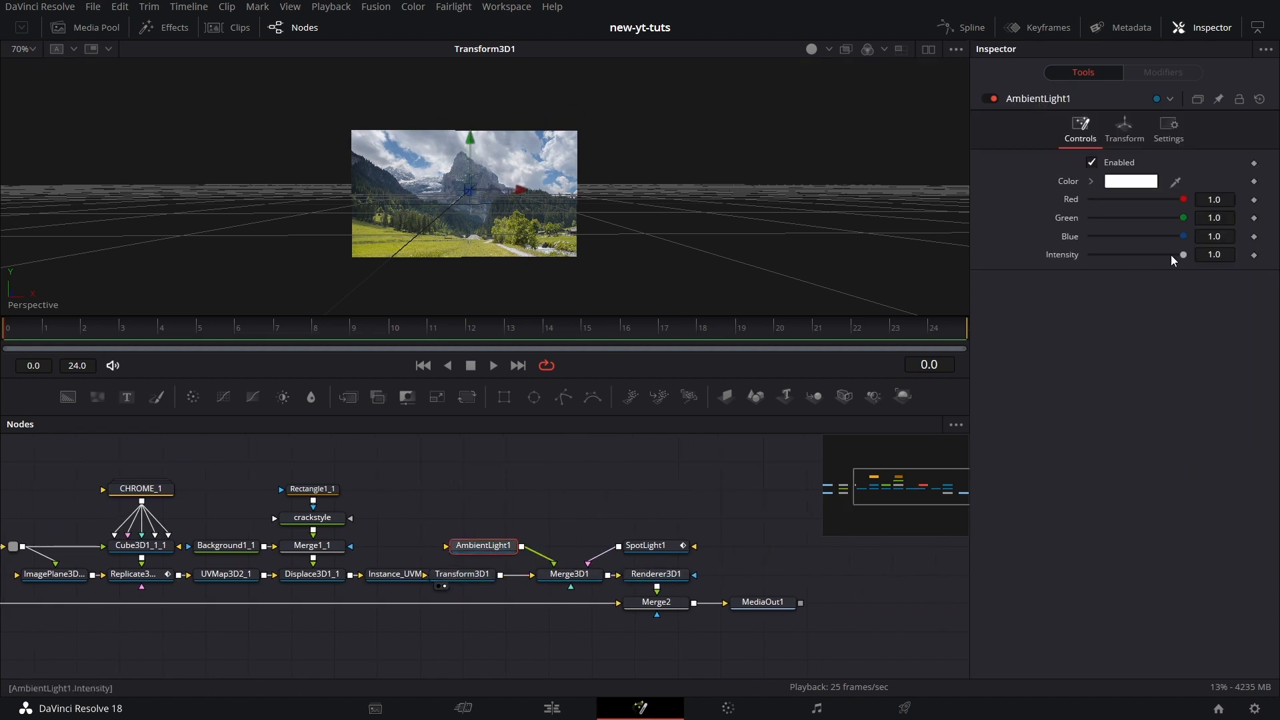
{"action": "left_click", "coordinate": [663, 550]}
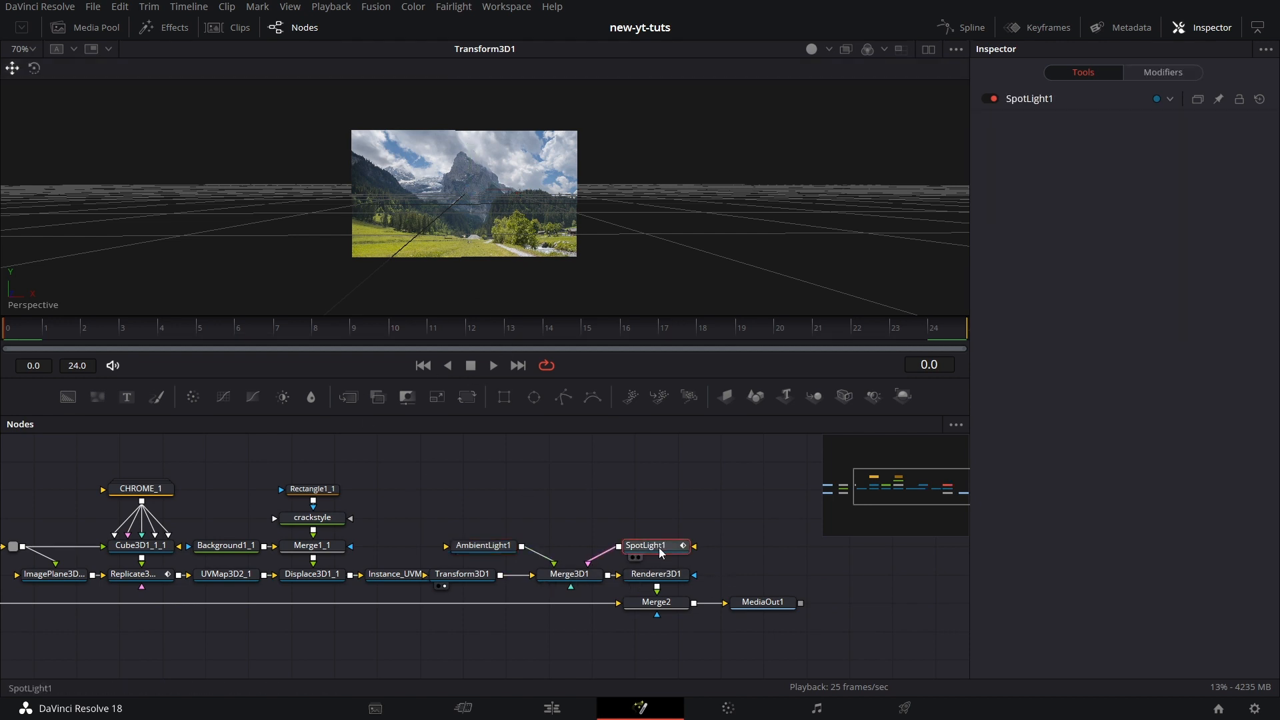
{"action": "left_click", "coordinate": [1014, 100]}
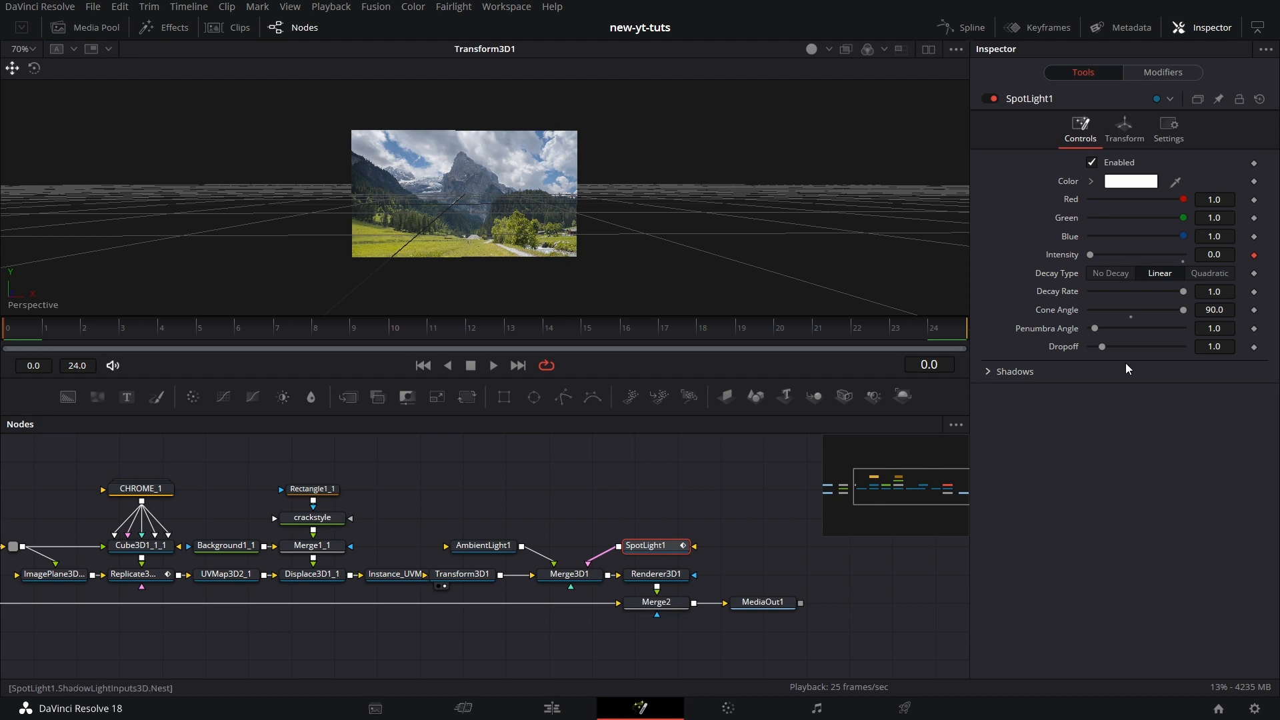
{"action": "left_click", "coordinate": [78, 330]}
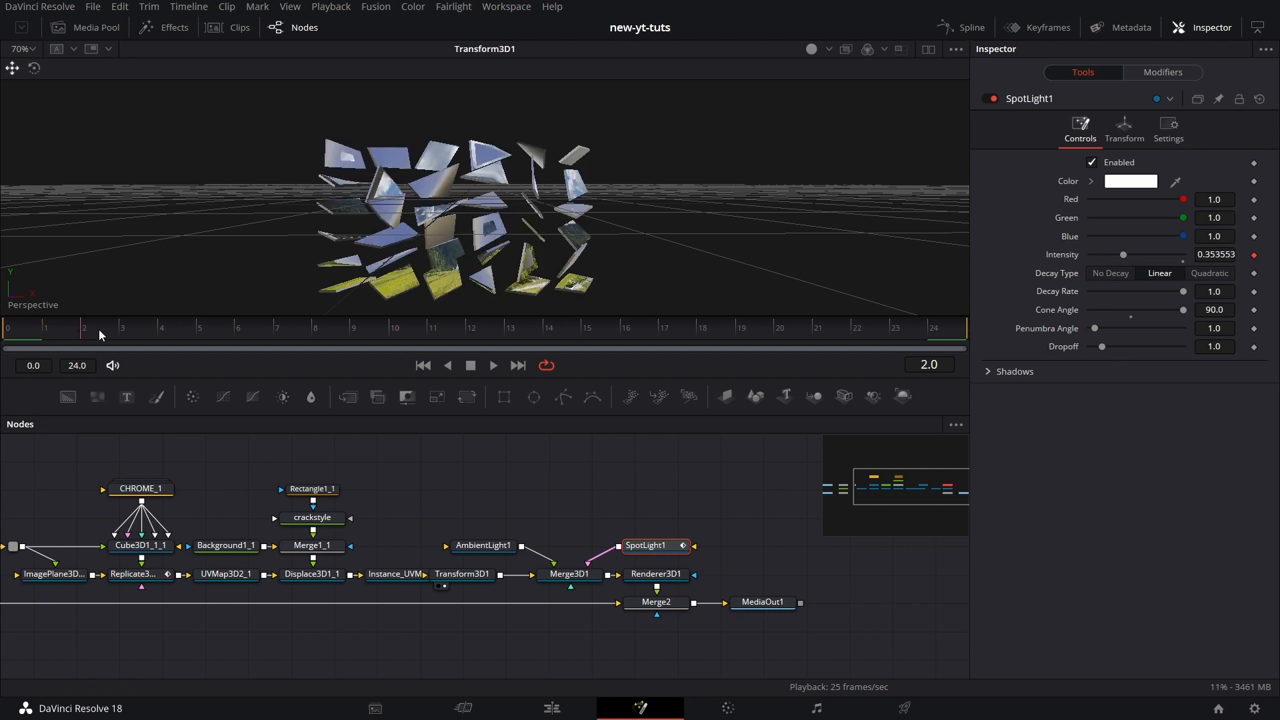
{"action": "left_click_drag", "start_coordinate": [122, 334], "coordinate": [609, 359]}
{"action": "left_click_drag", "start_coordinate": [730, 337], "coordinate": [853, 334]}
Show Renderer3D1 in the viewer and inspect the rendered shards at frame 1.
{"action": "left_click_drag", "start_coordinate": [651, 605], "coordinate": [682, 582]}
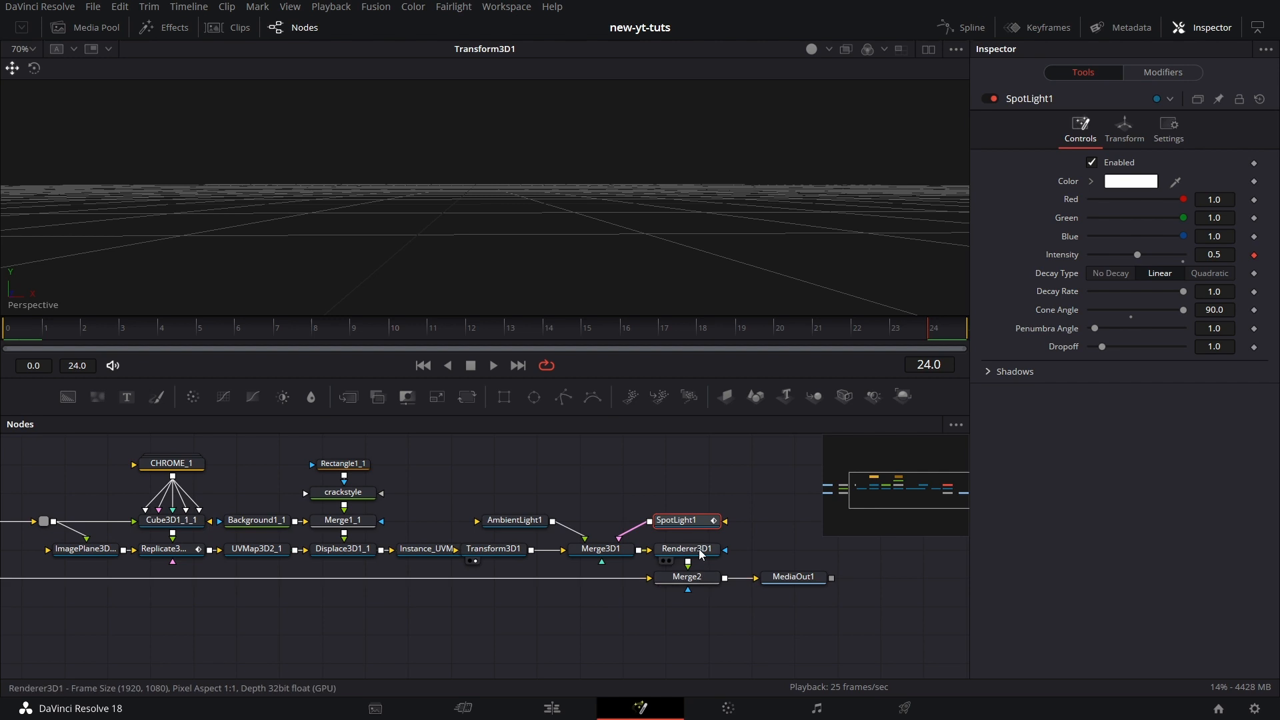
{"action": "left_click_drag", "start_coordinate": [607, 616], "coordinate": [692, 613]}
{"action": "left_click", "coordinate": [751, 559]}
{"action": "left_click_drag", "start_coordinate": [148, 329], "coordinate": [57, 346]}
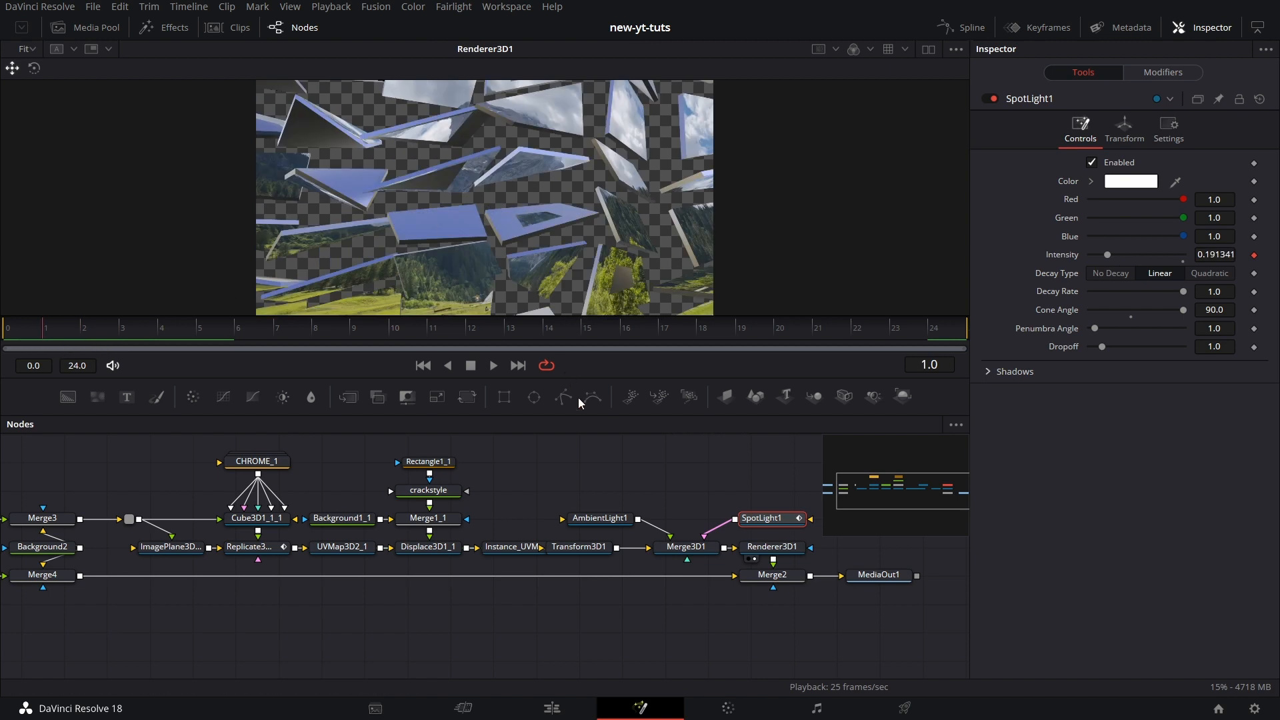
Add an ImagePlane3D node above CHROME_1 and connect the router after Merge3 to its input.
{"action": "left_click_drag", "start_coordinate": [533, 468], "coordinate": [733, 538]}
{"action": "left_click_drag", "start_coordinate": [726, 398], "coordinate": [435, 503]}
{"action": "left_click_drag", "start_coordinate": [338, 589], "coordinate": [398, 503]}
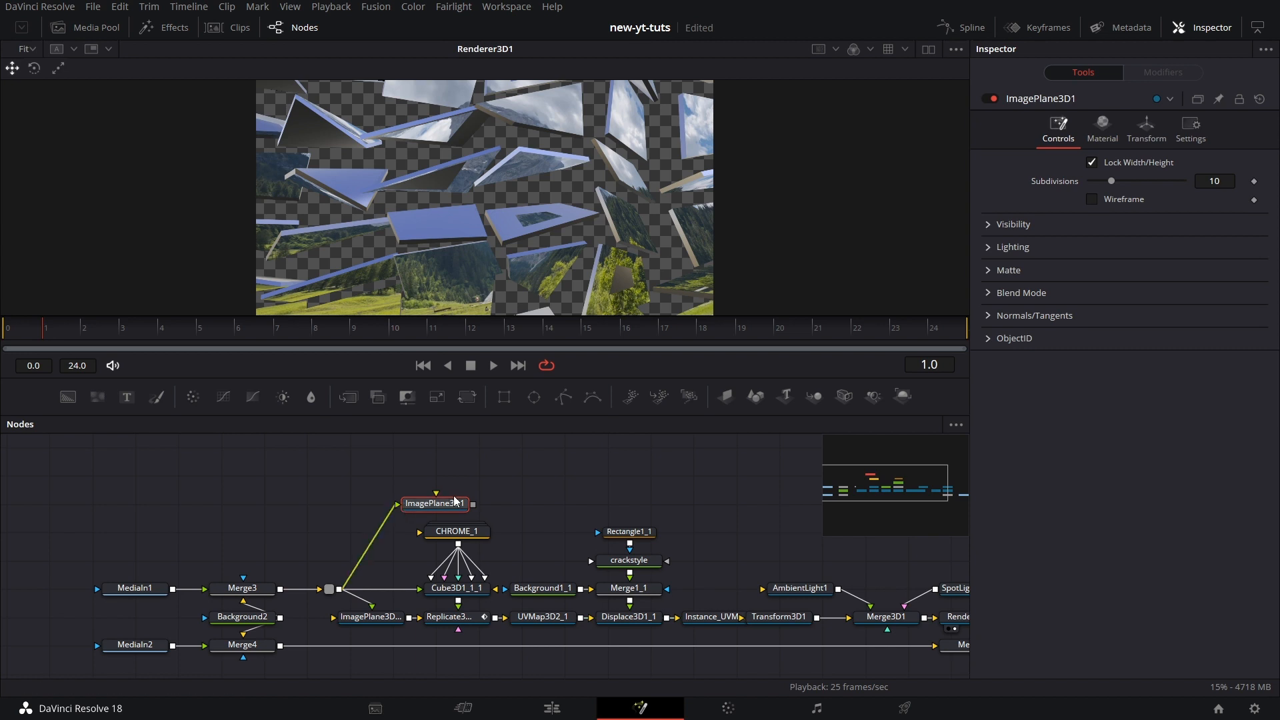
Reduce ImagePlane3D1's subdivisions to the minimum and set its scale to 0.2.
{"action": "left_click_drag", "start_coordinate": [1111, 181], "coordinate": [1032, 185]}
{"action": "left_click", "coordinate": [1148, 128]}
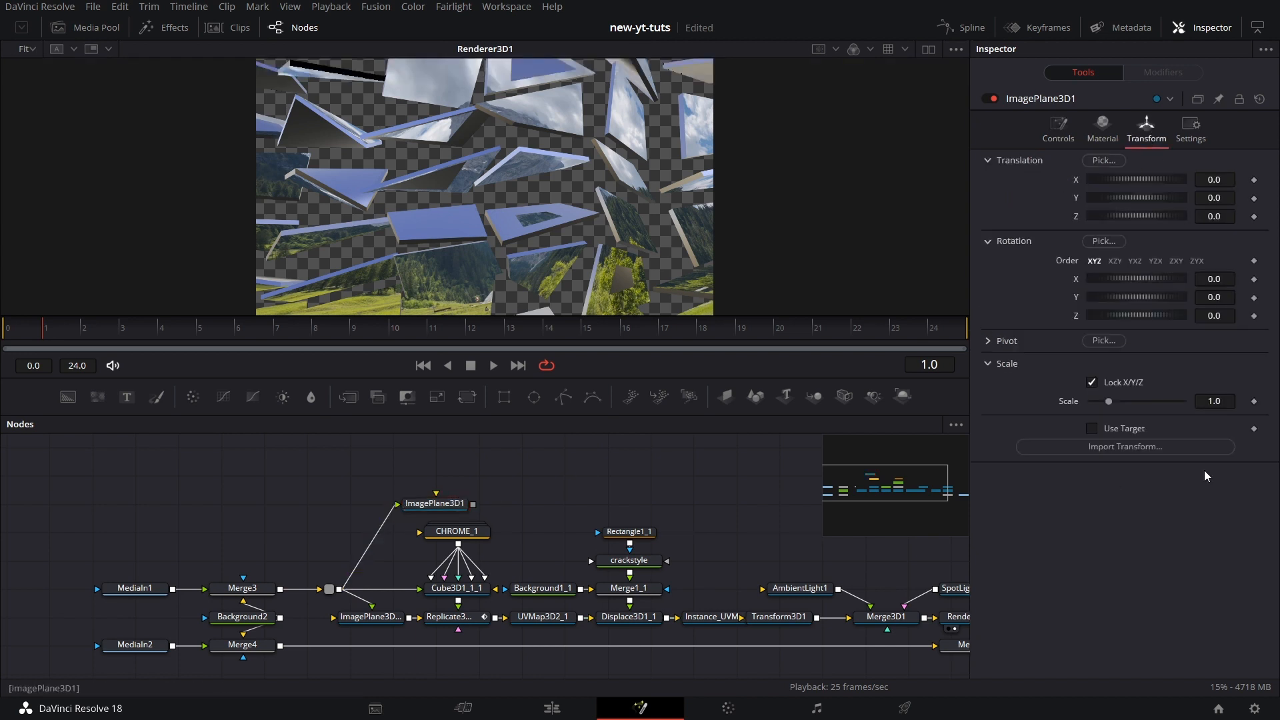
{"action": "left_click", "coordinate": [1227, 402]}
{"action": "type", "text": "/5"}
{"action": "key", "text": "Return"}
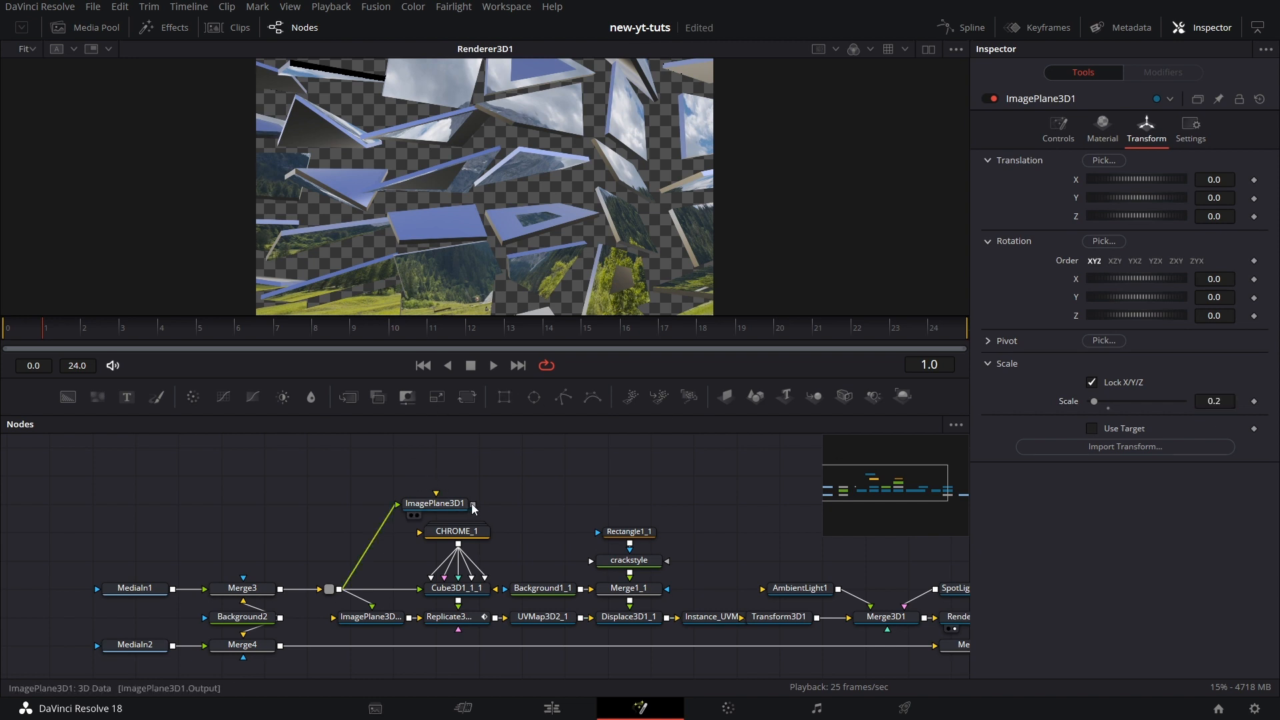
Connect ImagePlane3D1 to the Replicate3D input in place of the cube and play the transition.
{"action": "left_click_drag", "start_coordinate": [474, 504], "coordinate": [459, 609]}
{"action": "mouse_move", "coordinate": [460, 608]}
{"action": "left_mouse_down"}
{"action": "mouse_move", "coordinate": [493, 609]}
{"action": "mouse_move", "coordinate": [459, 608]}
{"action": "left_mouse_up"}
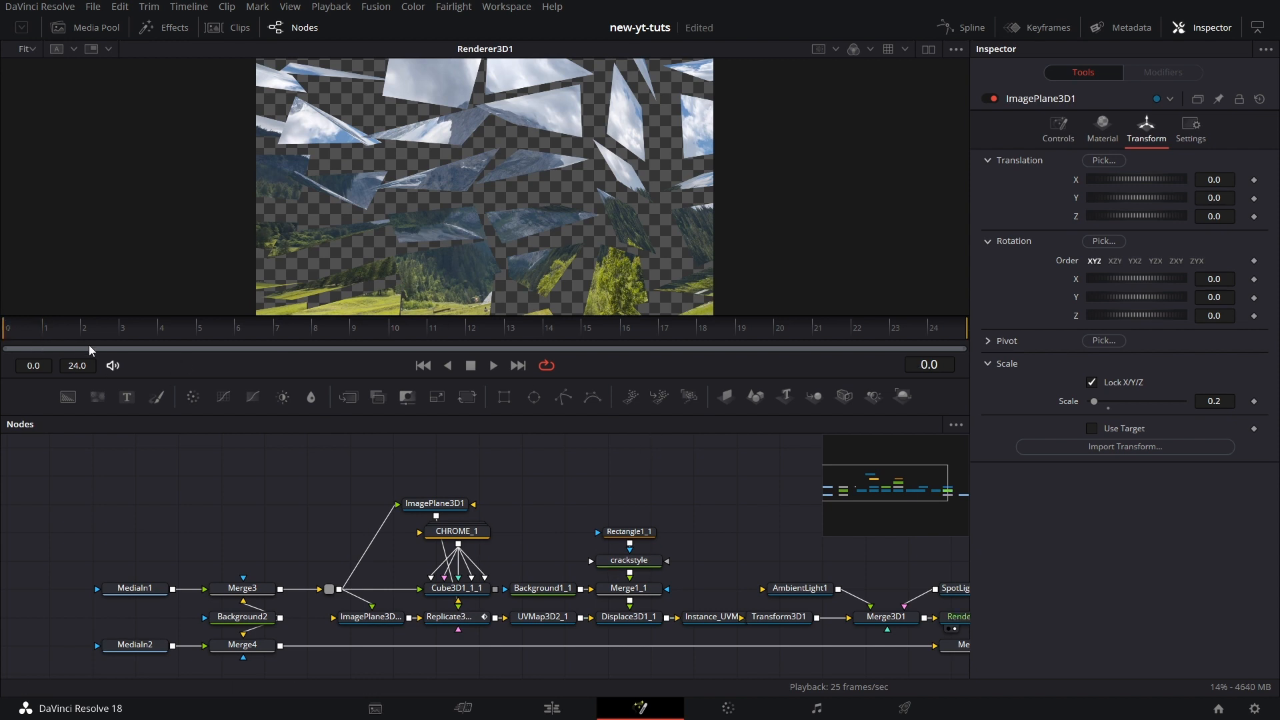
{"action": "left_click", "coordinate": [493, 365]}
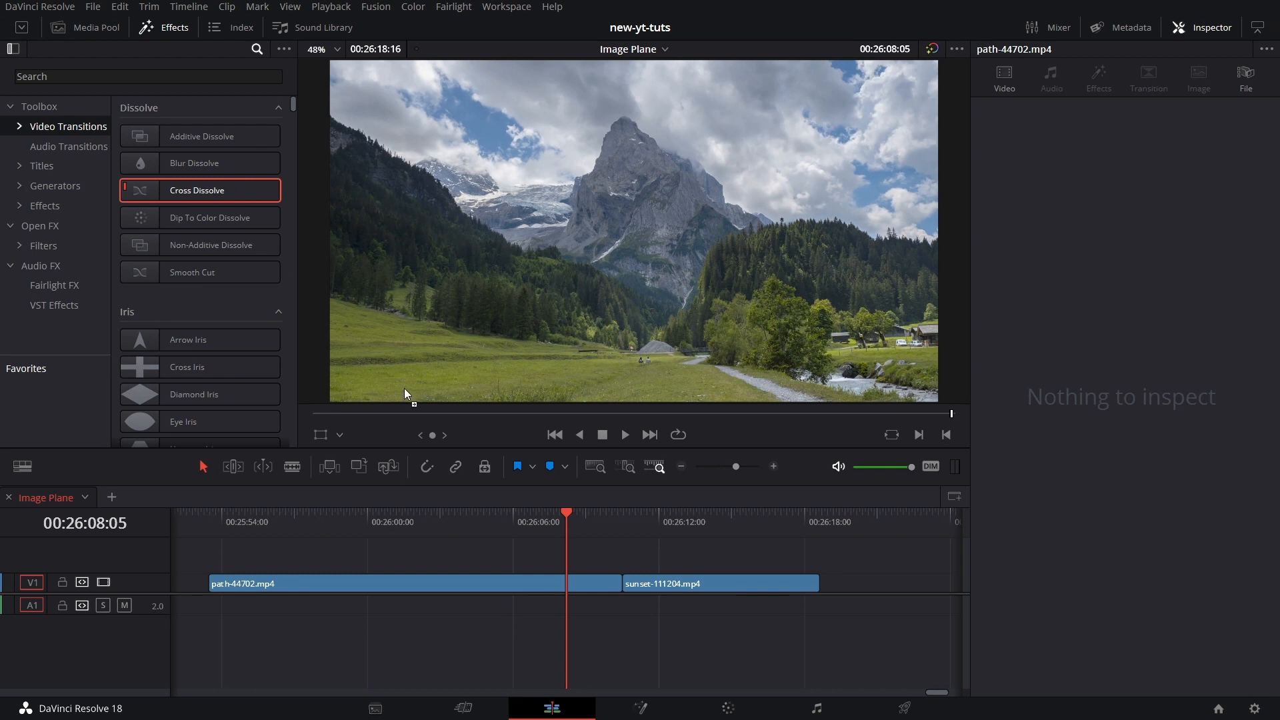
Add a Cross Dissolve between the path-44702 and sunset-111204 clips and convert it to a Fusion Cross Dissolve.
{"action": "left_click", "coordinate": [613, 578]}
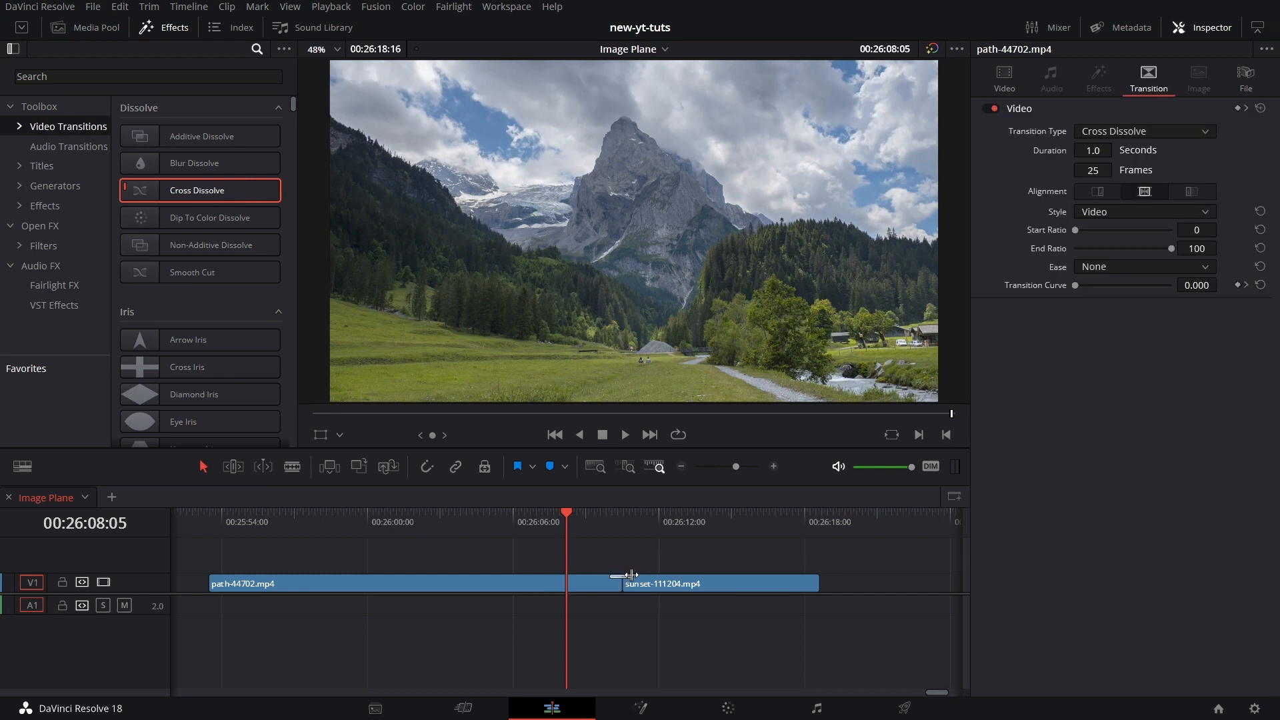
{"action": "right_click", "coordinate": [616, 577]}
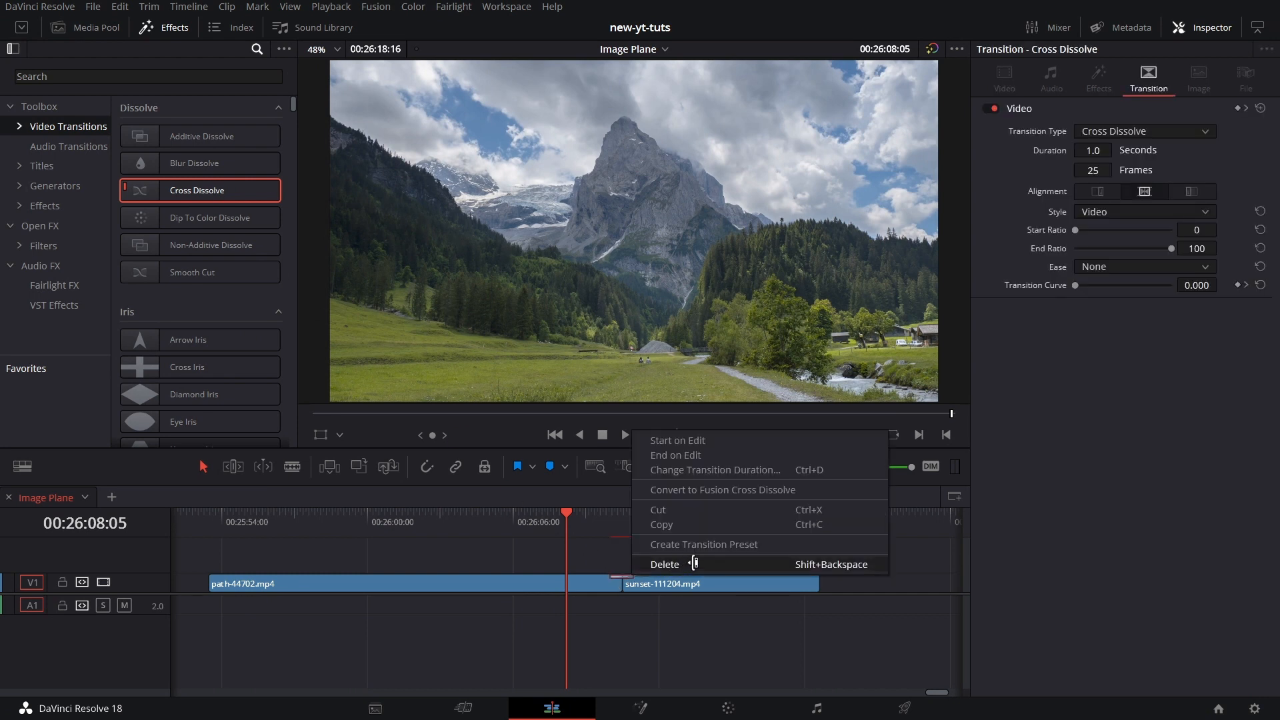
{"action": "left_click", "coordinate": [743, 491]}
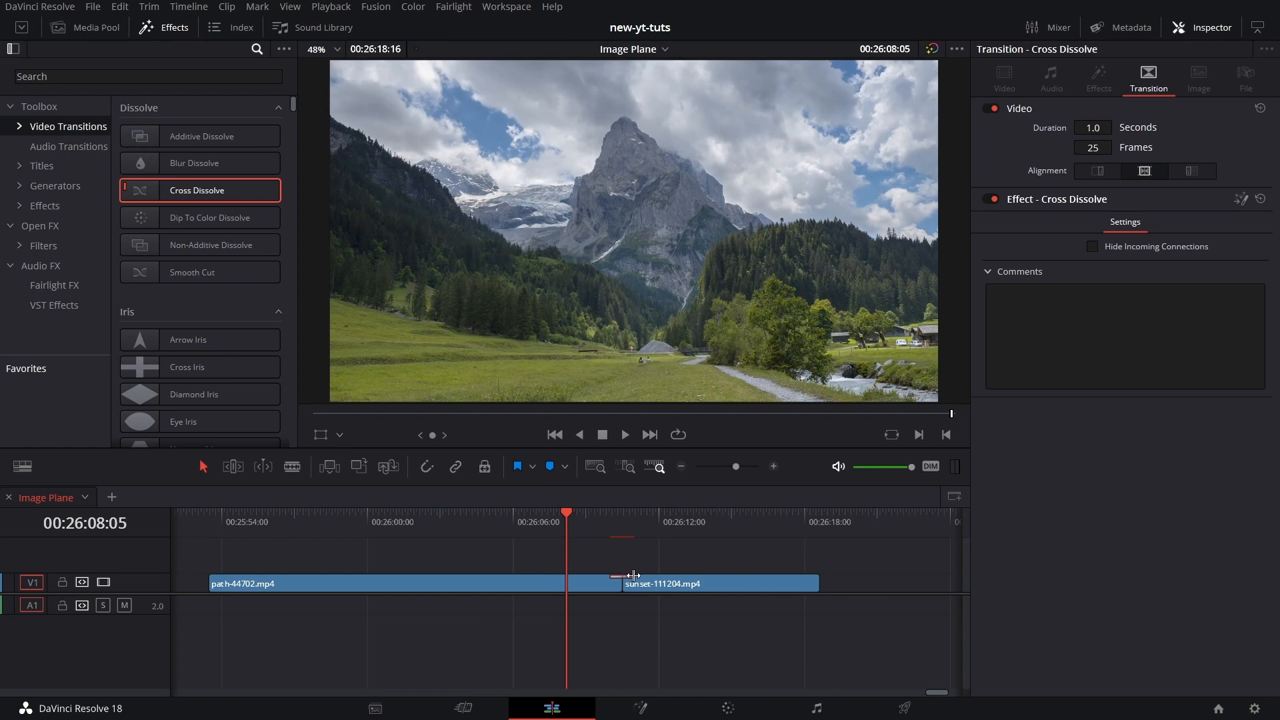
Open the converted dissolve between the two timeline clips for editing in Fusion.
{"action": "right_click", "coordinate": [633, 575]}
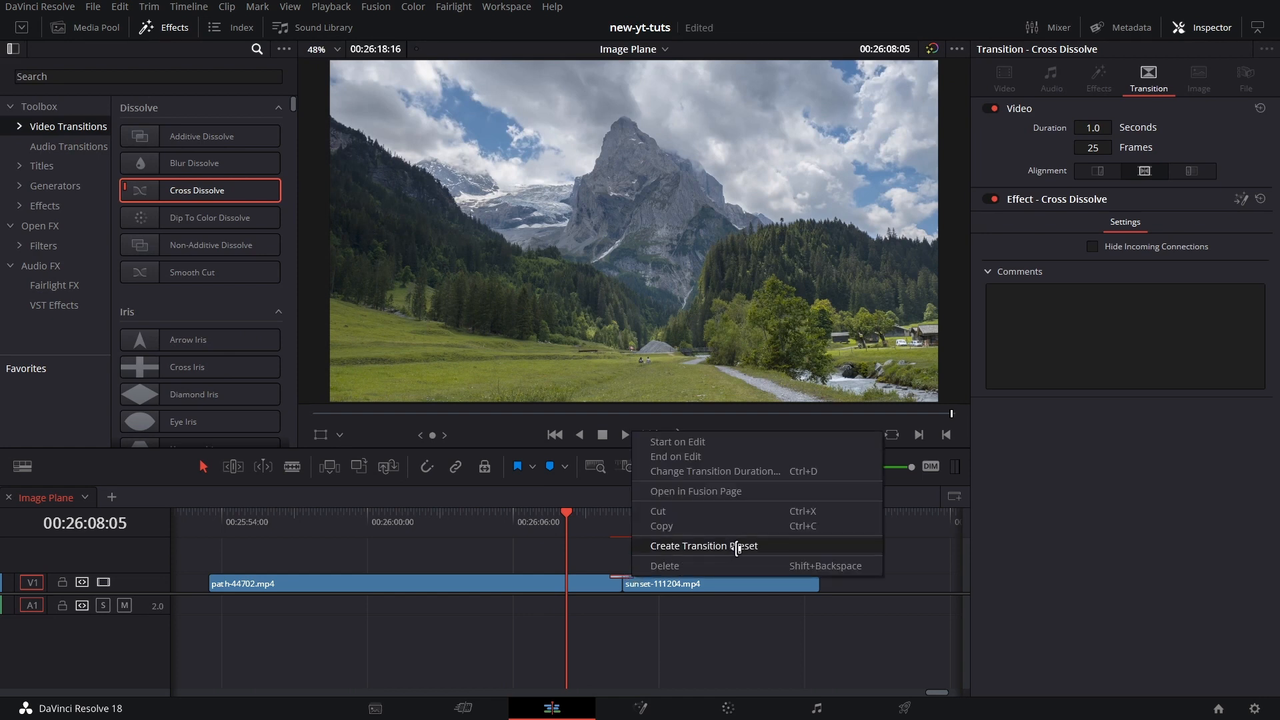
{"action": "left_click", "coordinate": [748, 513]}
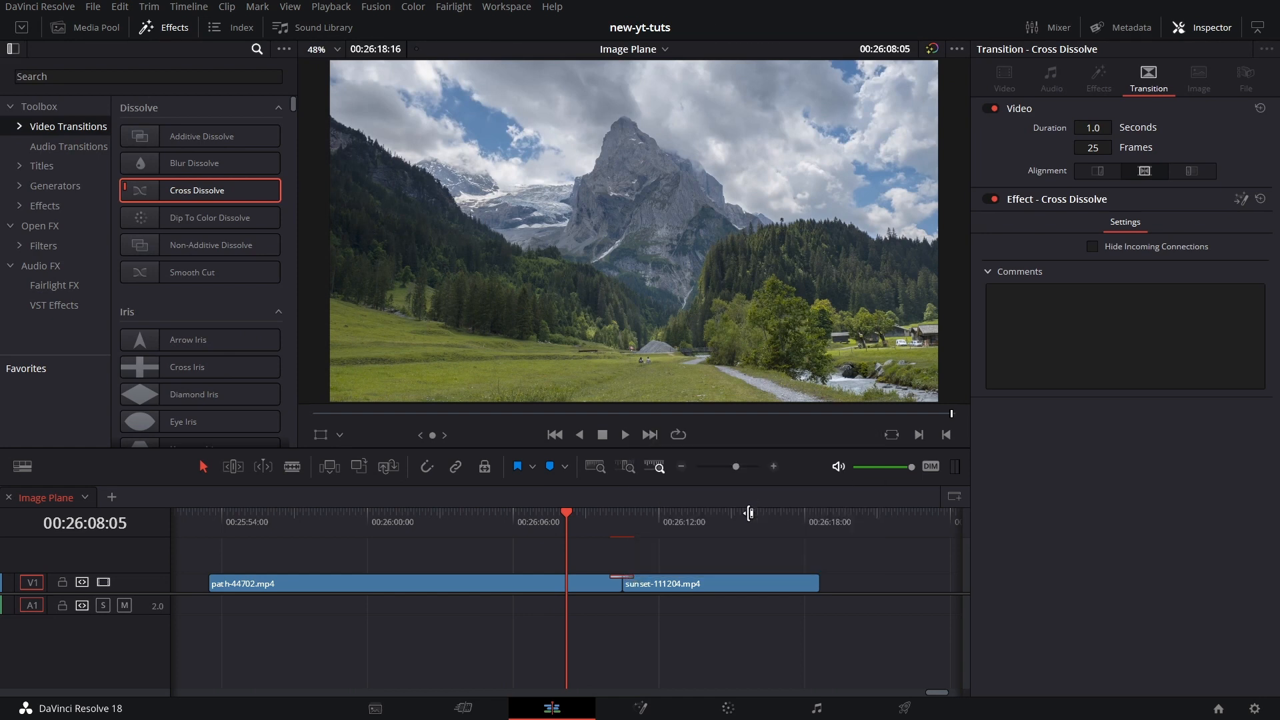
{"action": "right_click", "coordinate": [630, 576]}
{"action": "left_click", "coordinate": [700, 490]}
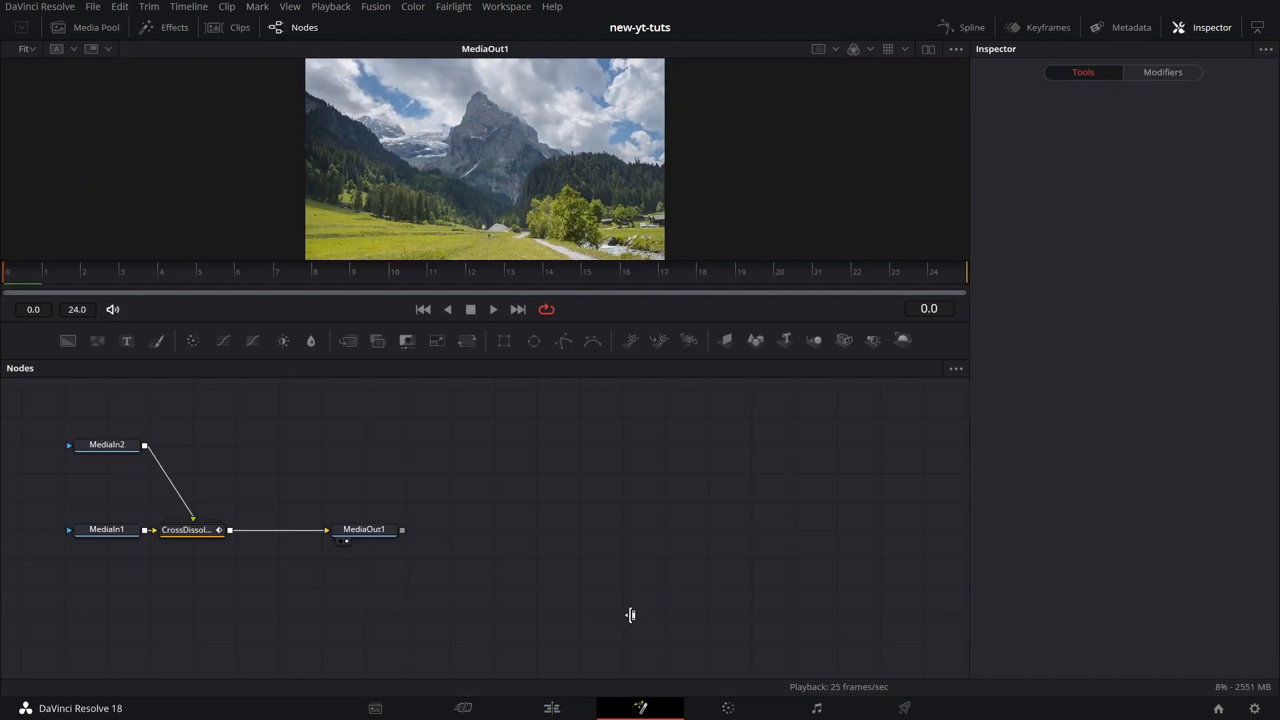
Move MediaOut1 away from the inputs, then delete the CrossDissolve node and the direct link from MediaIn1 to MediaOut1.
{"action": "left_click_drag", "start_coordinate": [338, 529], "coordinate": [852, 534]}
{"action": "left_click", "coordinate": [200, 532]}
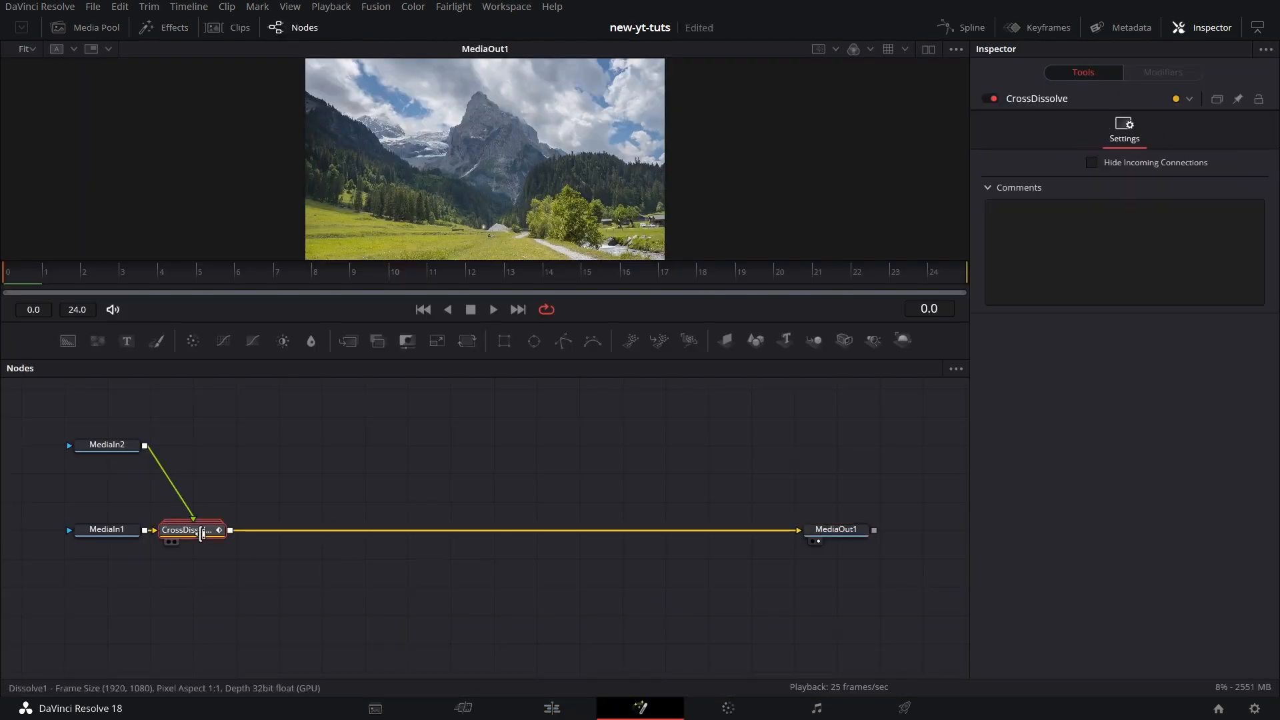
{"action": "key", "text": "Delete"}
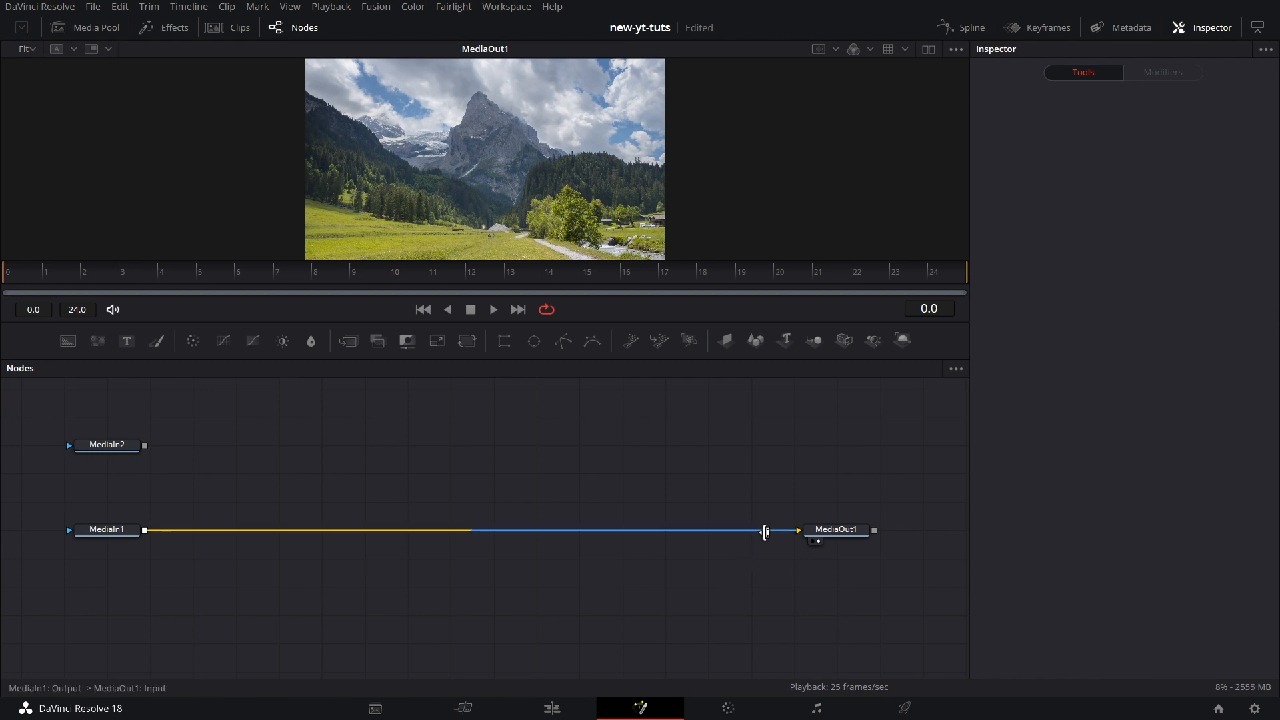
{"action": "left_click", "coordinate": [764, 531]}
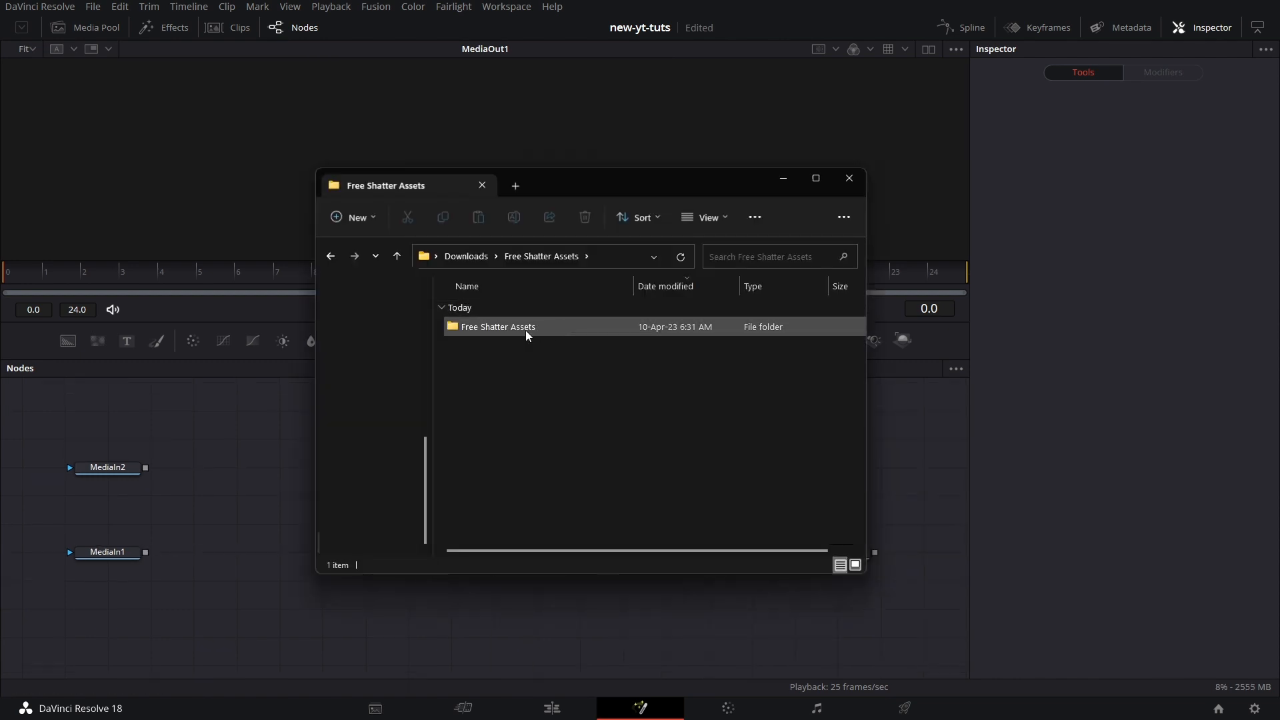
Import Shatter Transition.setting from the Free Shatter Assets folder into the node graph.
{"action": "double_click", "coordinate": [525, 330]}
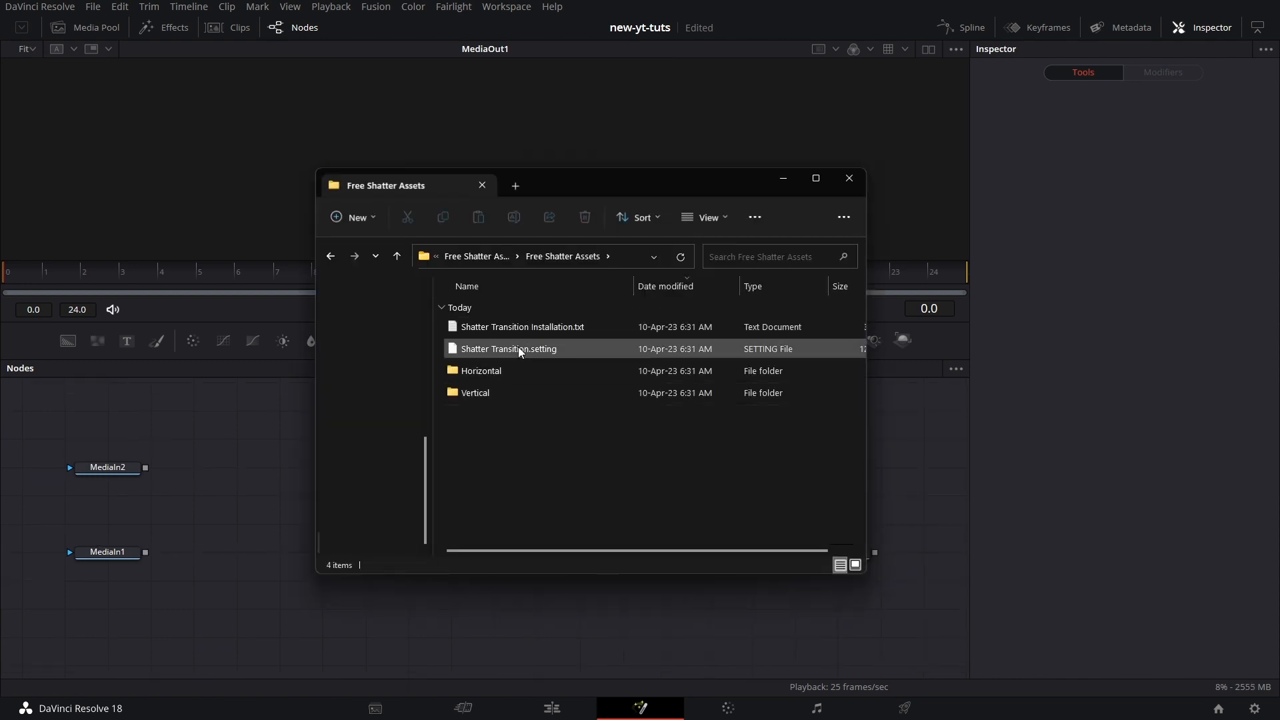
{"action": "left_click", "coordinate": [464, 350]}
{"action": "left_click_drag", "start_coordinate": [464, 351], "coordinate": [558, 491]}
{"action": "left_click", "coordinate": [784, 179]}
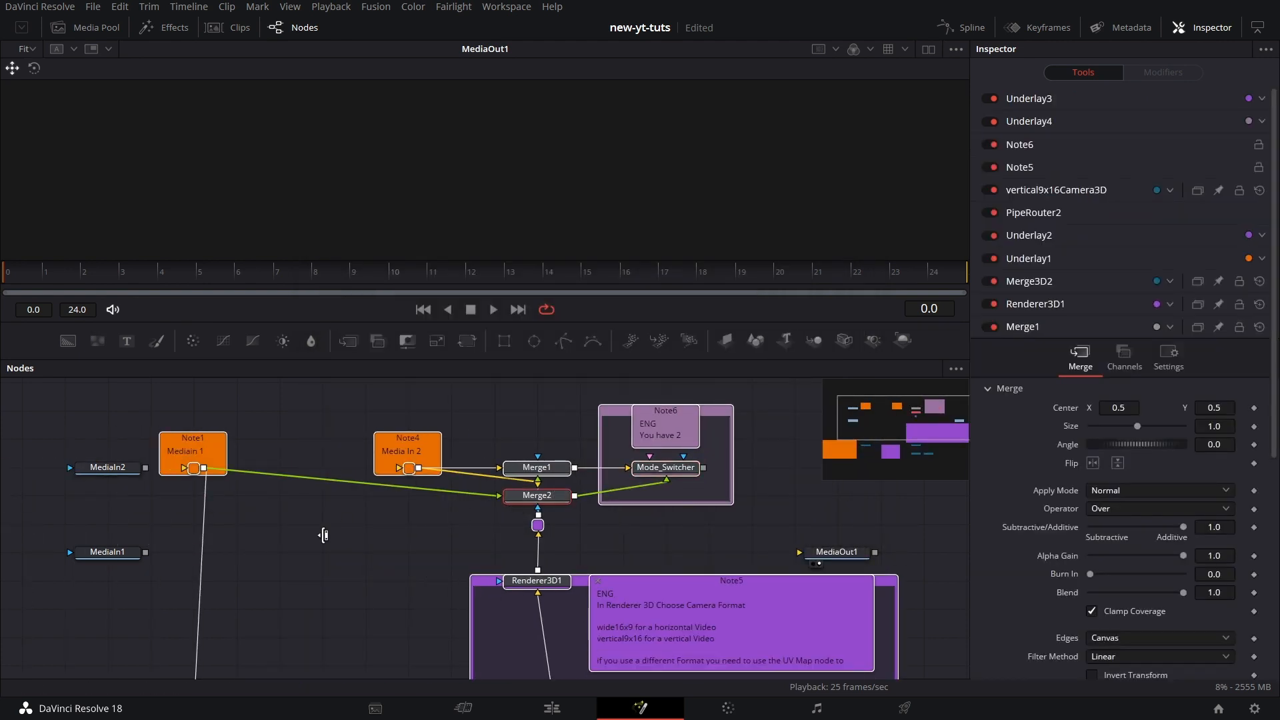
{"action": "left_click_drag", "start_coordinate": [419, 564], "coordinate": [380, 575]}
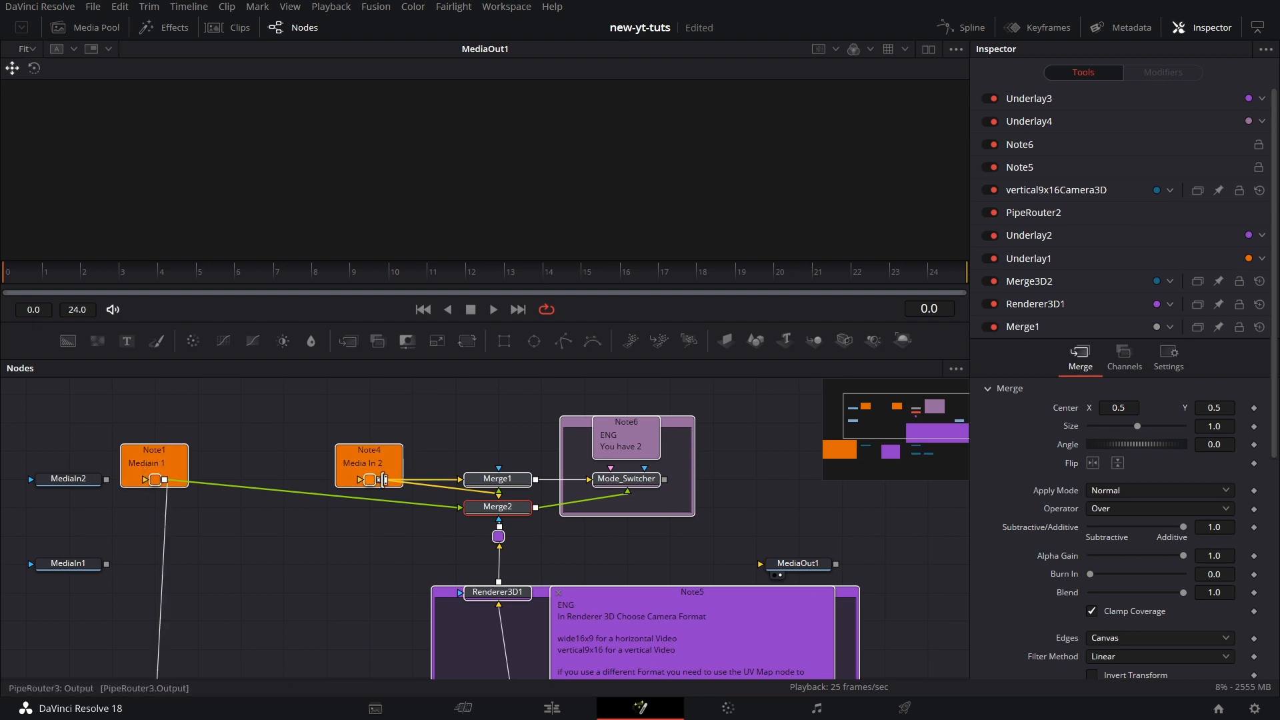
Connect MediaIn1 to the router in the MediaIn 1 note and MediaIn2 to the router in the Media In 2 note.
{"action": "left_click_drag", "start_coordinate": [73, 563], "coordinate": [20, 435]}
{"action": "left_click_drag", "start_coordinate": [68, 478], "coordinate": [282, 422]}
{"action": "left_click_drag", "start_coordinate": [63, 451], "coordinate": [147, 480]}
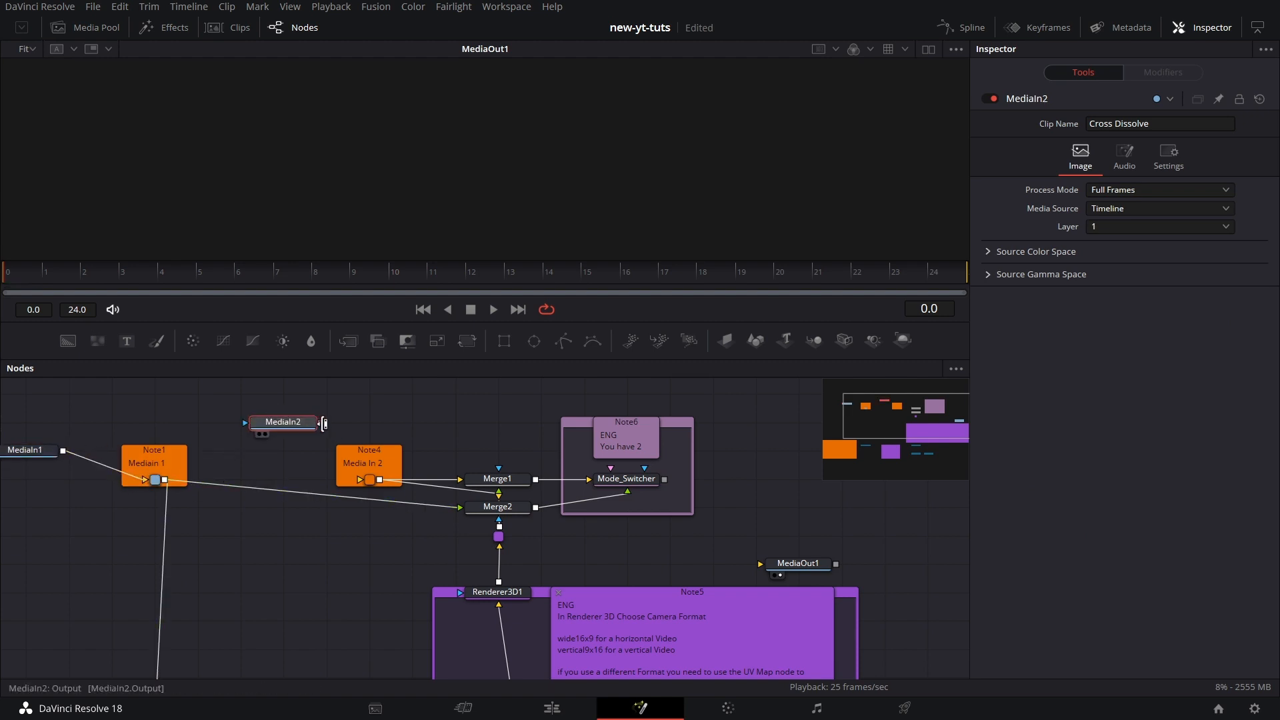
{"action": "left_click_drag", "start_coordinate": [323, 424], "coordinate": [360, 479]}
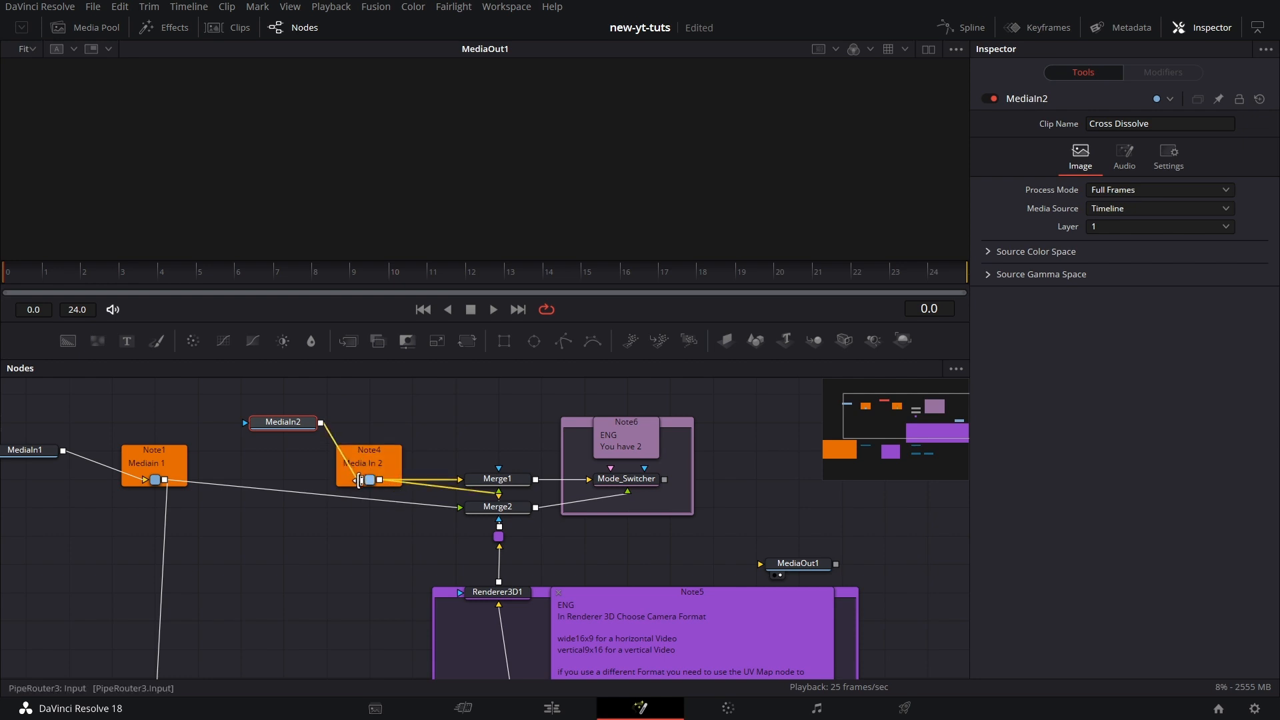
Arrange MediaIn1 and MediaIn2 in two separate rows level with their orange notes and routers.
{"action": "left_click_drag", "start_coordinate": [296, 425], "coordinate": [253, 452]}
{"action": "left_click", "coordinate": [154, 479]}
{"action": "left_click_drag", "start_coordinate": [115, 422], "coordinate": [195, 525]}
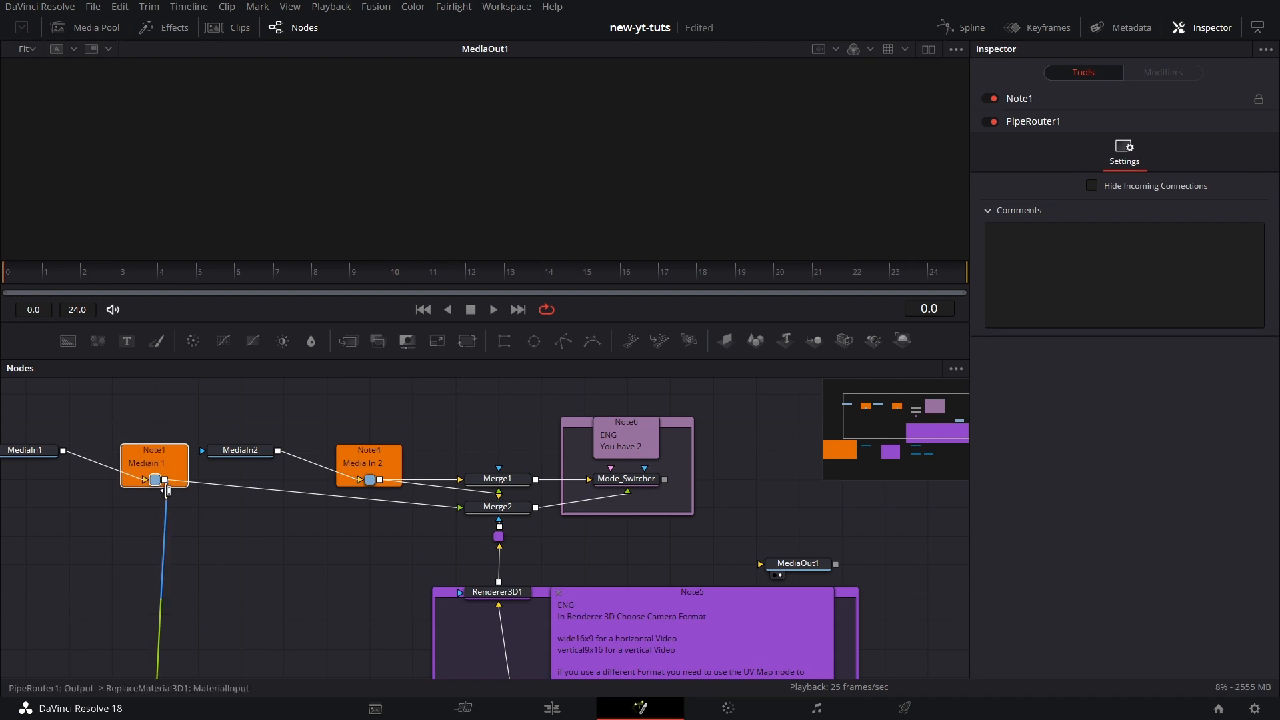
{"action": "left_click_drag", "start_coordinate": [155, 478], "coordinate": [198, 498]}
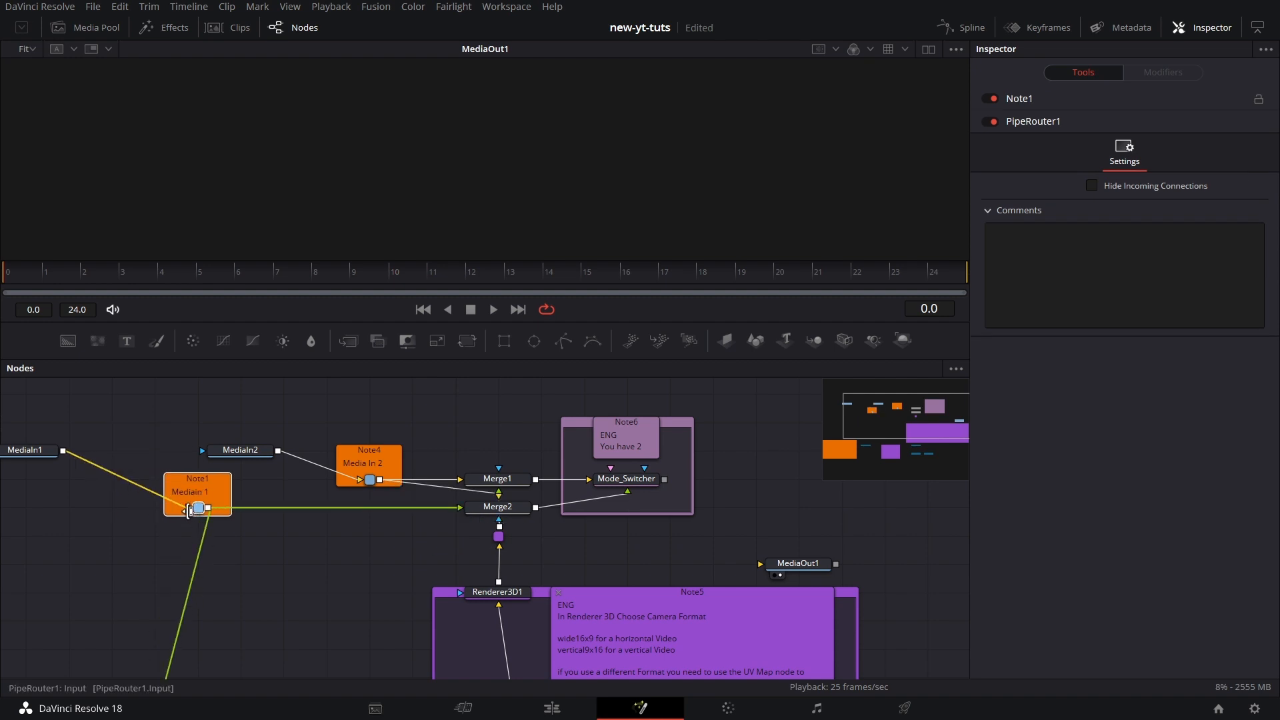
{"action": "left_click_drag", "start_coordinate": [31, 450], "coordinate": [31, 507]}
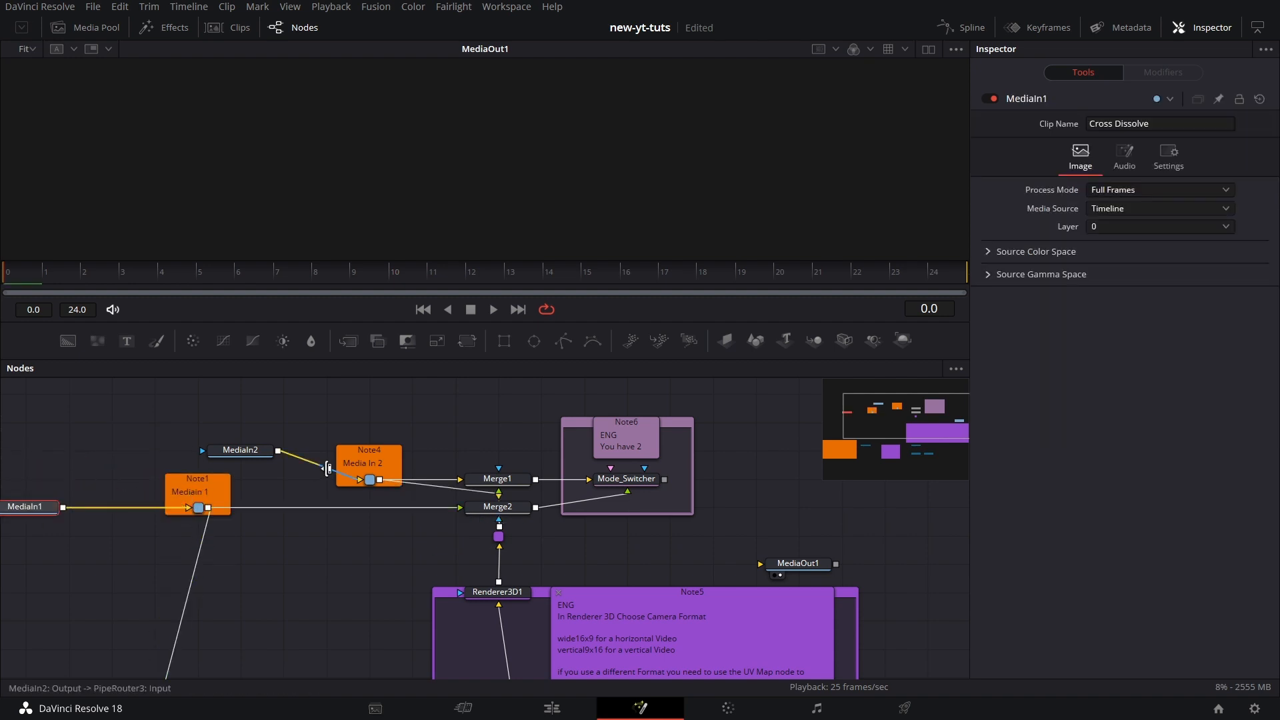
{"action": "left_click_drag", "start_coordinate": [235, 452], "coordinate": [35, 434]}
{"action": "left_click_drag", "start_coordinate": [313, 426], "coordinate": [365, 424]}
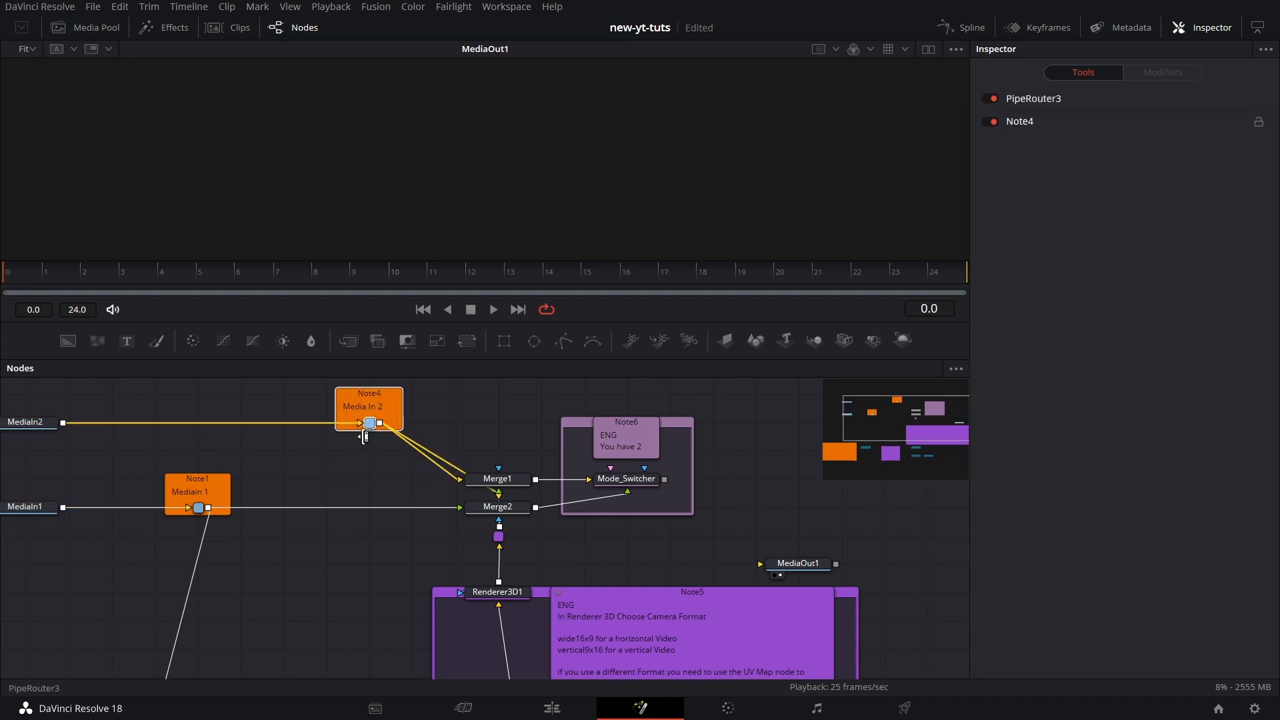
Add an Alembic Mesh 3D import node above the KeyframeStretcher in Underlay1.
{"action": "left_click_drag", "start_coordinate": [388, 551], "coordinate": [362, 338]}
{"action": "left_click_drag", "start_coordinate": [386, 423], "coordinate": [692, 438]}
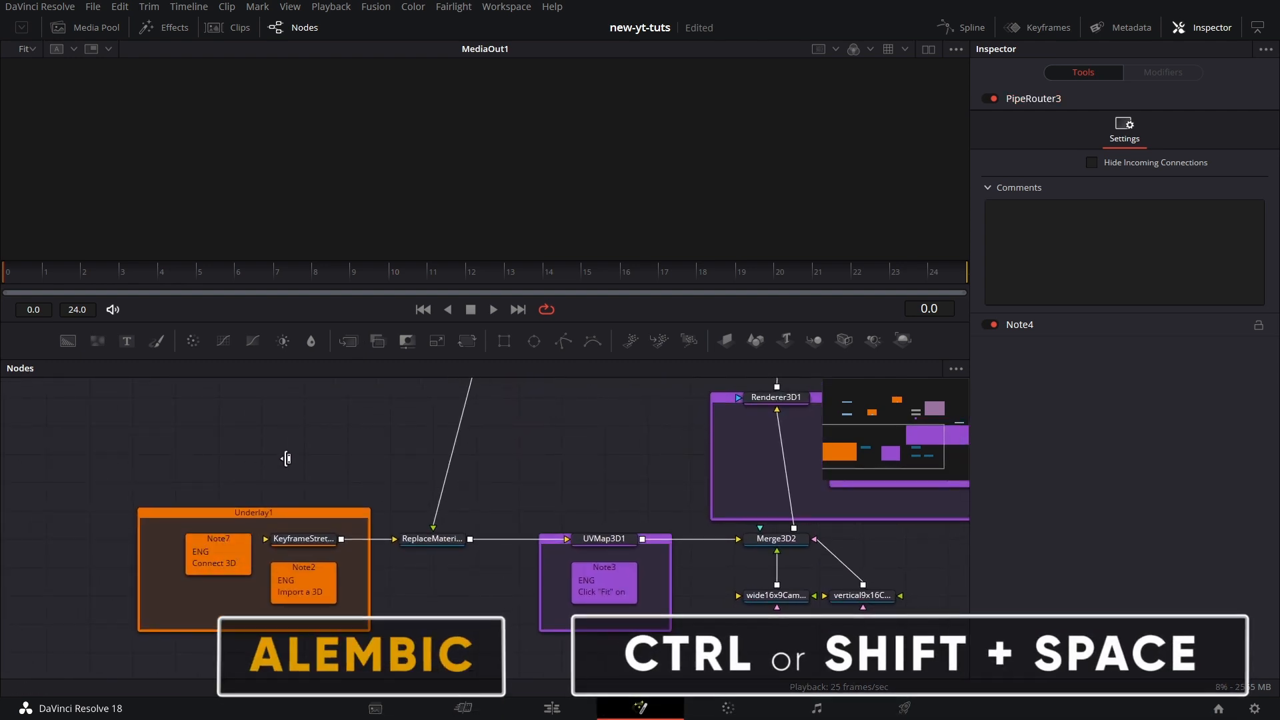
{"action": "key", "text": "shift+space"}
{"action": "type", "text": "trans"}
{"action": "key", "text": "BackSpace"}
{"action": "key", "text": "BackSpace"}
{"action": "key", "text": "BackSpace"}
{"action": "key", "text": "BackSpace"}
{"action": "key", "text": "BackSpace"}
{"action": "type", "text": "alem"}
{"action": "key", "text": "Return"}
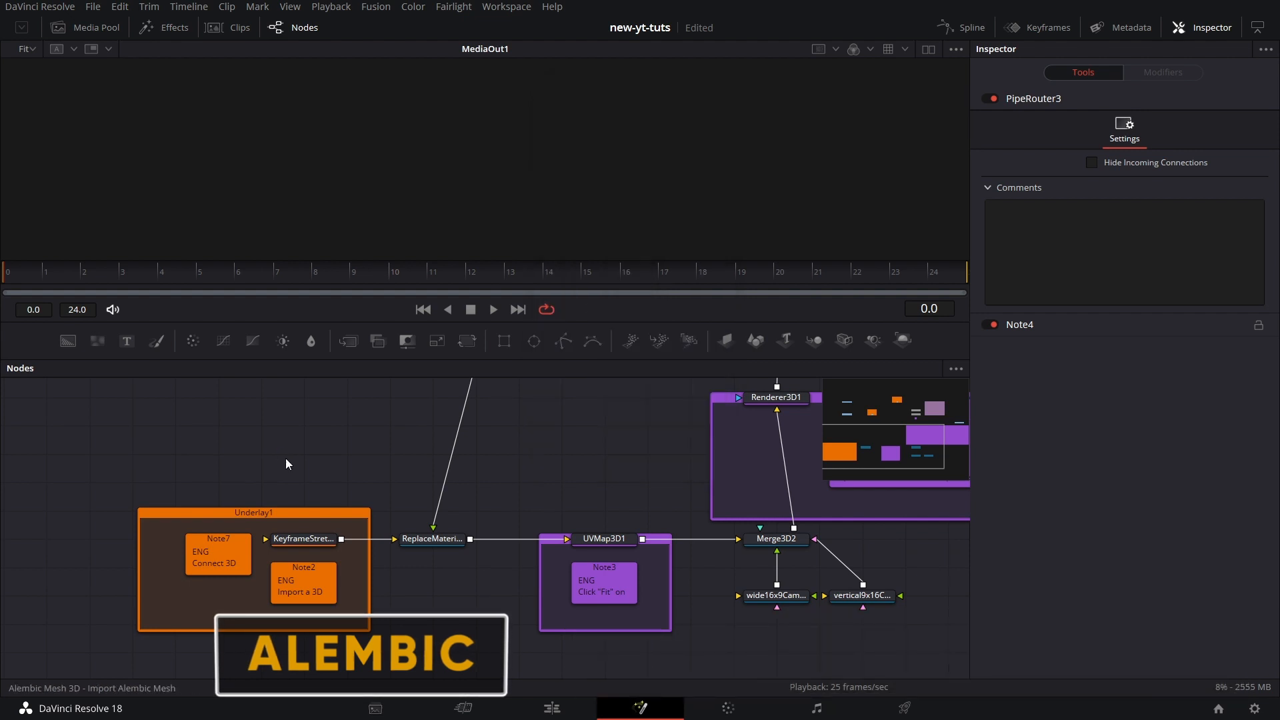
Load the H Fract 30 Pieces 16x9.abc mesh from the Horizontal folder and connect AlembicMesh3D1 to the KeyframeStretcher.
{"action": "double_click", "coordinate": [562, 282]}
{"action": "left_click", "coordinate": [584, 281]}
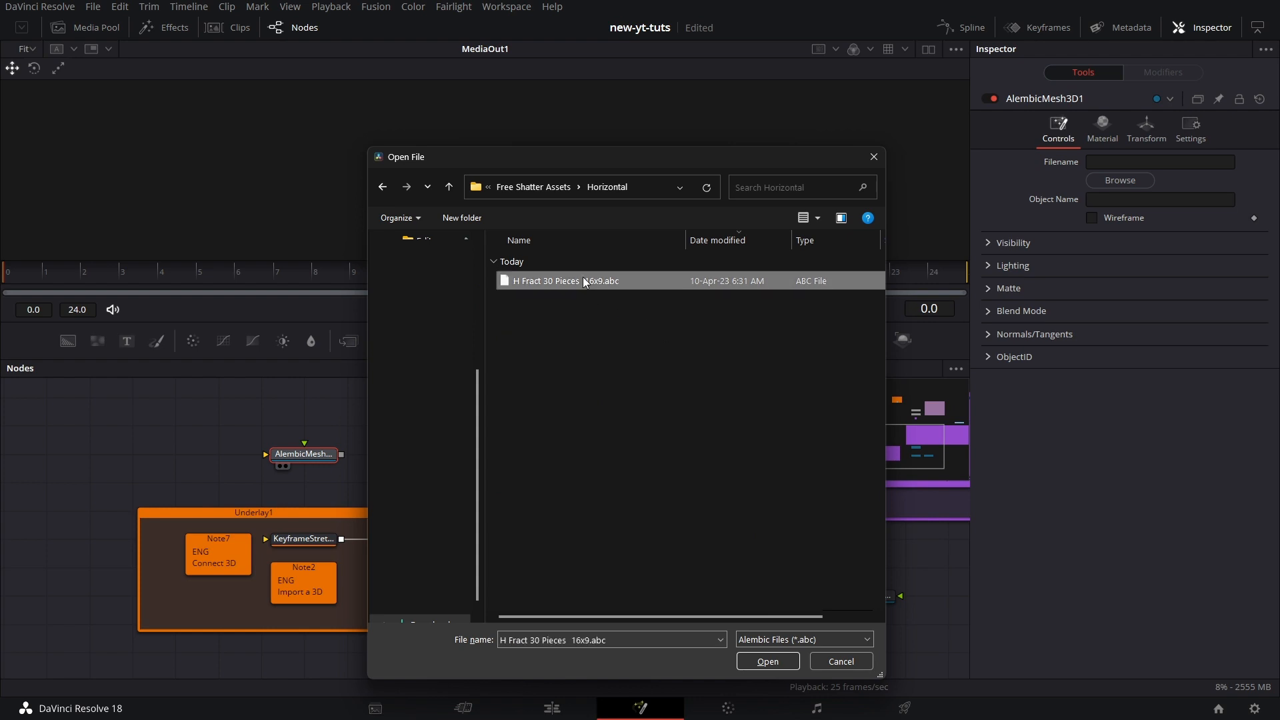
{"action": "left_click", "coordinate": [773, 662]}
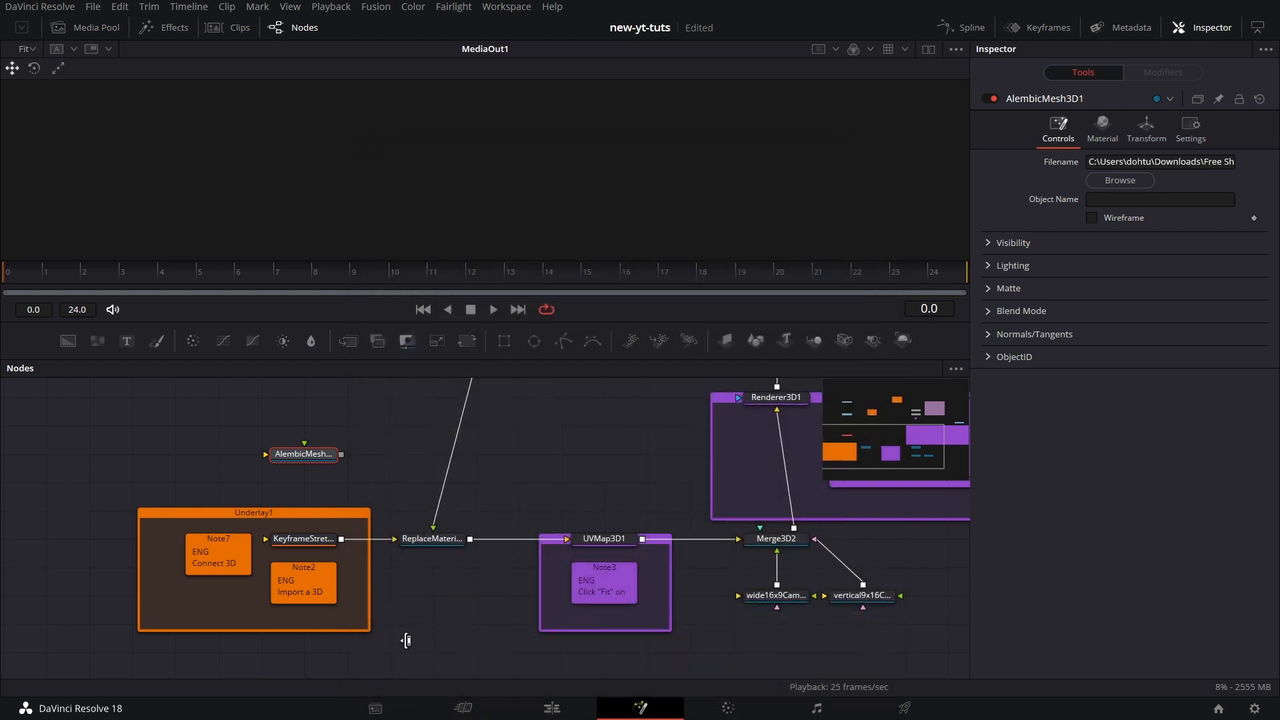
{"action": "left_click_drag", "start_coordinate": [308, 463], "coordinate": [270, 538]}
Align MediaOut1 with Mode_Switcher and connect Mode_Switcher's output to it.
{"action": "left_click_drag", "start_coordinate": [588, 491], "coordinate": [423, 566]}
{"action": "left_click_drag", "start_coordinate": [637, 442], "coordinate": [500, 568]}
{"action": "left_click_drag", "start_coordinate": [709, 482], "coordinate": [561, 447]}
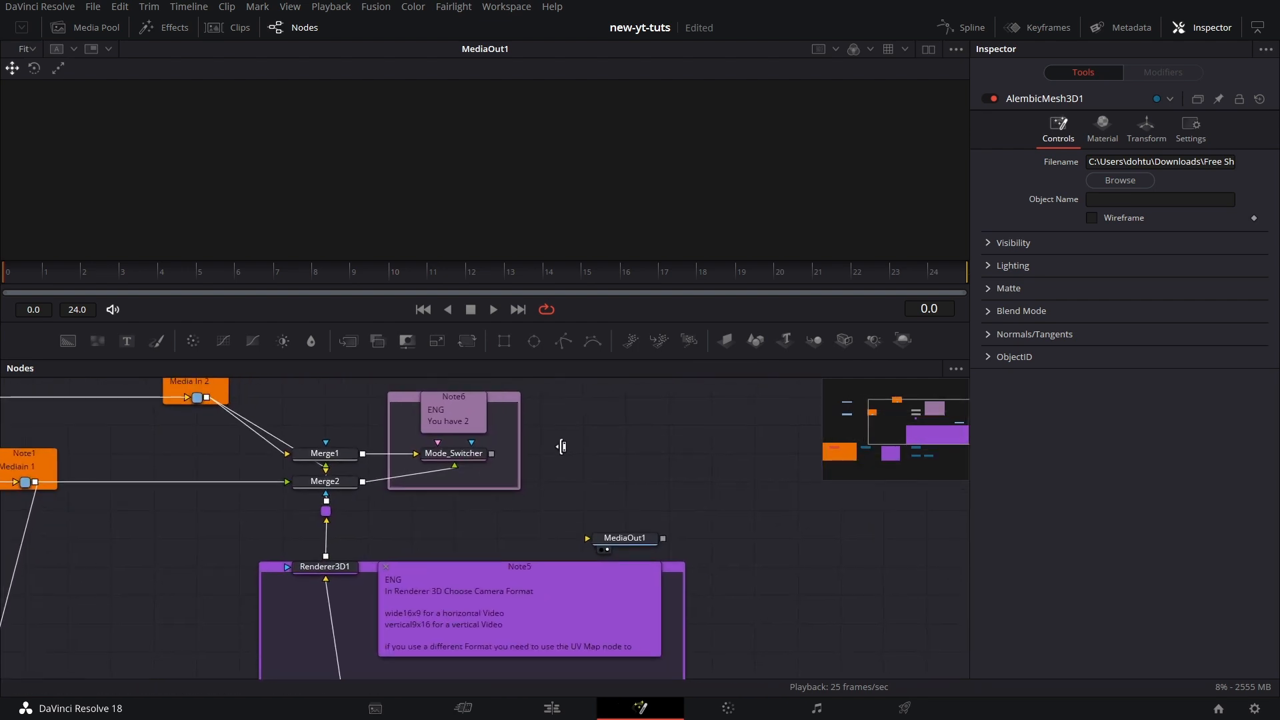
{"action": "left_click_drag", "start_coordinate": [632, 538], "coordinate": [635, 453]}
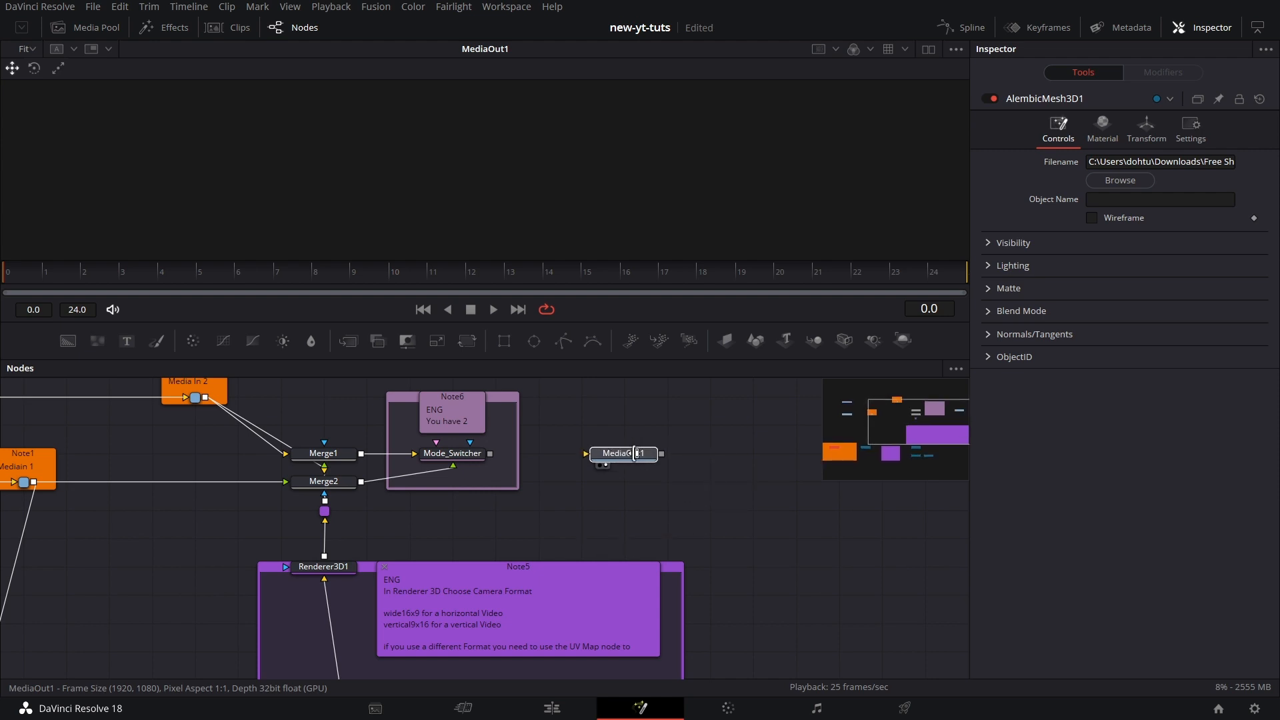
{"action": "left_click_drag", "start_coordinate": [490, 453], "coordinate": [587, 453]}
Play the shatter transition in the MediaOut1 viewer to check it, and stop playback.
{"action": "left_click_drag", "start_coordinate": [762, 496], "coordinate": [786, 560]}
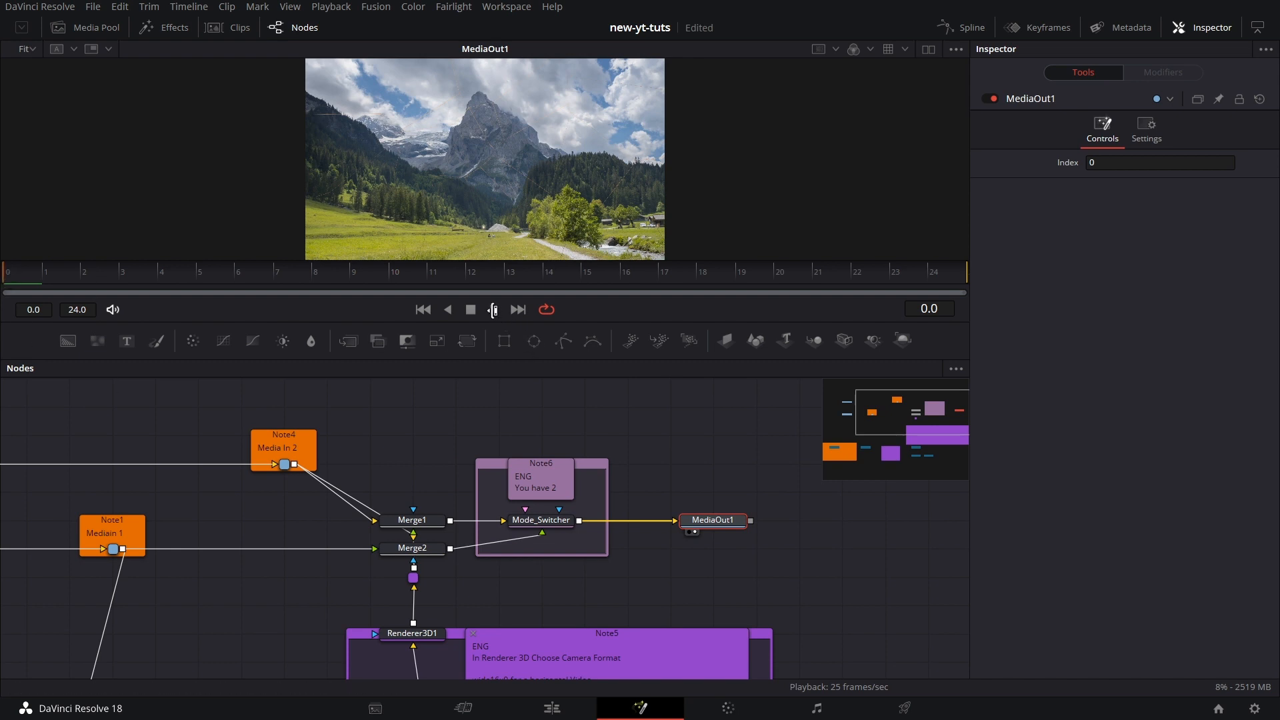
{"action": "left_click", "coordinate": [493, 309]}
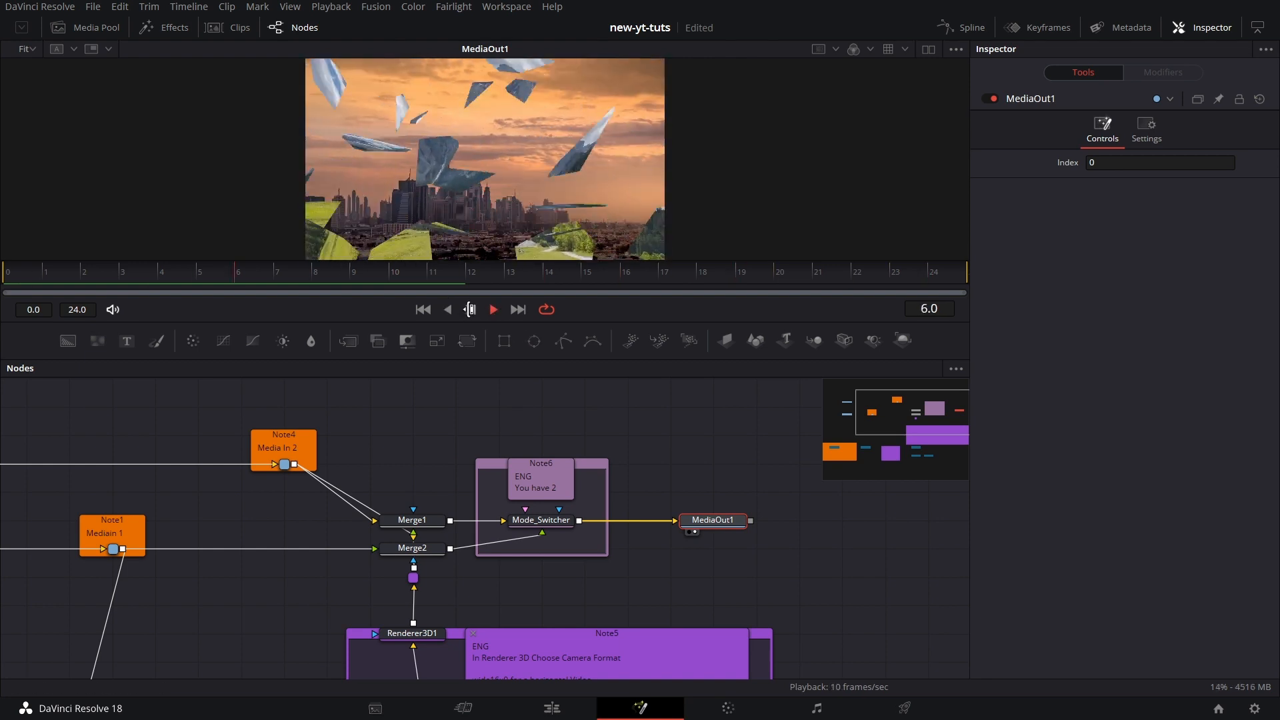
{"action": "left_click", "coordinate": [471, 309]}
{"action": "left_click_drag", "start_coordinate": [672, 487], "coordinate": [758, 457]}
{"action": "left_click_drag", "start_coordinate": [873, 574], "coordinate": [595, 537]}
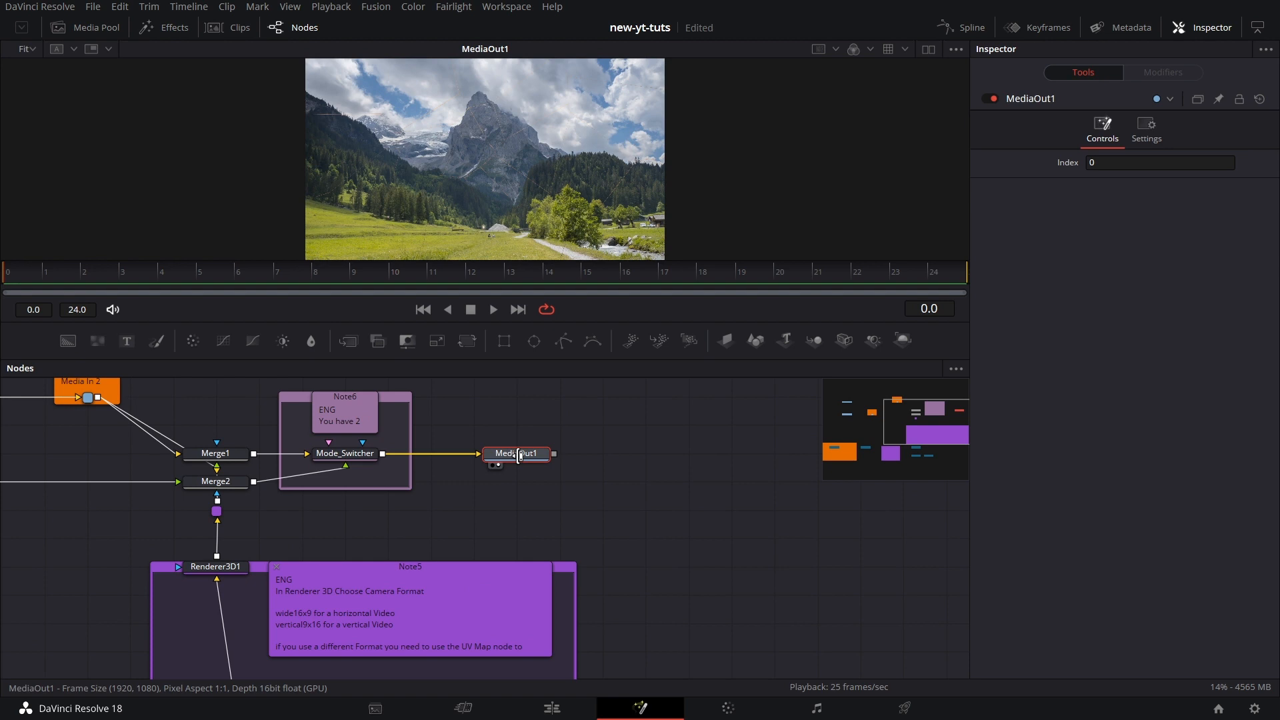
Move MediaOut1 farther away from Mode_Switcher to leave room between the two nodes.
{"action": "left_click_drag", "start_coordinate": [519, 456], "coordinate": [731, 453]}
{"action": "left_click_drag", "start_coordinate": [86, 507], "coordinate": [556, 491]}
{"action": "scroll", "coordinate": [552, 510], "scroll_direction": "down", "scroll_amount": 3}
{"action": "left_click_drag", "start_coordinate": [586, 539], "coordinate": [578, 484]}
{"action": "left_click_drag", "start_coordinate": [338, 396], "coordinate": [225, 447]}
{"action": "left_click_drag", "start_coordinate": [842, 480], "coordinate": [713, 498]}
{"action": "scroll", "coordinate": [654, 480], "scroll_direction": "up", "scroll_amount": 2}
{"action": "left_click_drag", "start_coordinate": [766, 541], "coordinate": [847, 610]}
Examine Mode_Switcher's settings and step the shatter transition to frame 2.
{"action": "left_click", "coordinate": [610, 491]}
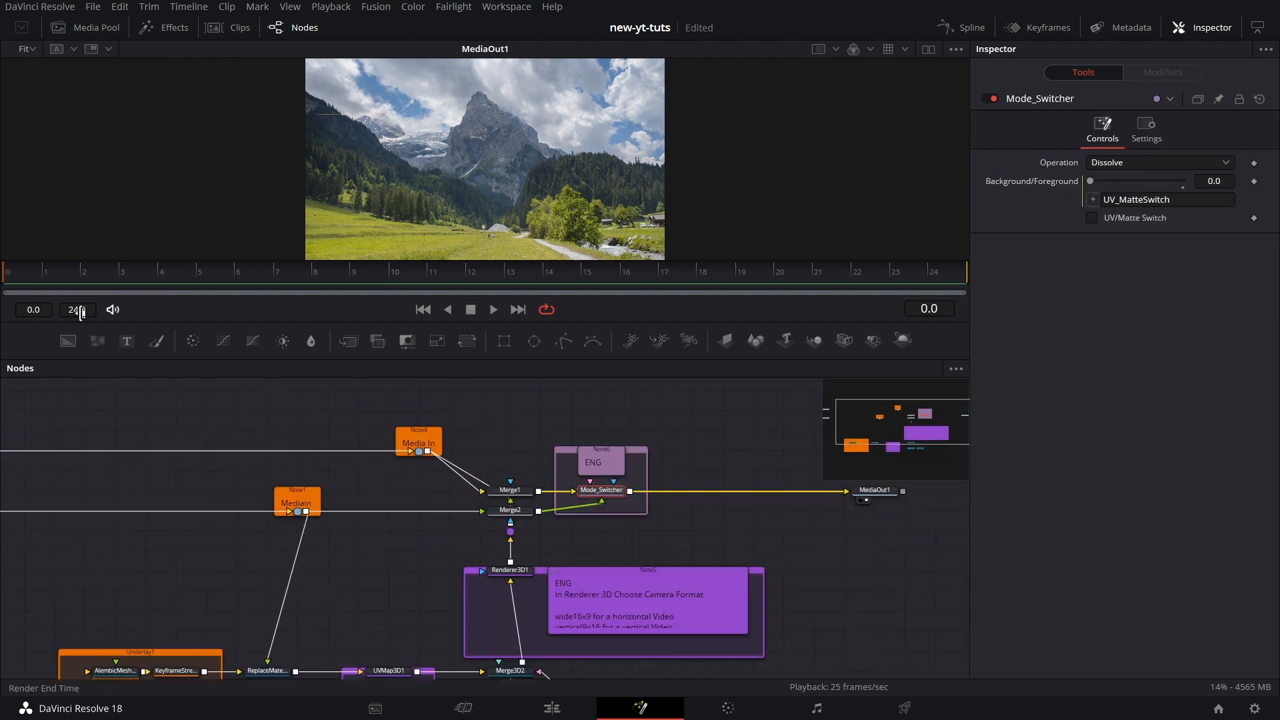
{"action": "left_click", "coordinate": [180, 403]}
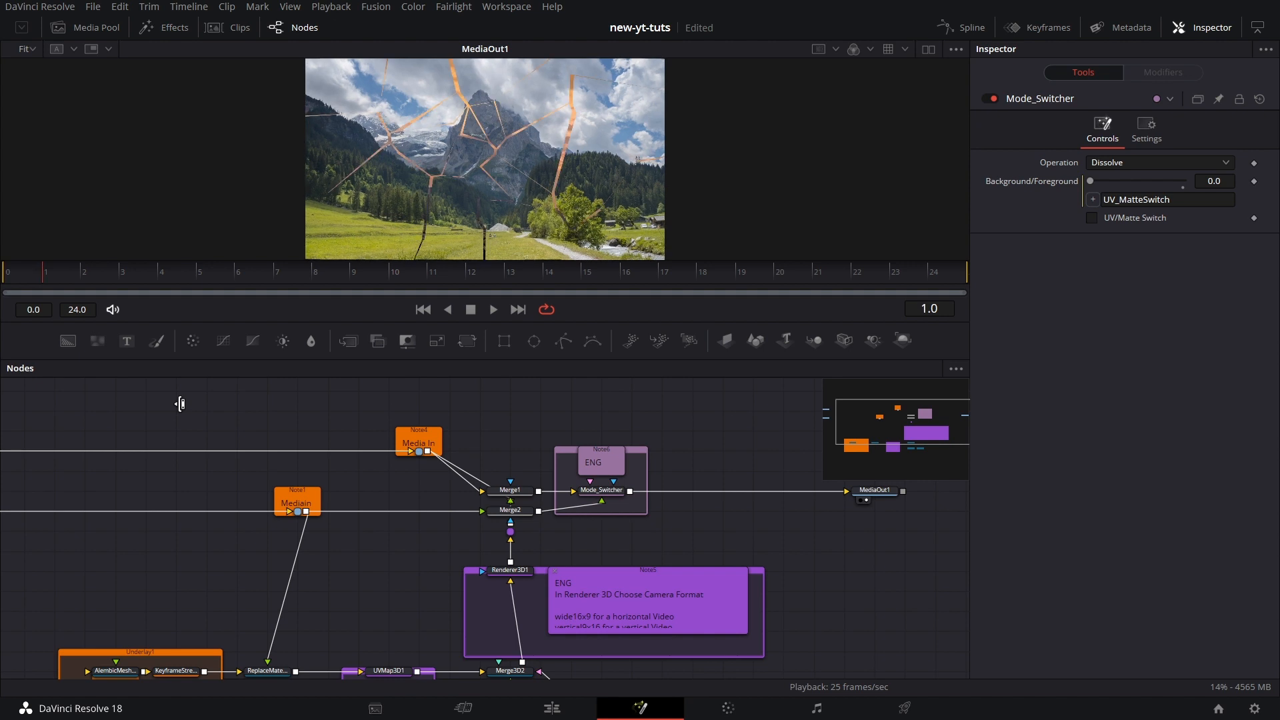
{"action": "key", "text": "Right"}
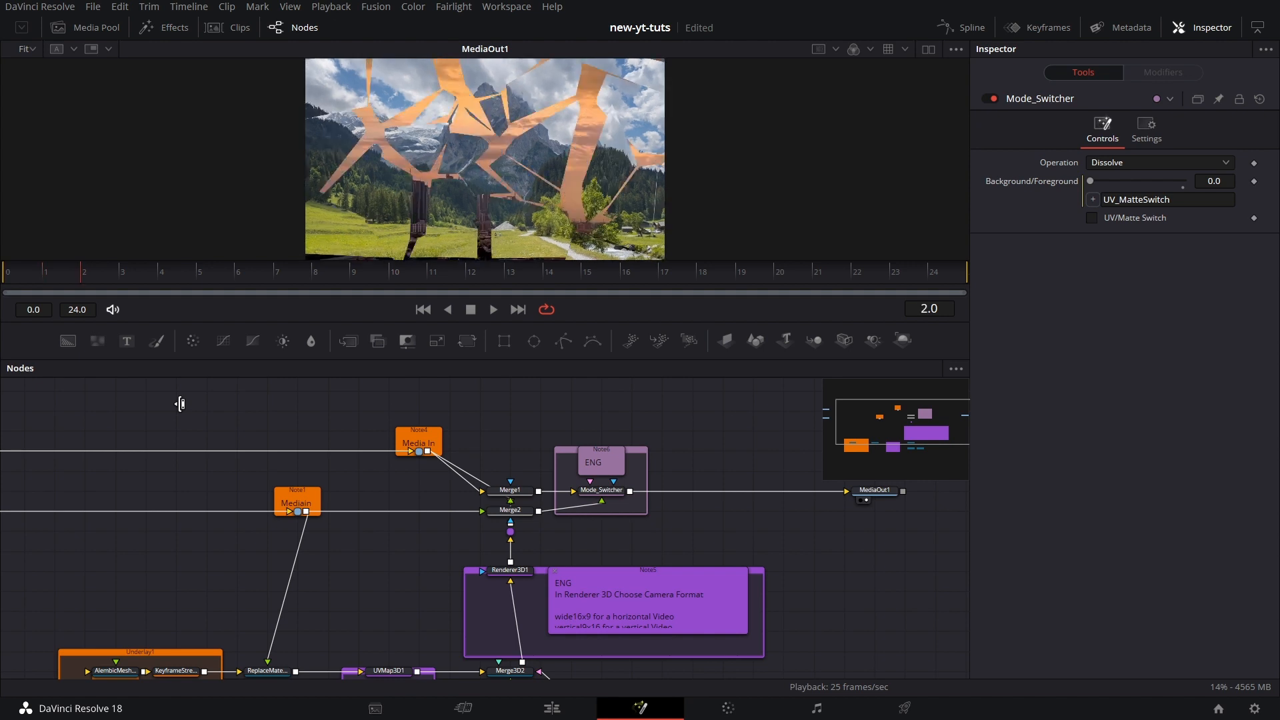
{"action": "left_click", "coordinate": [601, 490]}
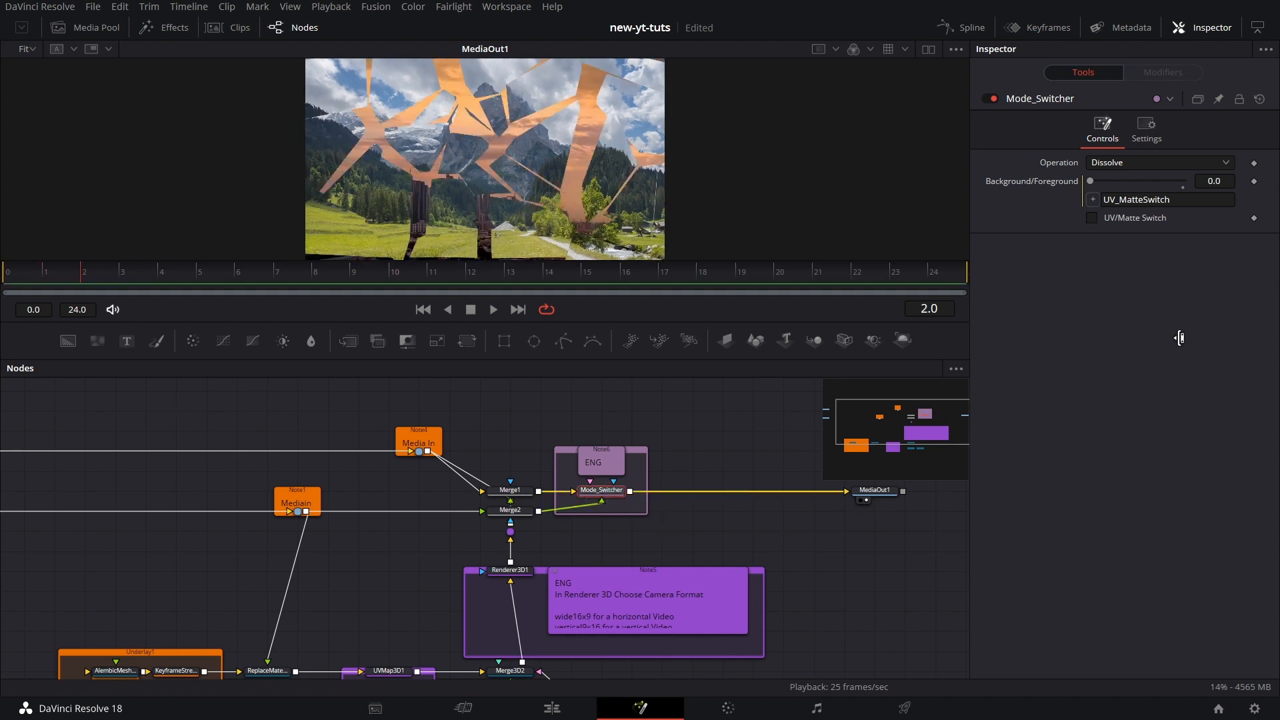
Turn on UV/Matte Switch in Mode_Switcher and step back and forth through the first frames to compare the shatter result.
{"action": "left_click", "coordinate": [1092, 219]}
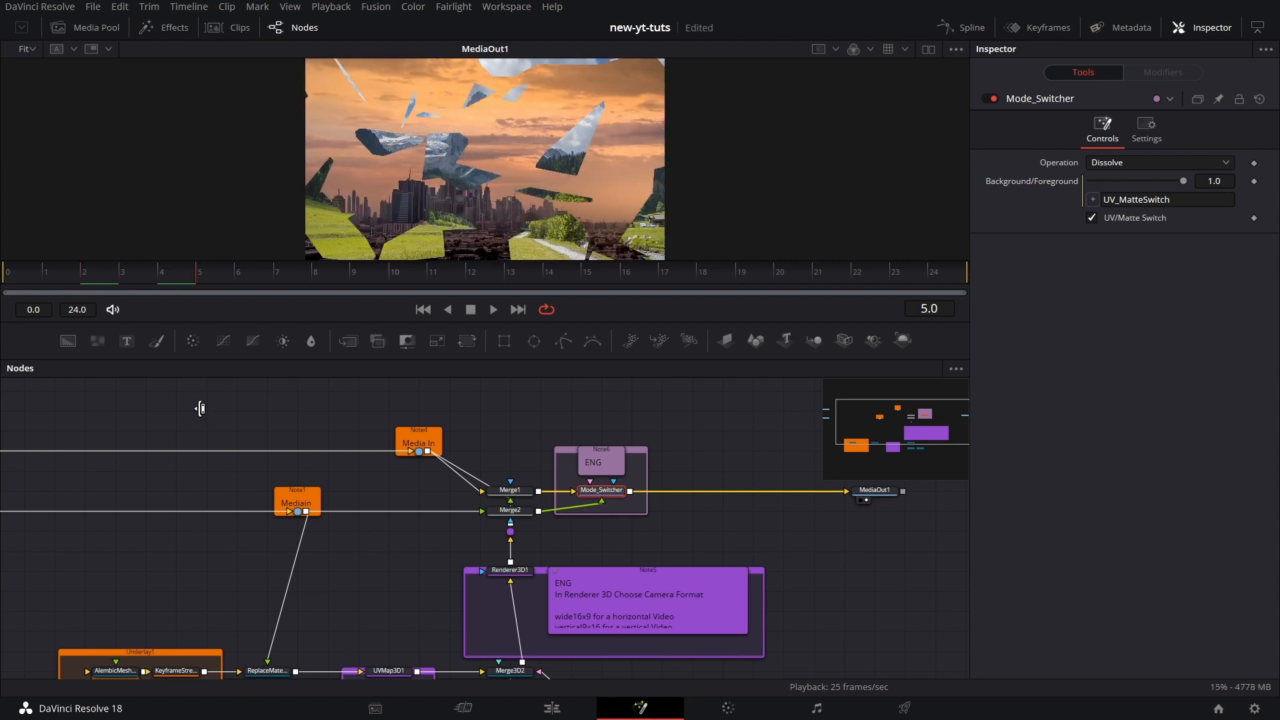
{"action": "key", "text": "Left"}
{"action": "key", "text": "Left"}
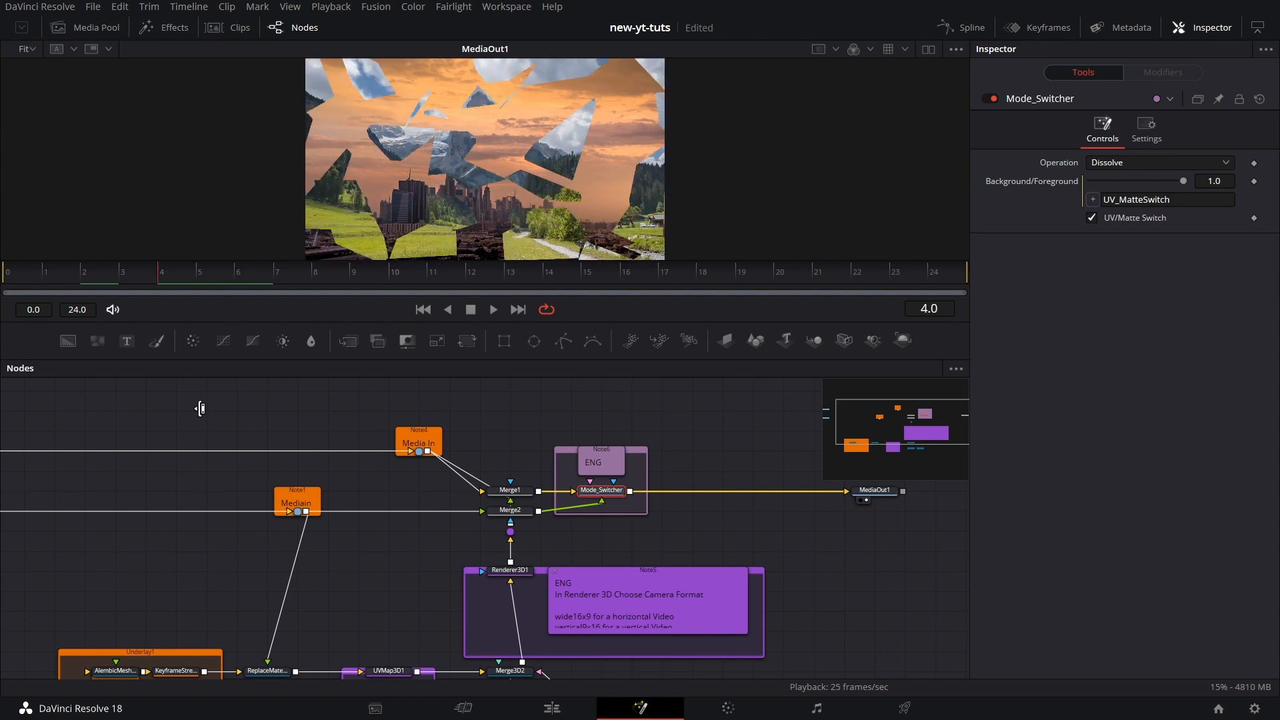
{"action": "key", "text": "Left"}
{"action": "key", "text": "Left"}
{"action": "key", "text": "Right"}
{"action": "key", "text": "Right"}
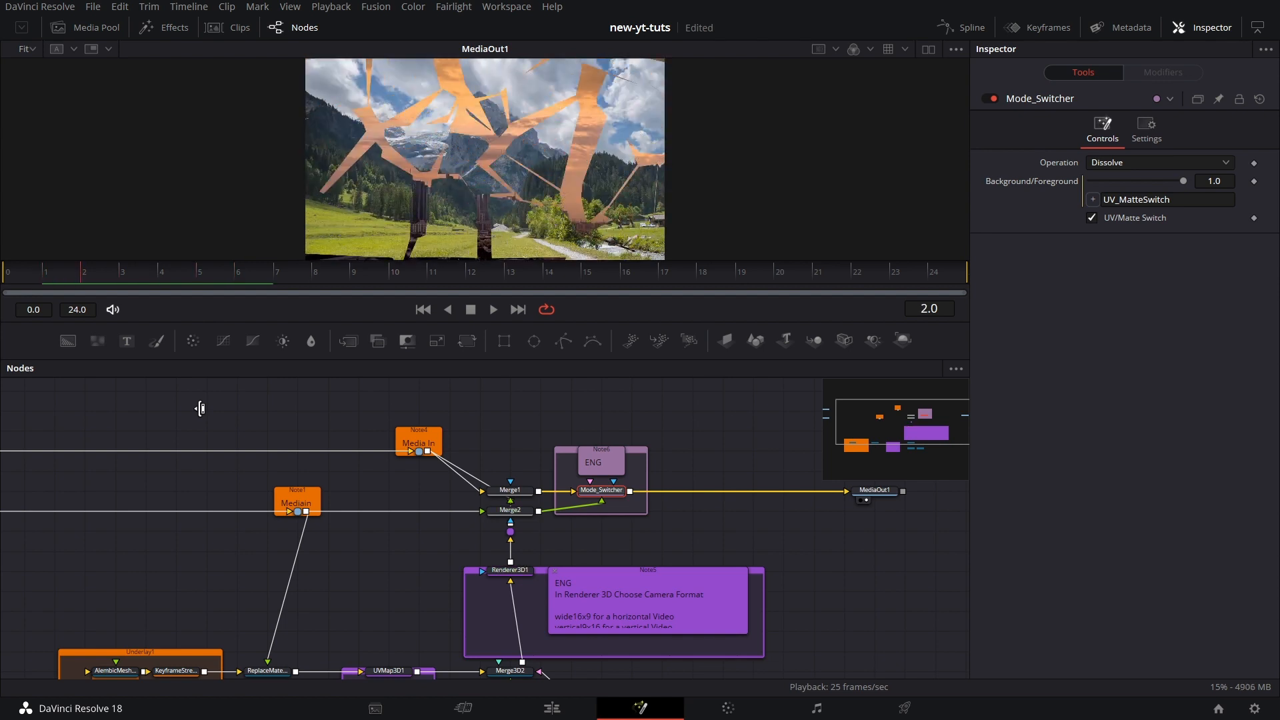
{"action": "key", "text": "Right"}
Start a new custom number control on Merge1 named "modee" on the User page, with Animatable turned off.
{"action": "scroll", "coordinate": [524, 467], "scroll_direction": "down", "scroll_amount": 1}
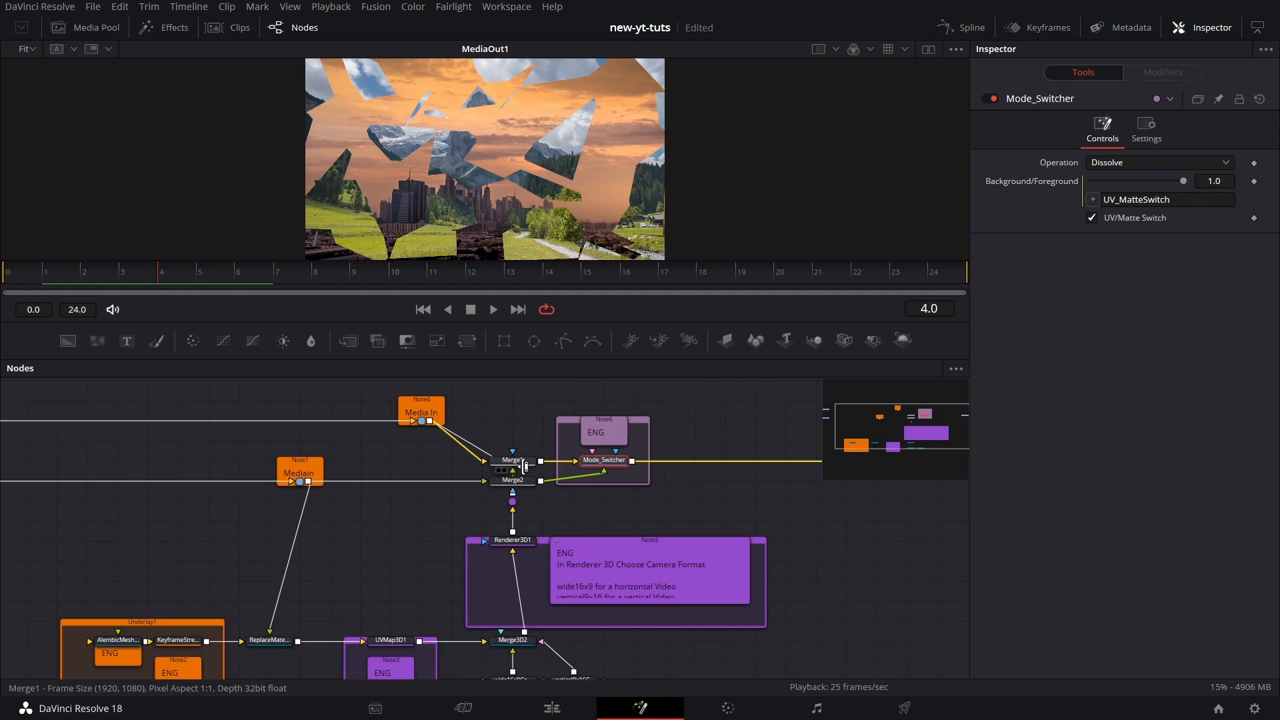
{"action": "right_click", "coordinate": [528, 463]}
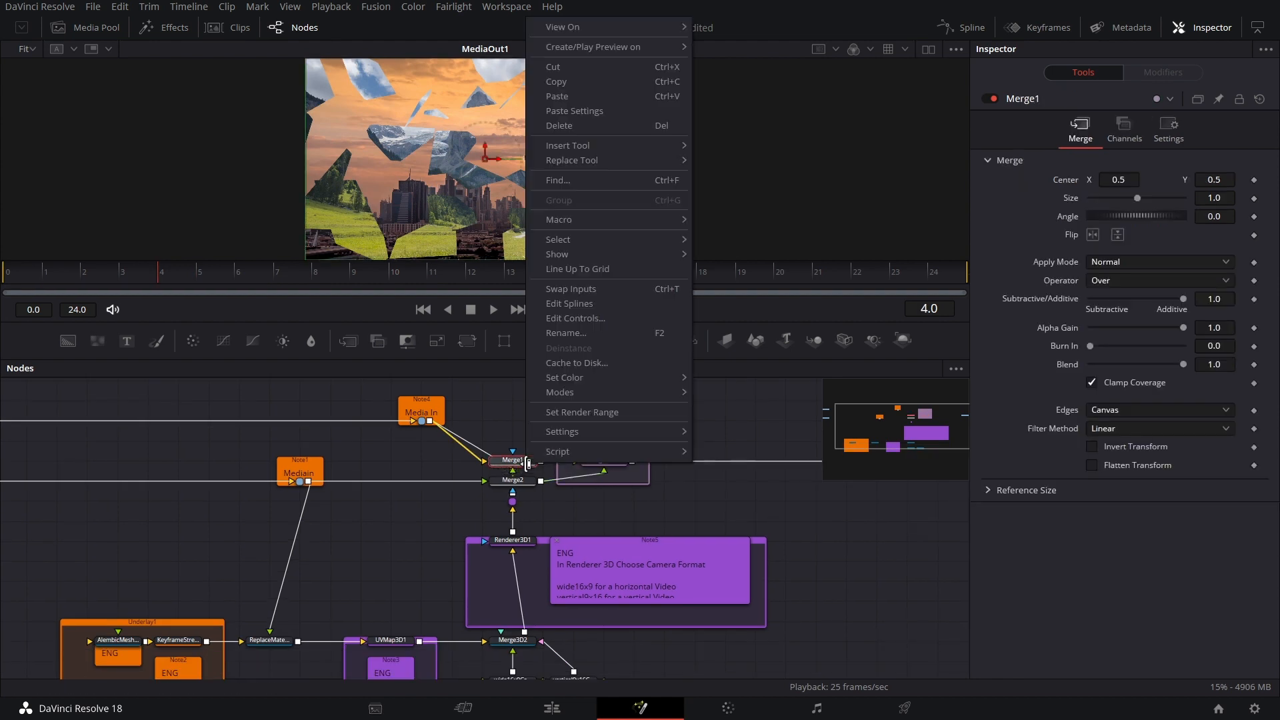
{"action": "left_click", "coordinate": [618, 325]}
{"action": "key", "text": "ctrl+a"}
{"action": "type", "text": "m"}
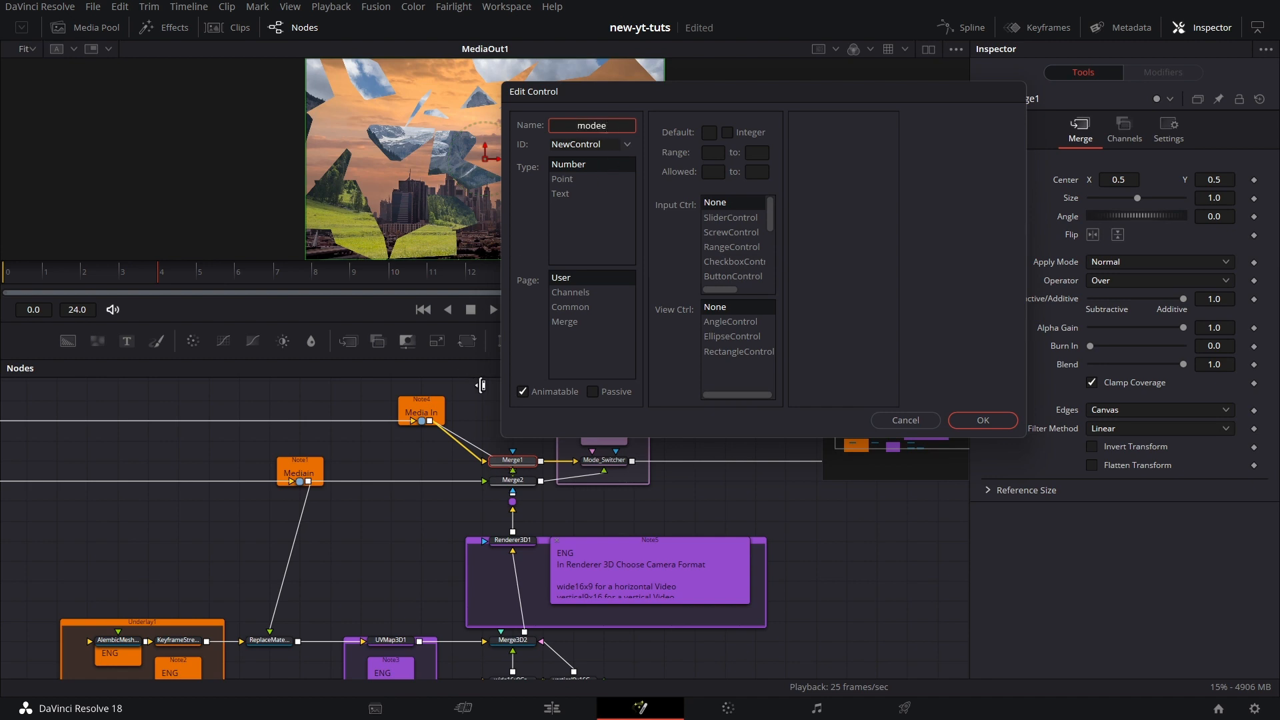
{"action": "left_click", "coordinate": [523, 392]}
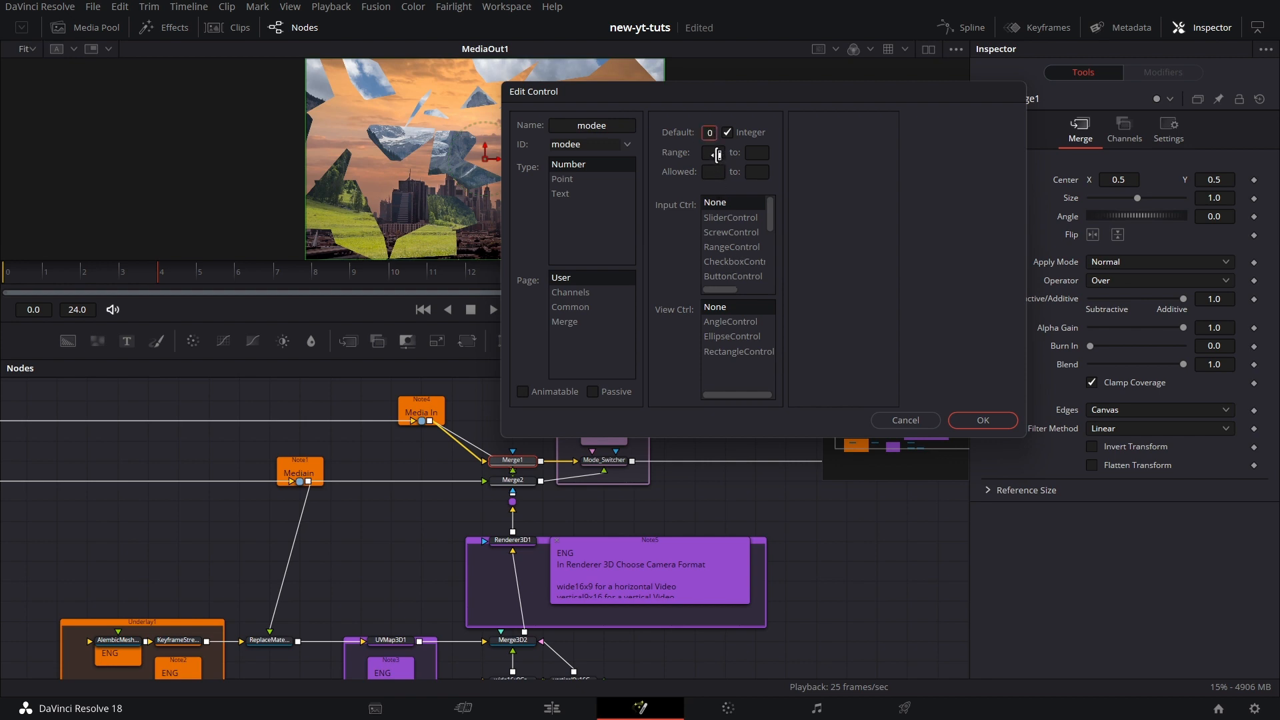
Make modee an integer with default 0, range and allowed values 0 to 1, and MultiButtonControl as its input control.
{"action": "left_click", "coordinate": [754, 155]}
{"action": "left_click", "coordinate": [758, 176]}
{"action": "scroll", "coordinate": [772, 212], "scroll_direction": "down", "scroll_amount": 2}
{"action": "left_click", "coordinate": [735, 261]}
Add the items Move and Mask to modee, display them as buttons, and create the control on Merge1.
{"action": "left_click", "coordinate": [840, 136]}
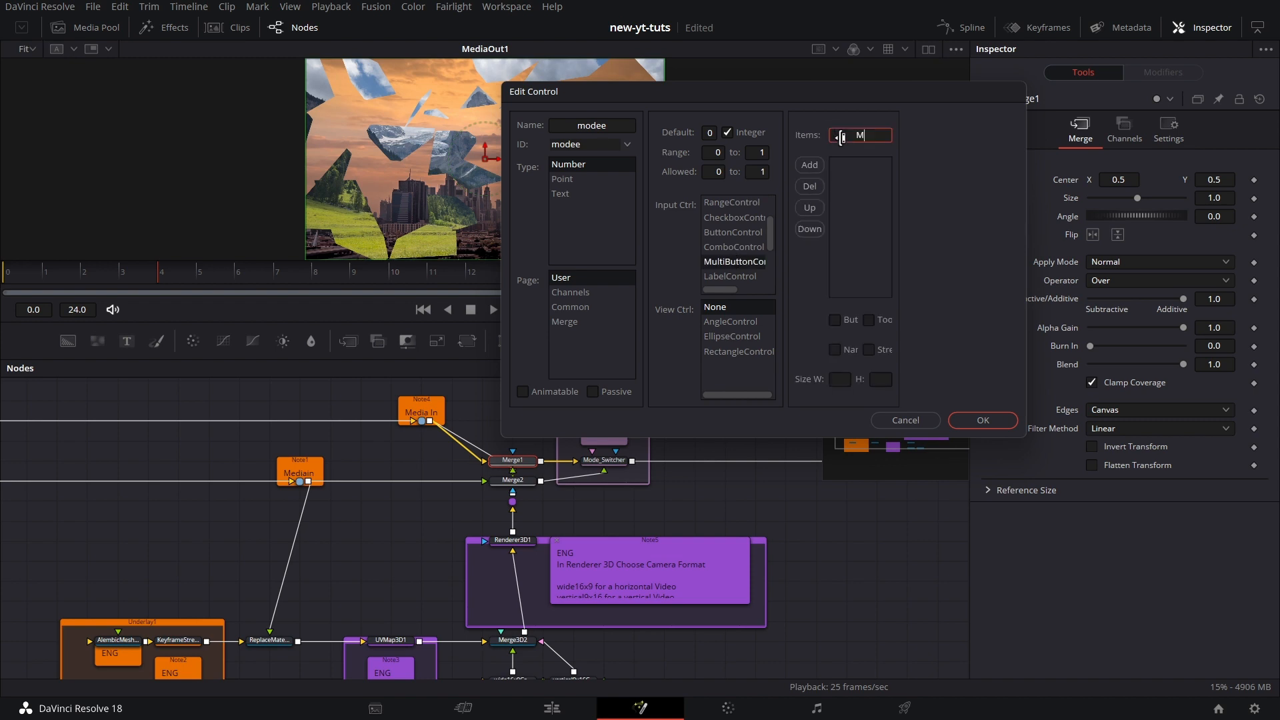
{"action": "left_click", "coordinate": [808, 165]}
{"action": "left_click", "coordinate": [881, 136]}
{"action": "left_click", "coordinate": [810, 166]}
{"action": "left_click", "coordinate": [834, 322]}
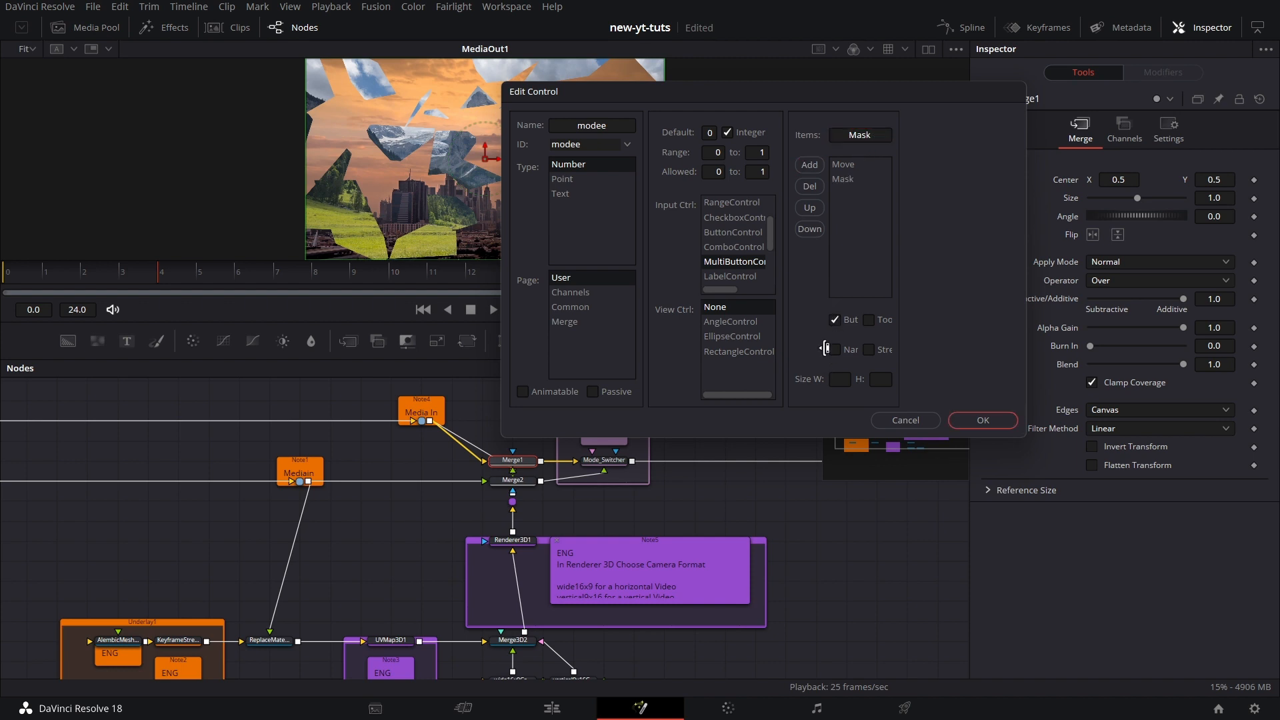
{"action": "left_click", "coordinate": [982, 420]}
{"action": "left_click", "coordinate": [1147, 130]}
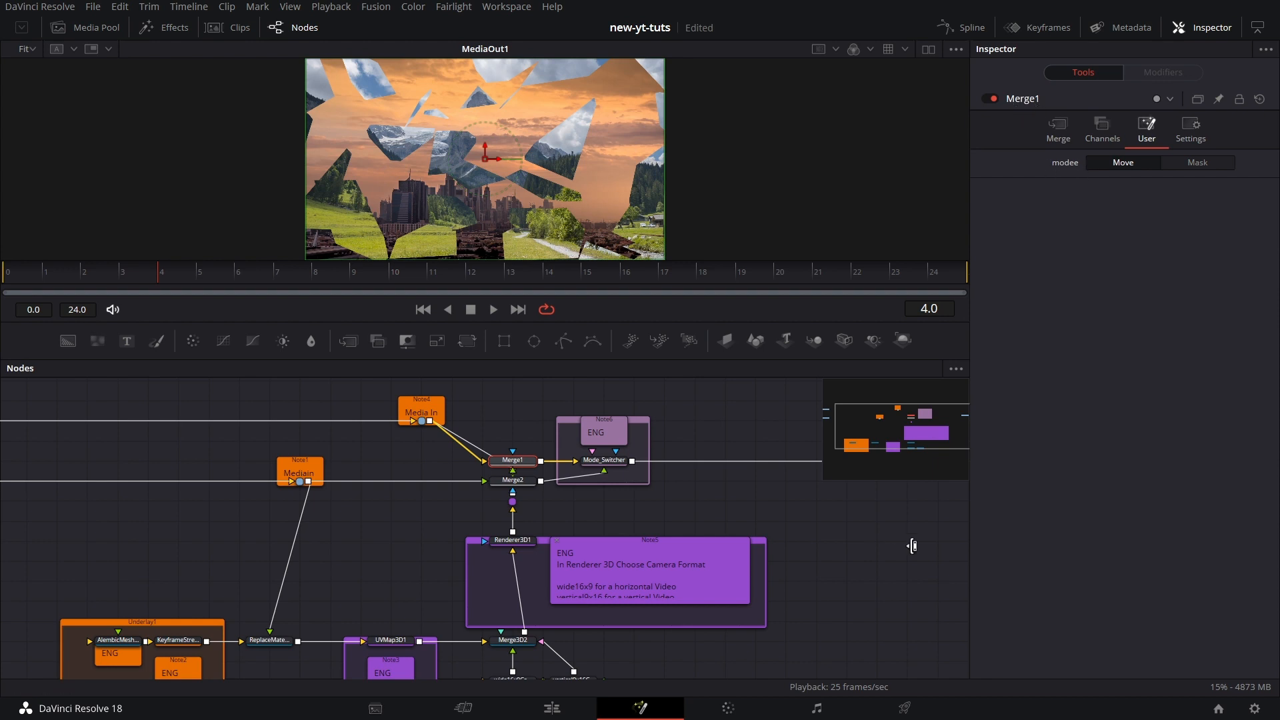
Drive Mode_Switcher's UV/Matte Switch with the expression Merge1.modee.
{"action": "left_click", "coordinate": [614, 460]}
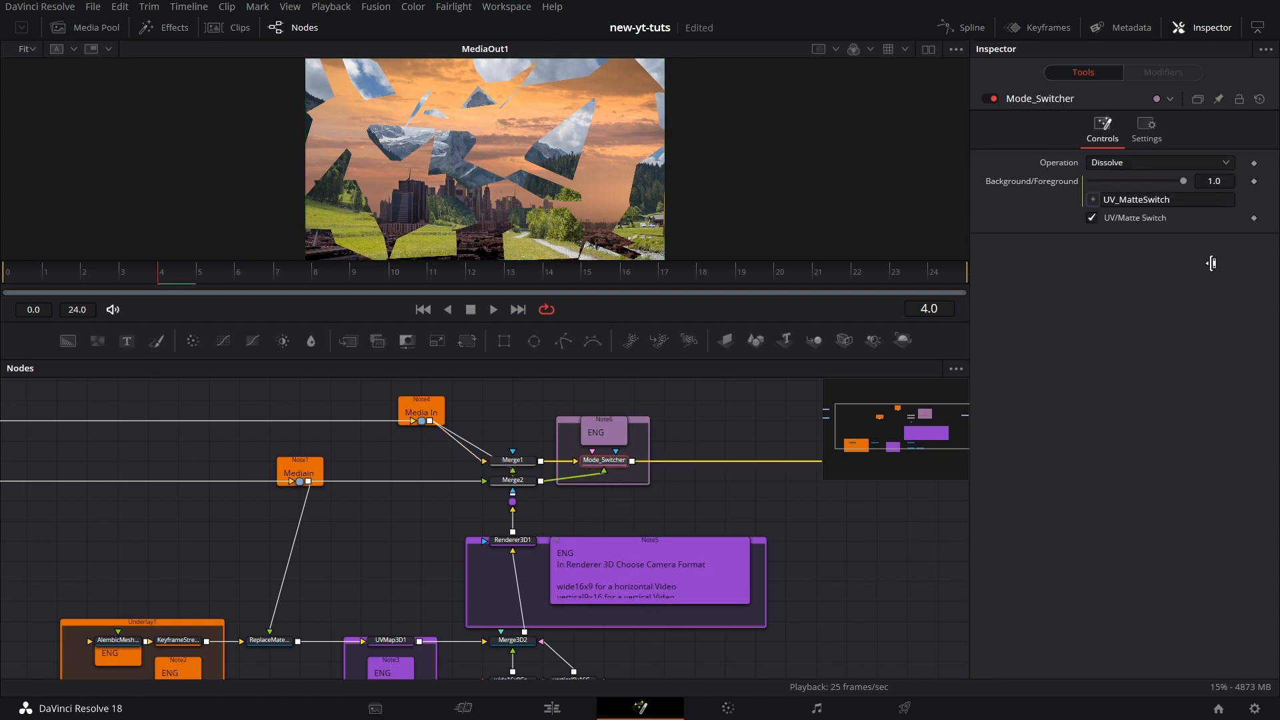
{"action": "right_click", "coordinate": [1131, 218]}
{"action": "left_click", "coordinate": [1187, 395]}
{"action": "left_click", "coordinate": [1126, 237]}
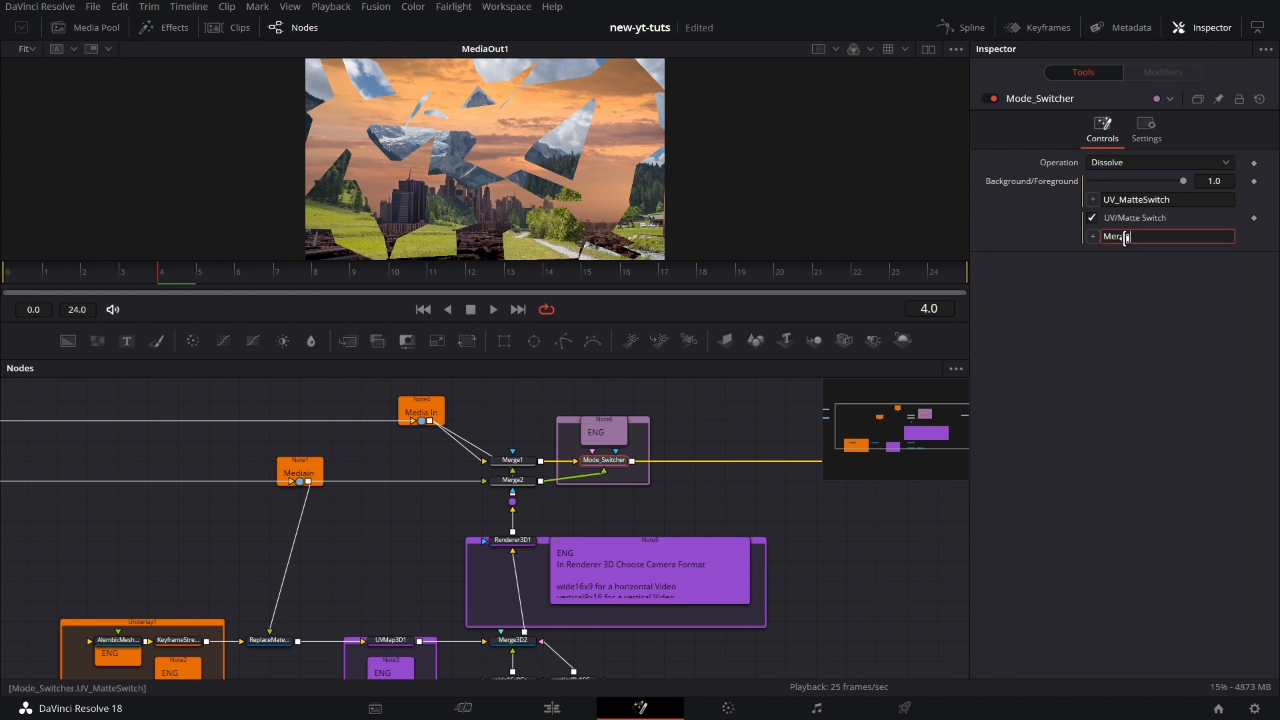
{"action": "key", "text": "Return"}
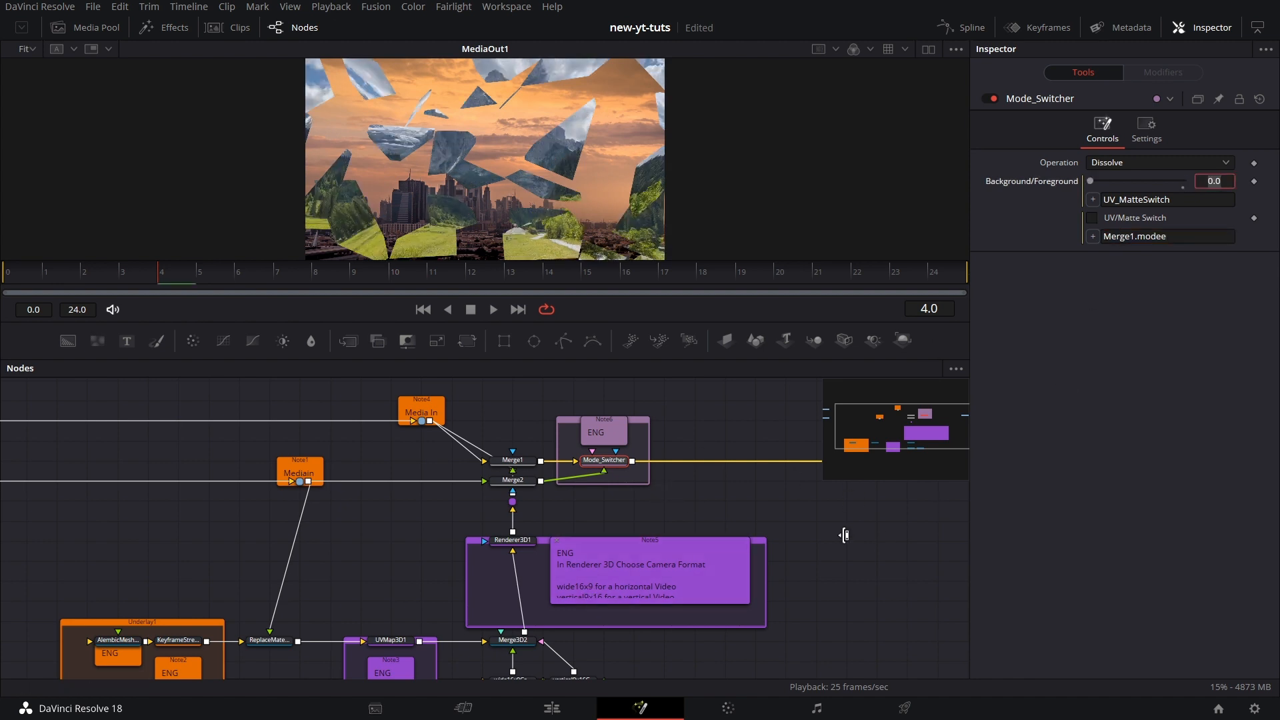
Test Merge1's modee control by switching it to Mask and back to Move.
{"action": "scroll", "coordinate": [831, 495], "scroll_direction": "down", "scroll_amount": 2}
{"action": "scroll", "coordinate": [801, 563], "scroll_direction": "up", "scroll_amount": 2}
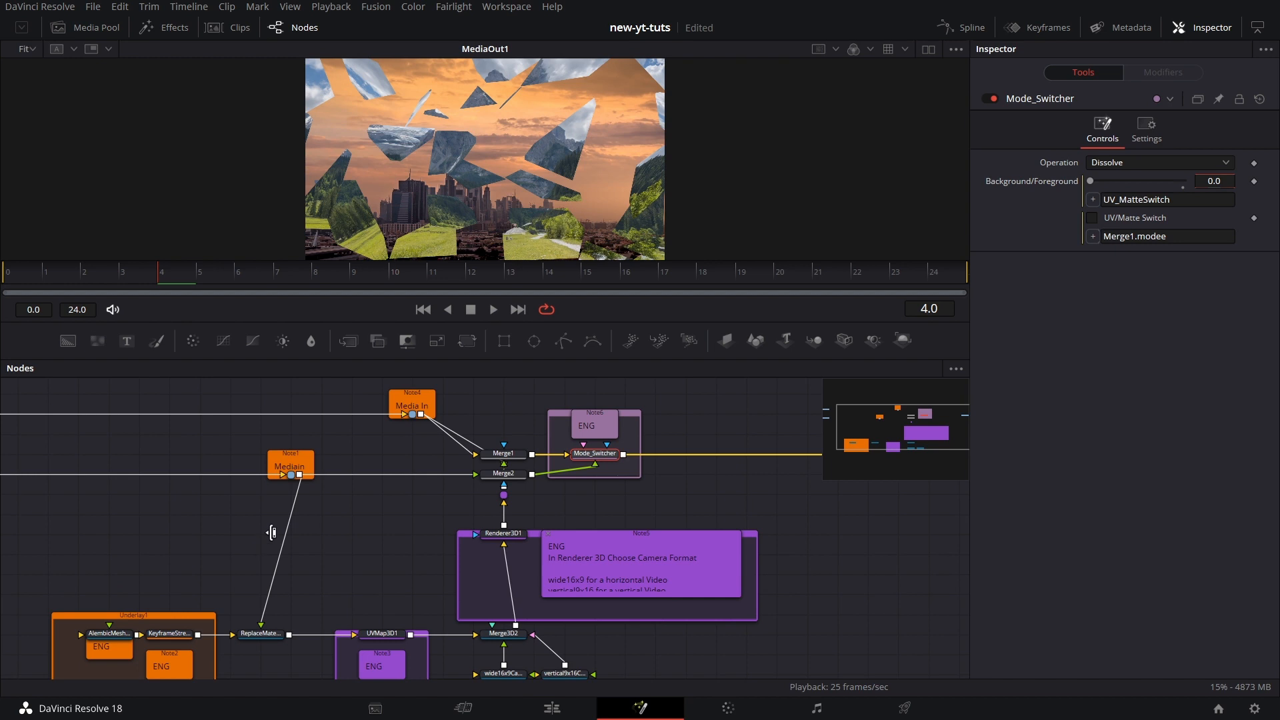
{"action": "left_click", "coordinate": [518, 454]}
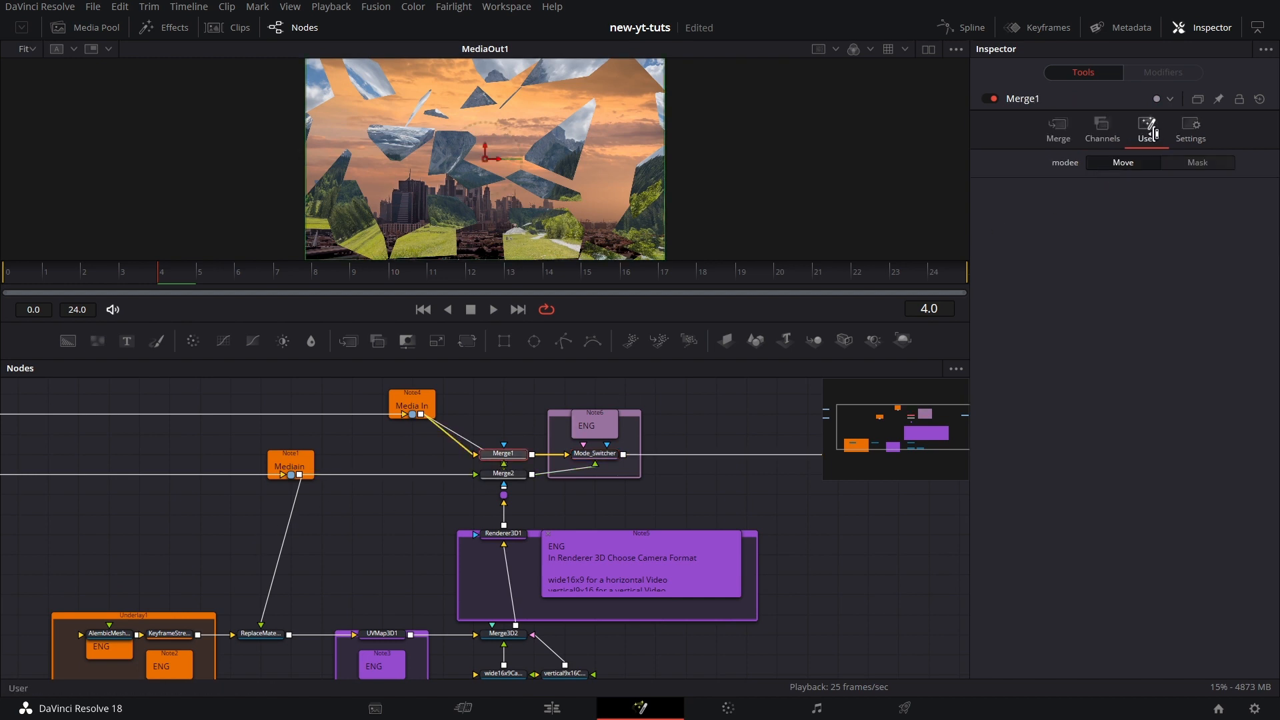
{"action": "left_click", "coordinate": [1204, 163]}
{"action": "left_click", "coordinate": [1142, 163]}
Select all the shatter transition nodes except the media inputs and MediaOut1, and start creating a macro from them.
{"action": "key", "text": "ctrl+f"}
{"action": "left_click_drag", "start_coordinate": [767, 631], "coordinate": [514, 607]}
{"action": "left_click_drag", "start_coordinate": [846, 639], "coordinate": [266, 381]}
{"action": "right_click", "coordinate": [617, 472]}
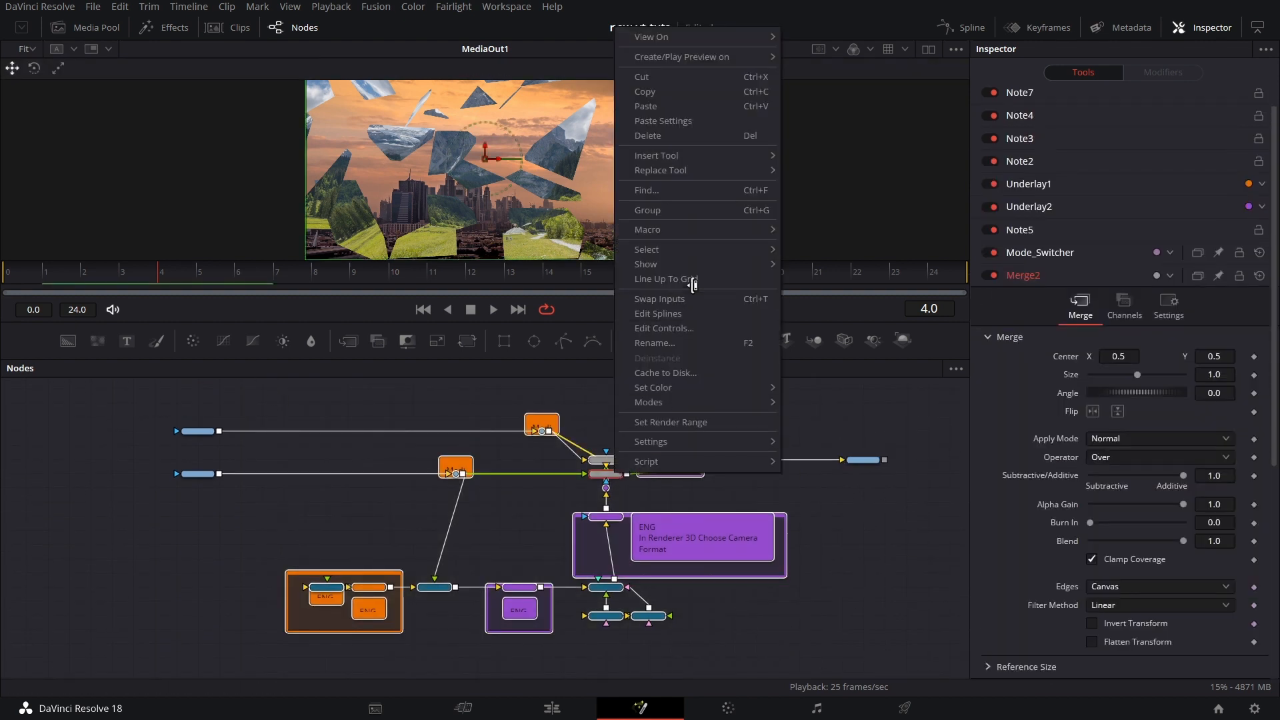
{"action": "mouse_move", "coordinate": [666, 229]}
{"action": "left_click", "coordinate": [807, 229]}
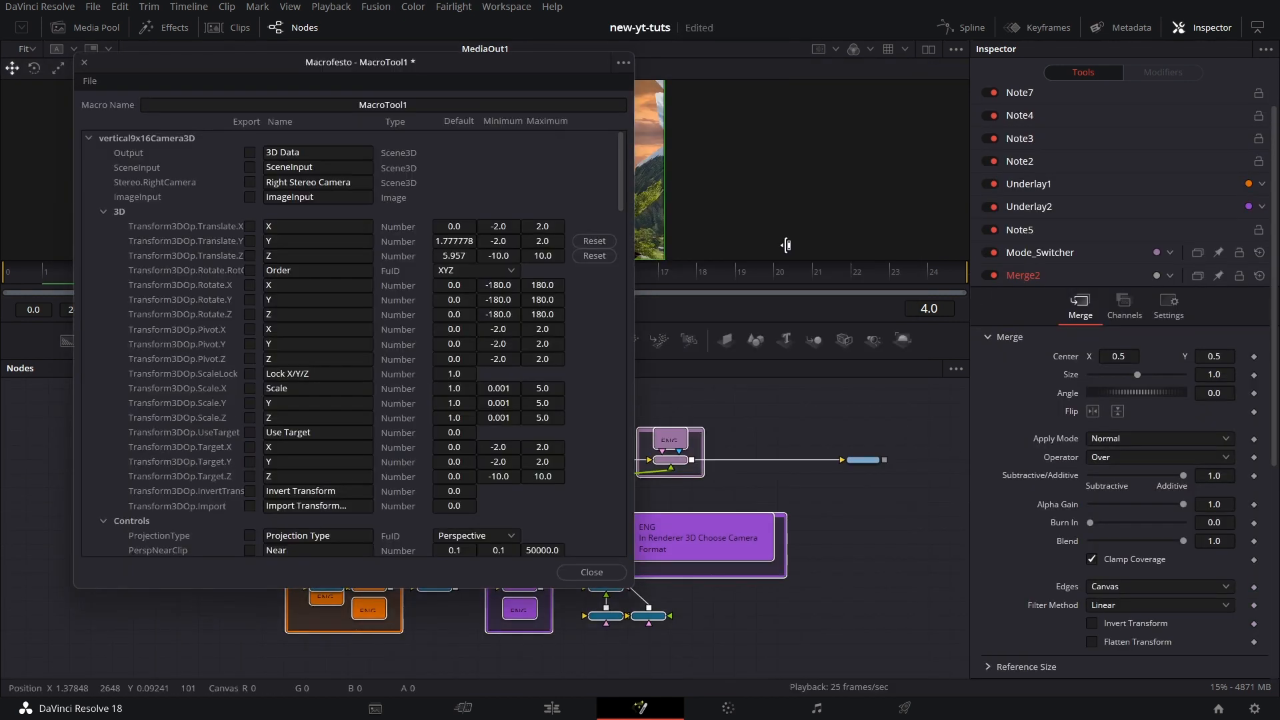
Export only Merge1's modee user control in the macro and label it "Mode".
{"action": "left_click", "coordinate": [90, 137]}
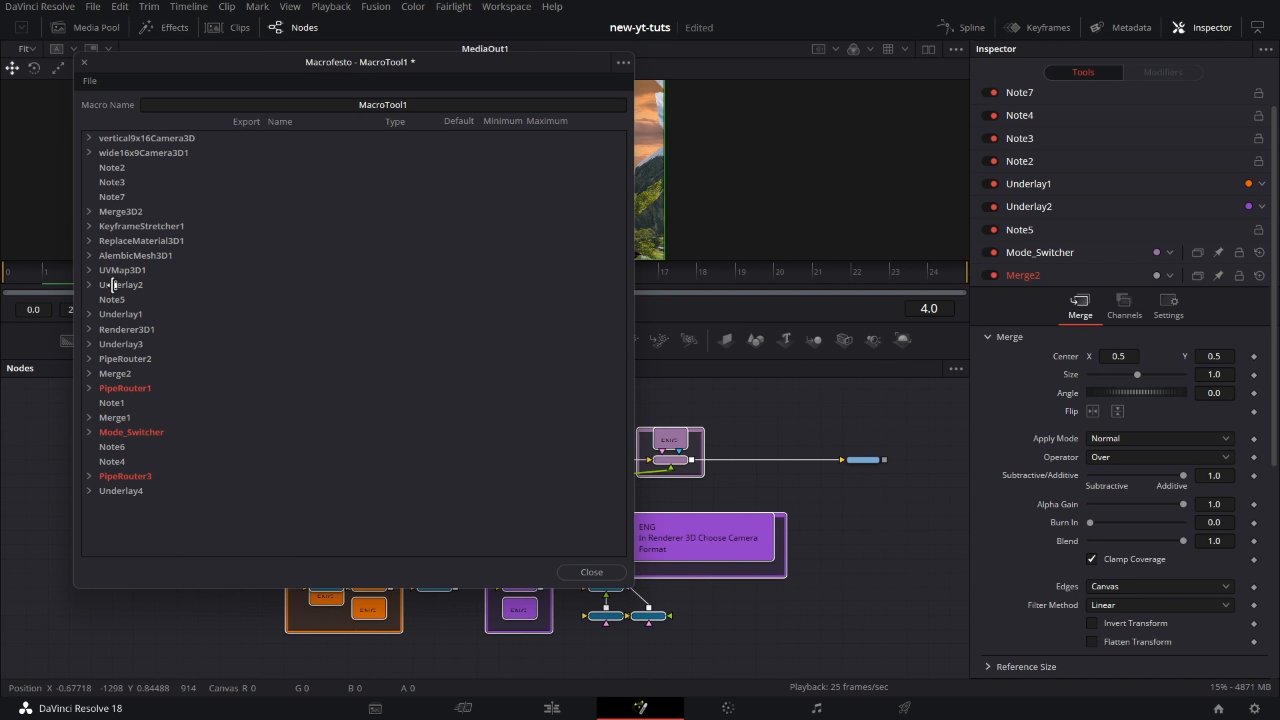
{"action": "left_click", "coordinate": [90, 418]}
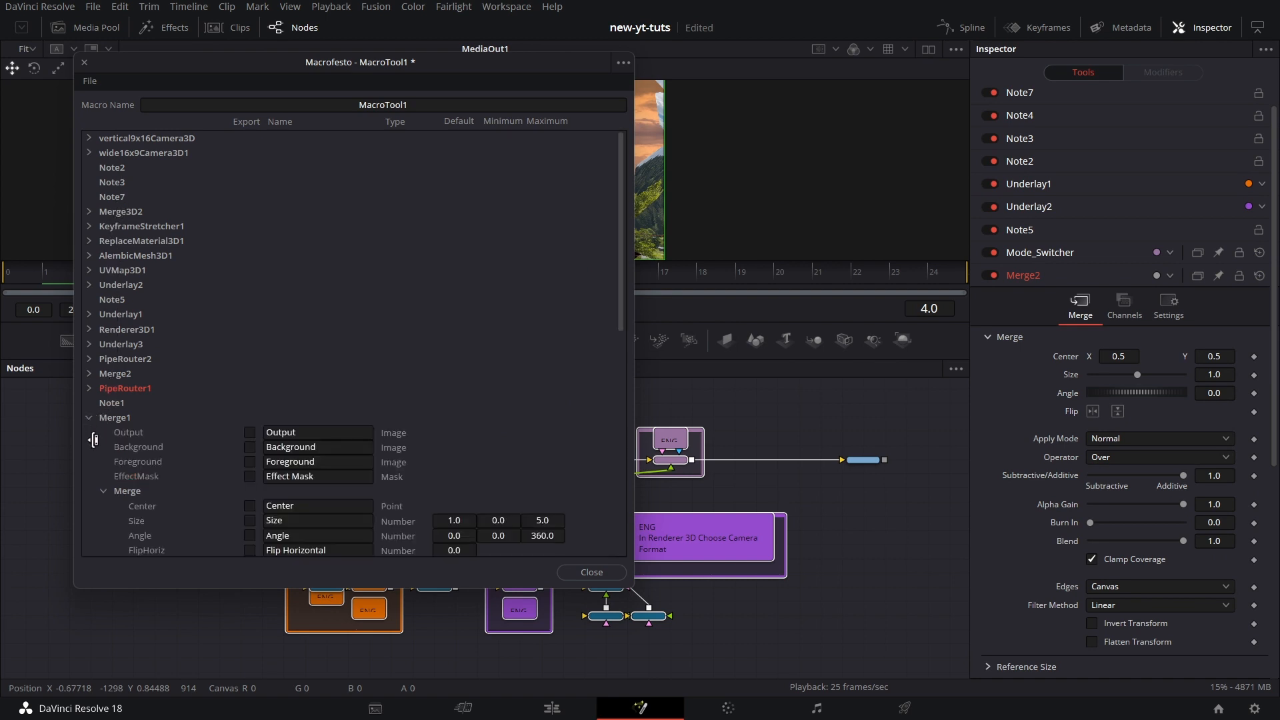
{"action": "left_click", "coordinate": [105, 492]}
{"action": "left_click", "coordinate": [105, 506]}
{"action": "scroll", "coordinate": [194, 486], "scroll_direction": "down", "scroll_amount": 3}
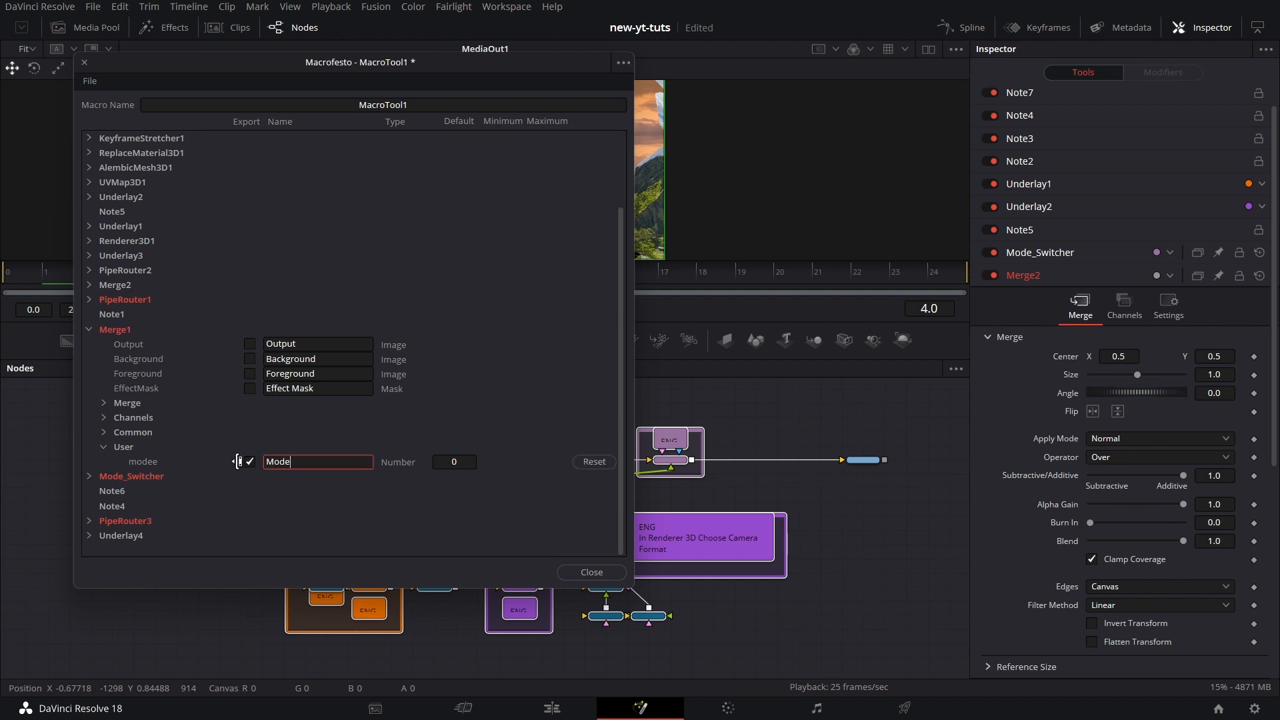
Save the macro as a group in Templates/Edit/Transitions, replacing glass-shattr.setting, and close the macro editor.
{"action": "left_click", "coordinate": [89, 81]}
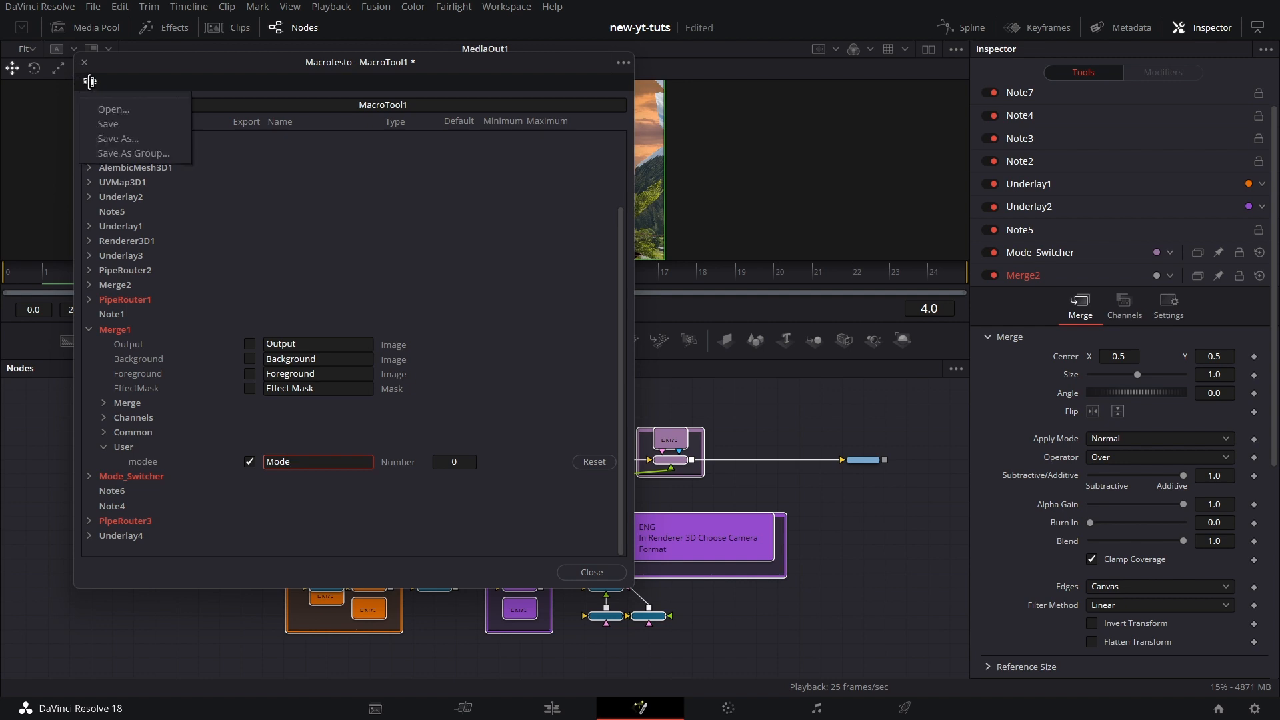
{"action": "left_click", "coordinate": [133, 154]}
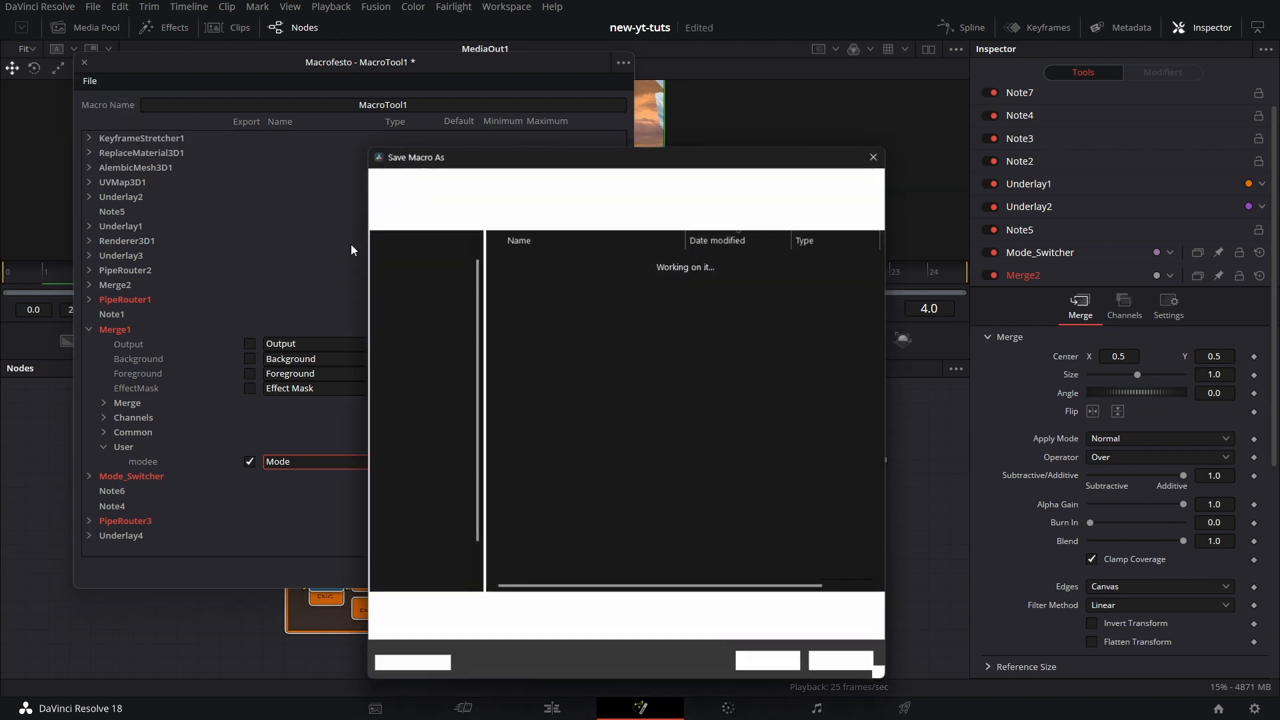
{"action": "scroll", "coordinate": [533, 433], "scroll_direction": "down", "scroll_amount": 1}
{"action": "double_click", "coordinate": [538, 570]}
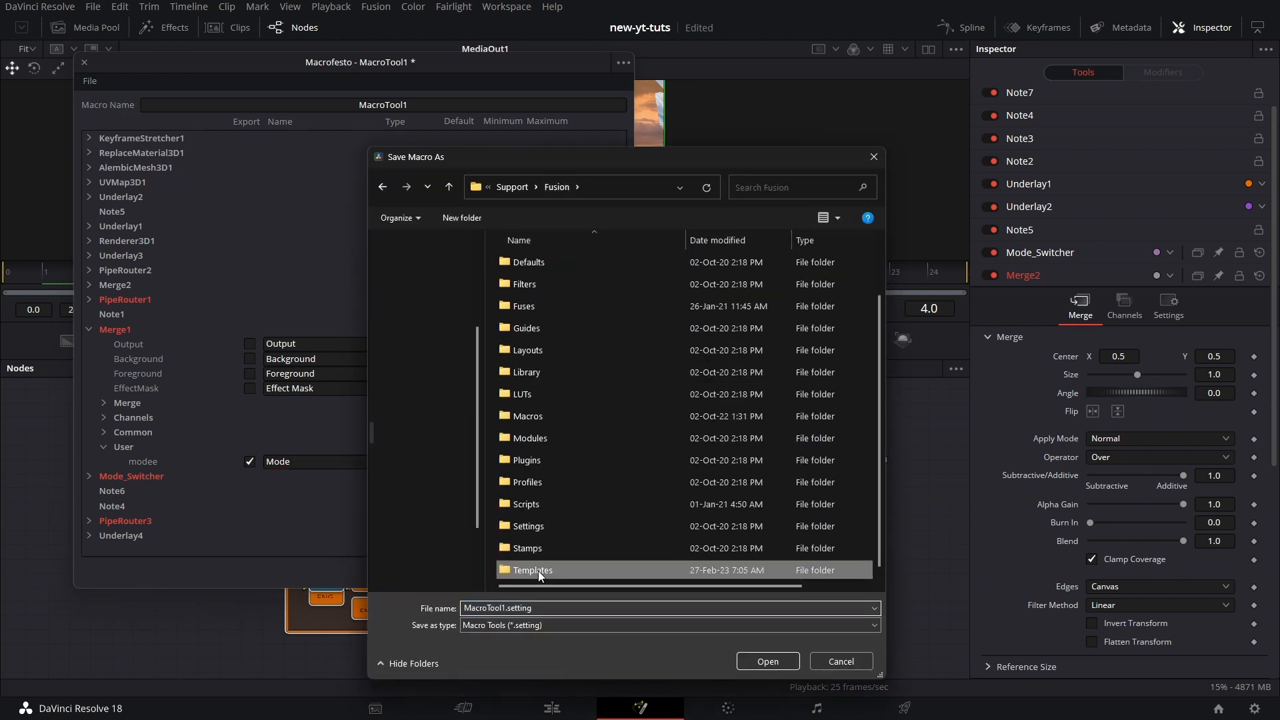
{"action": "double_click", "coordinate": [567, 264]}
{"action": "double_click", "coordinate": [555, 325]}
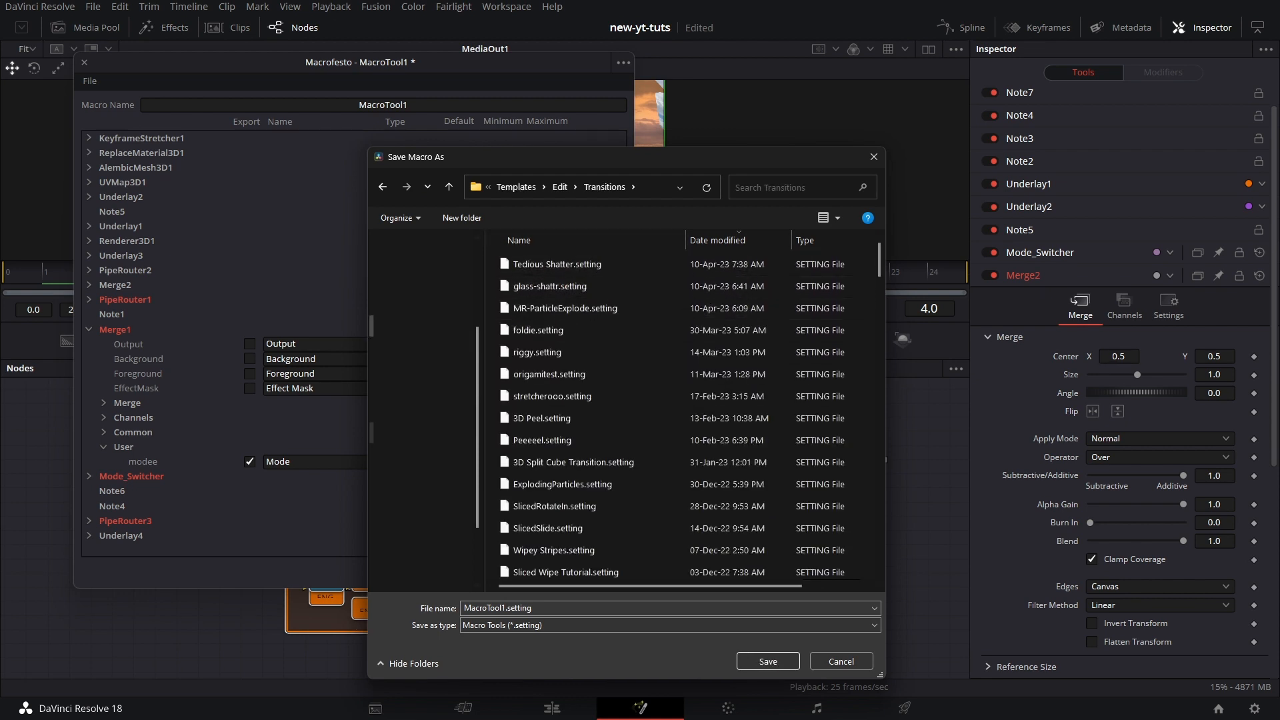
{"action": "left_click", "coordinate": [562, 286]}
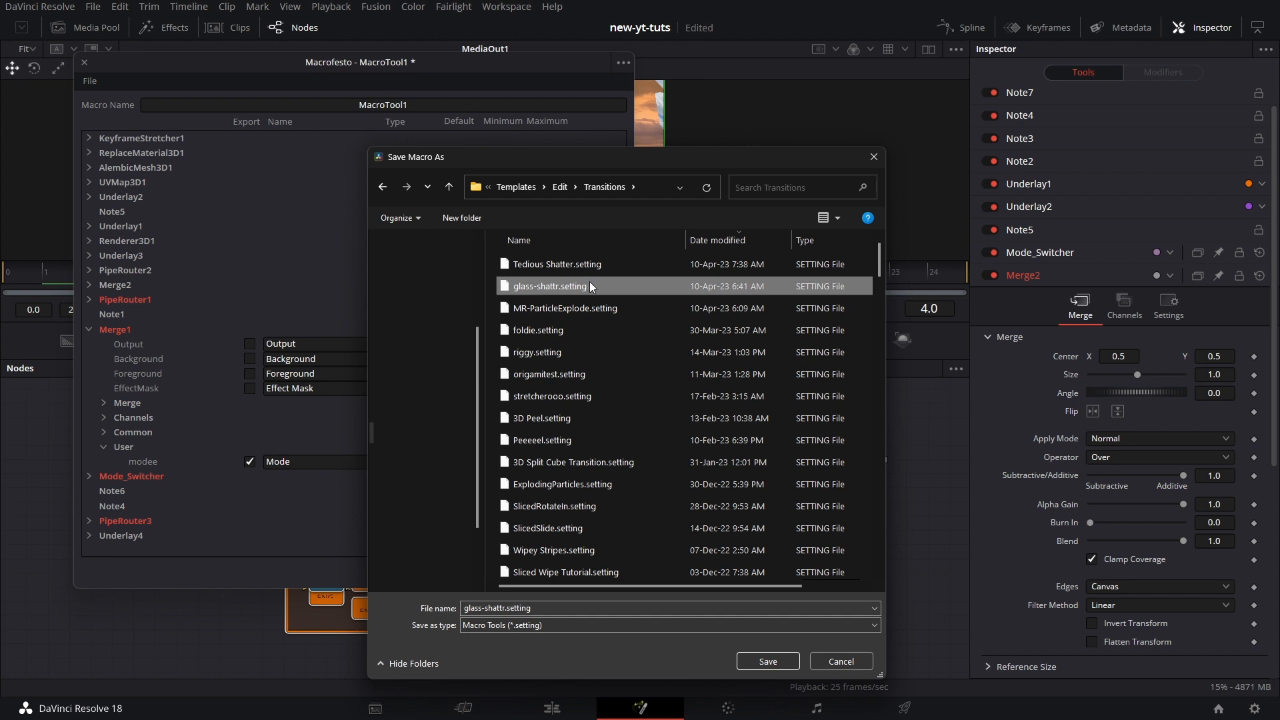
{"action": "left_click", "coordinate": [779, 665]}
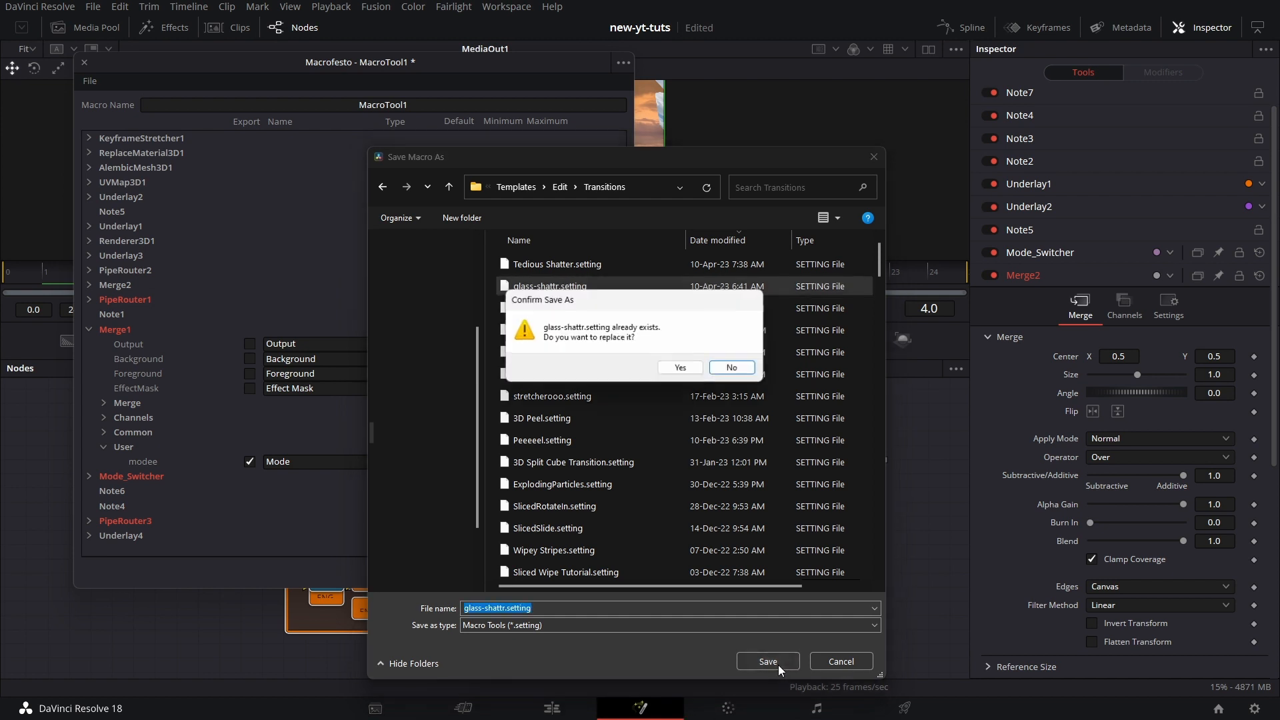
{"action": "left_click", "coordinate": [680, 367]}
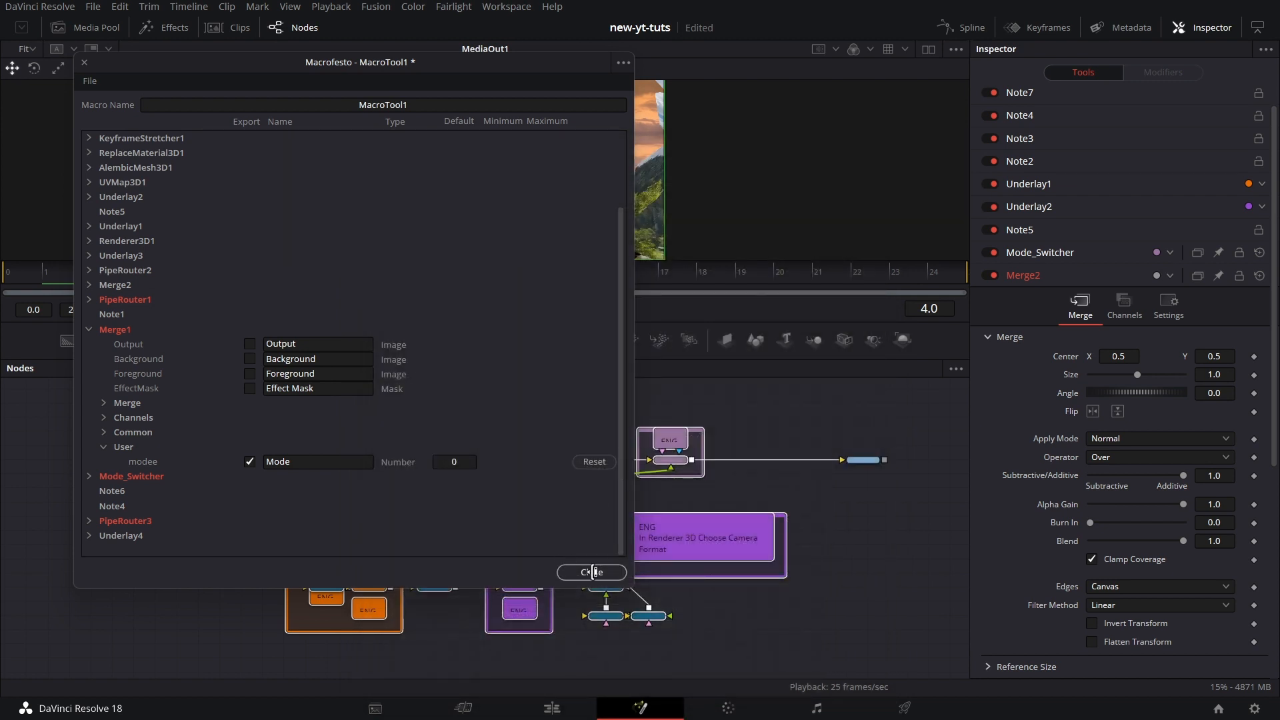
{"action": "left_click", "coordinate": [591, 571]}
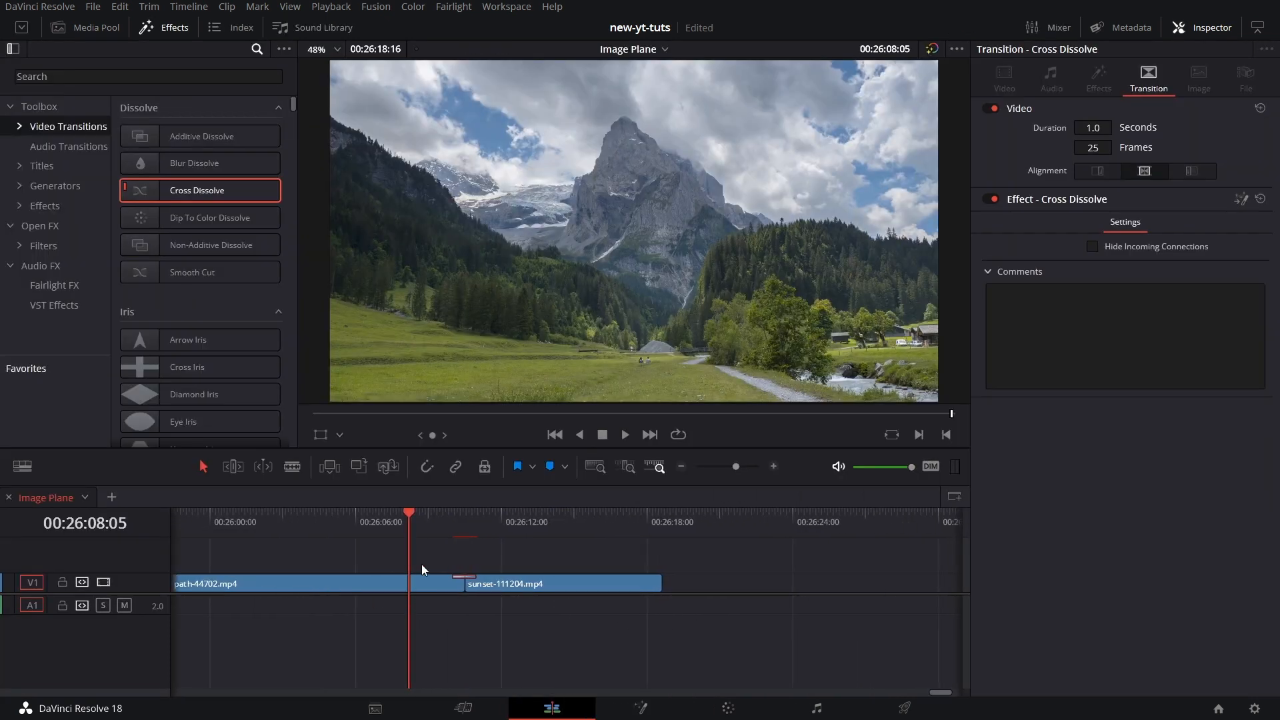
Copy the path-44702.mp4 and sunset-111204.mp4 clips and paste them on V1 at 00:26:25:07.
{"action": "left_click", "coordinate": [527, 588]}
{"action": "right_click", "coordinate": [529, 588]}
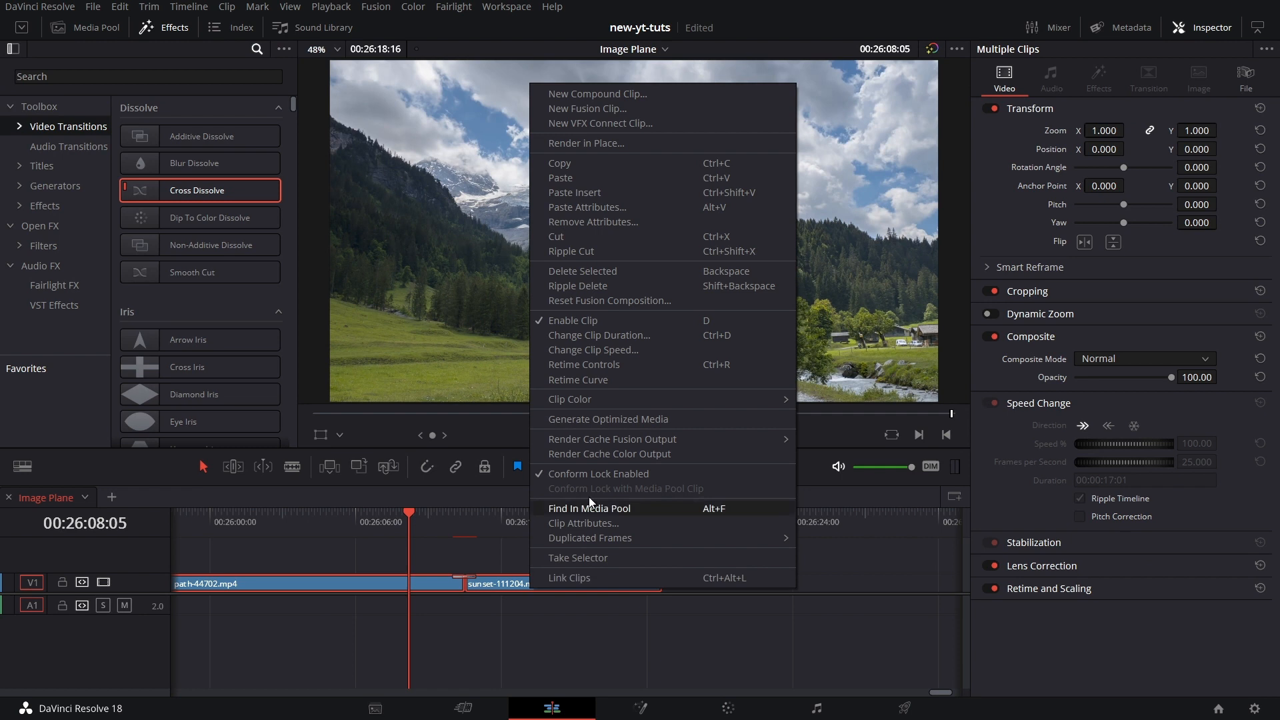
{"action": "left_click", "coordinate": [629, 163]}
{"action": "left_click_drag", "start_coordinate": [717, 623], "coordinate": [298, 620]}
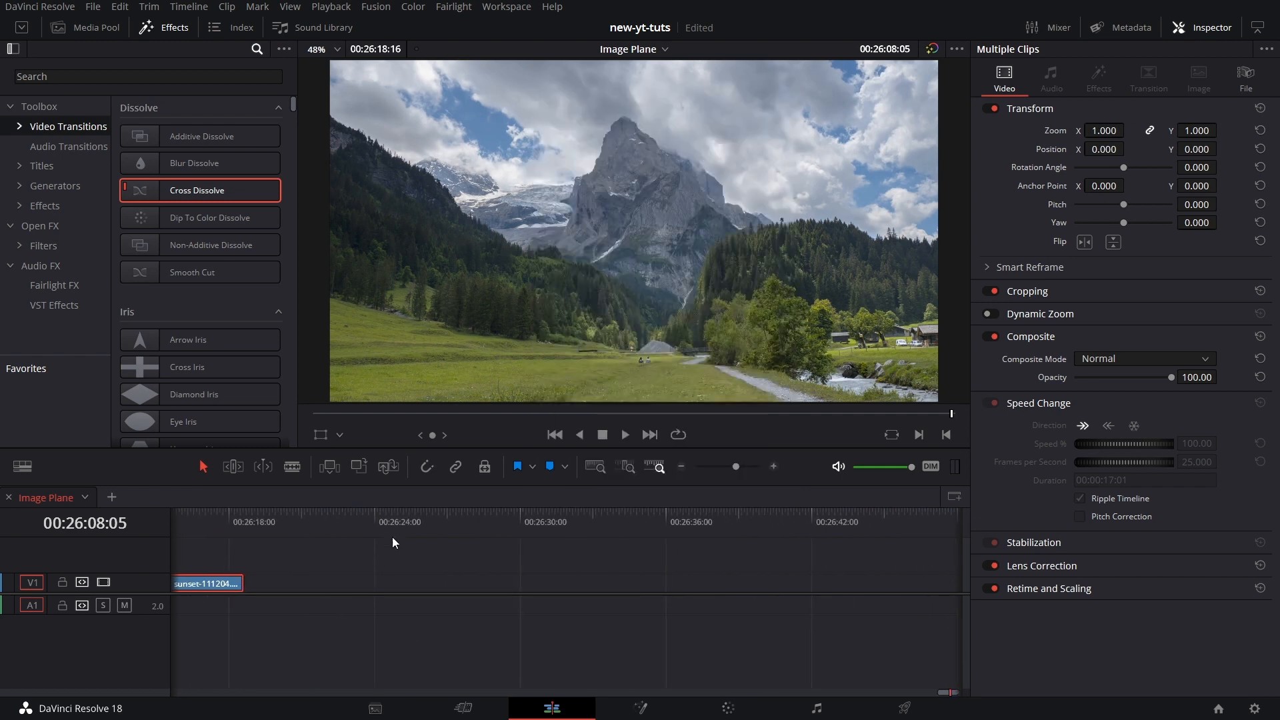
{"action": "left_click", "coordinate": [405, 524]}
{"action": "left_click", "coordinate": [486, 578]}
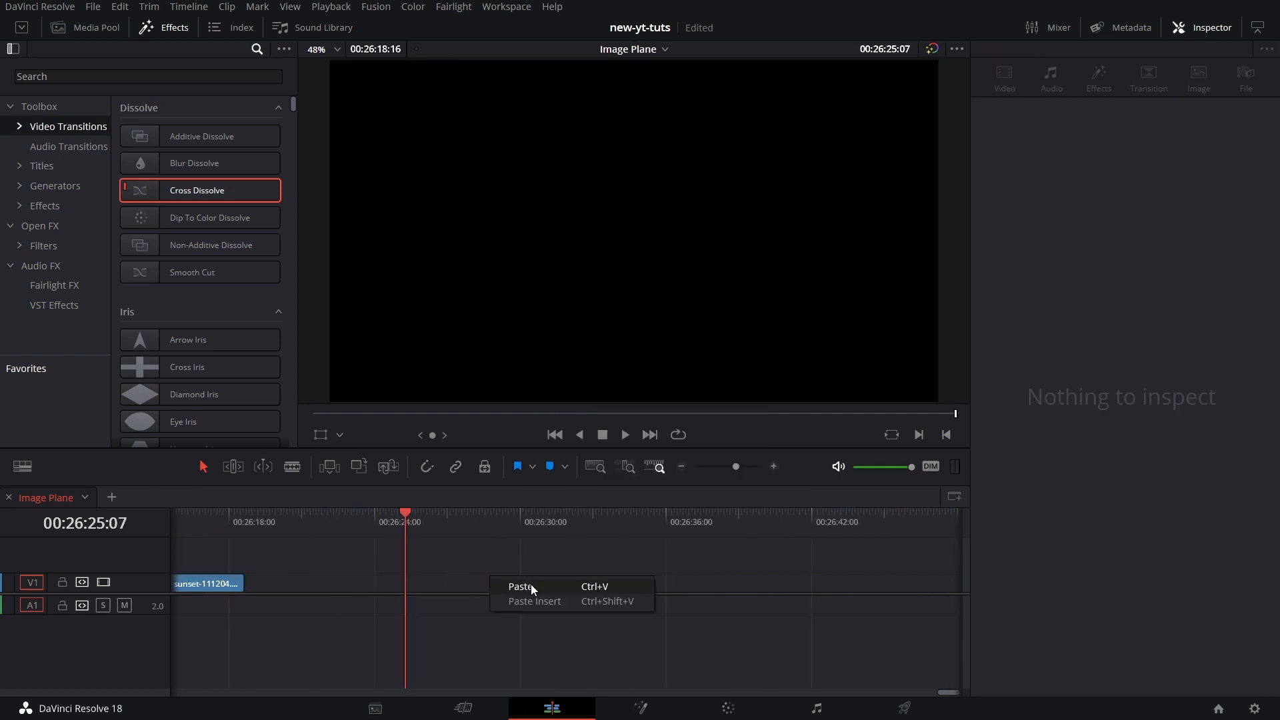
{"action": "key", "text": "ctrl+v"}
{"action": "left_click_drag", "start_coordinate": [793, 605], "coordinate": [554, 590]}
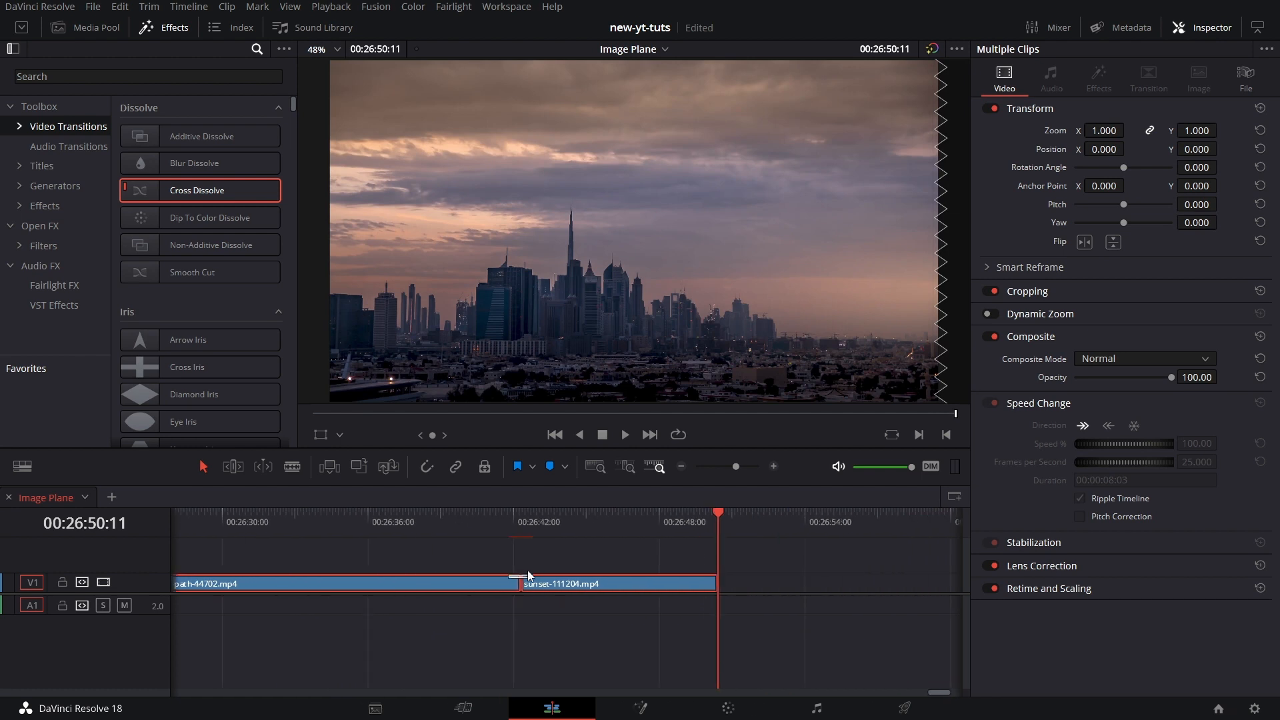
Remove the Cross Dissolve between the two pasted clips and search the video transitions for "glass".
{"action": "left_click", "coordinate": [530, 575]}
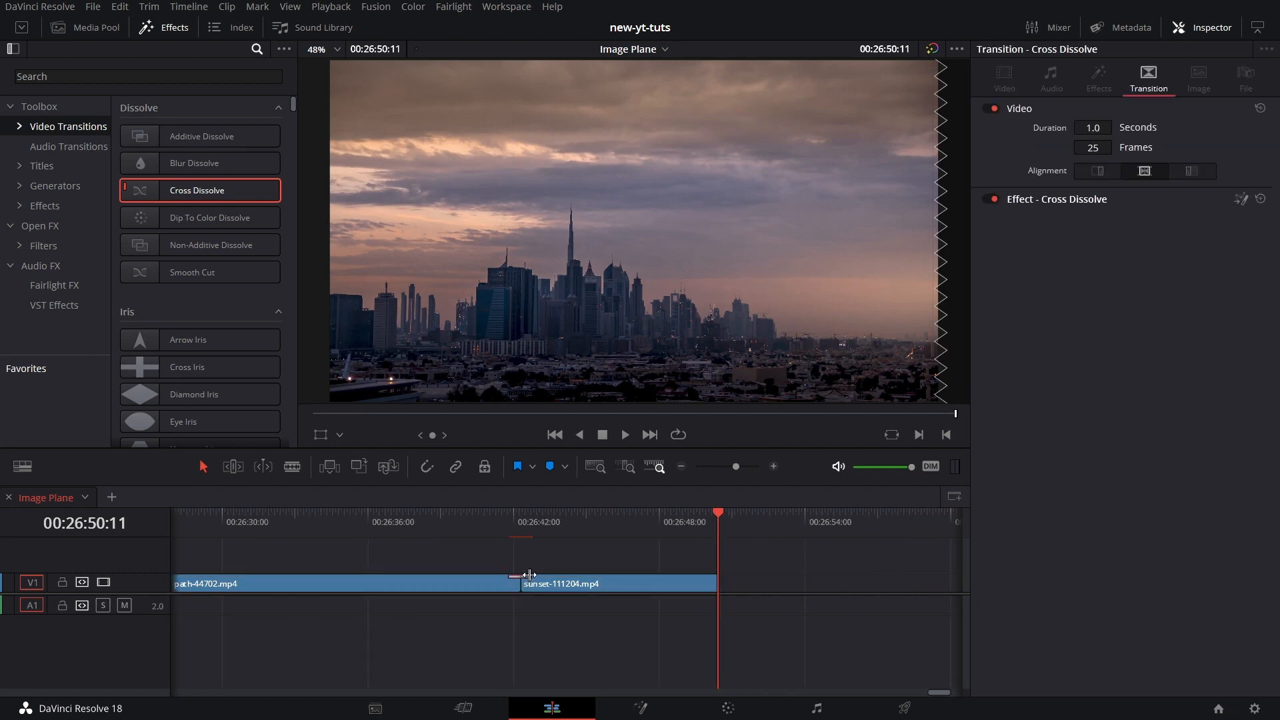
{"action": "left_click", "coordinate": [497, 614]}
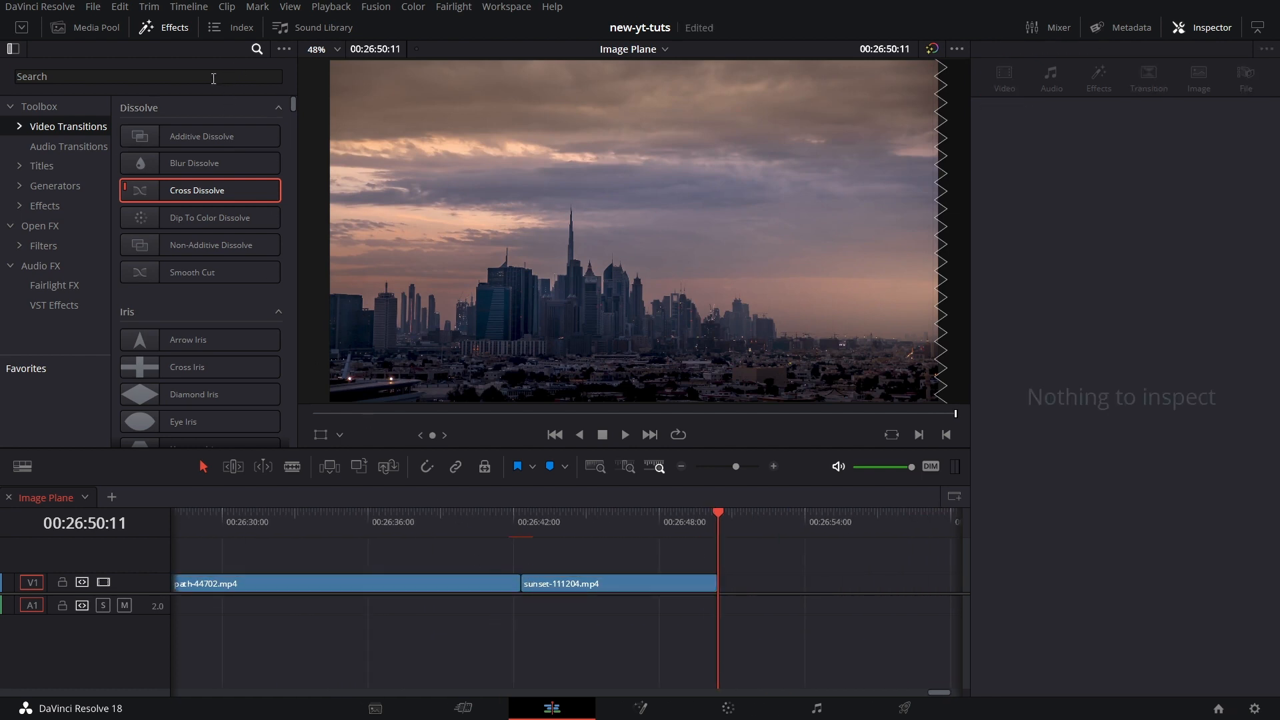
{"action": "left_click", "coordinate": [213, 78]}
{"action": "type", "text": "glass"}
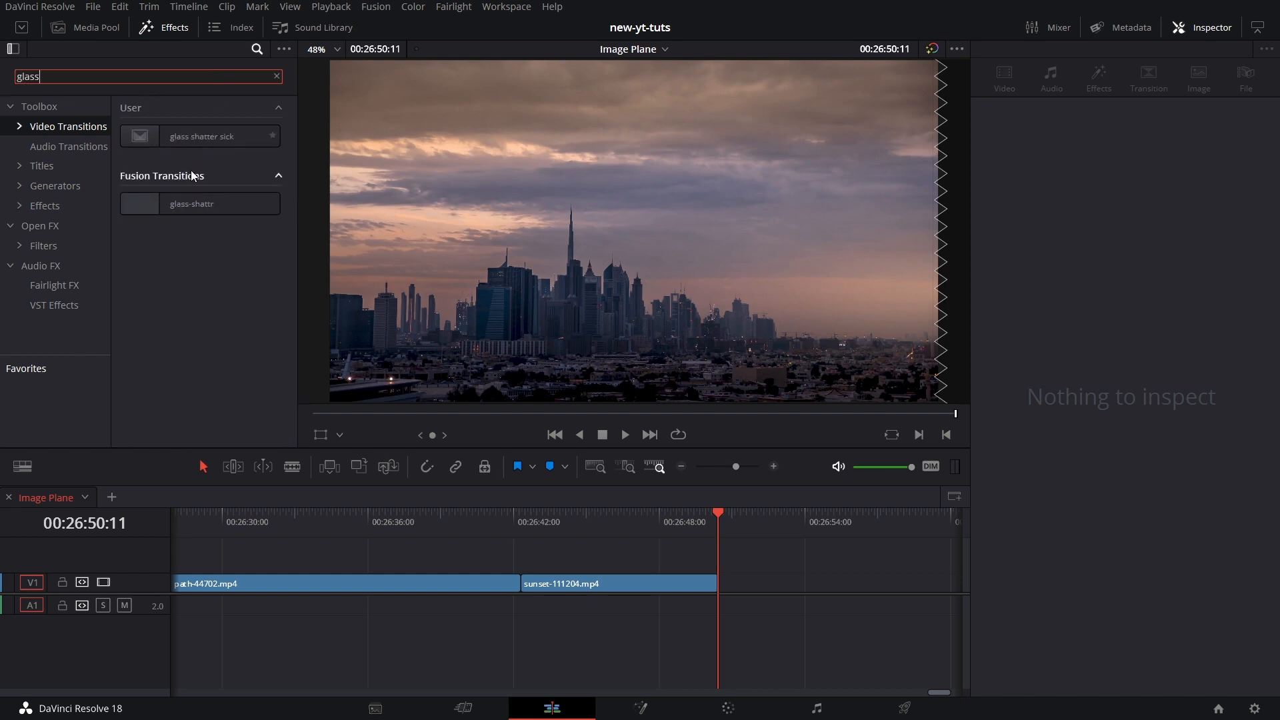
Apply the glass-shattr Fusion transition at the cut between path-44702.mp4 and sunset-111204.mp4 and play it back from just before the cut.
{"action": "left_click_drag", "start_coordinate": [194, 203], "coordinate": [409, 496]}
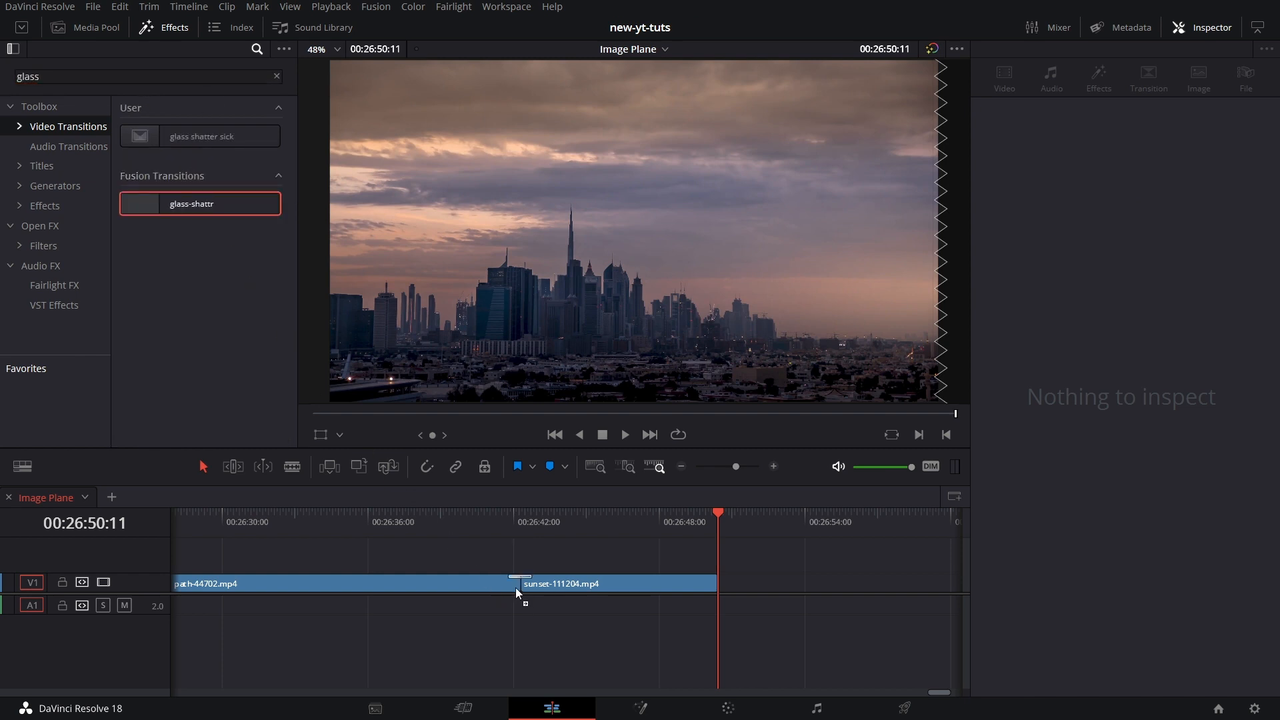
{"action": "left_click", "coordinate": [495, 529]}
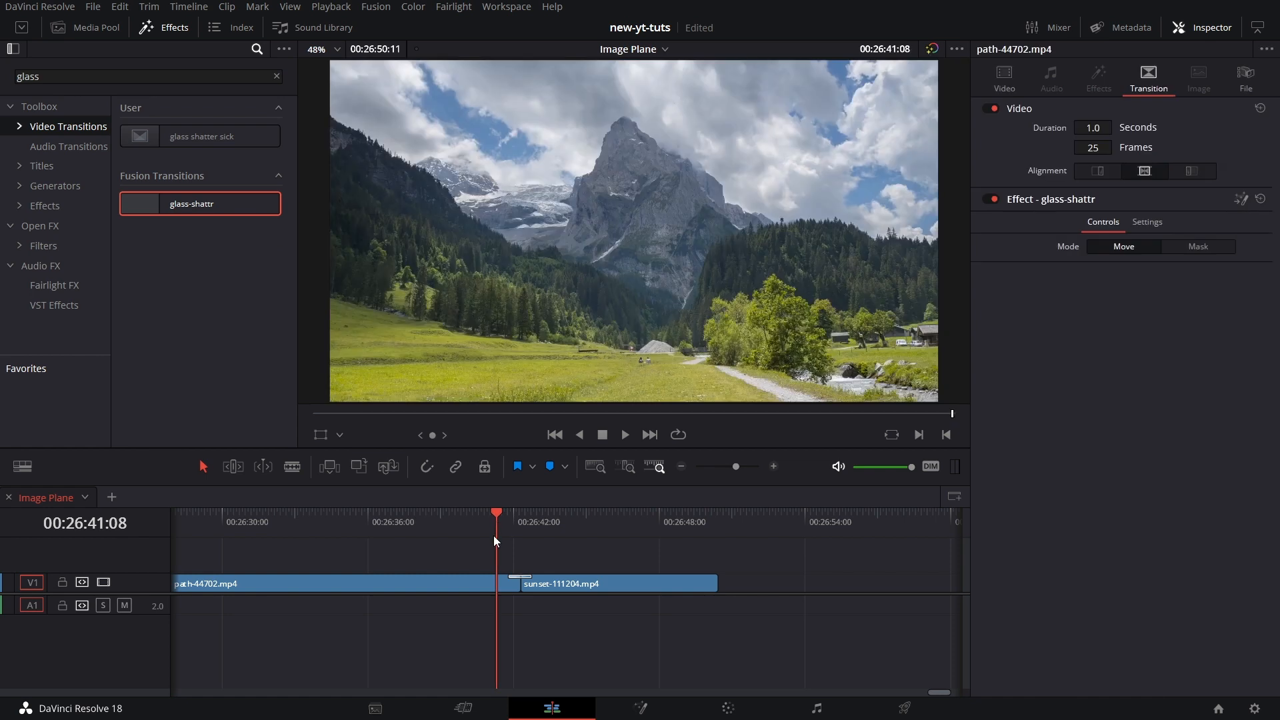
{"action": "left_click", "coordinate": [624, 436]}
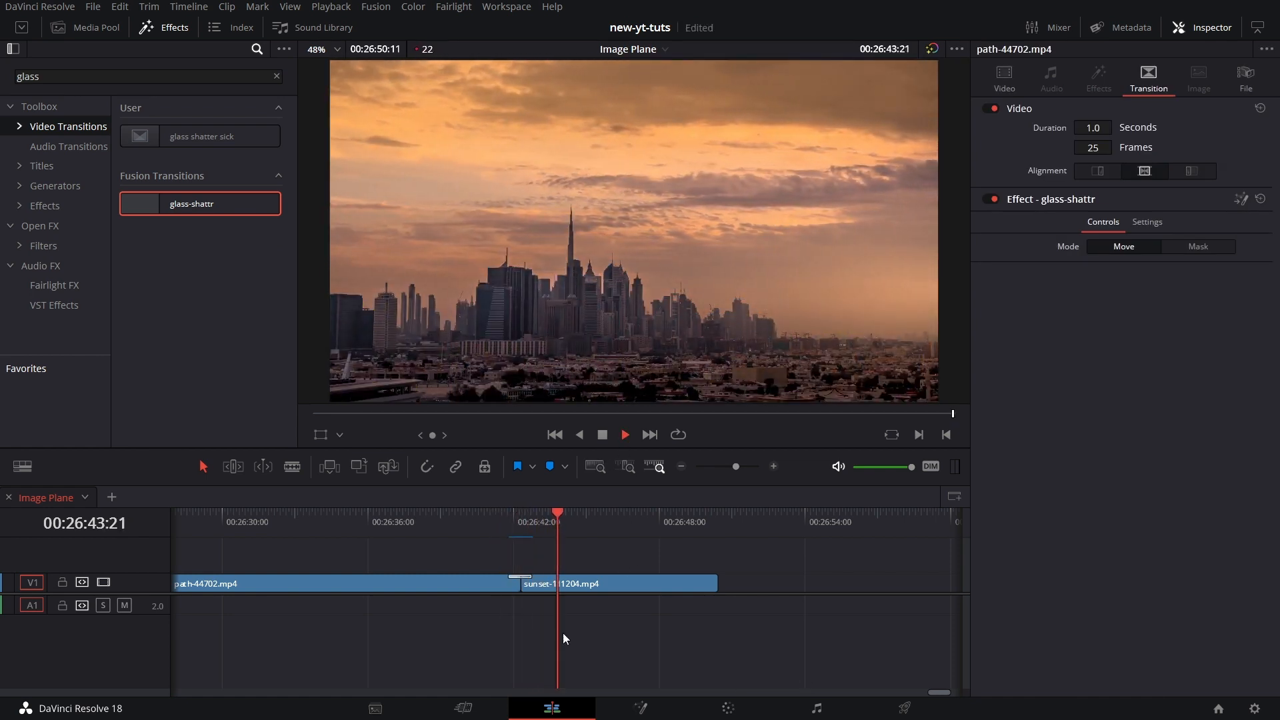
{"action": "left_click", "coordinate": [498, 525]}
{"action": "key", "text": "space"}
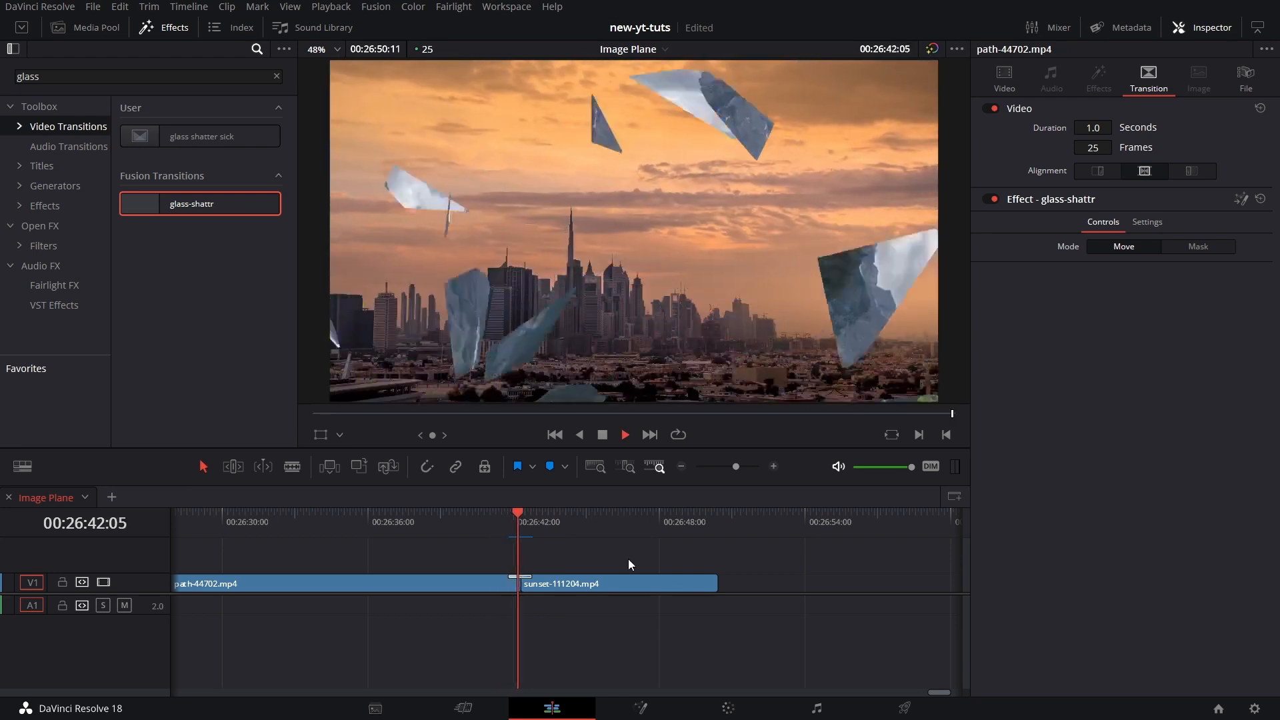
{"action": "key", "text": "space"}
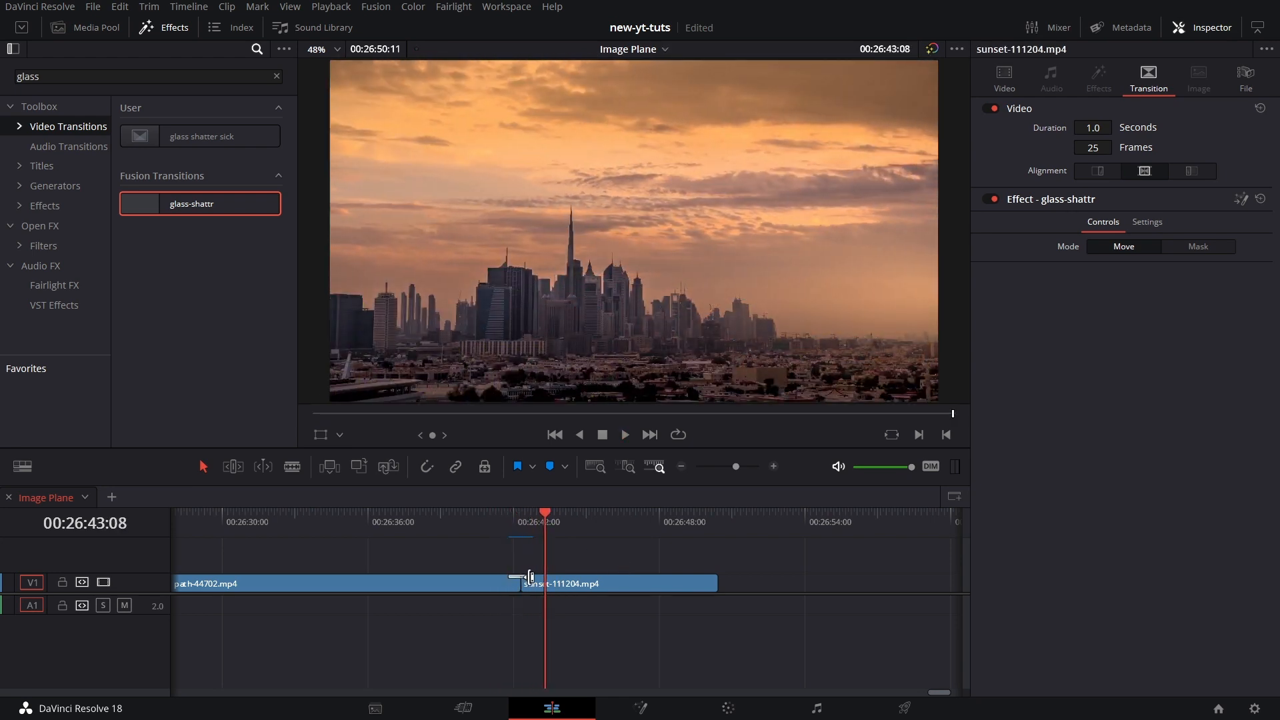
Set the glass-shattr transition's Mode to Mask and play the cut again from shortly before the transition.
{"action": "left_click", "coordinate": [530, 576]}
{"action": "left_click", "coordinate": [1197, 247]}
{"action": "left_click", "coordinate": [493, 517]}
{"action": "key", "text": "space"}
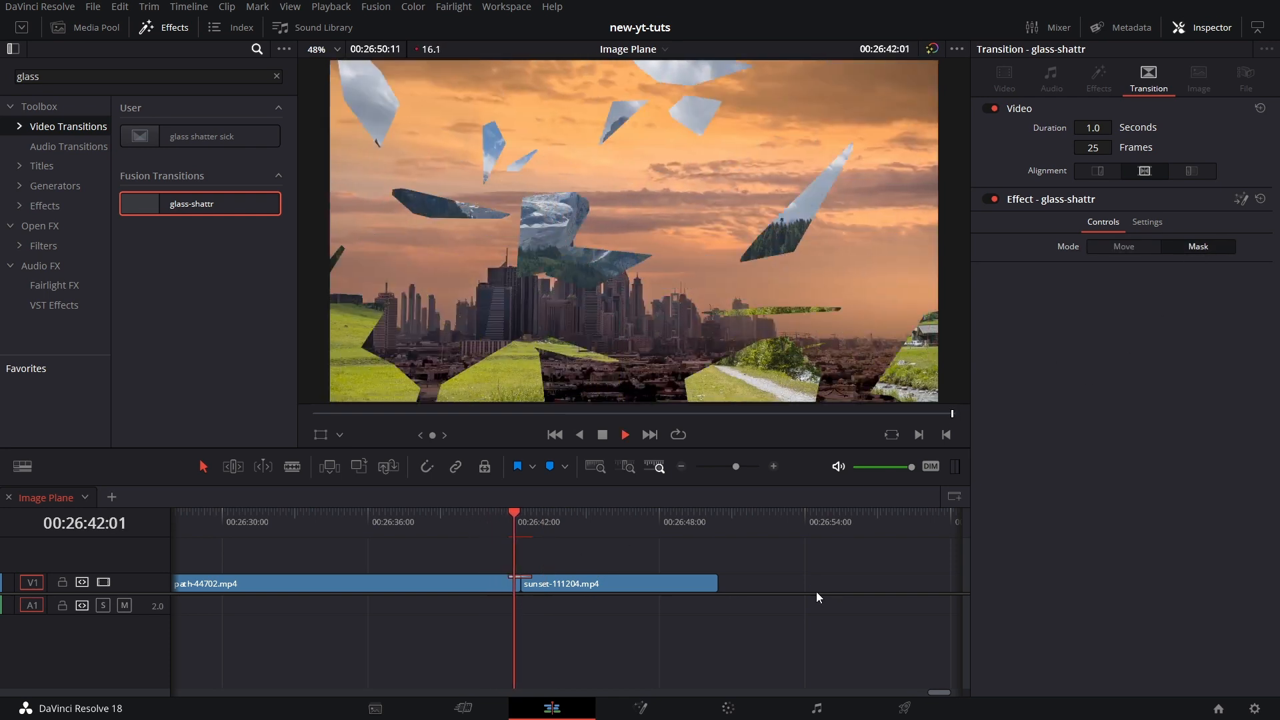